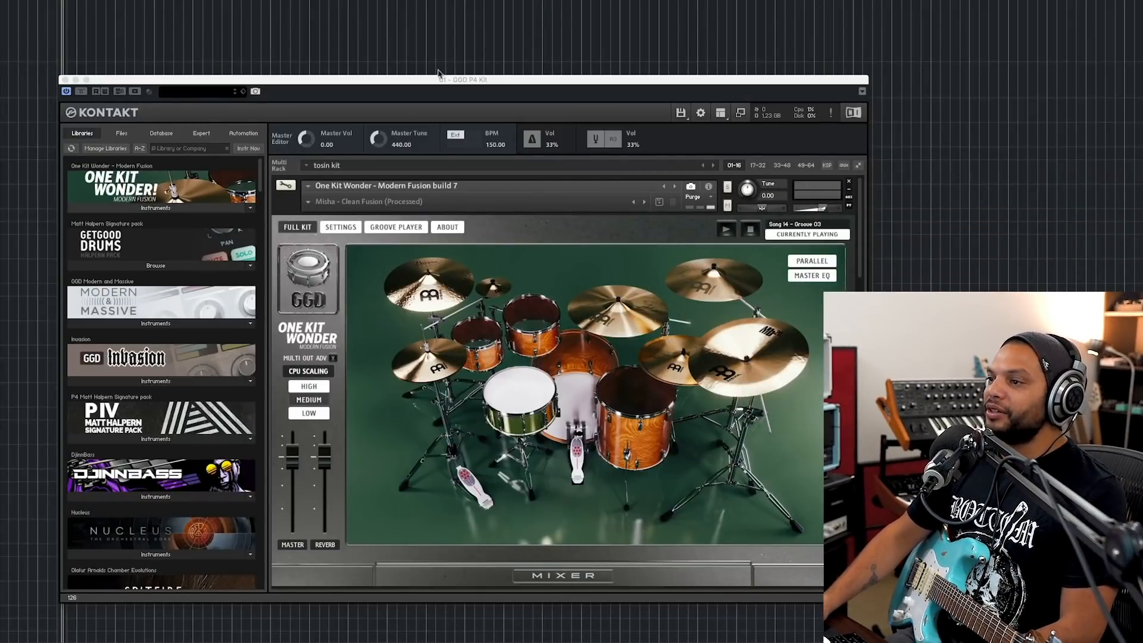
# Step: View the drum library's Groove Player page in Kontakt and return to the full kit view
pyautogui.moveTo(417, 80); pyautogui.dragTo(364, 57)
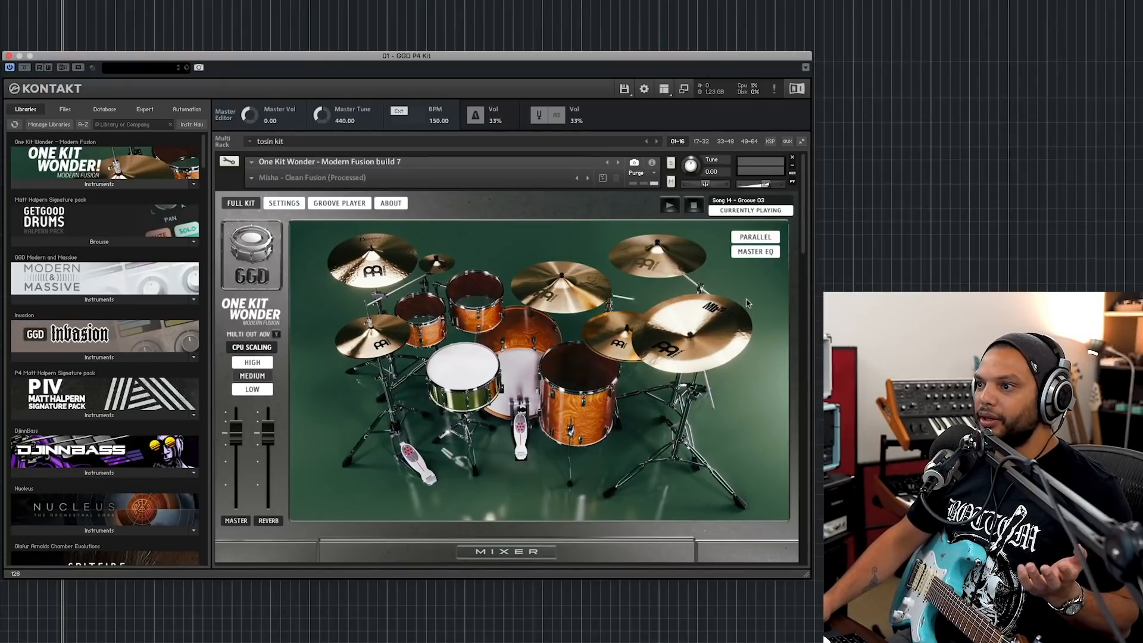
pyautogui.click(339, 204)
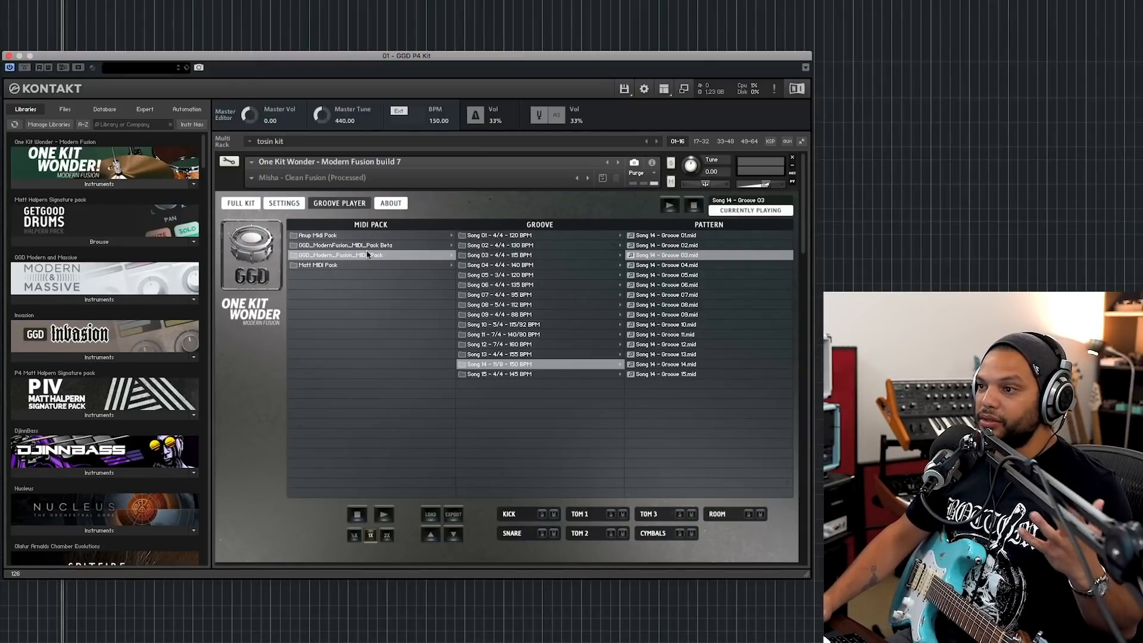
pyautogui.click(237, 204)
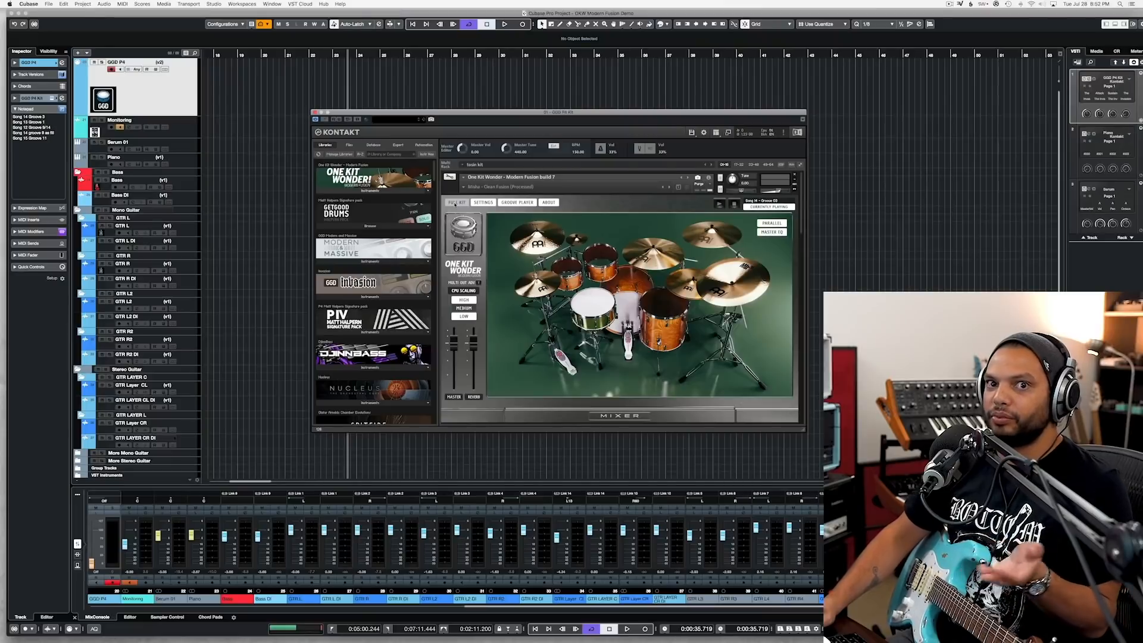
pyautogui.click(455, 203)
# Step: Open the full MixConsole, look through the drum channels' insert effects, and close it
pyautogui.press('F3')
pyautogui.moveTo(372, 114); pyautogui.dragTo(528, 228)
pyautogui.moveTo(524, 603); pyautogui.dragTo(806, 606)
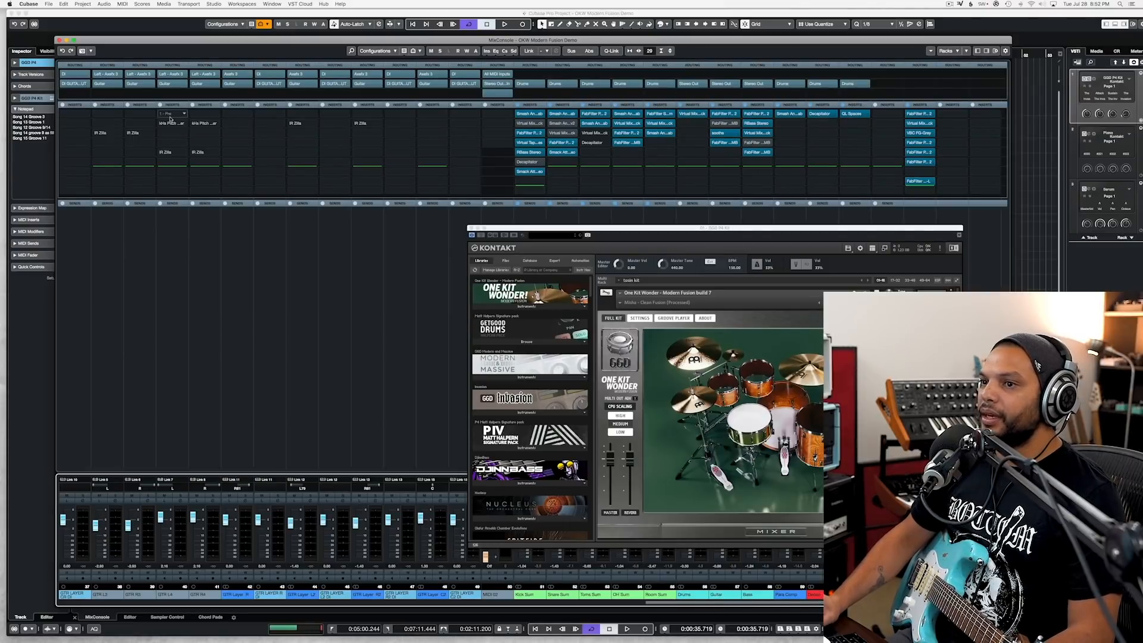
pyautogui.click(60, 40)
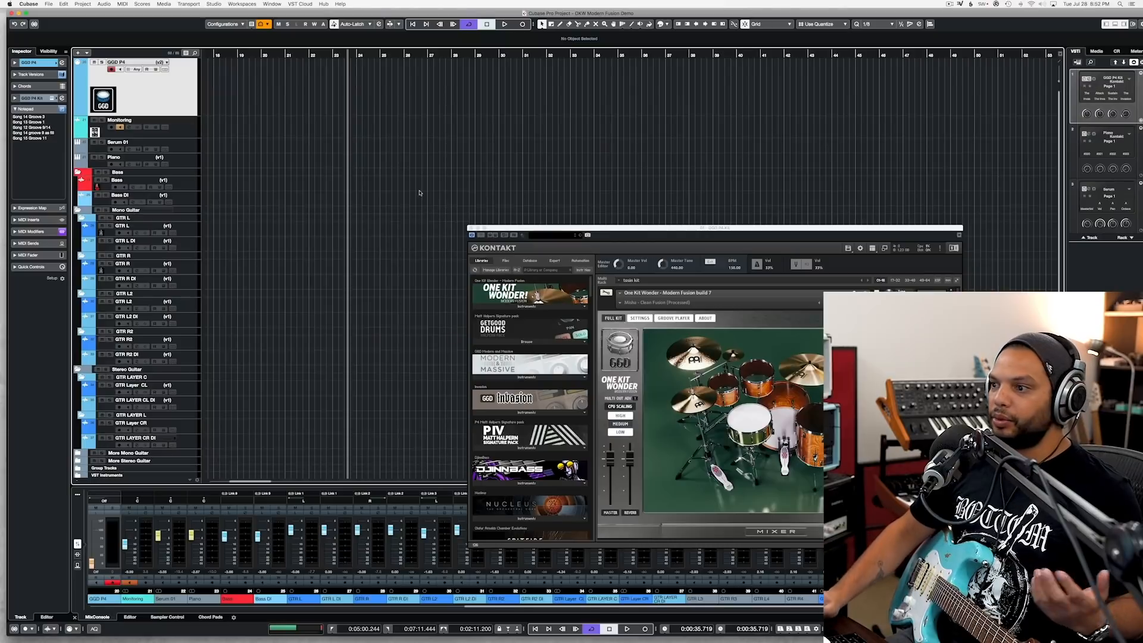
# Step: Audition Song 14 - Groove 03 in Kontakt's Groove Player and place it on the GGD P4 track at bar 24
pyautogui.moveTo(637, 227); pyautogui.dragTo(529, 172)
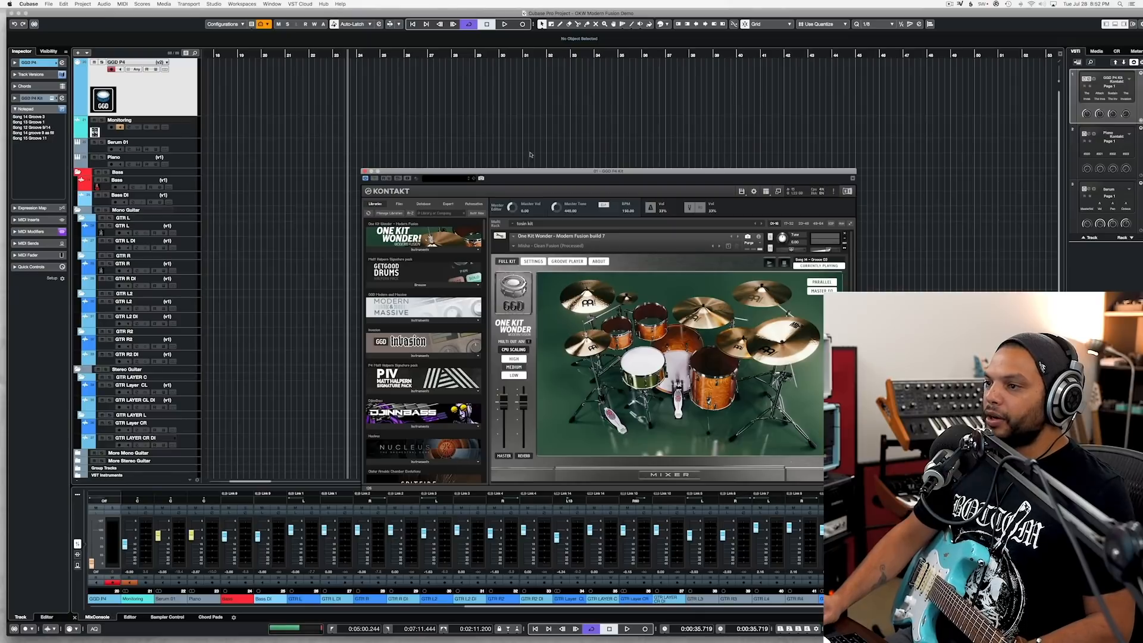
pyautogui.moveTo(534, 171); pyautogui.dragTo(538, 132)
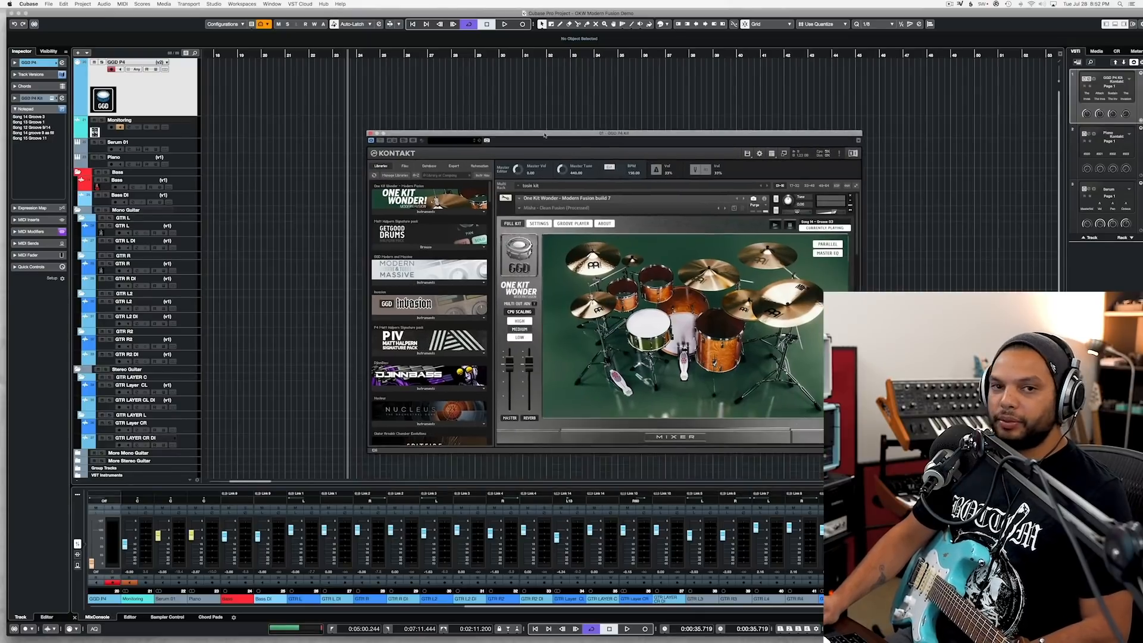
pyautogui.click(571, 223)
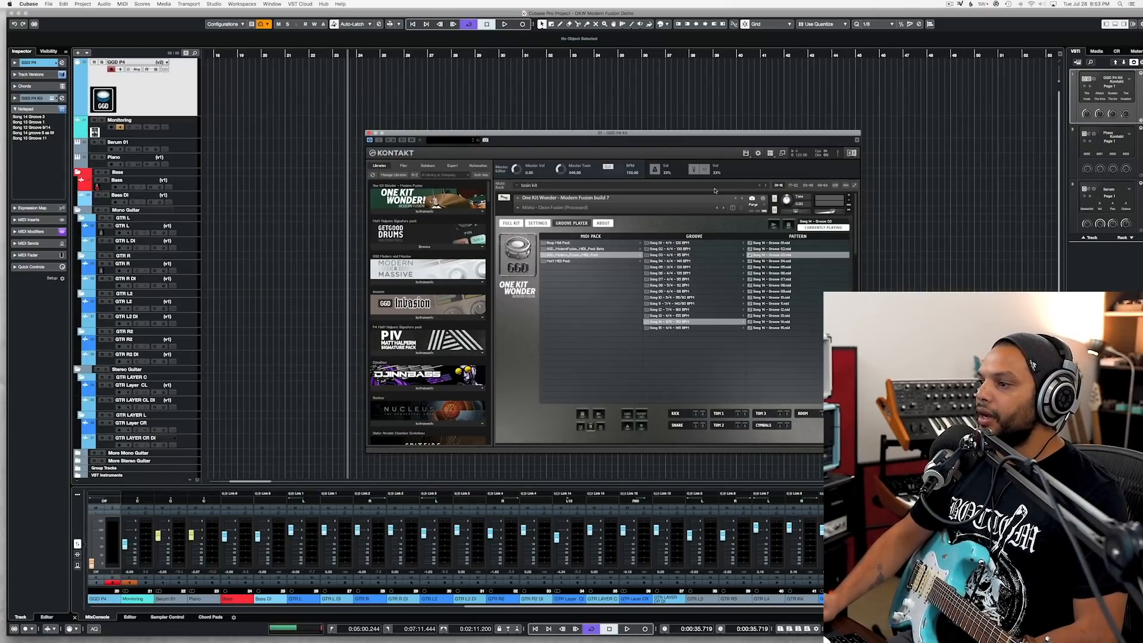
pyautogui.moveTo(698, 138); pyautogui.dragTo(814, 131)
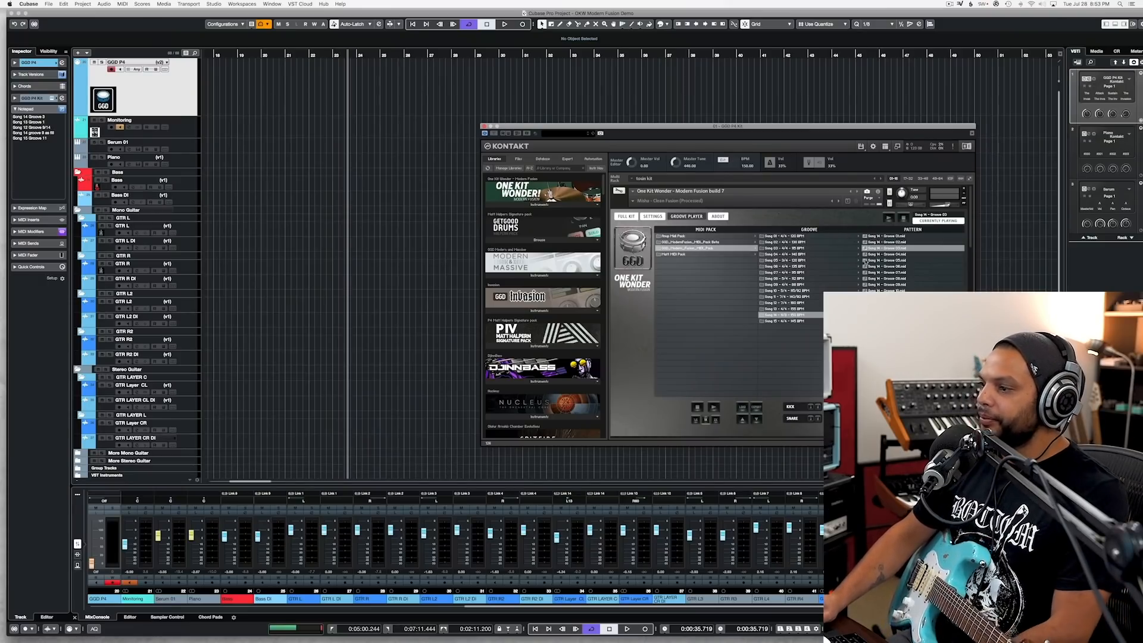
pyautogui.doubleClick(903, 250)
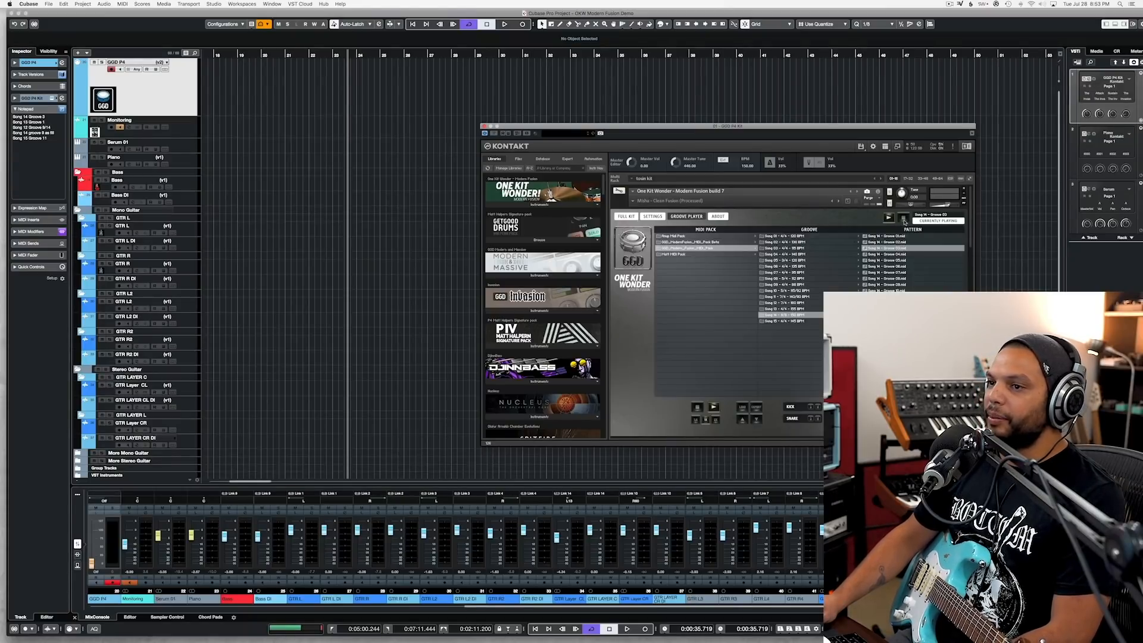
pyautogui.click(903, 218)
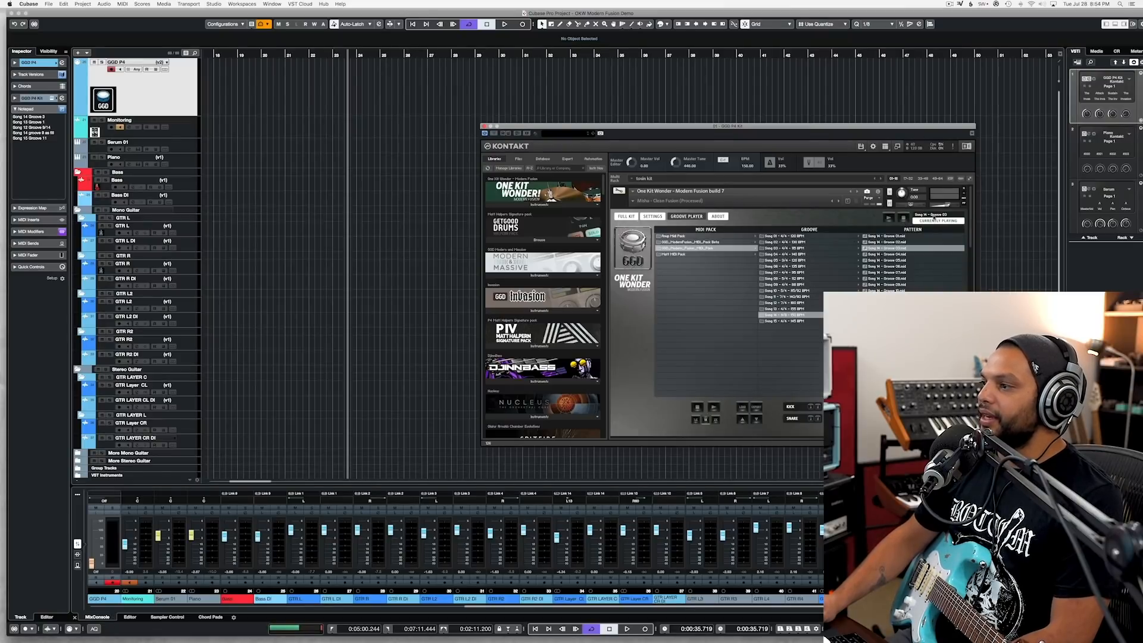
pyautogui.moveTo(934, 218); pyautogui.dragTo(358, 95)
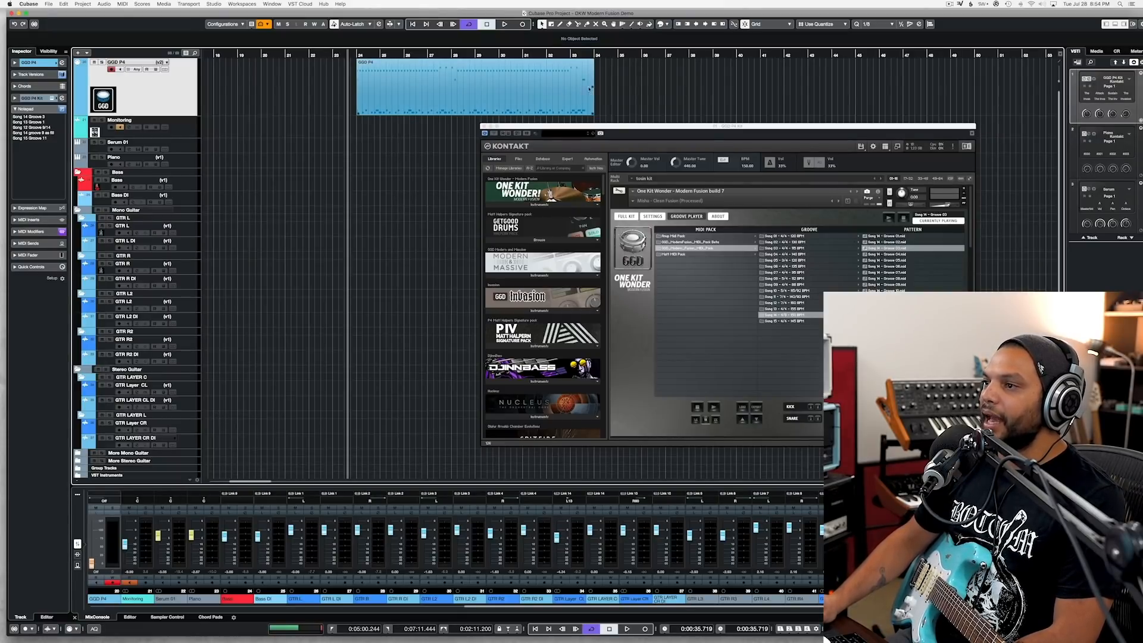
# Step: Set the playhead to the start of the groove part and open the part in the Key Editor, closing the Kontakt window
pyautogui.doubleClick(564, 57)
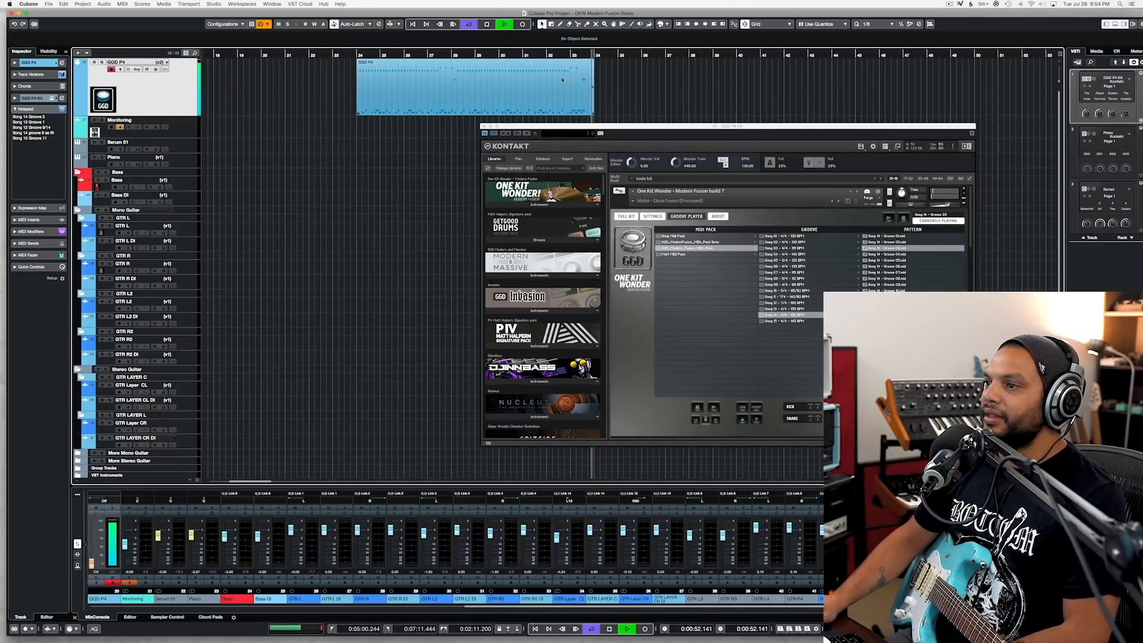
pyautogui.click(358, 55)
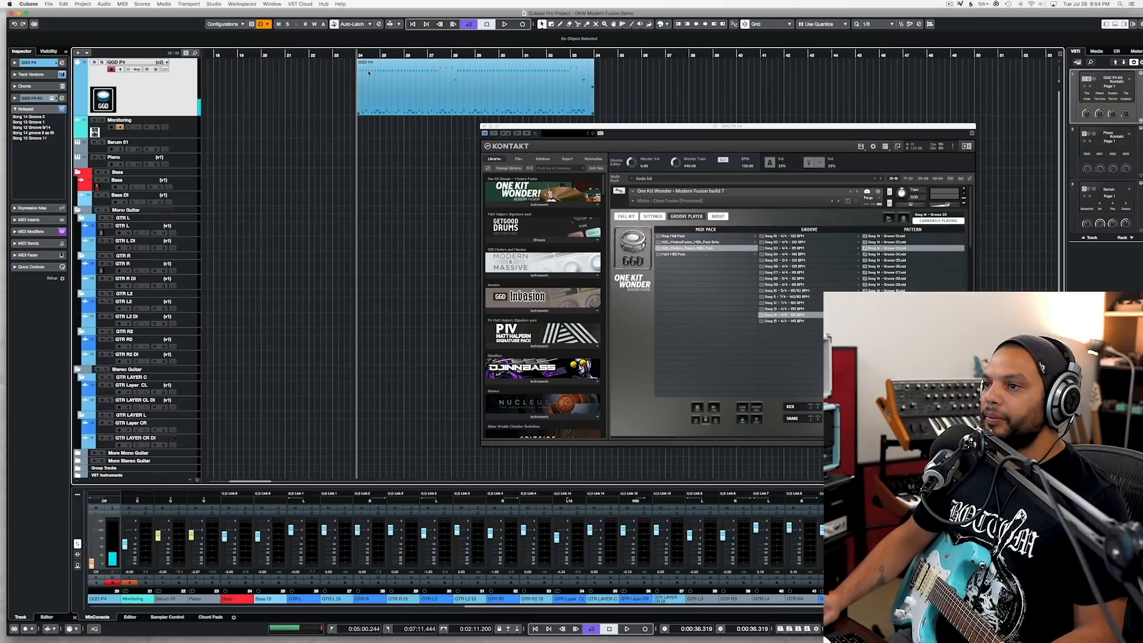
pyautogui.click(368, 72)
pyautogui.doubleClick(368, 73)
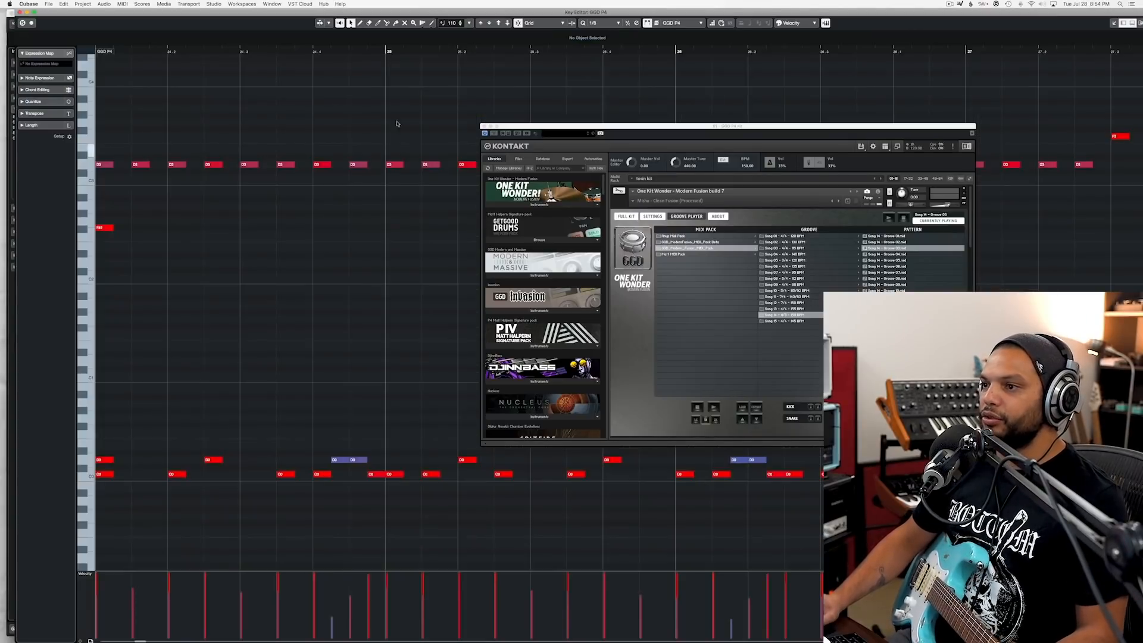
pyautogui.click(484, 126)
# Step: Select all notes of the groove in the Key Editor, play them back, and close the editor
pyautogui.scroll(-5, 456, 141)
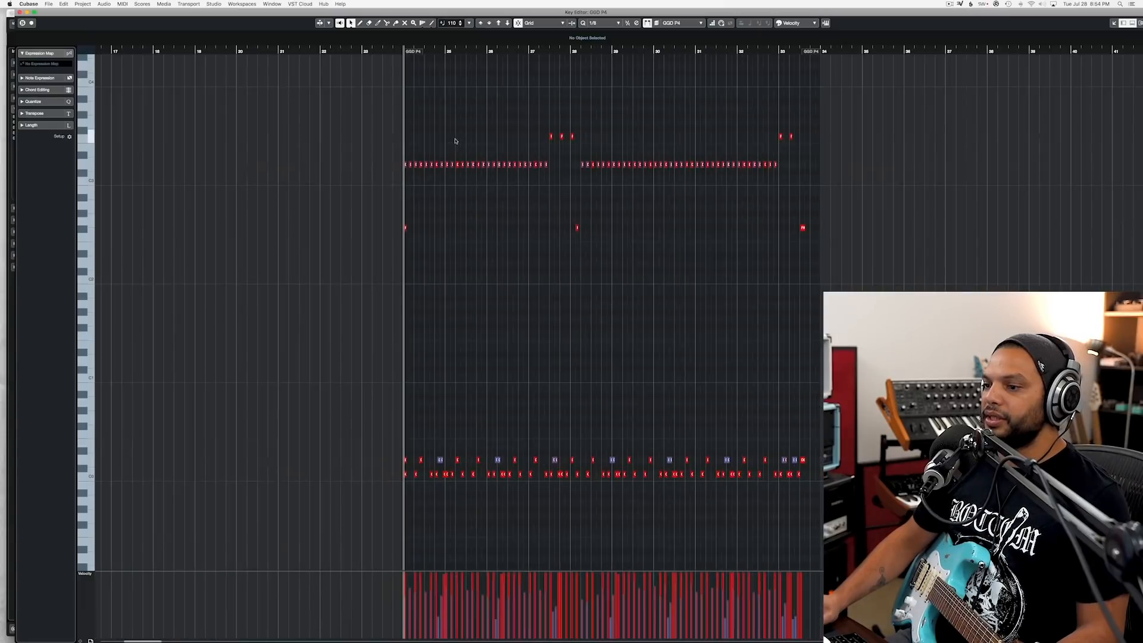
pyautogui.press('super+a')
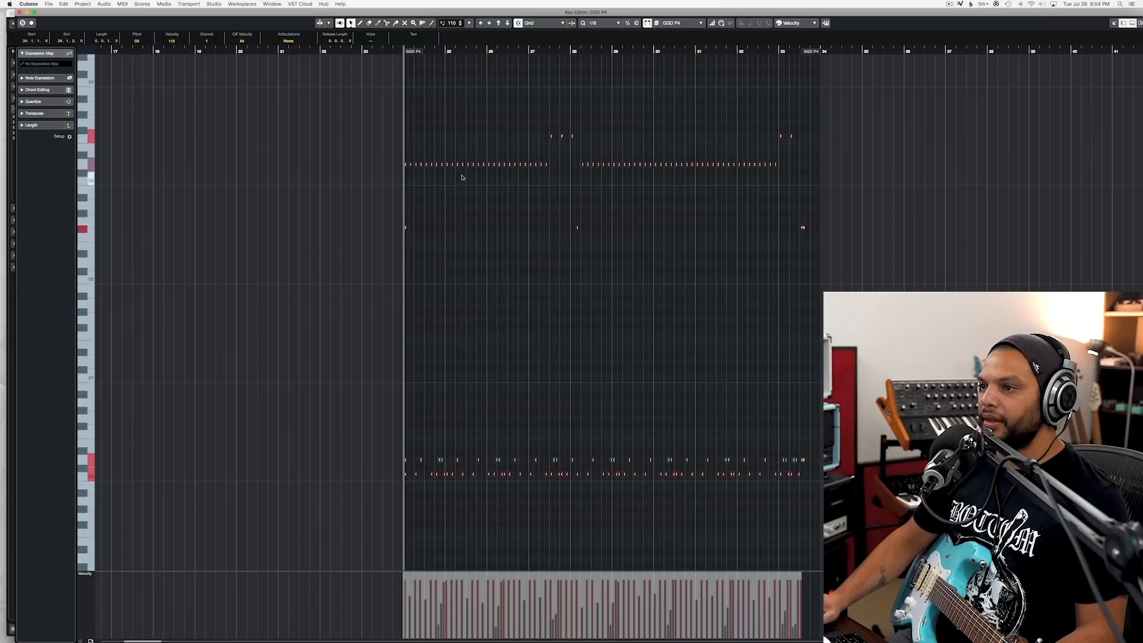
pyautogui.press('space')
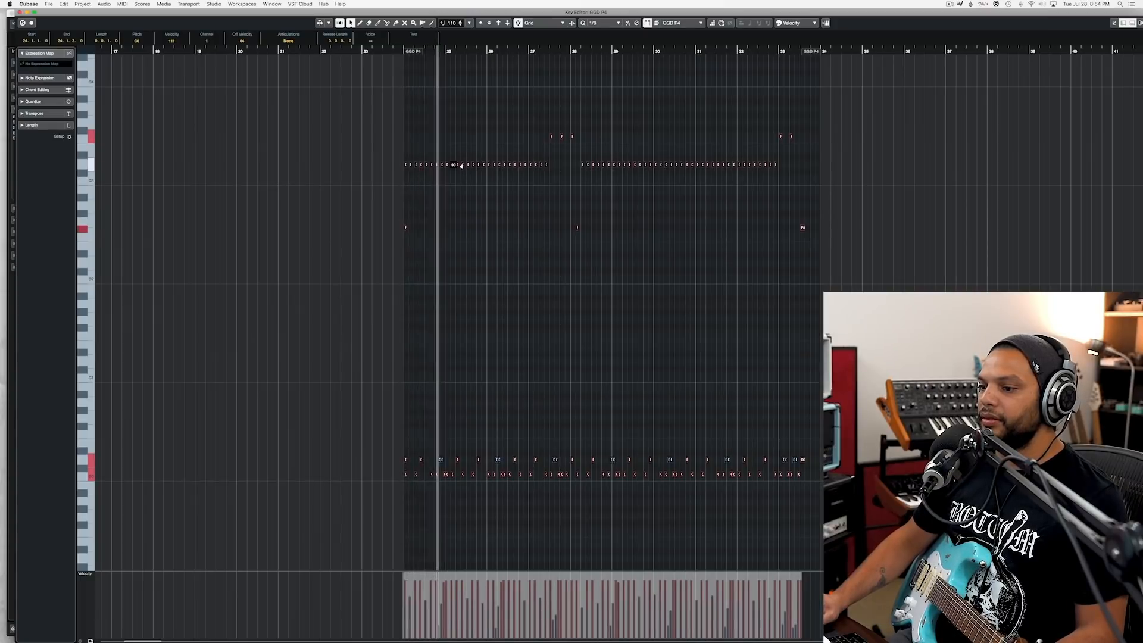
pyautogui.moveTo(460, 165)
pyautogui.mouseDown()
pyautogui.moveTo(459, 148)
pyautogui.moveTo(457, 164)
pyautogui.mouseUp()
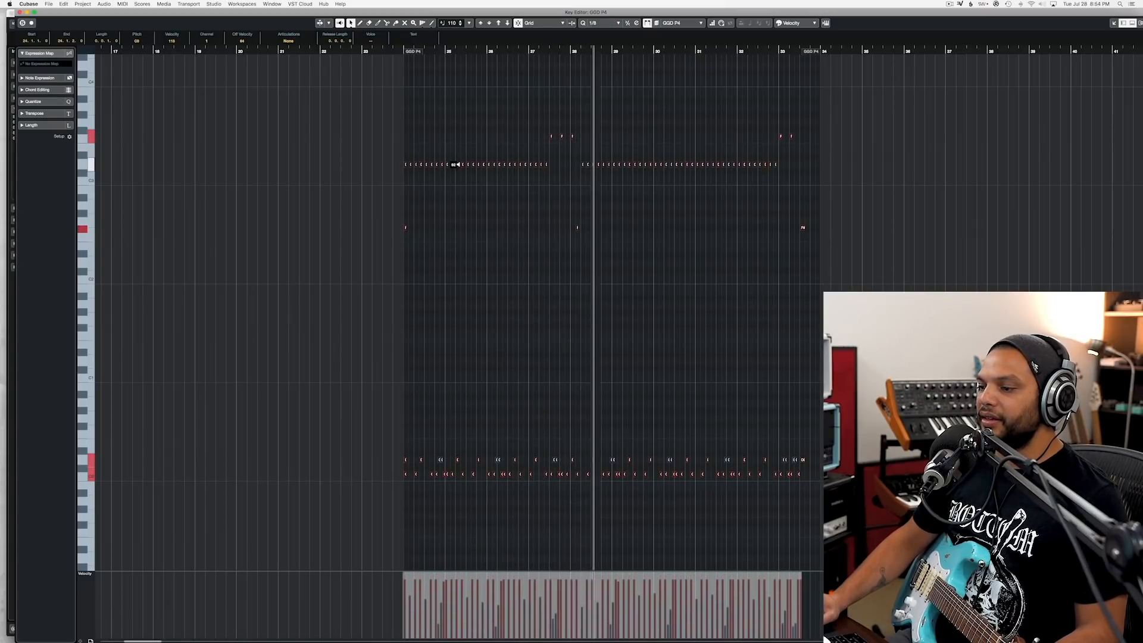
pyautogui.press('space')
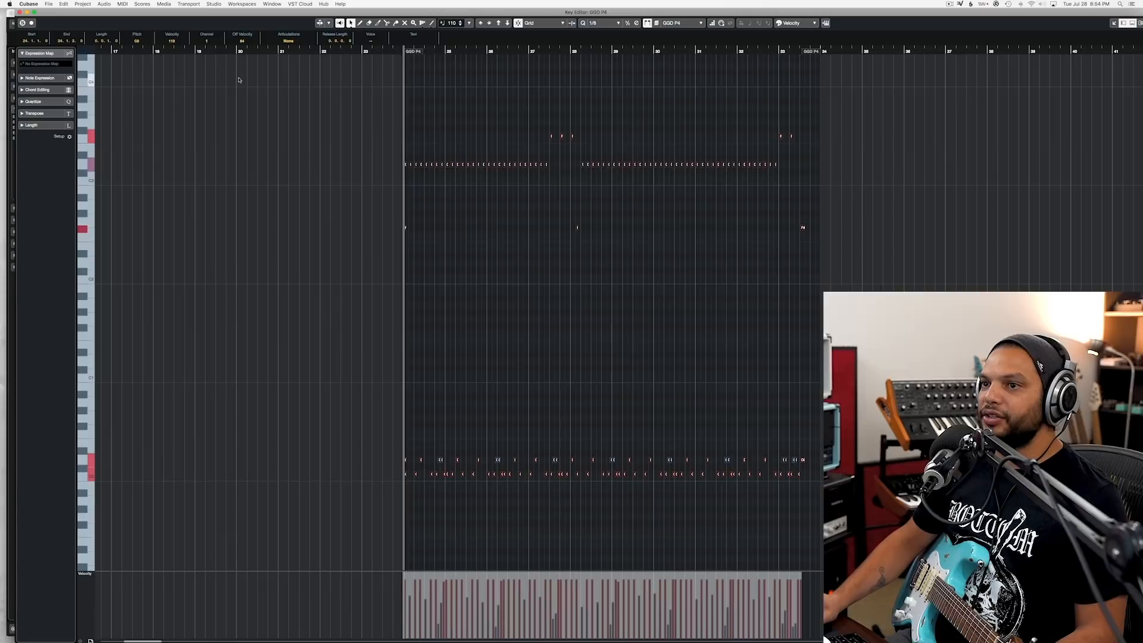
pyautogui.click(19, 12)
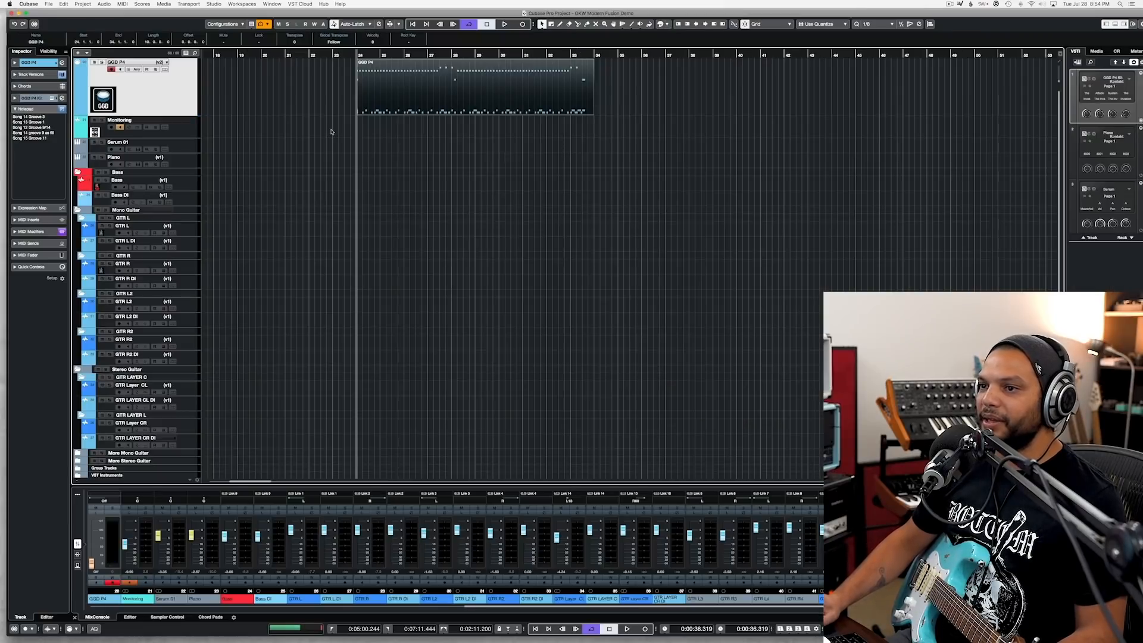
# Step: Select the GTR L audio track in the Mono Guitar folder for recording
pyautogui.click(404, 85)
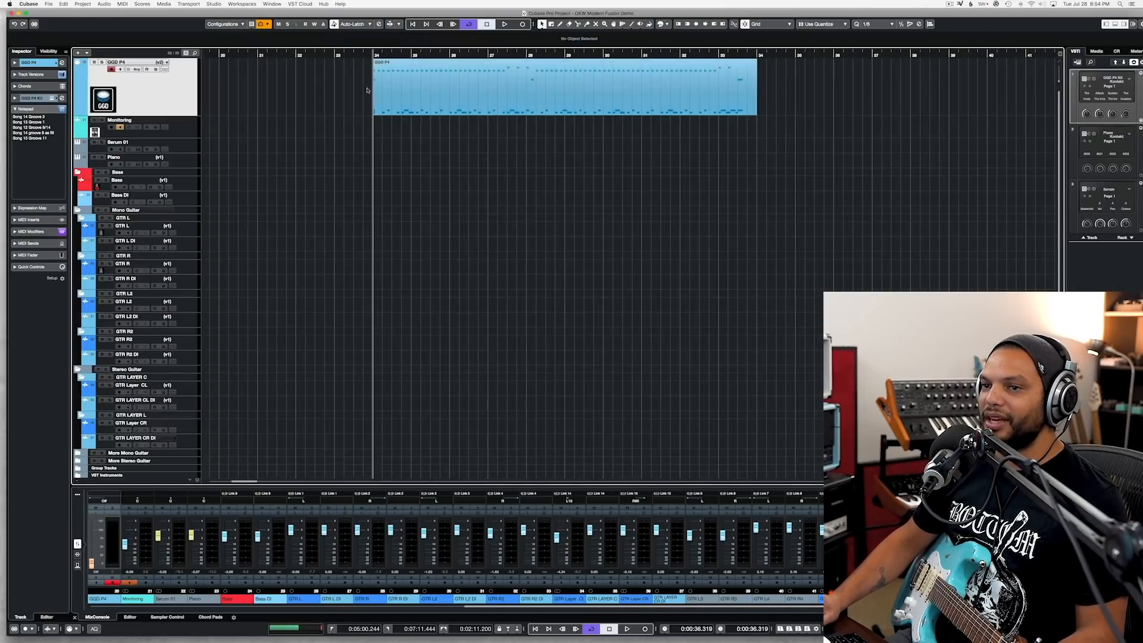
pyautogui.click(195, 232)
pyautogui.scroll(5, 423, 216)
pyautogui.scroll(-3, 424, 217)
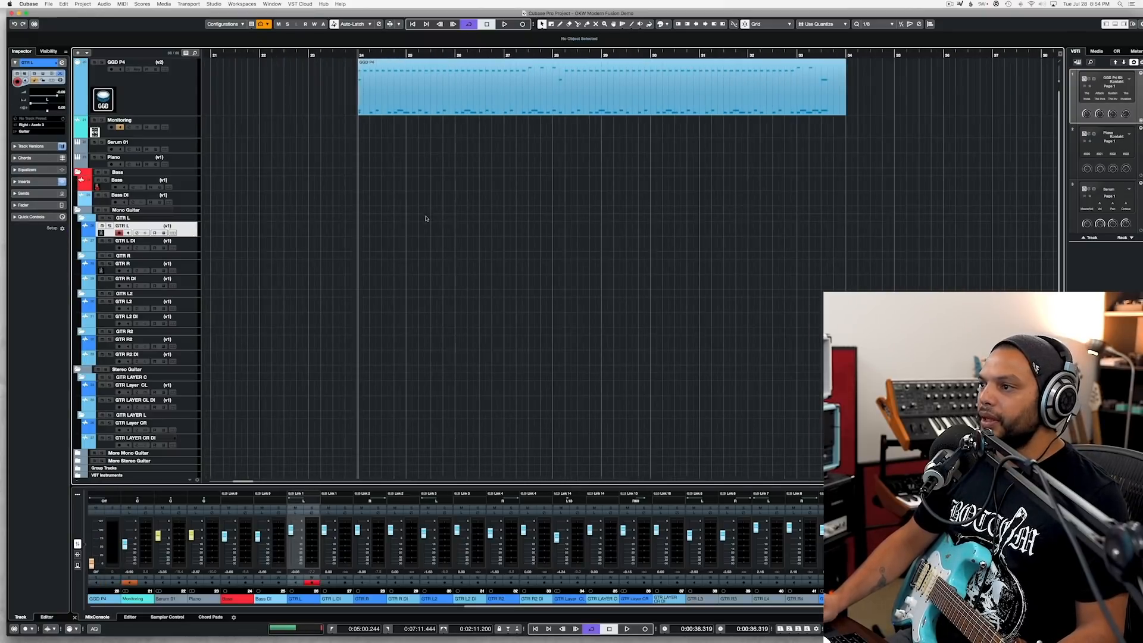
pyautogui.scroll(2, 855, 100)
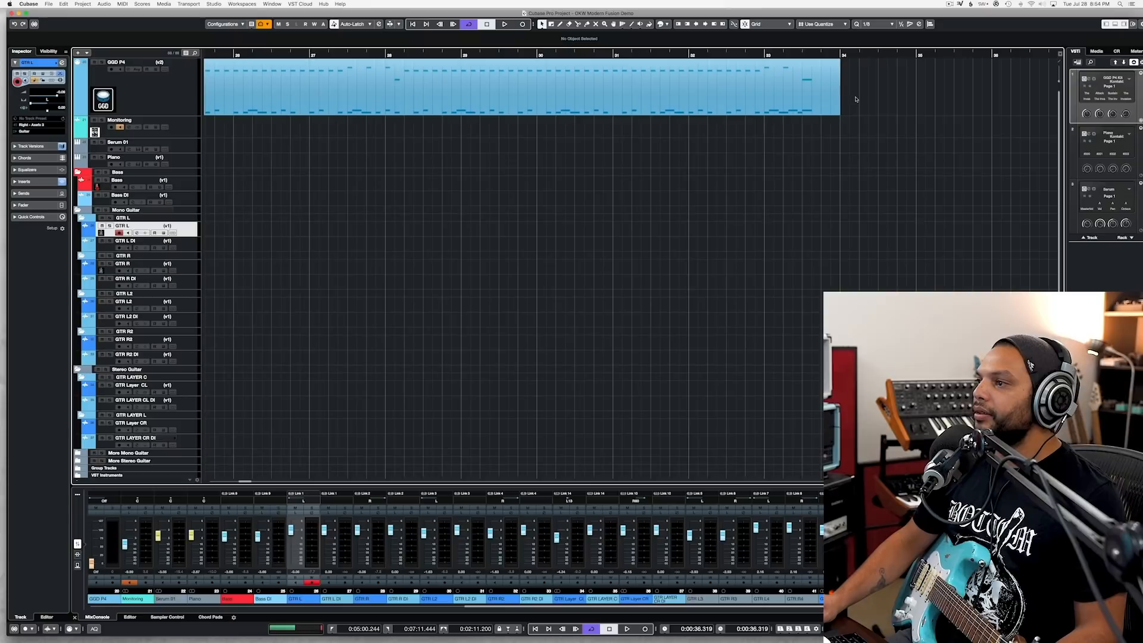
# Step: Play the groove's last bar from bar 33 and paste a copy of that bar before the groove at bar 23
pyautogui.click(764, 54)
pyautogui.press('space')
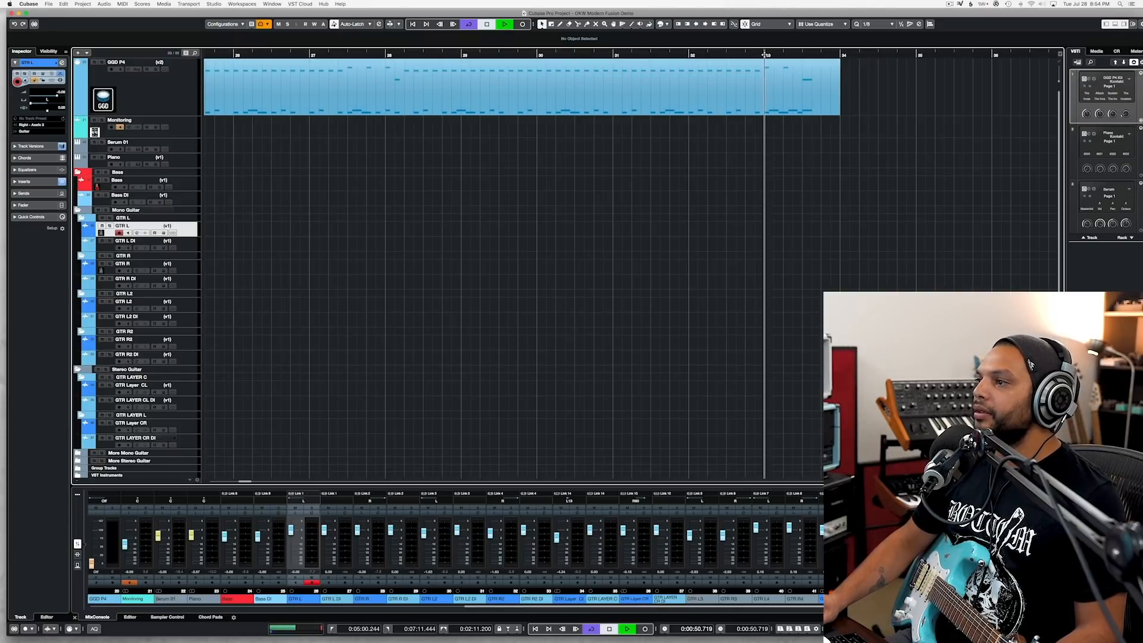
pyautogui.press('space')
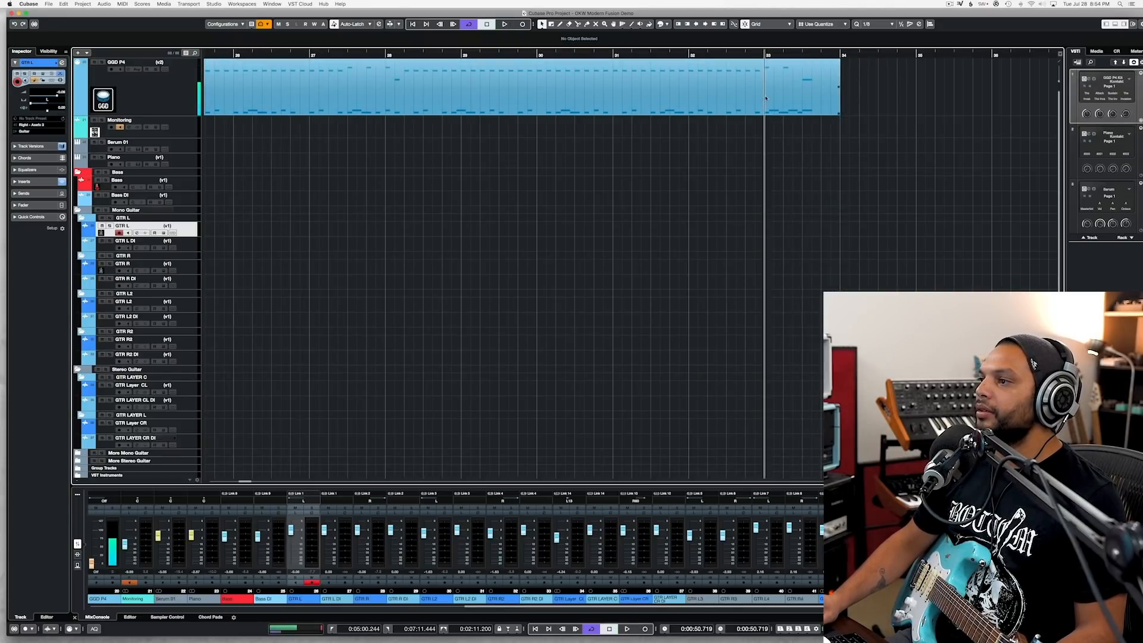
pyautogui.click(767, 103)
pyautogui.hscroll(-4, 774, 104)
pyautogui.hscroll(-4, 781, 105)
pyautogui.click(557, 55)
pyautogui.hotkey('ctrl', 'v')
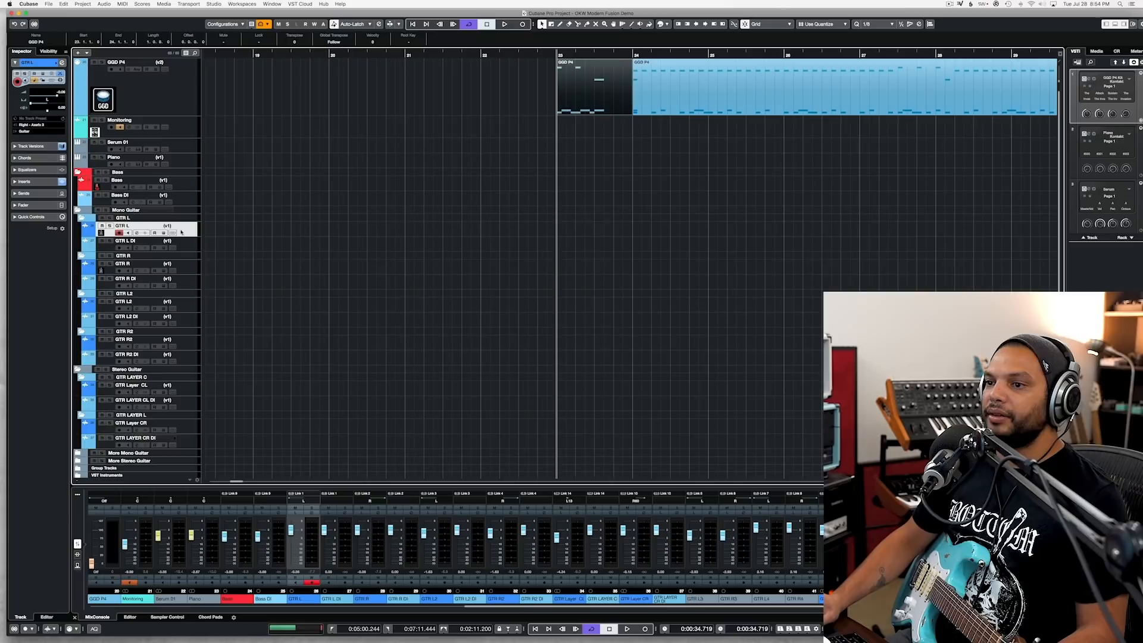
# Step: Switch to Axe-Edit III to view the guitar preset's signal chain and return to the Cubase project
pyautogui.hscroll(2, 377, 218)
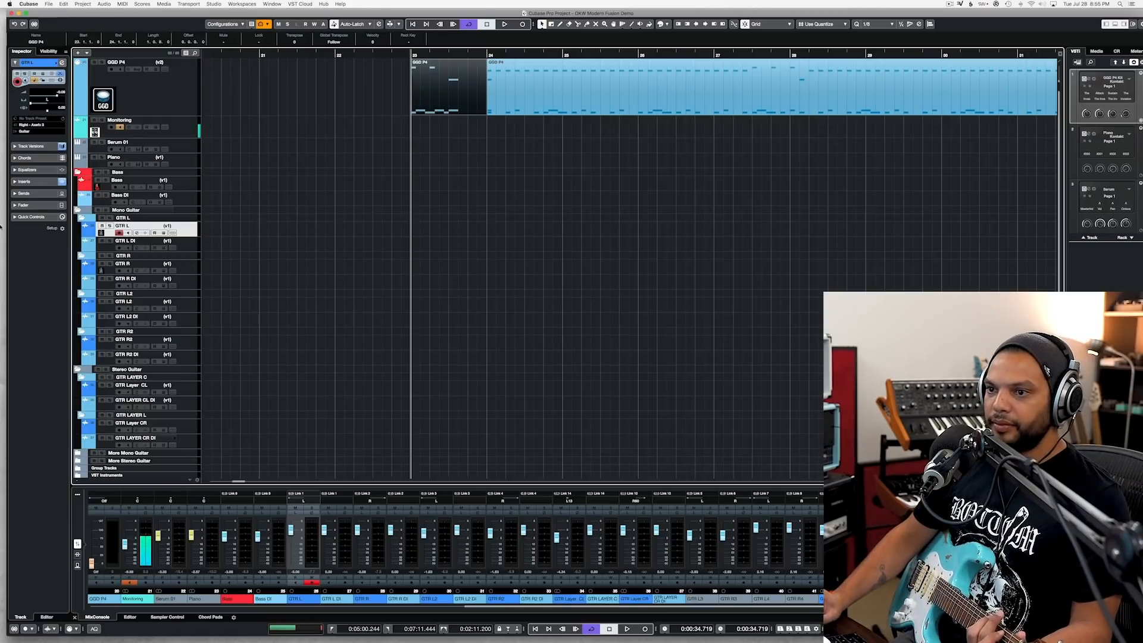
pyautogui.moveTo(15, 187)
pyautogui.click(15, 187)
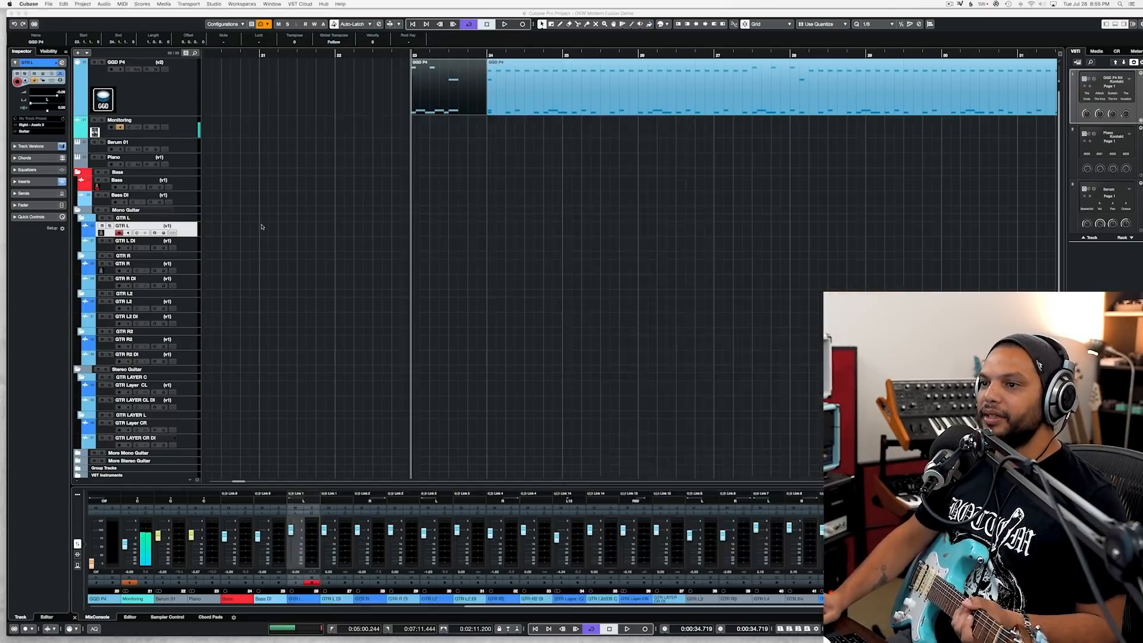
pyautogui.click(159, 104)
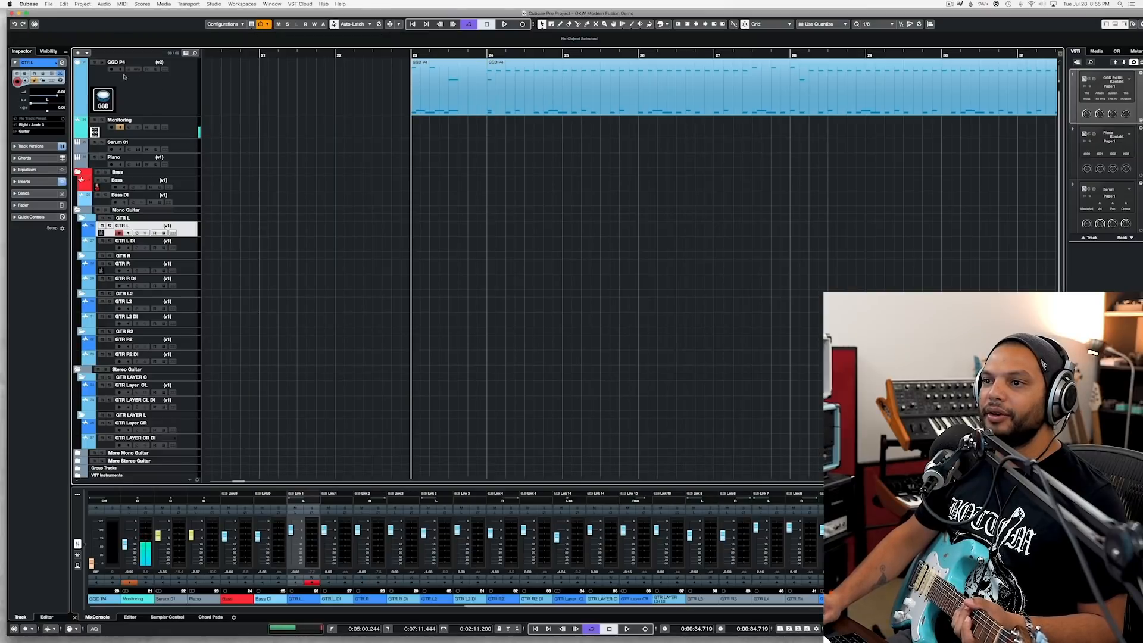
# Step: Open the Monitoring track's channel settings and inspect its Zilla cabinet insert, closing the plug-in window
pyautogui.click(166, 105)
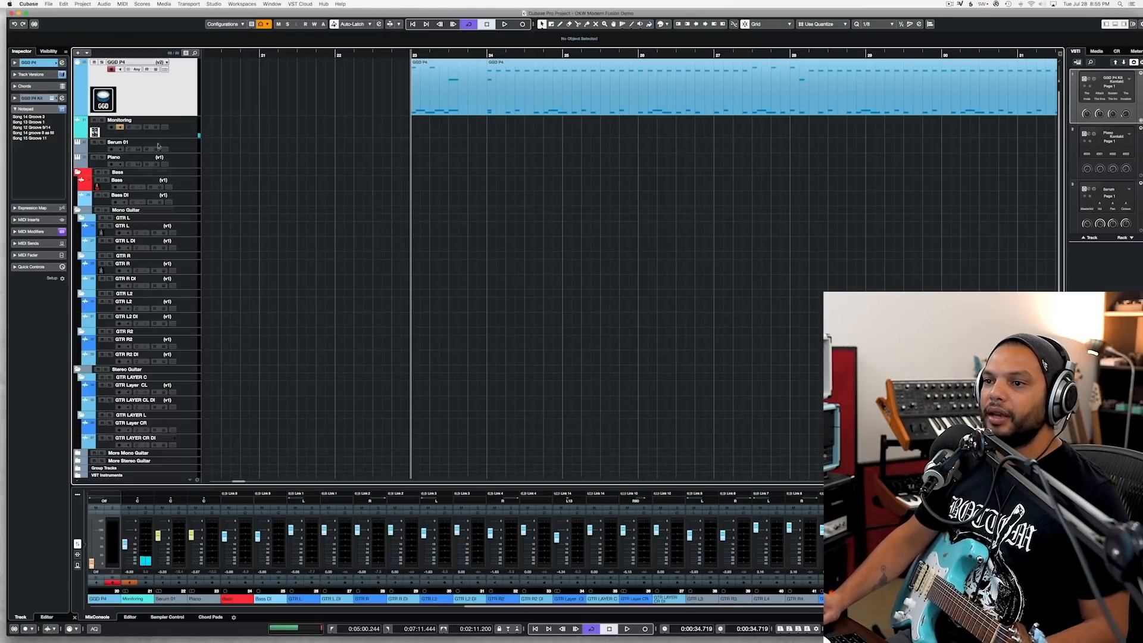
pyautogui.click(131, 128)
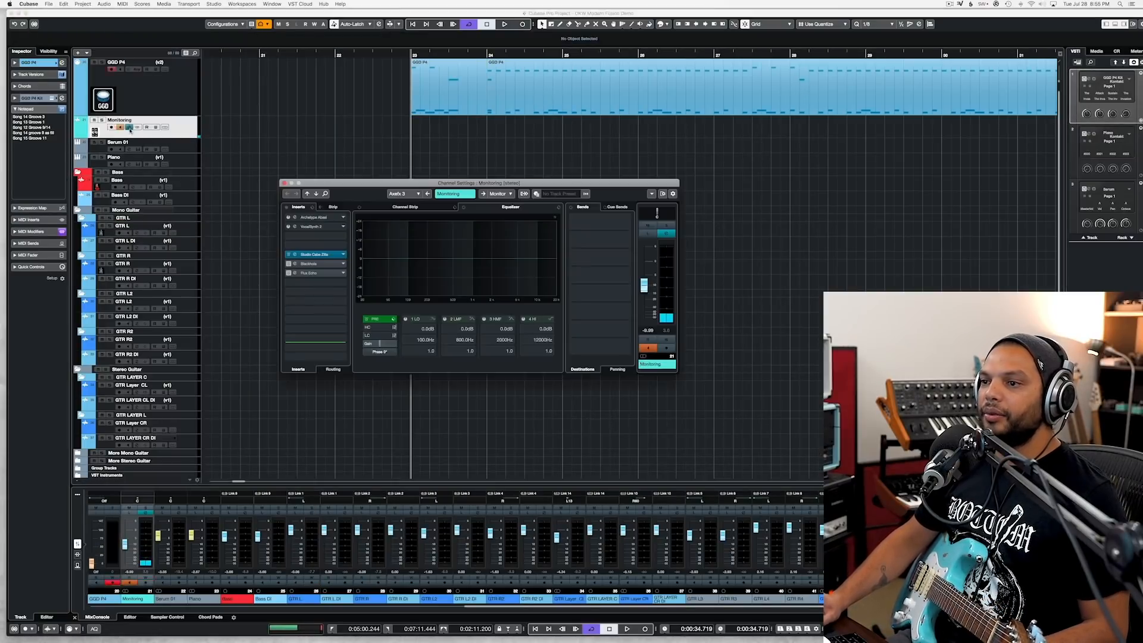
pyautogui.click(314, 254)
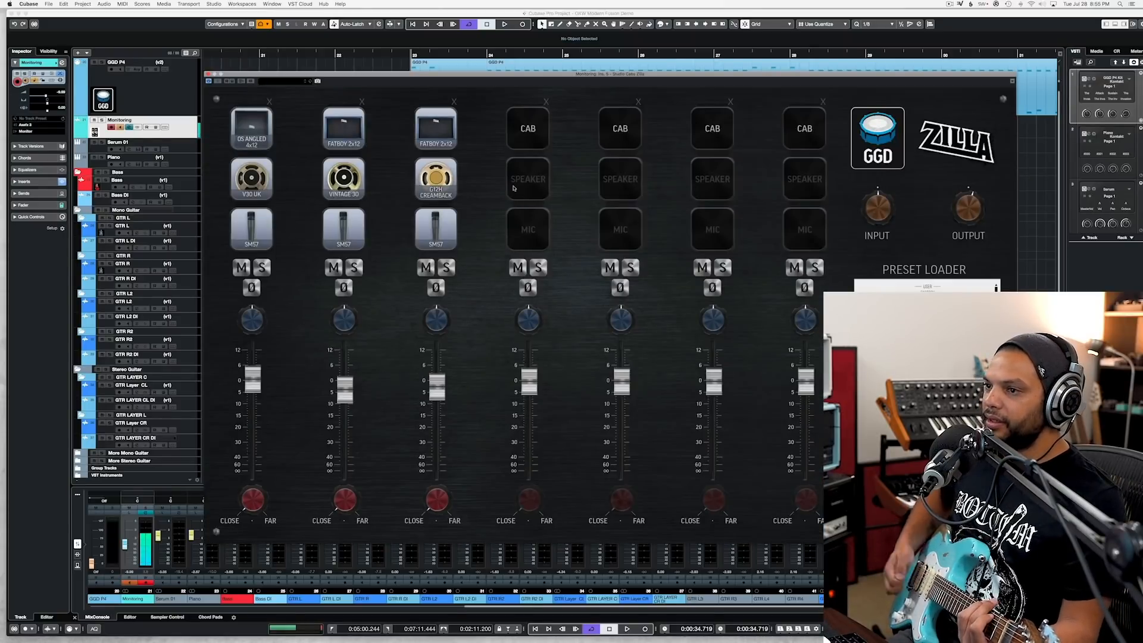
pyautogui.click(208, 74)
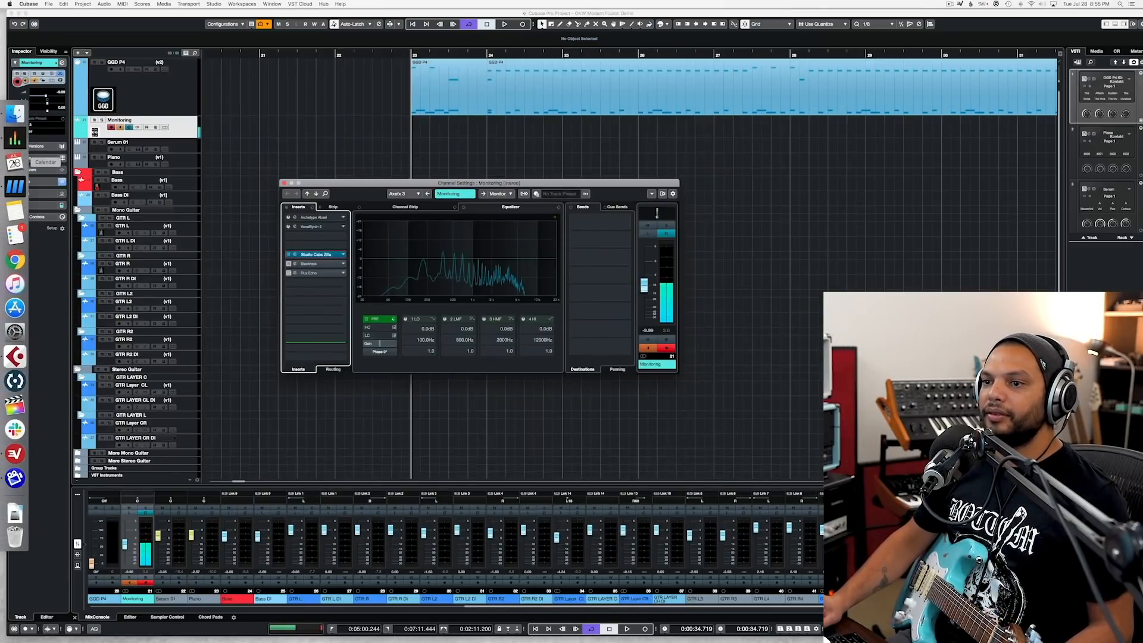
# Step: Switch to Axe-Edit III, inspect the Comp, Drive and Amp block settings, and return to the Cubase project
pyautogui.click(12, 185)
pyautogui.click(413, 282)
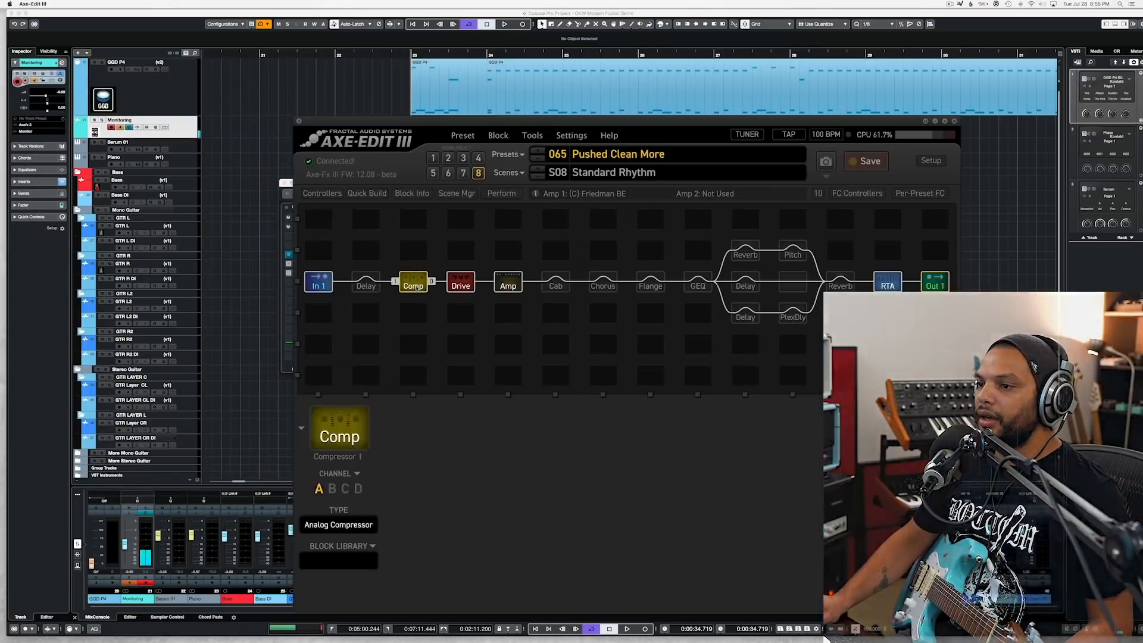
pyautogui.click(464, 284)
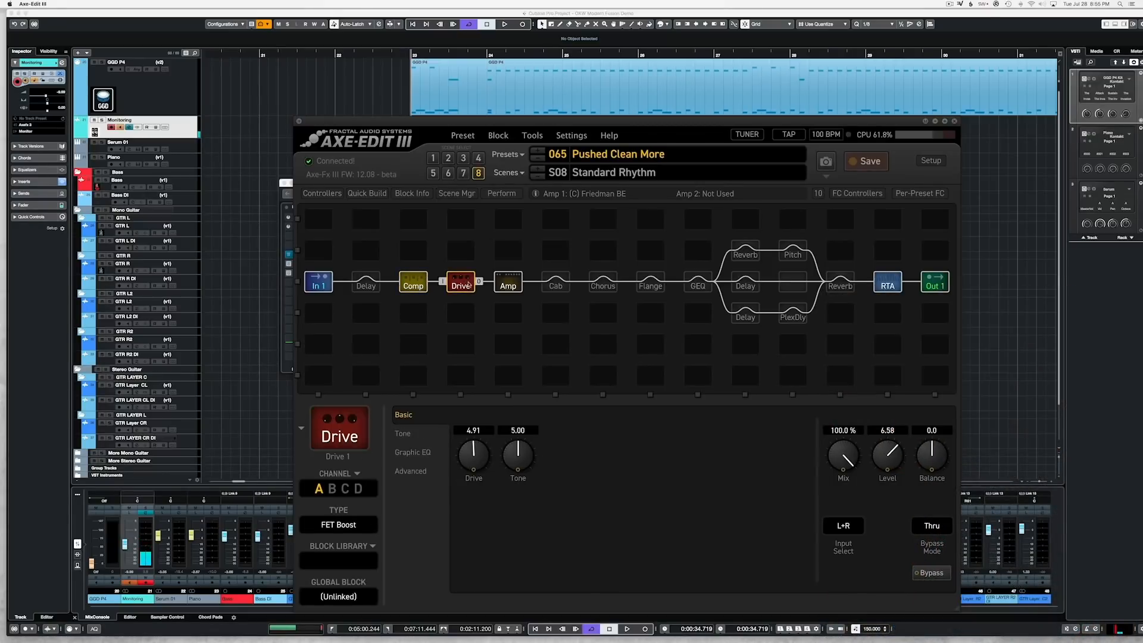
pyautogui.click(508, 286)
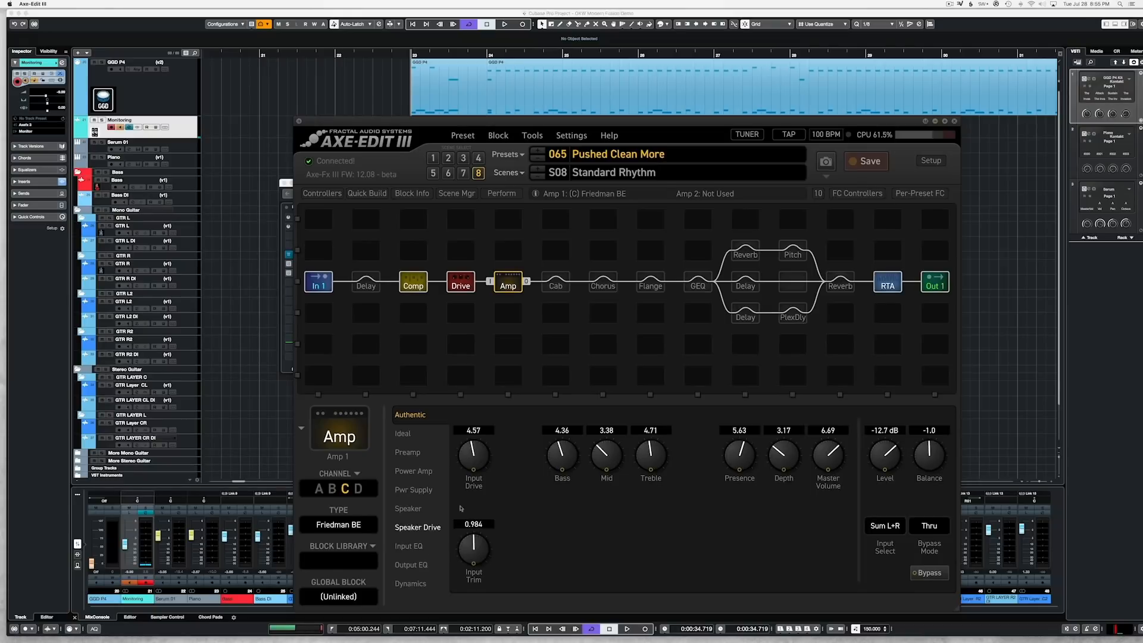
pyautogui.click(993, 310)
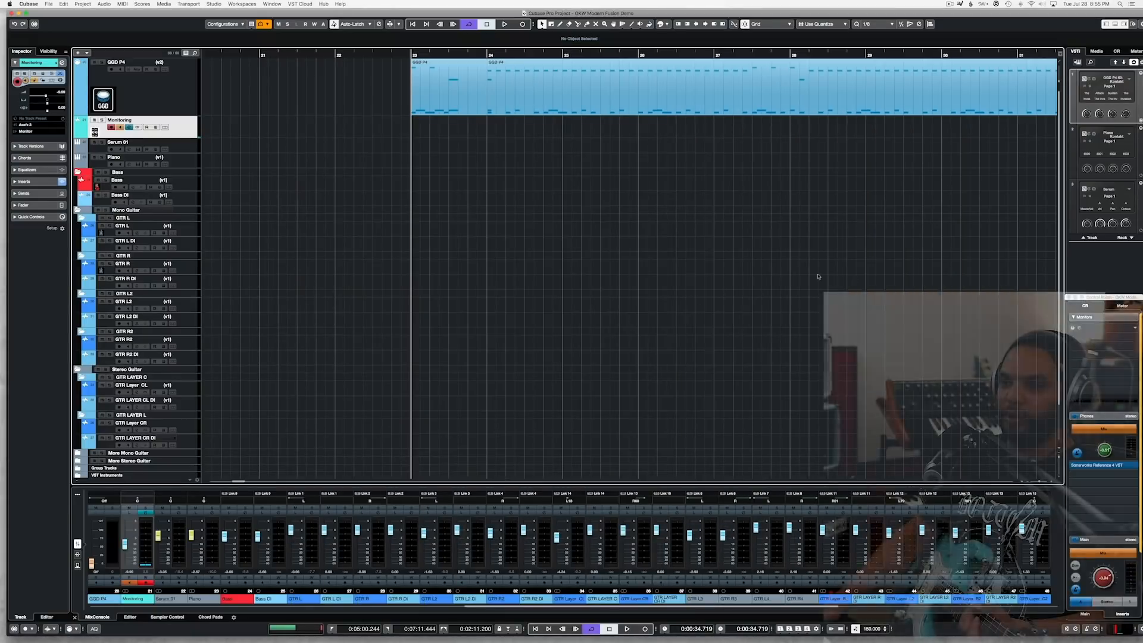
# Step: Select the GTR L track for recording, place the playhead midway through bar 22, and save the project
pyautogui.click(192, 231)
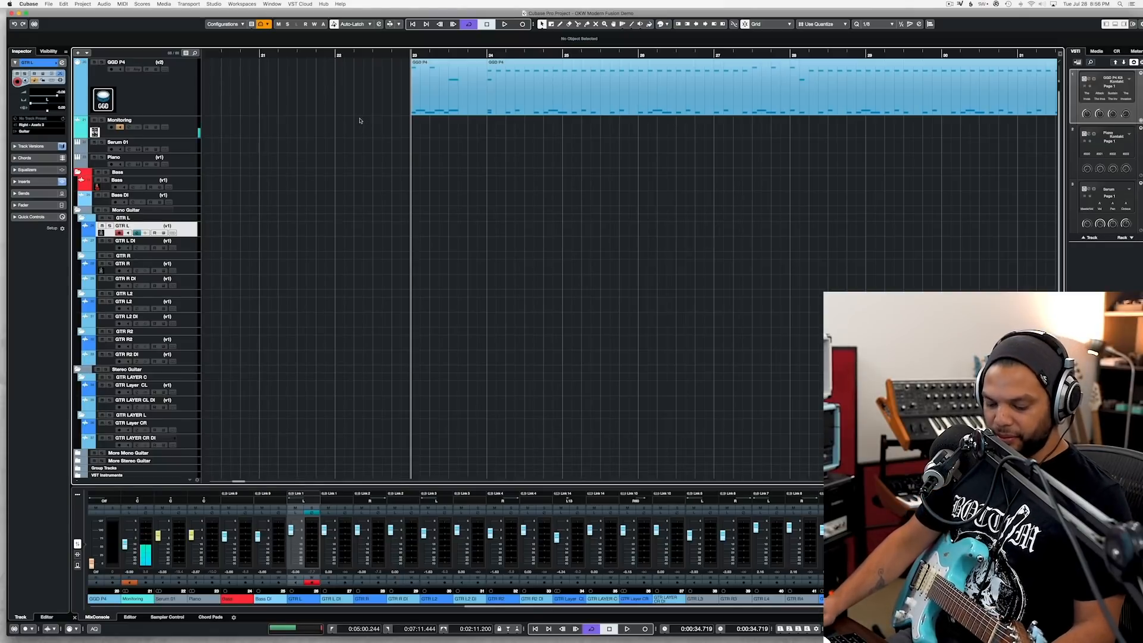
pyautogui.scroll(2, 359, 121)
pyautogui.scroll(2, 359, 120)
pyautogui.scroll(-2, 414, 91)
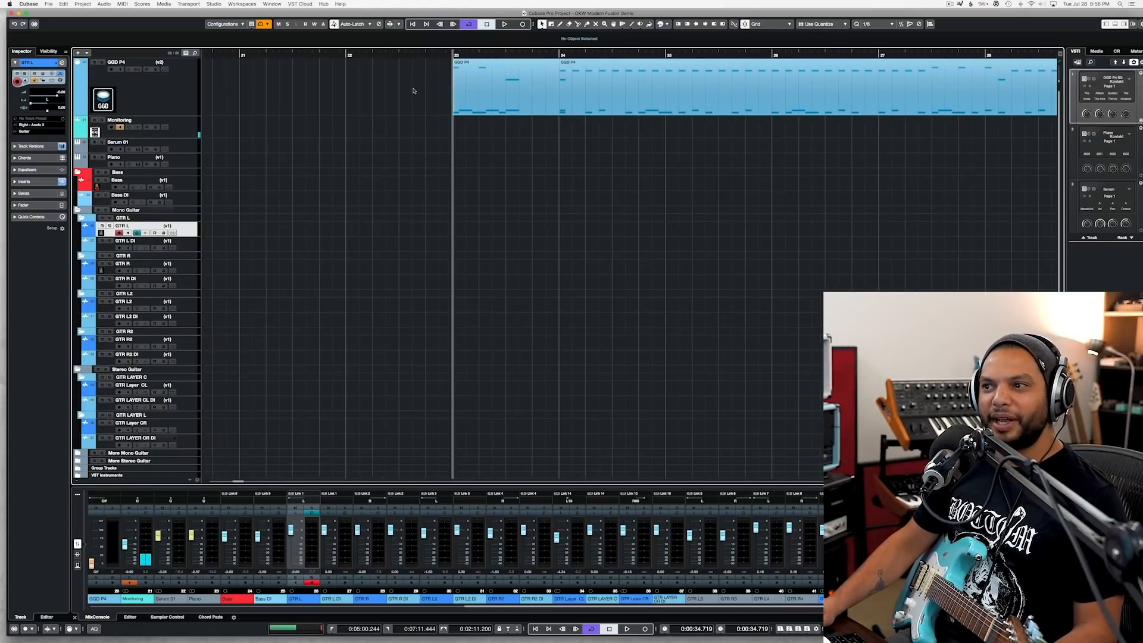
pyautogui.click(397, 53)
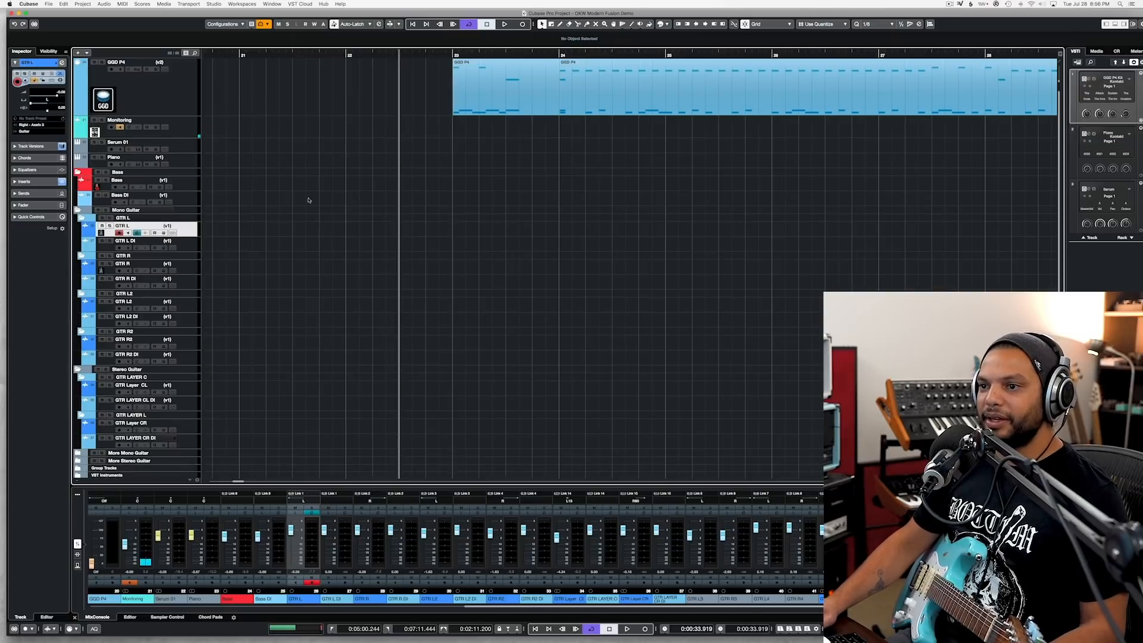
pyautogui.press('super+s')
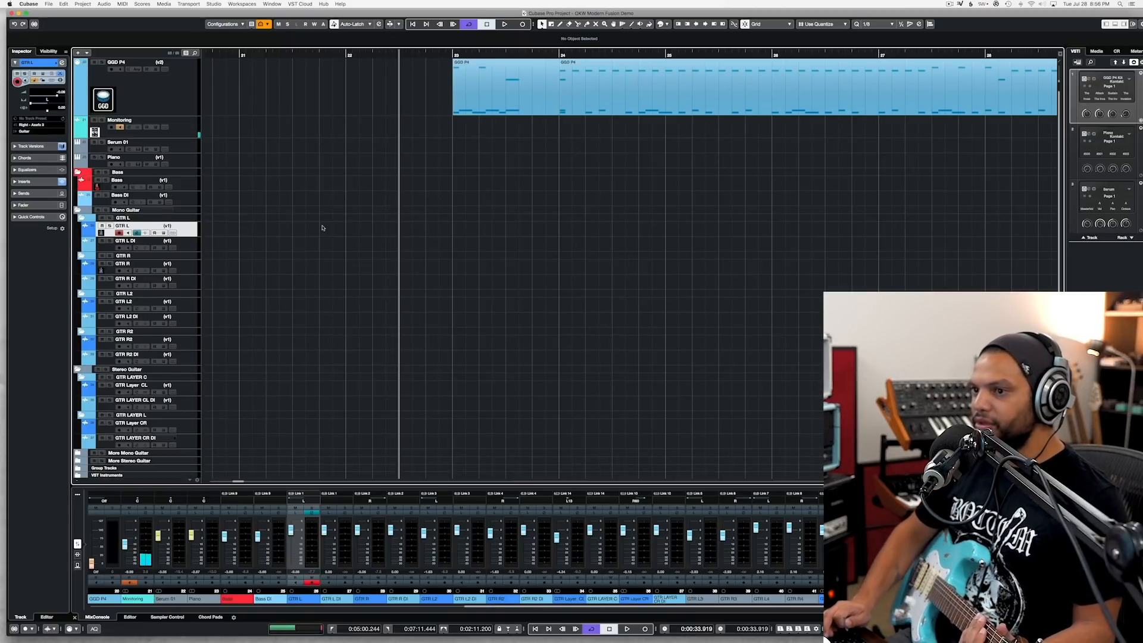
pyautogui.press('KP_Multiply')
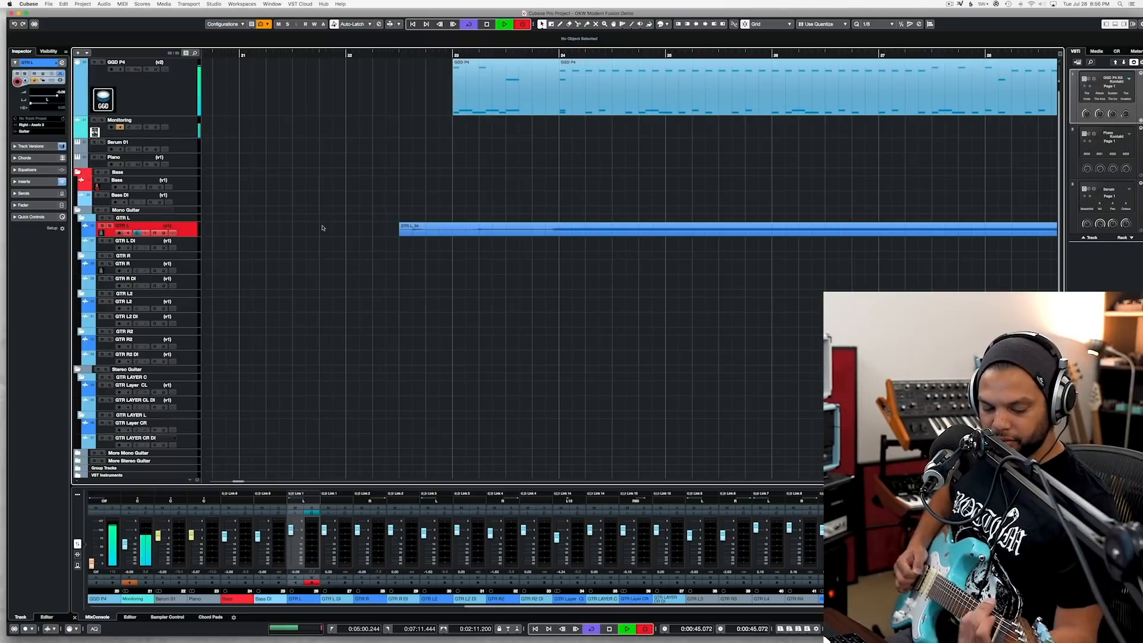
pyautogui.press('space')
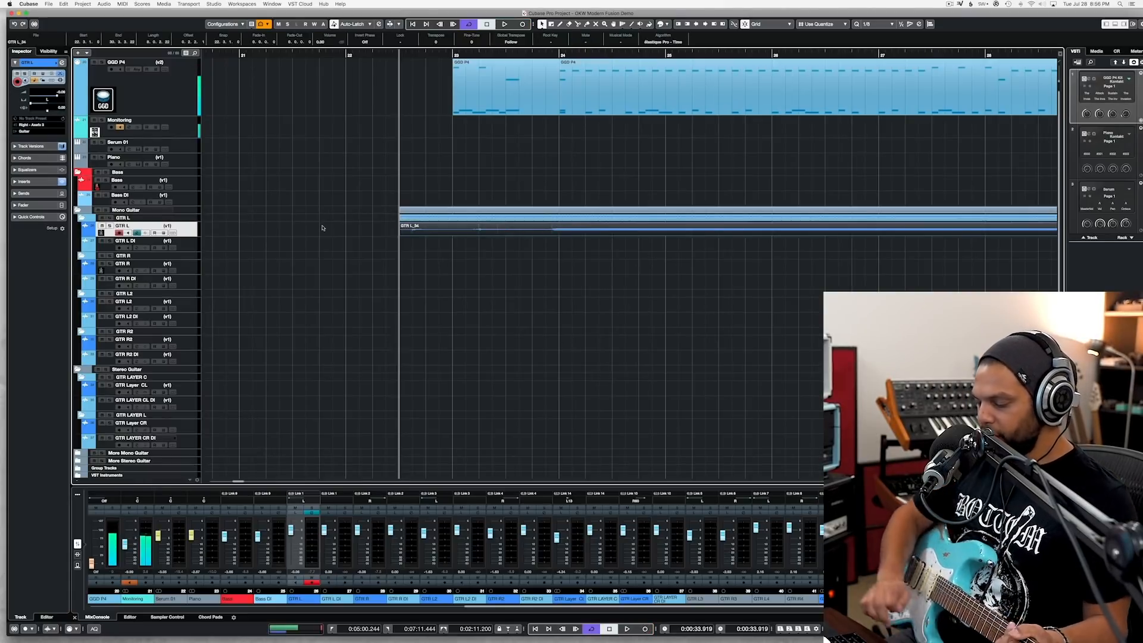
pyautogui.press('super+z')
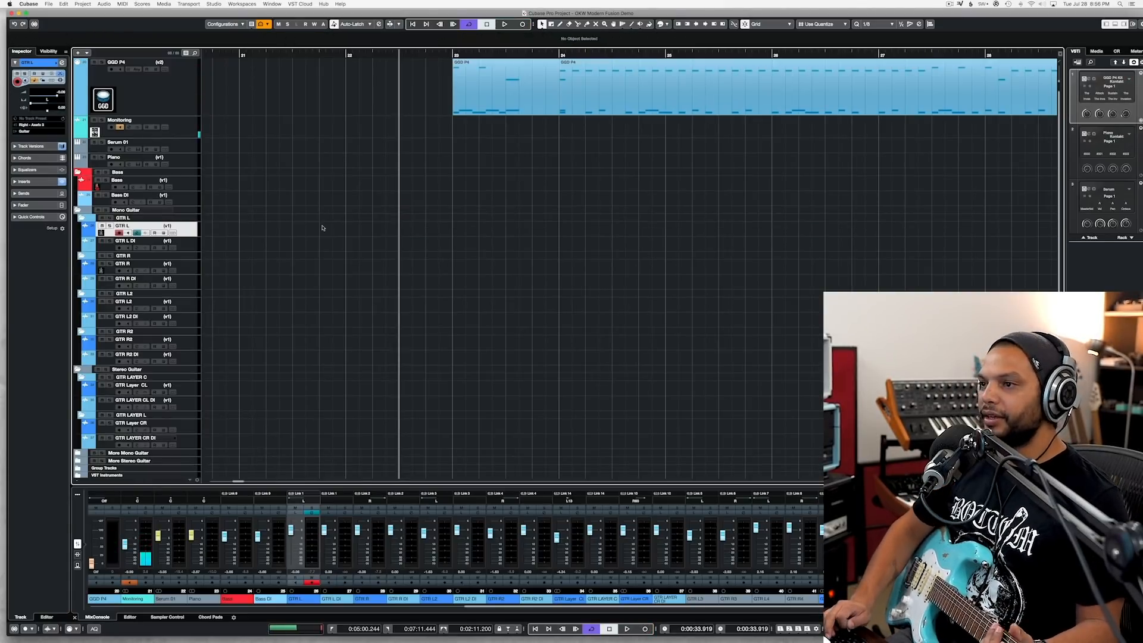
# Step: Record a guitar take on GTR L from mid-bar 22 and re-record its ending from the last beat of bar 30
pyautogui.press('KP_Multiply')
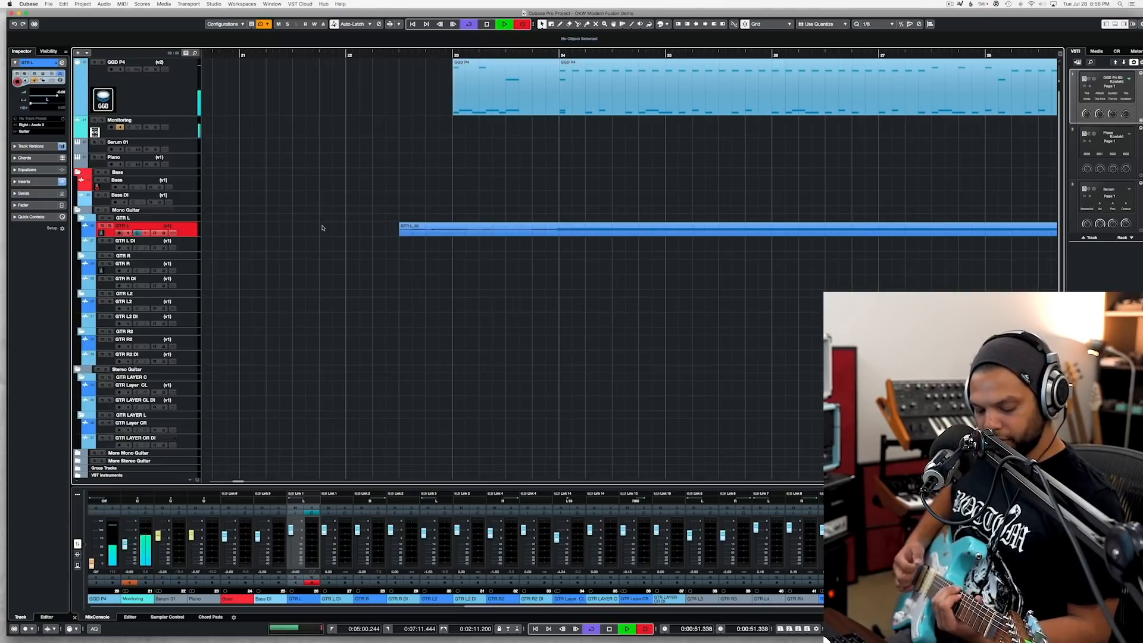
pyautogui.press('space')
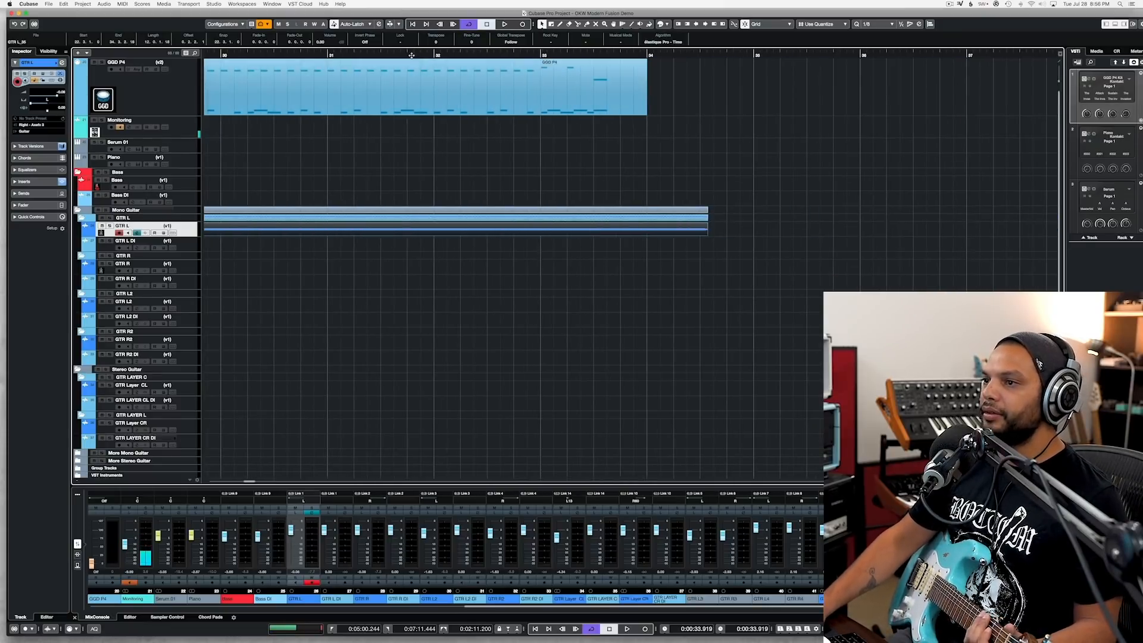
pyautogui.click(300, 55)
pyautogui.press('space')
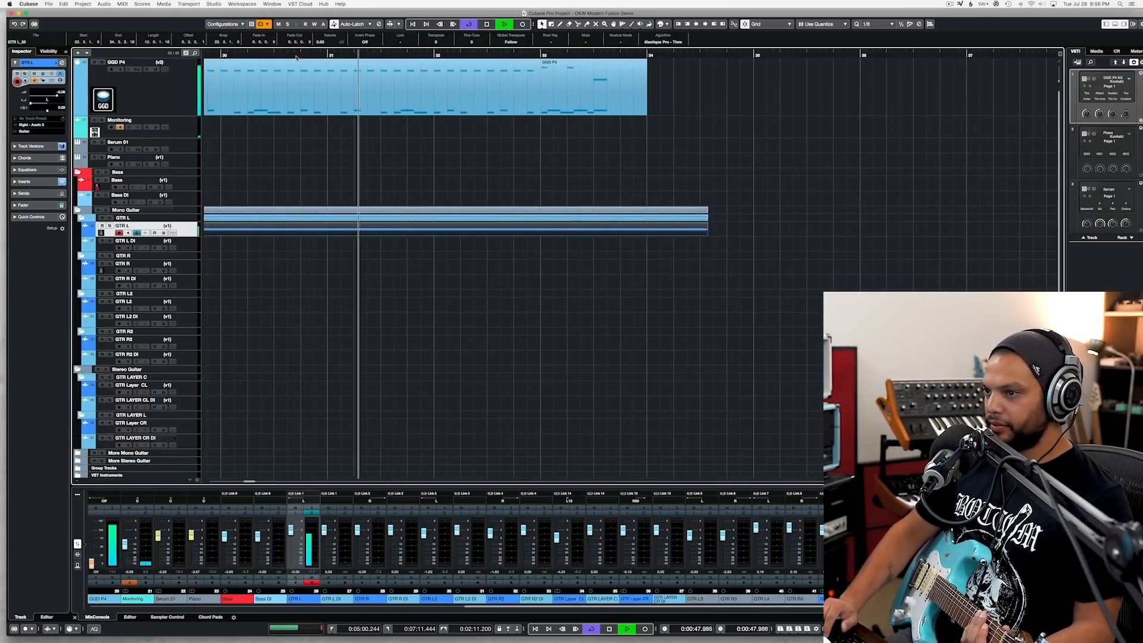
pyautogui.press('KP_Multiply')
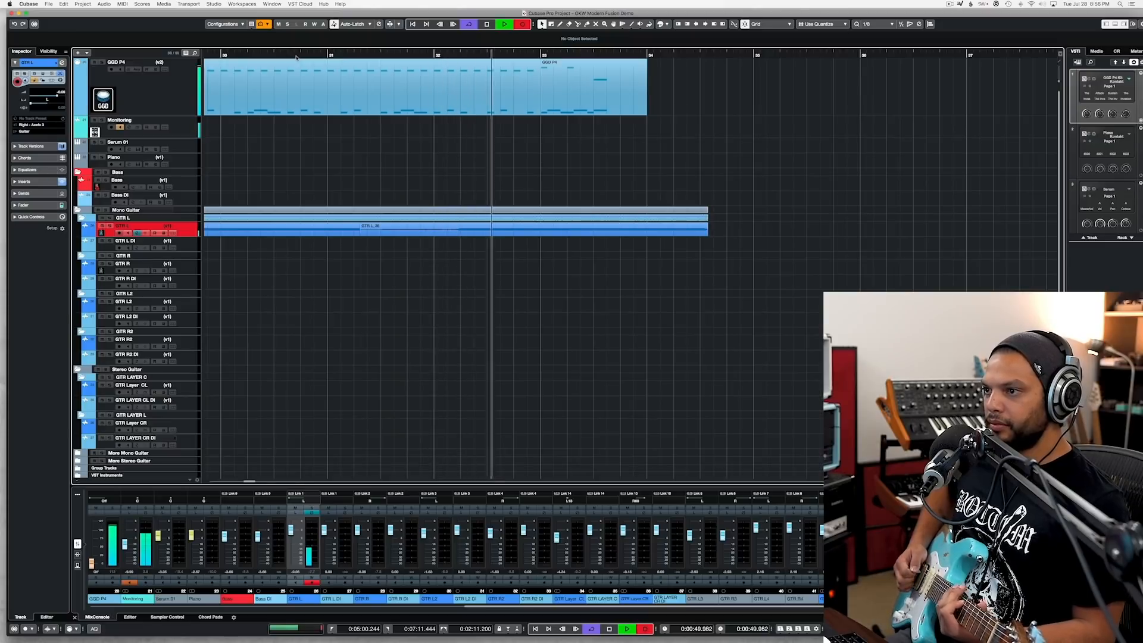
pyautogui.press('space')
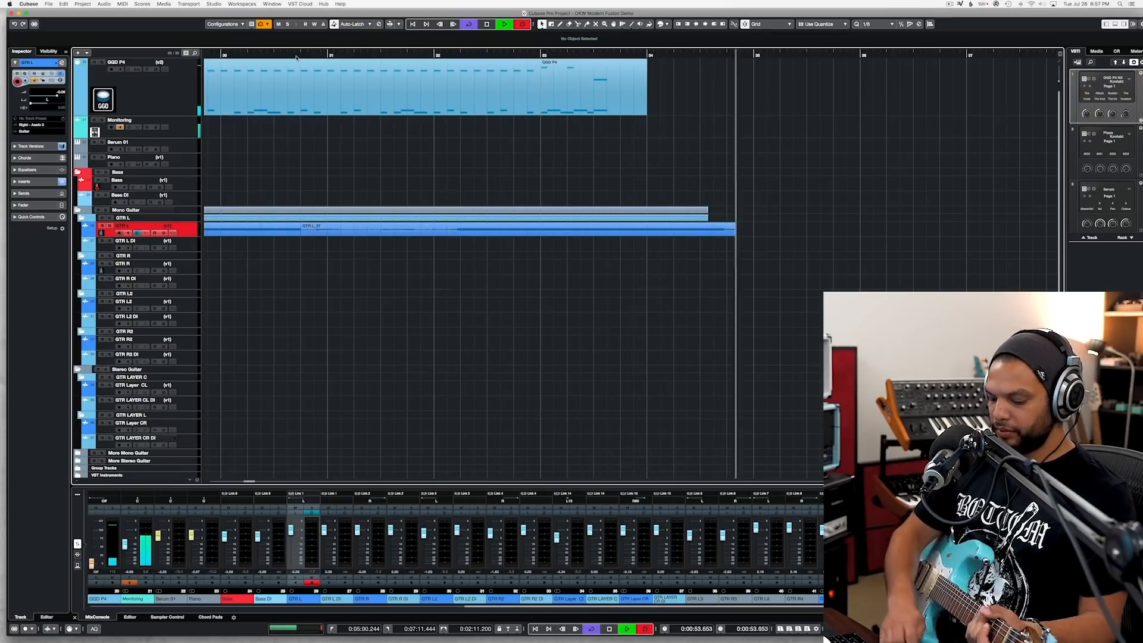
pyautogui.press('space')
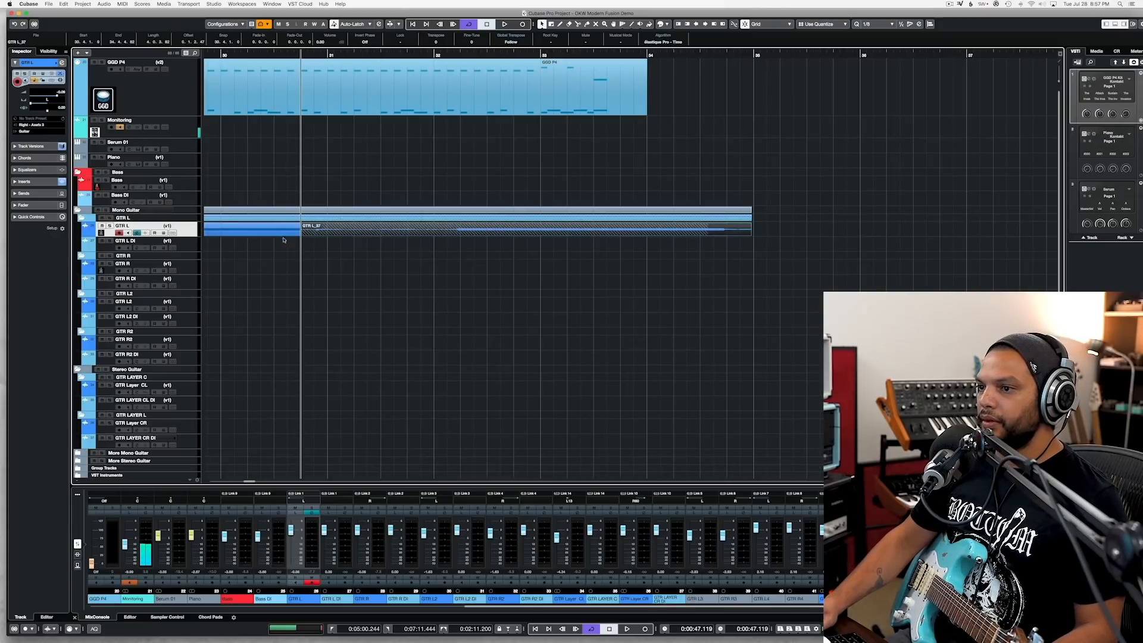
# Step: Trim the start of the re-recorded GTR L ending to about the second beat of bar 32 and play the join
pyautogui.moveTo(303, 234); pyautogui.dragTo(462, 235)
pyautogui.press('space')
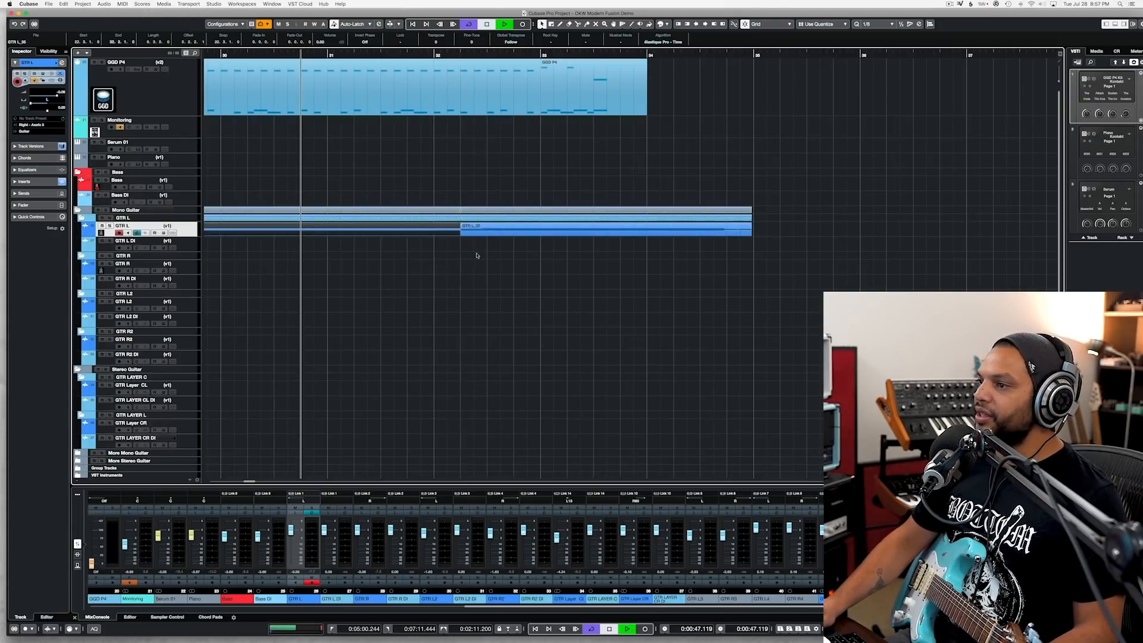
pyautogui.press('space')
# Step: Delete the excess GTR L audio after bar 34 and before bar 24
pyautogui.keyDown('alt'); pyautogui.click(660, 231); pyautogui.keyUp('alt')
pyautogui.press('Delete')
pyautogui.hscroll(-10, 666, 230)
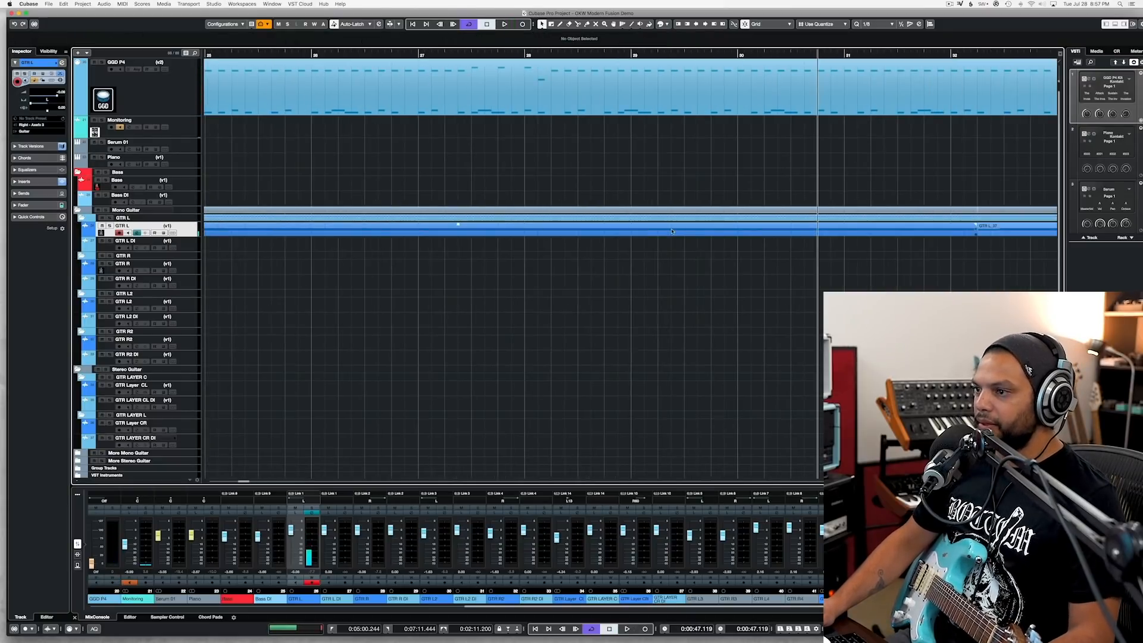
pyautogui.keyDown('alt'); pyautogui.click(753, 230); pyautogui.keyUp('alt')
pyautogui.click(715, 229)
pyautogui.press('Delete')
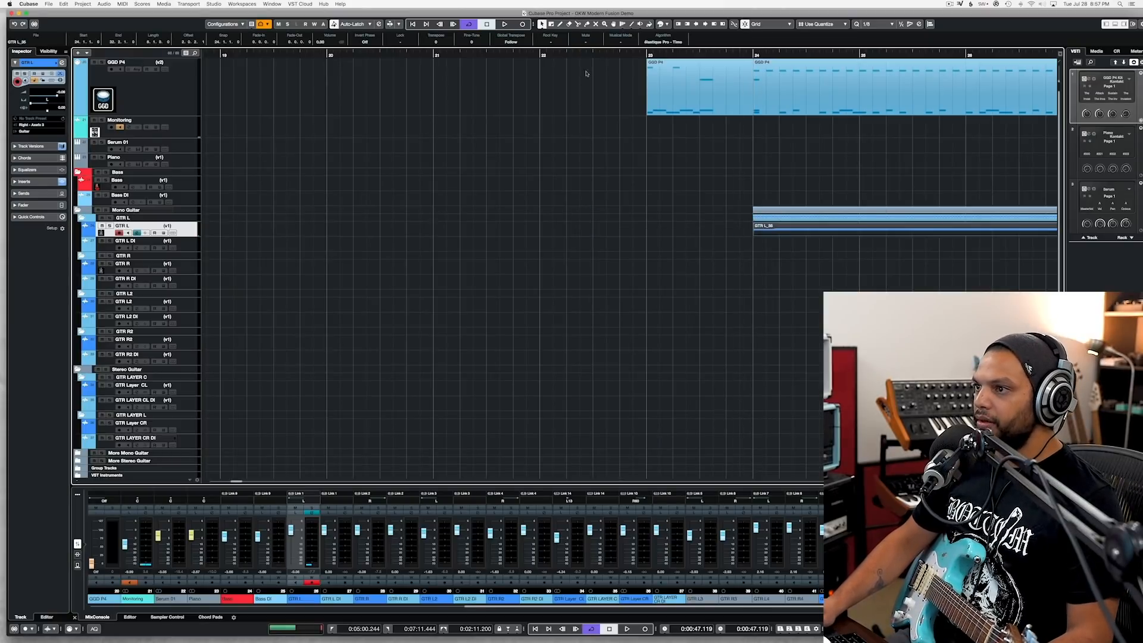
# Step: Record a second guitar take on the GTR R track, starting from midway through bar 22
pyautogui.click(593, 54)
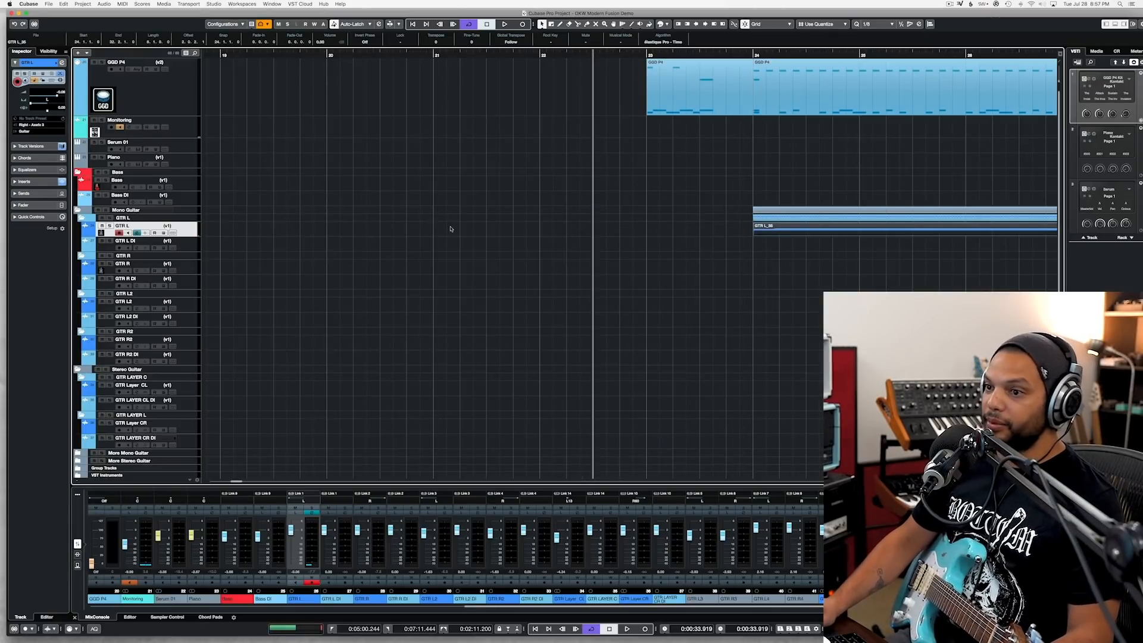
pyautogui.click(188, 271)
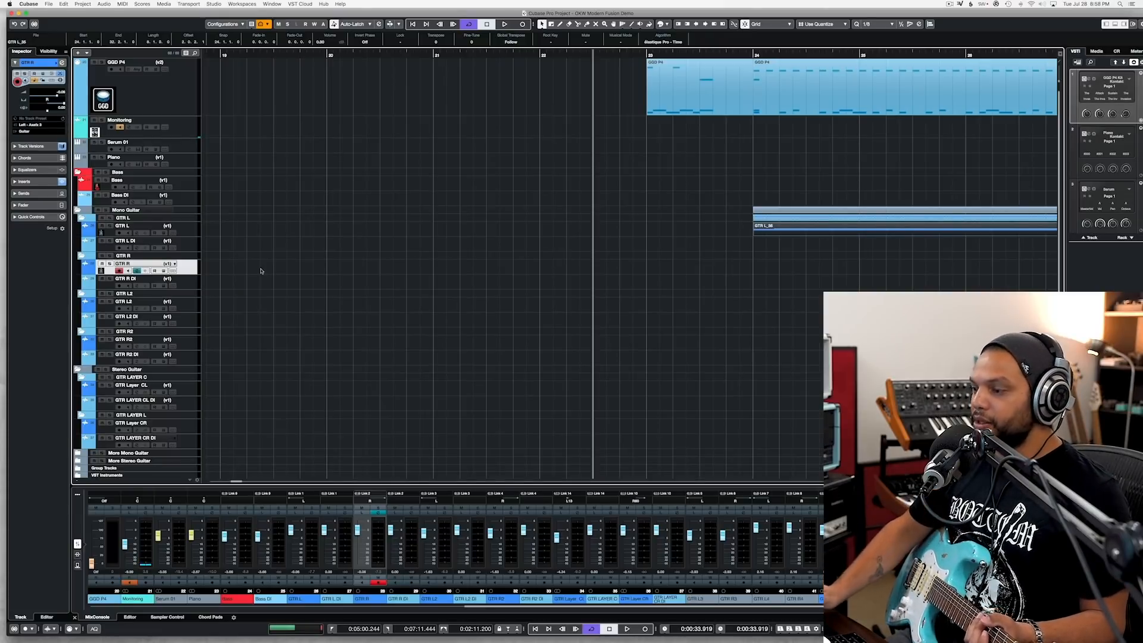
pyautogui.press('KP_Multiply')
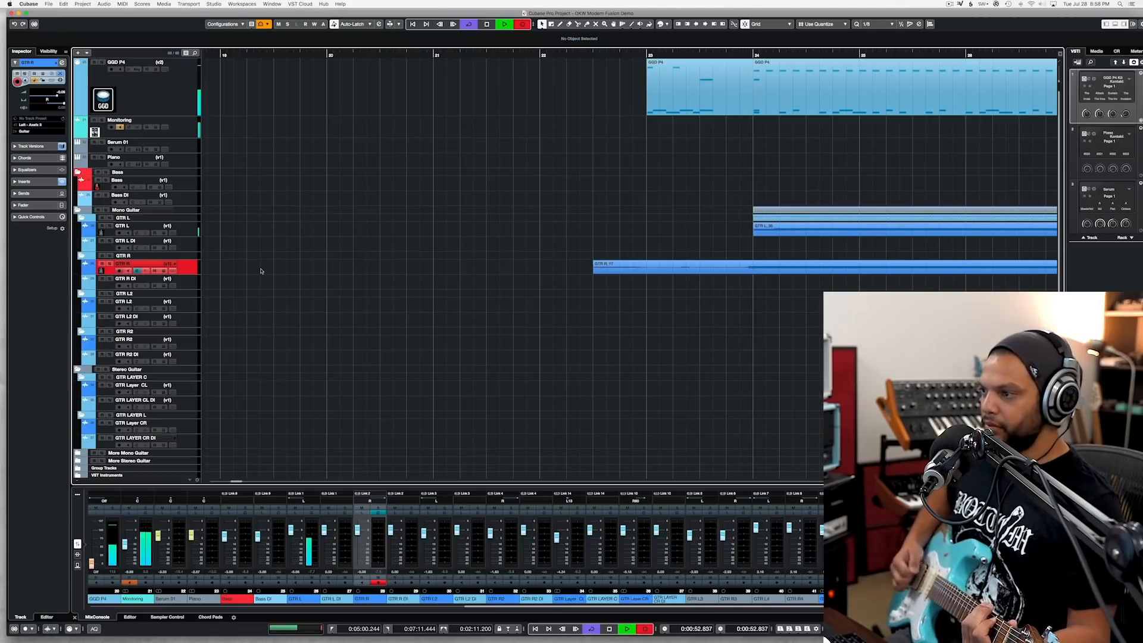
pyautogui.press('space')
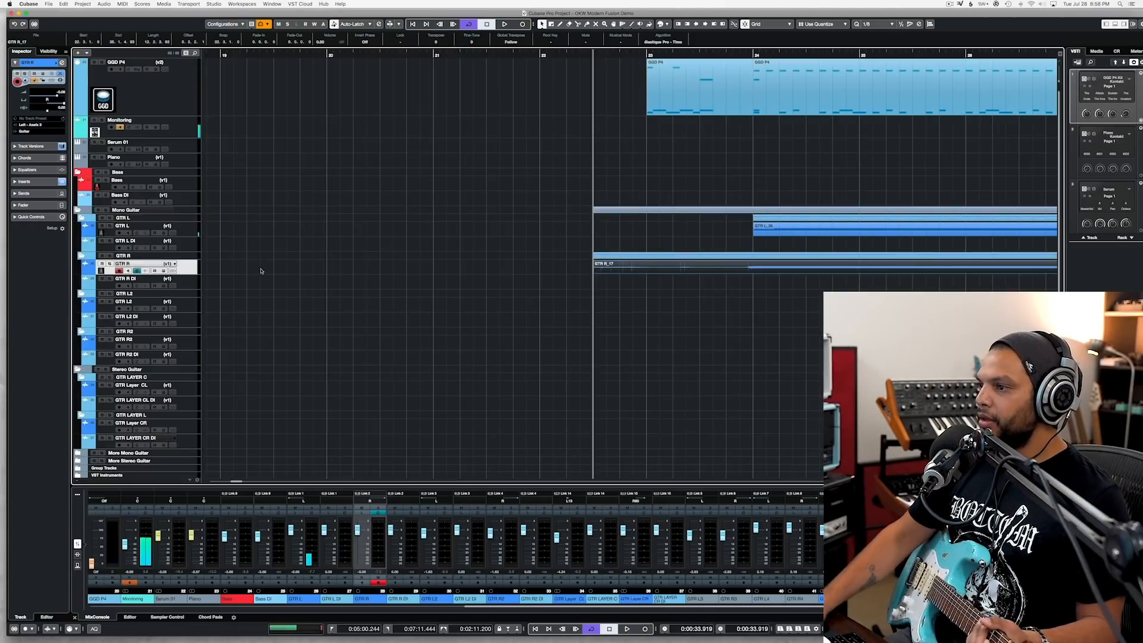
# Step: Play both guitars from bar 24 and trim the start of the GTR R recording to bar 24
pyautogui.click(753, 55)
pyautogui.press('space')
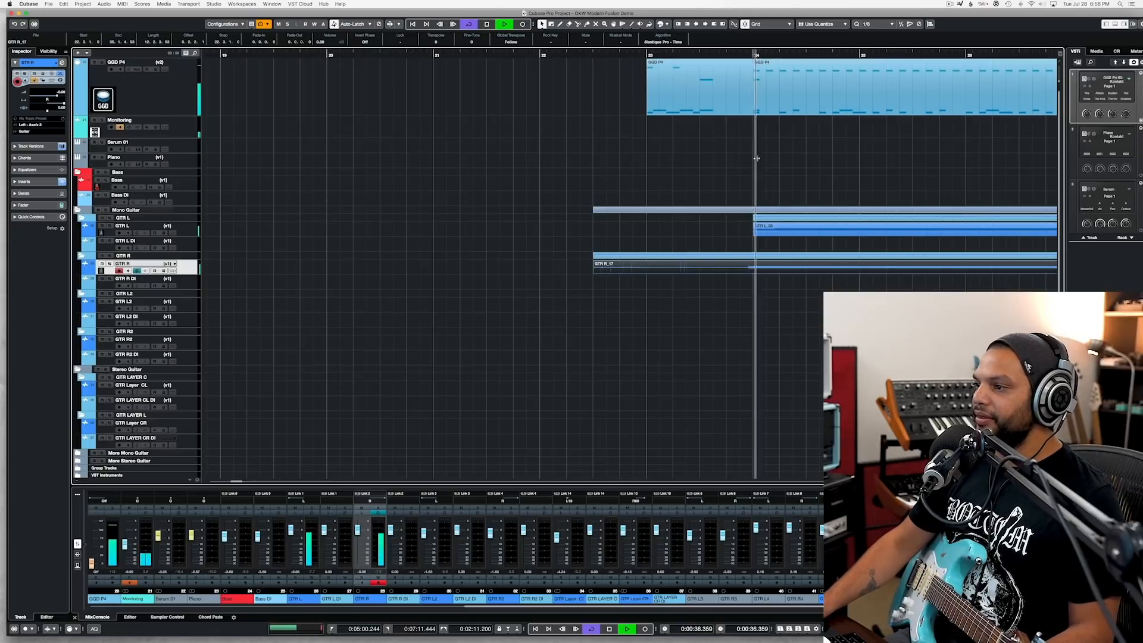
pyautogui.press('space')
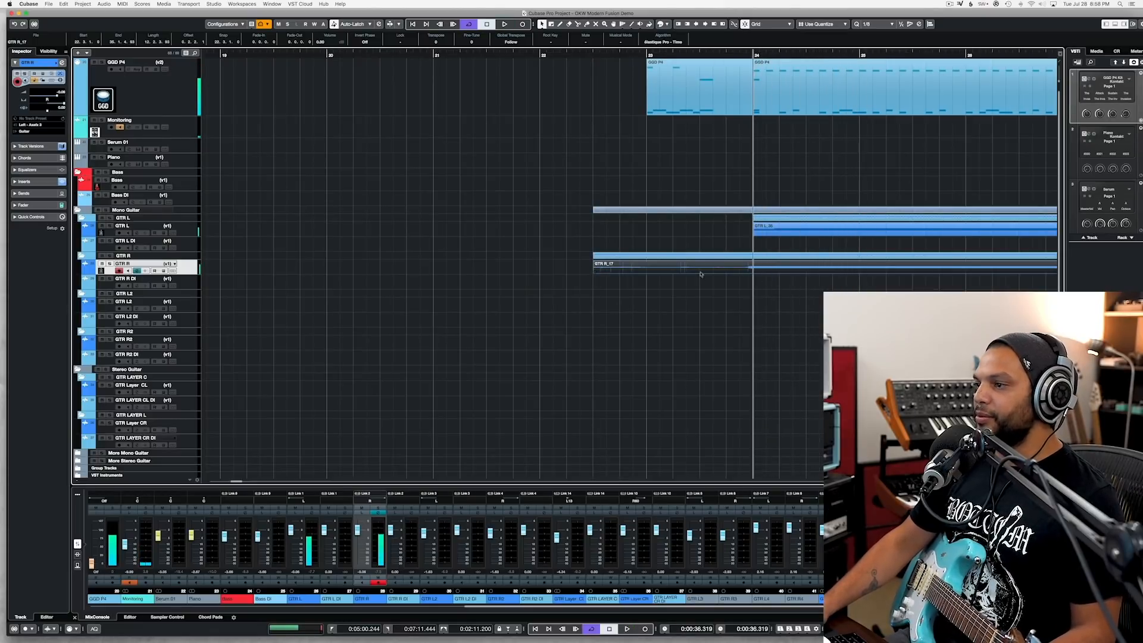
pyautogui.moveTo(773, 273); pyautogui.dragTo(753, 274)
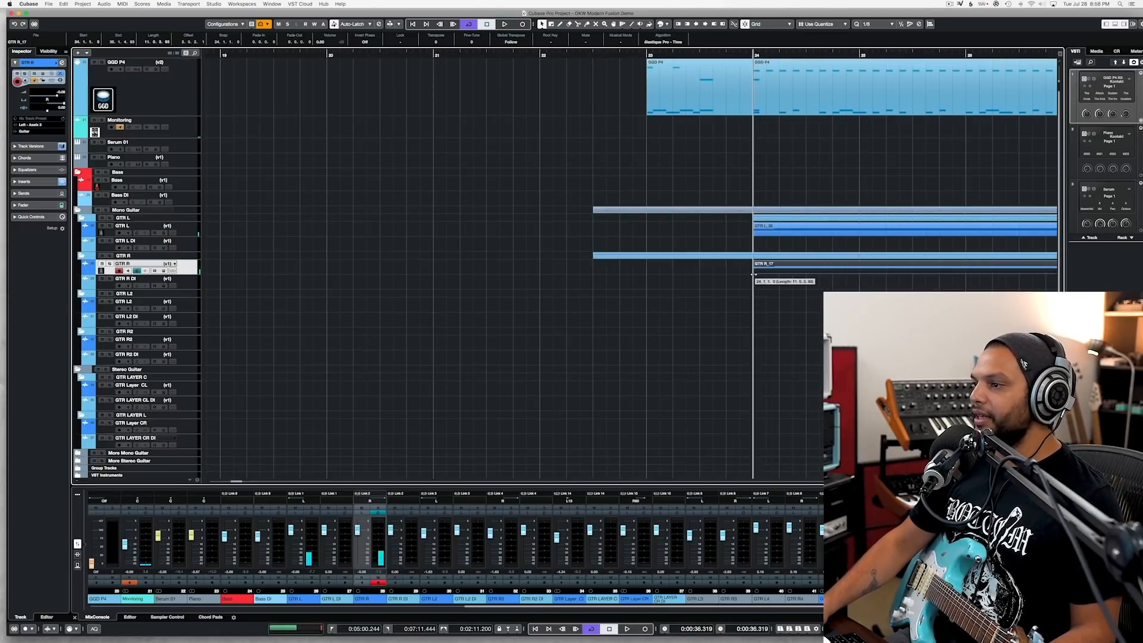
# Step: Cut the GTR R recording at bar 34 and delete the overhang past the end of the drum groove
pyautogui.press('g')
pyautogui.press('g')
pyautogui.press('g')
pyautogui.hscroll(5, 747, 276)
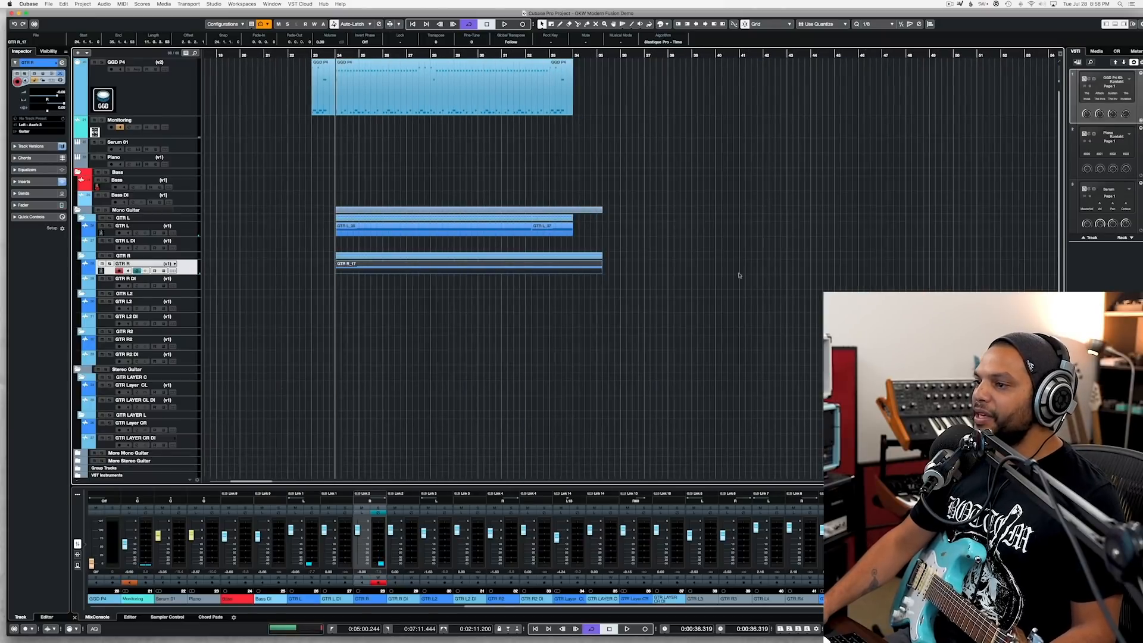
pyautogui.scroll(5, 500, 262)
pyautogui.moveTo(775, 301); pyautogui.dragTo(754, 264)
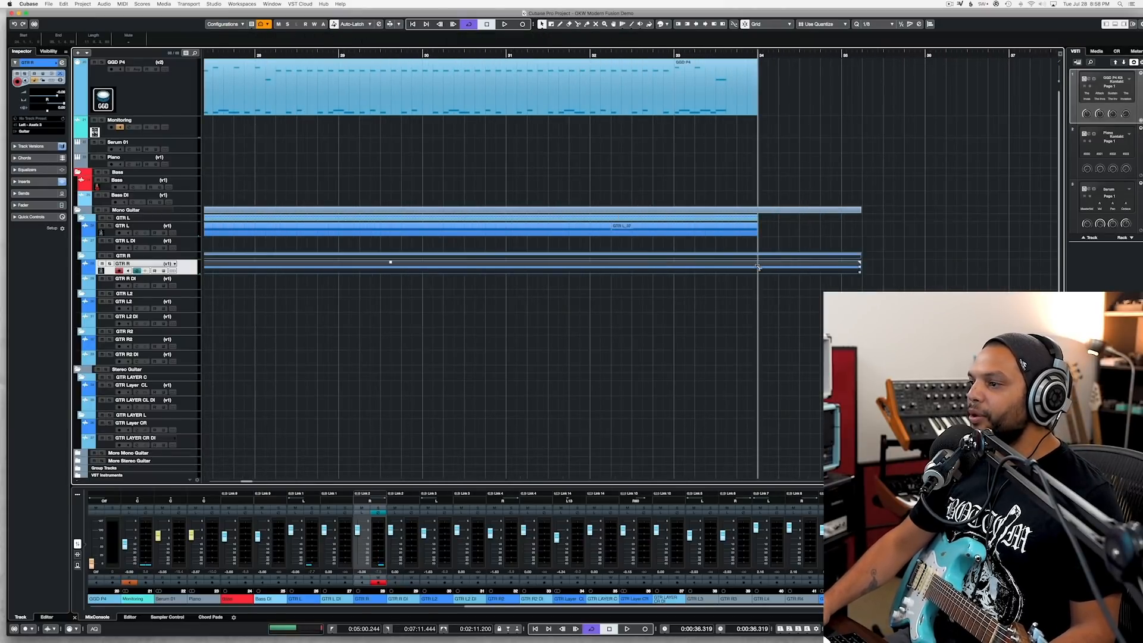
pyautogui.keyDown('alt'); pyautogui.click(758, 268); pyautogui.keyUp('alt')
pyautogui.press('Delete')
# Step: Duplicate the drum, GTR L and GTR R parts of bars 24 to 33 so the copy starts at bar 34
pyautogui.hscroll(-10, 779, 268)
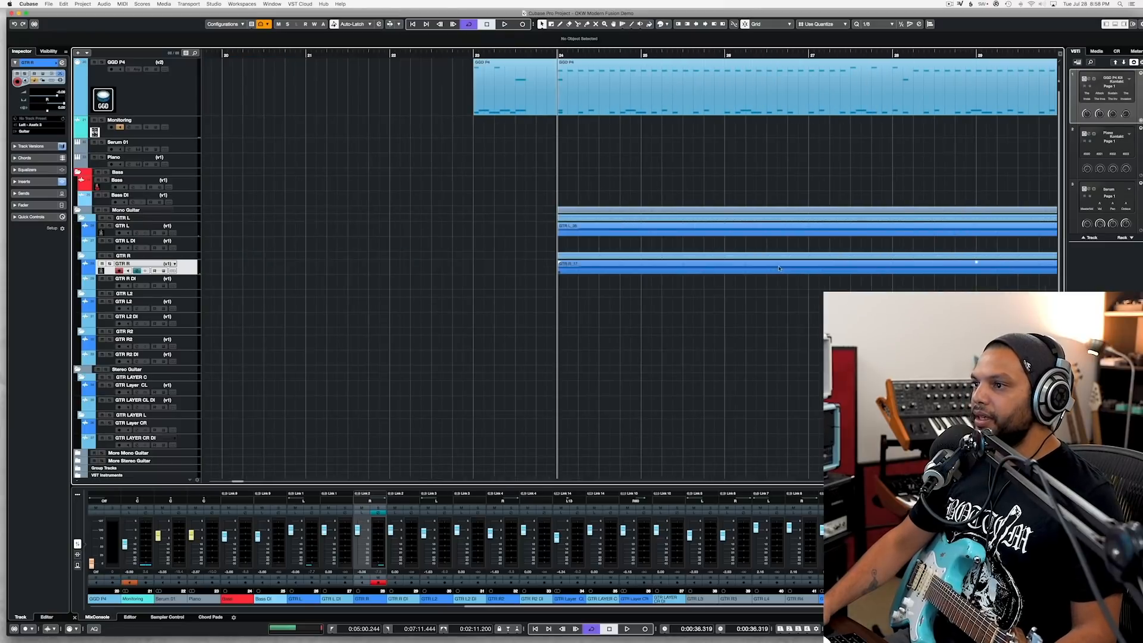
pyautogui.scroll(-4, 778, 266)
pyautogui.hscroll(7, 738, 244)
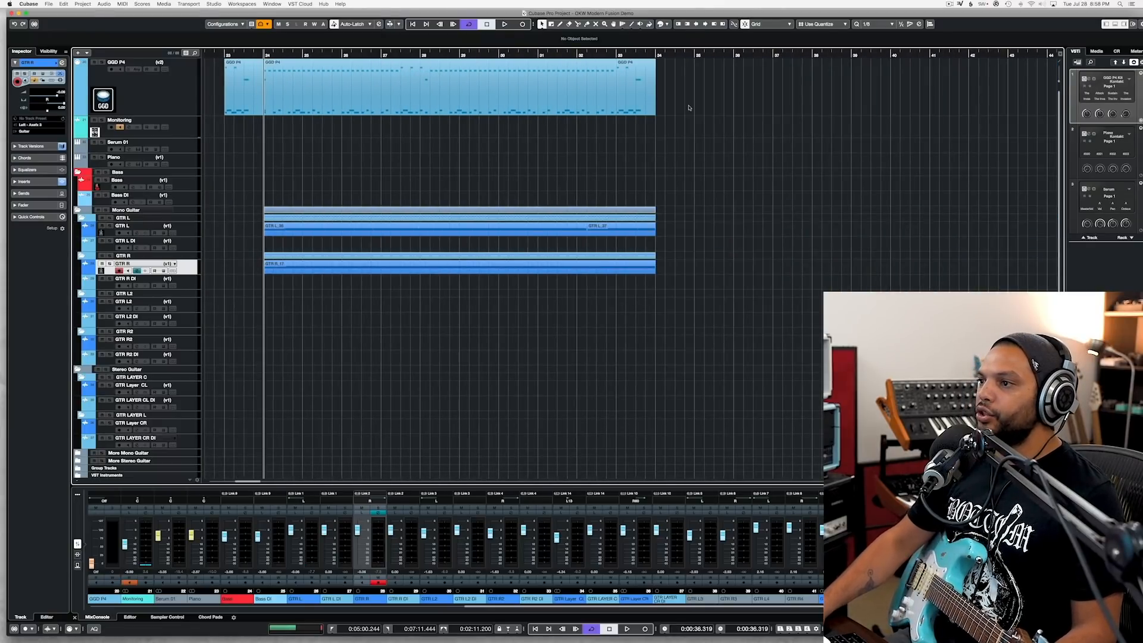
pyautogui.moveTo(696, 99); pyautogui.dragTo(277, 290)
pyautogui.press('super+d')
# Step: Play the transition into the duplicated section, save the project, and return the playhead to bar 33
pyautogui.click(610, 55)
pyautogui.press('space')
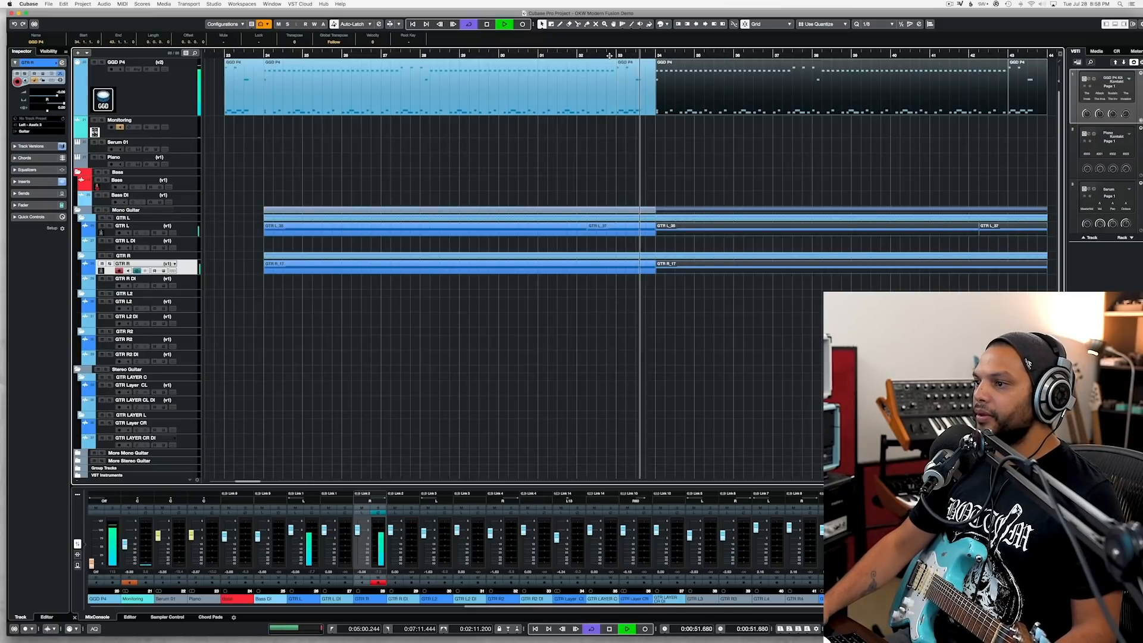
pyautogui.press('super+s')
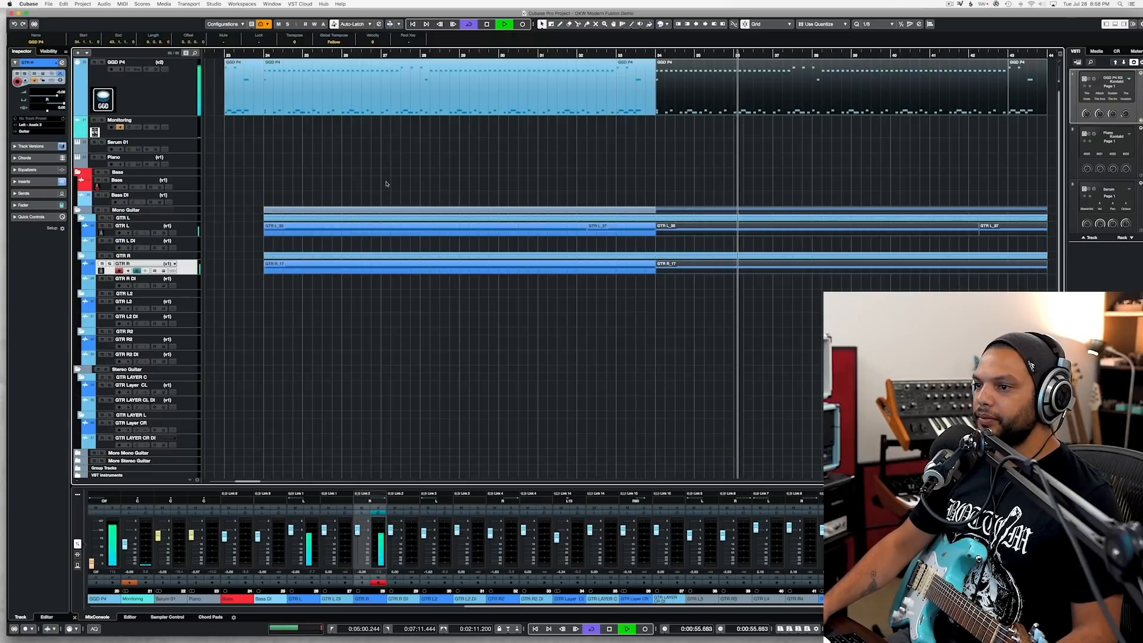
pyautogui.hscroll(8, 387, 184)
pyautogui.hscroll(-5, 389, 183)
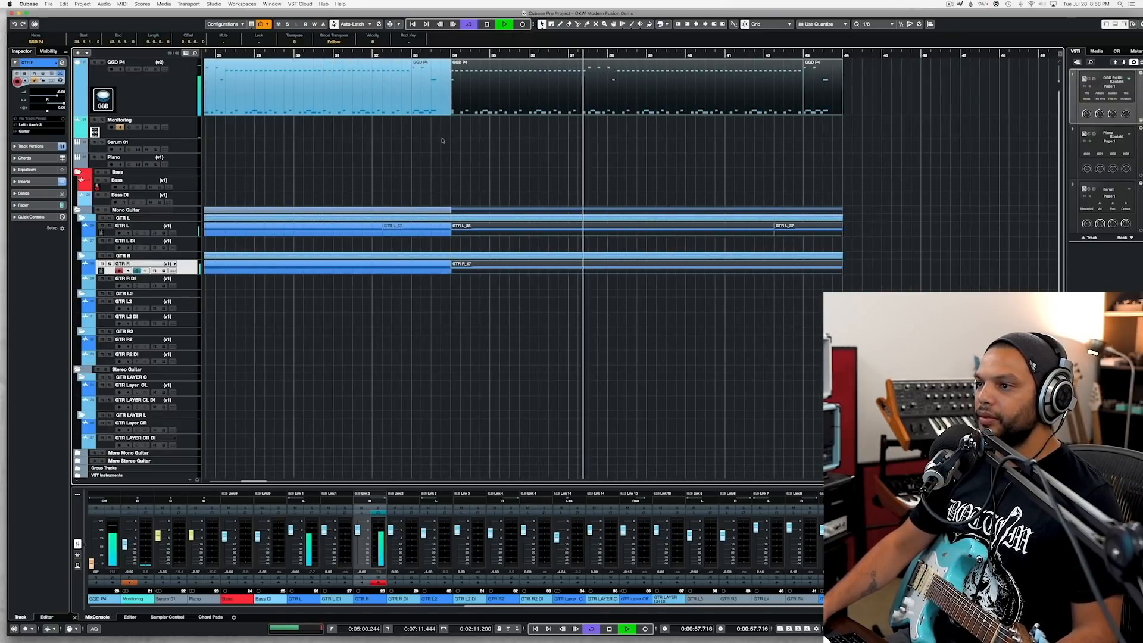
pyautogui.press('space')
pyautogui.click(411, 54)
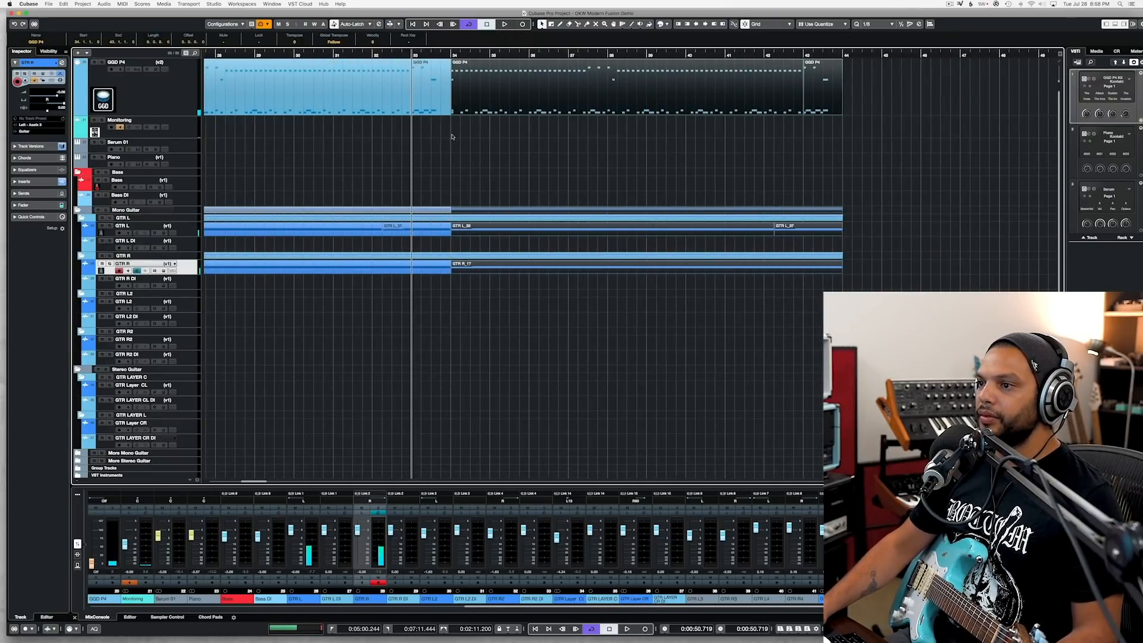
# Step: Select the GTR L2 track for recording and play the transition from bar 33 several times to rehearse its part
pyautogui.scroll(3, 451, 137)
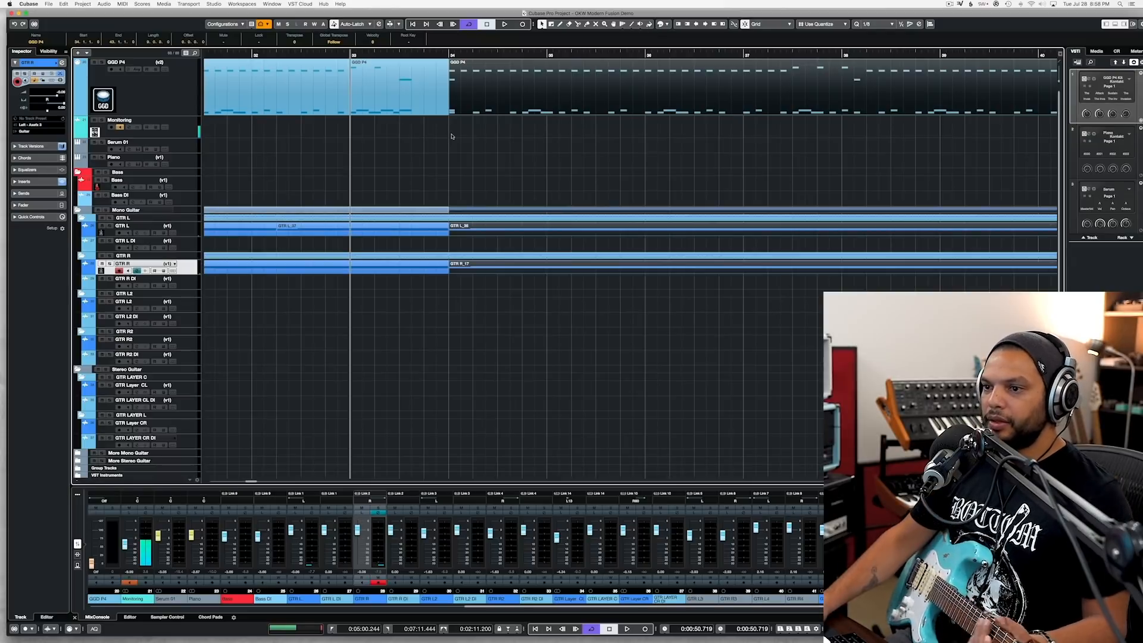
pyautogui.click(189, 310)
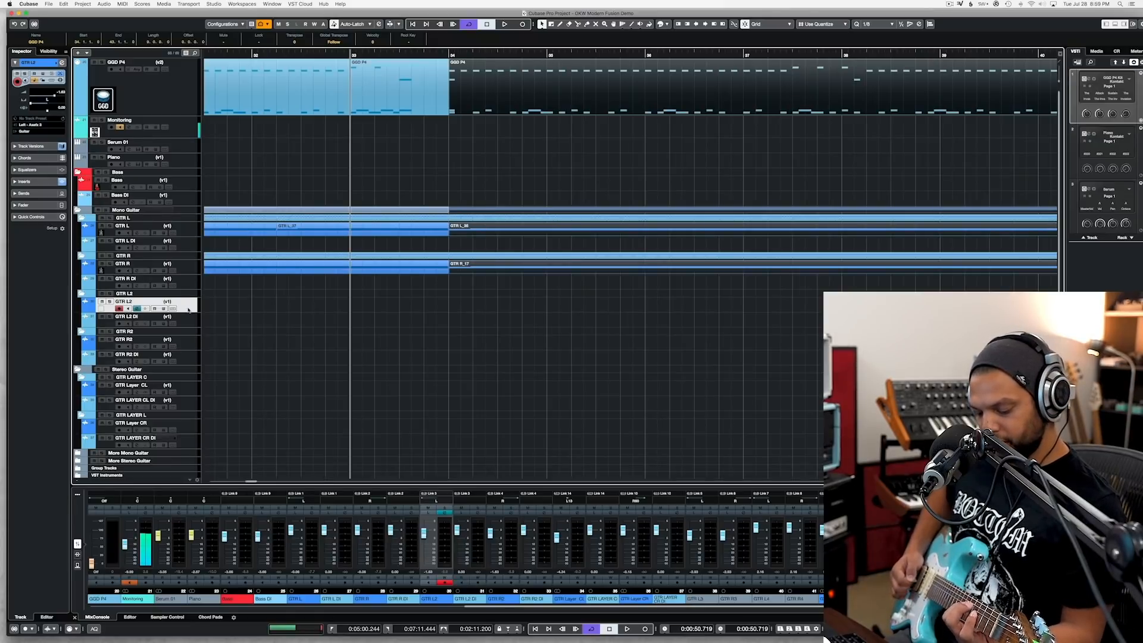
pyautogui.press('space')
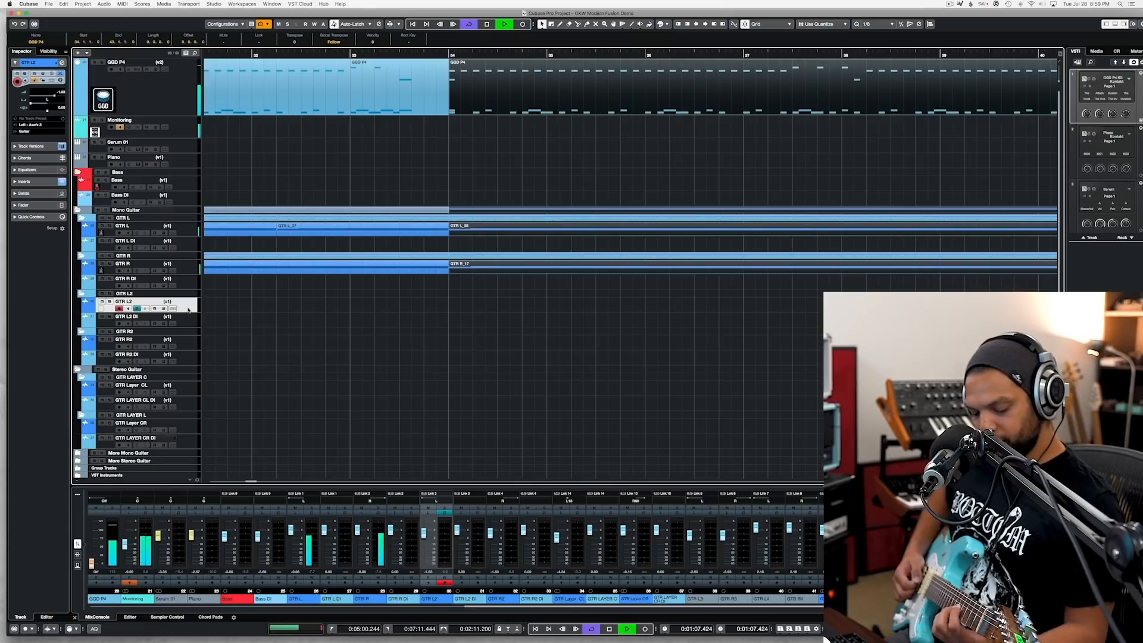
pyautogui.press('space')
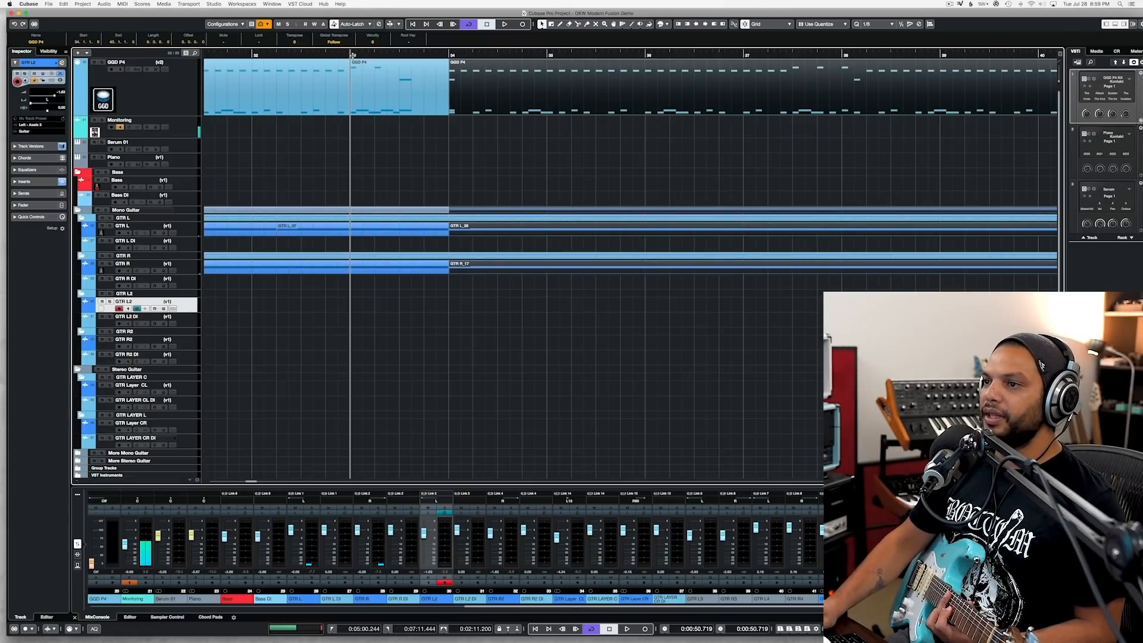
pyautogui.press('space')
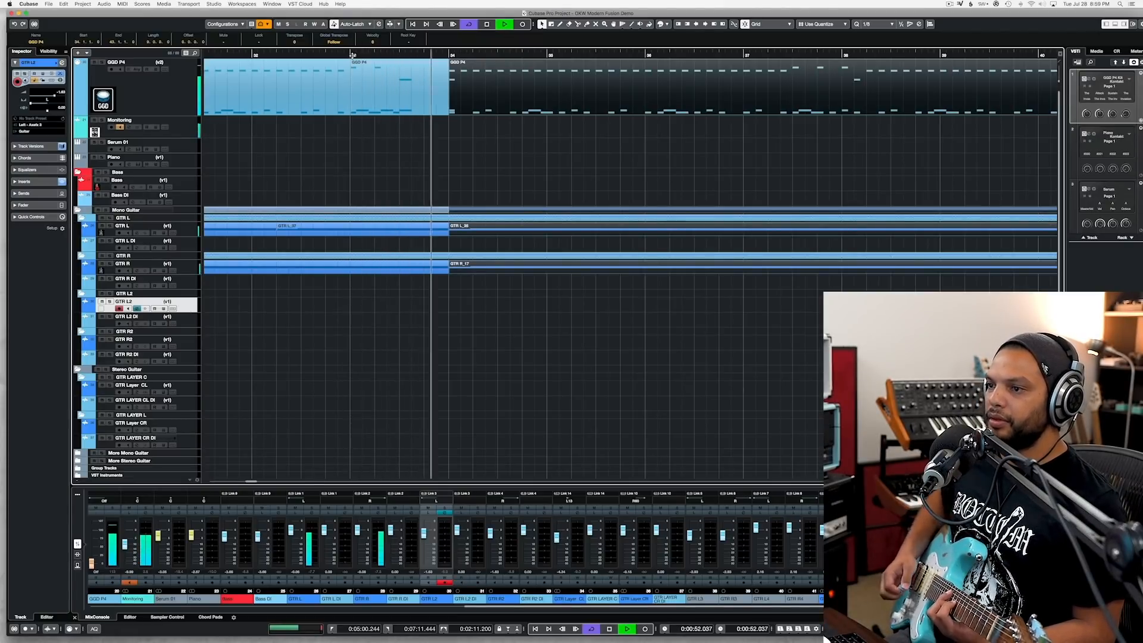
pyautogui.press('space')
pyautogui.press('space')
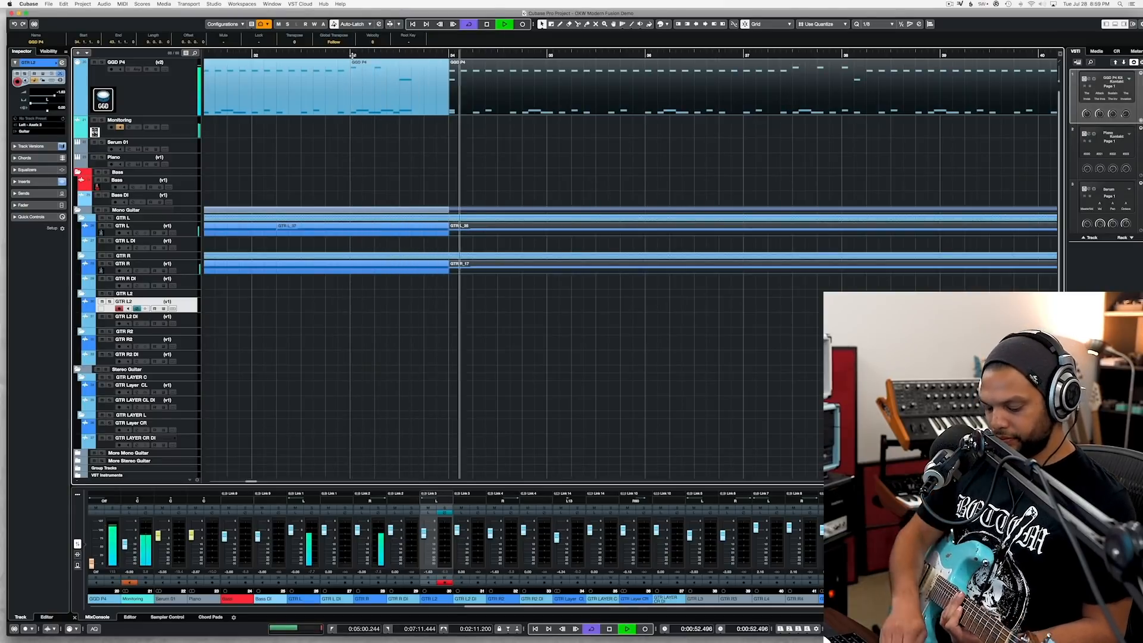
pyautogui.press('space')
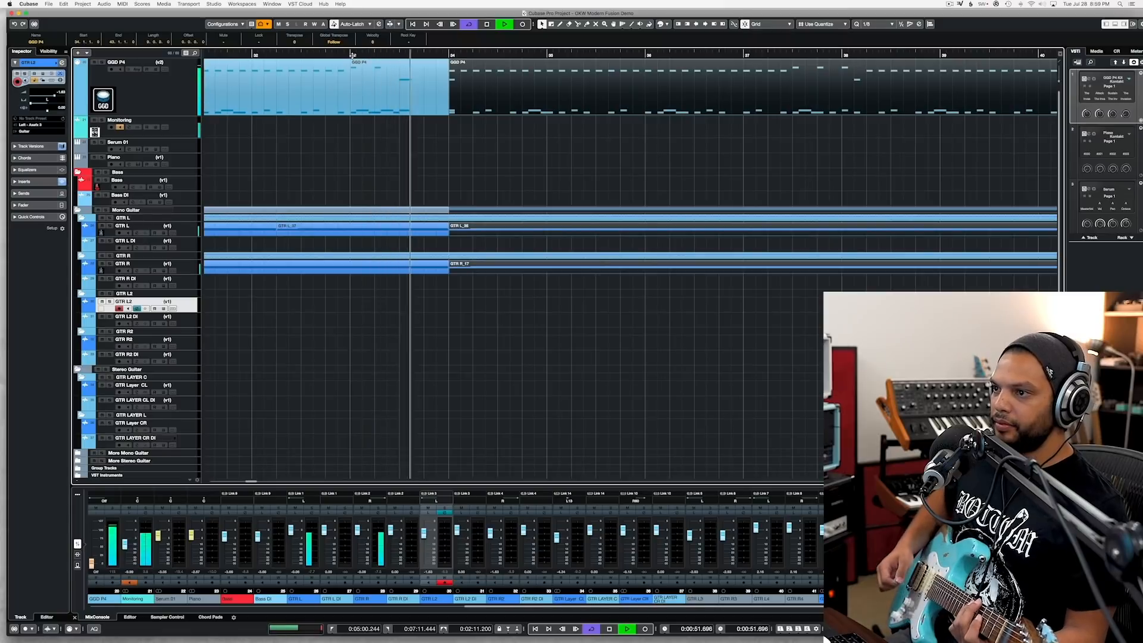
pyautogui.press('space')
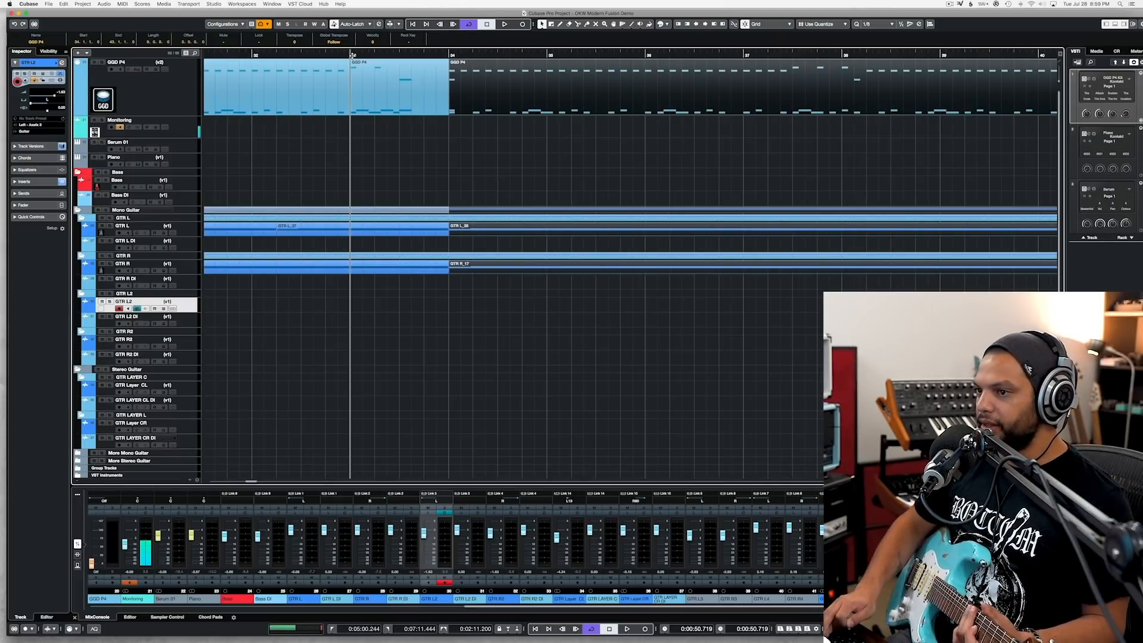
# Step: Record the GTR L2 part from bar 33 over the duplicated section
pyautogui.press('KP_Multiply')
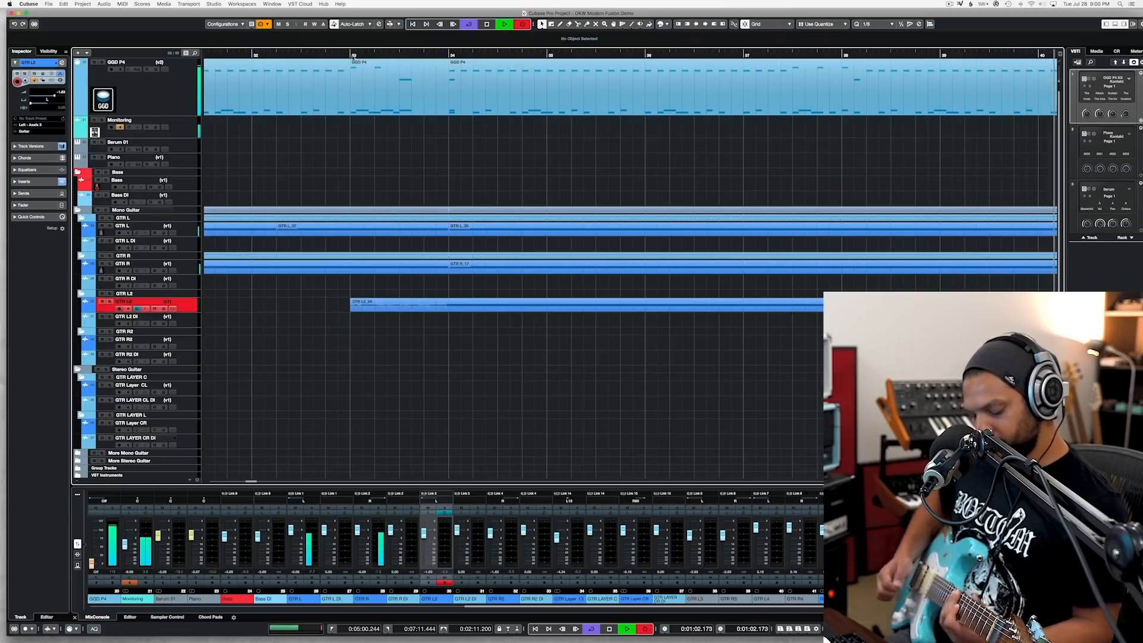
pyautogui.press('space')
pyautogui.hscroll(6, 651, 66)
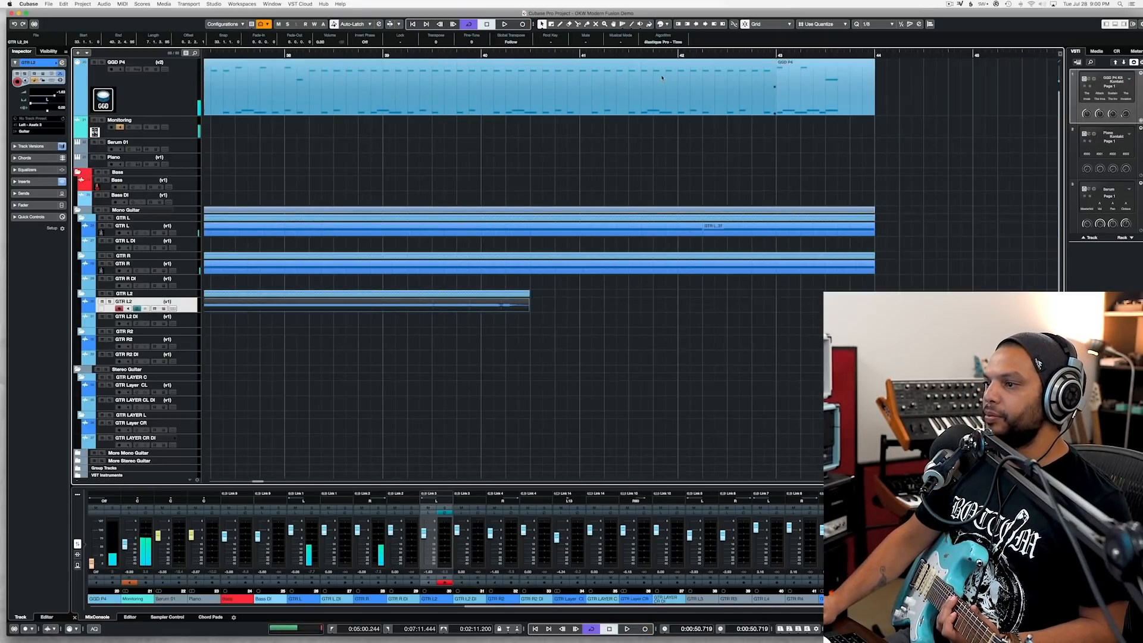
pyautogui.click(369, 56)
pyautogui.press('KP_Multiply')
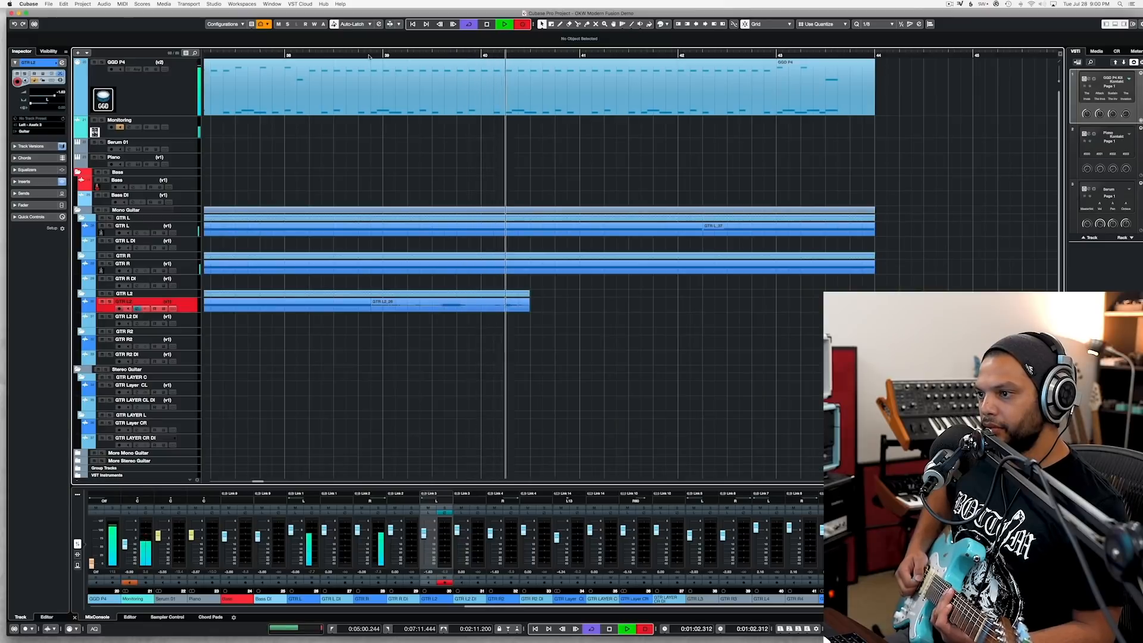
pyautogui.press('space')
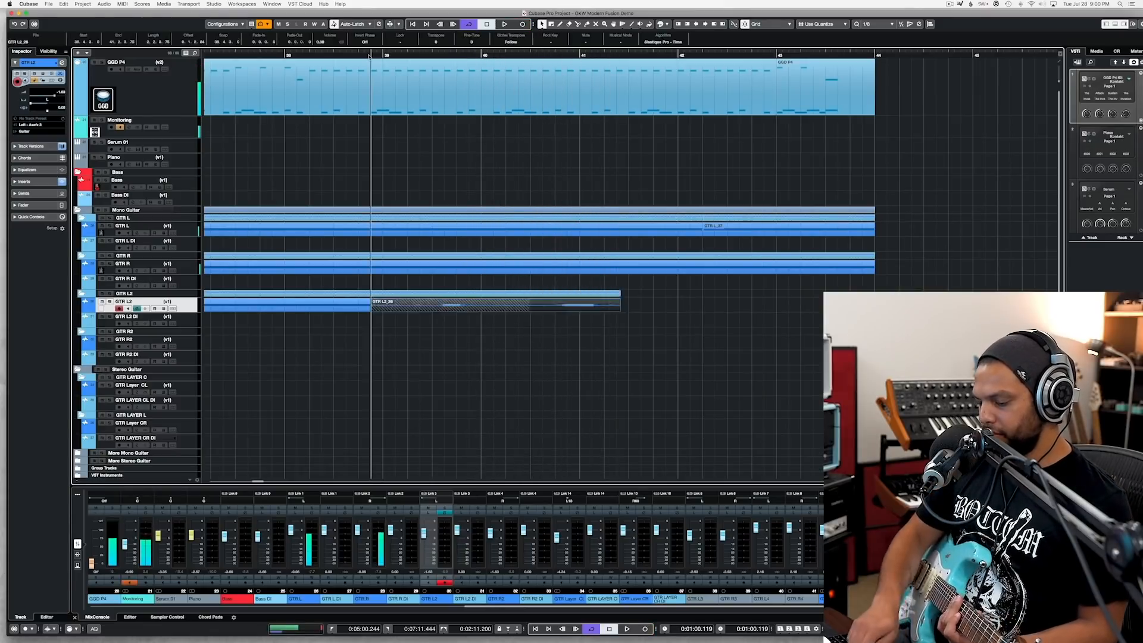
# Step: Re-record GTR L2 from bar 38 to past the end of the section, and record its ending again from late in bar 41
pyautogui.click(281, 56)
pyautogui.press('KP_Multiply')
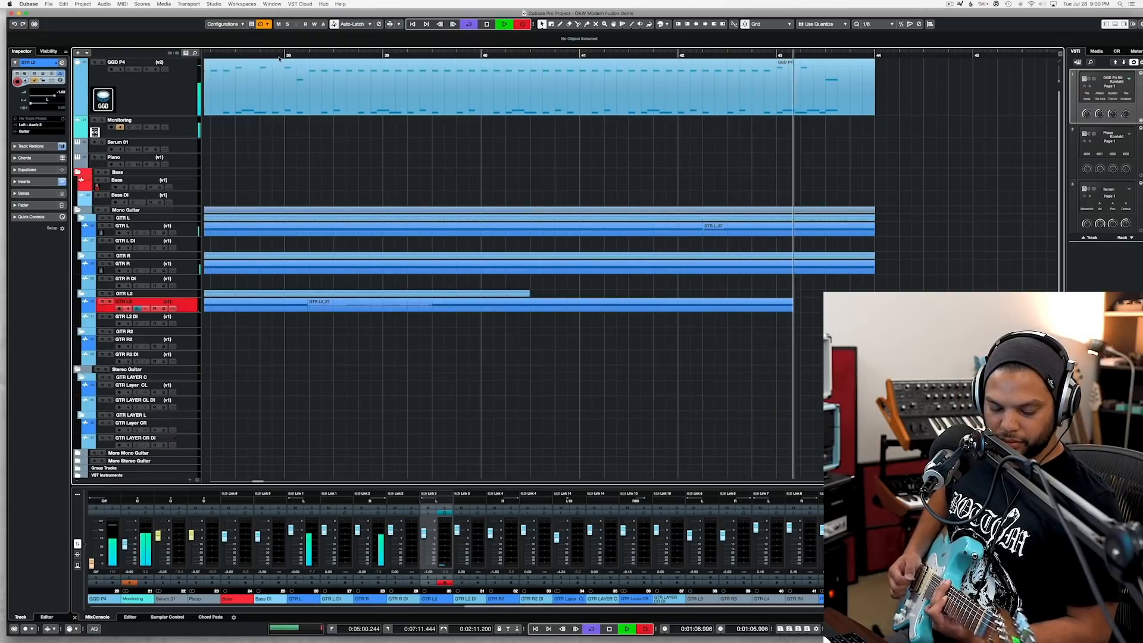
pyautogui.press('space')
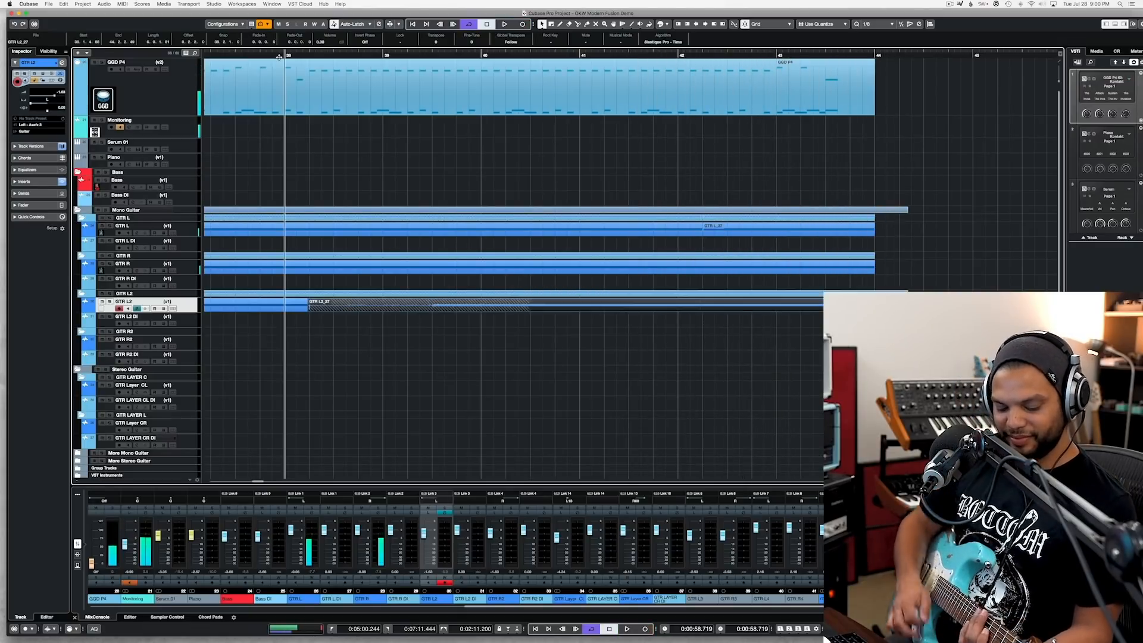
pyautogui.click(651, 56)
pyautogui.press('KP_Multiply')
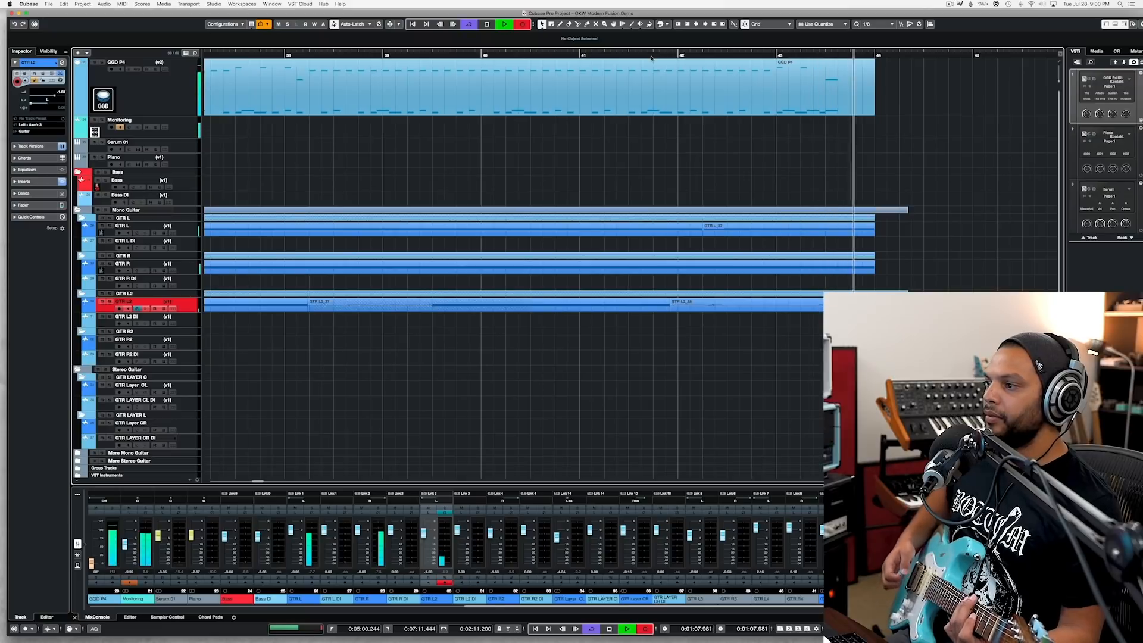
pyautogui.press('space')
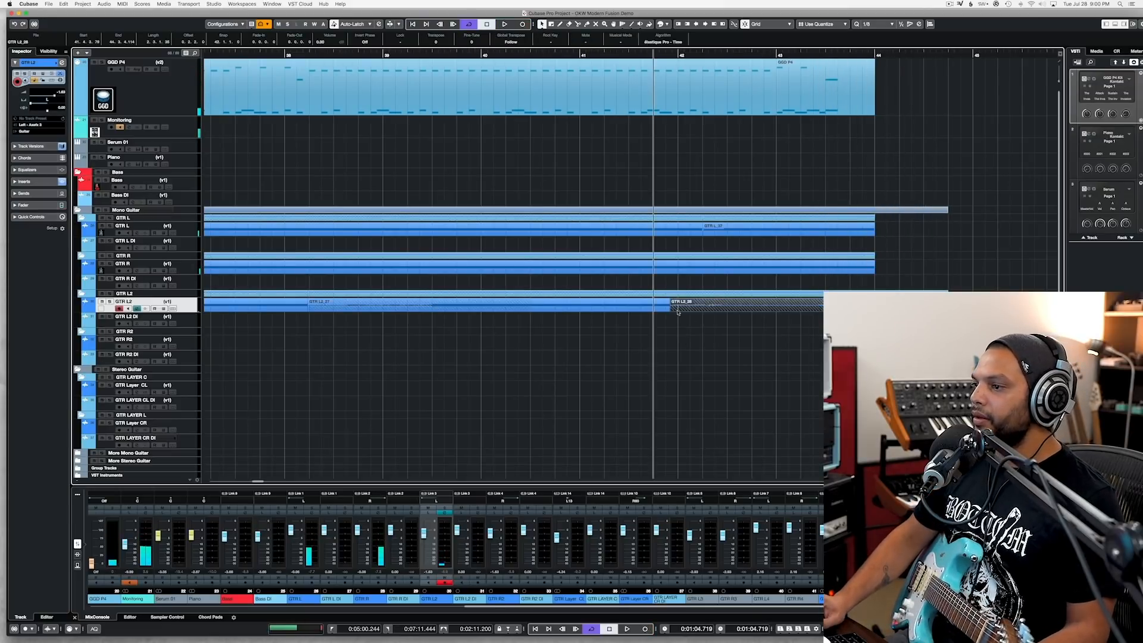
# Step: Trim the GTR L2 takes so they join around the middle of bars 39 and 43 and end at bar 44, checking the joins by playback
pyautogui.moveTo(798, 307); pyautogui.dragTo(826, 307)
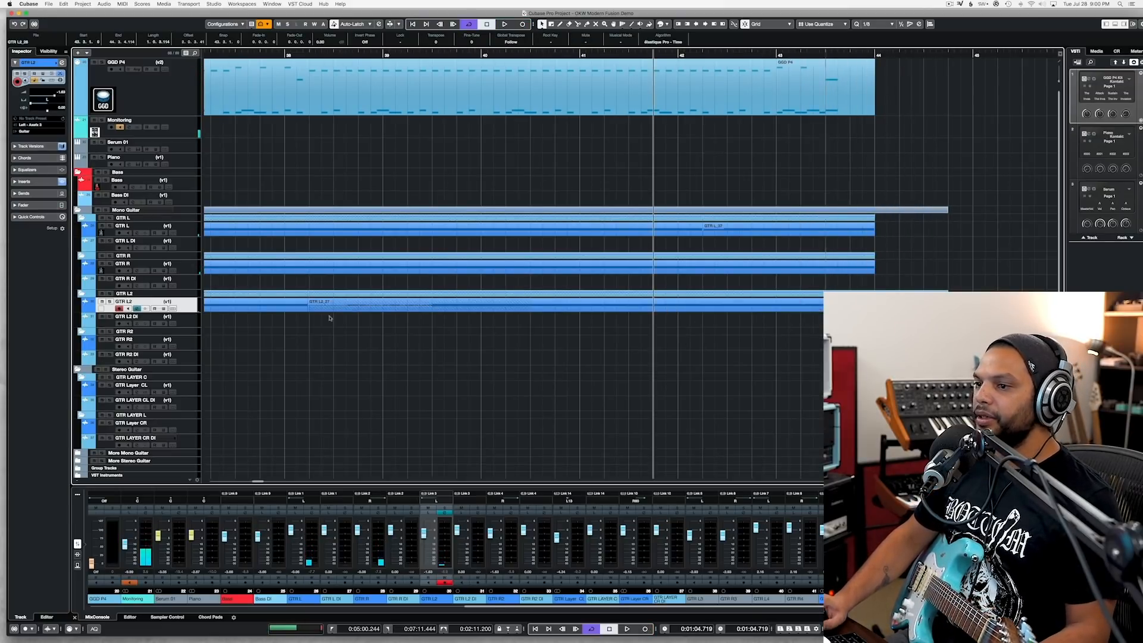
pyautogui.moveTo(414, 310); pyautogui.dragTo(432, 310)
pyautogui.click(370, 55)
pyautogui.press('space')
pyautogui.scroll(-3, 458, 197)
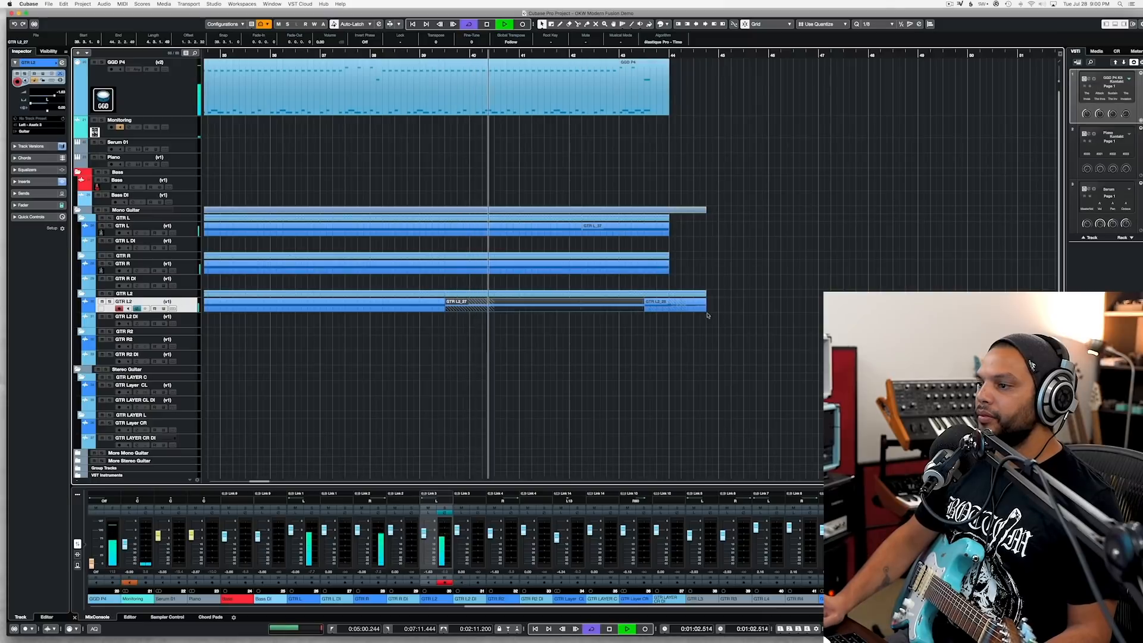
pyautogui.moveTo(706, 309); pyautogui.dragTo(647, 311)
pyautogui.moveTo(644, 313); pyautogui.dragTo(643, 313)
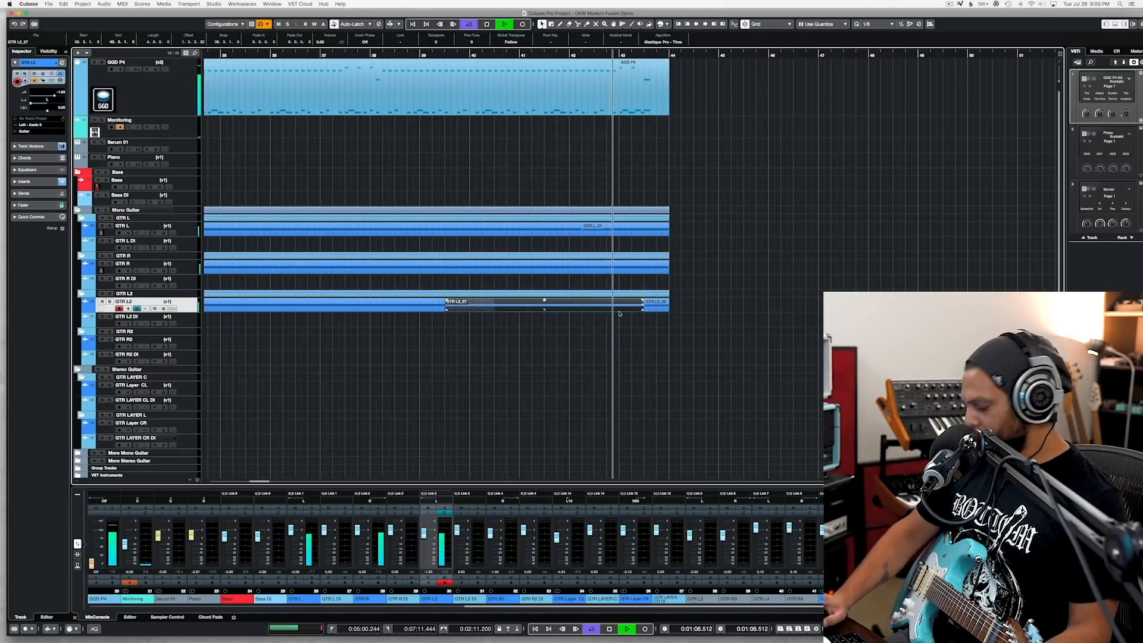
pyautogui.press('space')
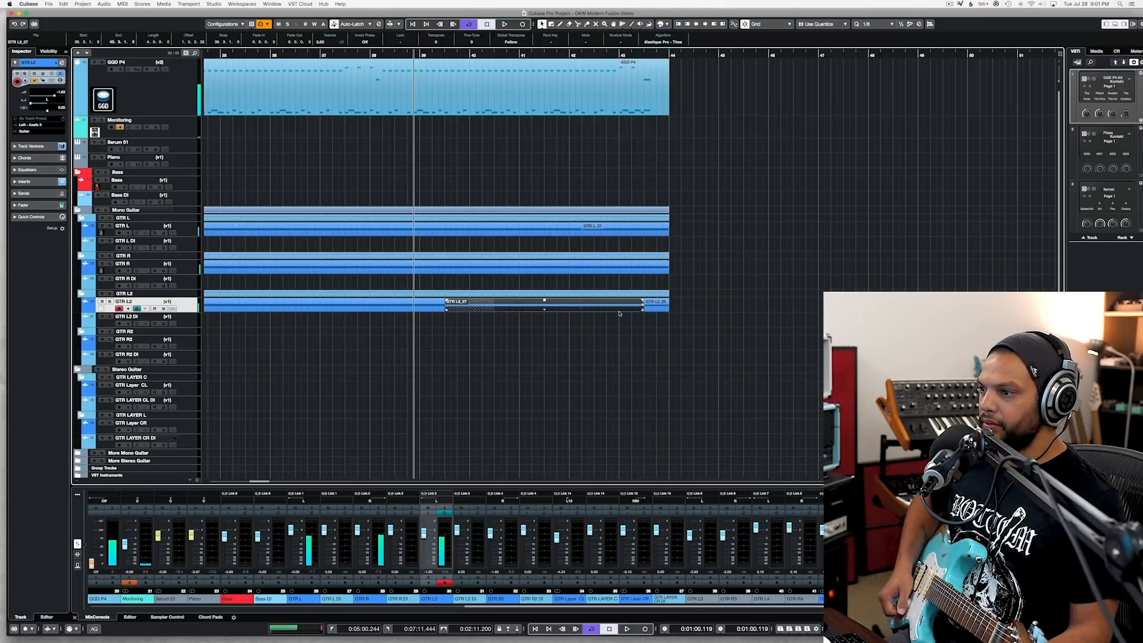
# Step: Record the doubling part on the GTR R2 track from bar 33 to past the end of the drum part
pyautogui.hscroll(-10, 654, 294)
pyautogui.click(741, 55)
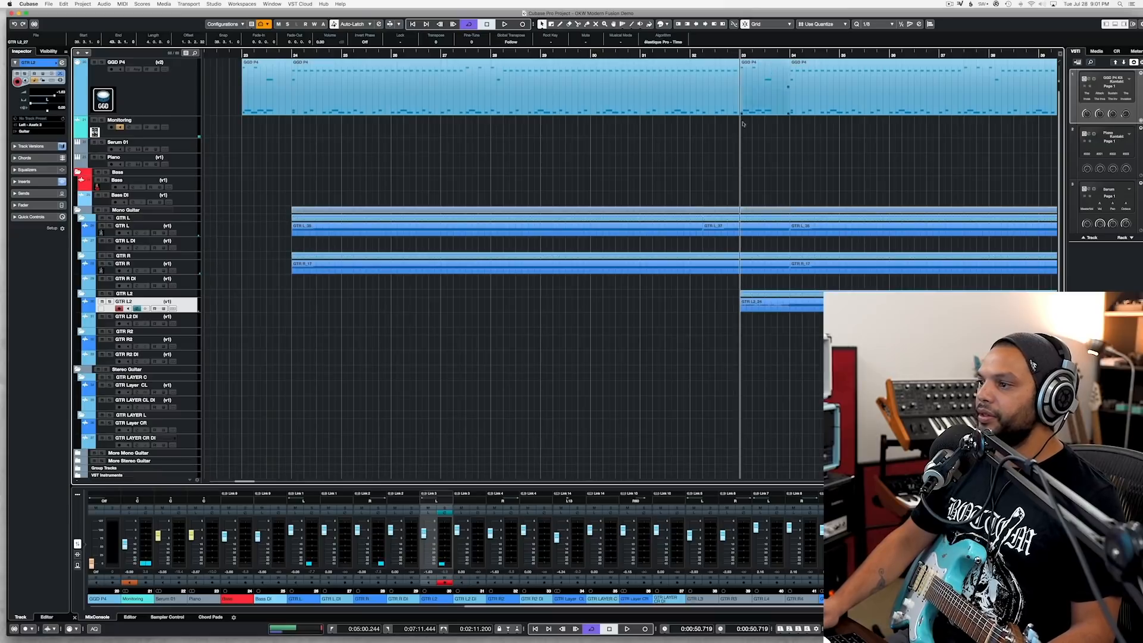
pyautogui.click(192, 347)
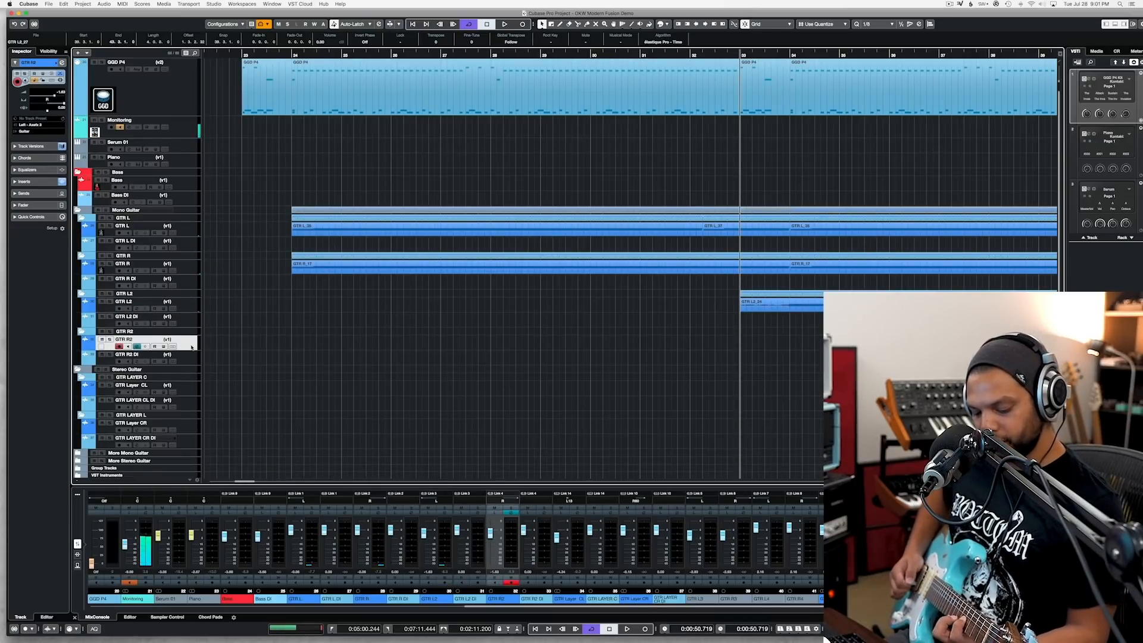
pyautogui.press('KP_Multiply')
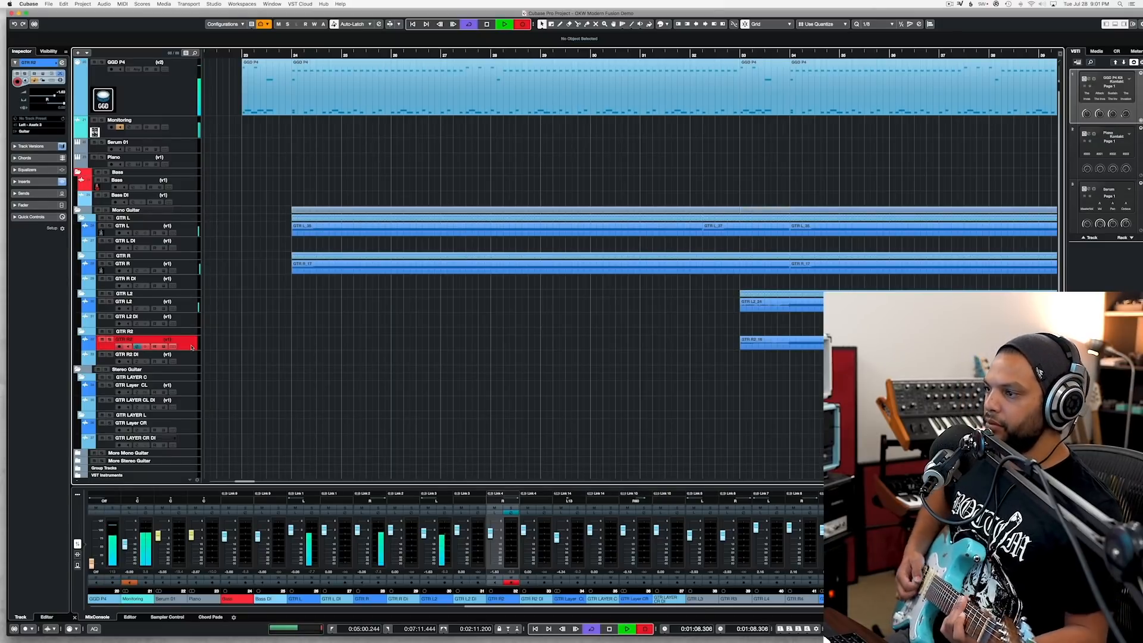
pyautogui.press('space')
# Step: Play from bar 34 and trim the starts of the GTR L2 and GTR R2 recordings to bar 34
pyautogui.click(788, 57)
pyautogui.press('space')
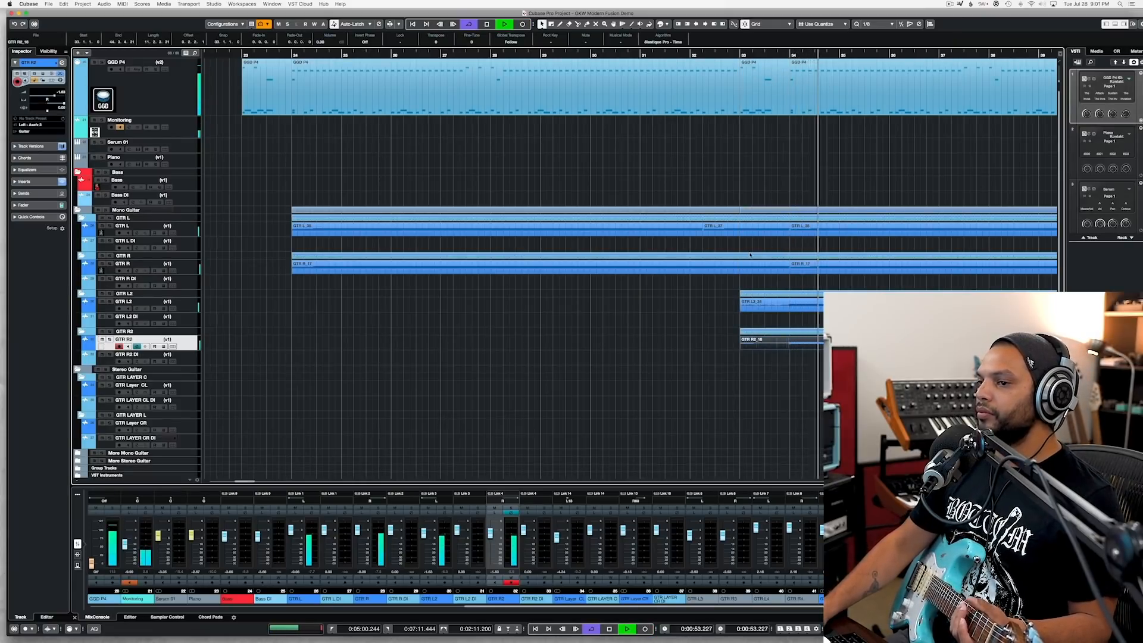
pyautogui.hscroll(5, 750, 255)
pyautogui.click(574, 307)
pyautogui.moveTo(574, 308); pyautogui.dragTo(573, 310)
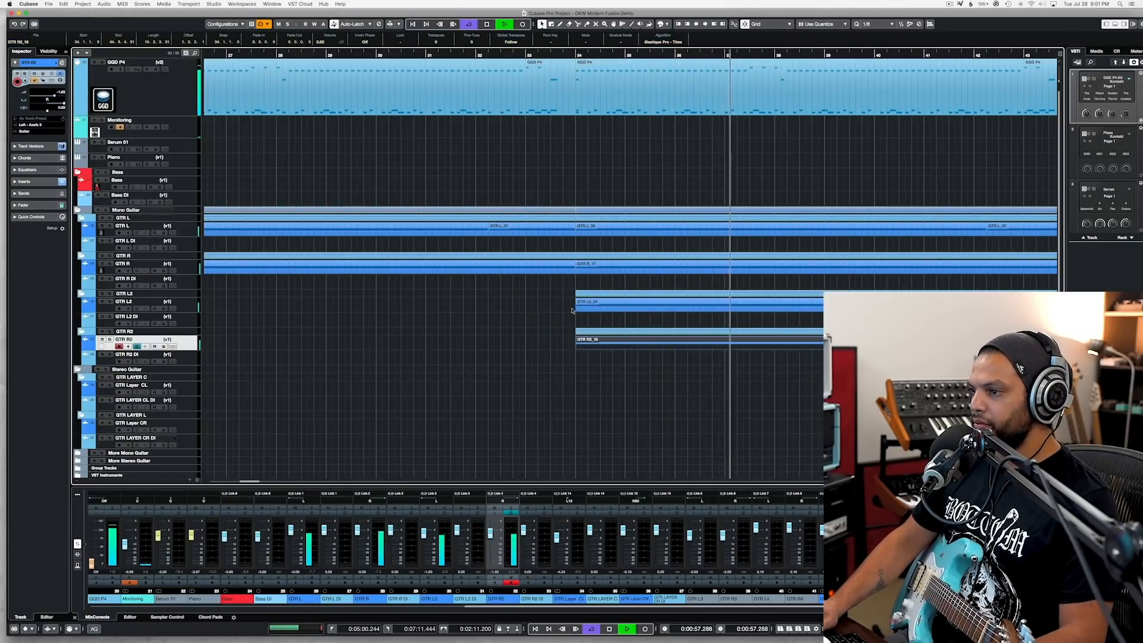
# Step: Cut the GTR R2 recording at bar 44 and delete the overhang past the drum part
pyautogui.hscroll(7, 573, 310)
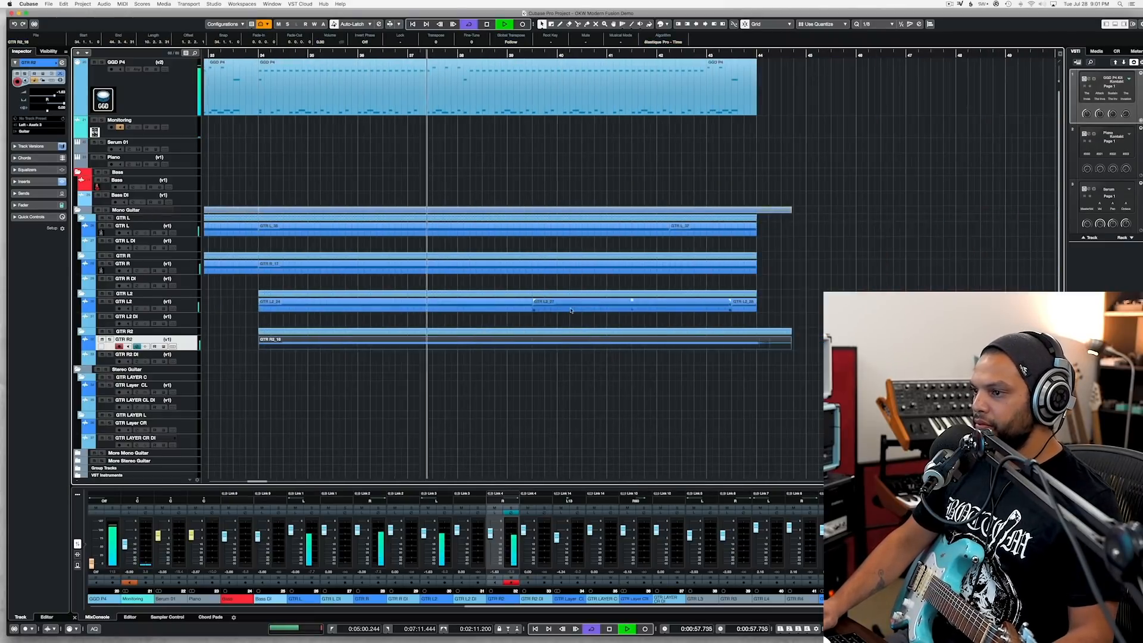
pyautogui.keyDown('alt'); pyautogui.click(757, 347); pyautogui.keyUp('alt')
pyautogui.press('Delete')
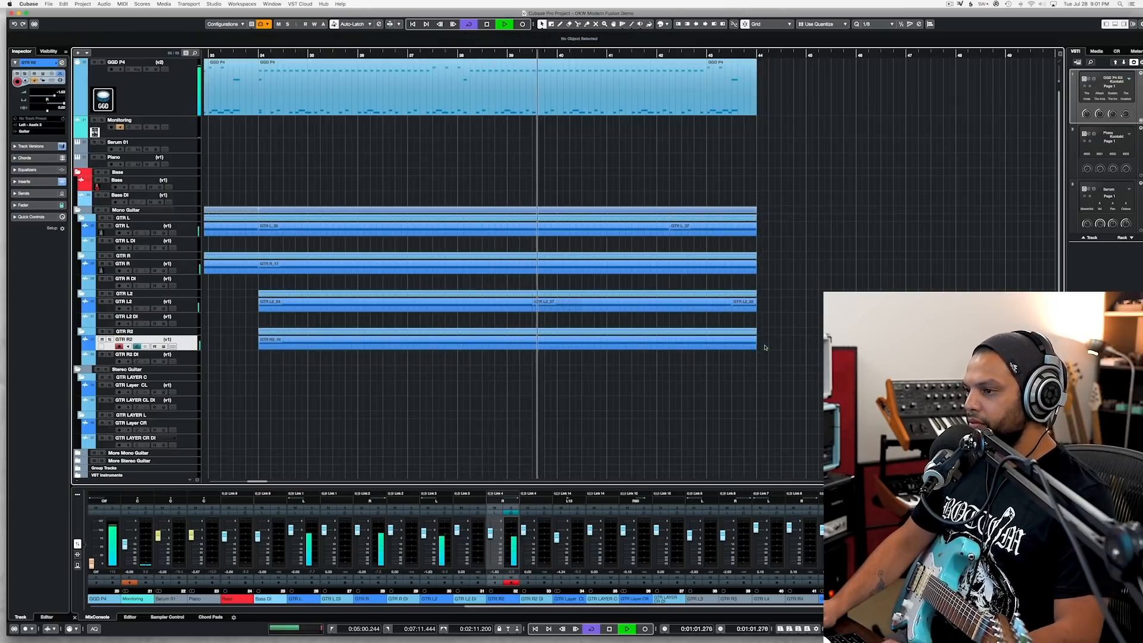
# Step: Play the layered section to its end, save the project, and return the playhead to bar 23
pyautogui.press('super+s')
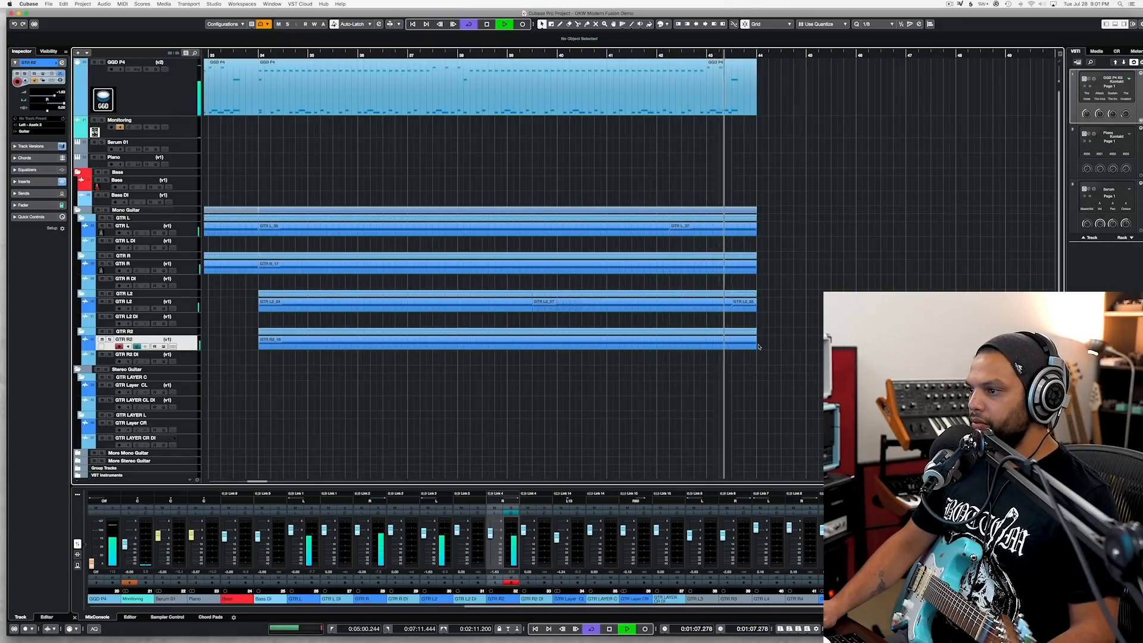
pyautogui.press('space')
pyautogui.press('super+s')
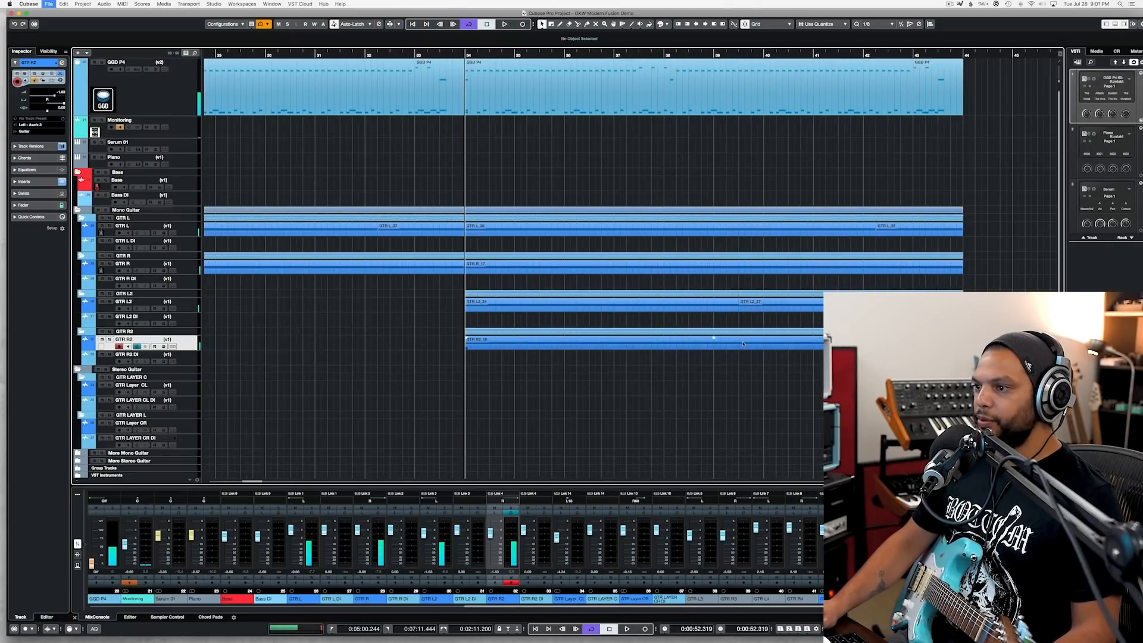
pyautogui.hscroll(-5, 742, 343)
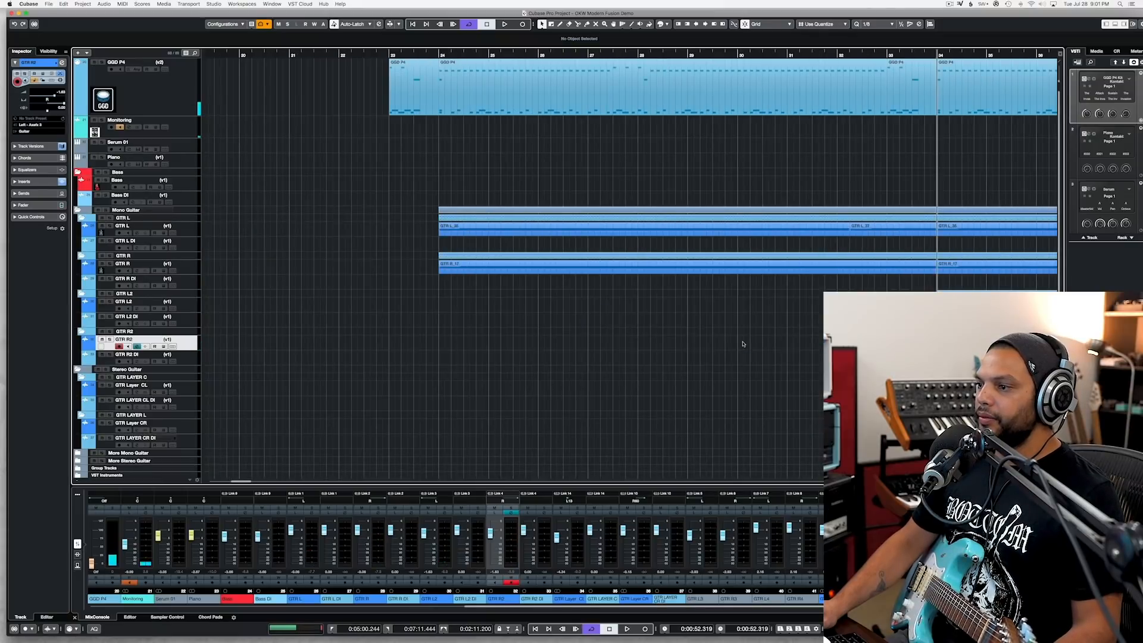
pyautogui.click(388, 55)
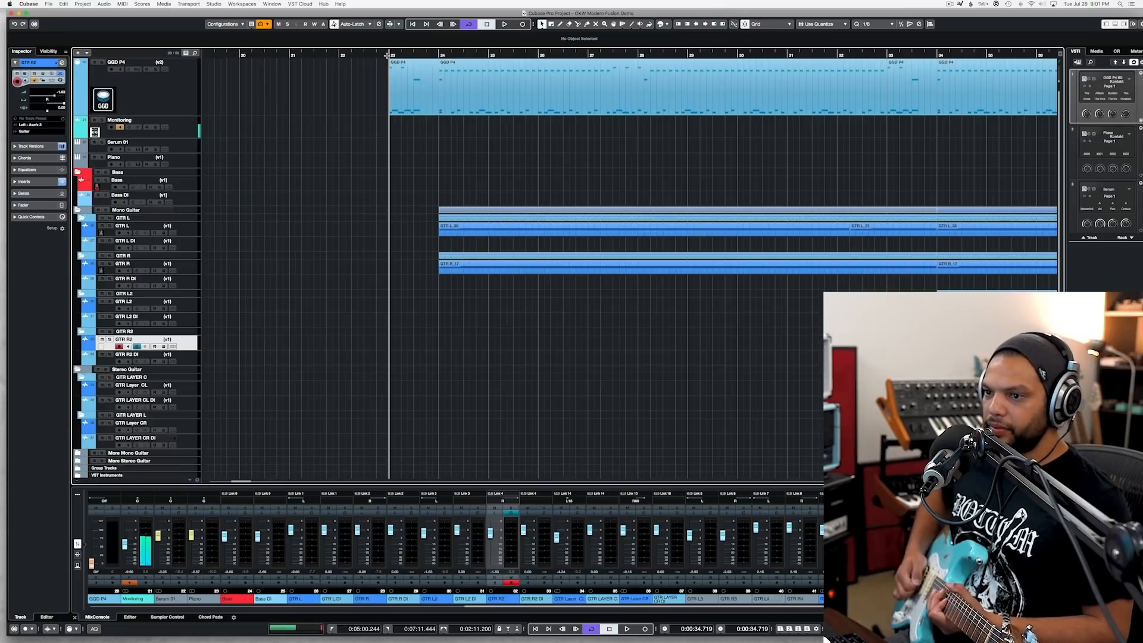
# Step: Switch to Axe-Edit III, enable the Delay block before the compressor, set the tempo to 150 BPM, and return to Cubase
pyautogui.click(12, 230)
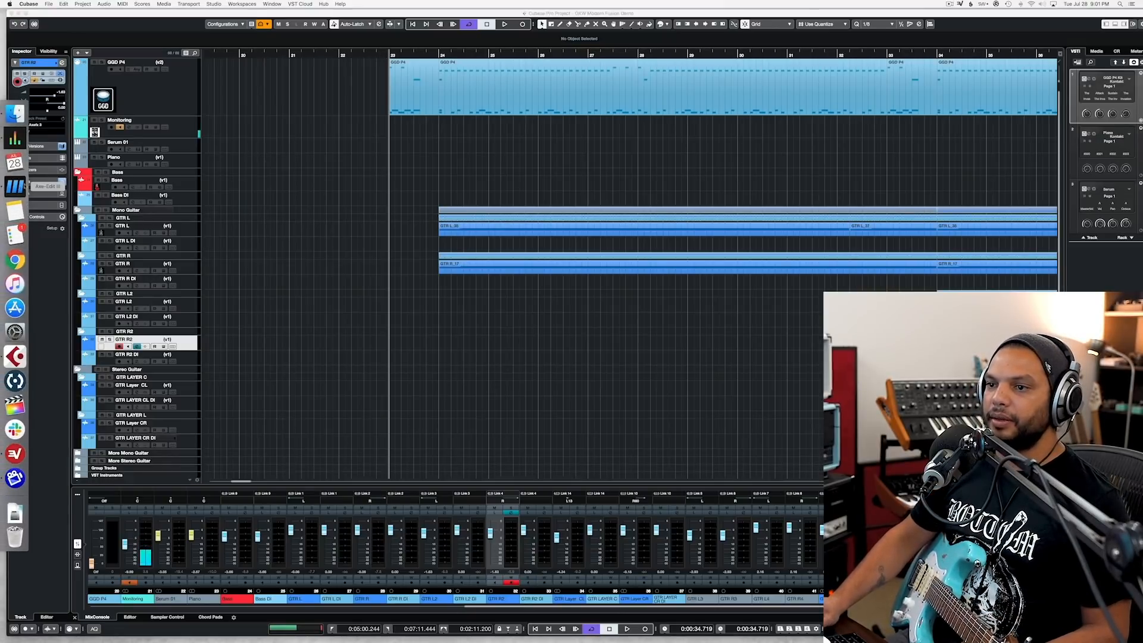
pyautogui.click(365, 284)
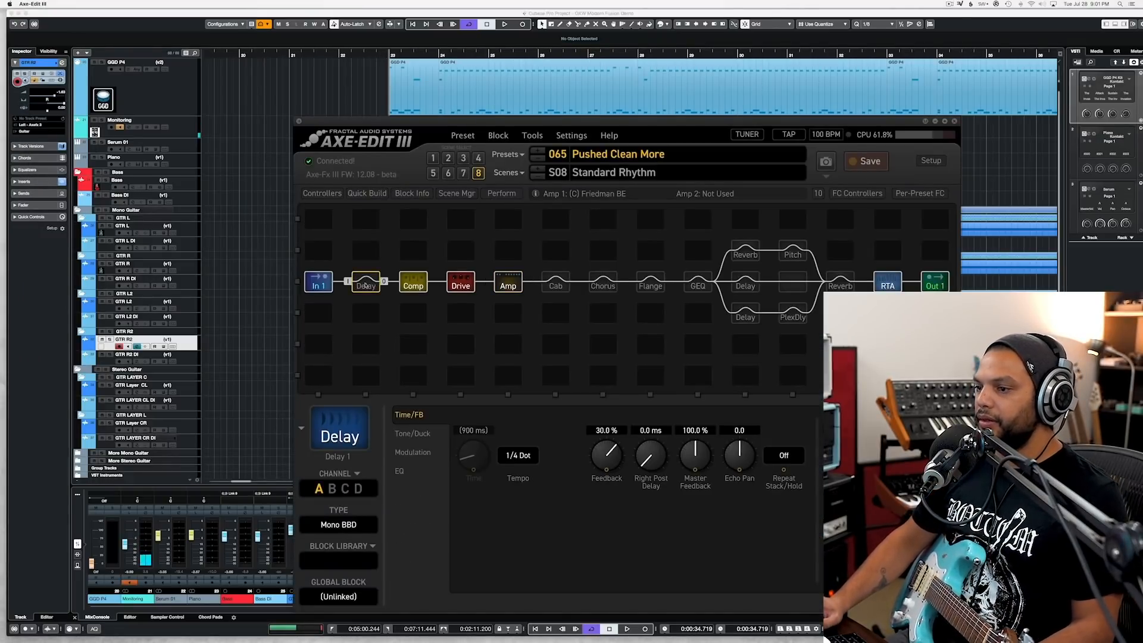
pyautogui.doubleClick(365, 286)
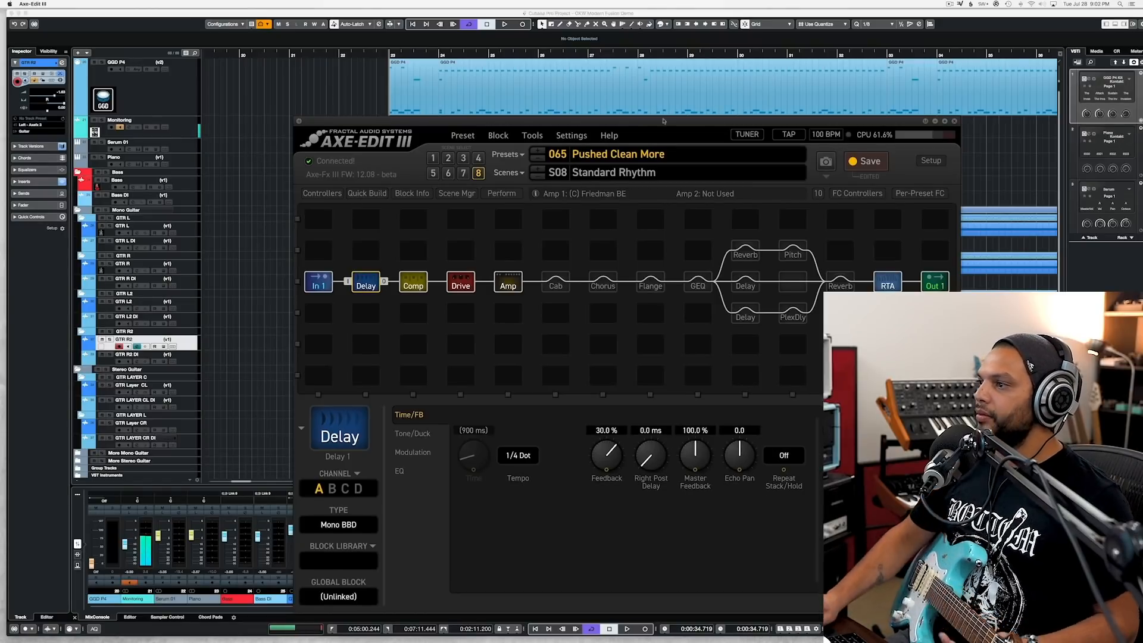
pyautogui.click(815, 135)
pyautogui.write('150')
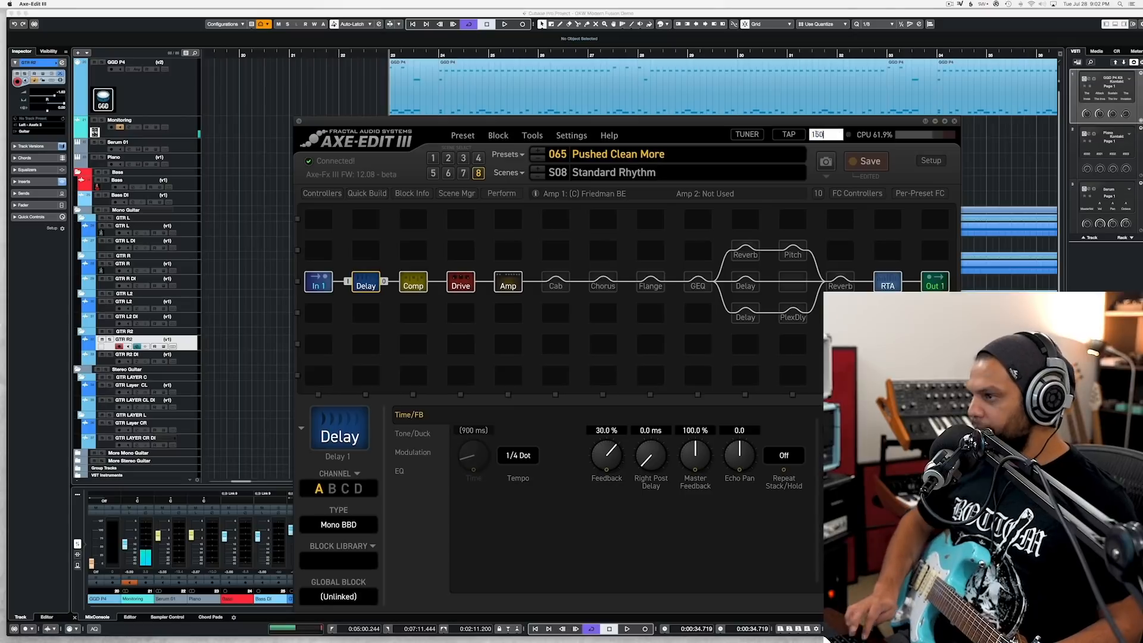
pyautogui.press('Return')
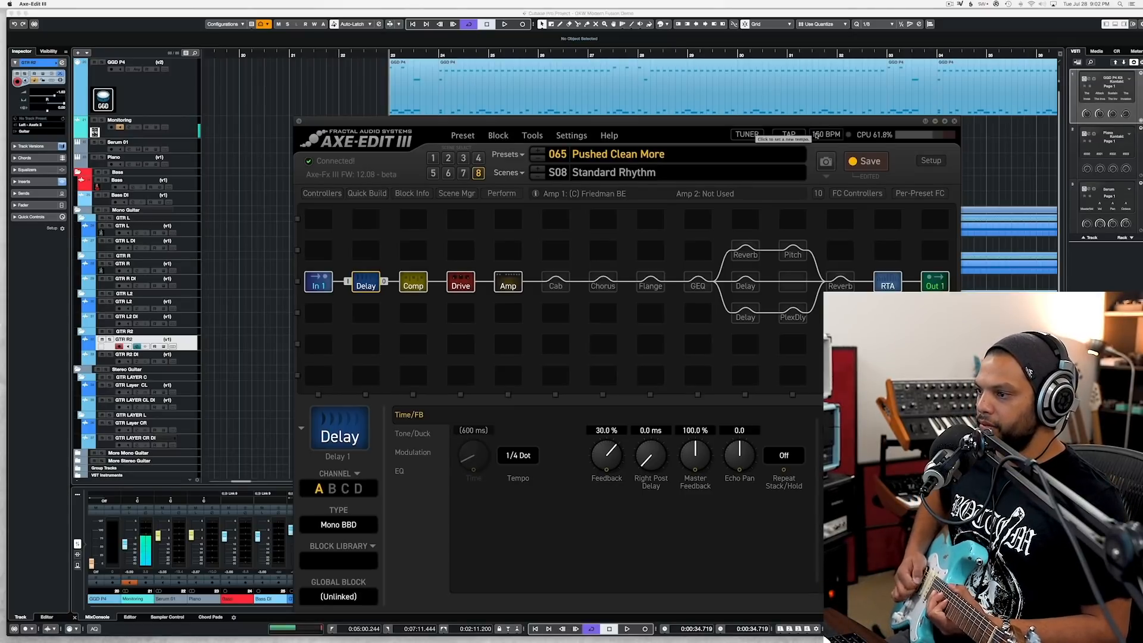
pyautogui.click(431, 70)
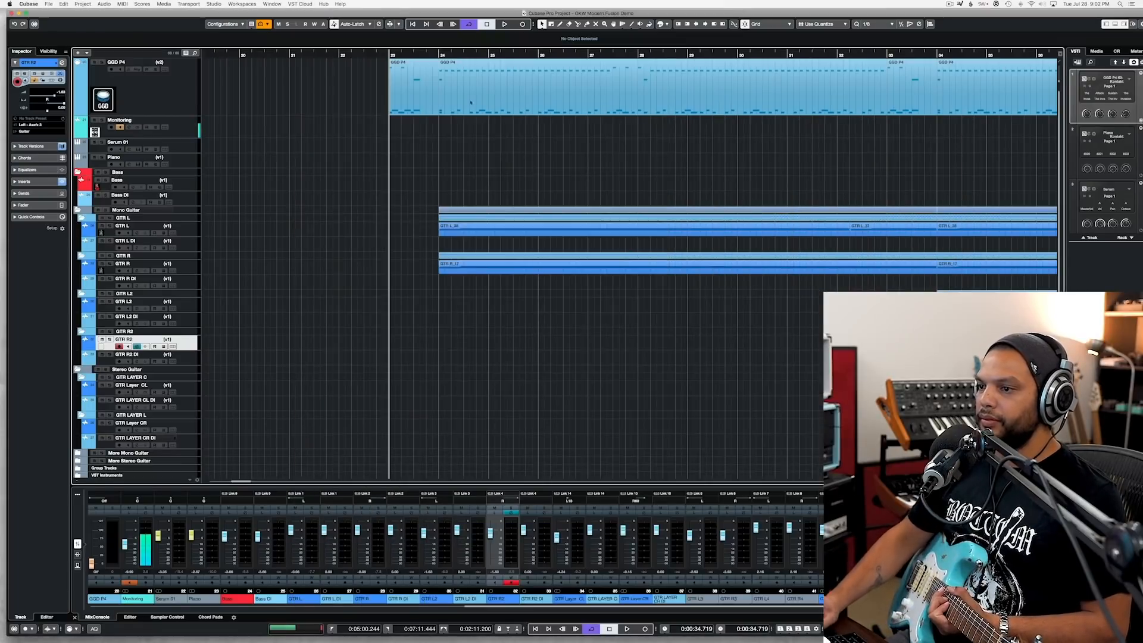
# Step: Rehearse over playback from just after bar 23, set the Delay block's feedback to 24.4 % in Axe-Edit III, and return to Cubase
pyautogui.doubleClick(403, 55)
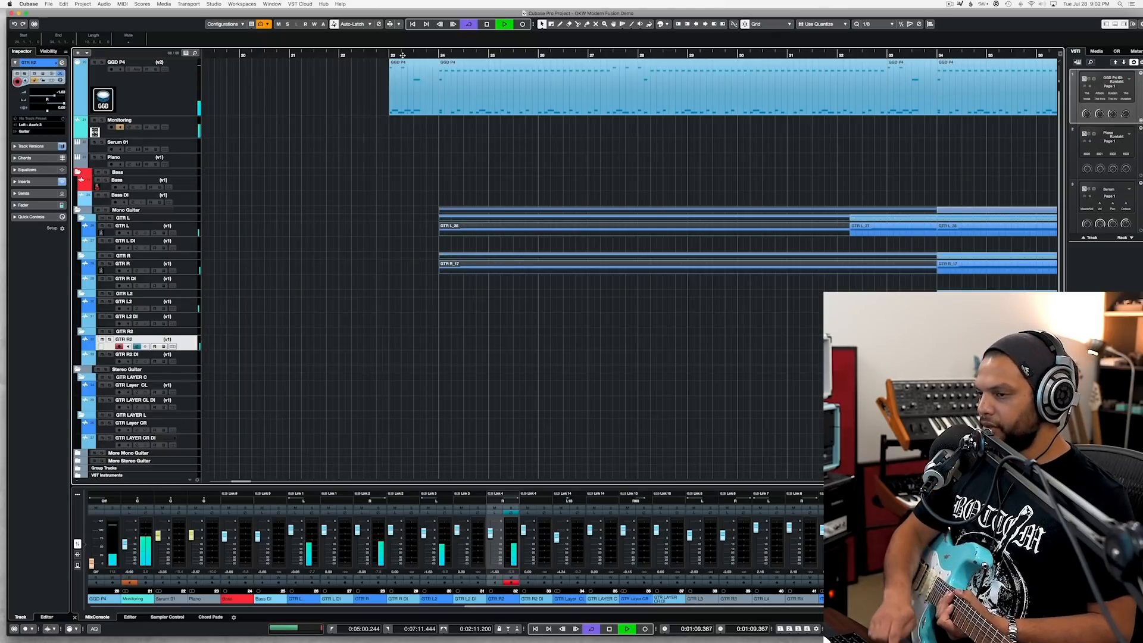
pyautogui.press('space')
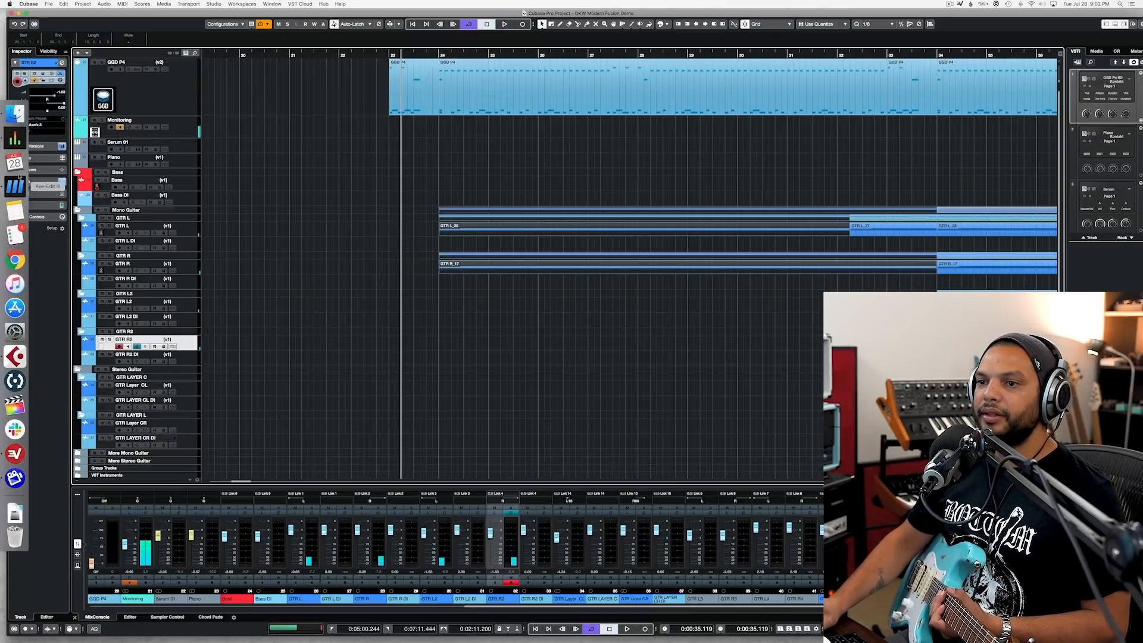
pyautogui.click(13, 185)
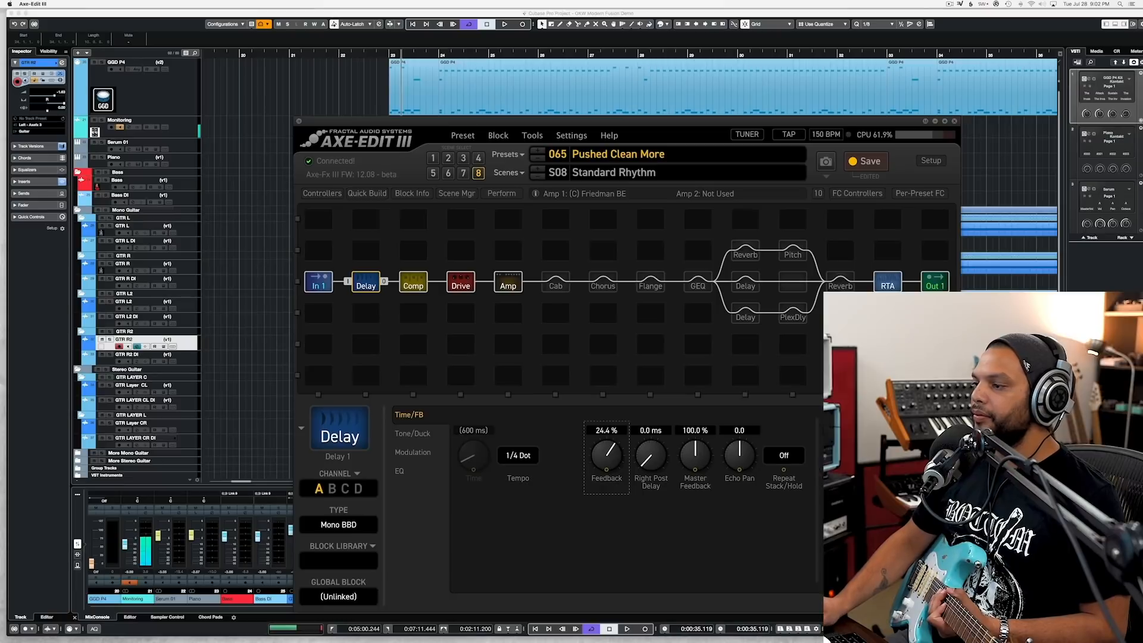
pyautogui.click(208, 326)
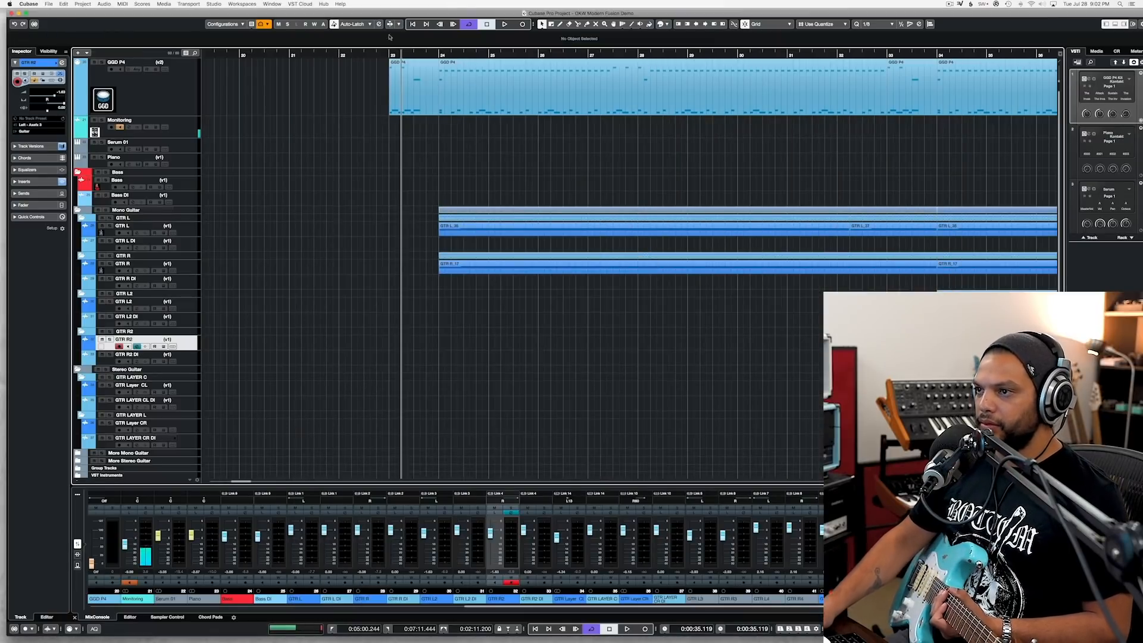
# Step: Record the delayed guitar part on the GTR R2 track from bar 23 to past bar 34
pyautogui.click(390, 54)
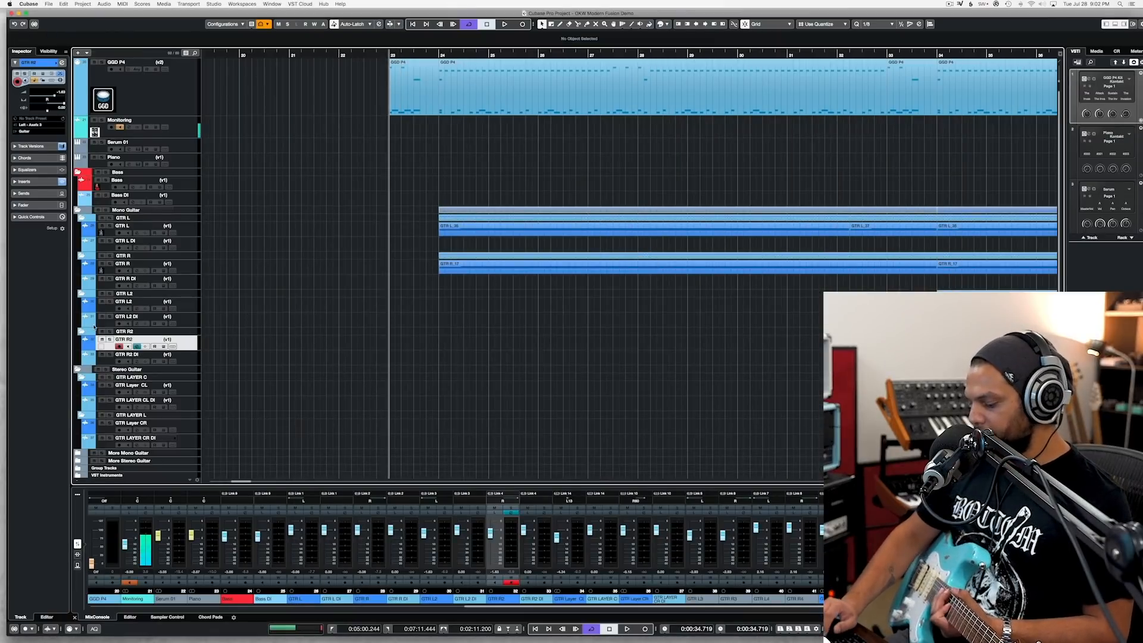
pyautogui.press('KP_Multiply')
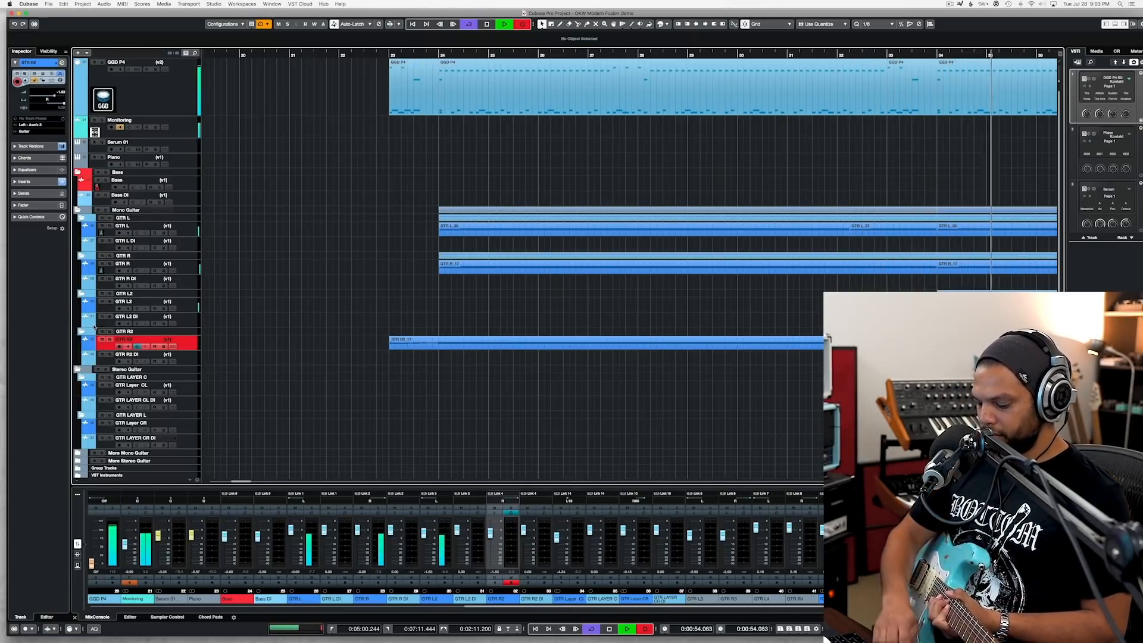
pyautogui.press('space')
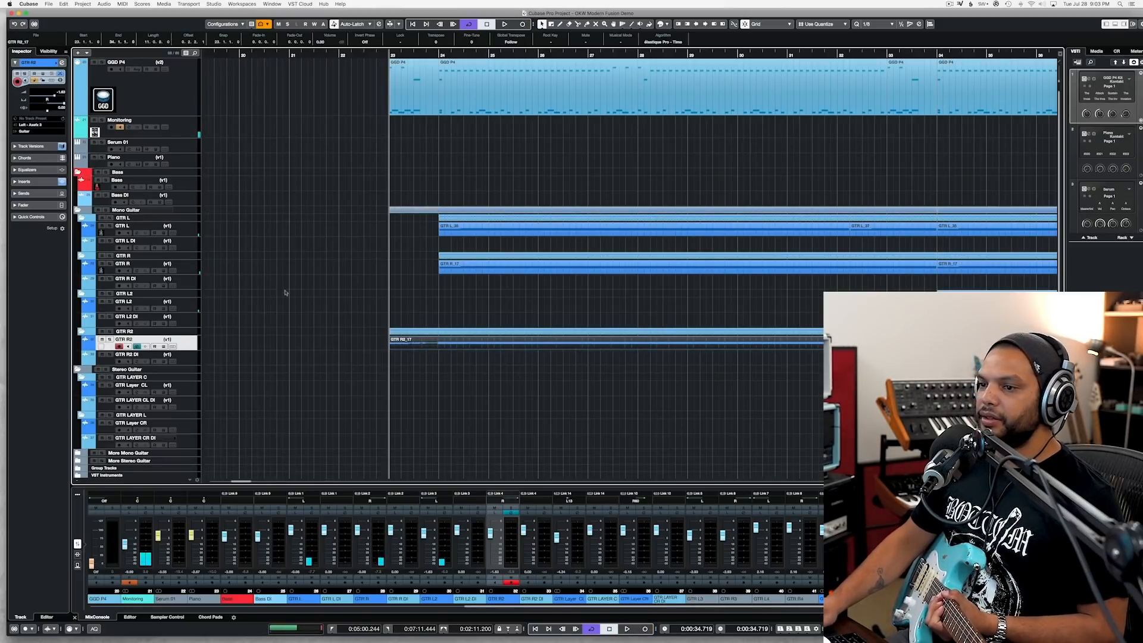
# Step: Record the doubling take of the delayed part on the GTR L2 track from bar 23 to bar 34
pyautogui.click(194, 305)
pyautogui.press('KP_Multiply')
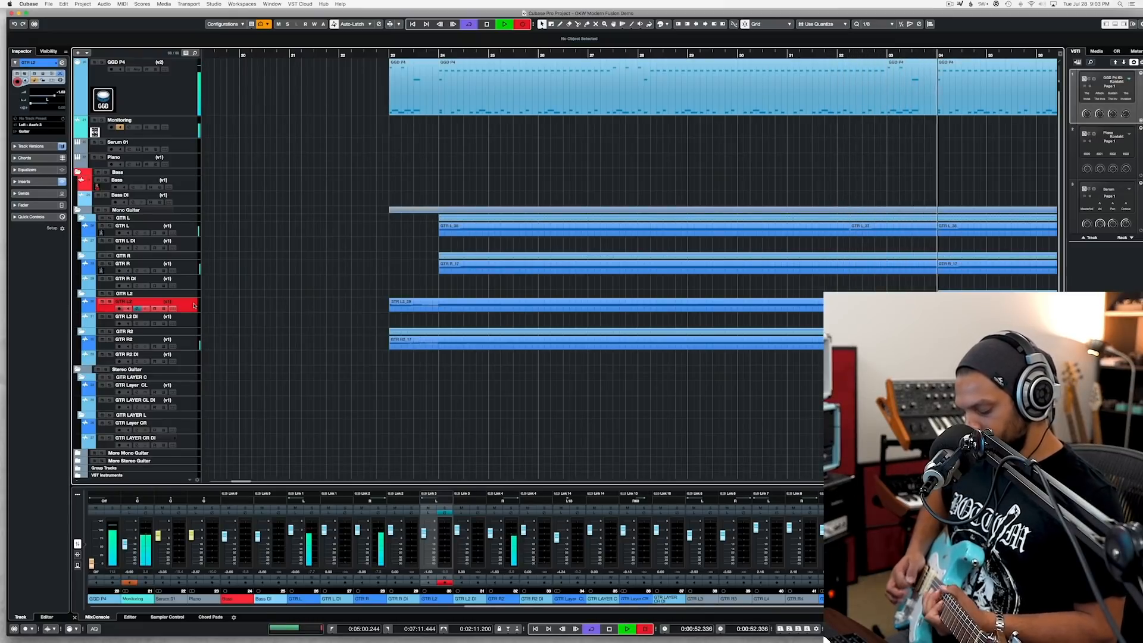
pyautogui.press('space')
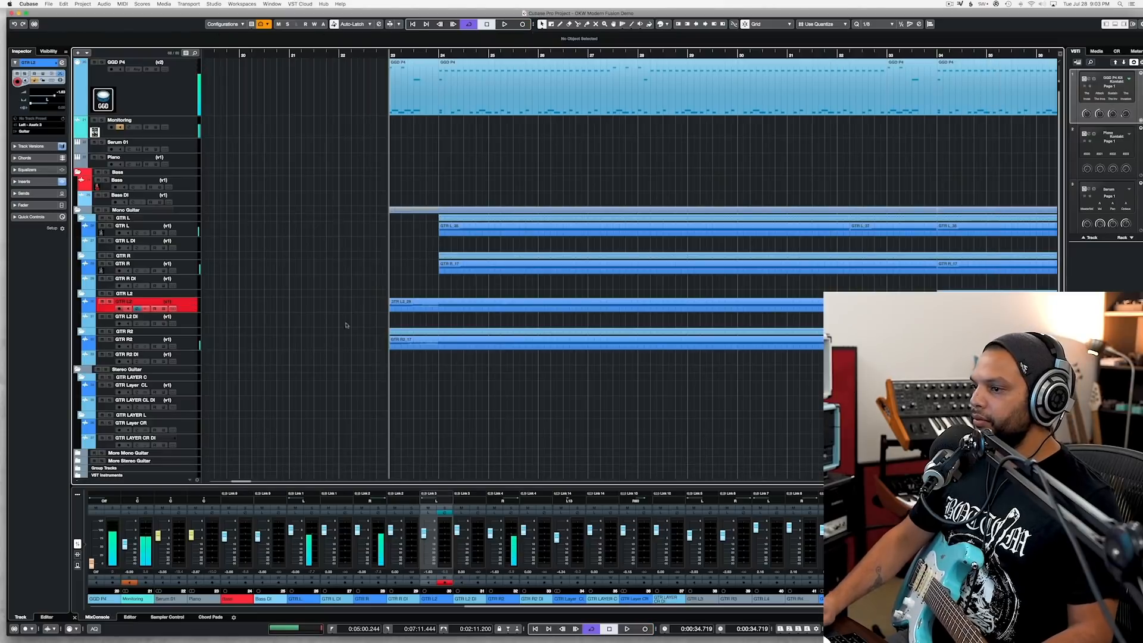
# Step: Play from bar 24 and add fade-ins from bar 23 to bar 24 on the new GTR L2 and GTR R2 recordings
pyautogui.click(438, 55)
pyautogui.press('space')
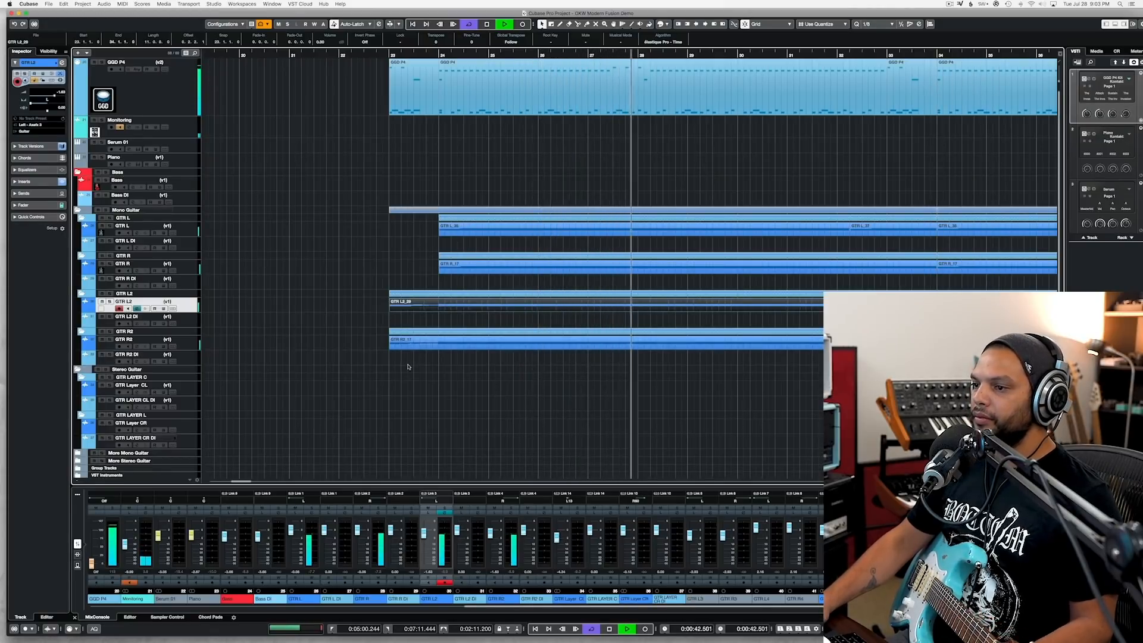
pyautogui.moveTo(406, 369); pyautogui.dragTo(439, 299)
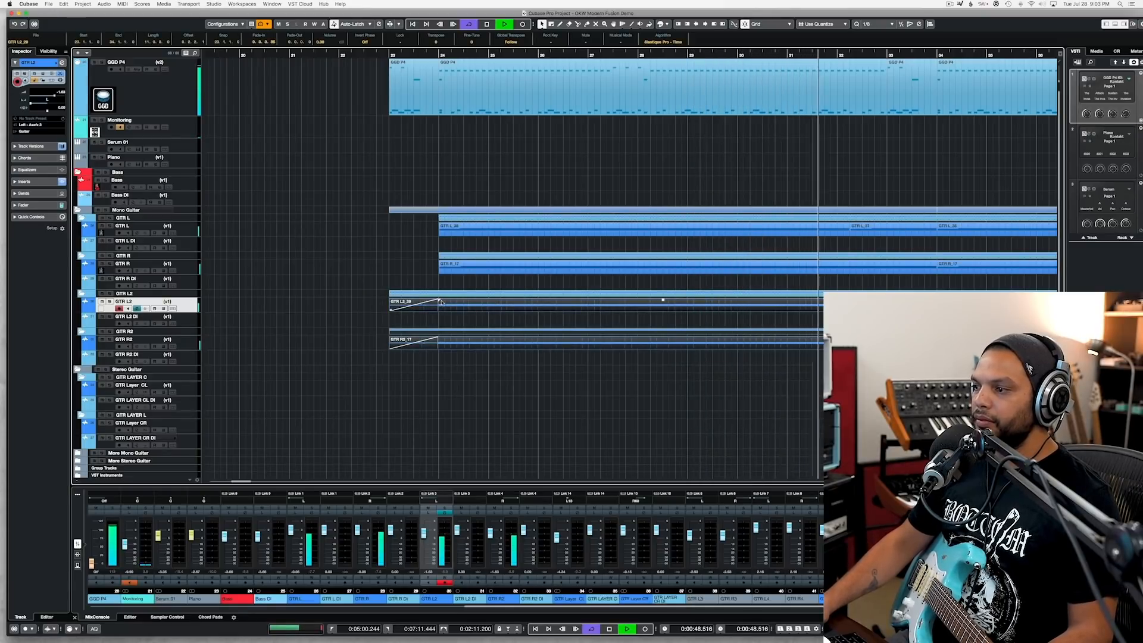
# Step: Select all recordings on GTR L2 and GTR R2 while listening through the transition at bar 34
pyautogui.scroll(-3, 475, 300)
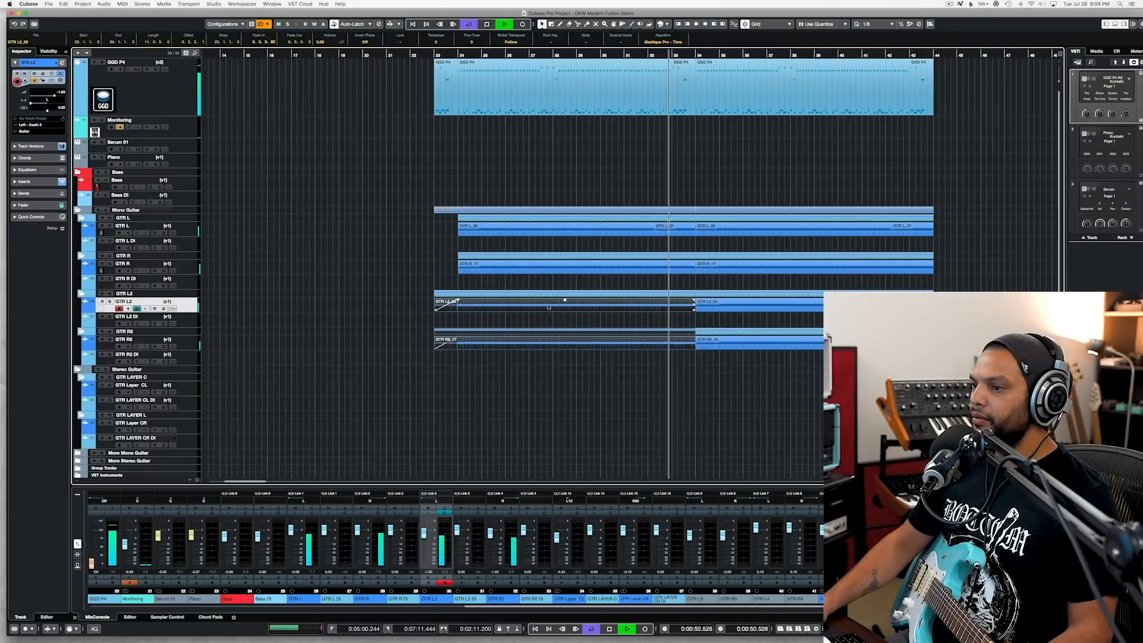
pyautogui.moveTo(582, 299); pyautogui.dragTo(833, 367)
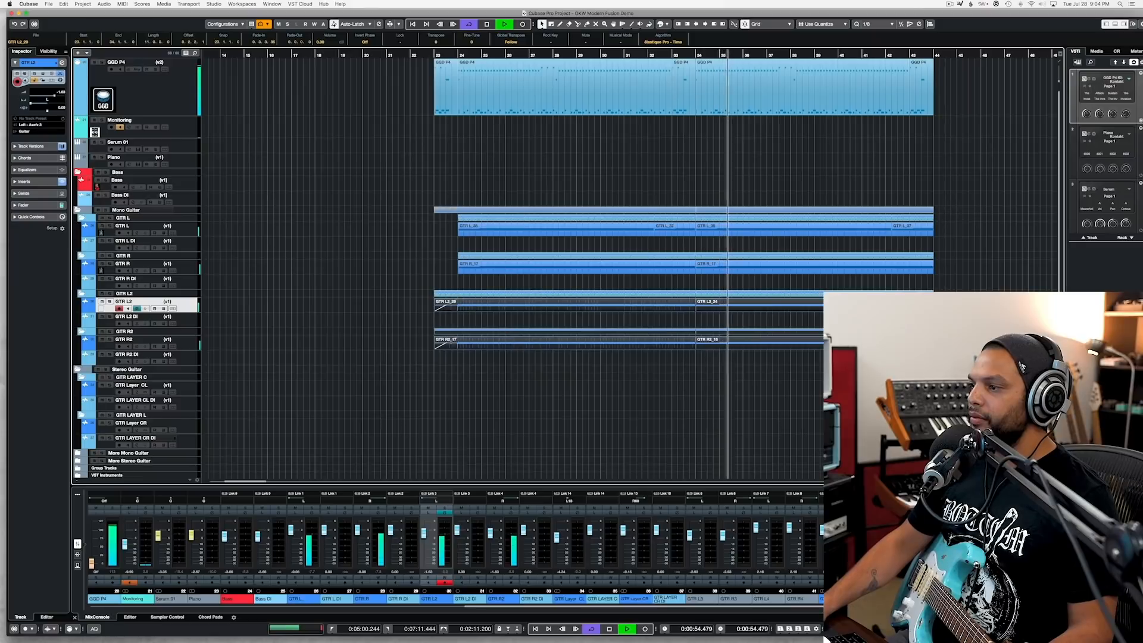
pyautogui.scroll(3, 322, 42)
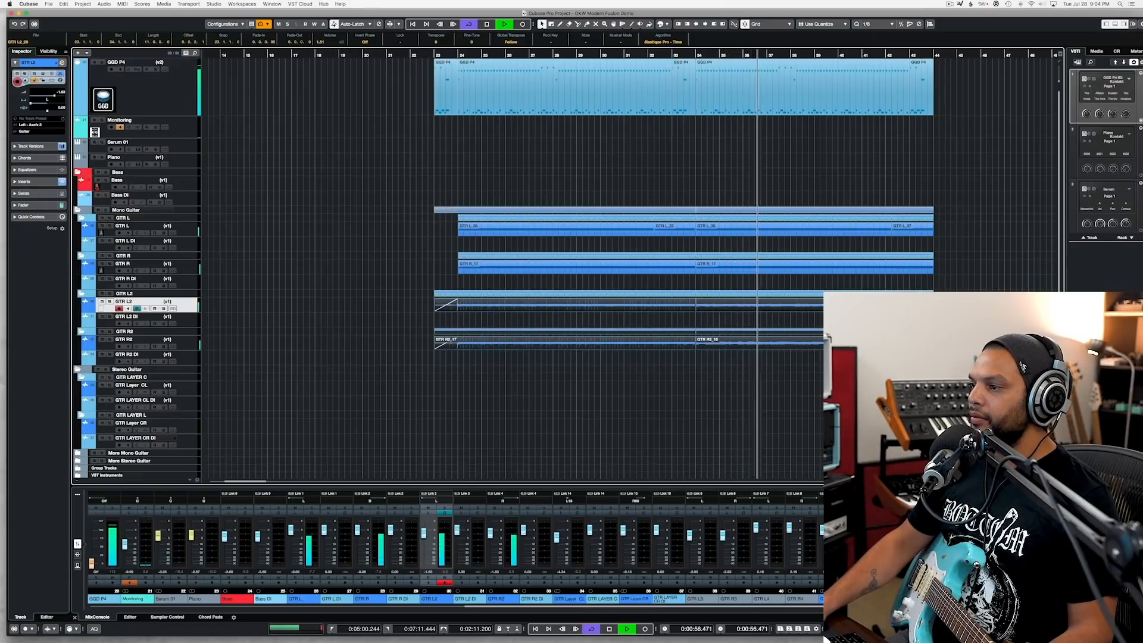
pyautogui.scroll(-2, 321, 42)
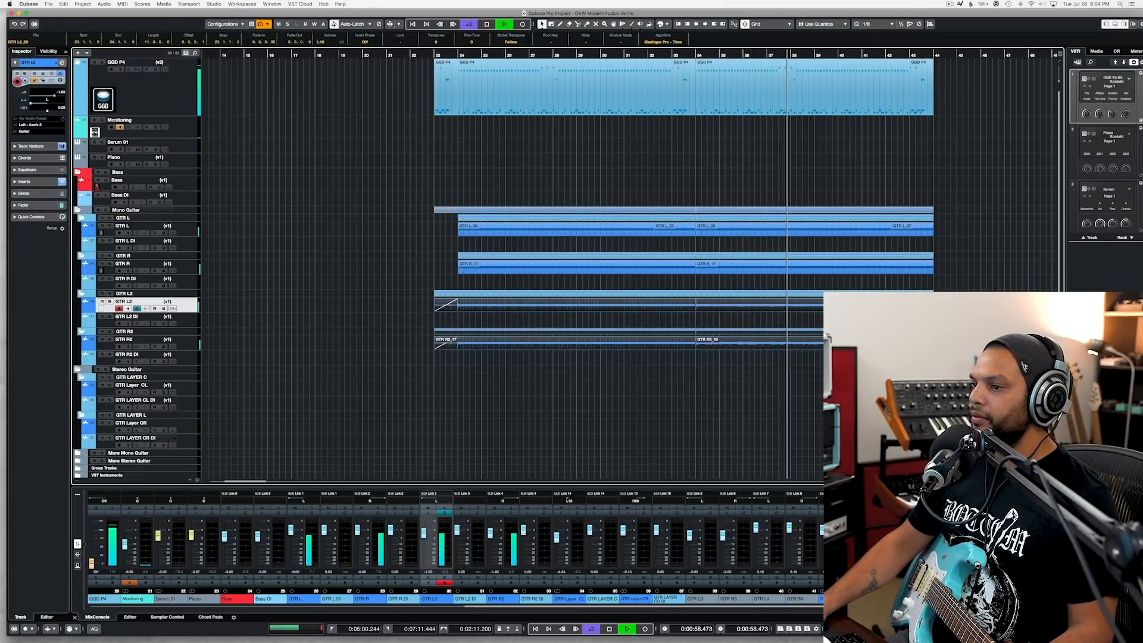
pyautogui.press('space')
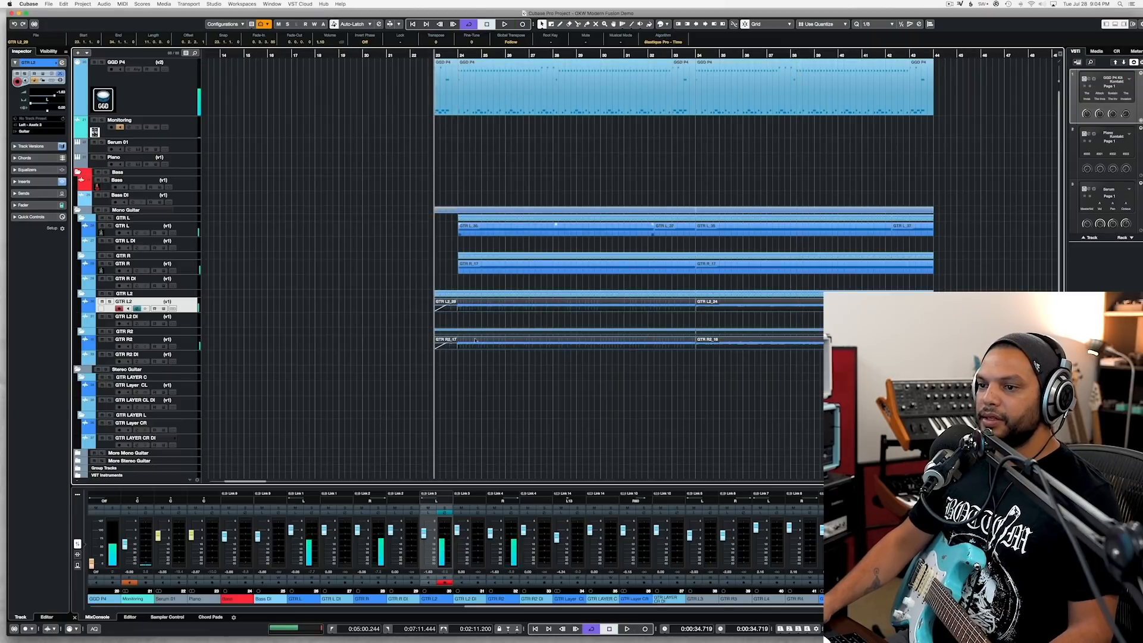
# Step: Record a layer part on the GTR Layer CL track from bar 23 to past bar 34
pyautogui.press('h')
pyautogui.press('h')
pyautogui.click(193, 390)
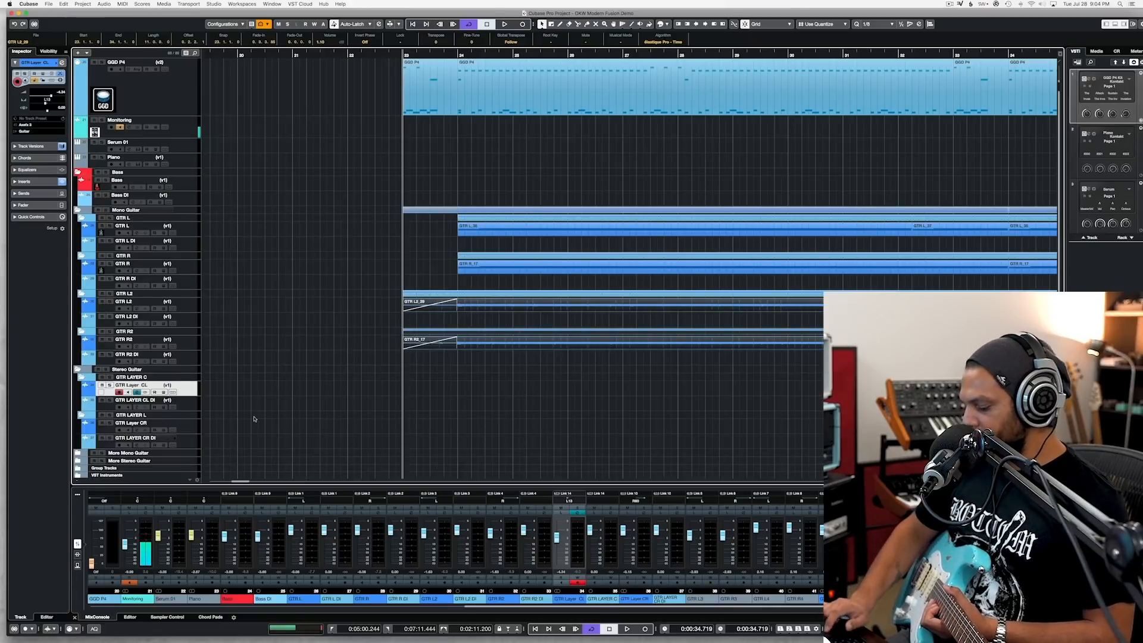
pyautogui.press('KP_Multiply')
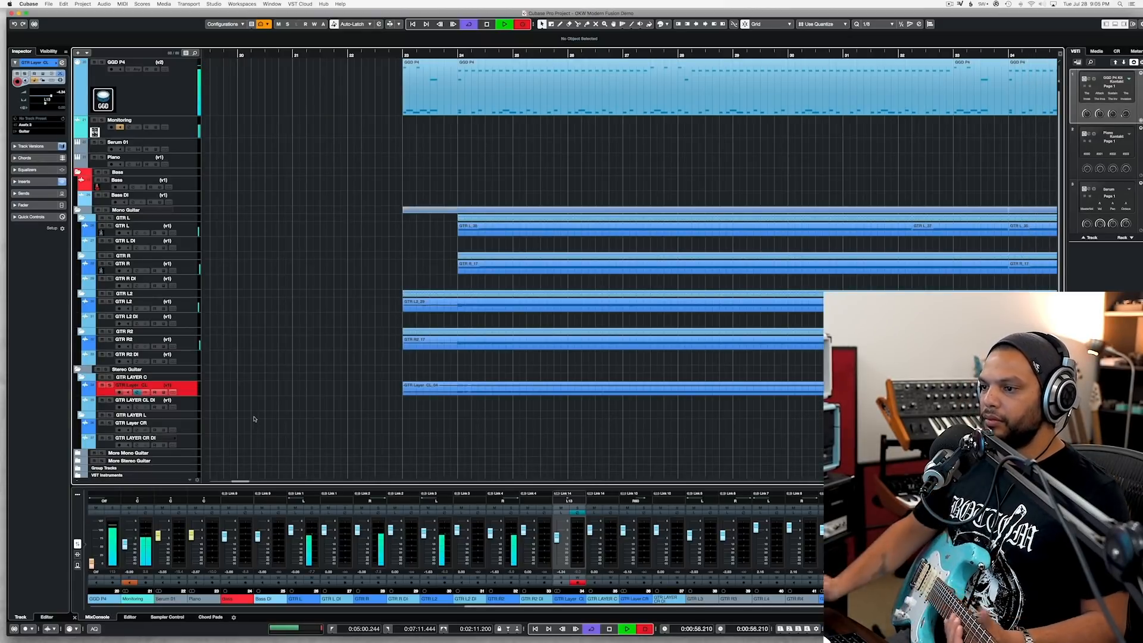
pyautogui.press('space')
# Step: Cut the GTR Layer CL recording at bar 34 and delete the overhang after it
pyautogui.hscroll(7, 426, 349)
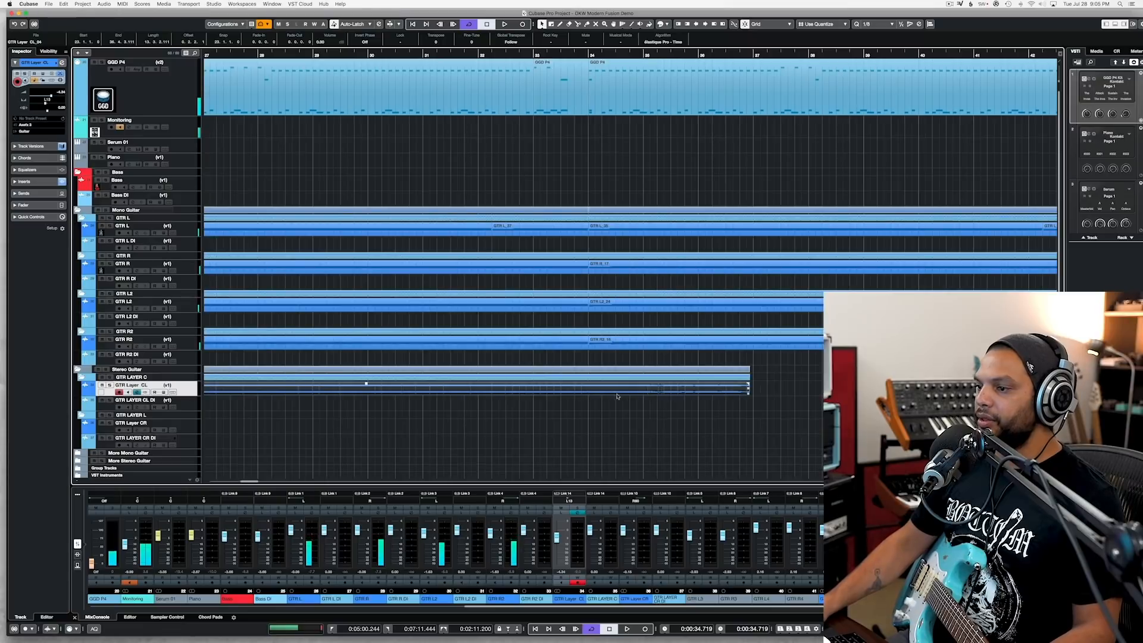
pyautogui.keyDown('alt'); pyautogui.click(598, 391); pyautogui.keyUp('alt')
pyautogui.press('Delete')
pyautogui.hscroll(-5, 598, 393)
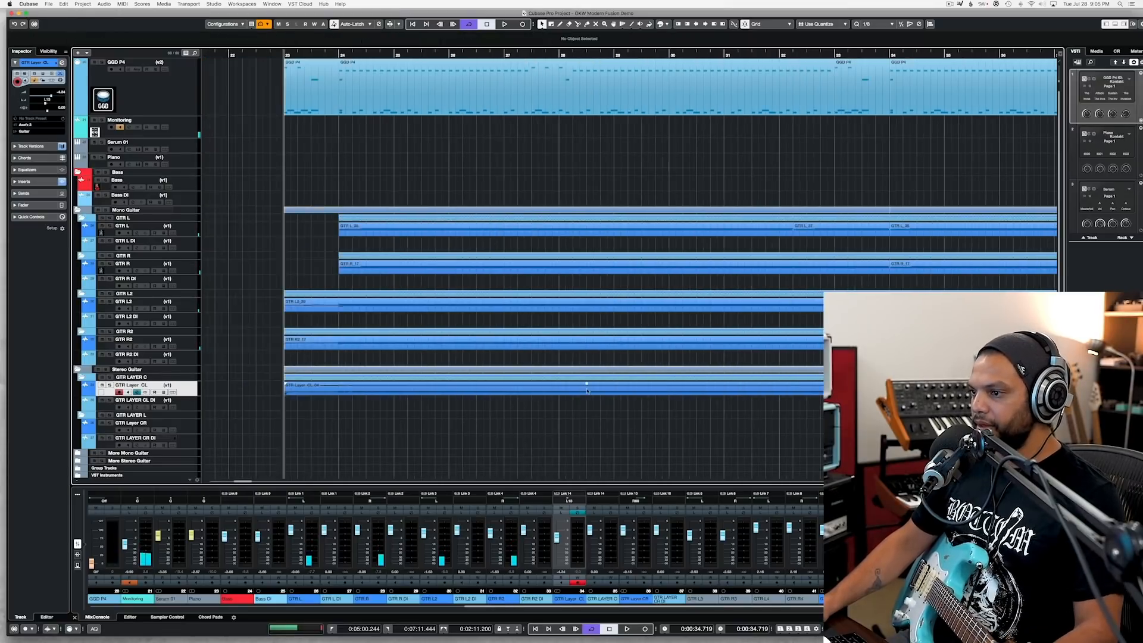
# Step: Play from bar 24, cut the GTR Layer CL recording there, and delete the lead-in before it
pyautogui.doubleClick(338, 55)
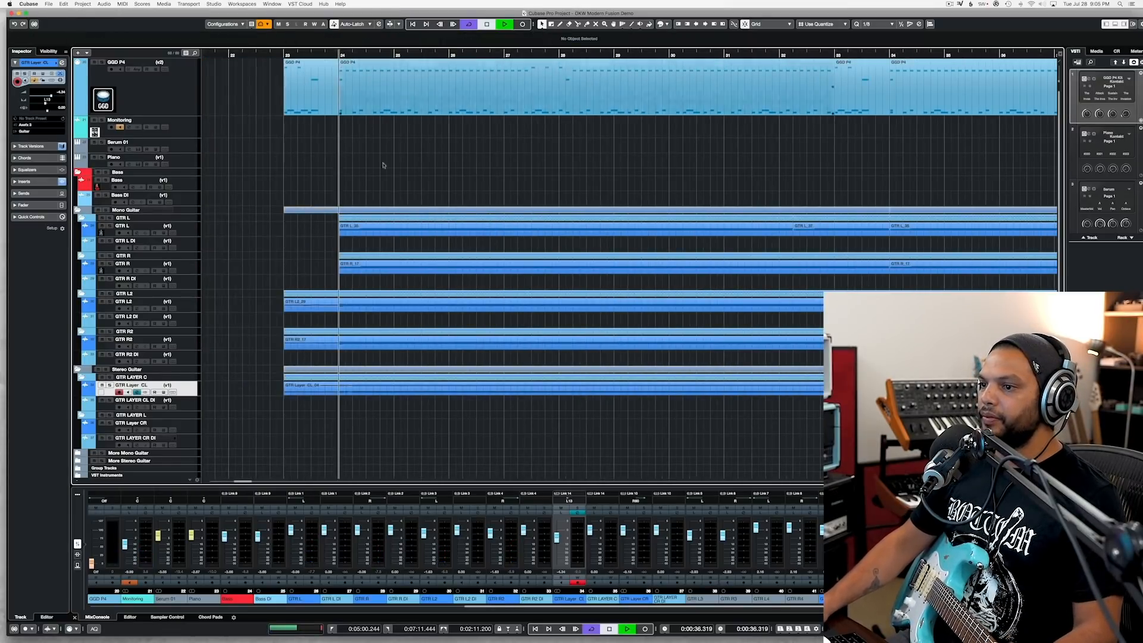
pyautogui.scroll(-2, 465, 367)
pyautogui.scroll(-1, 466, 367)
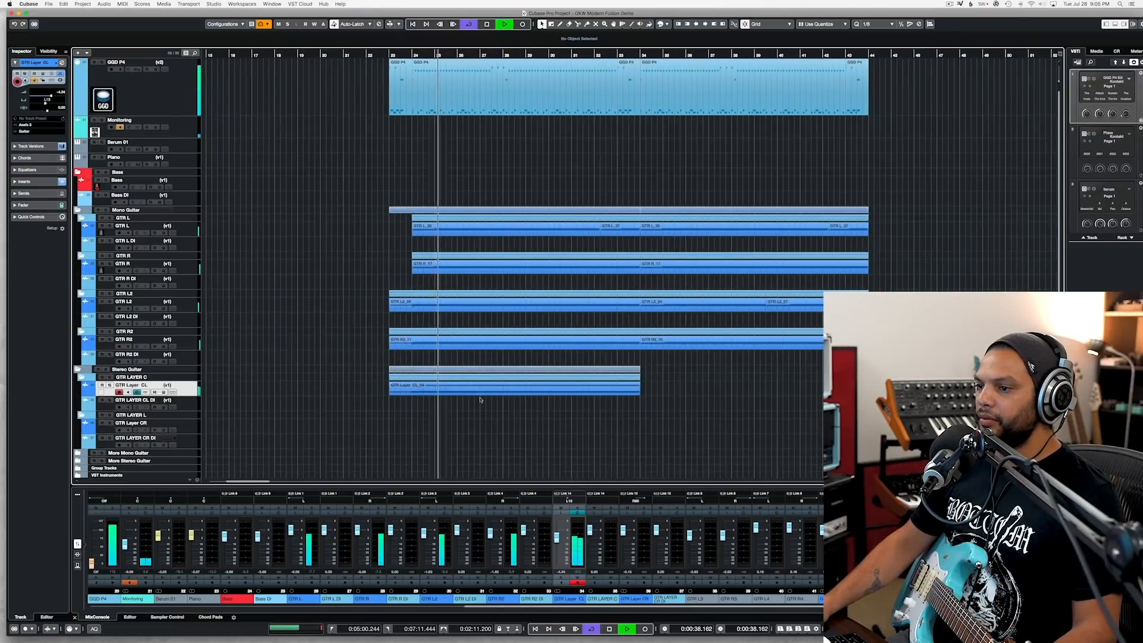
pyautogui.click(410, 393)
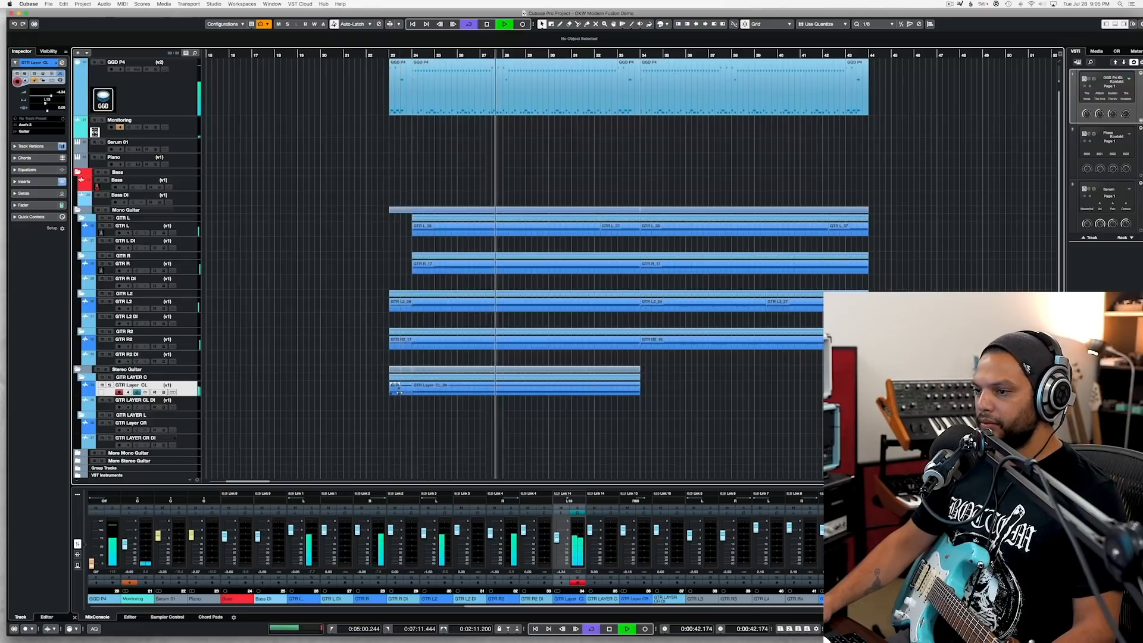
pyautogui.click(396, 391)
pyautogui.press('Delete')
# Step: Duplicate the trimmed GTR Layer CL recording so the copy starts at bar 34, and play across the join
pyautogui.click(444, 391)
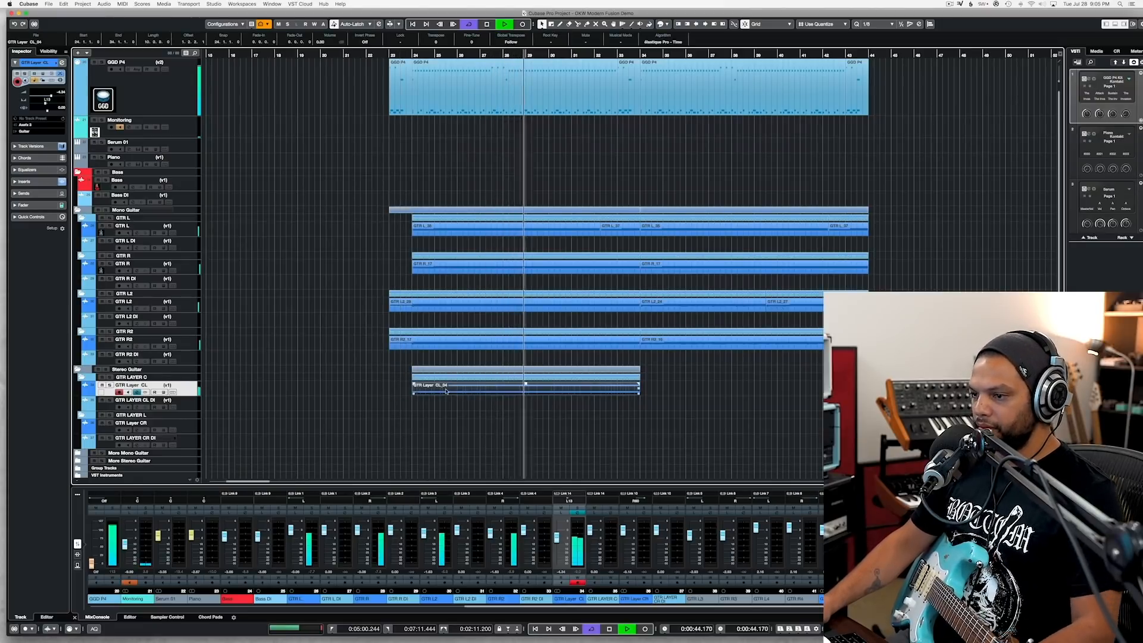
pyautogui.press('super+d')
pyautogui.scroll(1, 660, 395)
pyautogui.scroll(1, 660, 395)
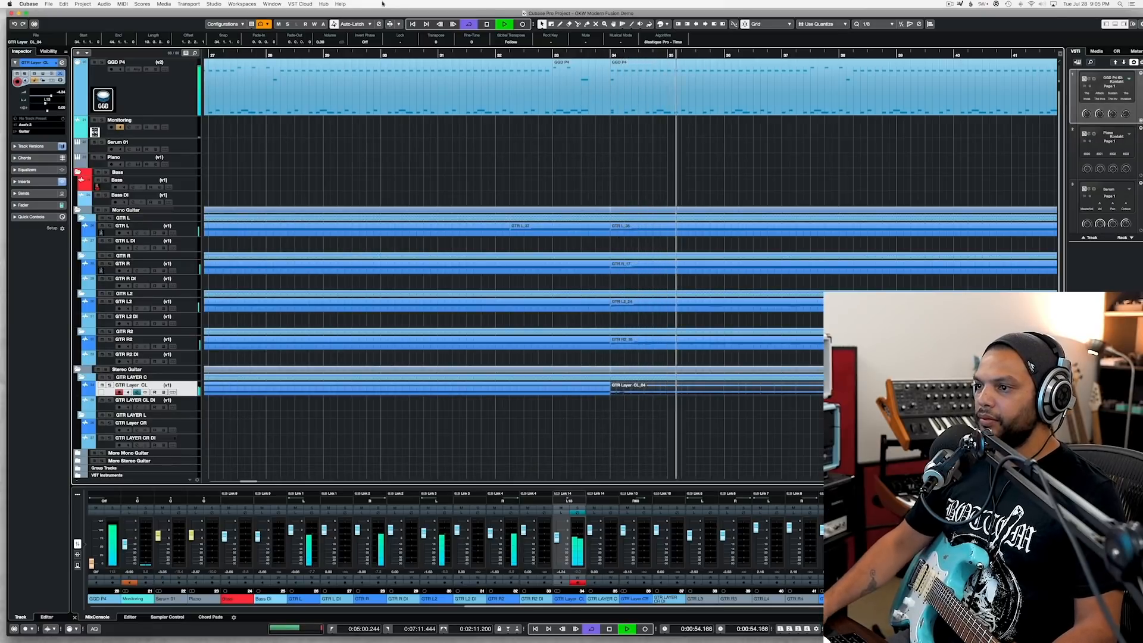
pyautogui.press('space')
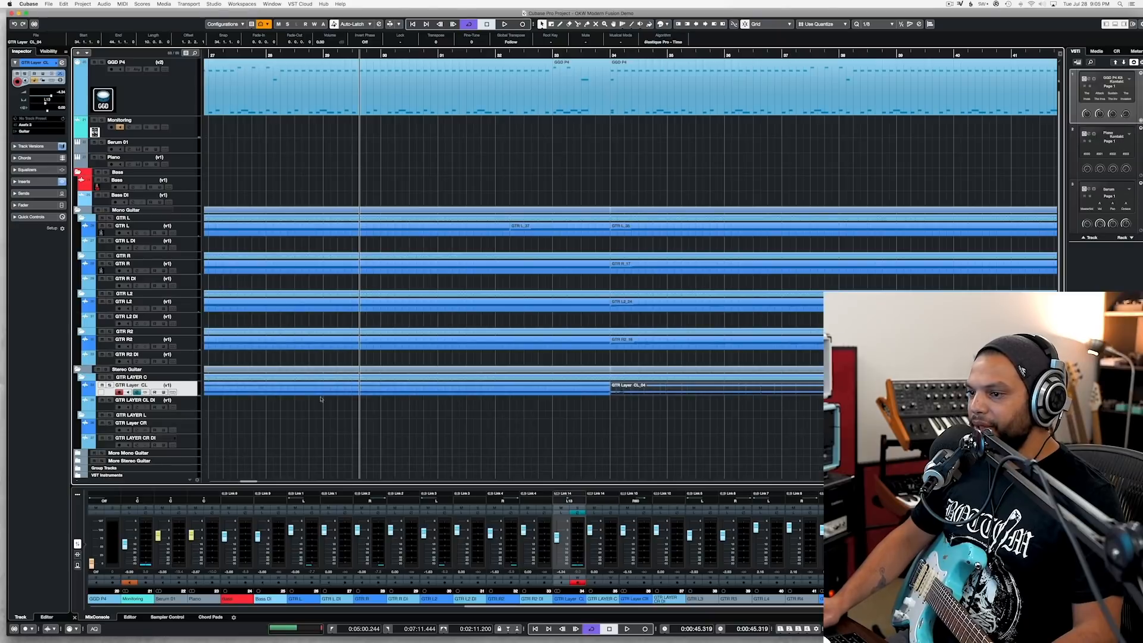
# Step: Solo the GTR Layer CL track, listen to the join at bar 34, and turn solo off again
pyautogui.click(109, 385)
pyautogui.doubleClick(570, 54)
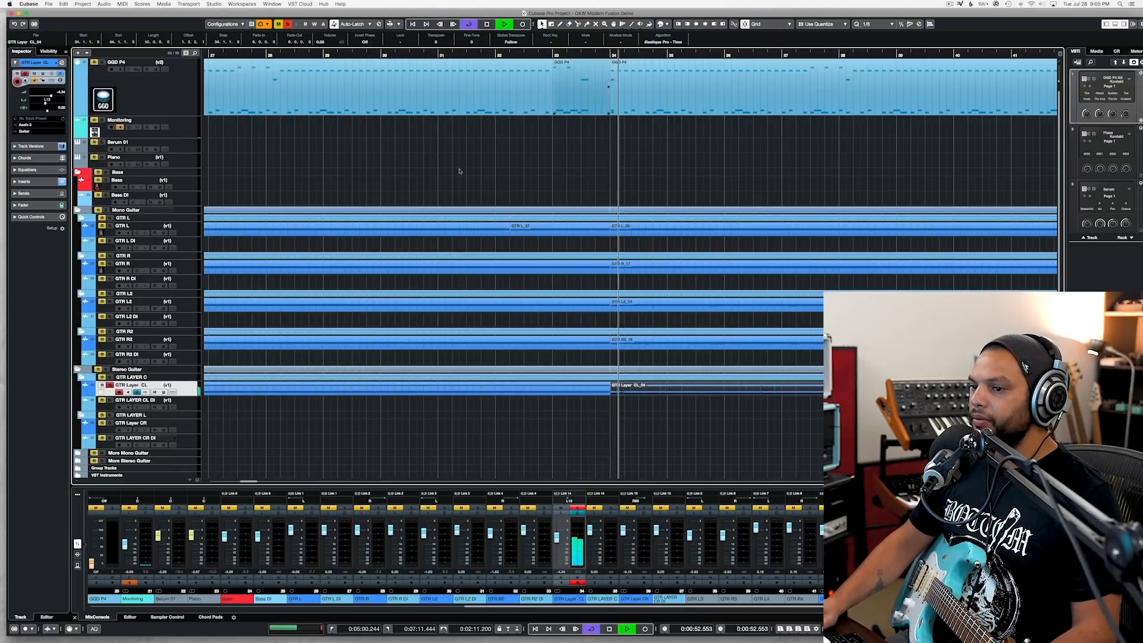
pyautogui.press('space')
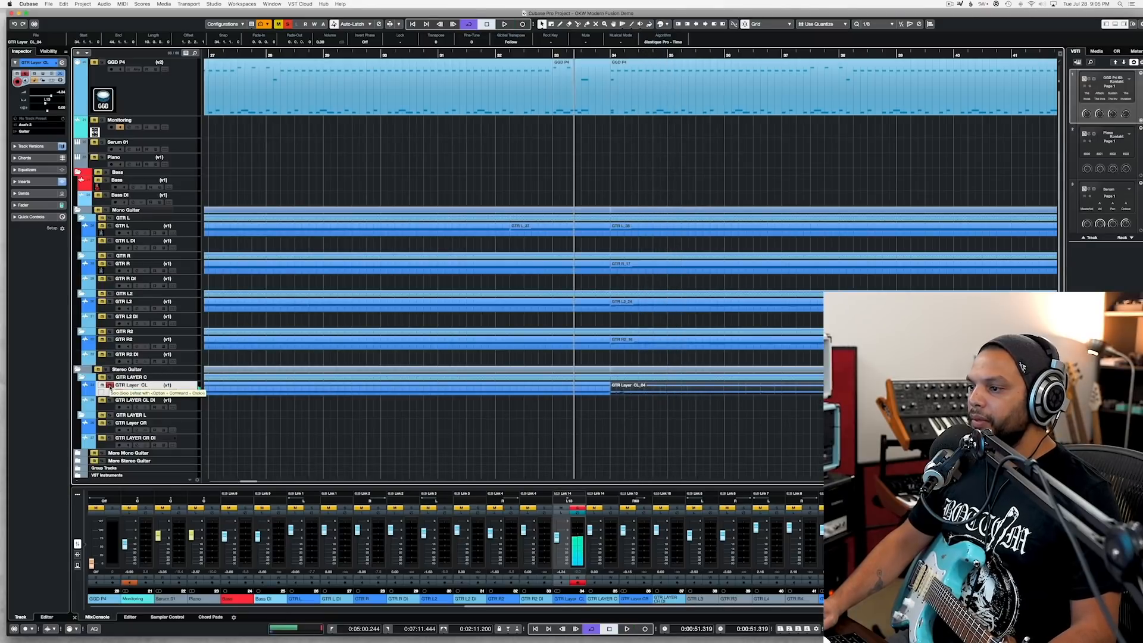
pyautogui.click(109, 385)
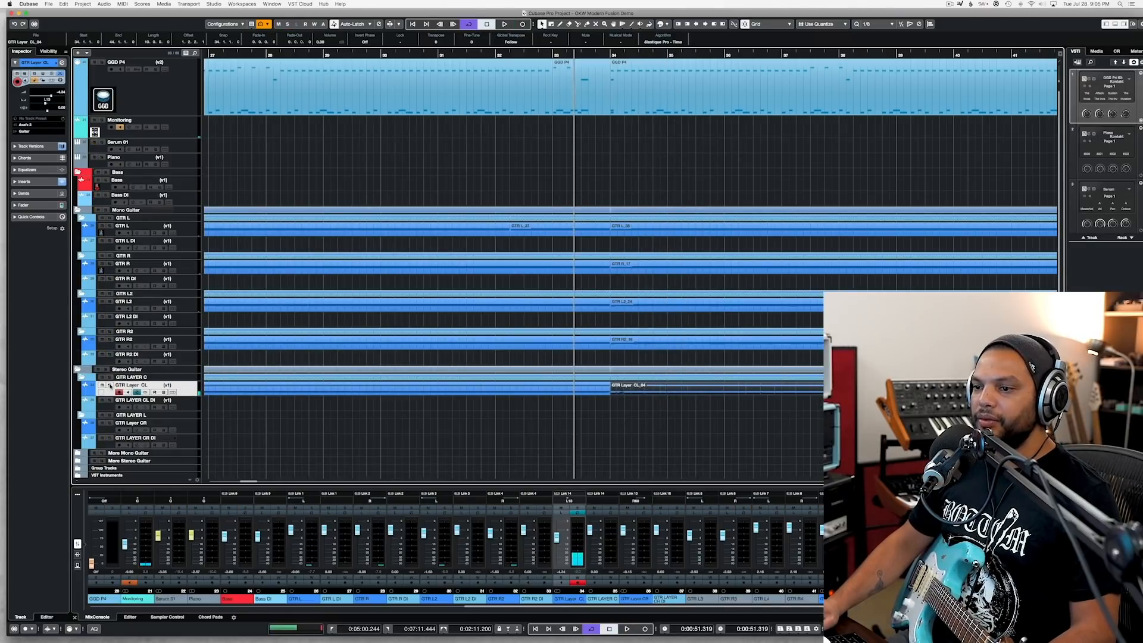
# Step: Play from around bar 28 and record a new take on the GTR Layer CL track, starting just after bar 30
pyautogui.doubleClick(415, 54)
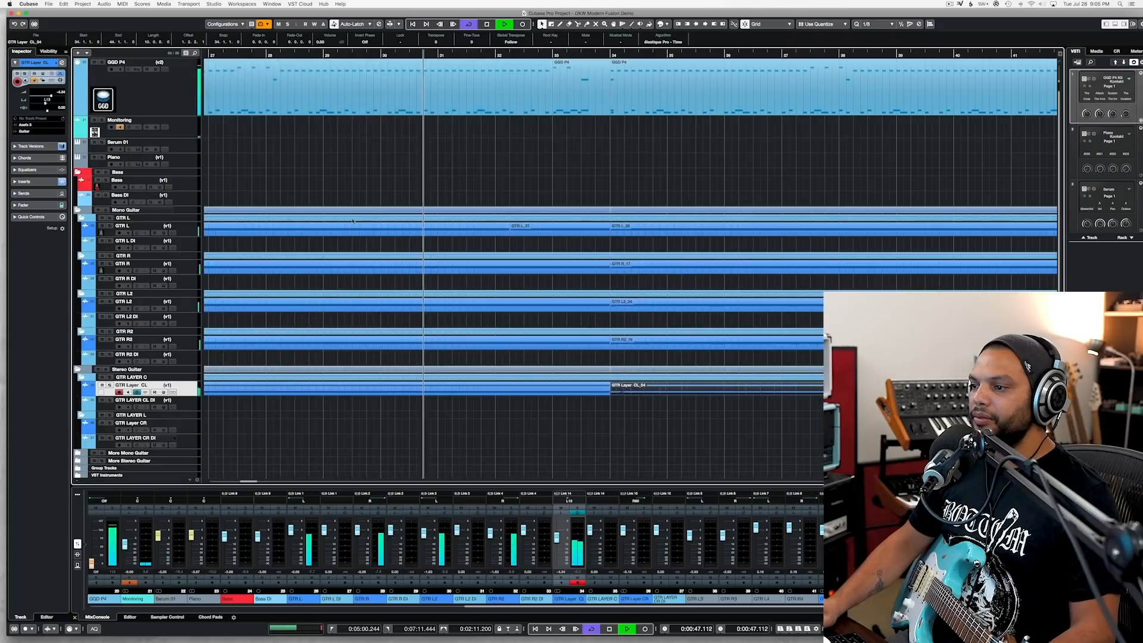
pyautogui.press('space')
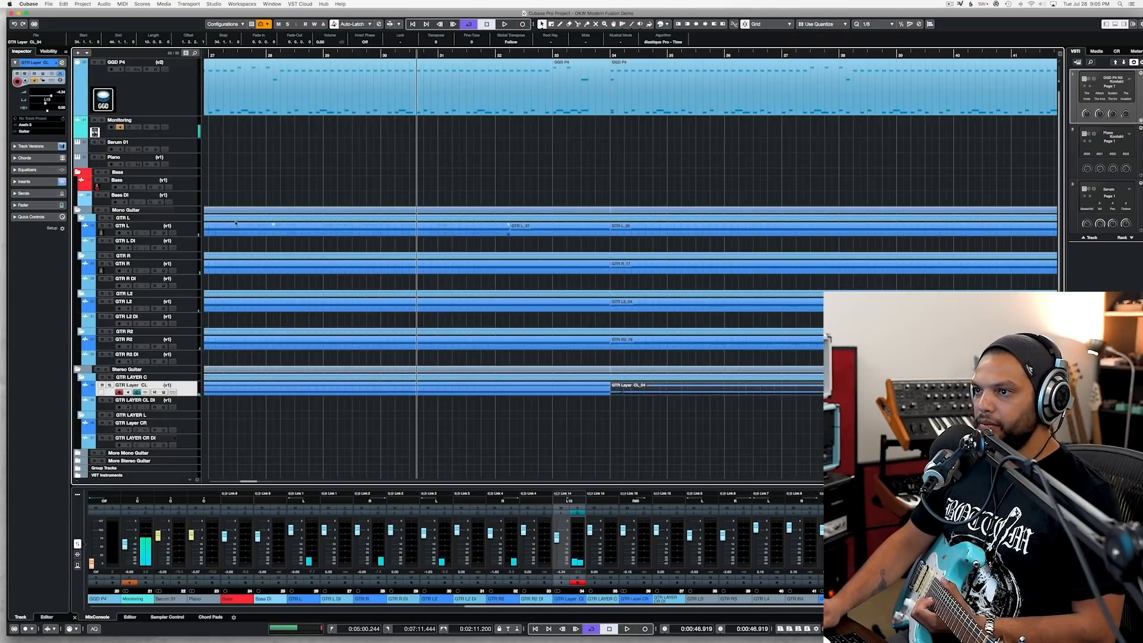
pyautogui.doubleClick(293, 55)
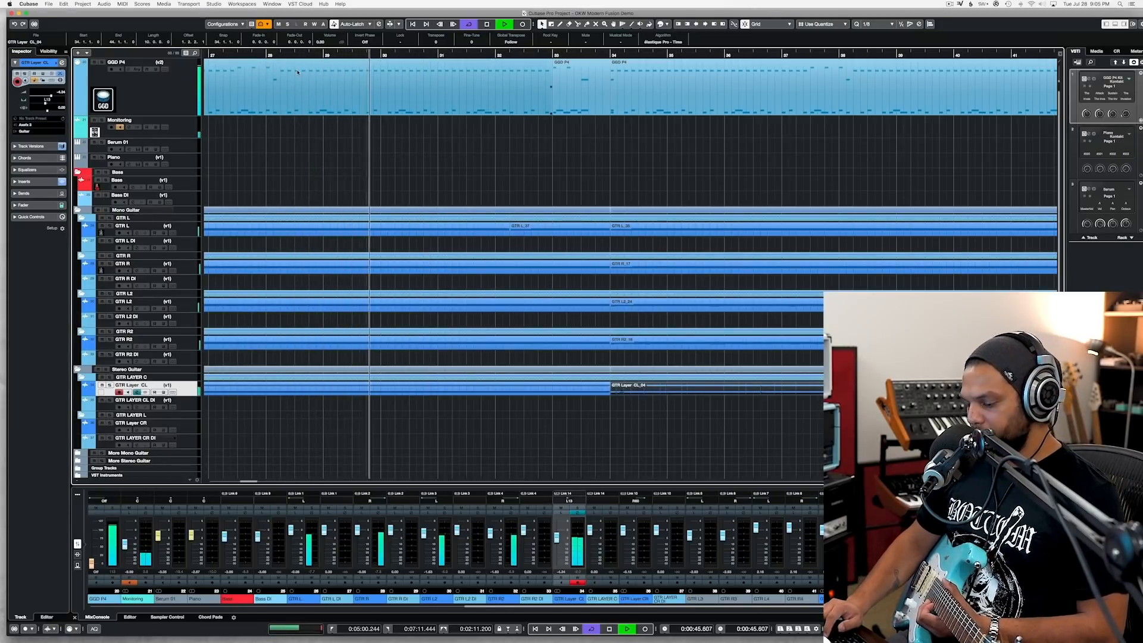
pyautogui.press('KP_Multiply')
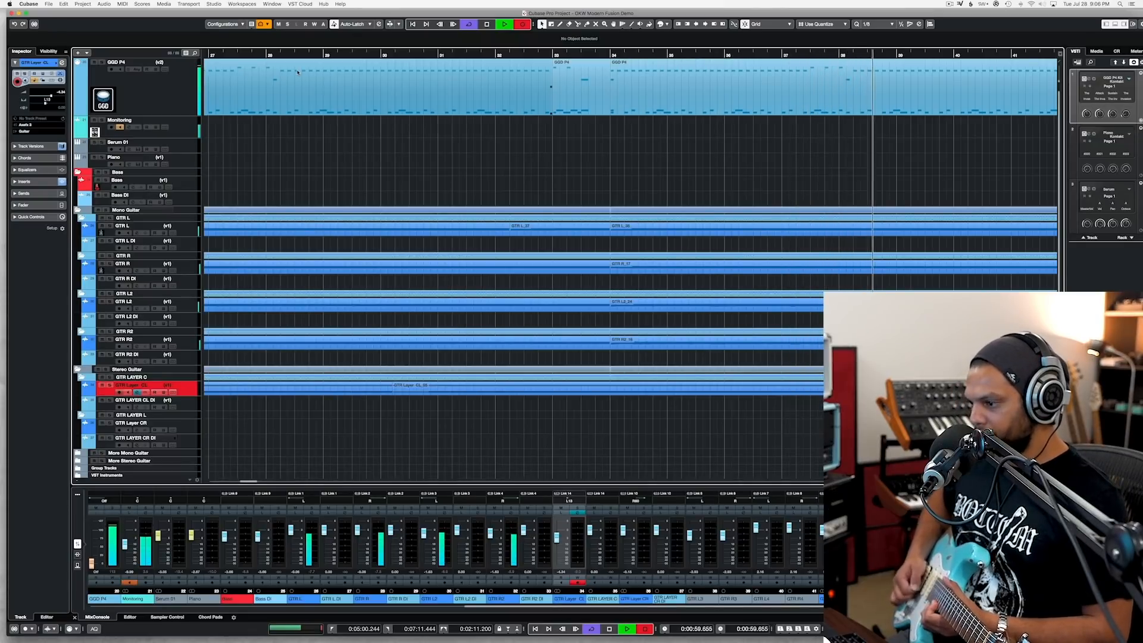
pyautogui.press('space')
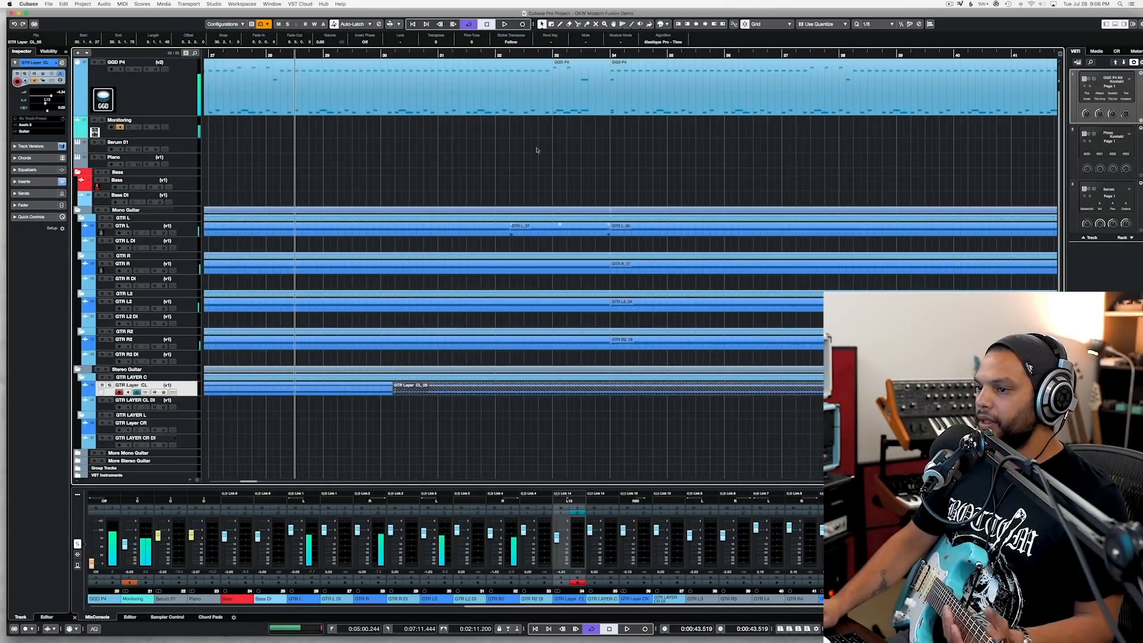
# Step: Trim the new GTR Layer CL take during playback so it runs from bar 32 to bar 37, and save the project
pyautogui.click(455, 54)
pyautogui.press('space')
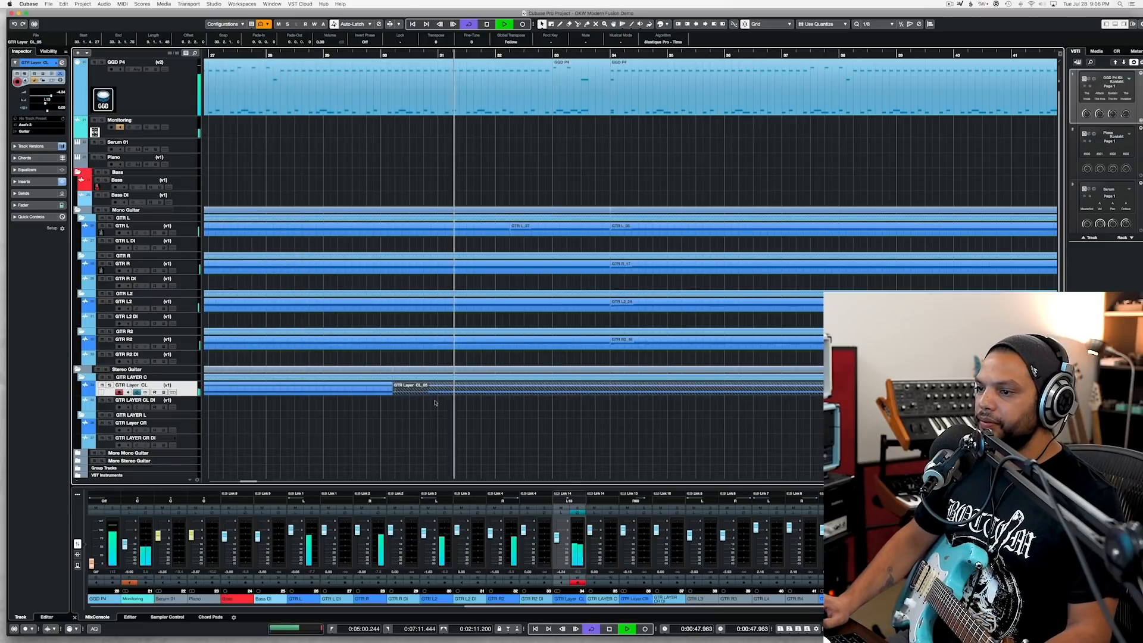
pyautogui.moveTo(393, 390); pyautogui.dragTo(497, 394)
pyautogui.moveTo(928, 394); pyautogui.dragTo(778, 399)
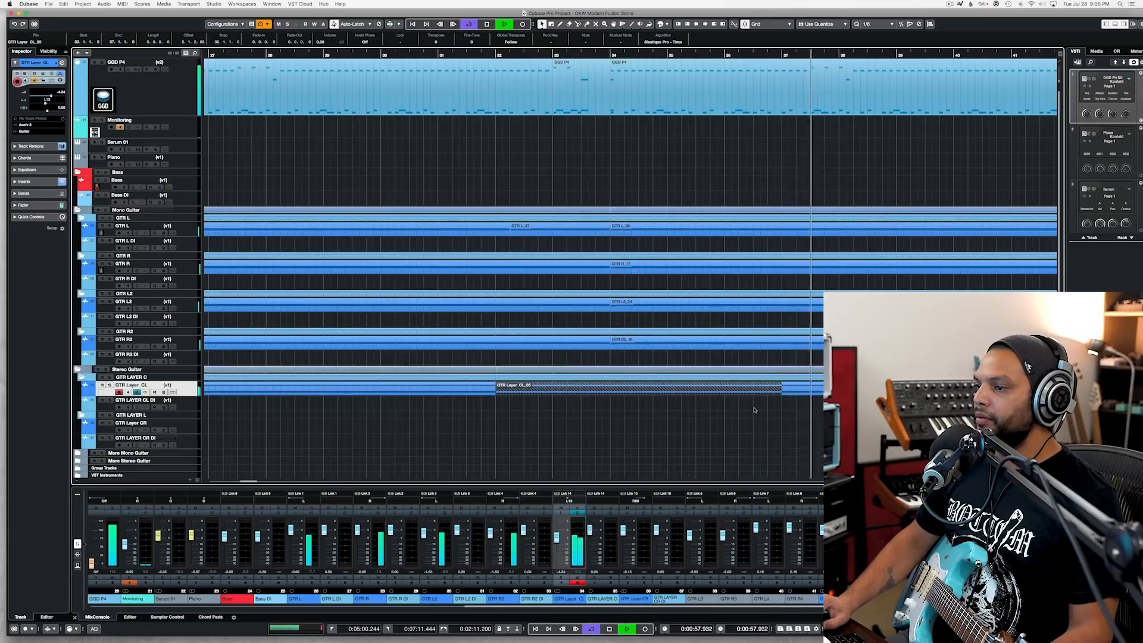
pyautogui.scroll(-3, 754, 410)
pyautogui.hscroll(3, 754, 409)
pyautogui.click(730, 409)
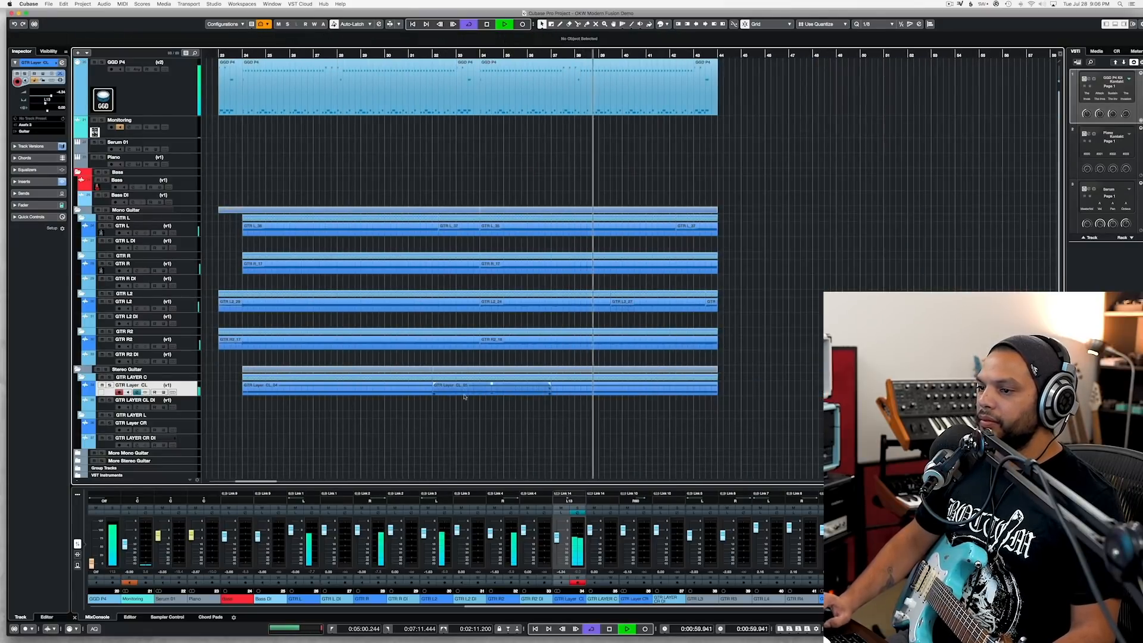
pyautogui.press('space')
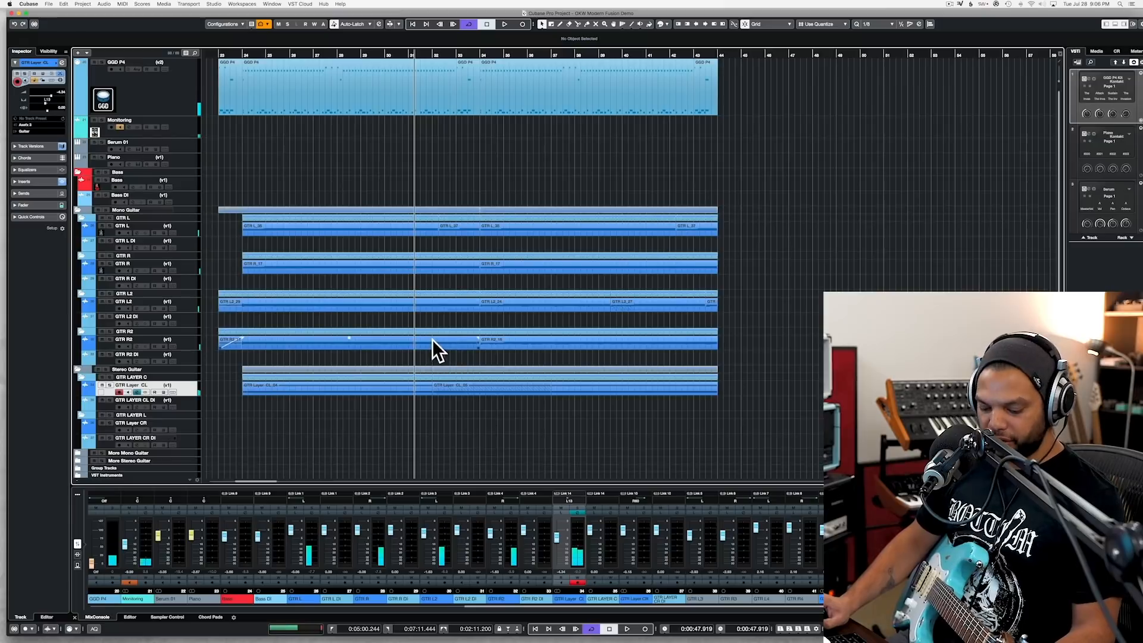
pyautogui.press('super+s')
# Step: Play the end of the section from bar 41 through the final drum fill at bar 43
pyautogui.click(691, 53)
pyautogui.click(649, 54)
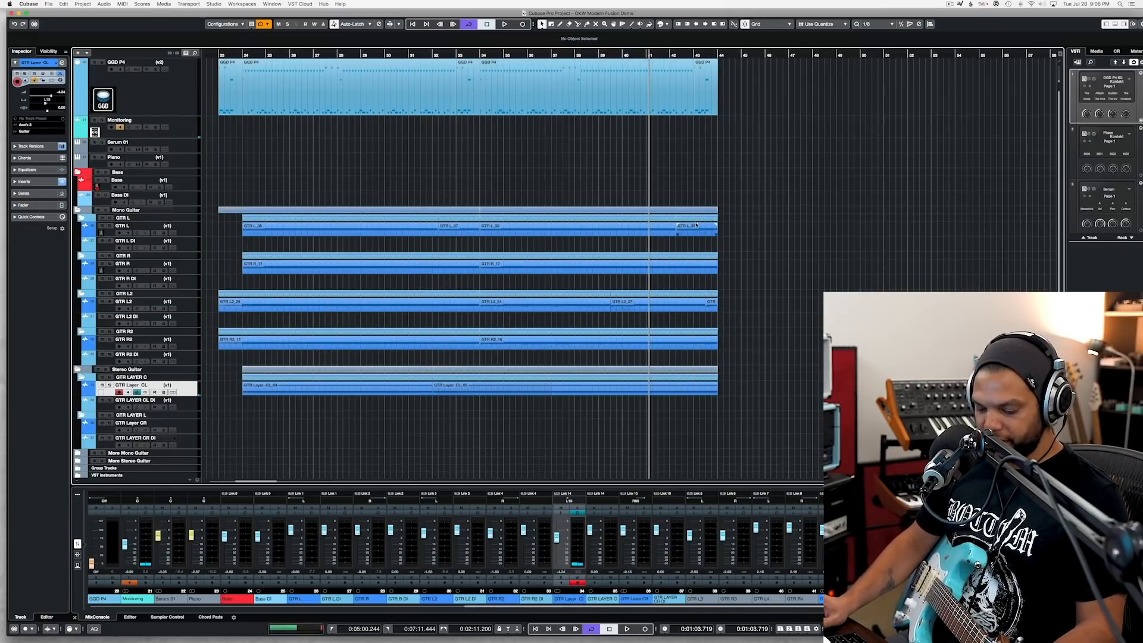
pyautogui.hscroll(10, 706, 264)
pyautogui.hscroll(-7, 704, 264)
pyautogui.press('space')
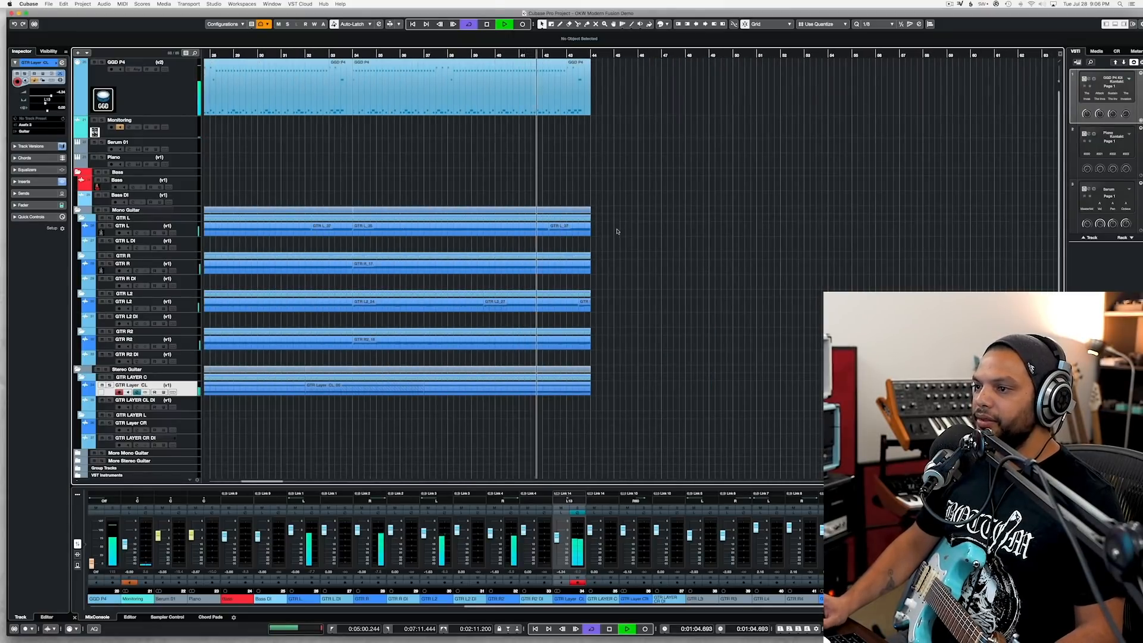
pyautogui.scroll(3, 615, 226)
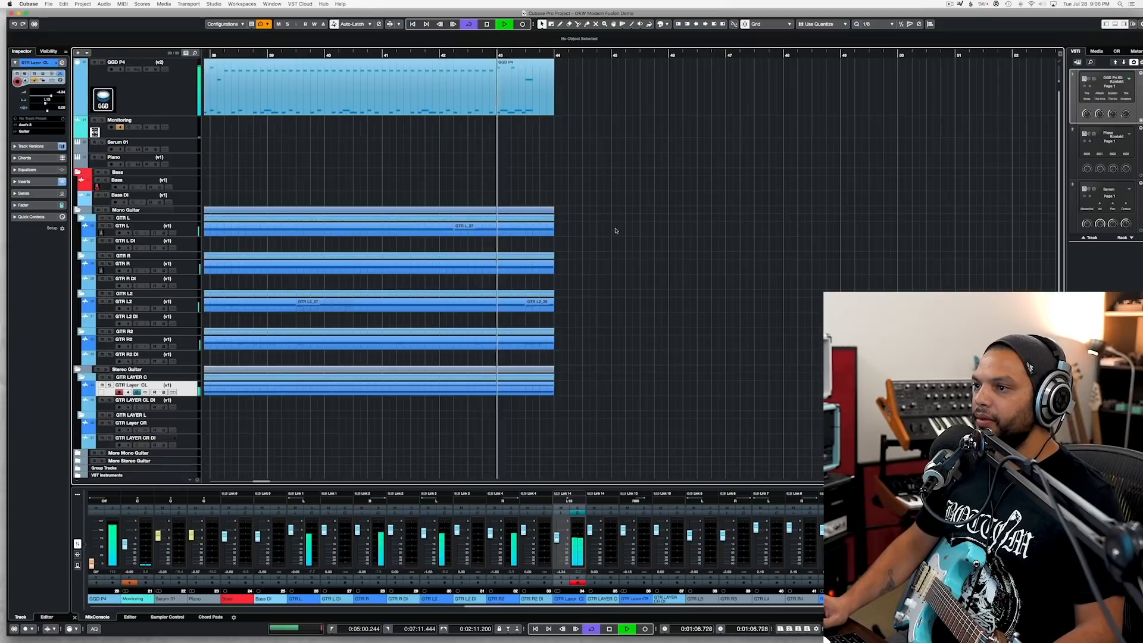
pyautogui.hscroll(-5, 615, 230)
pyautogui.press('space')
pyautogui.hscroll(-10, 615, 231)
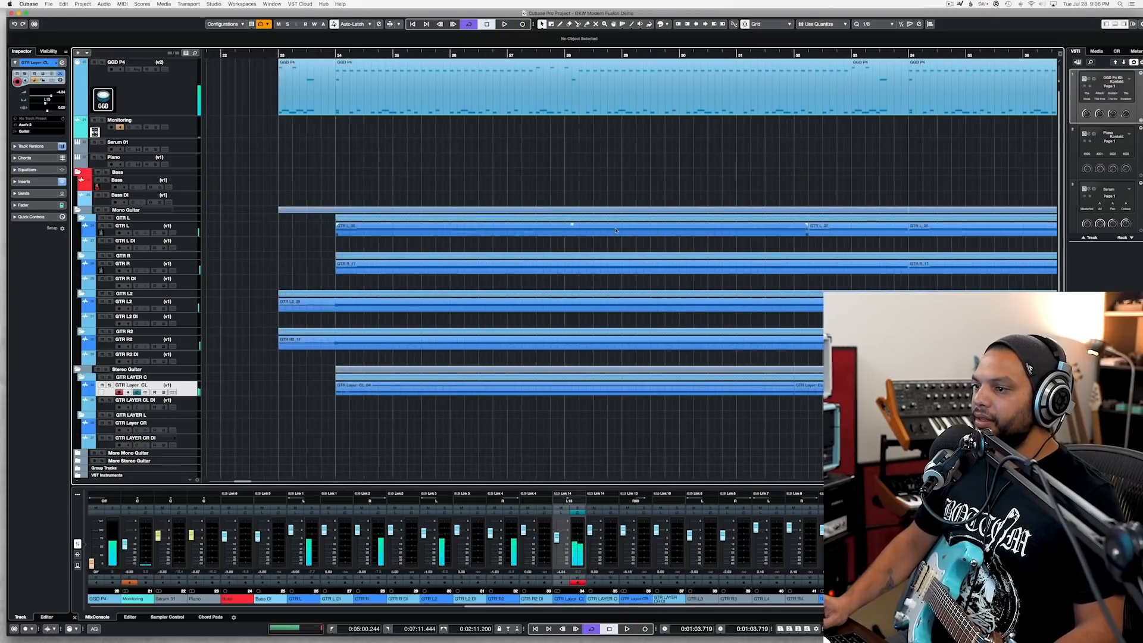
# Step: Play the layered section from its beginning at bar 24 to check all the guitars together
pyautogui.click(330, 54)
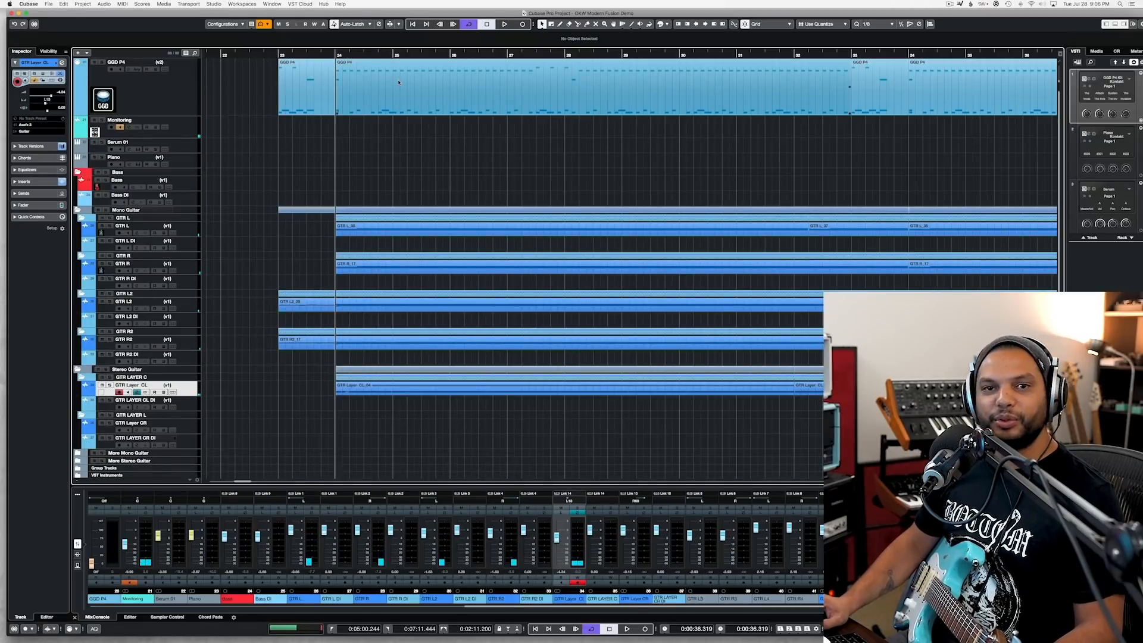
pyautogui.press('space')
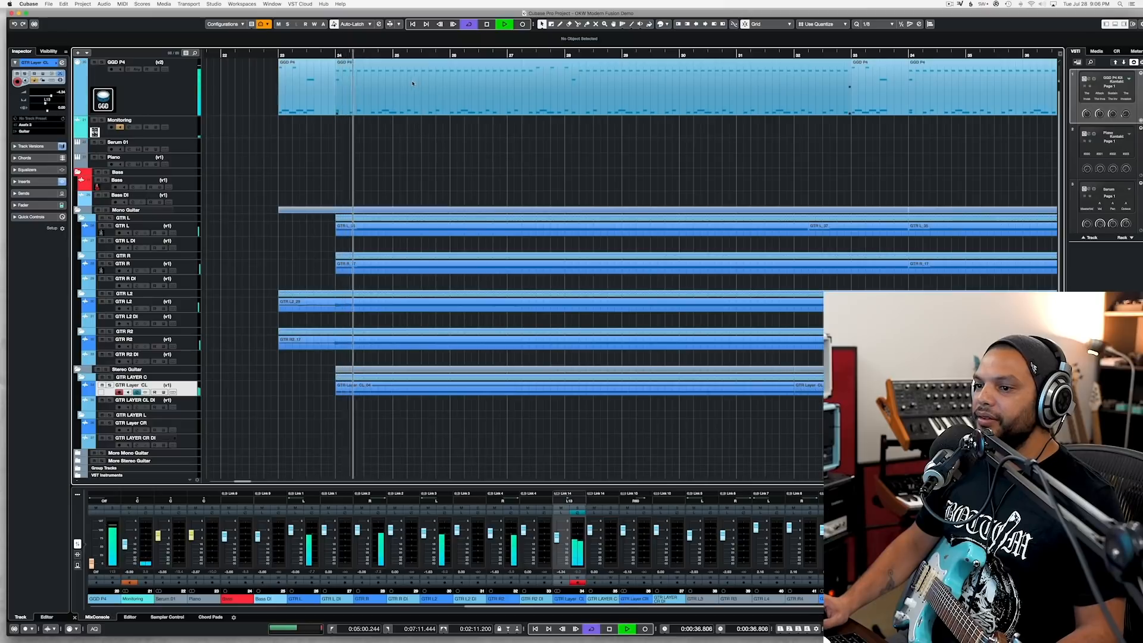
pyautogui.press('g')
pyautogui.press('g')
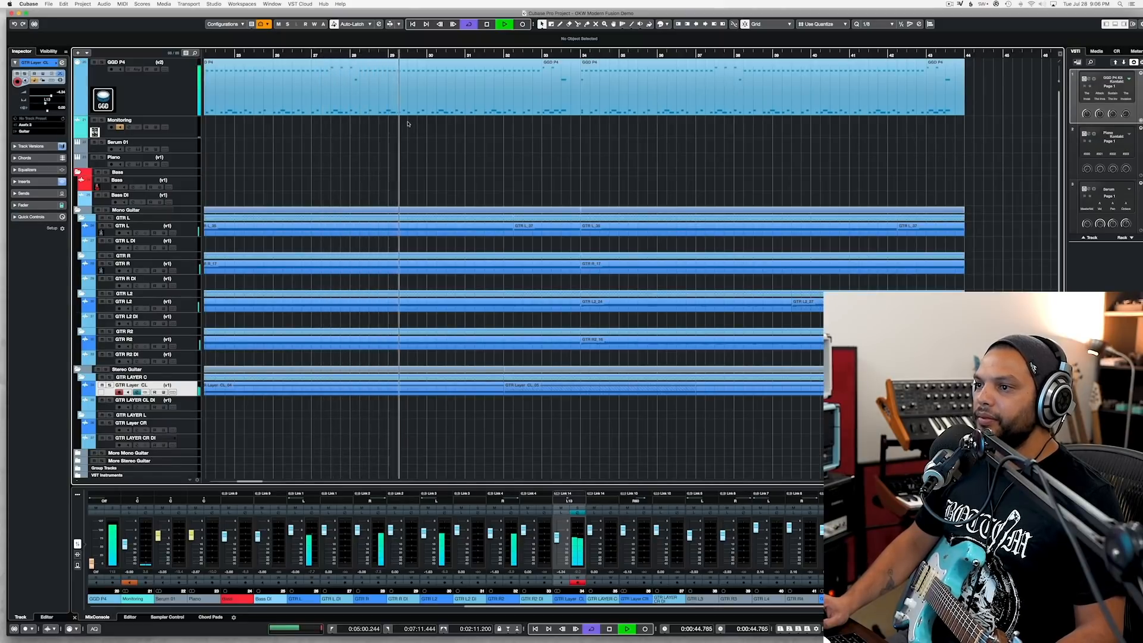
pyautogui.press('space')
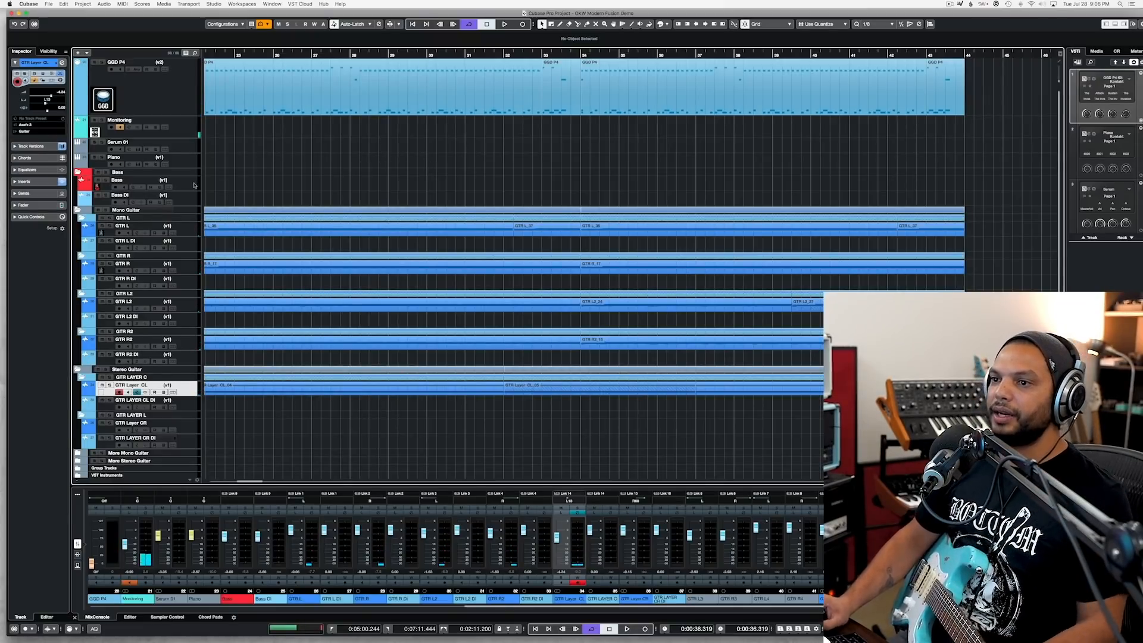
# Step: Place the Song 14 Groove 01 pattern from the GGD Modern Fusion MIDI pack on the GGD P4 track at bar 45
pyautogui.click(182, 102)
pyautogui.hscroll(5, 699, 94)
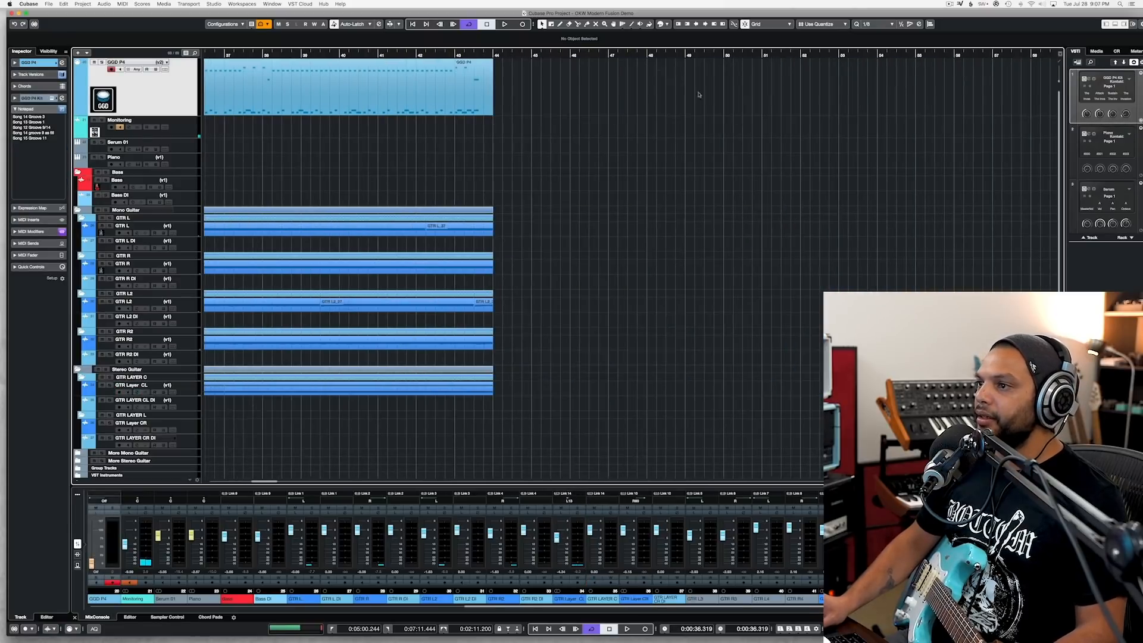
pyautogui.click(534, 55)
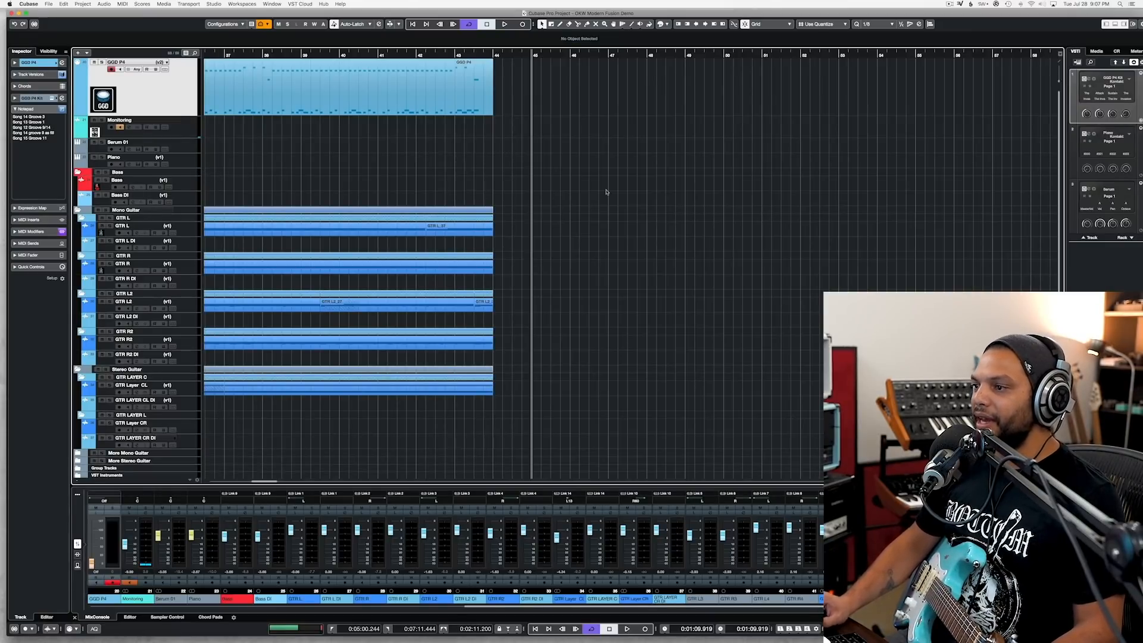
pyautogui.press('F11')
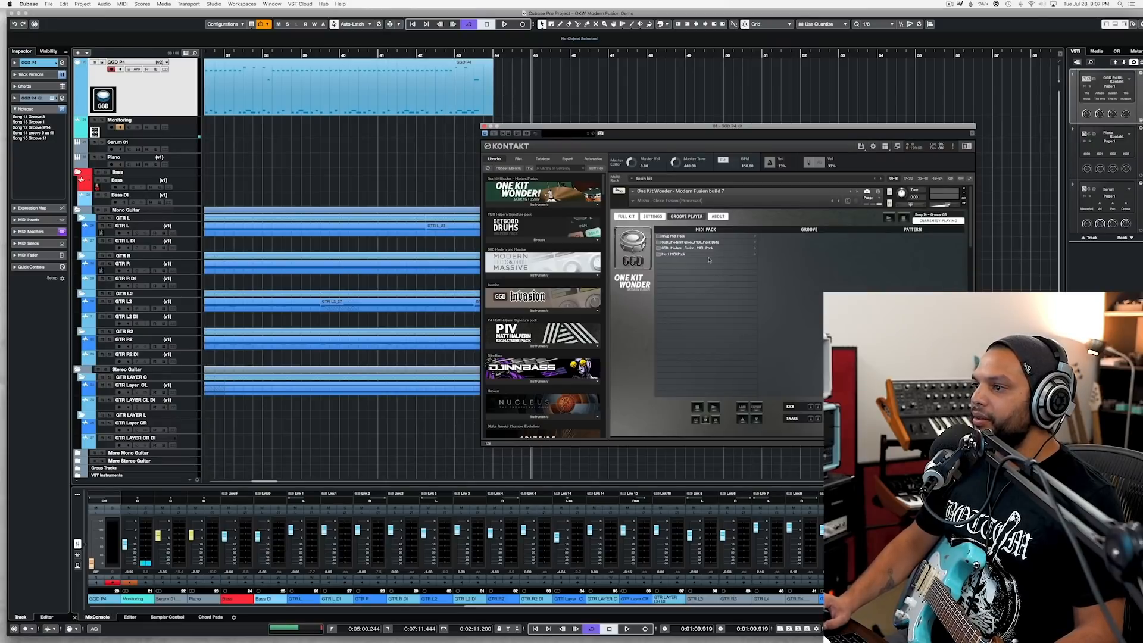
pyautogui.click(703, 249)
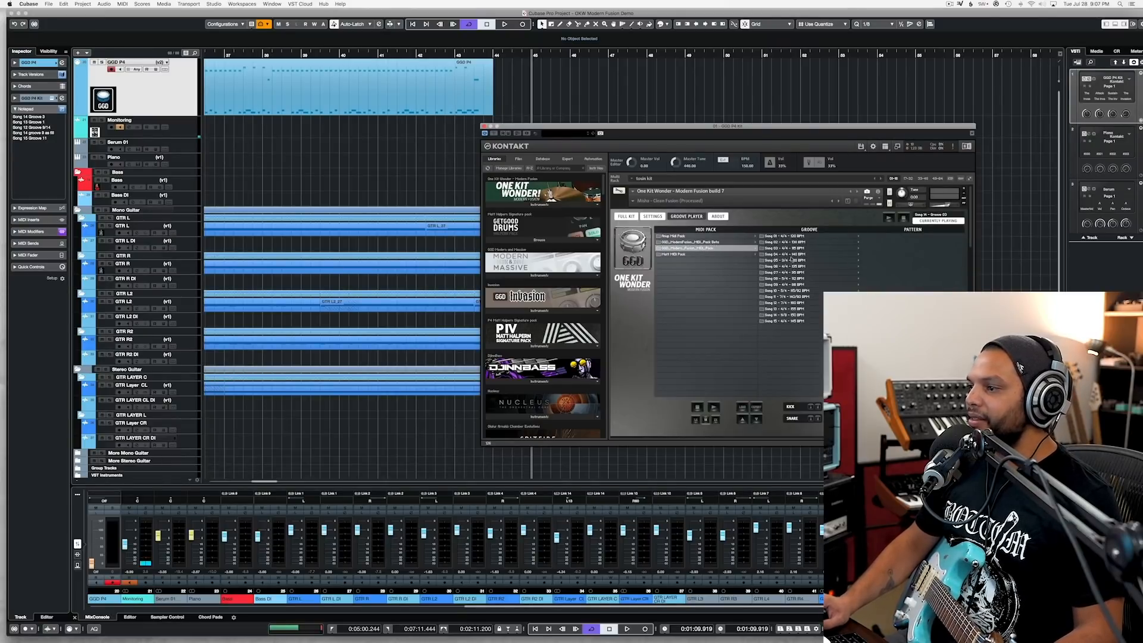
pyautogui.click(785, 308)
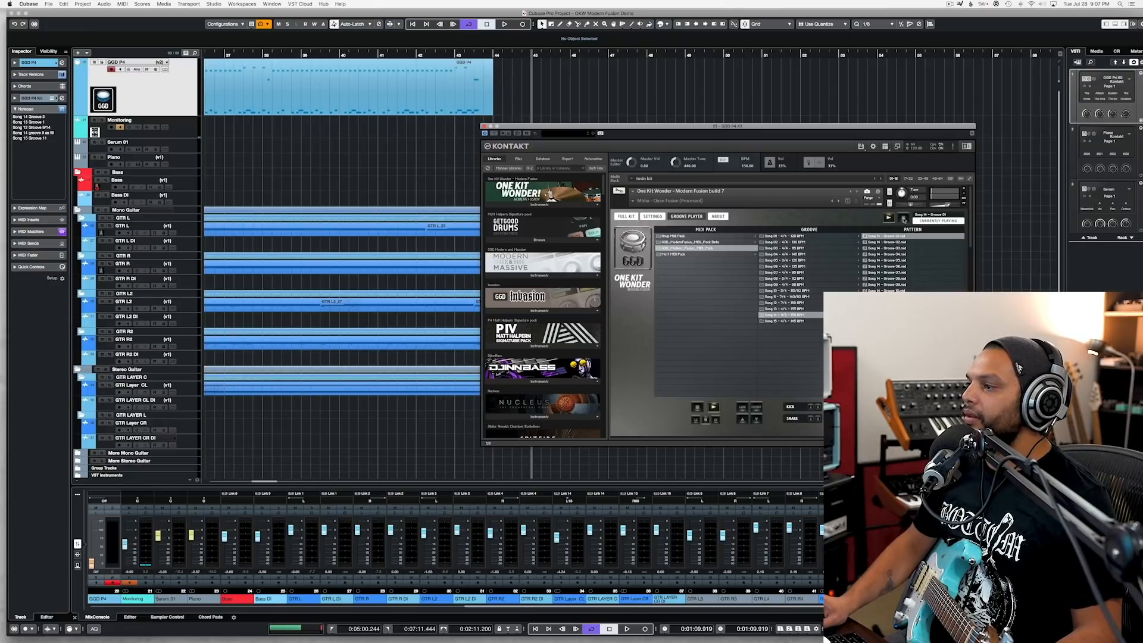
pyautogui.moveTo(578, 97); pyautogui.dragTo(534, 95)
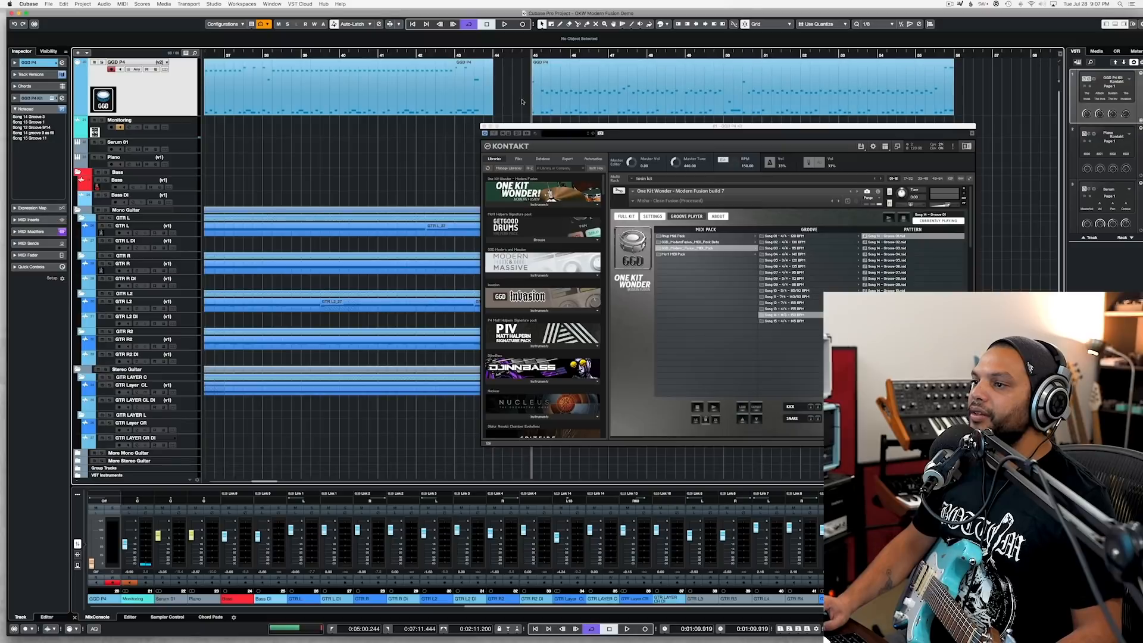
pyautogui.click(554, 90)
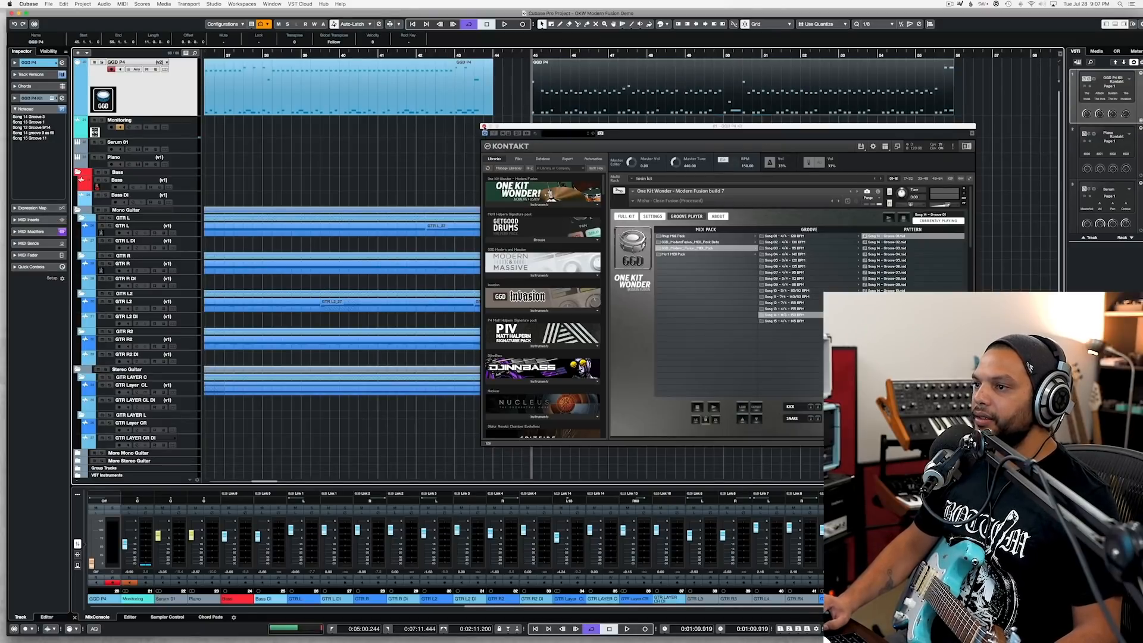
pyautogui.click(485, 127)
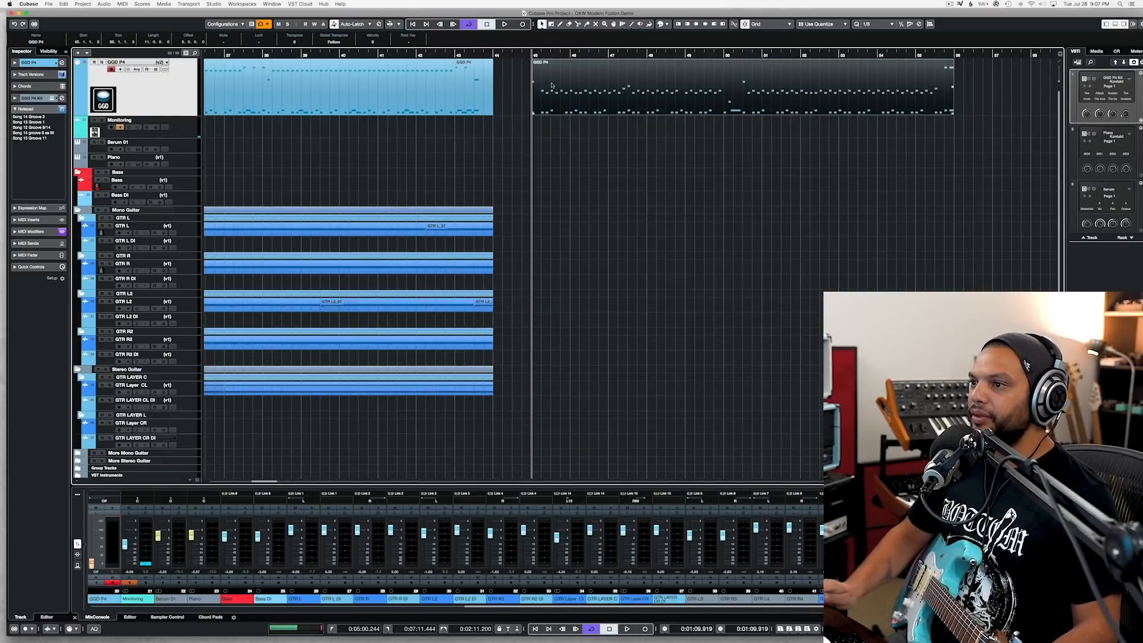
# Step: Examine and audition the notes of the new GGD P4 groove in the Key Editor, and close the editor
pyautogui.doubleClick(552, 86)
pyautogui.press('super+a')
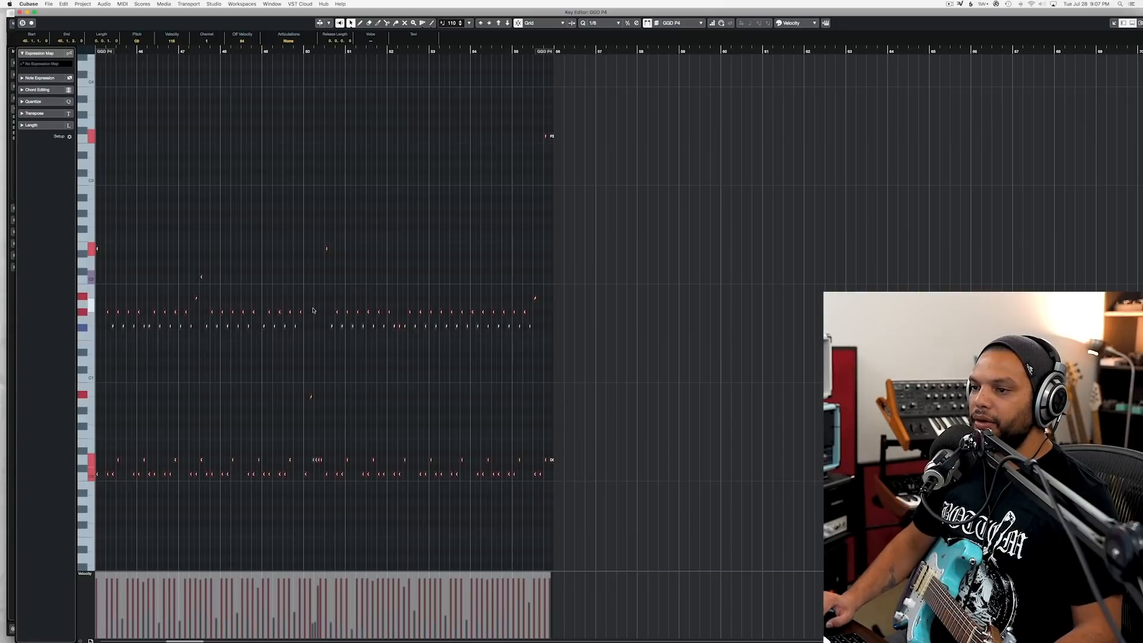
pyautogui.press('space')
pyautogui.hscroll(-5, 316, 311)
pyautogui.scroll(5, 448, 322)
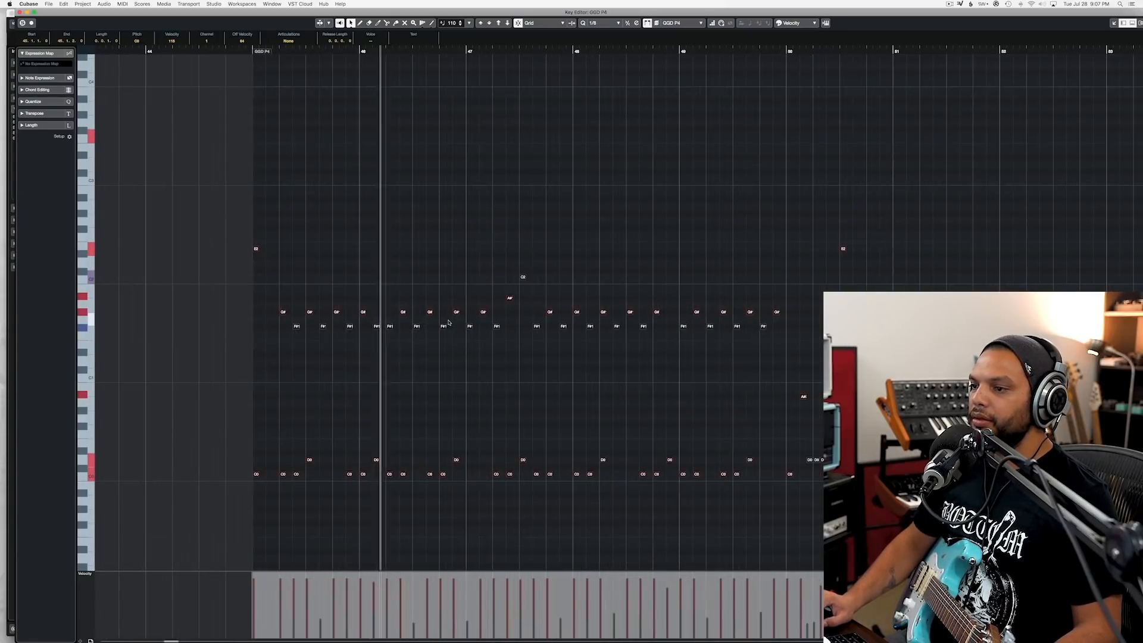
pyautogui.moveTo(307, 311); pyautogui.dragTo(310, 310)
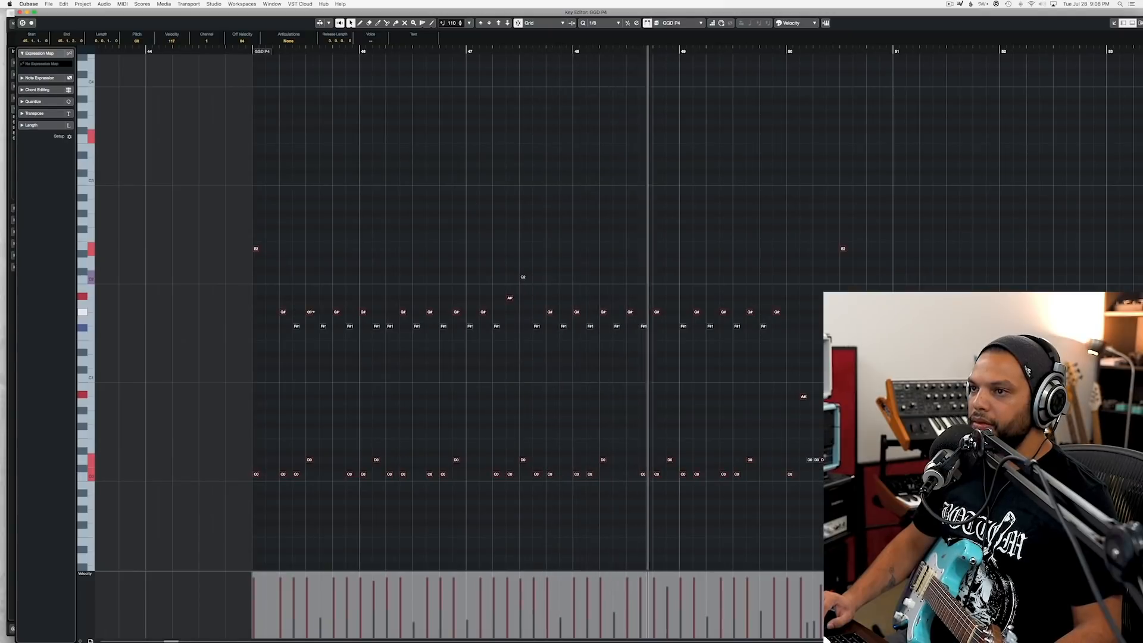
pyautogui.press('space')
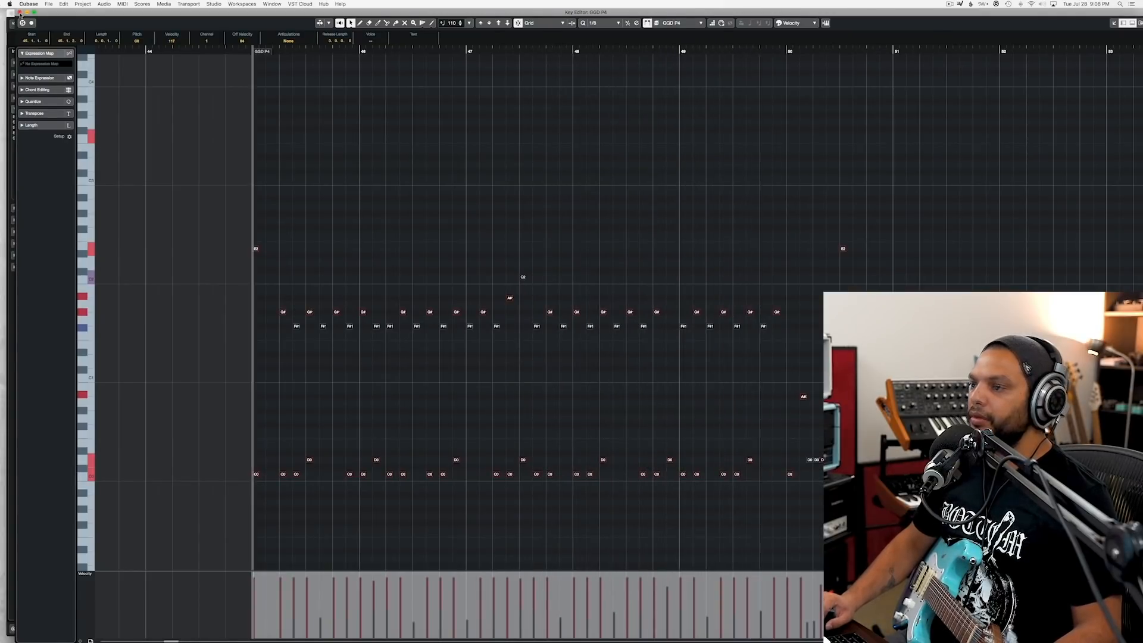
pyautogui.click(20, 11)
# Step: Move the new GGD P4 groove to bar 44, directly after the previous part, and play the transition from bar 43
pyautogui.moveTo(602, 89); pyautogui.dragTo(538, 90)
pyautogui.click(405, 55)
pyautogui.press('space')
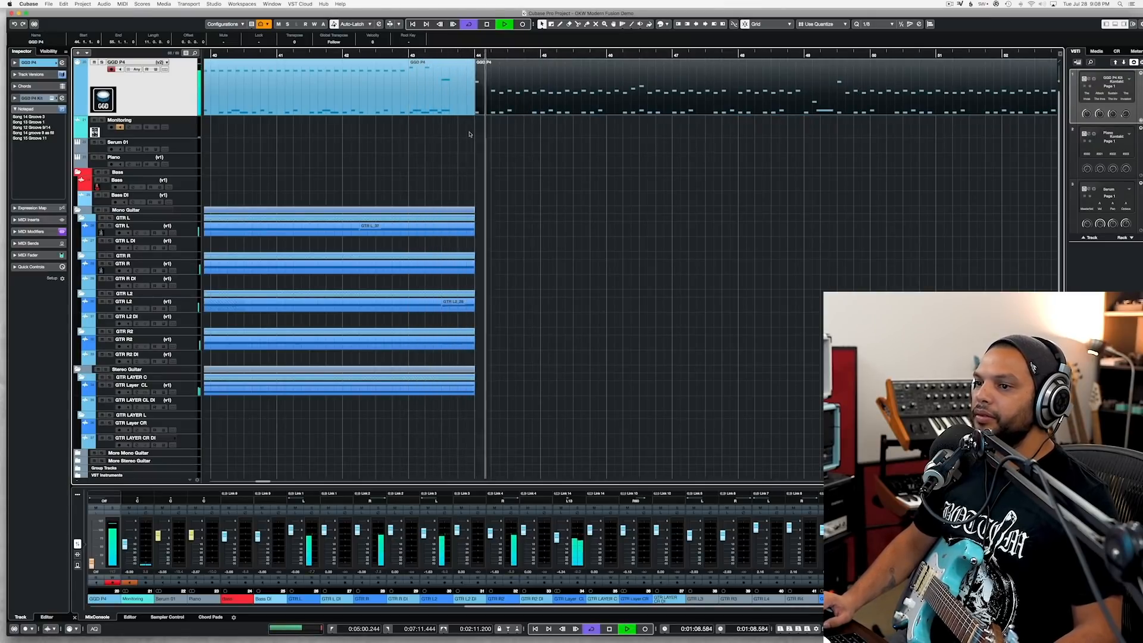
pyautogui.press('space')
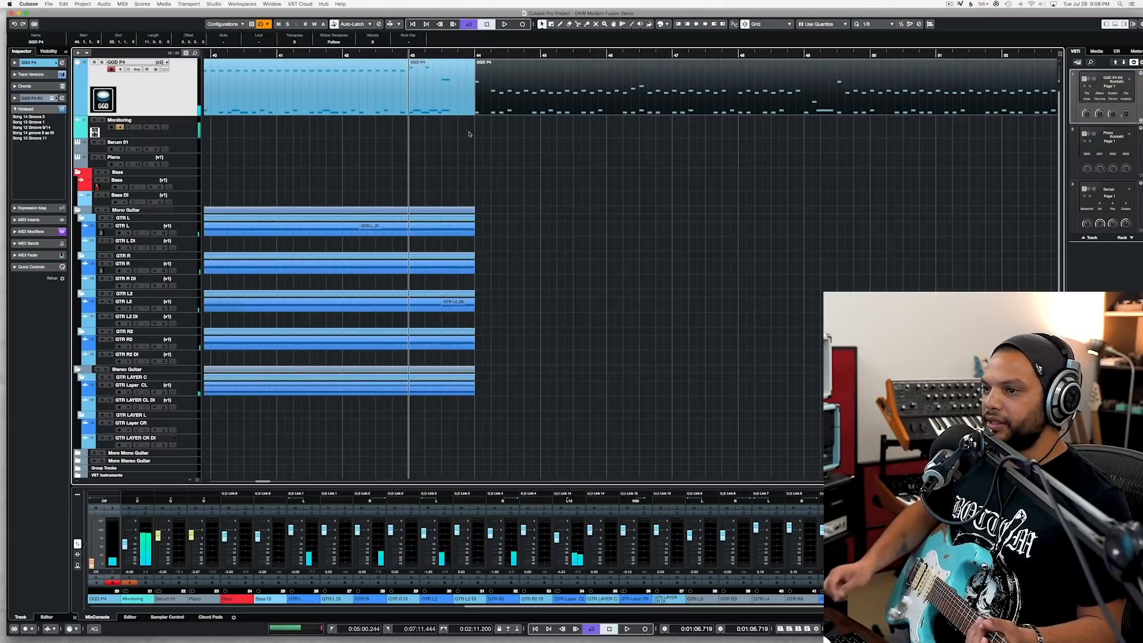
# Step: Switch to Axe-Edit III, load preset 067 Pushed Clean Moreest, and return to the Cubase project
pyautogui.moveTo(1, 149)
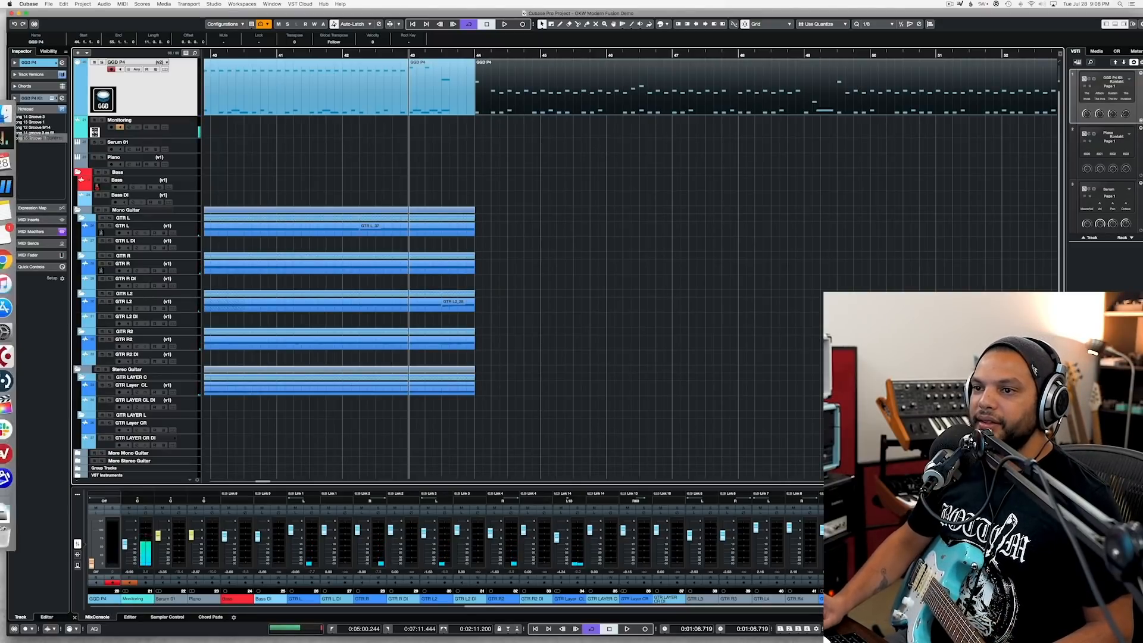
pyautogui.click(15, 187)
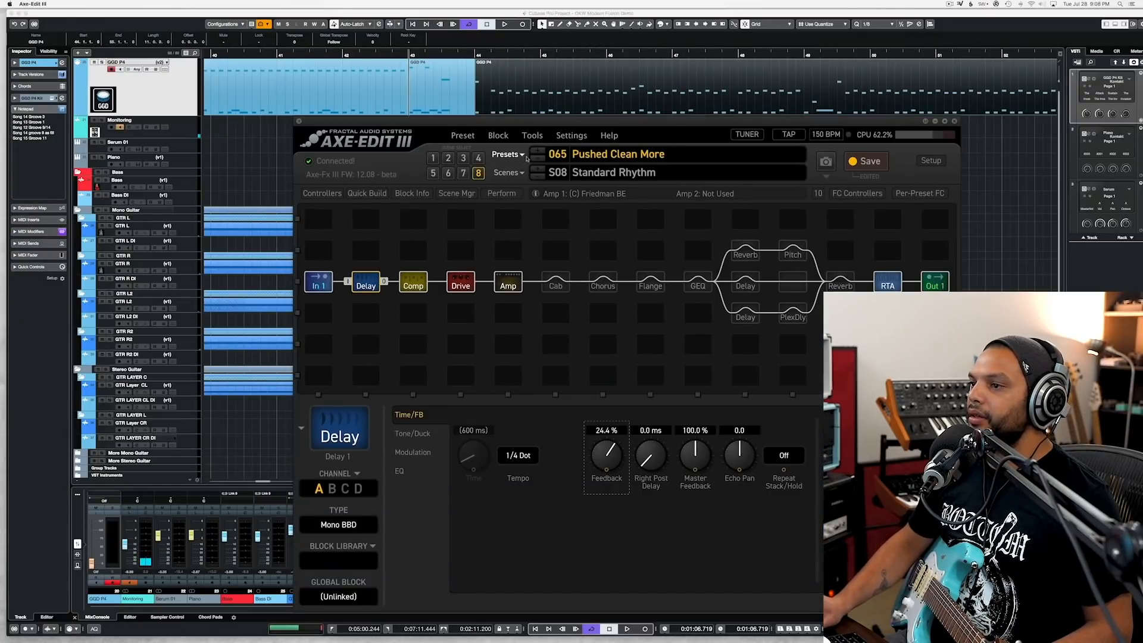
pyautogui.click(521, 156)
pyautogui.click(668, 411)
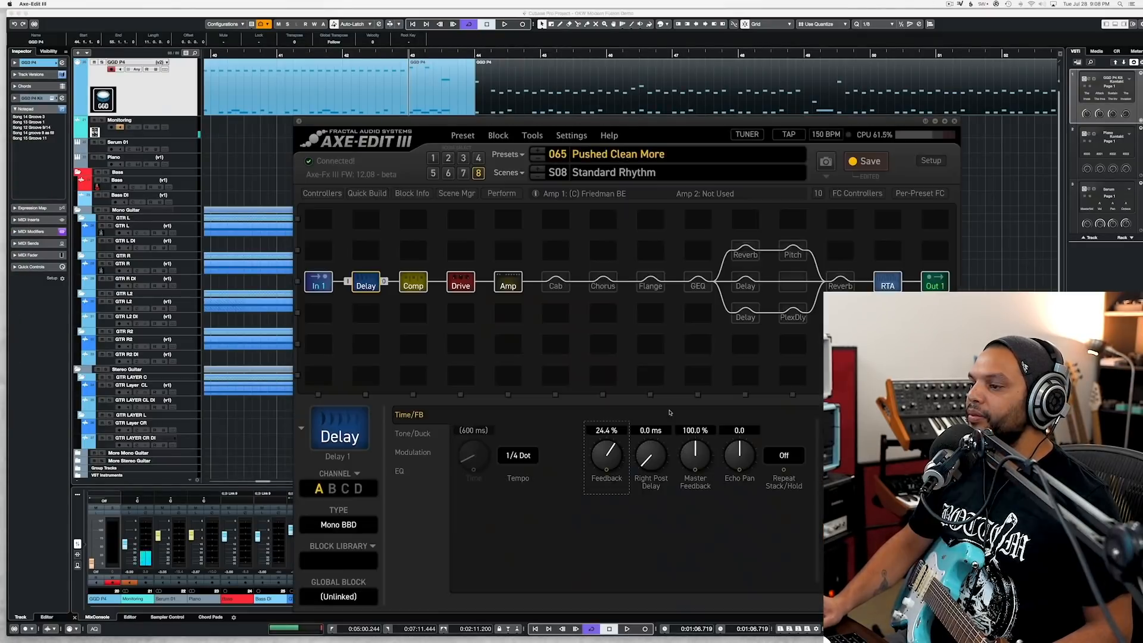
pyautogui.click(990, 257)
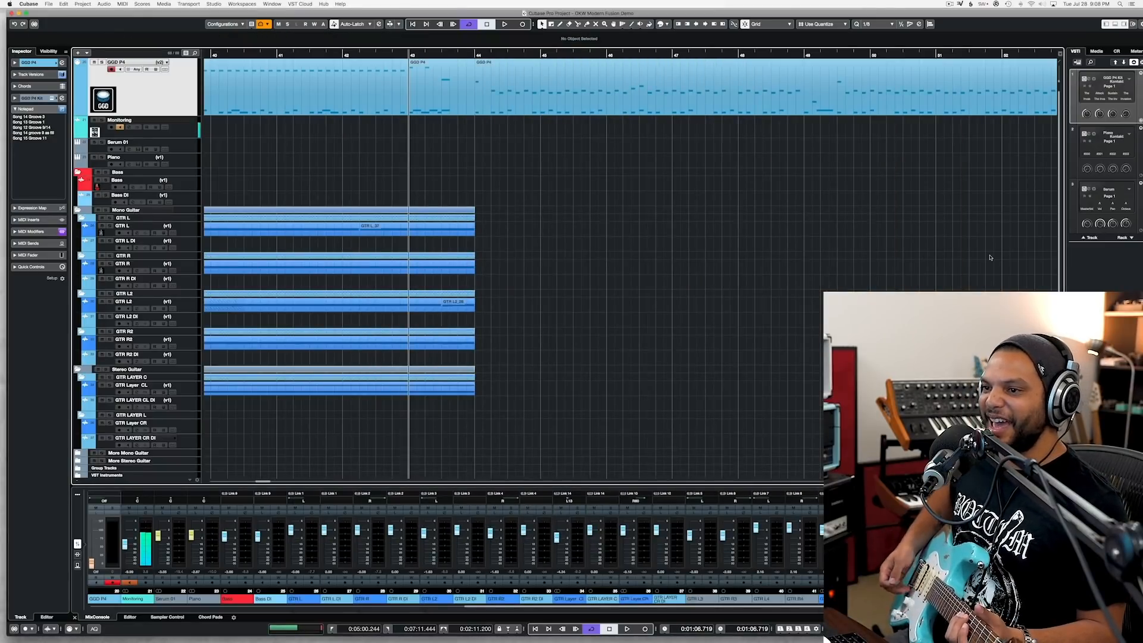
# Step: Review the Pitch block of the 067 Pushed Clean Moreest preset in Axe-Edit III and return to the Cubase project
pyautogui.moveTo(15, 186)
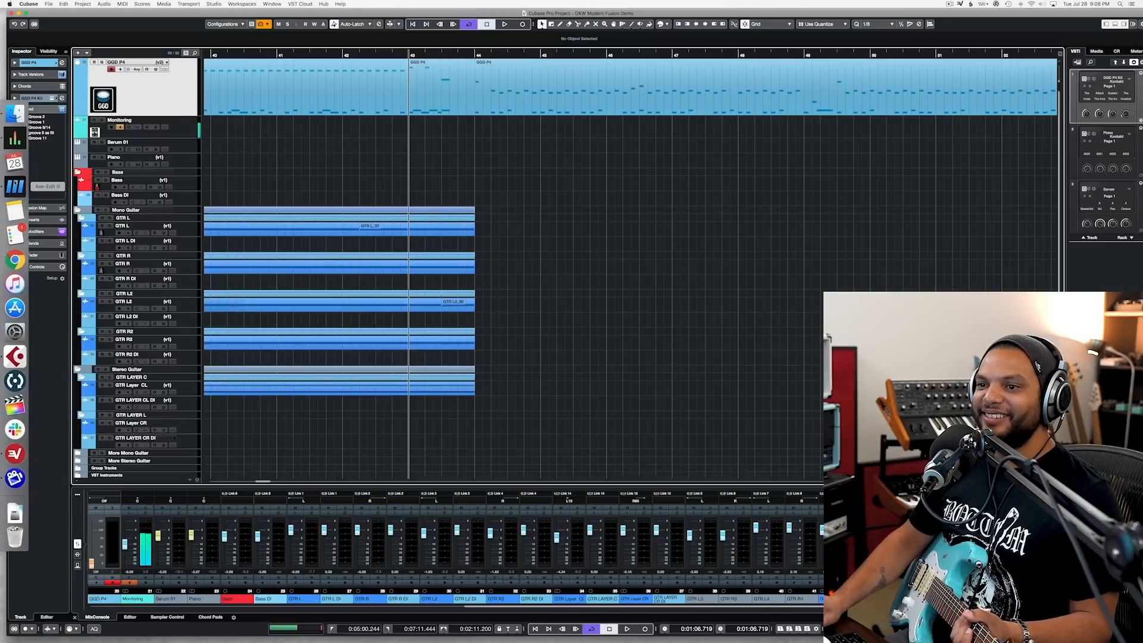
pyautogui.click(15, 185)
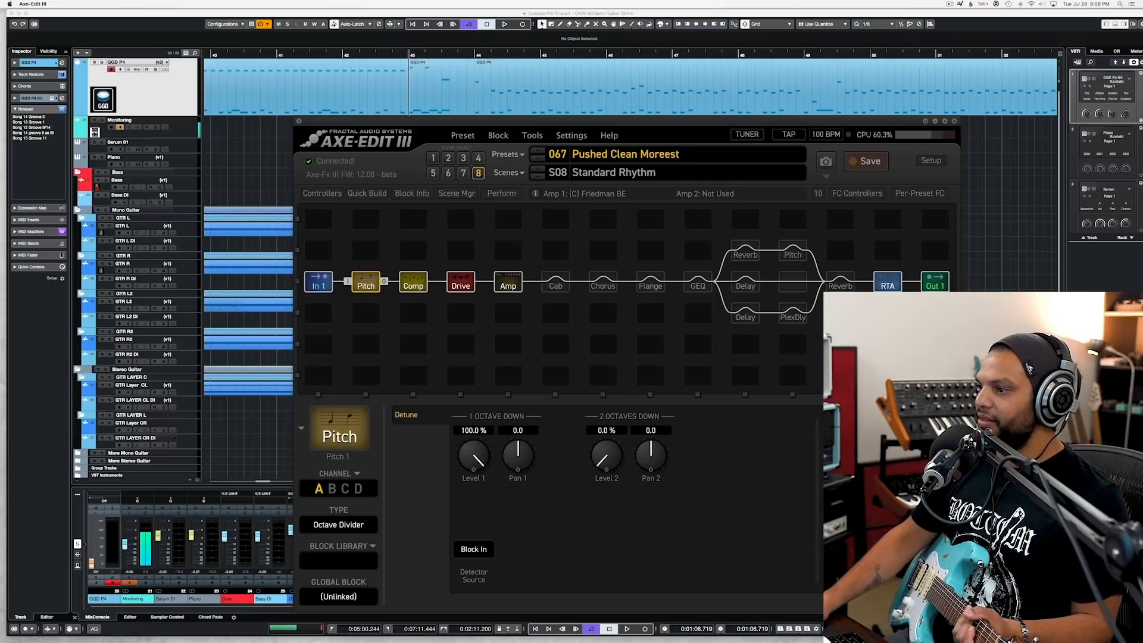
pyautogui.press('super+Tab')
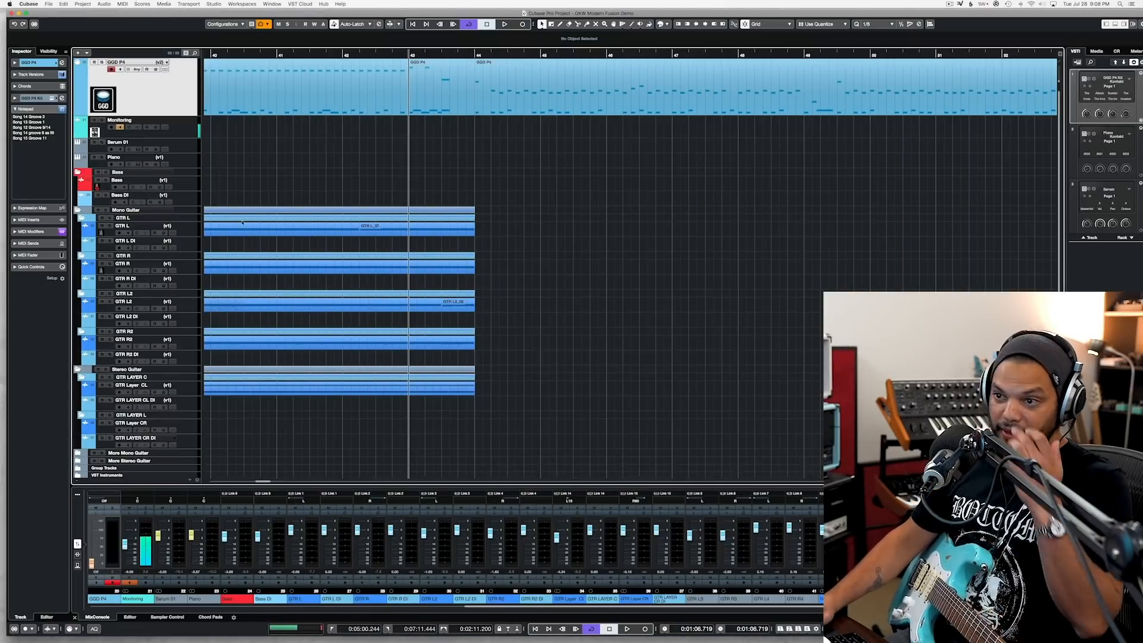
# Step: Record a guitar take on the GTR L track from bar 43 to about bar 50
pyautogui.click(194, 234)
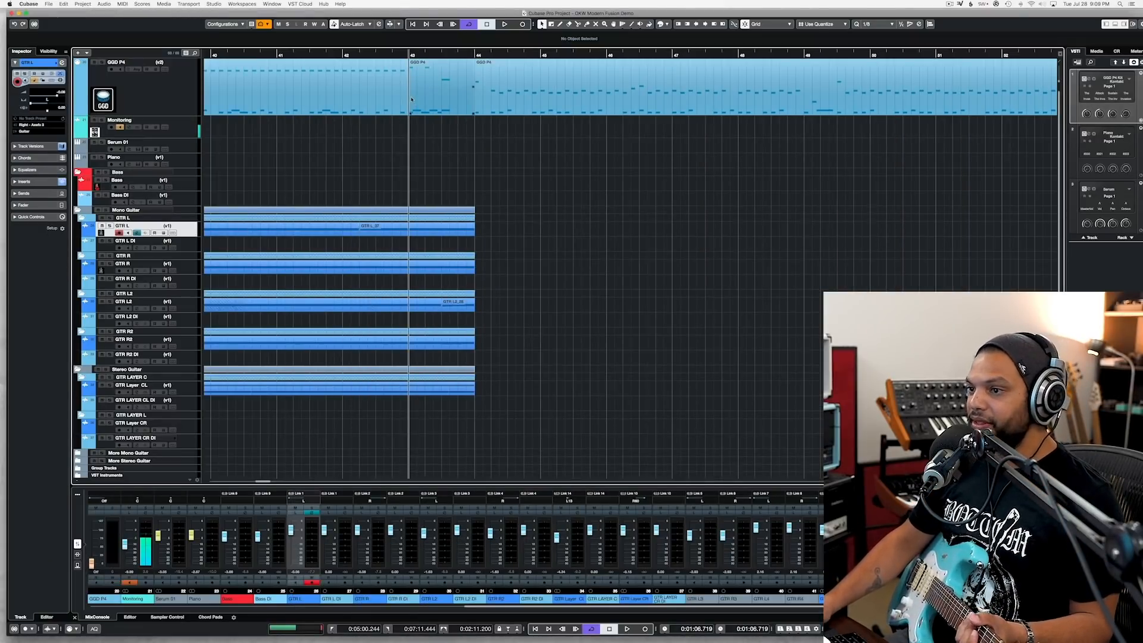
pyautogui.press('KP_Multiply')
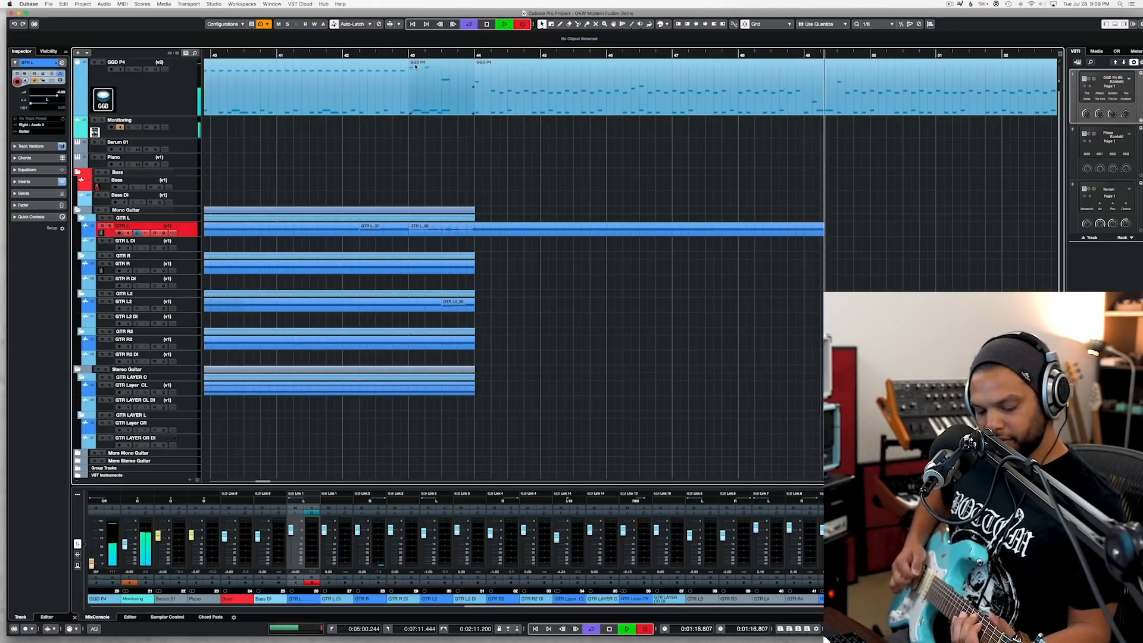
pyautogui.press('space')
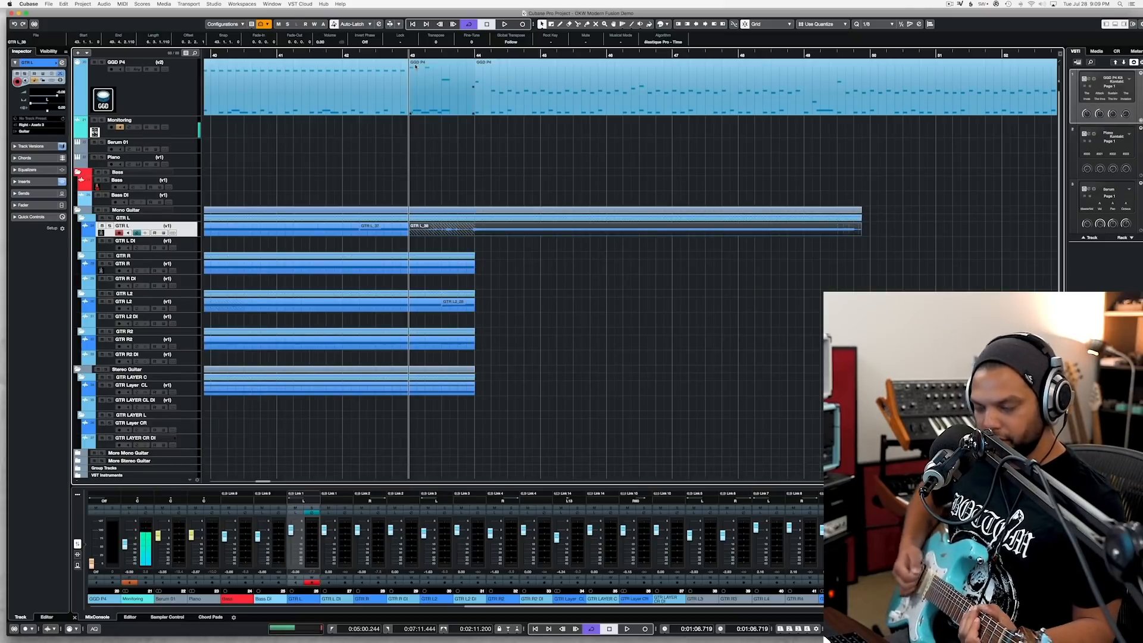
# Step: Punch in a second guitar take on GTR L, starting playback from the middle of bar 47
pyautogui.doubleClick(705, 55)
pyautogui.press('KP_Multiply')
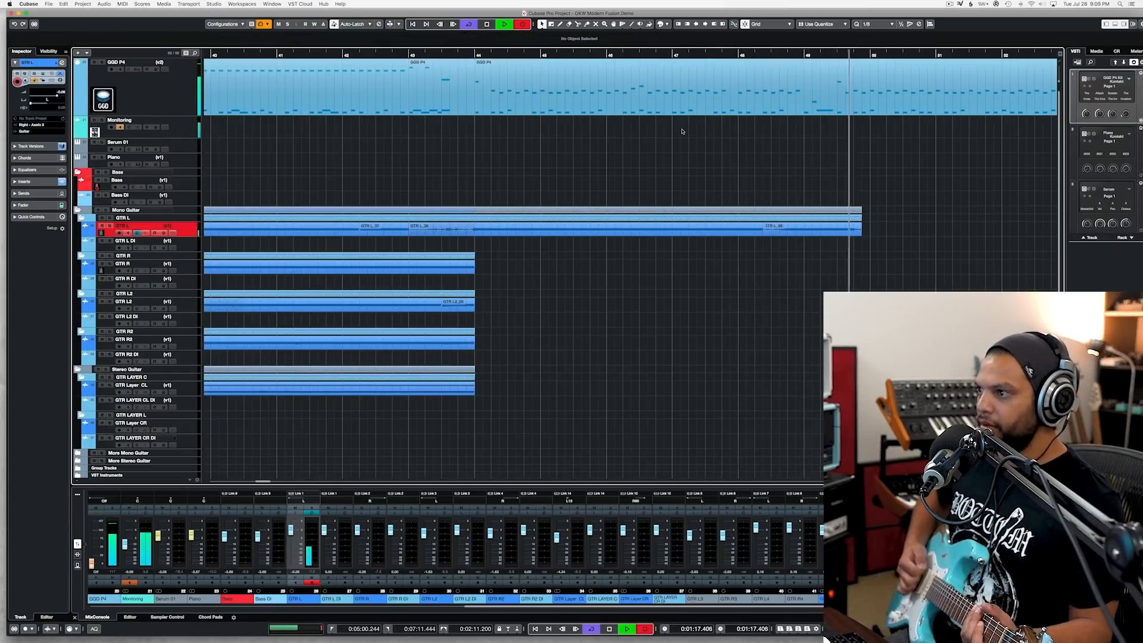
pyautogui.press('space')
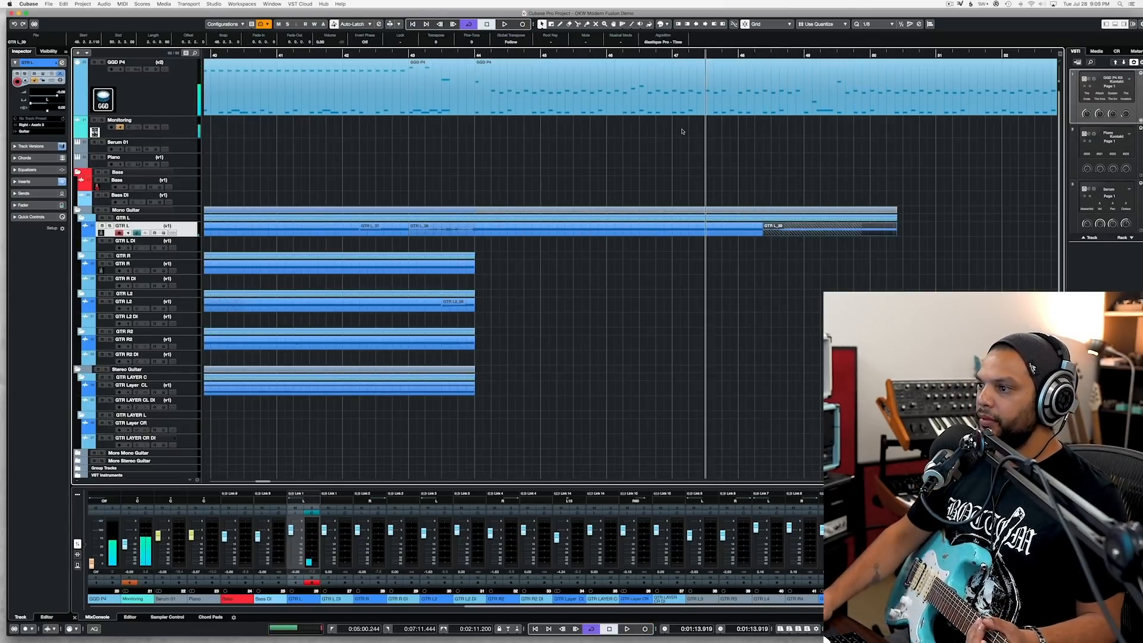
# Step: Trim the GTR L punch-in to run from bar 49 to mid-bar 49, and start the main take at bar 44
pyautogui.moveTo(767, 235); pyautogui.dragTo(781, 238)
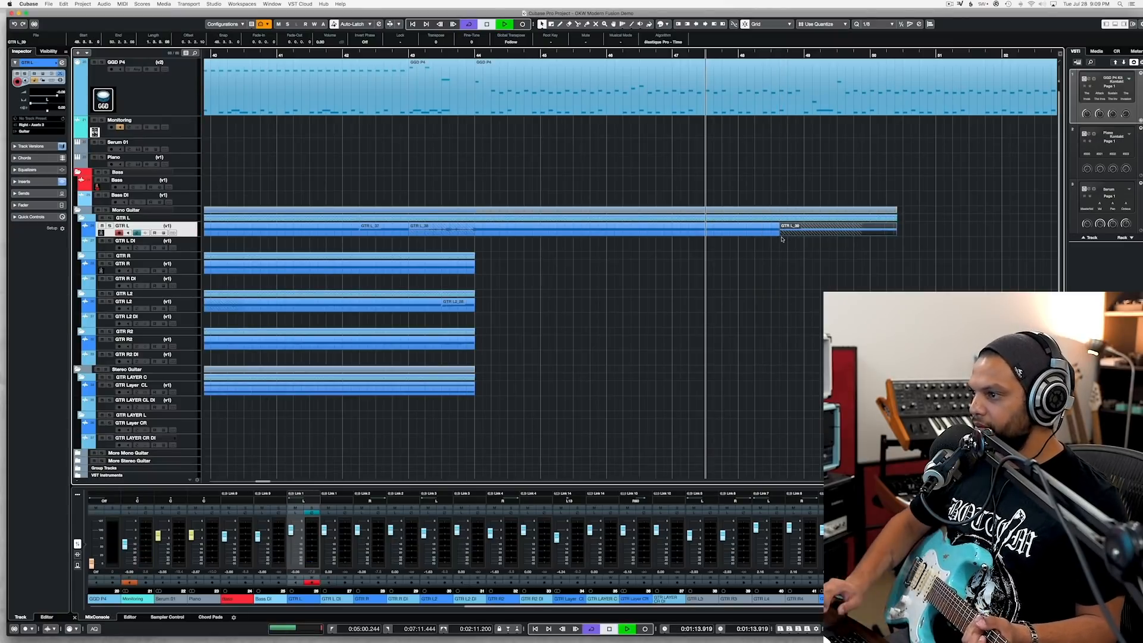
pyautogui.press('space')
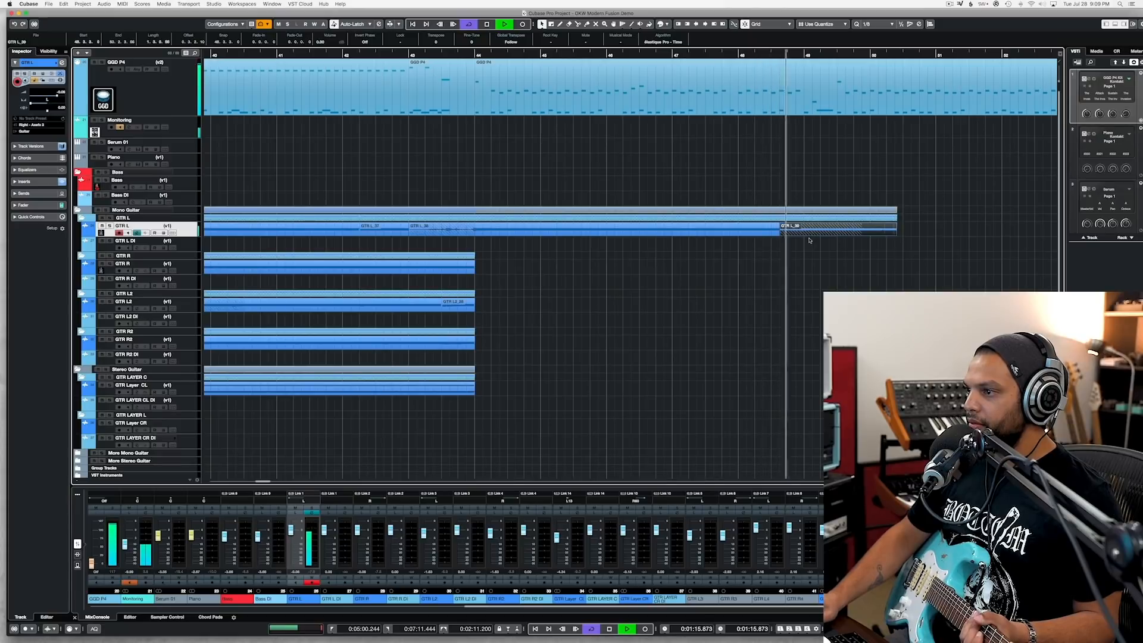
pyautogui.moveTo(781, 236); pyautogui.dragTo(805, 236)
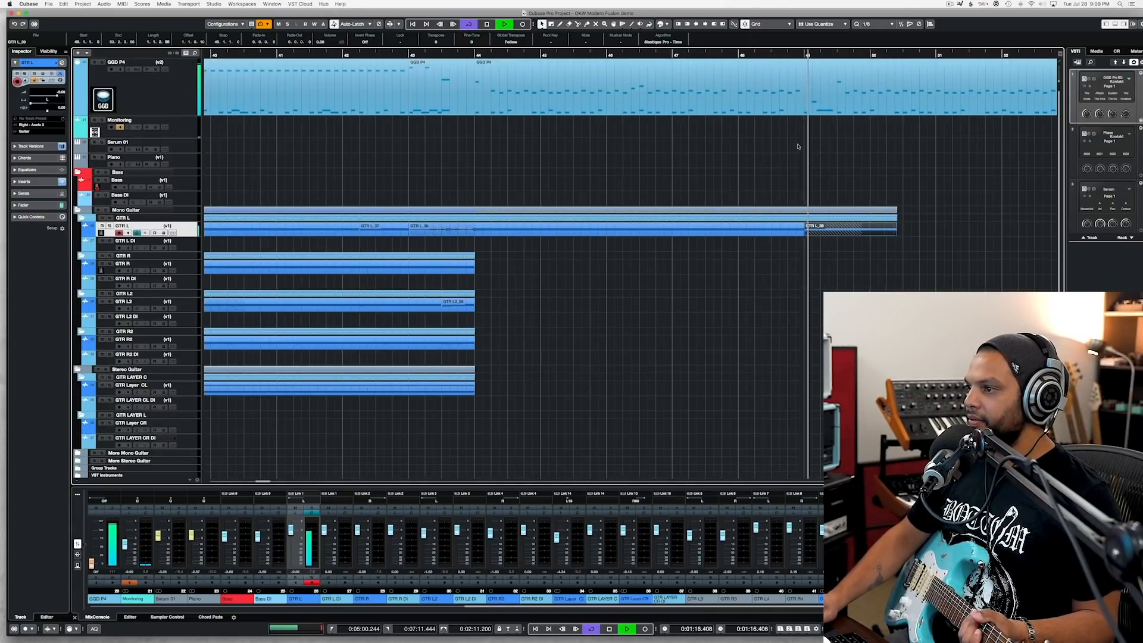
pyautogui.moveTo(857, 233); pyautogui.dragTo(837, 239)
pyautogui.press('space')
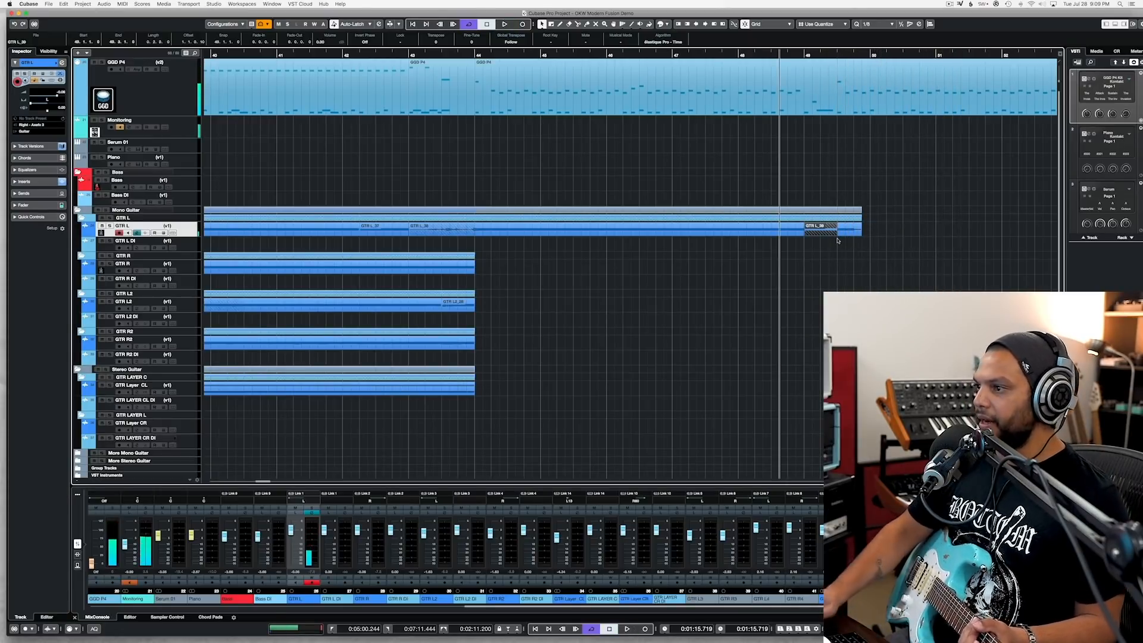
pyautogui.moveTo(804, 237); pyautogui.dragTo(467, 234)
pyautogui.hotkey('ctrl', 'z')
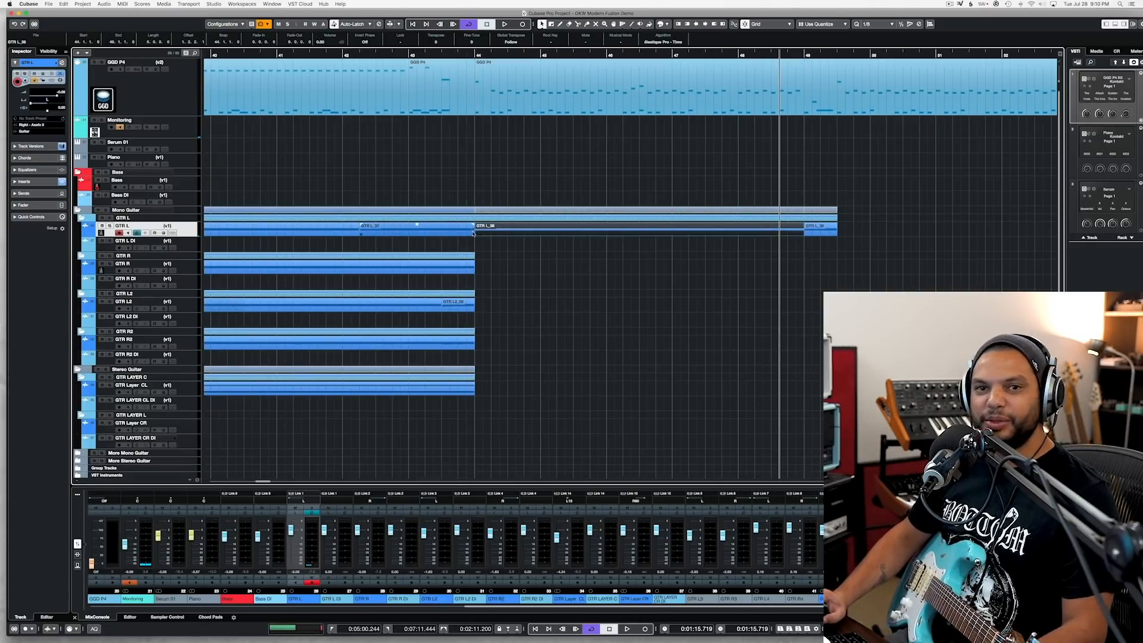
# Step: Set the playhead to bar 43 and arm the GTR R track for recording
pyautogui.click(409, 54)
pyautogui.click(186, 264)
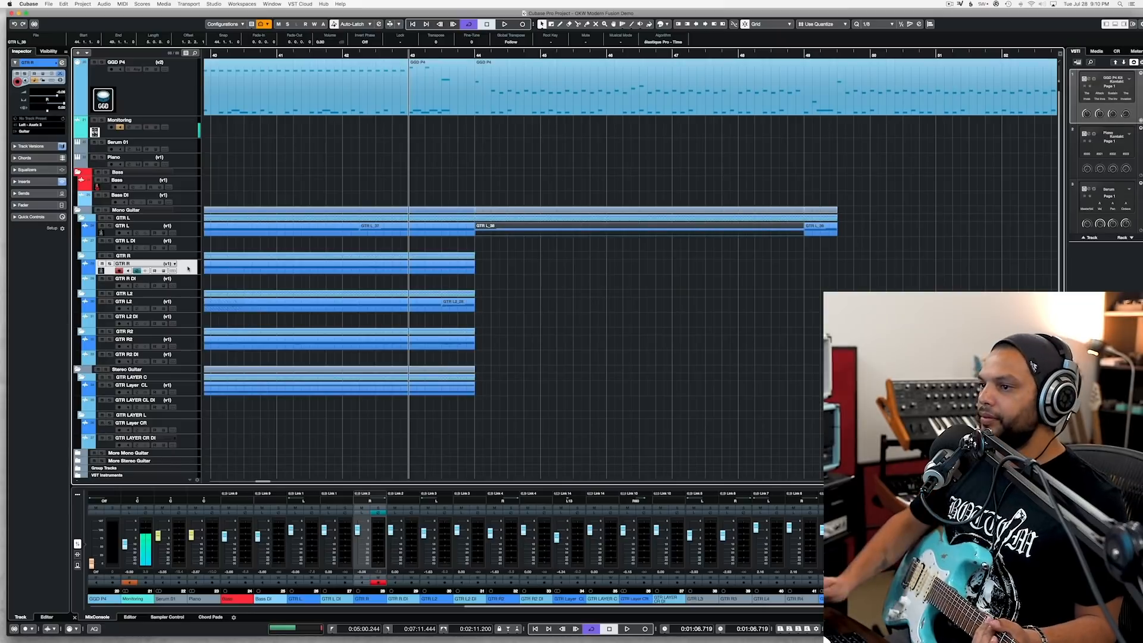
pyautogui.press('KP_Multiply')
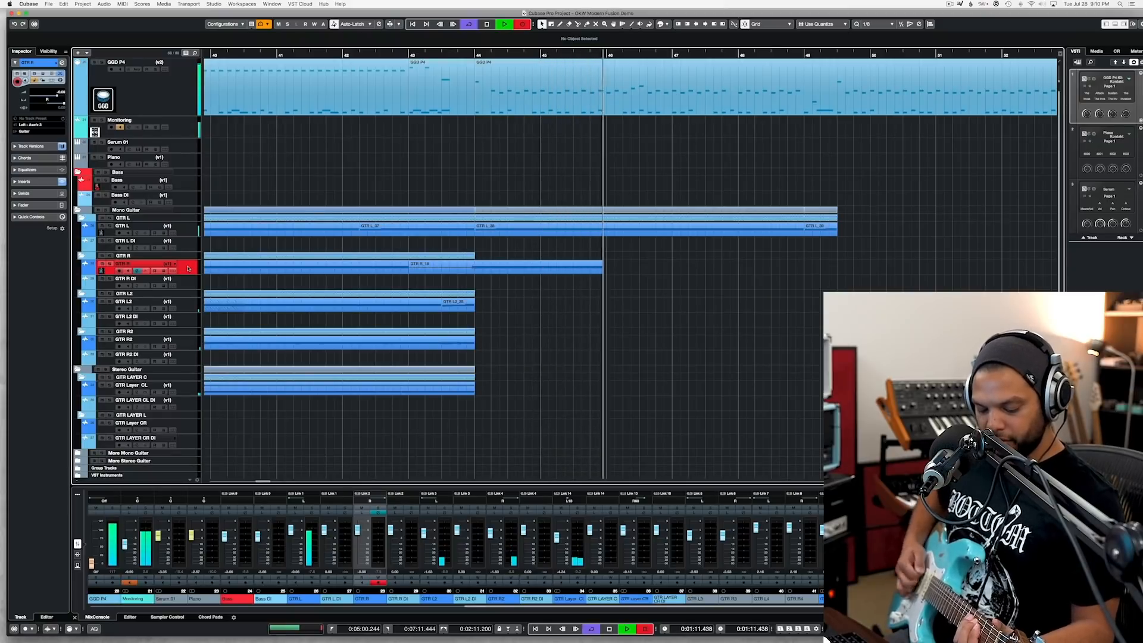
pyautogui.press('space')
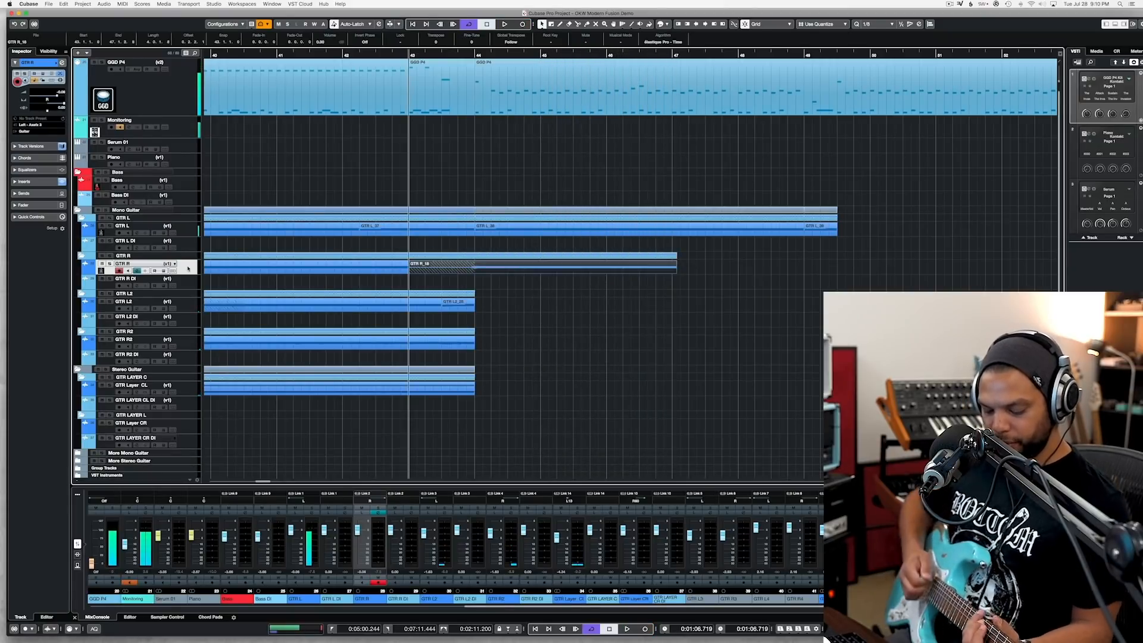
pyautogui.press('Delete')
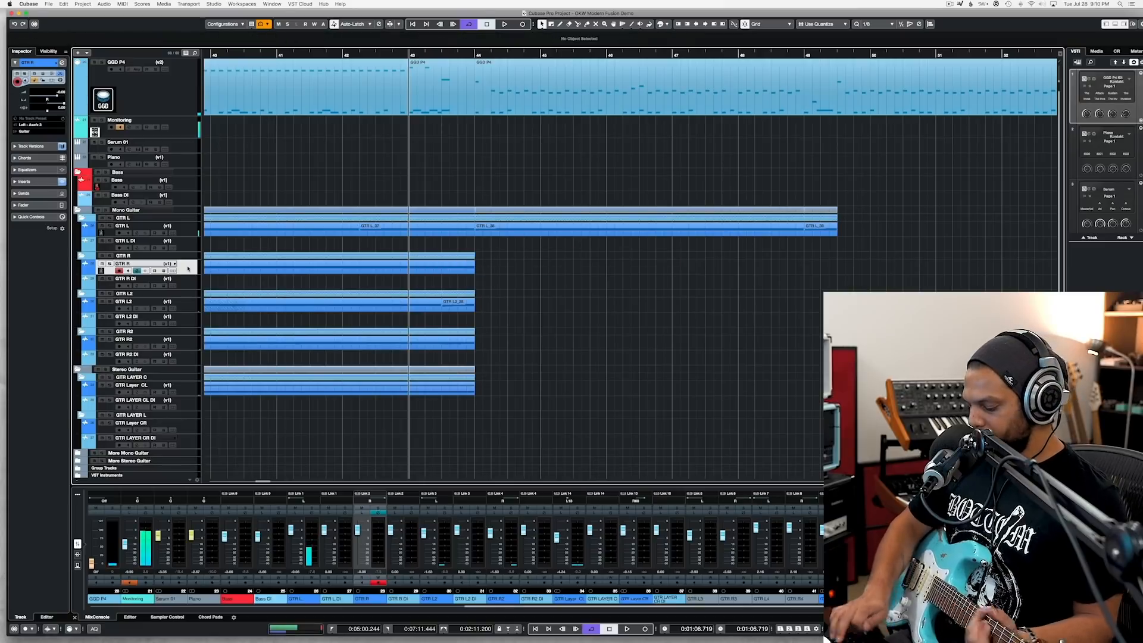
# Step: Record a guitar take on GTR R from bar 43 and trim it to run from bar 44 to mid-bar 49
pyautogui.press('KP_Multiply')
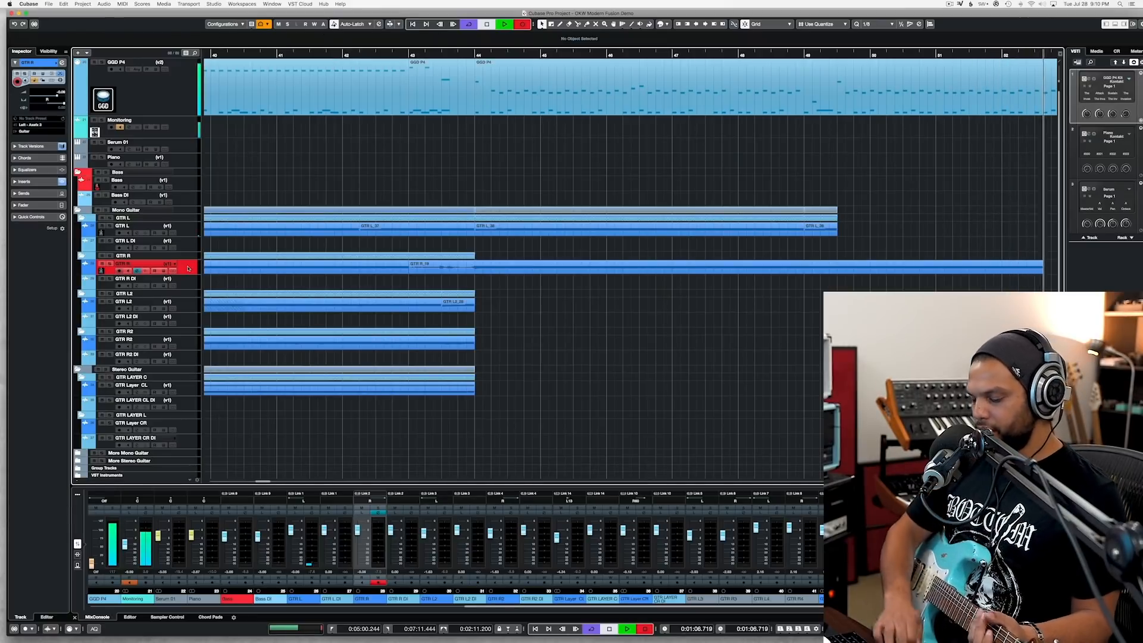
pyautogui.press('space')
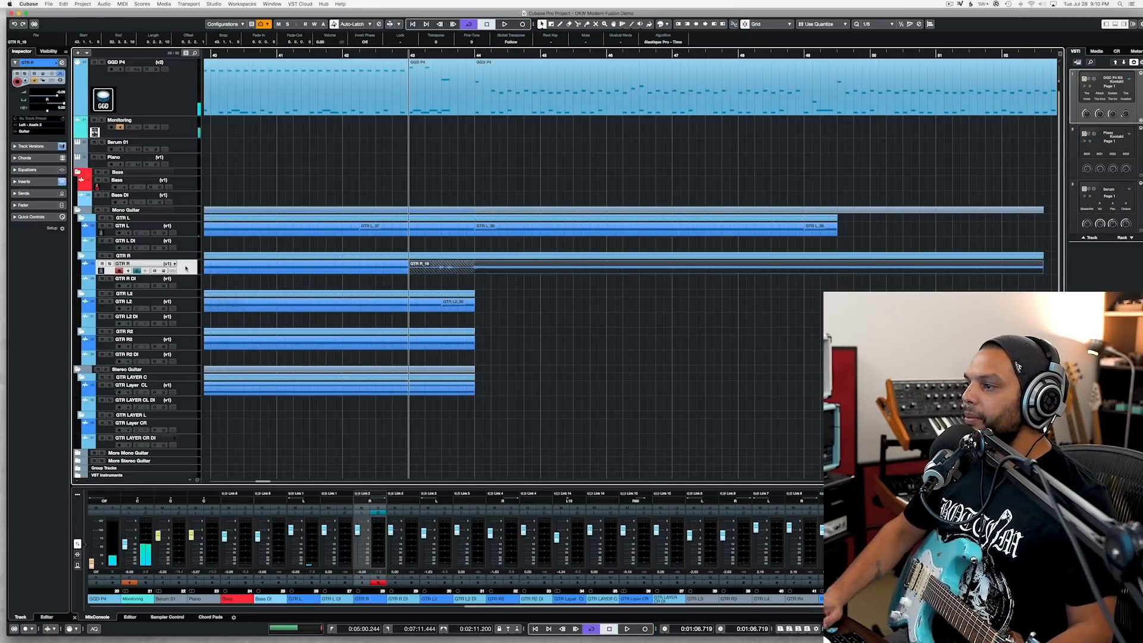
pyautogui.keyDown('alt'); pyautogui.click(838, 270); pyautogui.keyUp('alt')
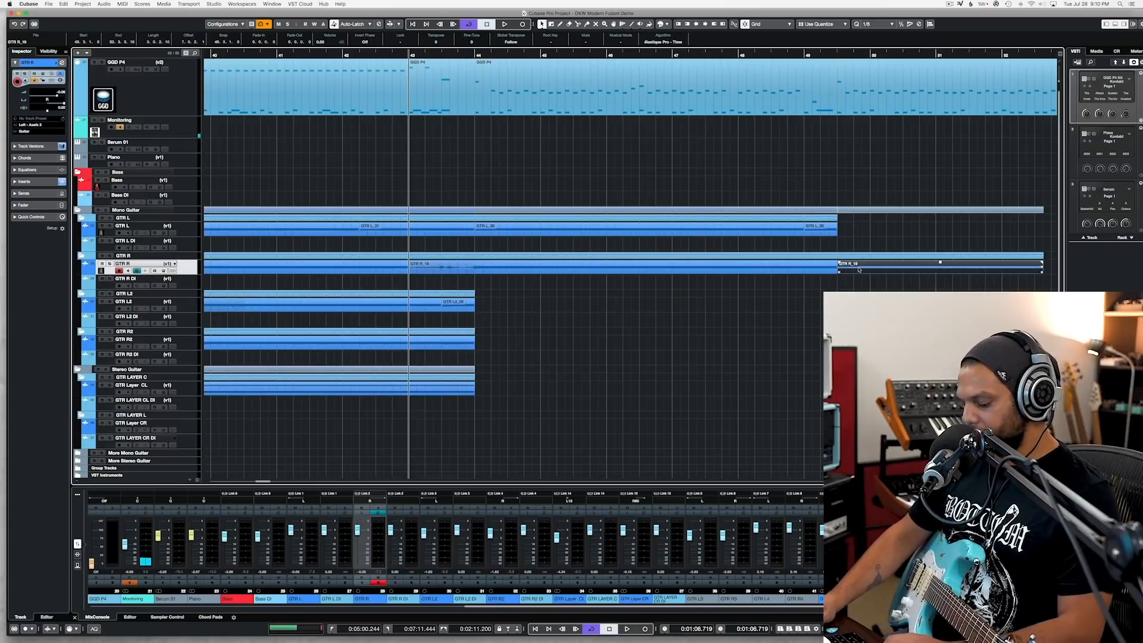
pyautogui.press('Delete')
pyautogui.keyDown('alt'); pyautogui.click(475, 271); pyautogui.keyUp('alt')
pyautogui.click(460, 270)
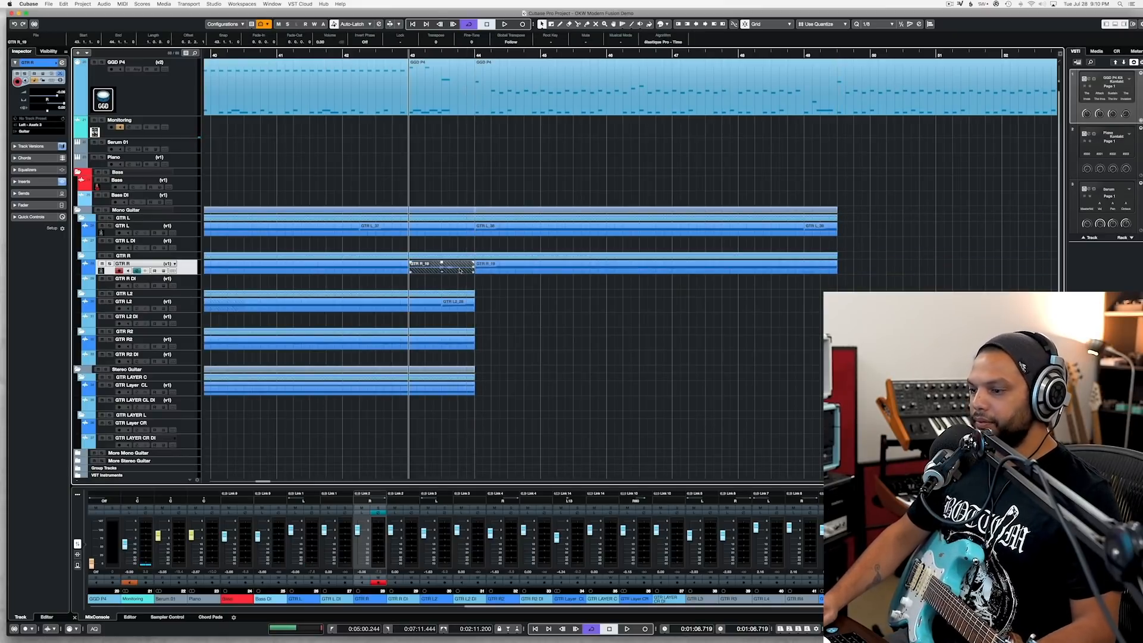
pyautogui.press('Delete')
# Step: Duplicate the GTR L and GTR R clips of the new section directly after themselves, from mid-bar 49
pyautogui.moveTo(582, 300); pyautogui.dragTo(776, 205)
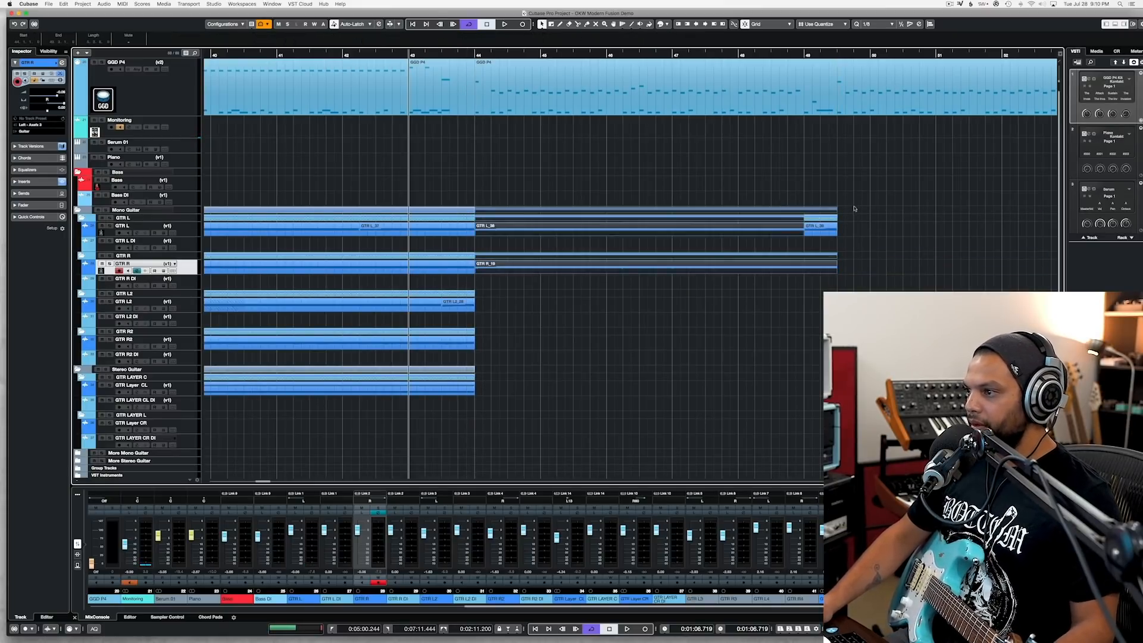
pyautogui.press('super+d')
pyautogui.hscroll(5, 824, 214)
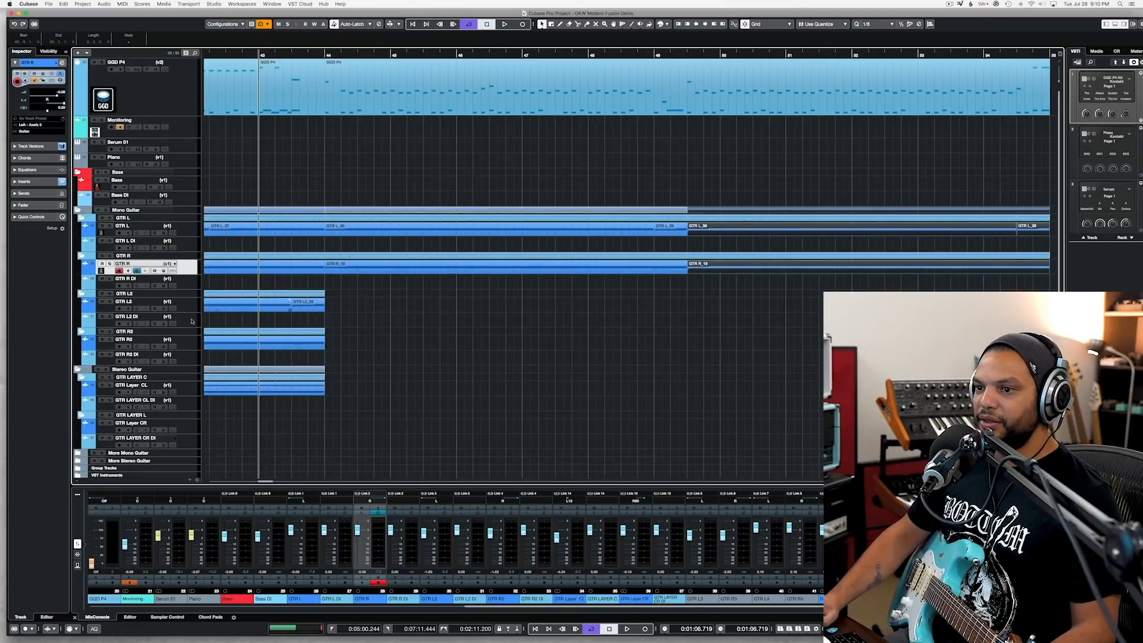
# Step: Record two guitar takes on the GTR L2 track, both from bar 43 to just past bar 50
pyautogui.moveTo(203, 302); pyautogui.dragTo(194, 307)
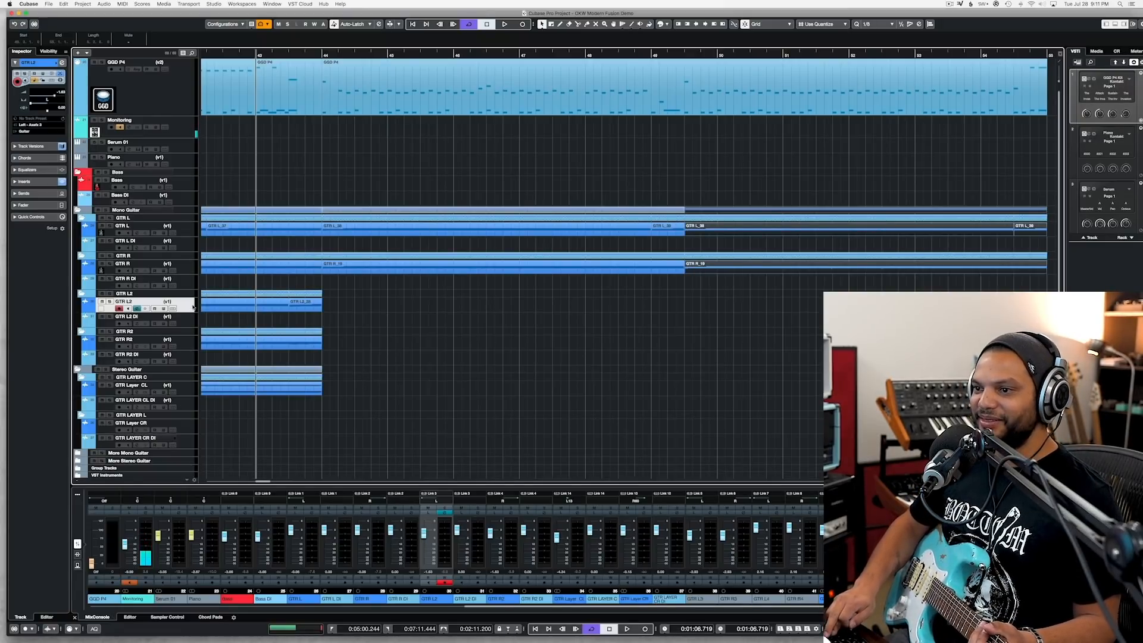
pyautogui.press('KP_Multiply')
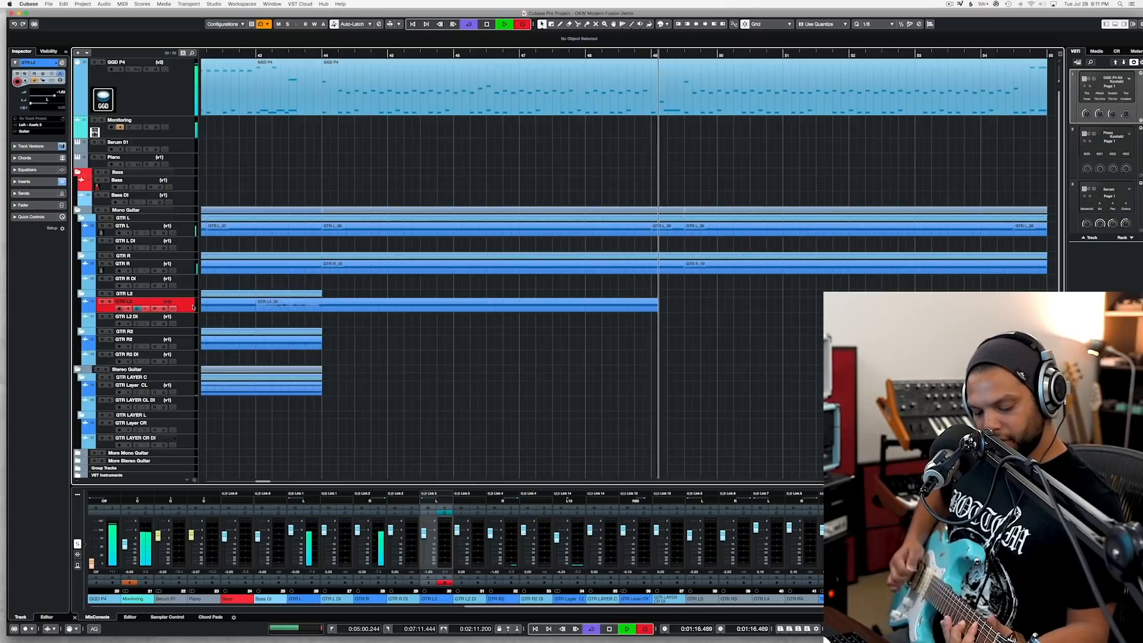
pyautogui.press('space')
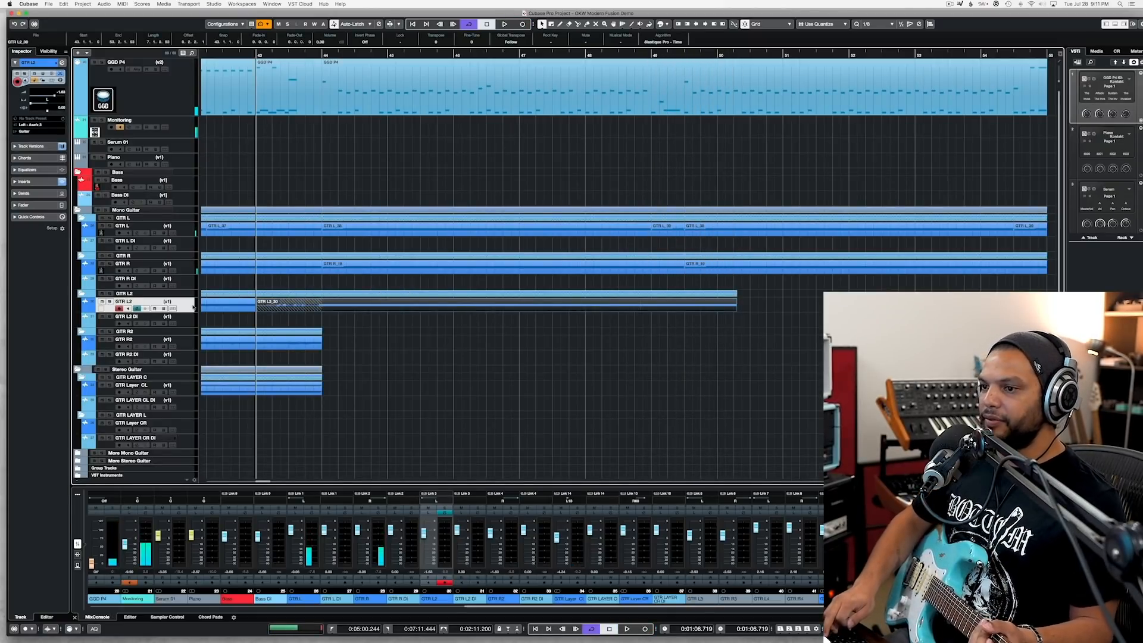
pyautogui.press('KP_Multiply')
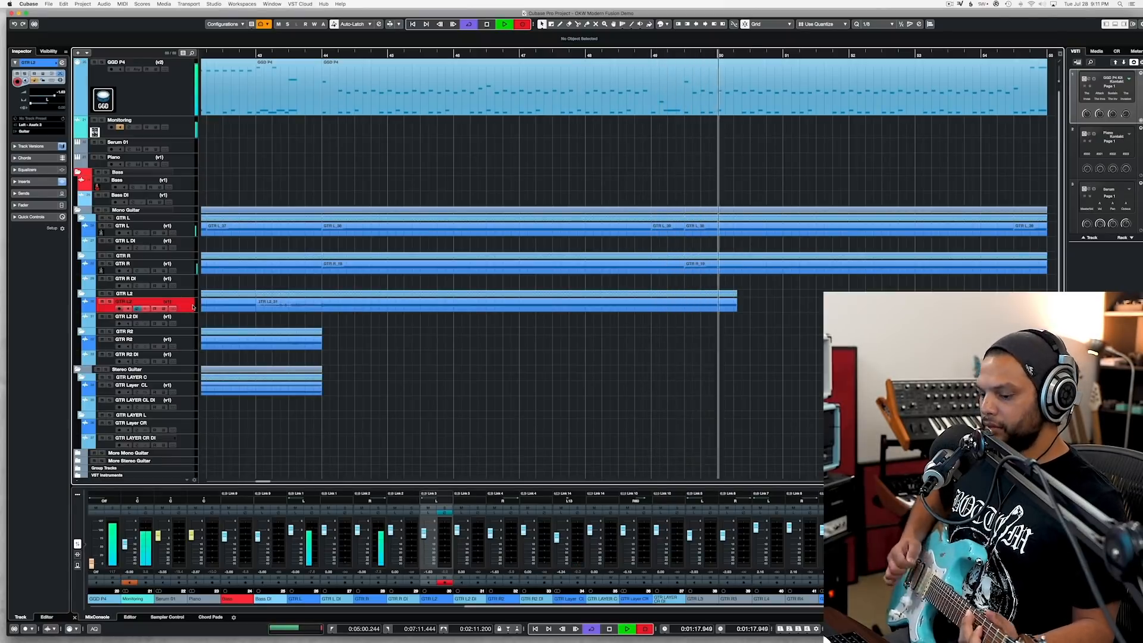
pyautogui.press('space')
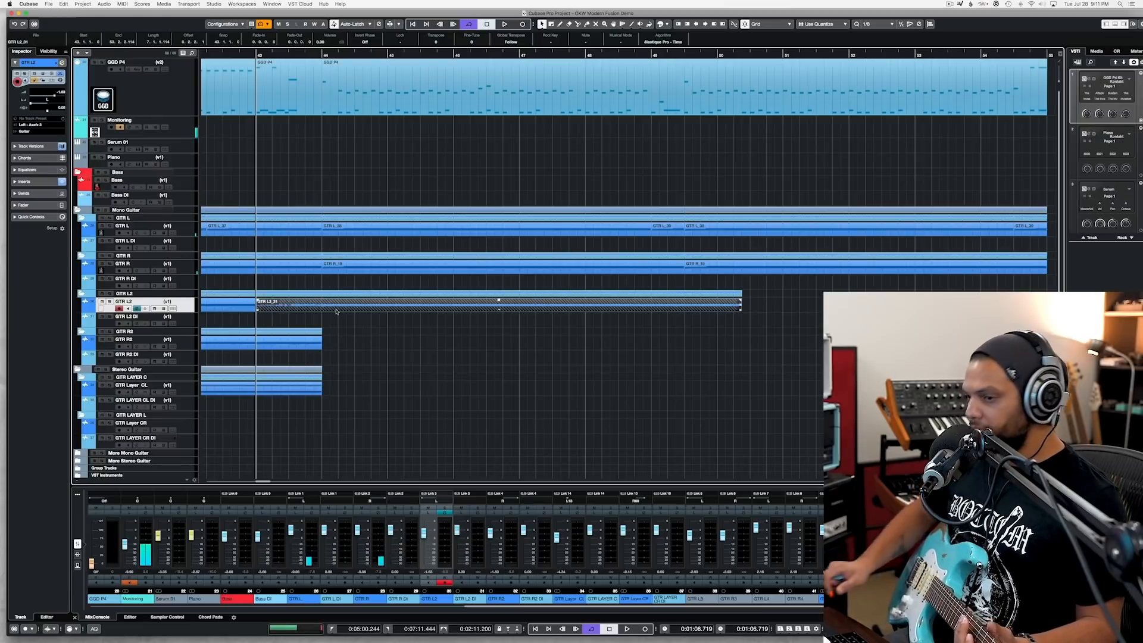
# Step: Cut the second GTR L2 take at bar 44, discard the part before it, and move the rest to GTR R2
pyautogui.click(309, 308)
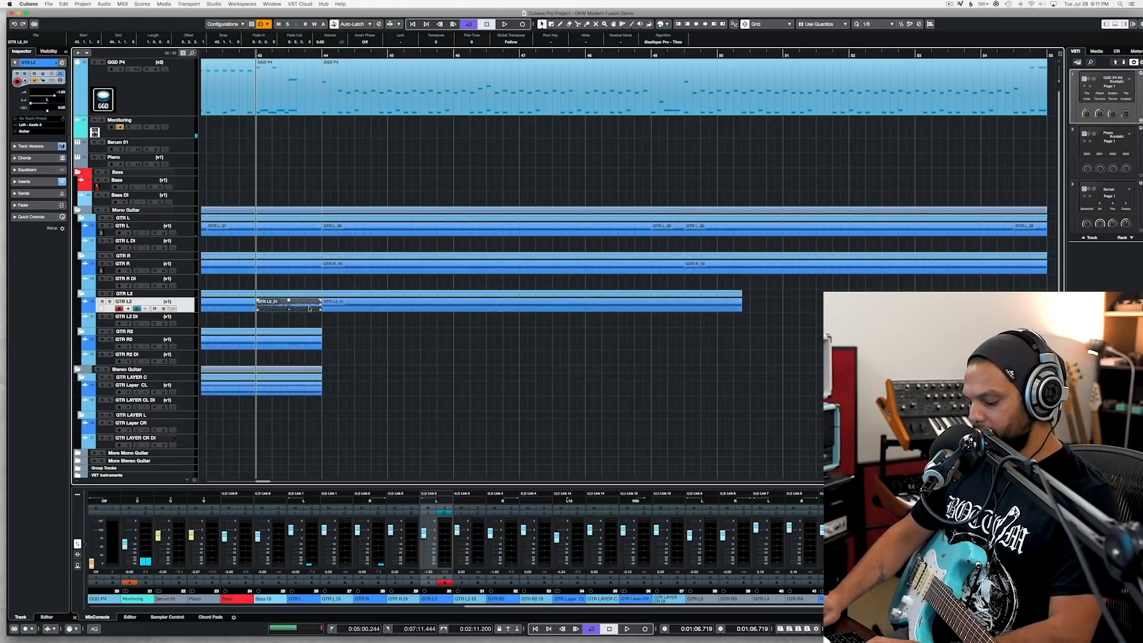
pyautogui.press('Delete')
pyautogui.moveTo(351, 309); pyautogui.dragTo(353, 342)
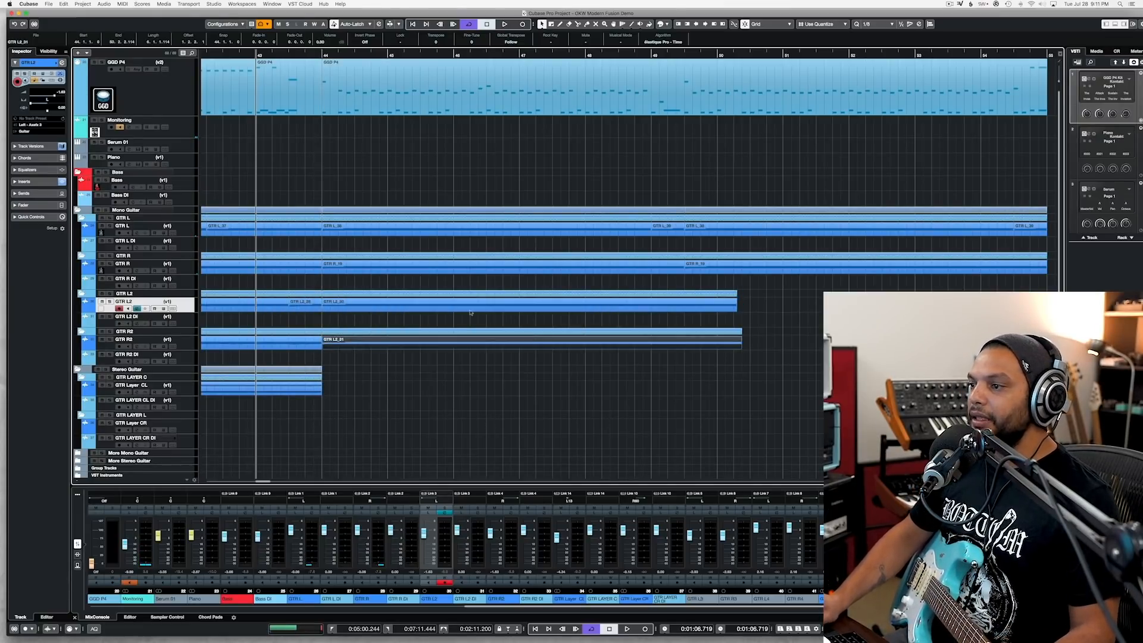
# Step: Split the GTR L2 and GTR R2 clips at mid-bar 49 and delete the excess after the split
pyautogui.moveTo(710, 372); pyautogui.dragTo(688, 307)
pyautogui.keyDown('alt'); pyautogui.click(684, 309); pyautogui.keyUp('alt')
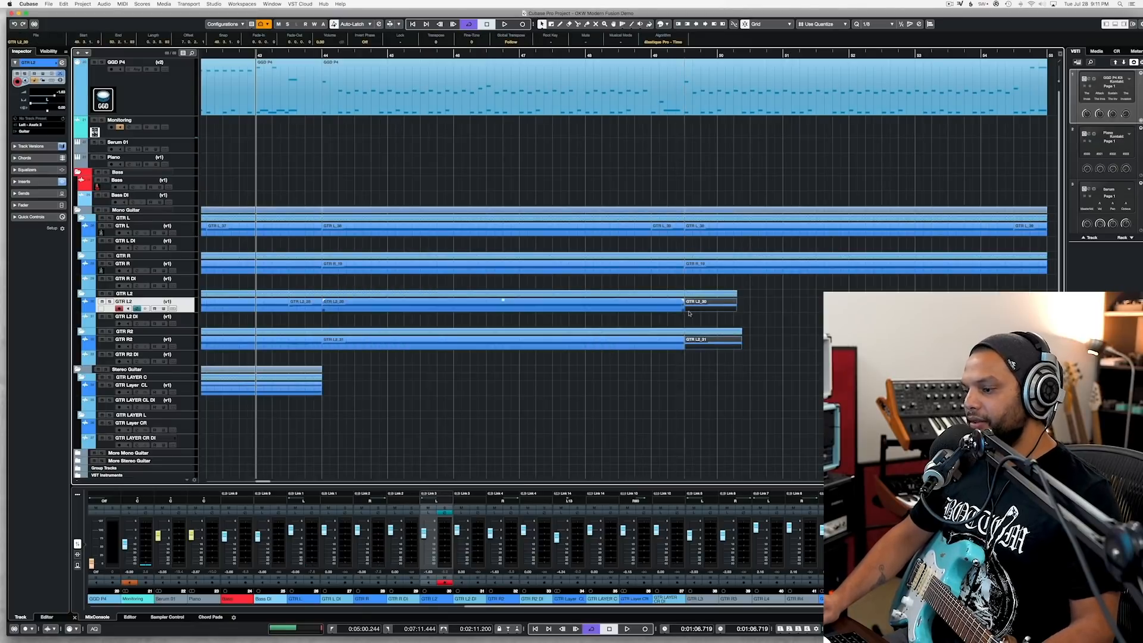
pyautogui.press('Delete')
# Step: Play the layered guitars with the drums from bar 48 into the duplicated section
pyautogui.click(319, 54)
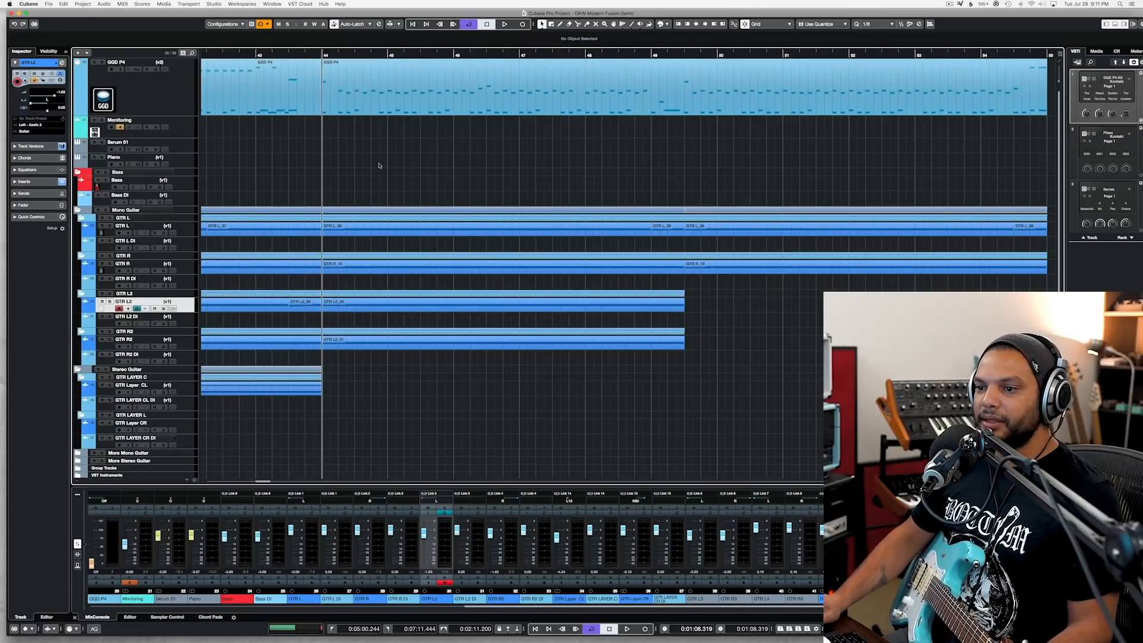
pyautogui.hscroll(3, 379, 166)
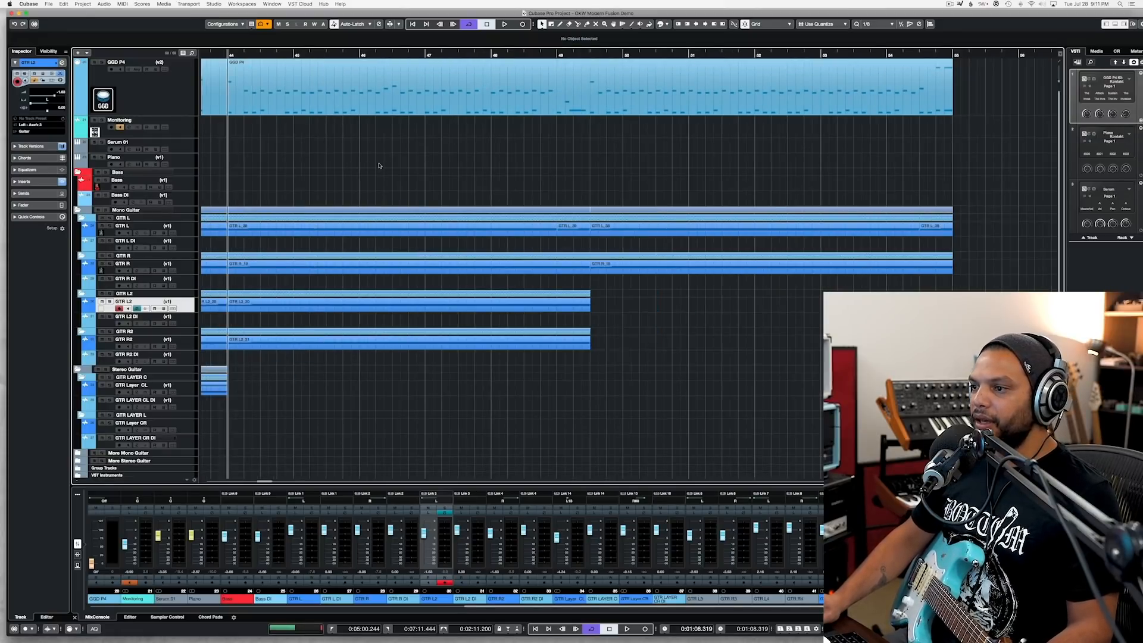
pyautogui.click(492, 56)
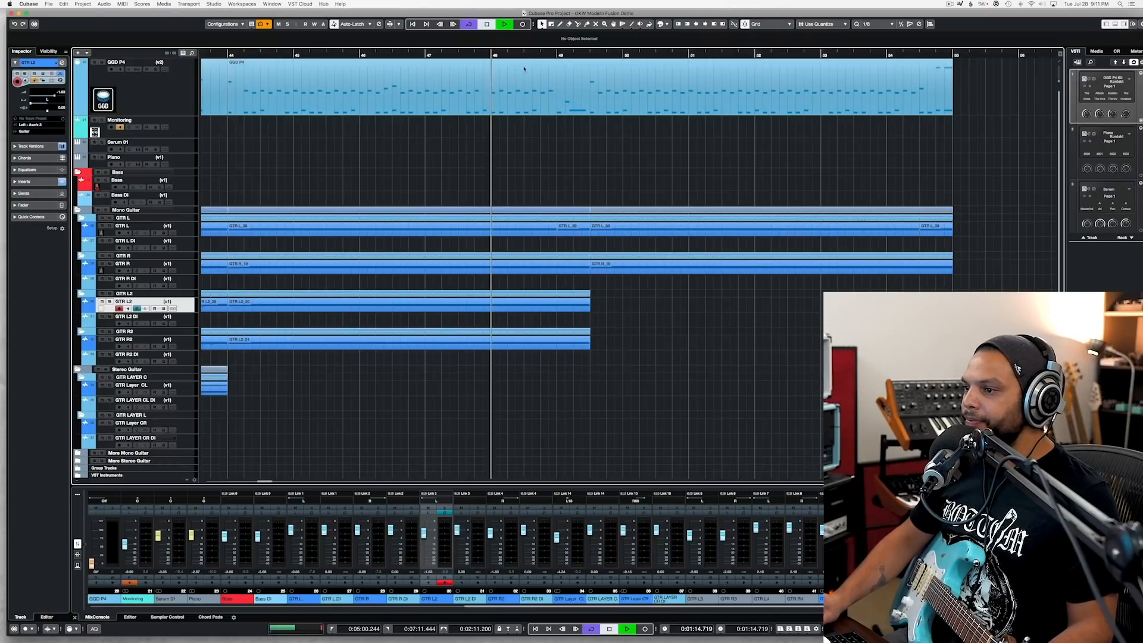
pyautogui.press('space')
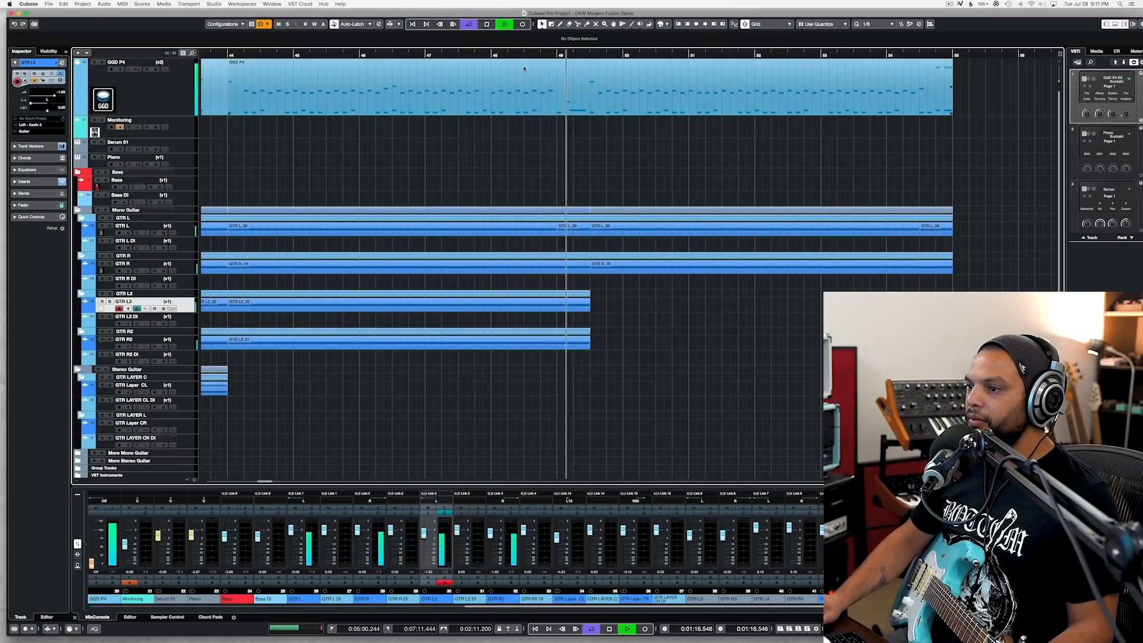
# Step: Select the GTR L2 and GTR R2 clips starting at bar 44, and check the ending around bar 49 with GTR L2 soloed and unsoloed
pyautogui.press('space')
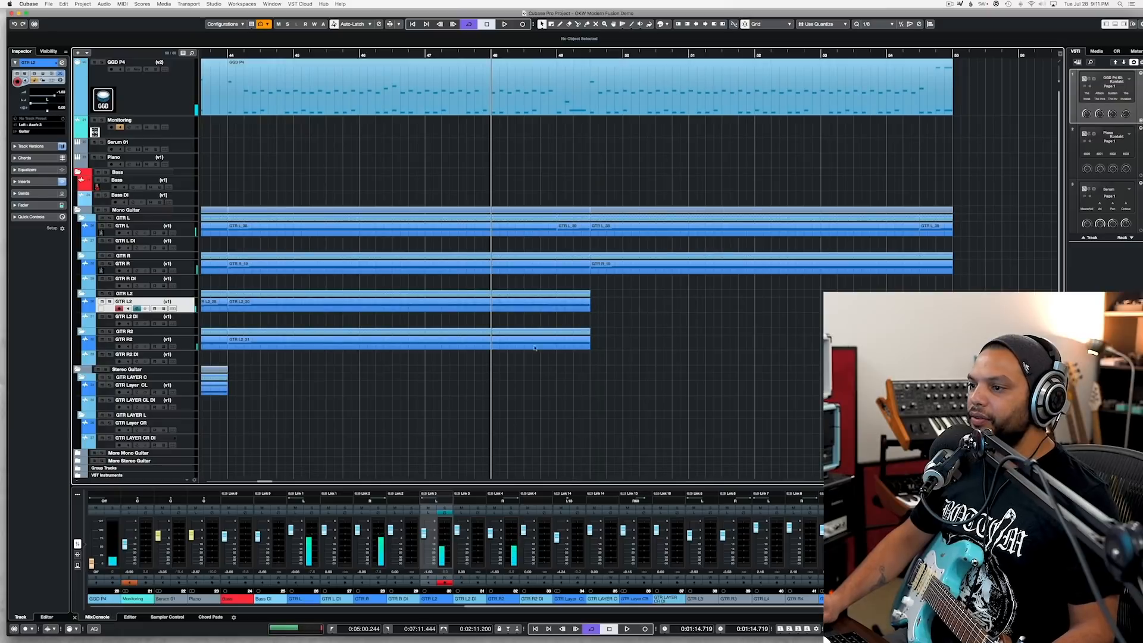
pyautogui.moveTo(499, 370); pyautogui.dragTo(595, 303)
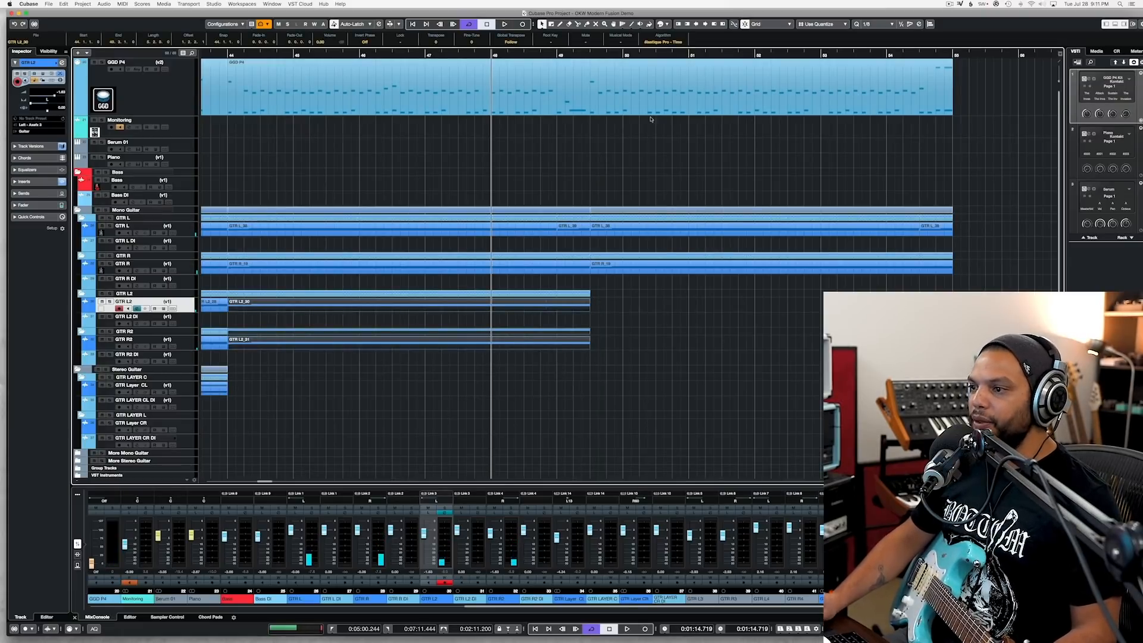
pyautogui.click(109, 302)
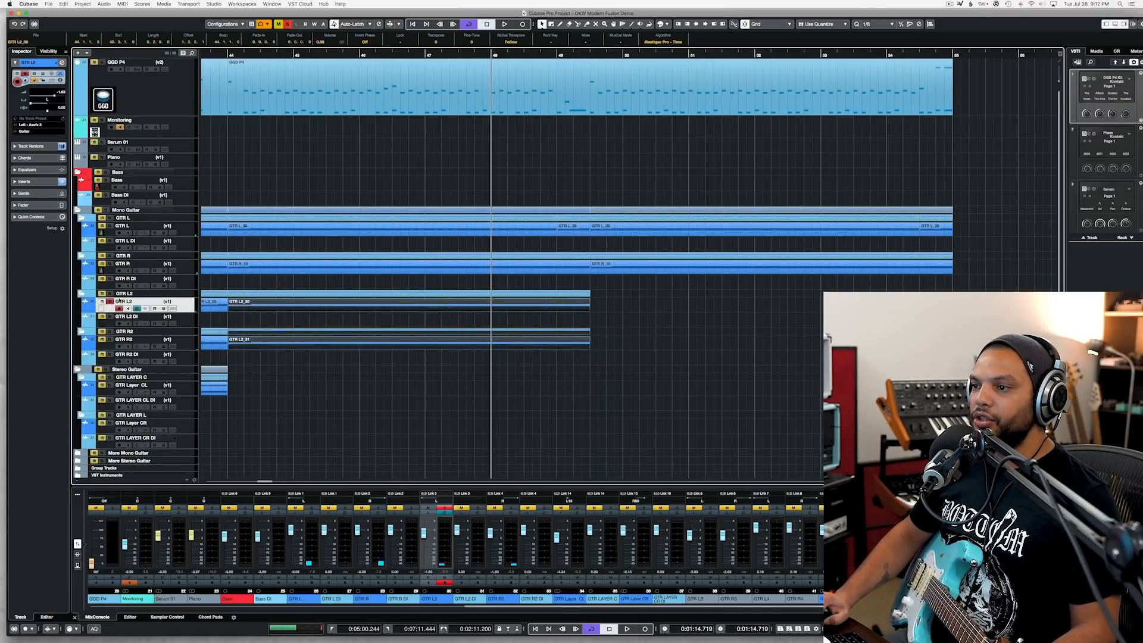
pyautogui.click(555, 57)
pyautogui.press('space')
pyautogui.press('space')
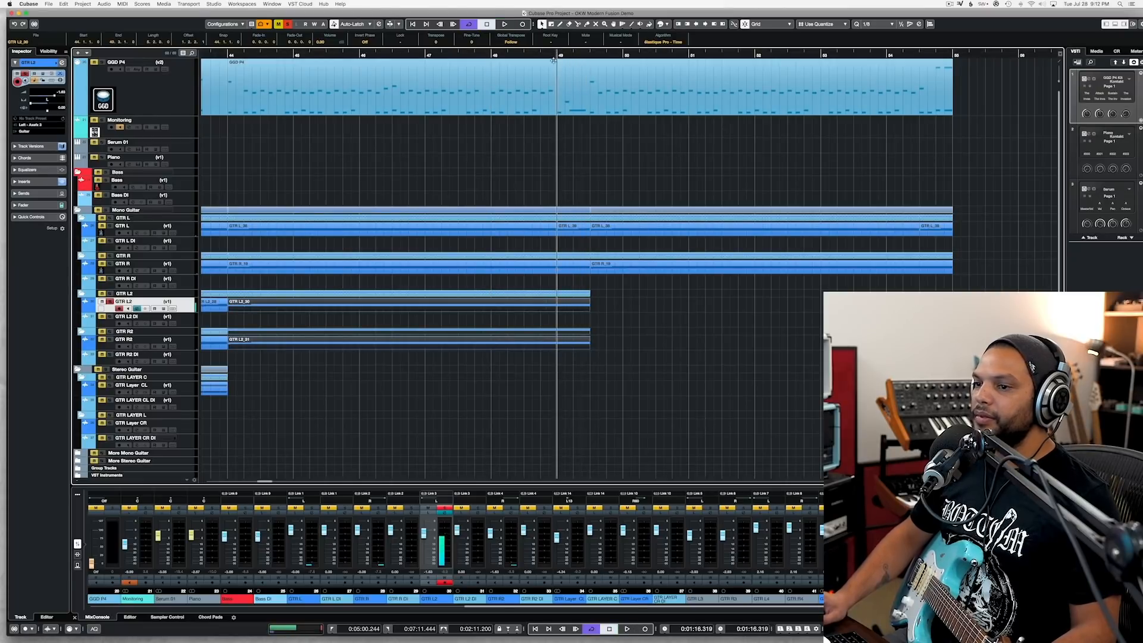
pyautogui.click(110, 301)
pyautogui.press('space')
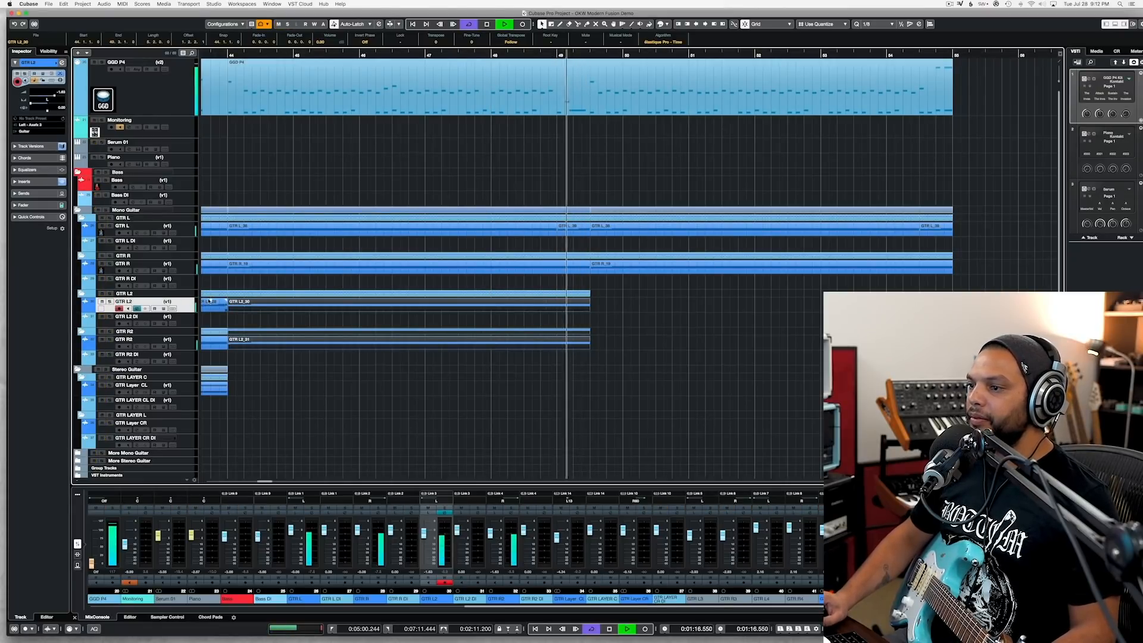
pyautogui.press('space')
# Step: Duplicate the GTR L2 and GTR R2 clips right after their end at mid-bar 49, and play across the join
pyautogui.click(599, 299)
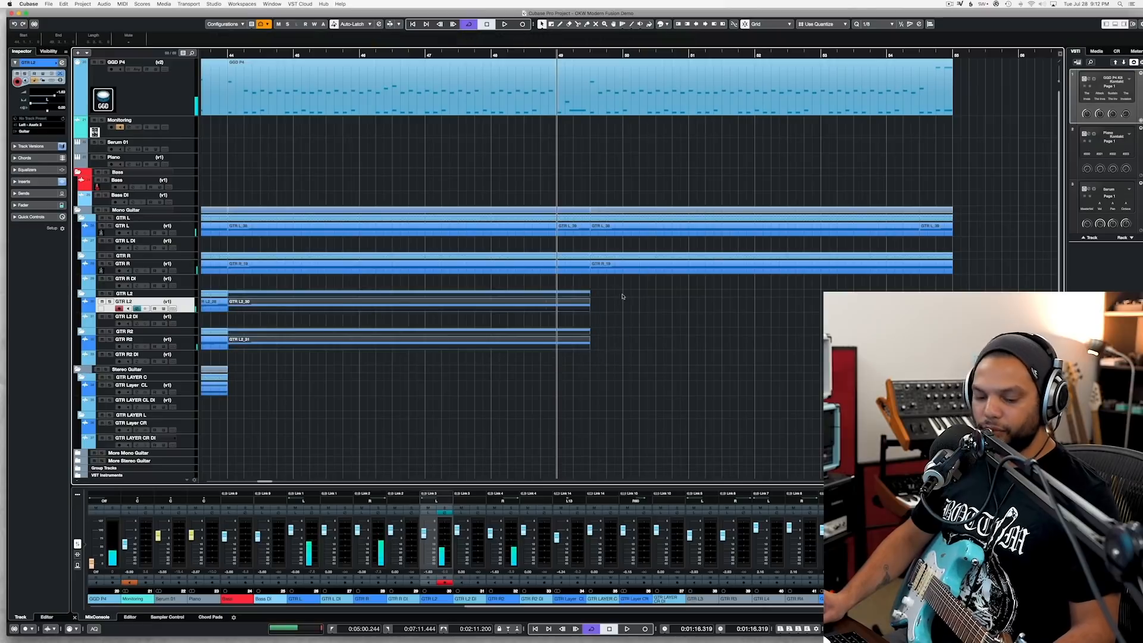
pyautogui.press('super+d')
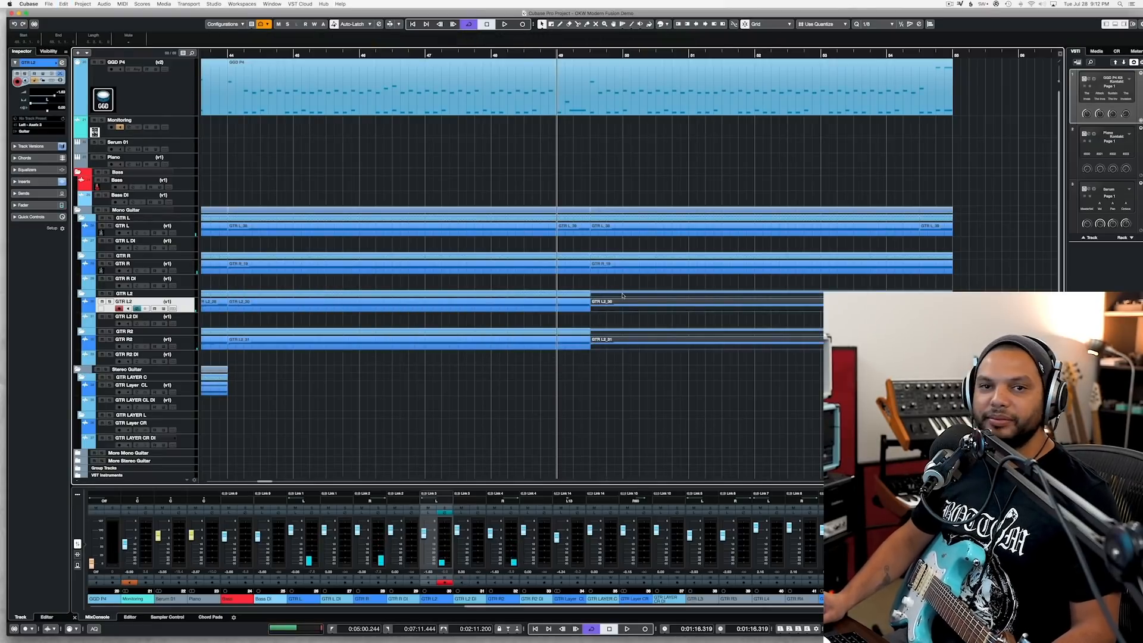
pyautogui.press('space')
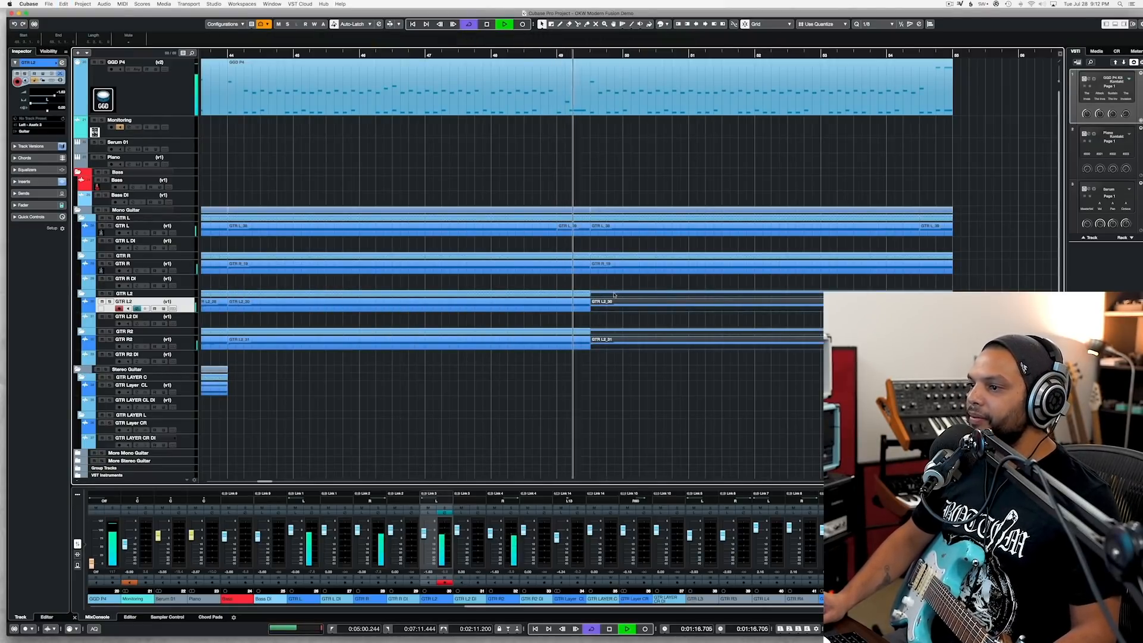
pyautogui.press('g')
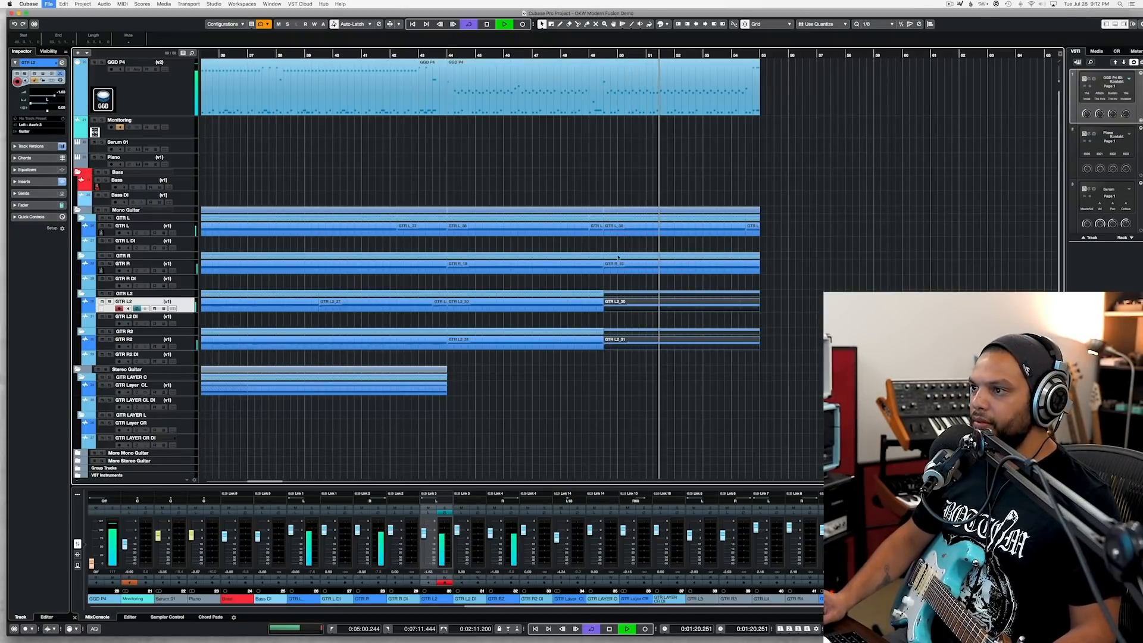
# Step: Open the GGD P4 drum part that starts at bar 44 for note editing and audition it from its beginning
pyautogui.press('space')
pyautogui.click(447, 56)
pyautogui.click(483, 112)
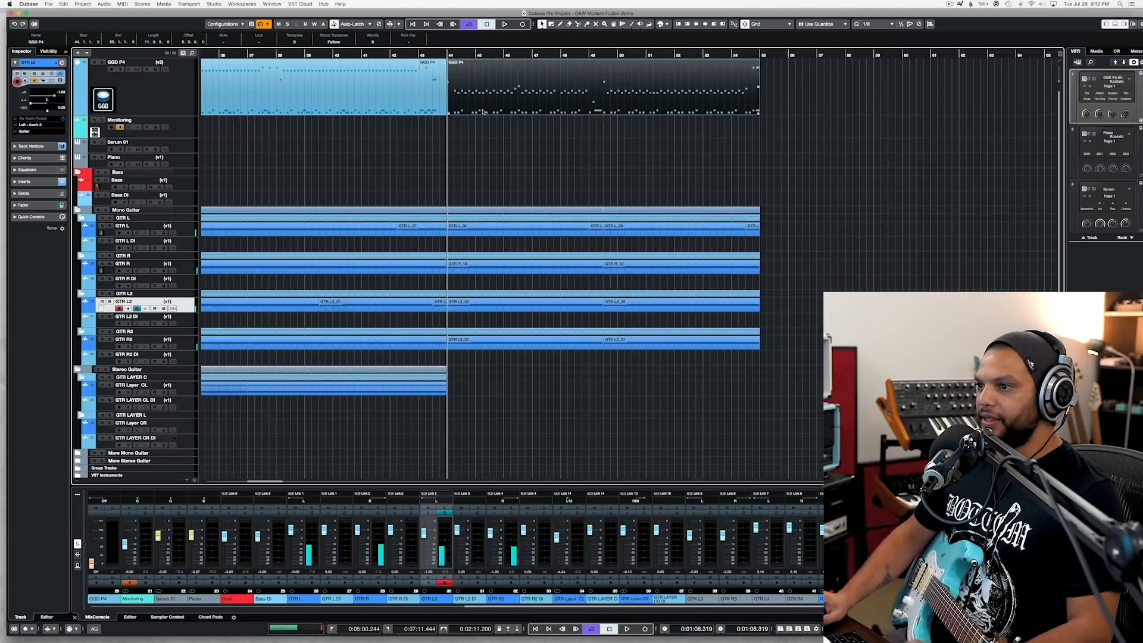
pyautogui.doubleClick(483, 111)
pyautogui.scroll(-5, 459, 135)
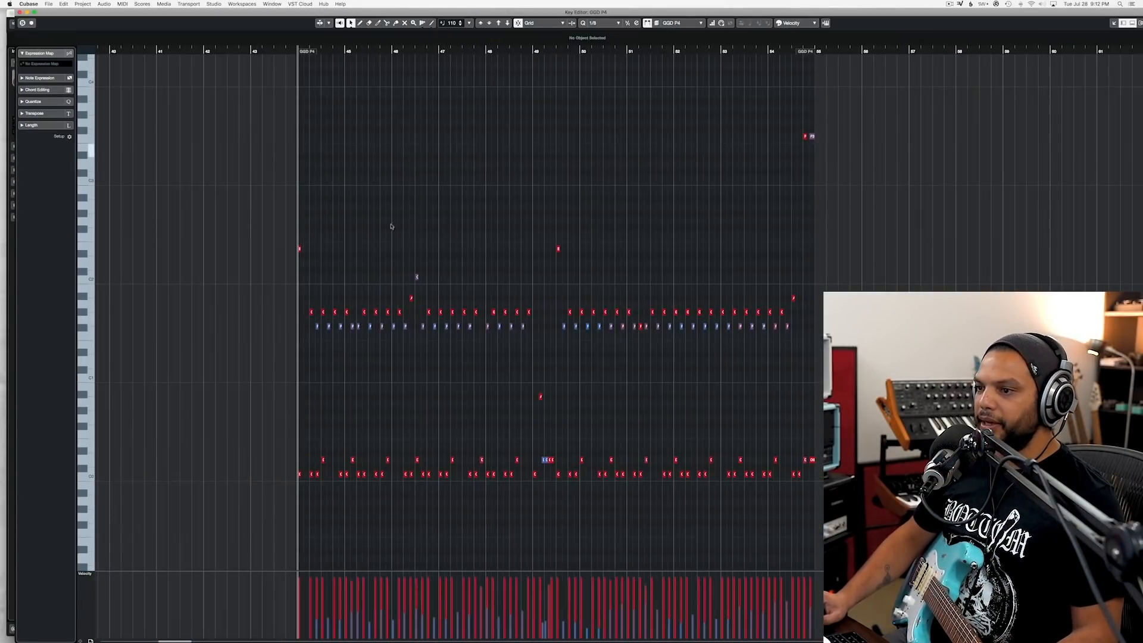
pyautogui.scroll(5, 312, 283)
pyautogui.press('space')
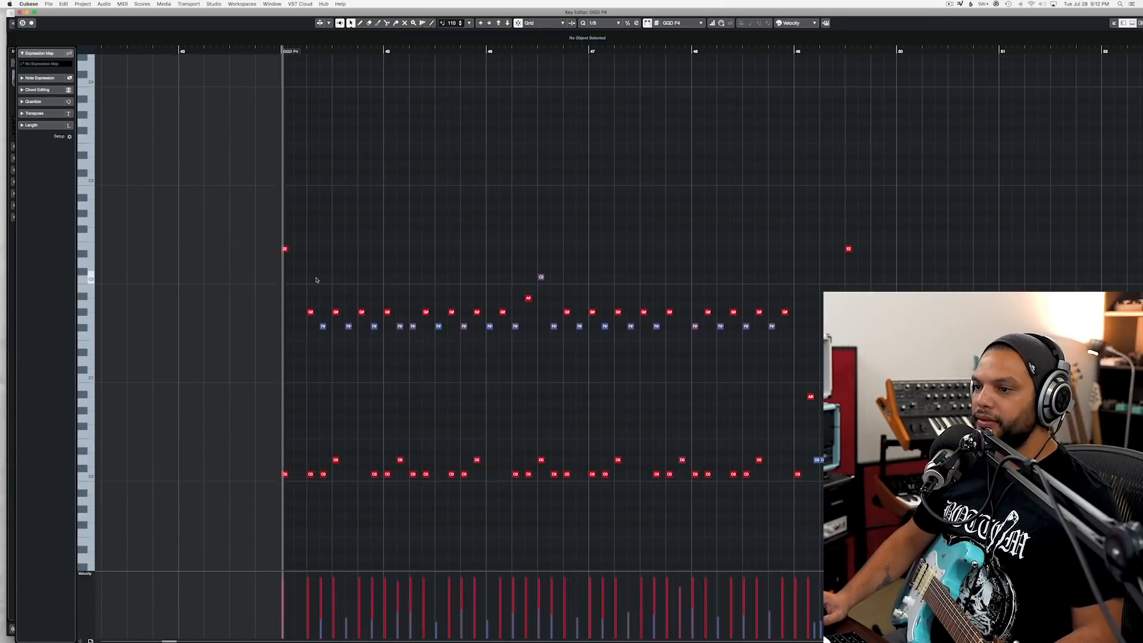
pyautogui.press('space')
# Step: Lower the two alternating cymbal note rows in bars 44 to 48 to F#1 and F1, and play the groove from bar 44
pyautogui.moveTo(285, 308); pyautogui.dragTo(800, 313)
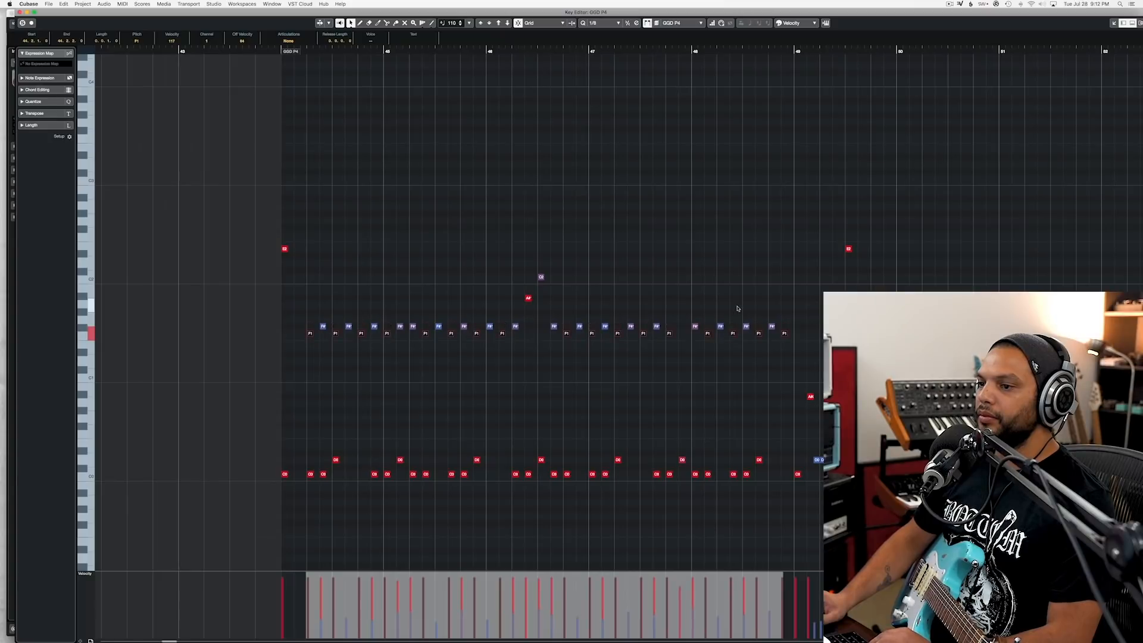
pyautogui.moveTo(309, 340); pyautogui.dragTo(817, 326)
pyautogui.press('Down')
pyautogui.moveTo(312, 319); pyautogui.dragTo(795, 324)
pyautogui.press('Down')
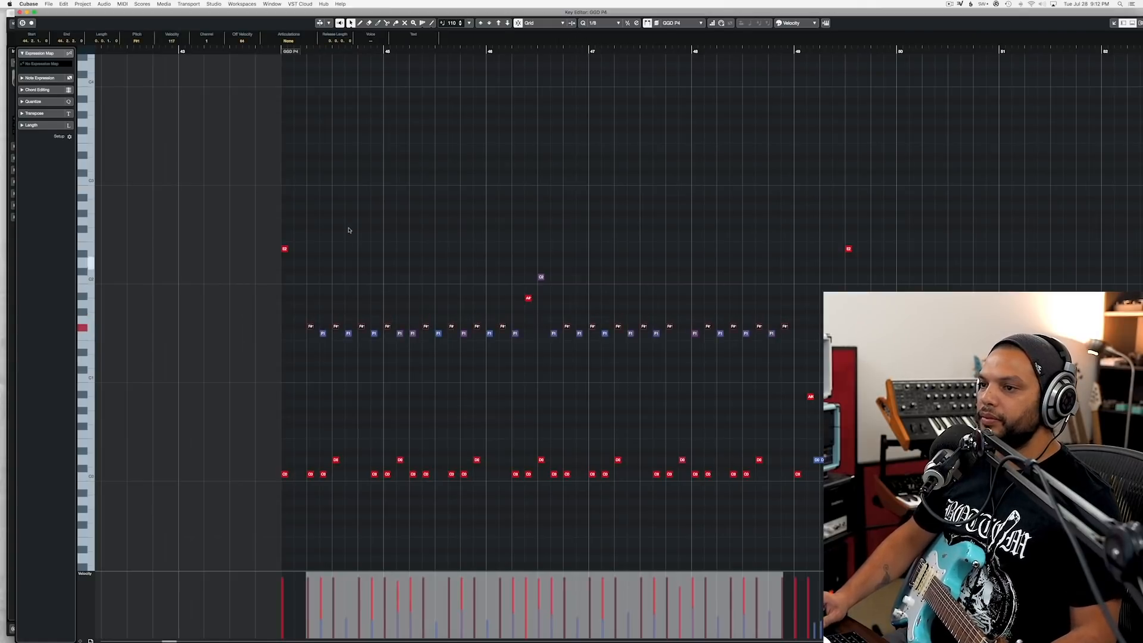
pyautogui.click(290, 65)
pyautogui.press('space')
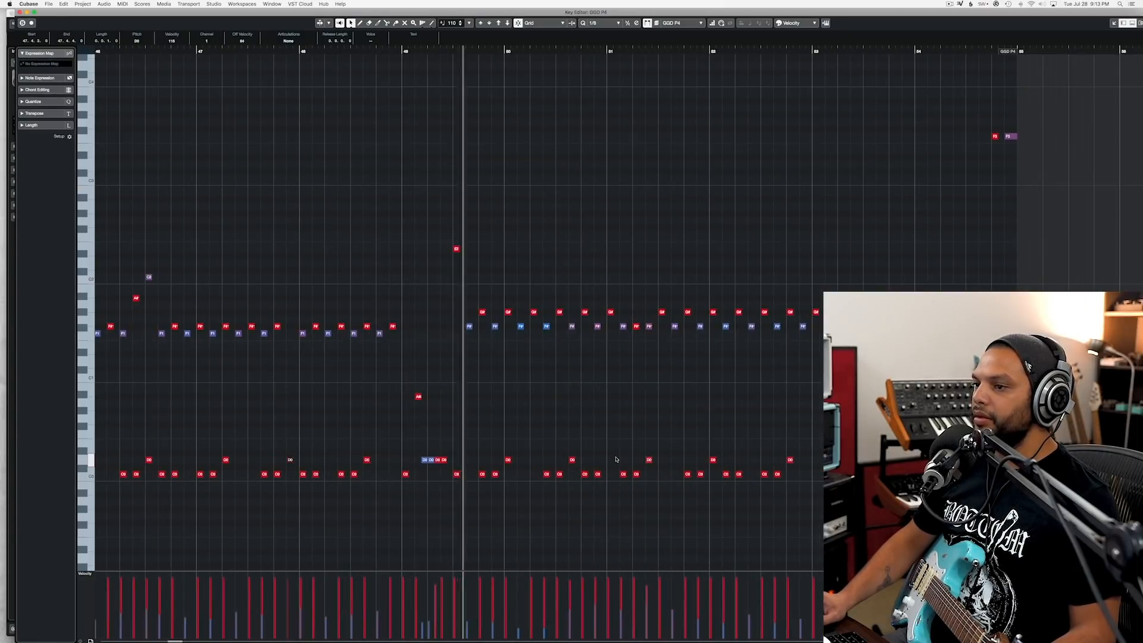
# Step: Raise the two alternating cymbal note rows from mid-bar 49 to bar 54 to B1 and A#1, and audition them
pyautogui.press('space')
pyautogui.moveTo(470, 307); pyautogui.dragTo(976, 314)
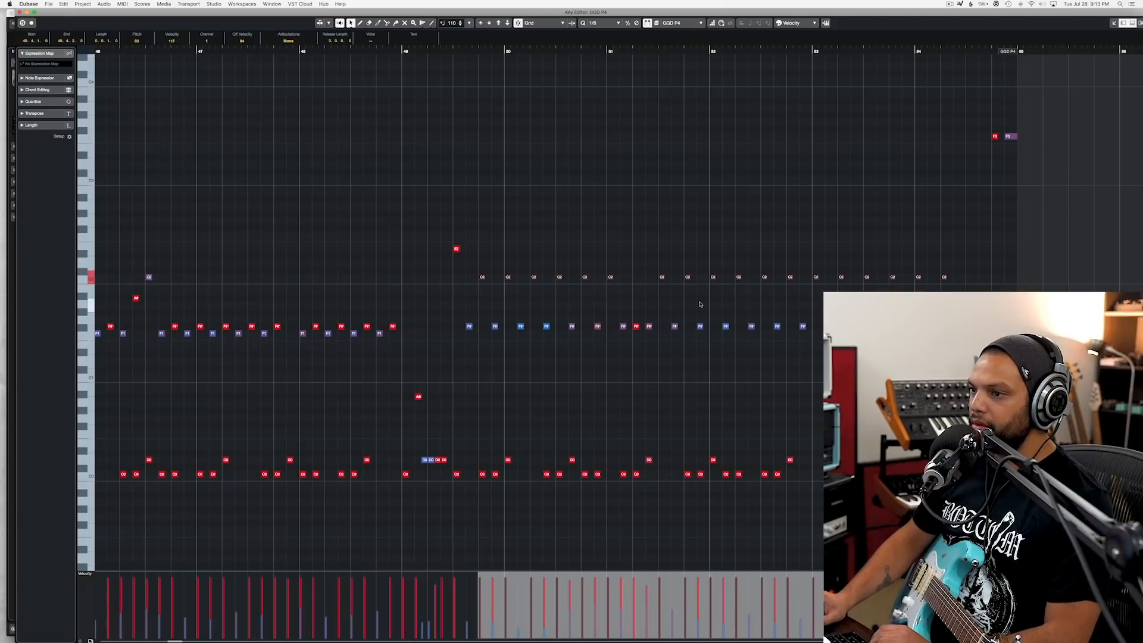
pyautogui.press('Up')
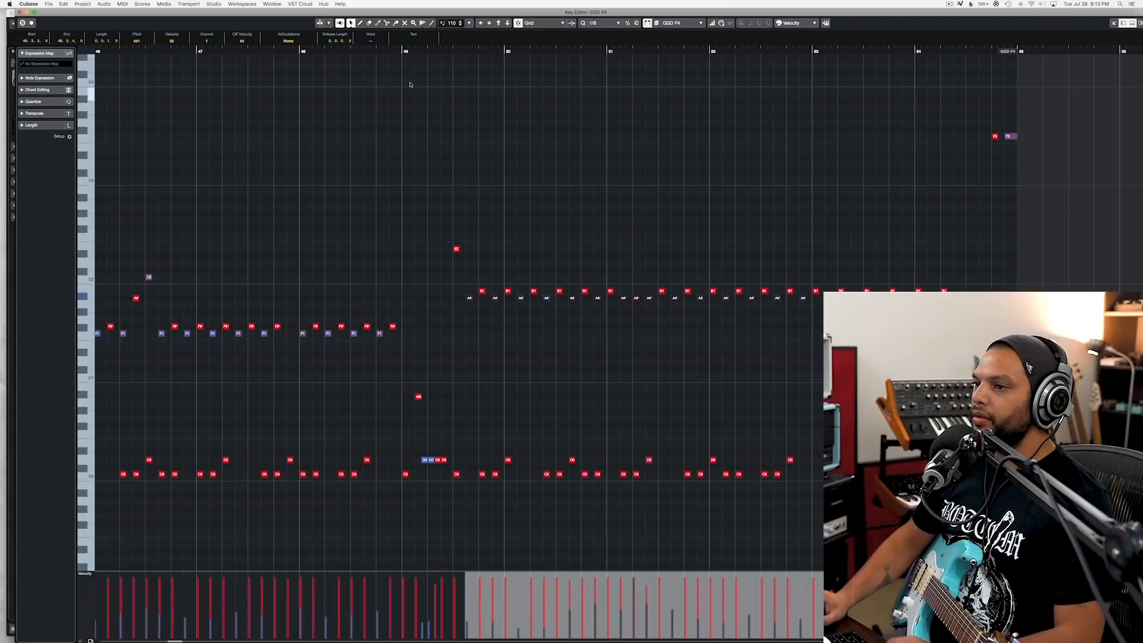
pyautogui.press('space')
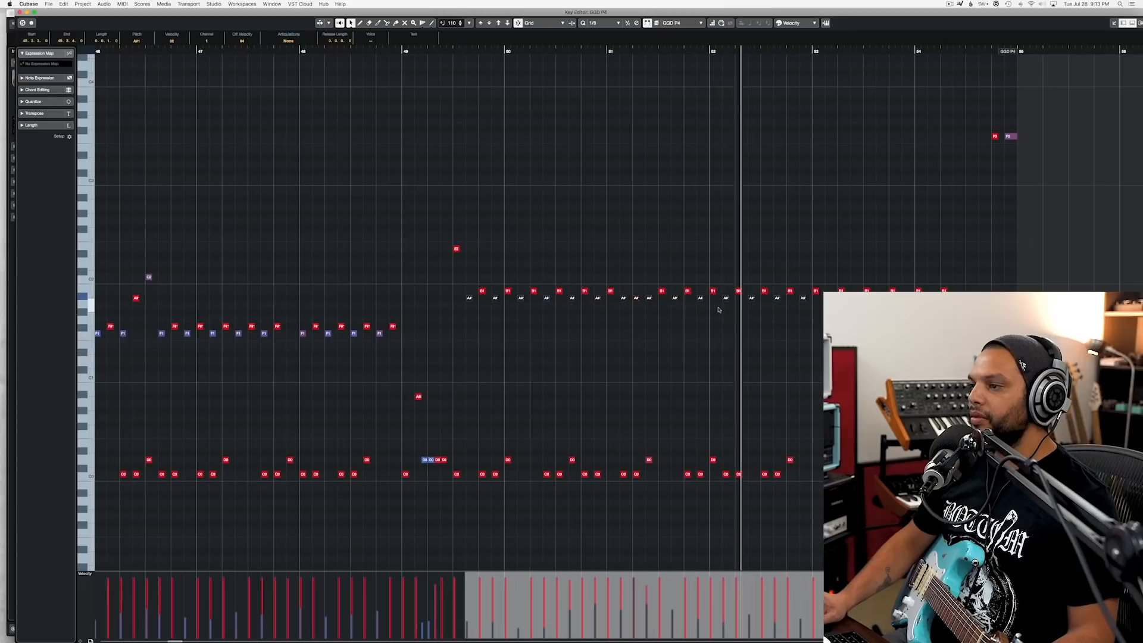
pyautogui.press('space')
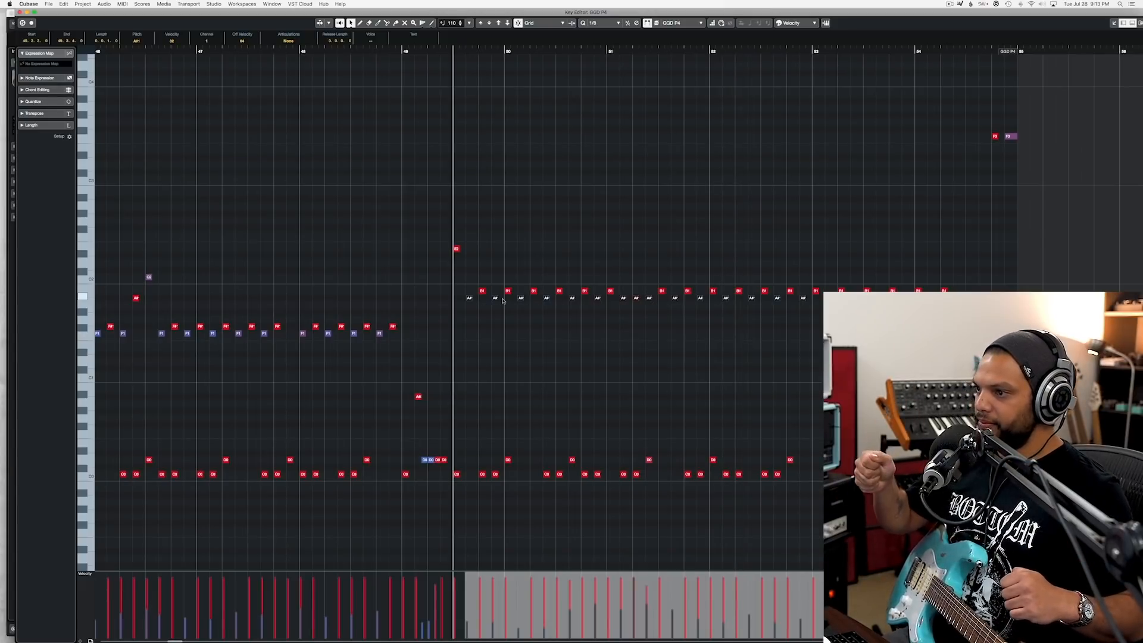
pyautogui.click(654, 318)
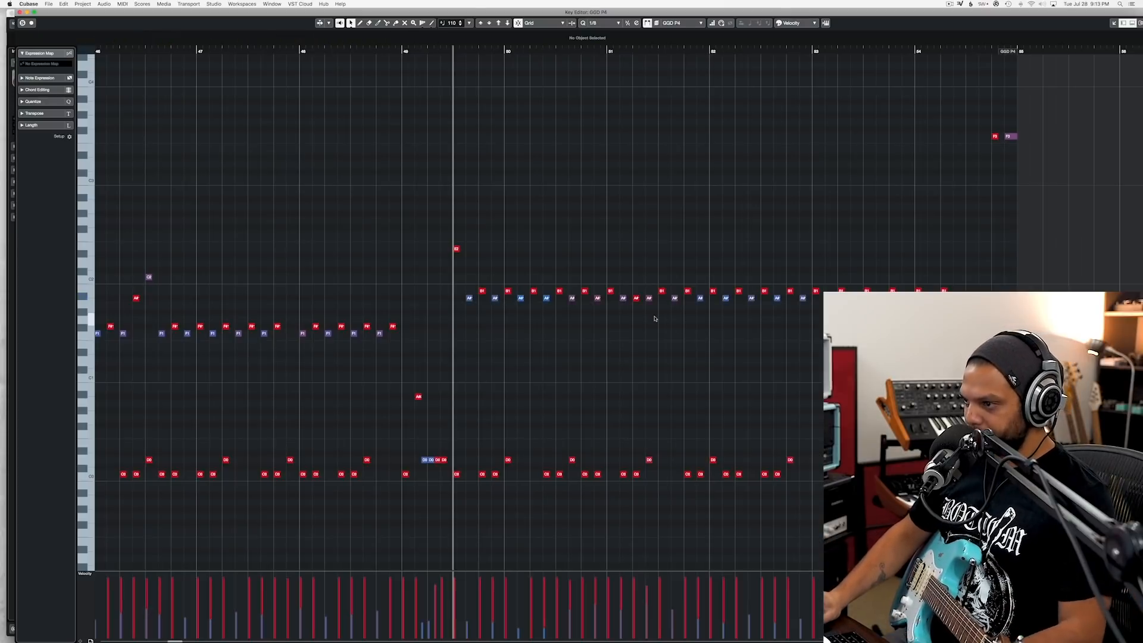
pyautogui.press('space')
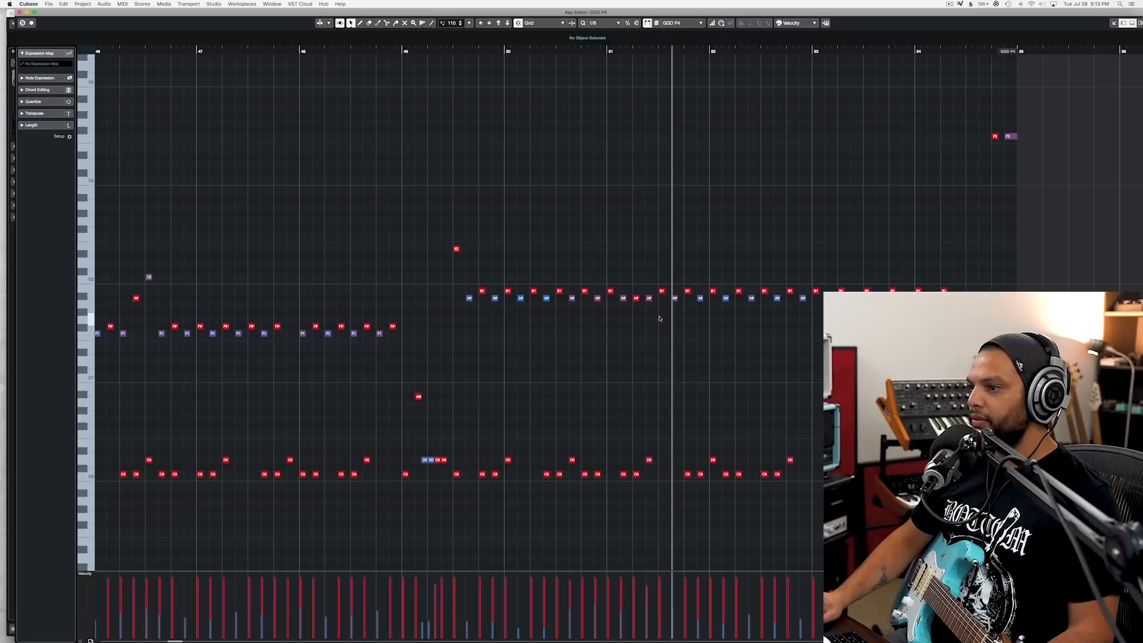
# Step: Move the single B1 cymbal note early in bar 52 up to F#2 and listen to the second half of the groove
pyautogui.press('space')
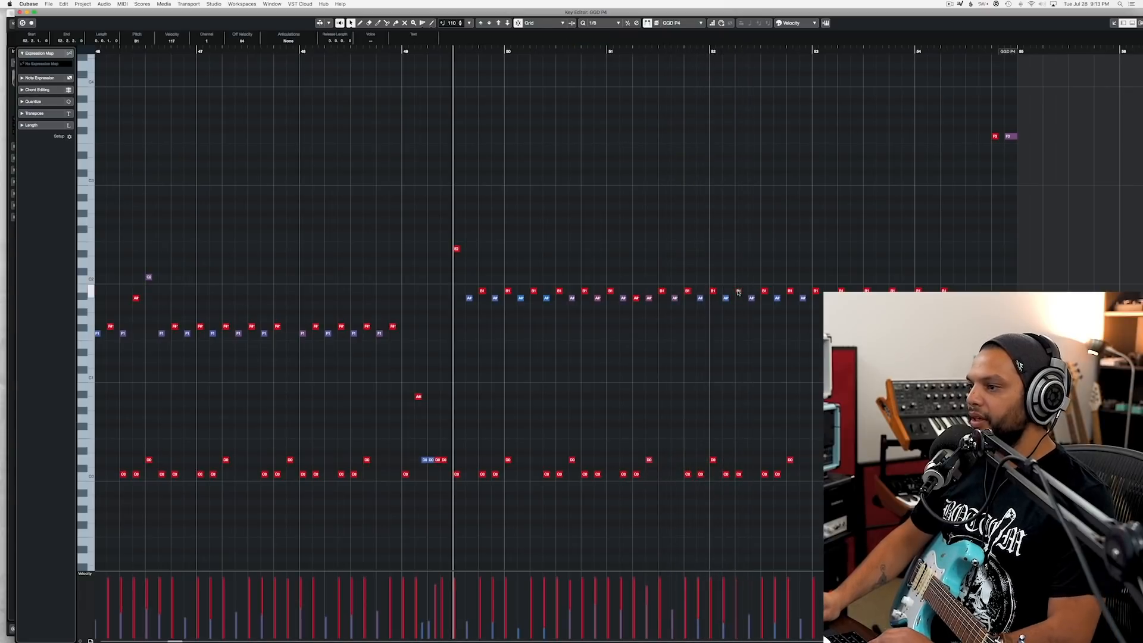
pyautogui.press('space')
pyautogui.press('space')
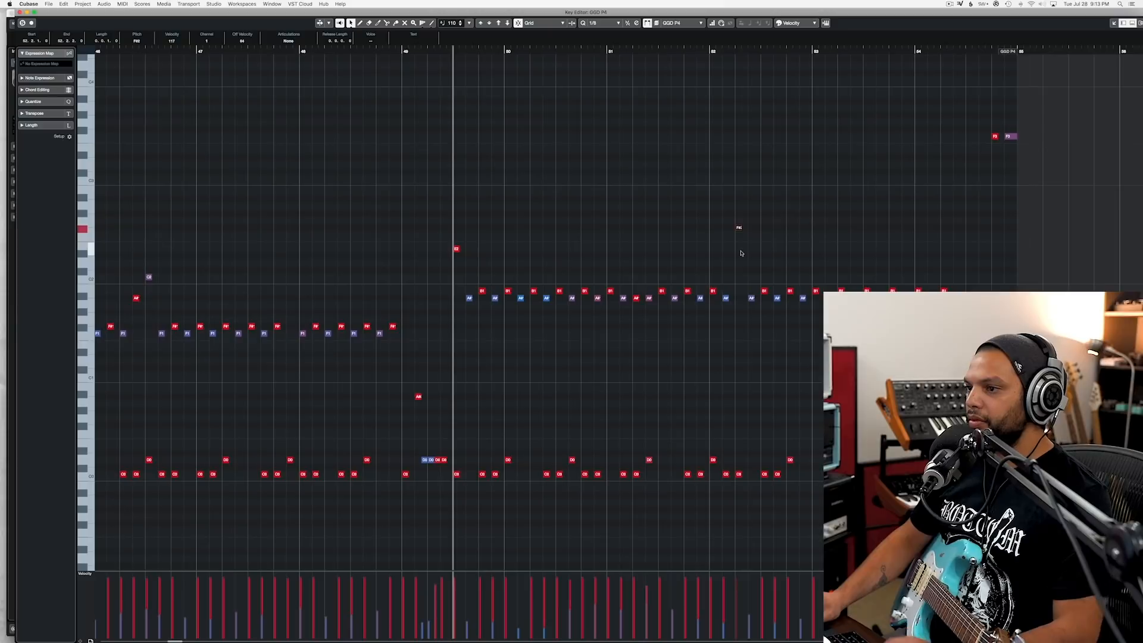
pyautogui.press('space')
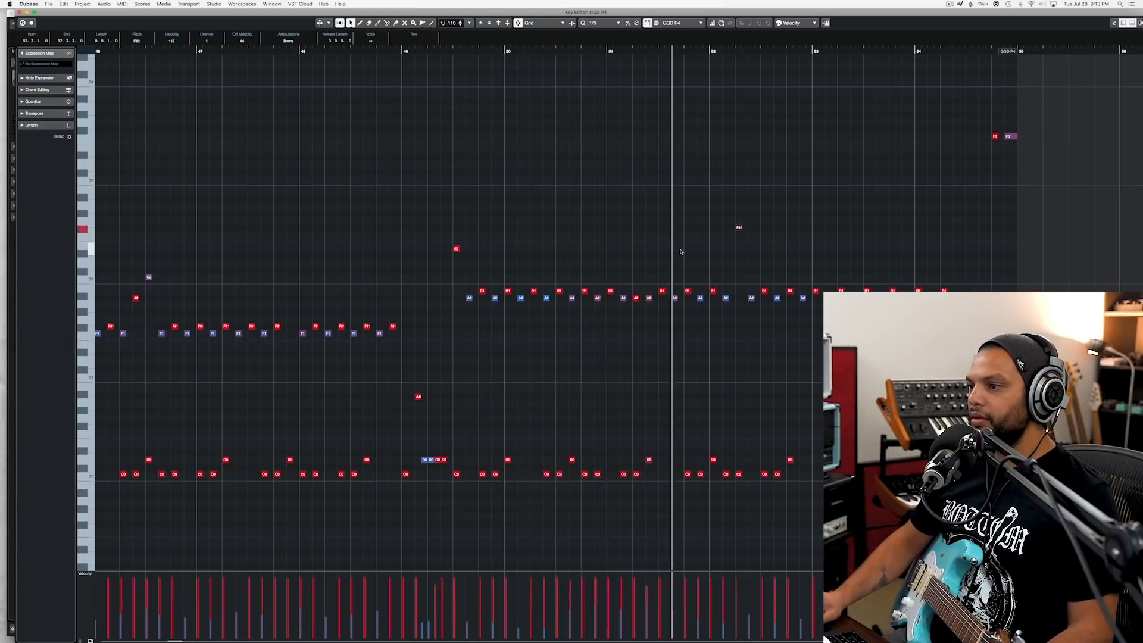
pyautogui.press('space')
pyautogui.click(649, 460)
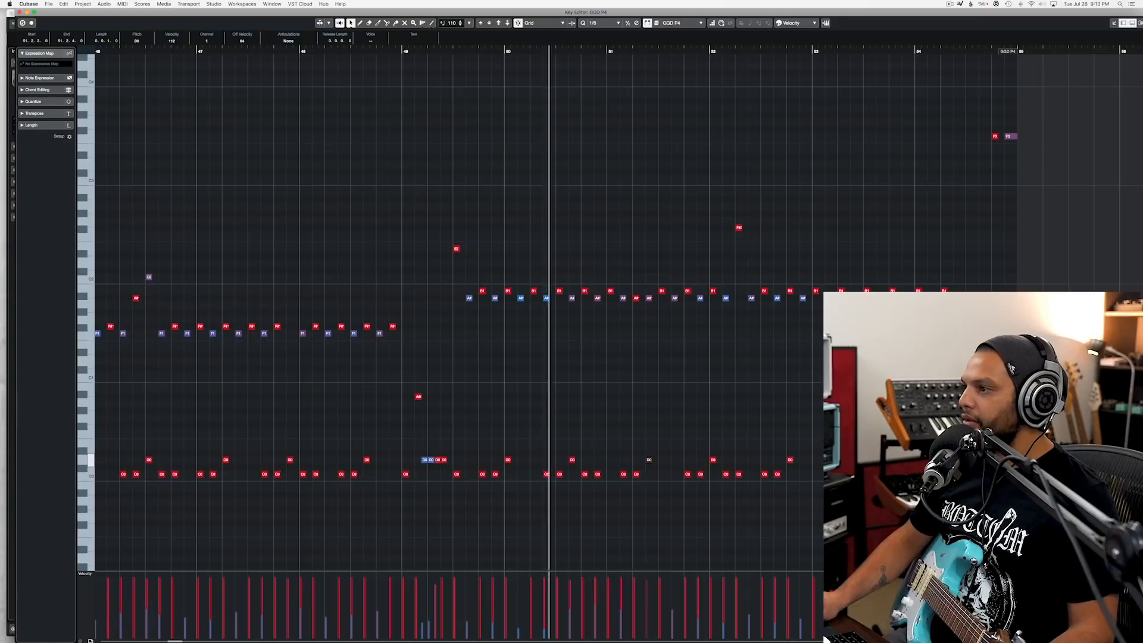
pyautogui.scroll(-2, 688, 395)
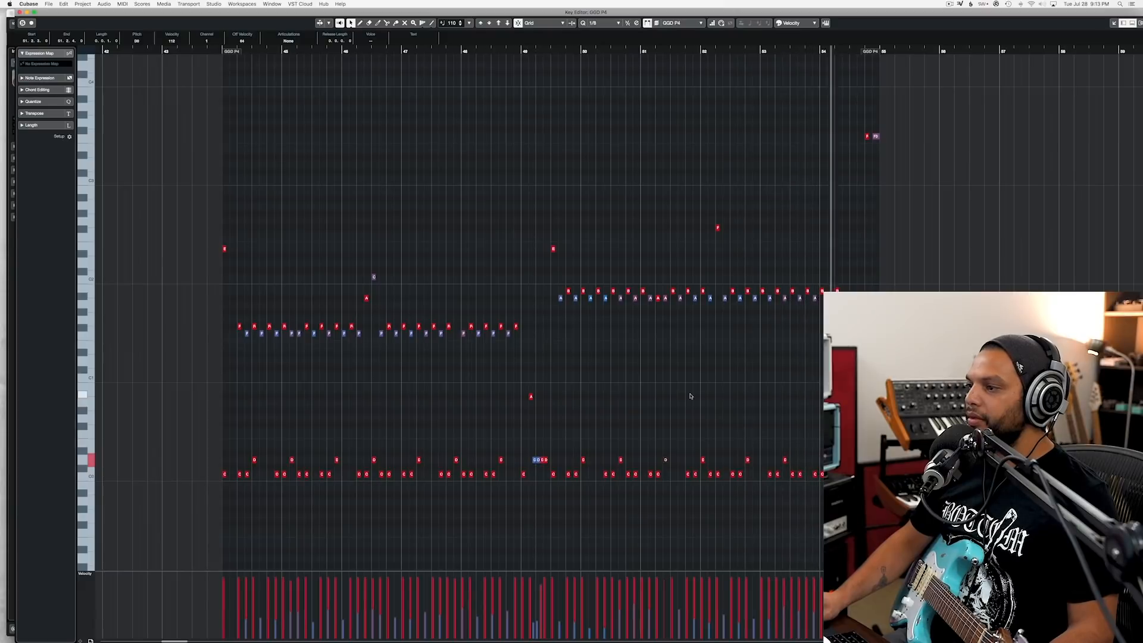
pyautogui.press('space')
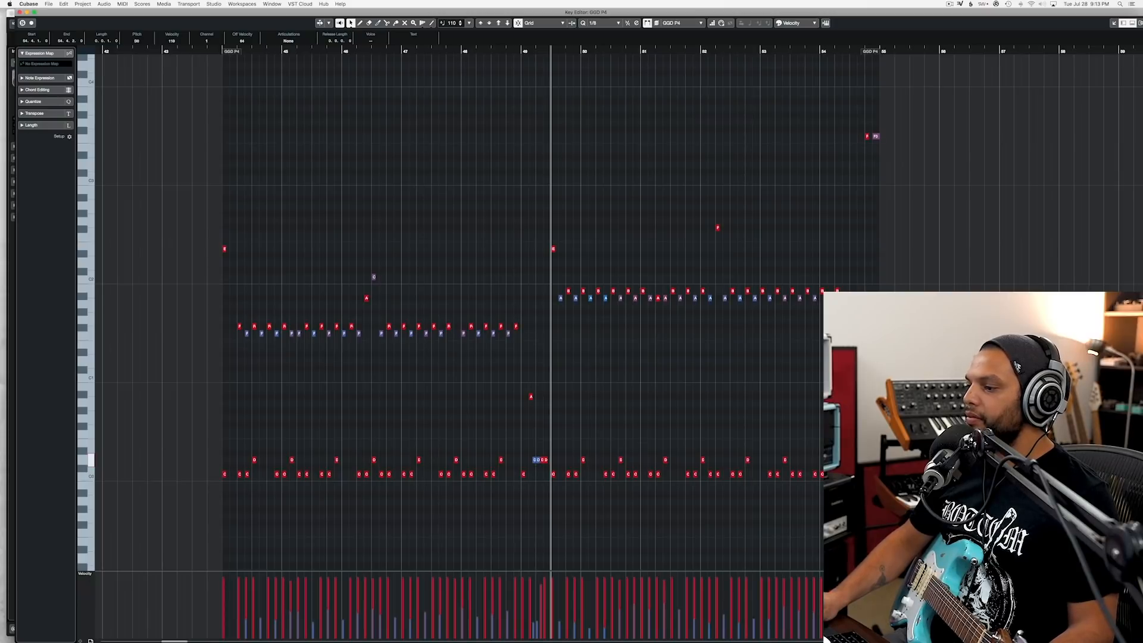
# Step: Close the drum note editor, set playback to start a few bars before bar 44, and save the project
pyautogui.click(18, 12)
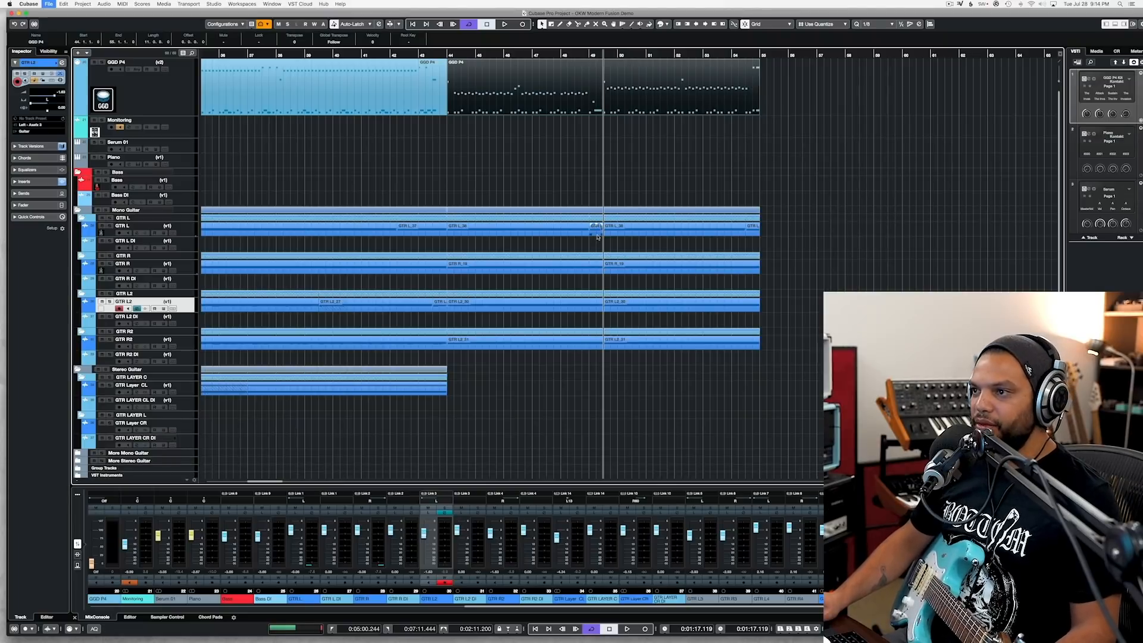
pyautogui.click(439, 55)
pyautogui.click(353, 56)
pyautogui.press('super+s')
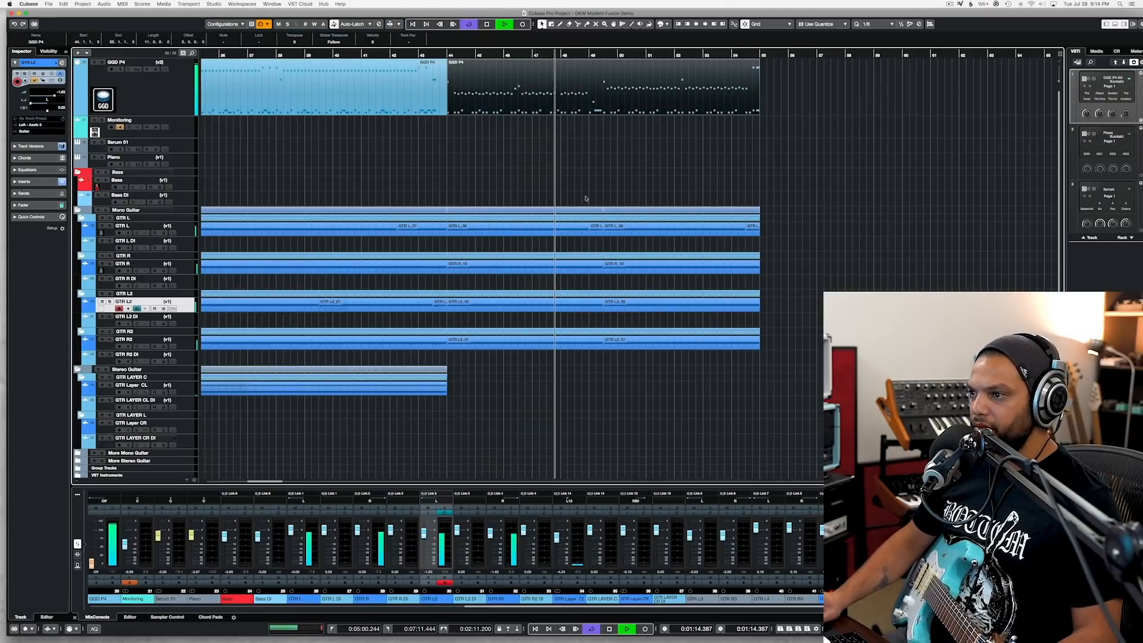
# Step: Listen to the new section with its revised cymbals through to bar 55, looking over the arrangement of guitars and drums
pyautogui.hscroll(5, 577, 180)
pyautogui.hscroll(-4, 576, 181)
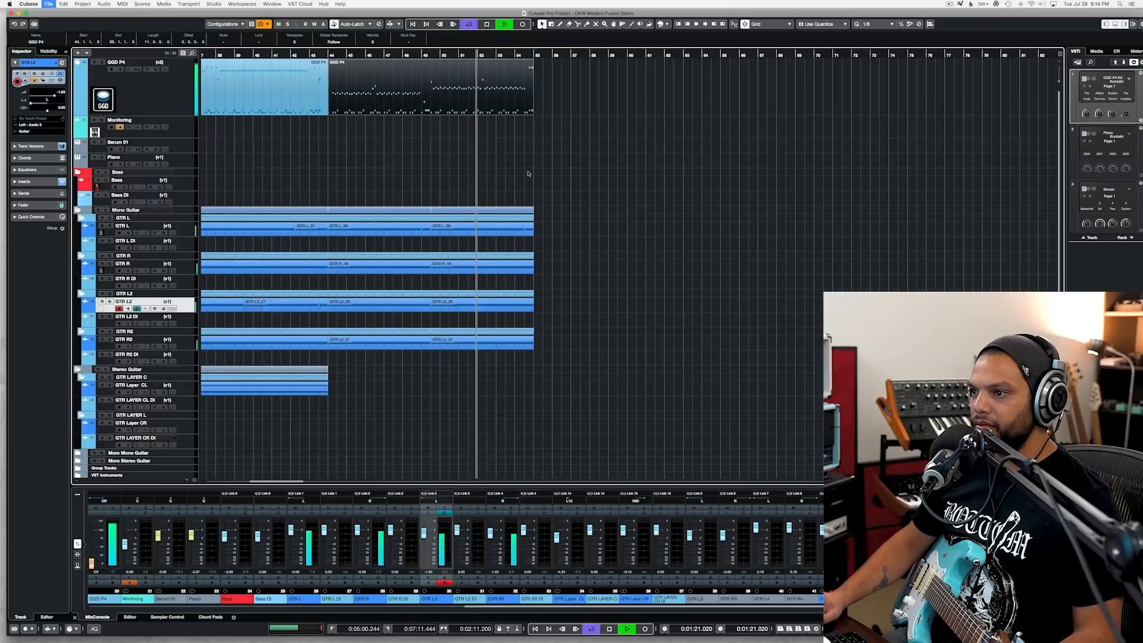
pyautogui.hscroll(-10, 527, 173)
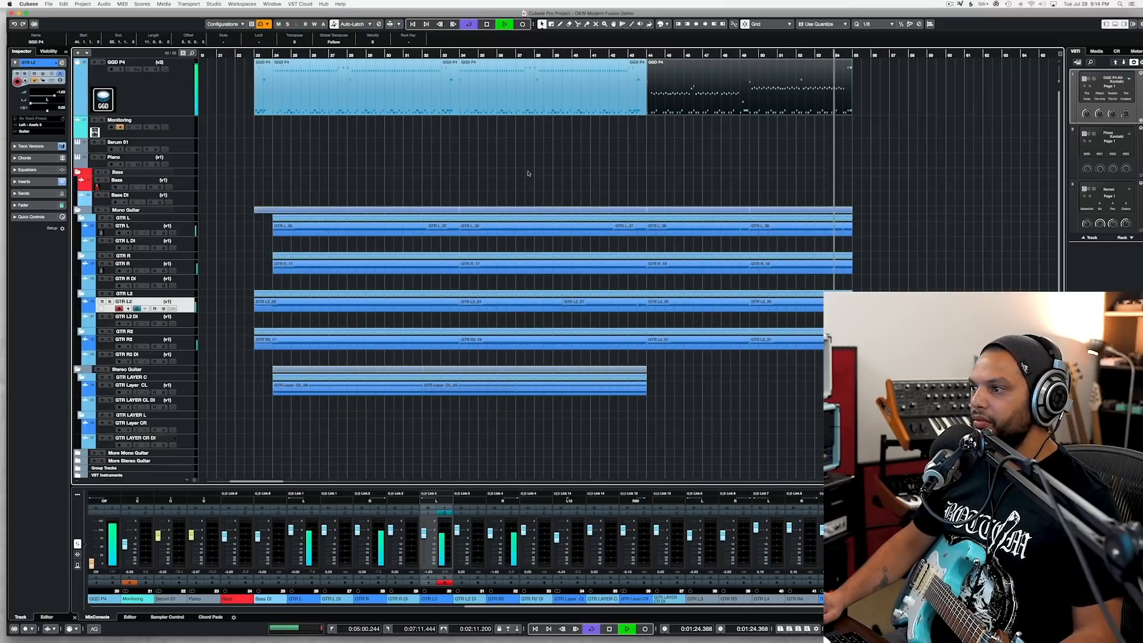
pyautogui.hscroll(7, 527, 173)
pyautogui.press('space')
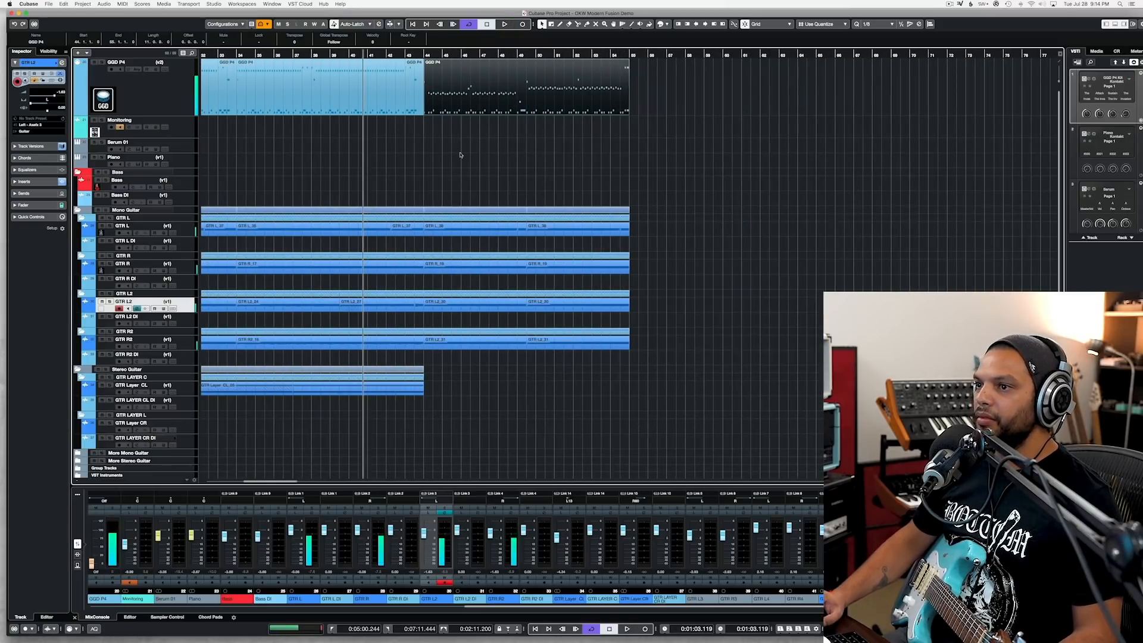
# Step: Replay the section leading into bar 44, starting at bar 38 and again at bar 37
pyautogui.scroll(5, 460, 155)
pyautogui.hscroll(-8, 461, 154)
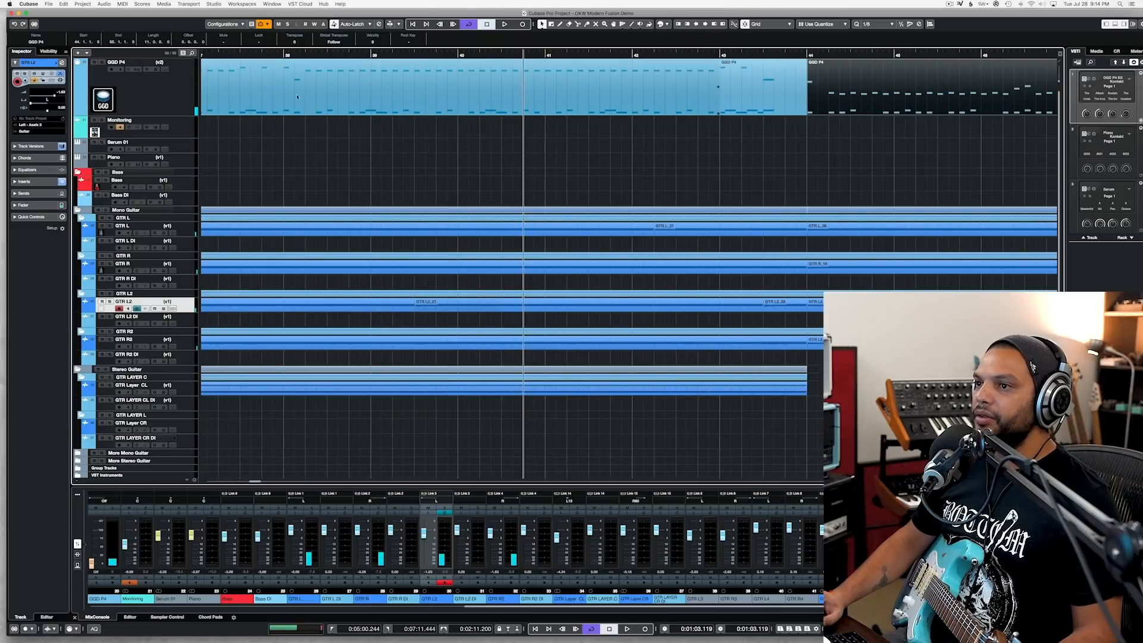
pyautogui.doubleClick(286, 54)
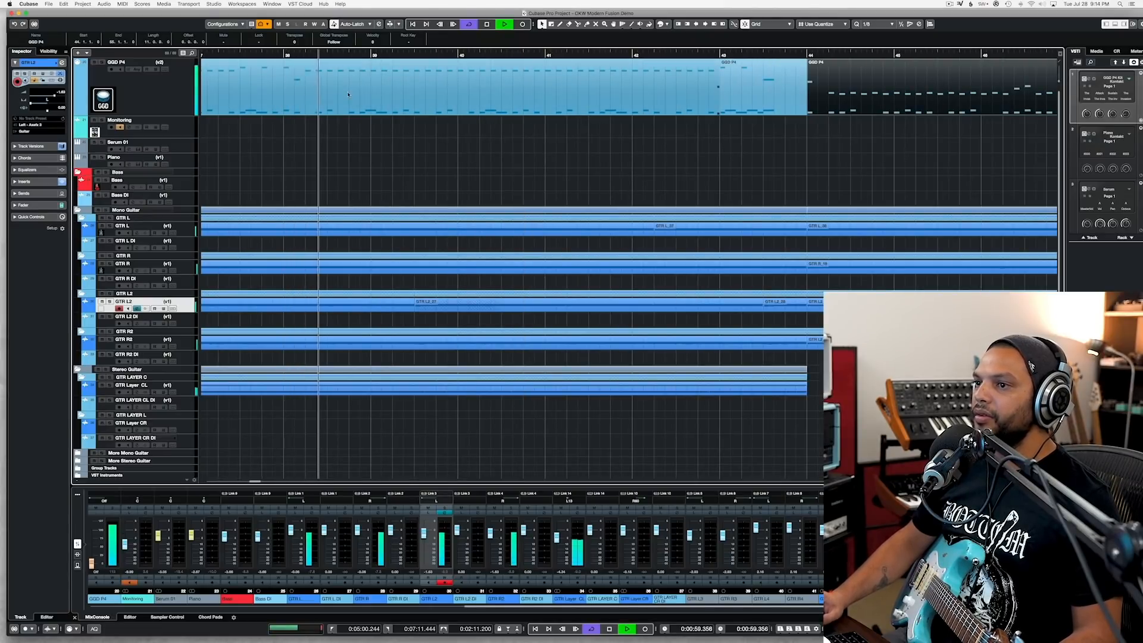
pyautogui.scroll(-4, 349, 94)
pyautogui.click(253, 56)
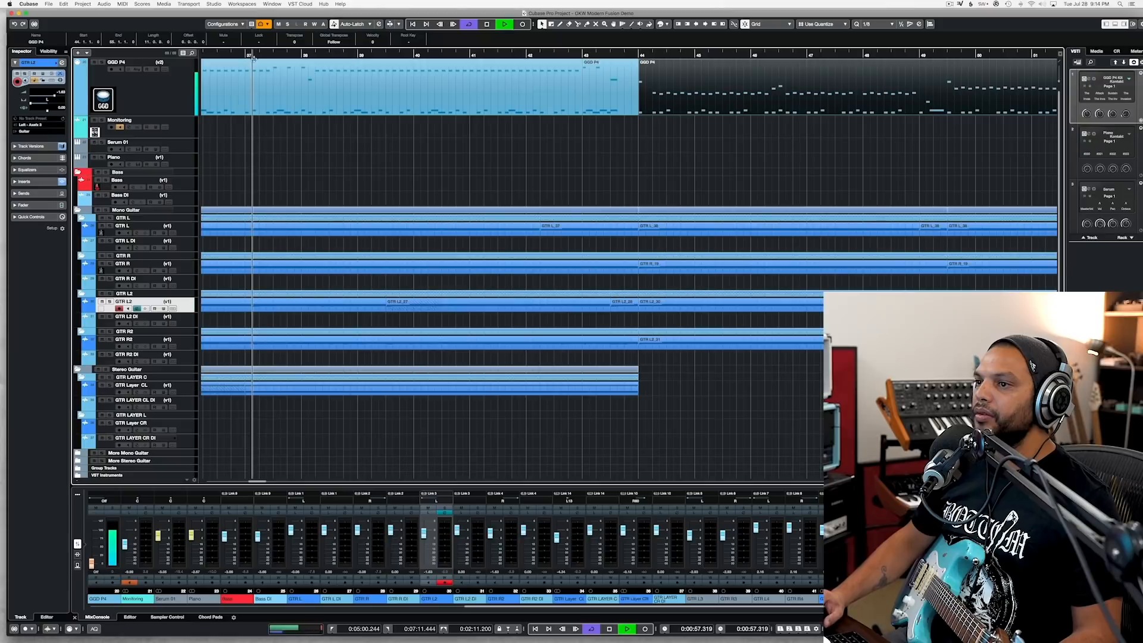
# Step: Replay the song from bar 38 through the change at bar 44, and again from bar 34, checking the drums and guitars
pyautogui.scroll(-8, 324, 87)
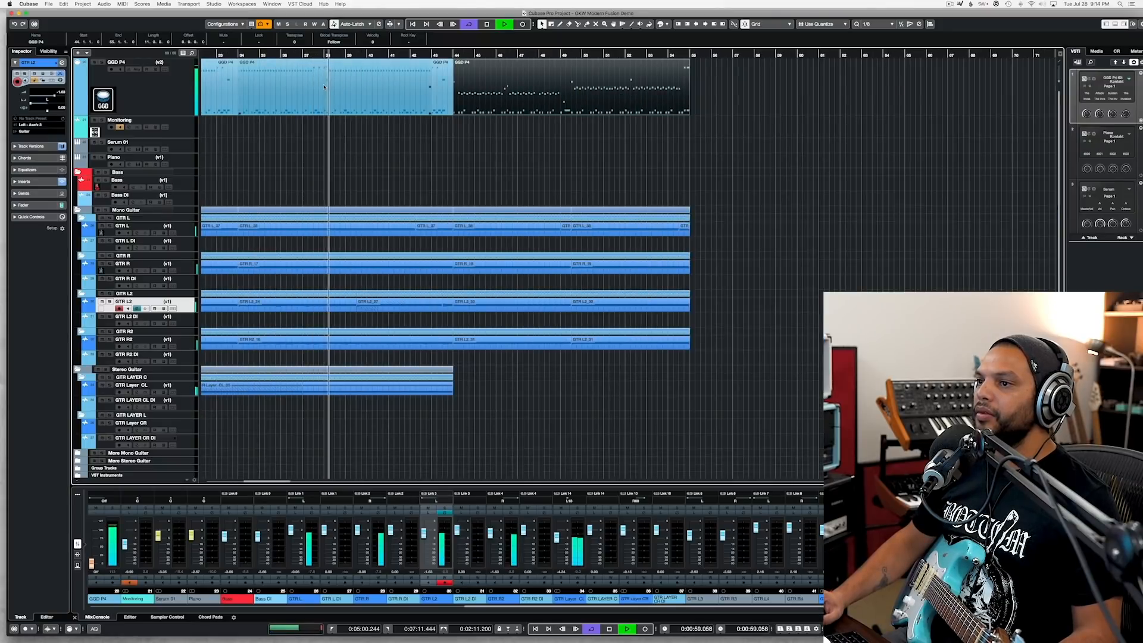
pyautogui.scroll(10, 333, 77)
pyautogui.click(355, 54)
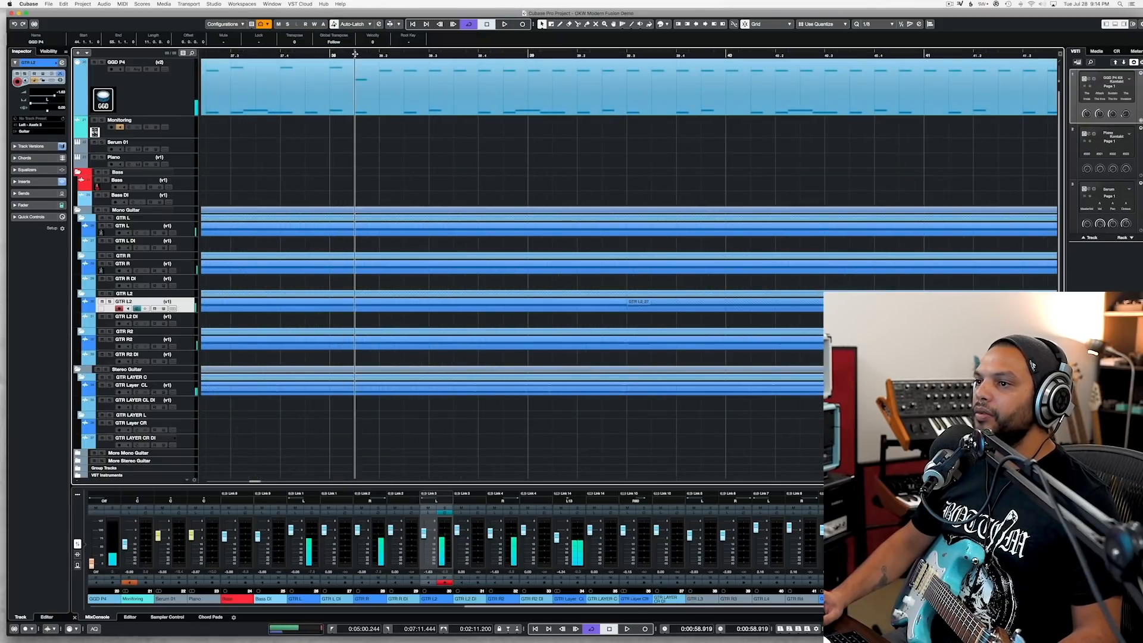
pyautogui.press('space')
pyautogui.scroll(-5, 368, 98)
pyautogui.press('space')
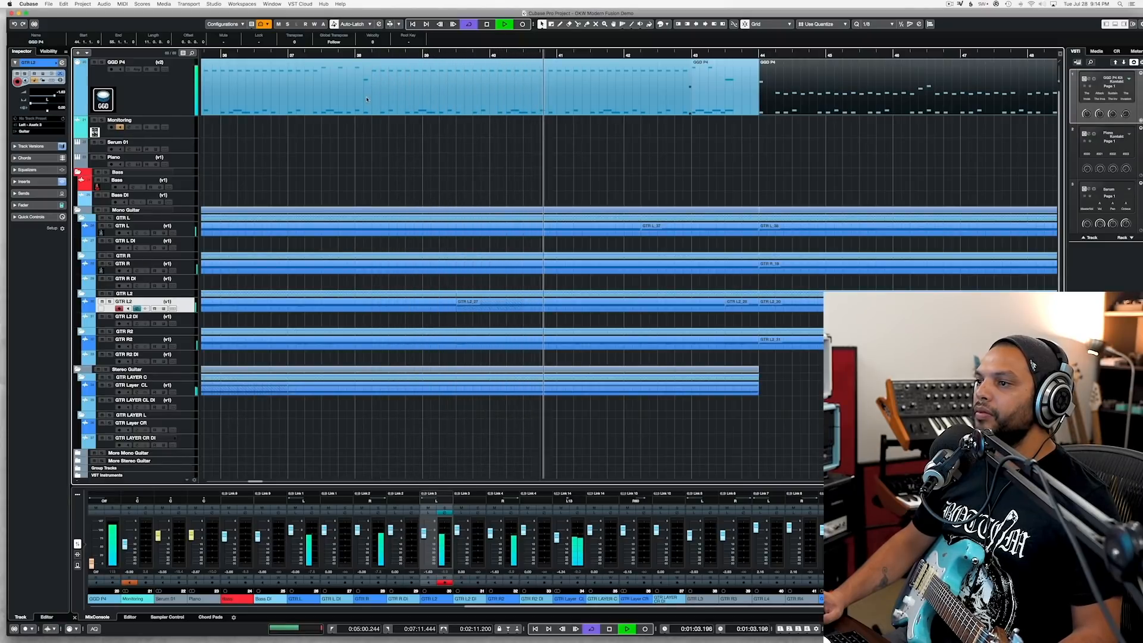
pyautogui.scroll(-2, 370, 99)
pyautogui.scroll(-3, 372, 100)
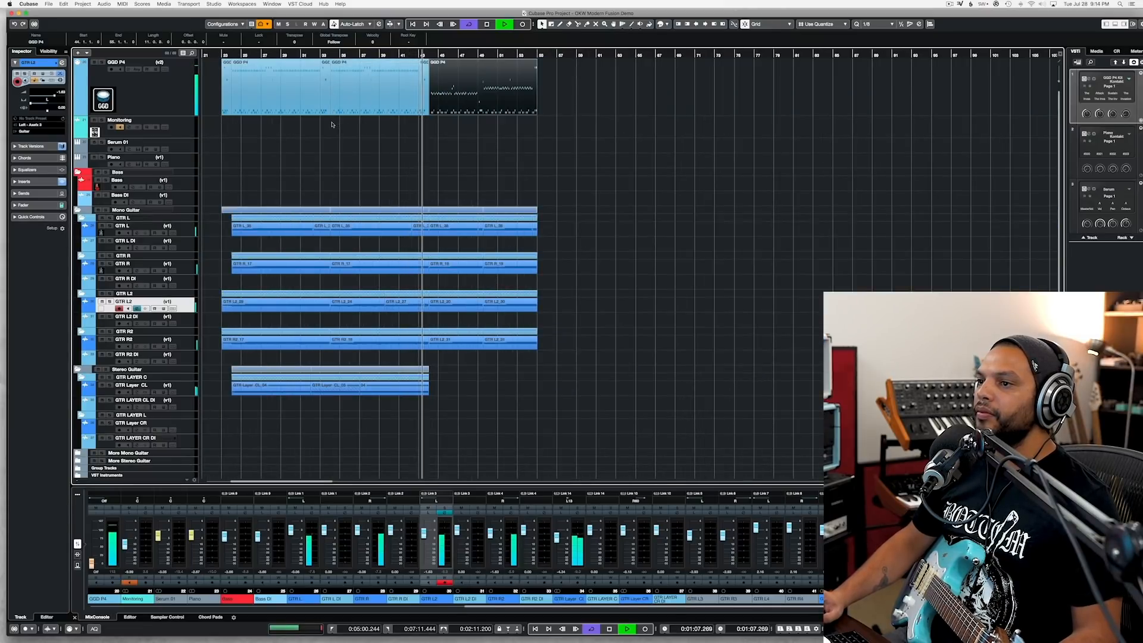
pyautogui.scroll(3, 328, 118)
pyautogui.click(313, 54)
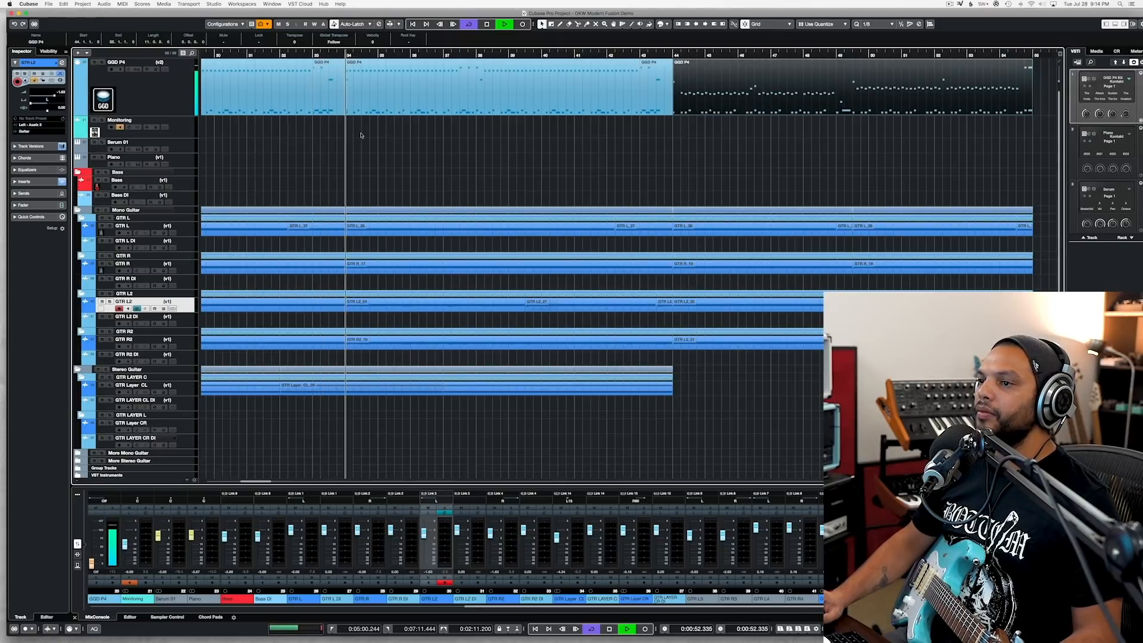
# Step: Copy the GGD P4 drum parts spanning bars 34 to 44 and paste them on the same track at bar 55
pyautogui.moveTo(362, 134); pyautogui.dragTo(651, 98)
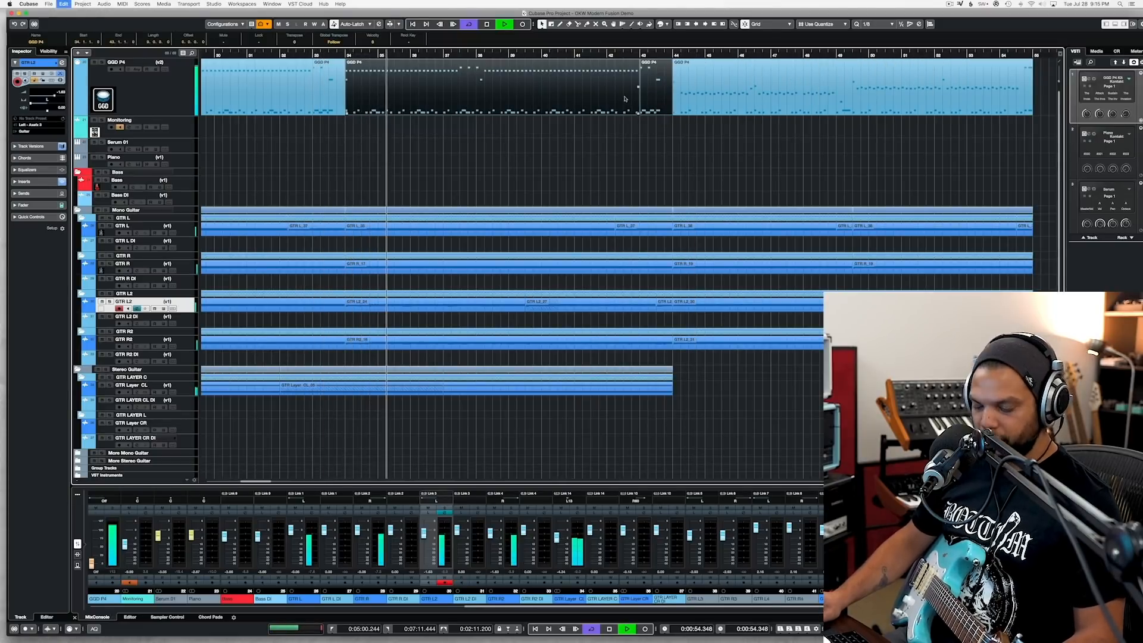
pyautogui.hscroll(6, 650, 98)
pyautogui.press('space')
pyautogui.click(604, 55)
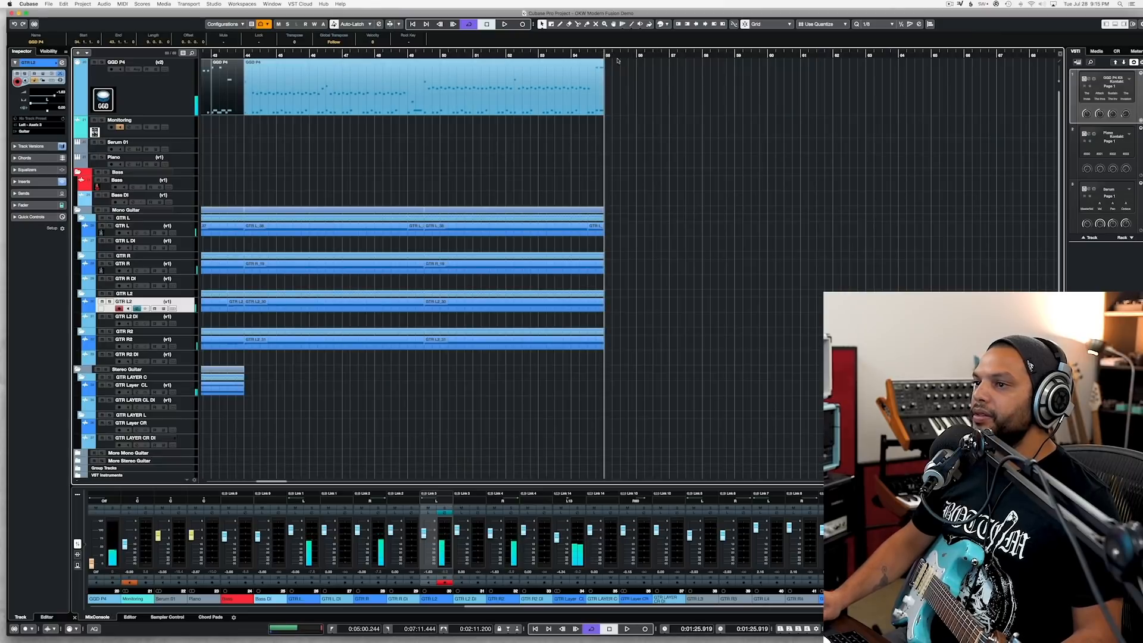
pyautogui.click(181, 97)
pyautogui.press('super+v')
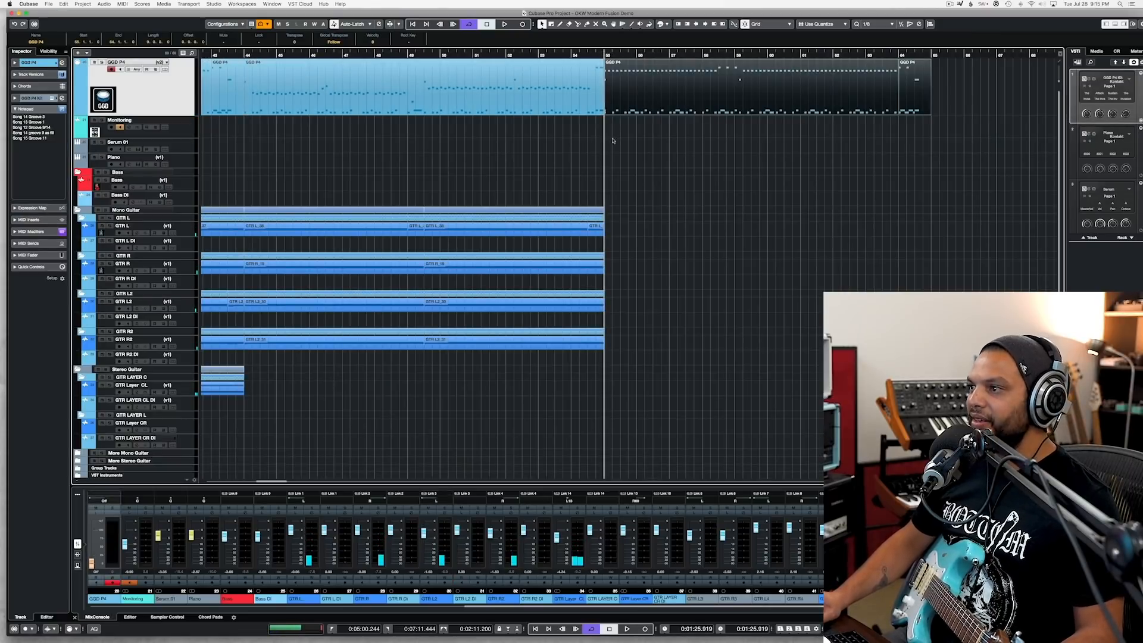
# Step: Set the start position to bar 54 and select the GTR L track for recording
pyautogui.press('h')
pyautogui.click(546, 55)
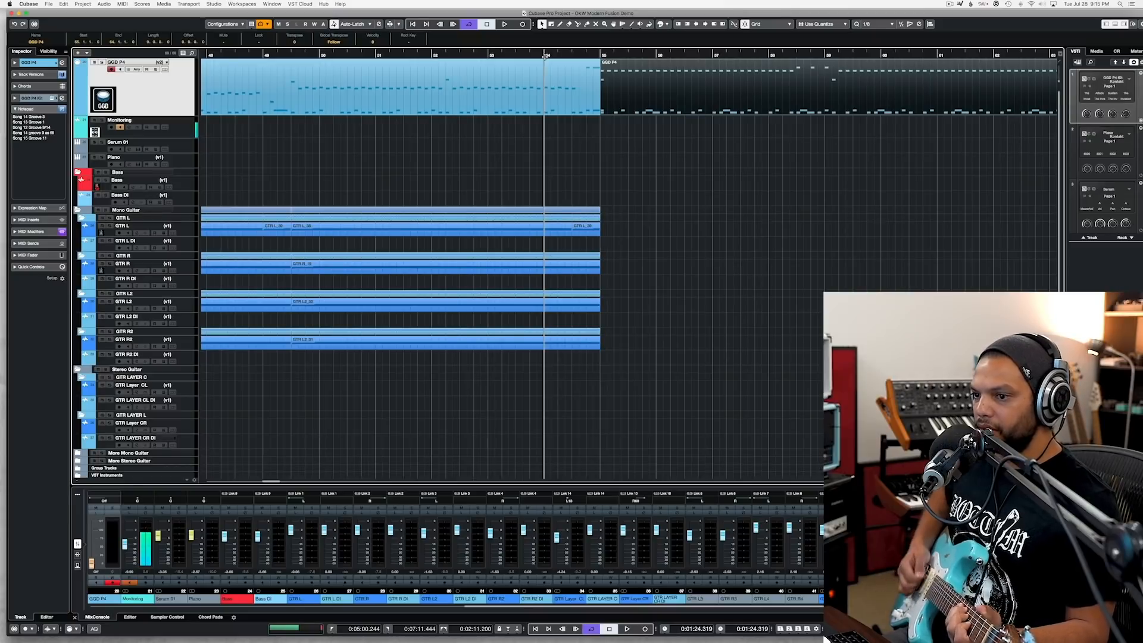
pyautogui.click(187, 234)
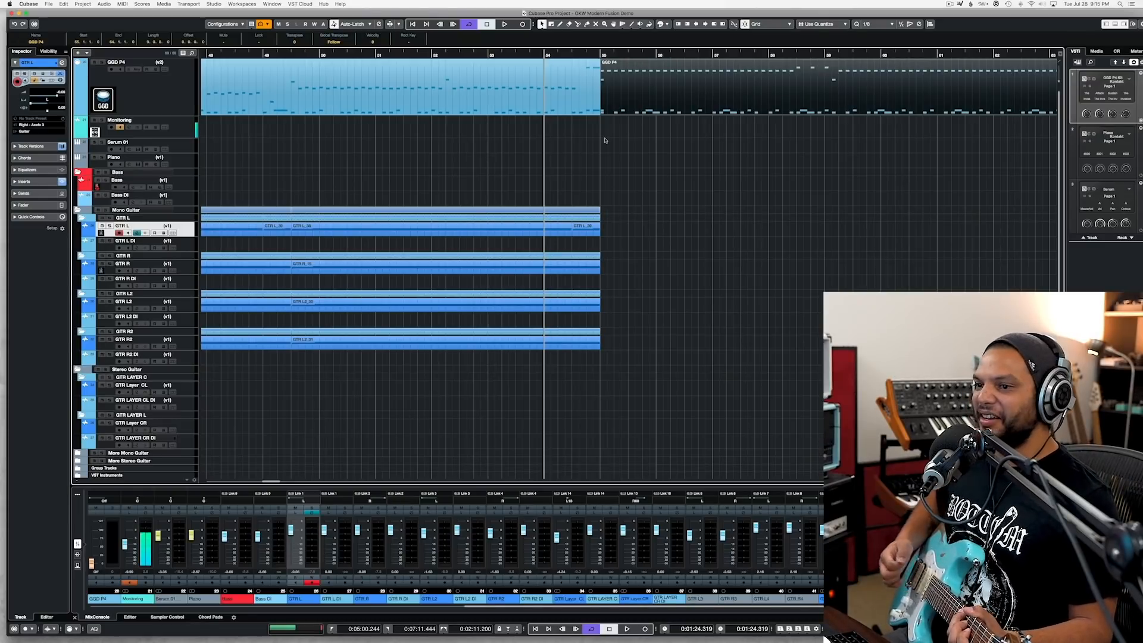
pyautogui.press('KP_Multiply')
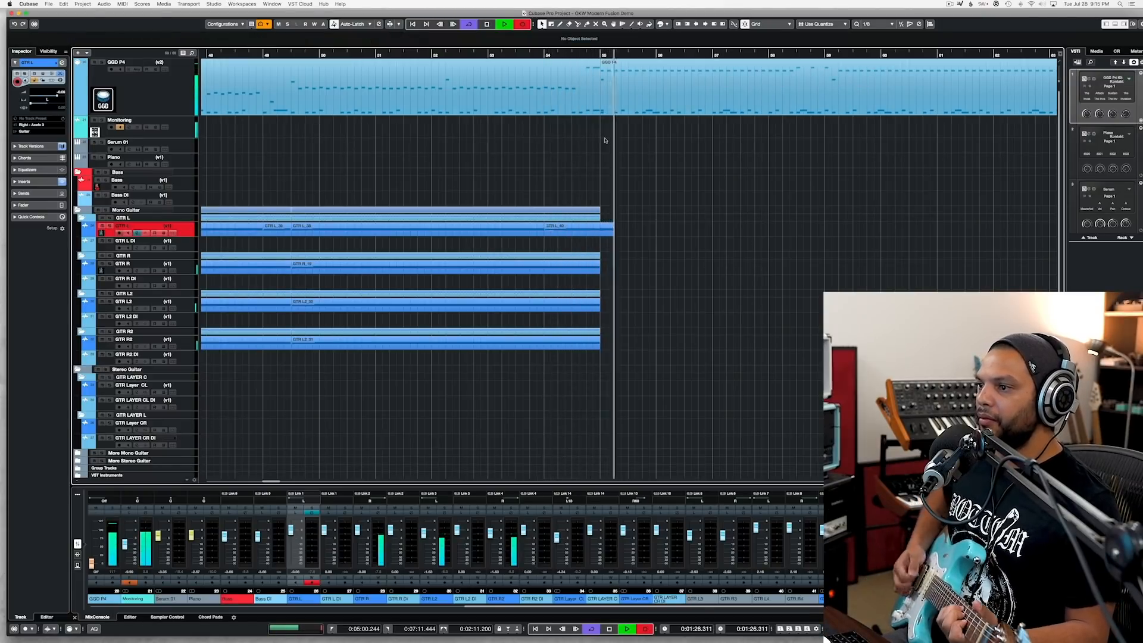
pyautogui.press('space')
pyautogui.press('super+z')
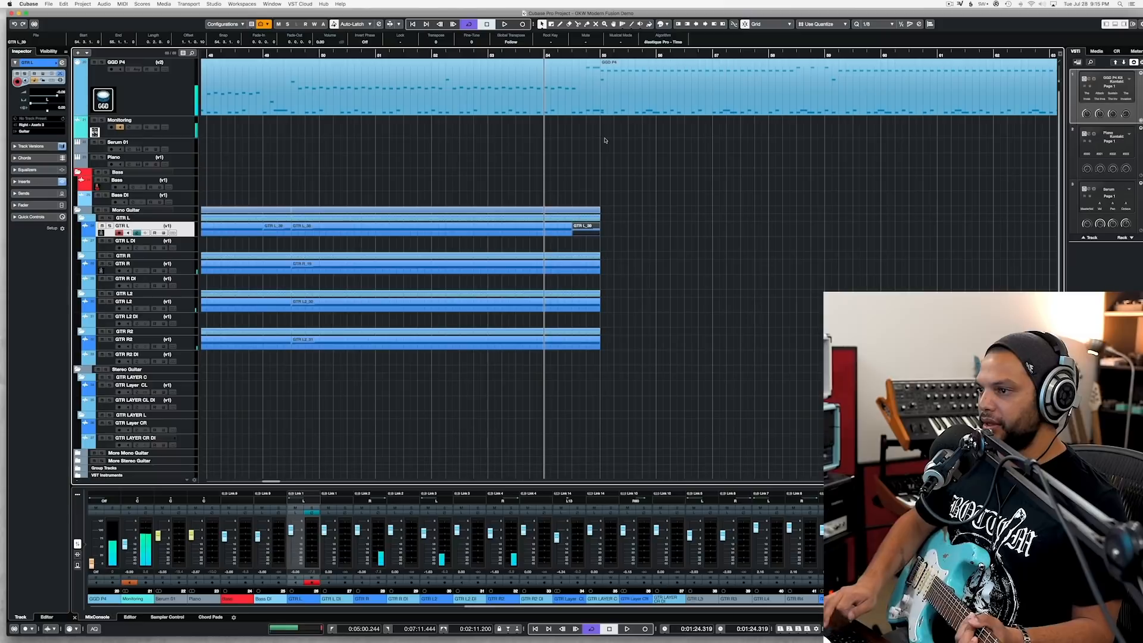
# Step: Record a guitar take on GTR L from bar 54 through the new drum section to about bar 64
pyautogui.press('KP_Multiply')
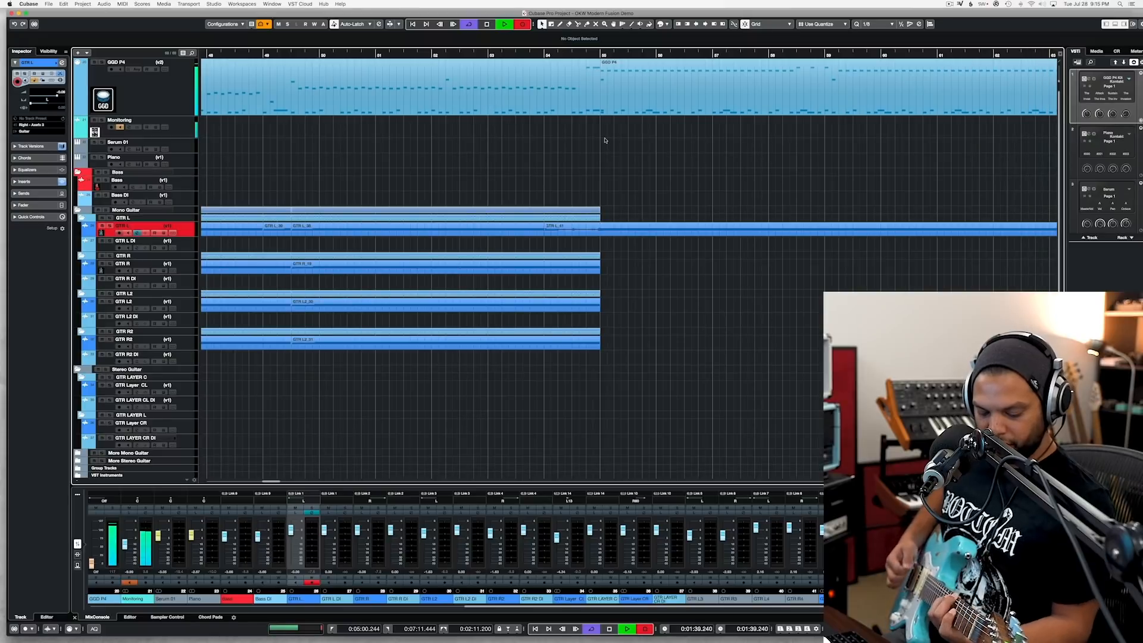
pyautogui.press('space')
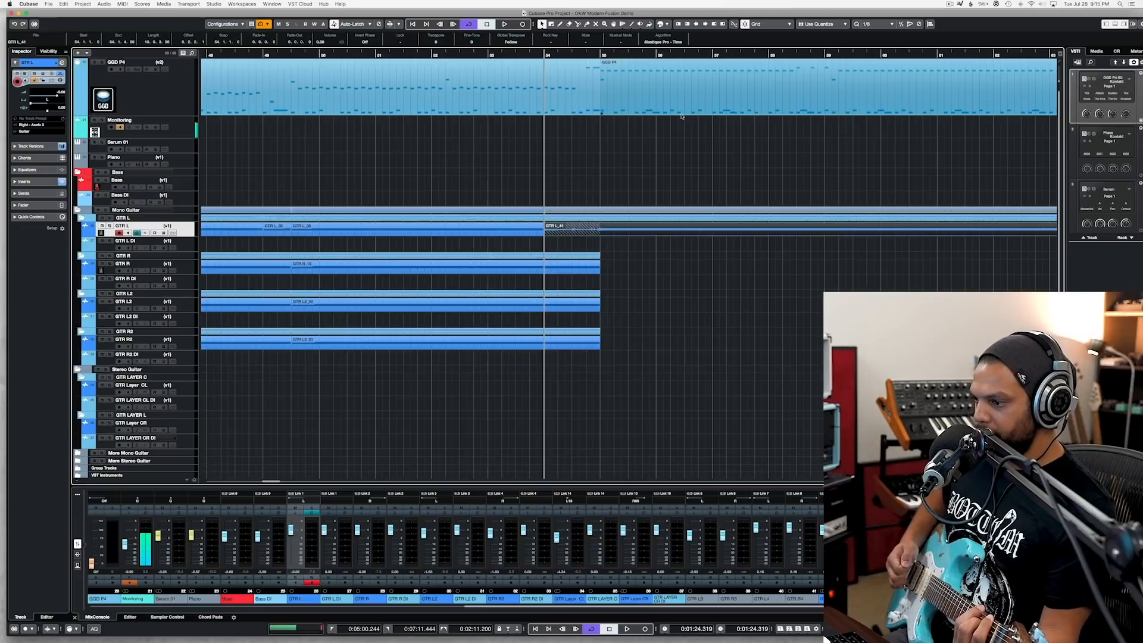
pyautogui.click(783, 55)
pyautogui.press('space')
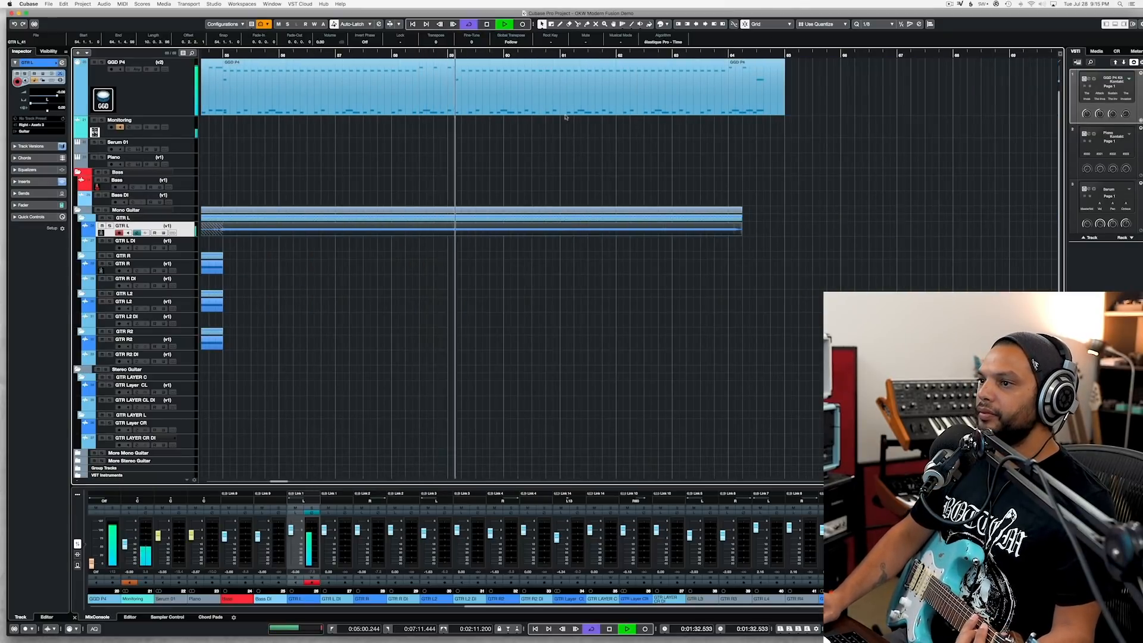
pyautogui.press('KP_Multiply')
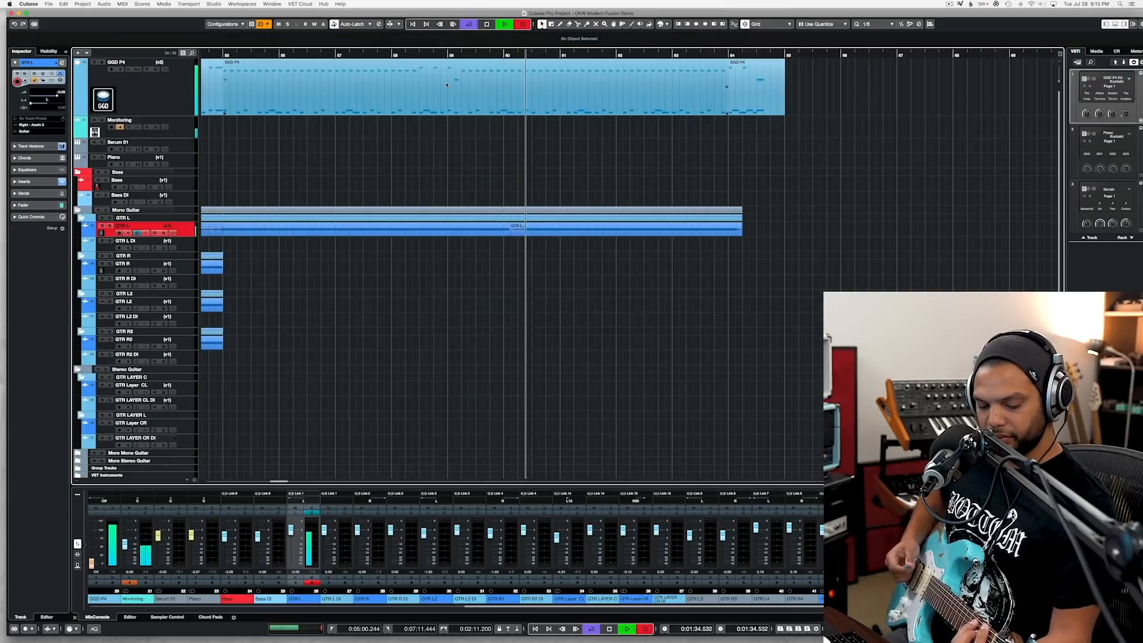
pyautogui.press('space')
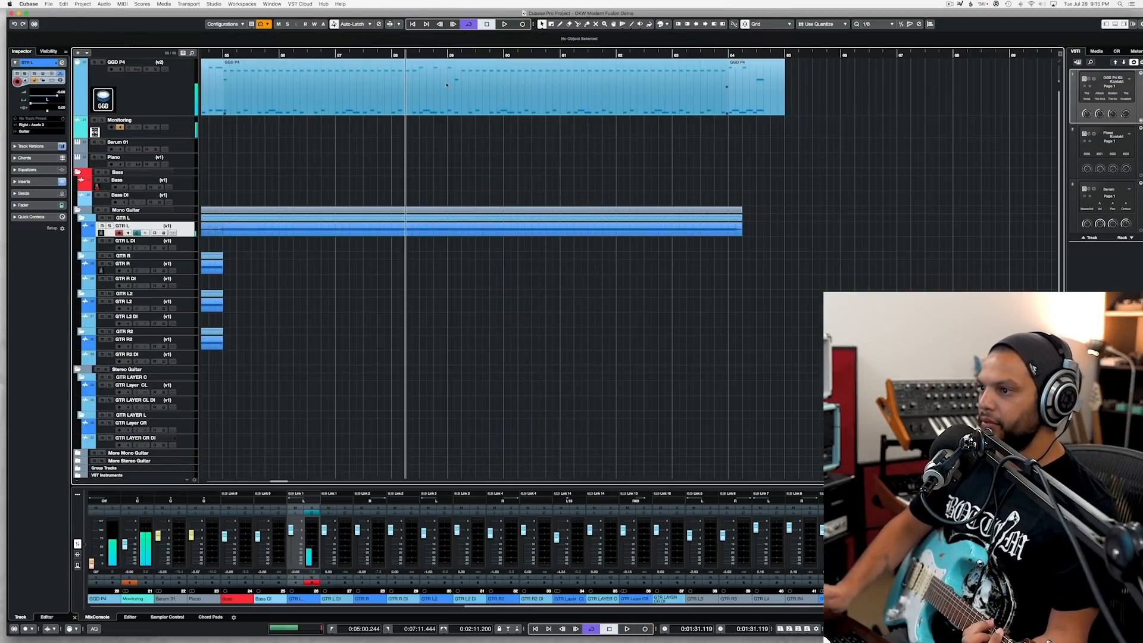
# Step: Play in from about bar 59 and punch in a replacement guitar take on GTR L from around bar 60 past bar 64
pyautogui.press('space')
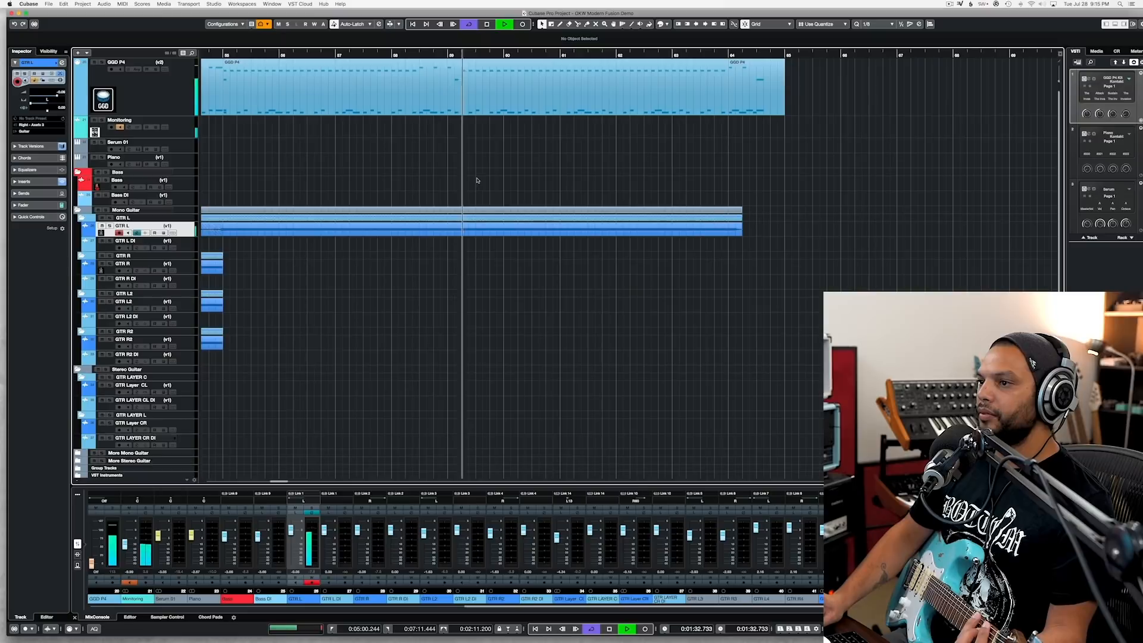
pyautogui.press('KP_Multiply')
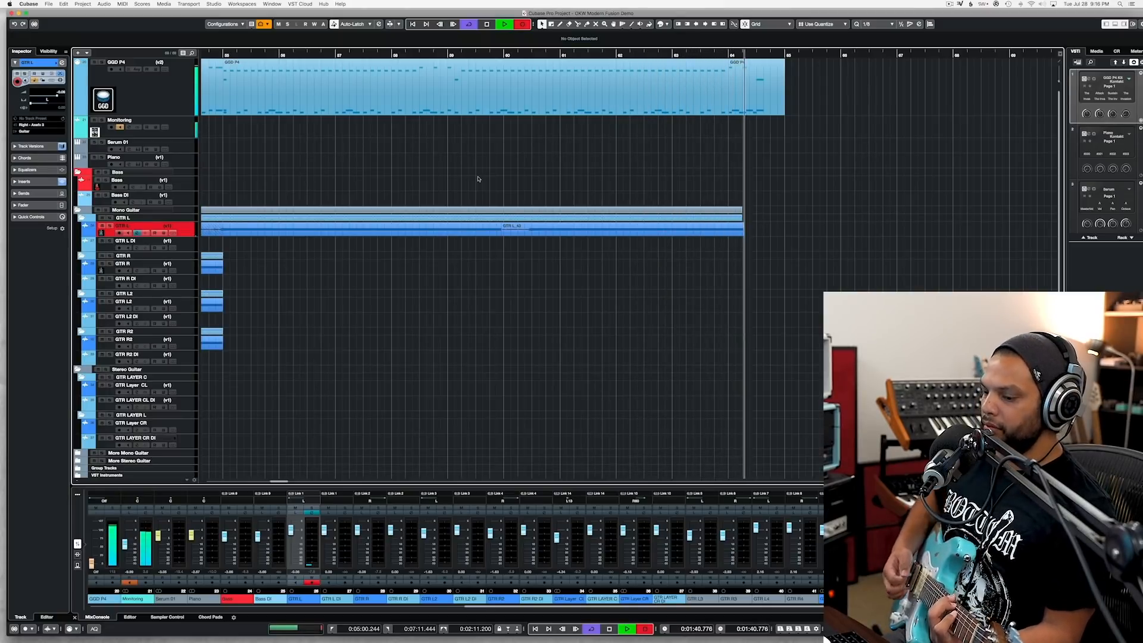
pyautogui.press('space')
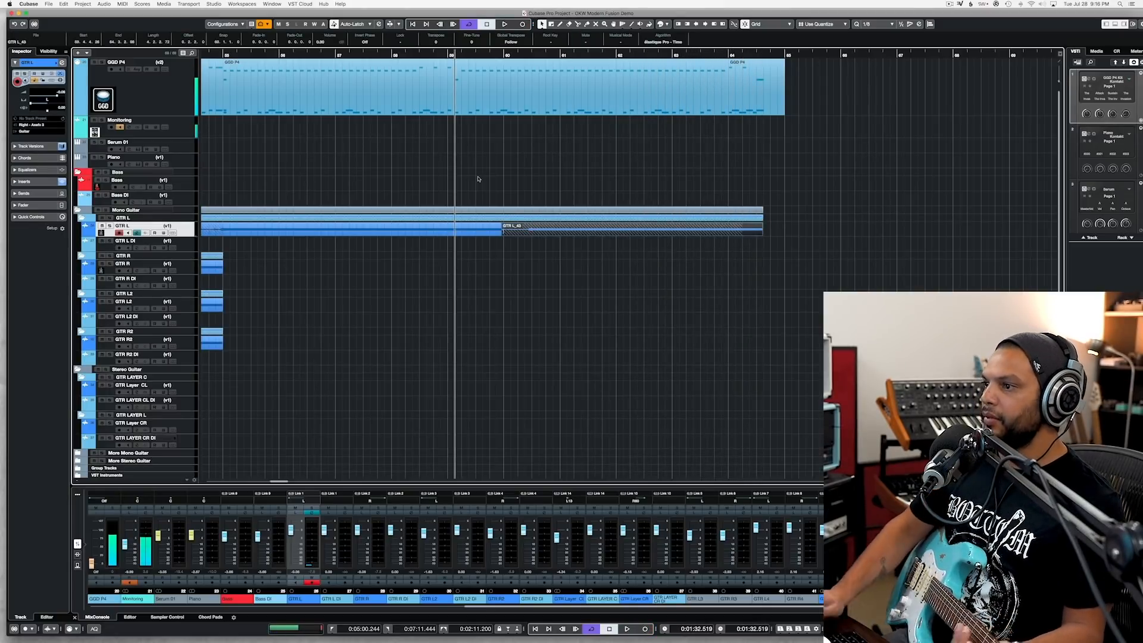
# Step: Listen from bar 62, then record another GTR L take from there to just past bar 65
pyautogui.click(622, 55)
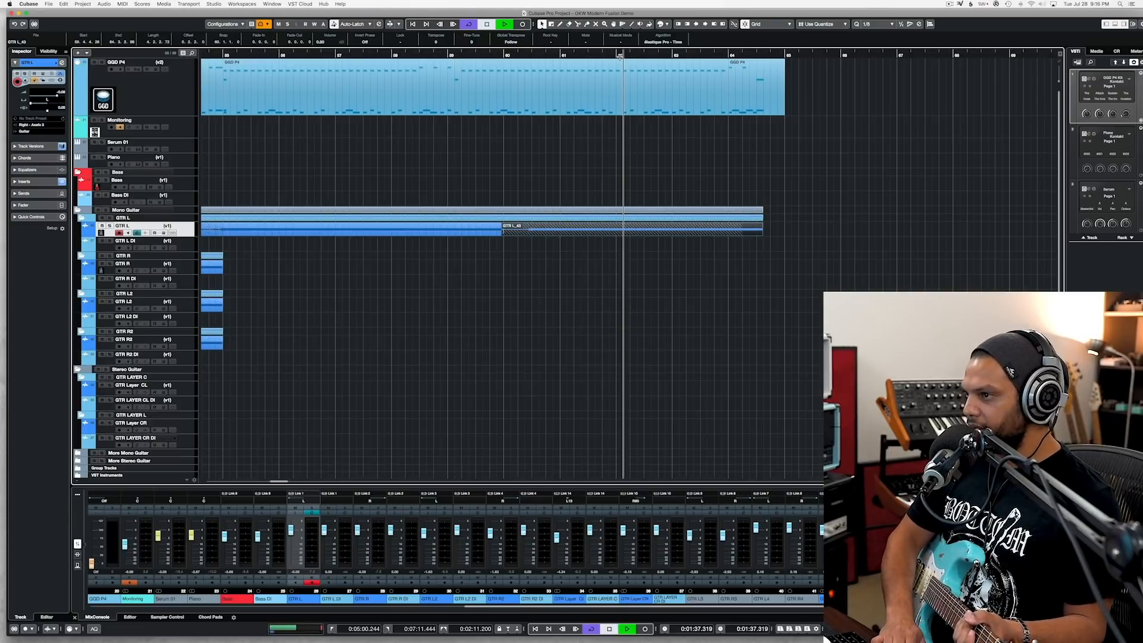
pyautogui.press('space')
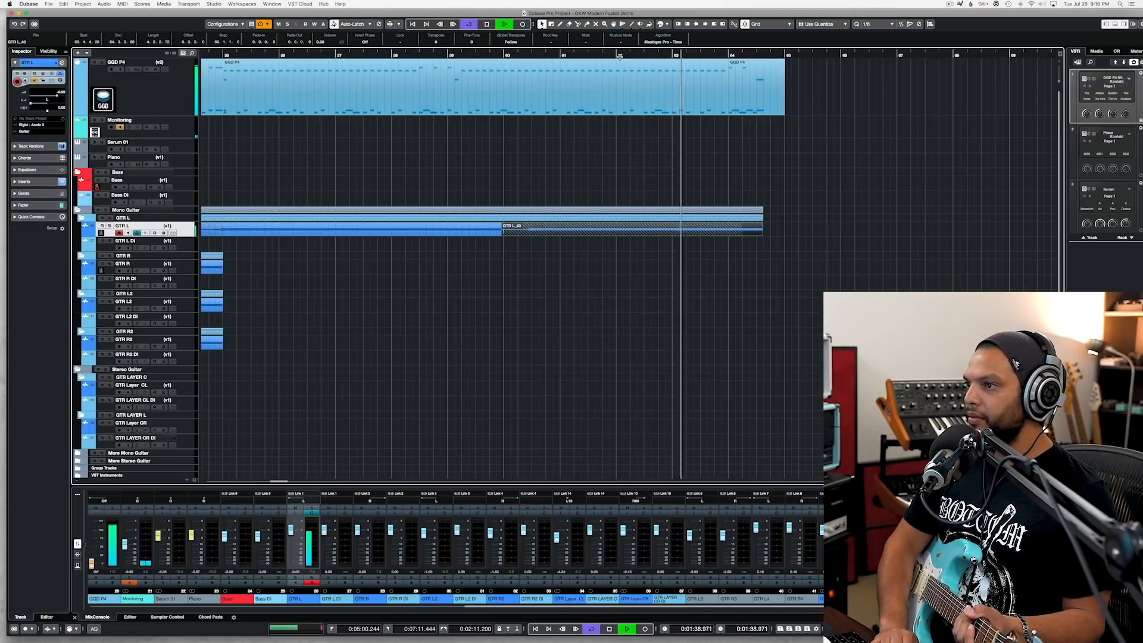
pyautogui.press('space')
pyautogui.press('KP_Multiply')
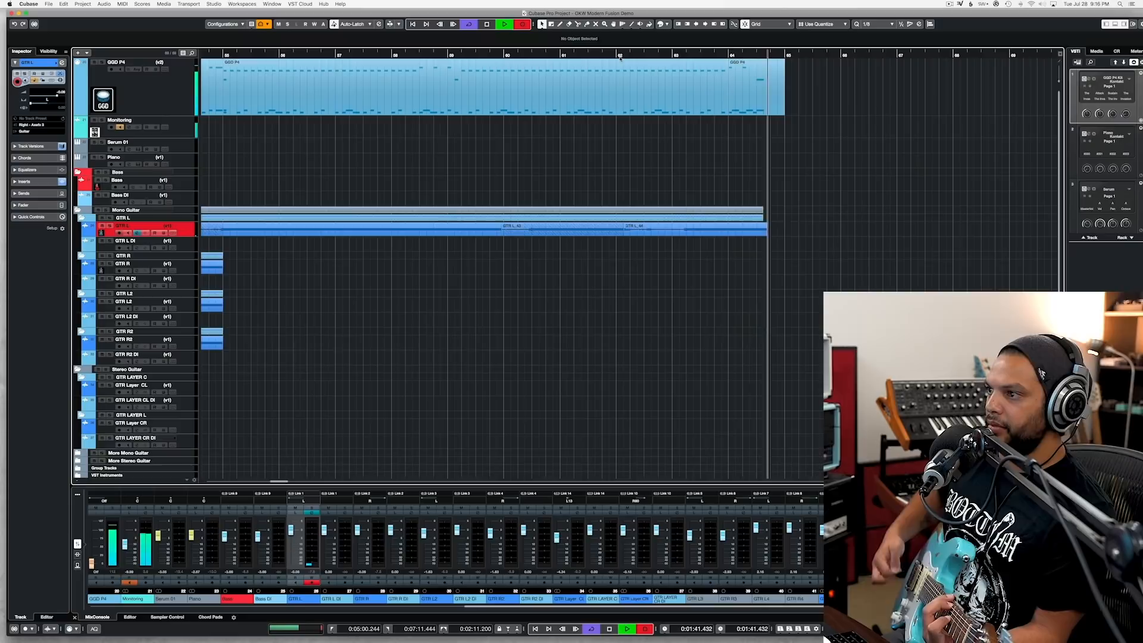
pyautogui.press('space')
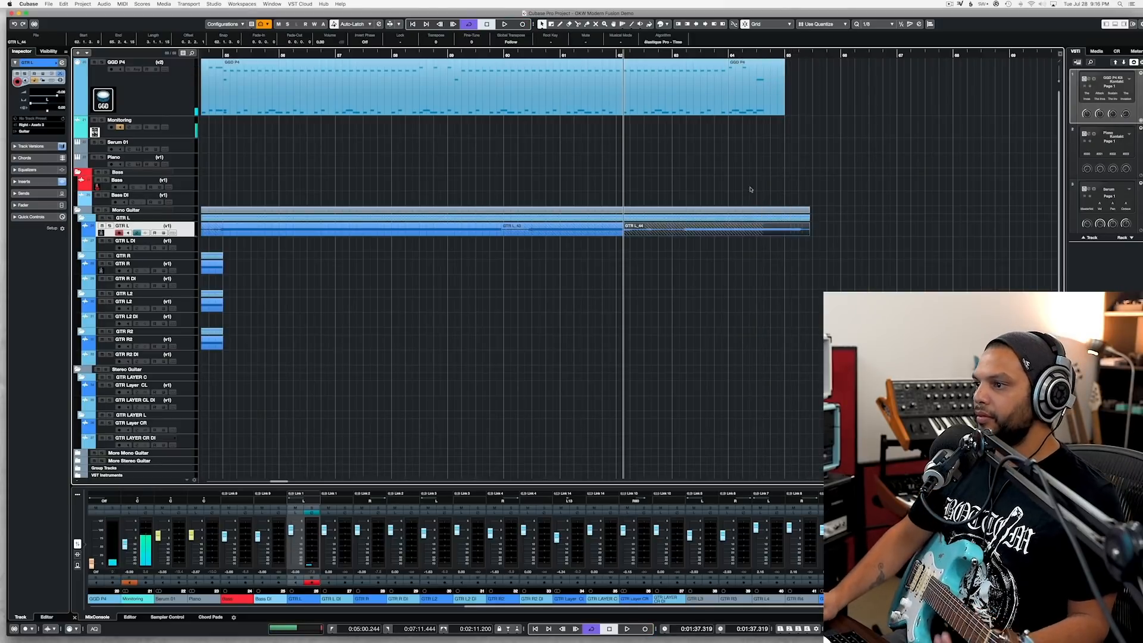
# Step: Remove the opening of the newest GTR L take up to about bar 63, and trim the preceding take to start midway through bar 60
pyautogui.keyDown('alt'); pyautogui.click(687, 233); pyautogui.keyUp('alt')
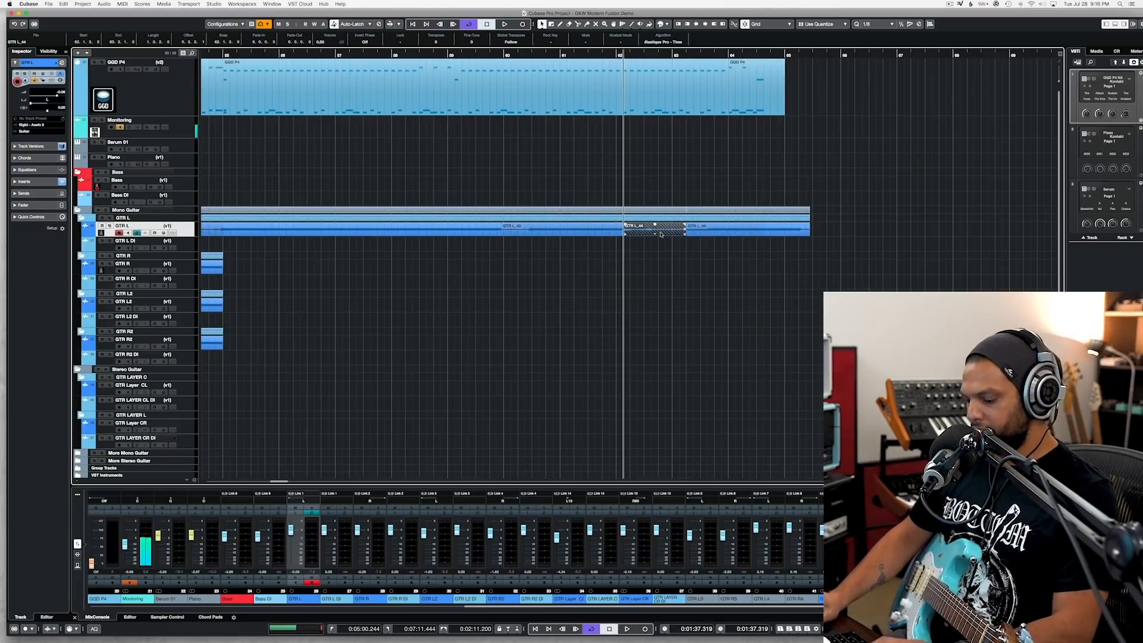
pyautogui.press('Delete')
pyautogui.moveTo(503, 234); pyautogui.dragTo(532, 236)
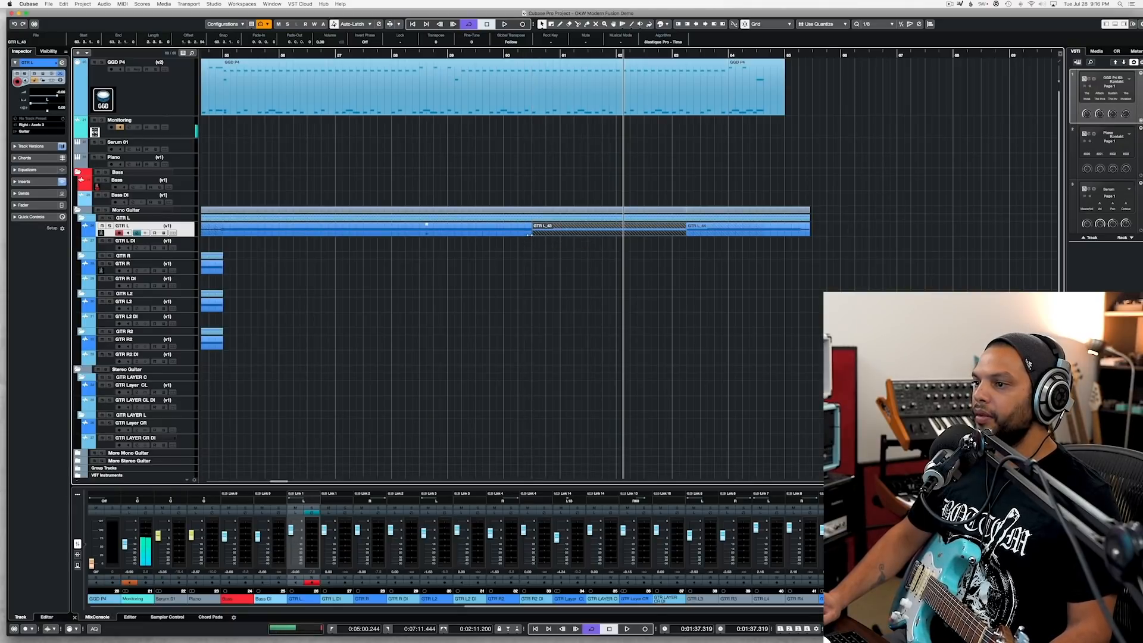
# Step: Trim the start of the long GTR L_41 take to bar 55, leaving the earlier guitar clip in place before it
pyautogui.hscroll(-8, 690, 232)
pyautogui.click(690, 232)
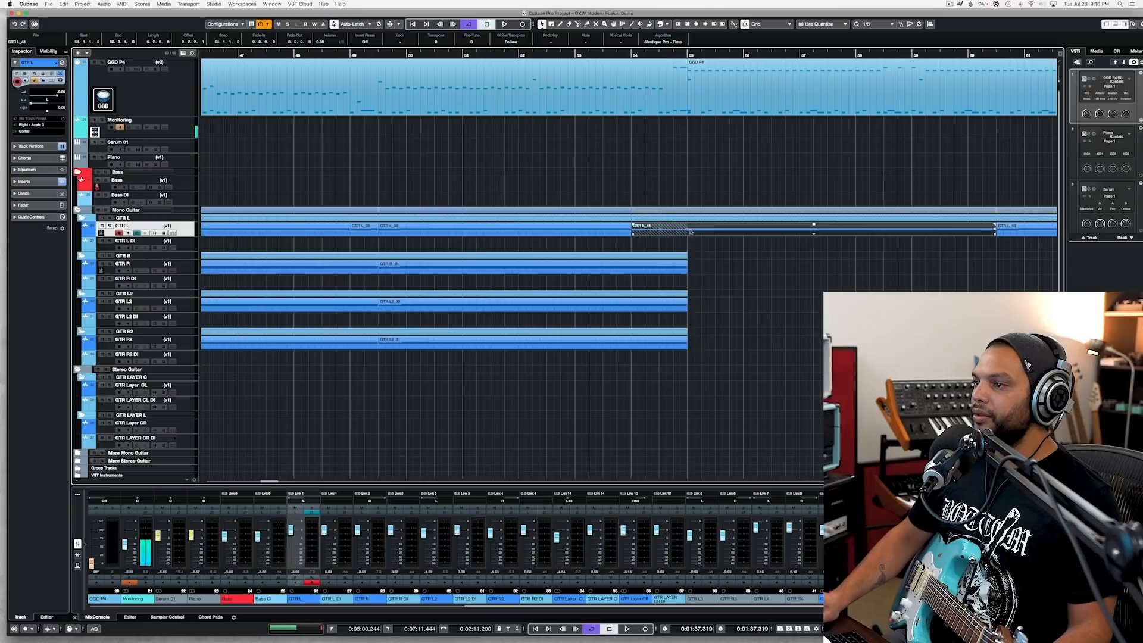
pyautogui.keyDown('alt'); pyautogui.click(684, 234); pyautogui.keyUp('alt')
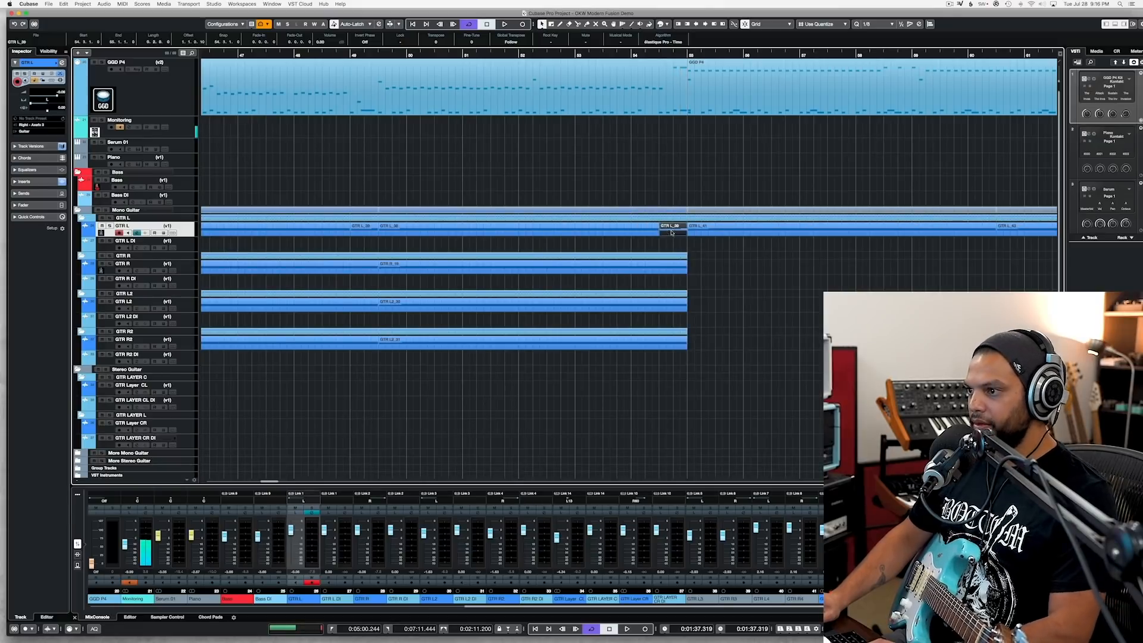
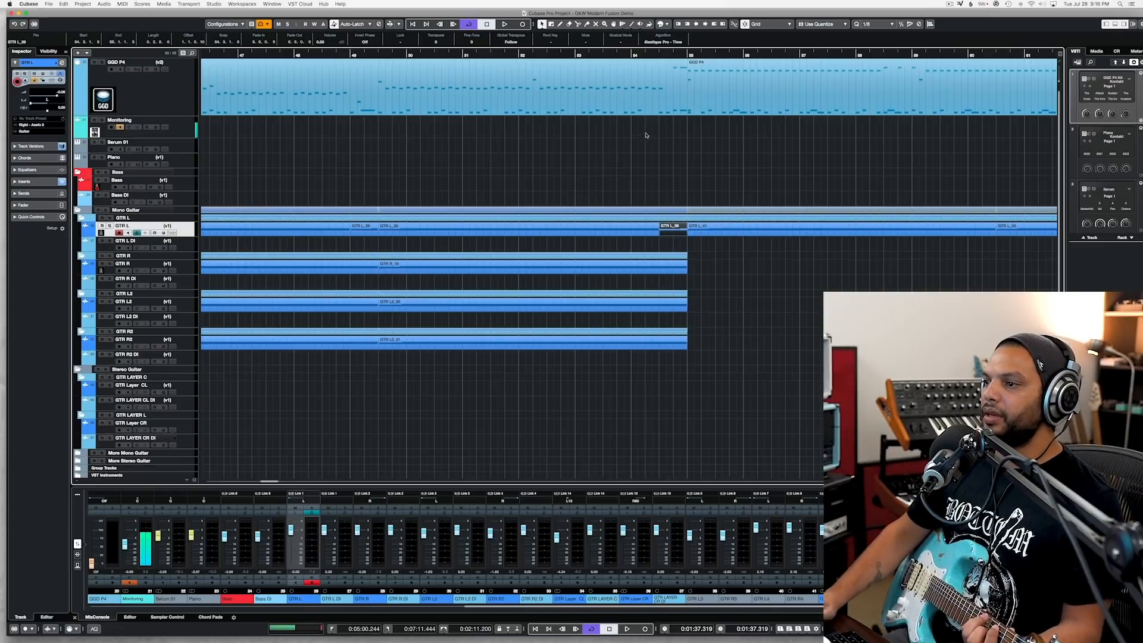
# Step: Record a guitar take on GTR R from bar 54 into bar 61, and another from bar 59 to about bar 65
pyautogui.click(625, 55)
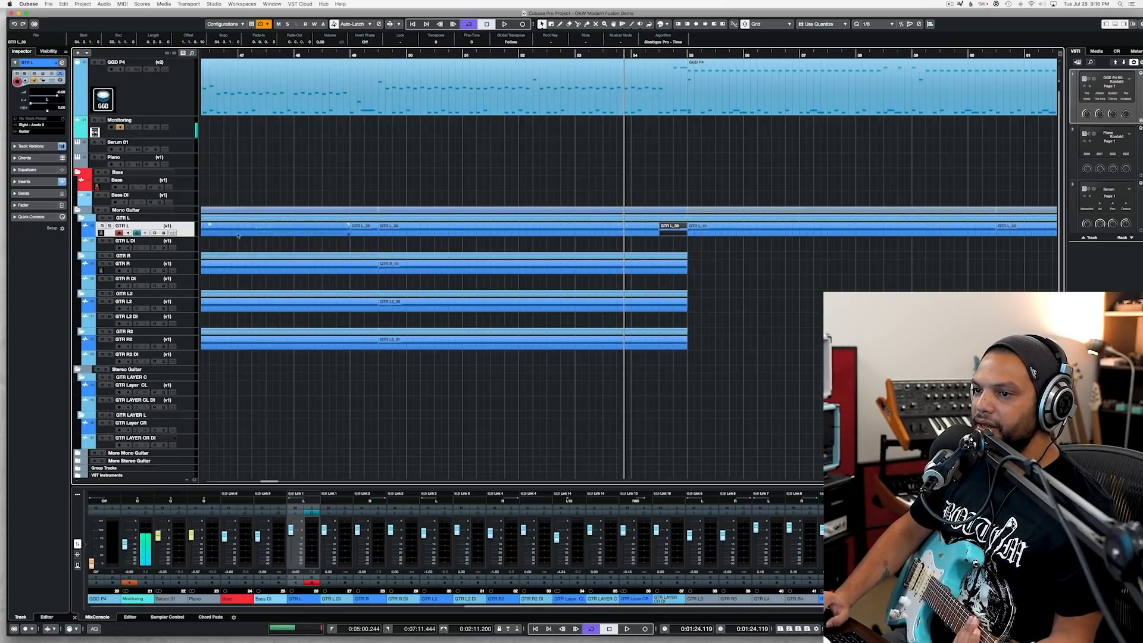
pyautogui.click(193, 269)
pyautogui.press('KP_Multiply')
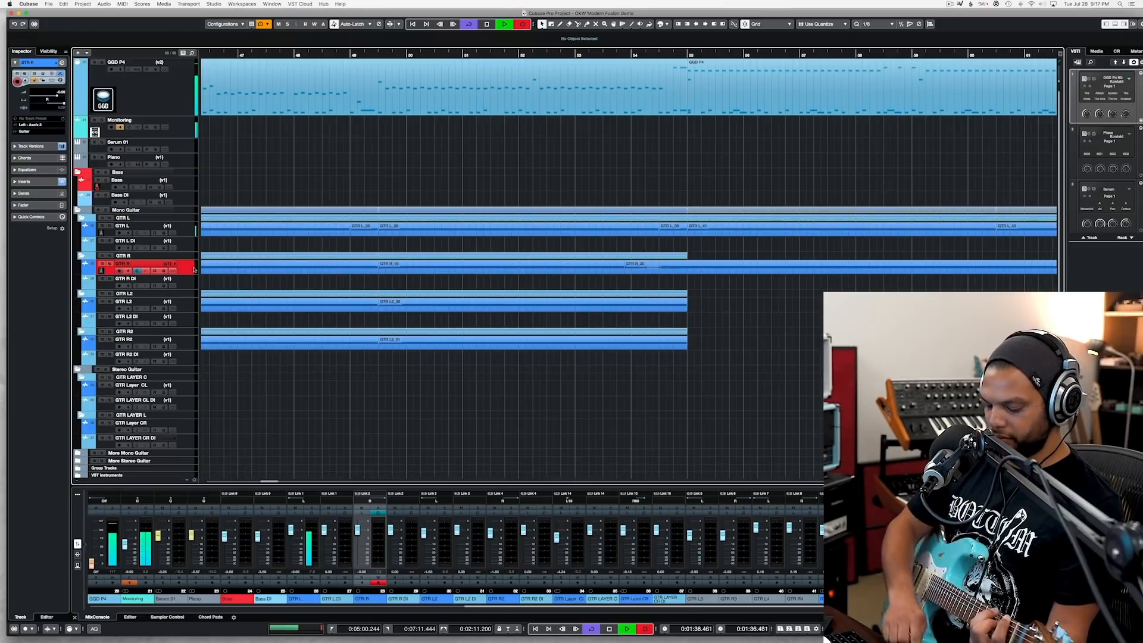
pyautogui.press('space')
pyautogui.click(912, 55)
pyautogui.press('KP_Multiply')
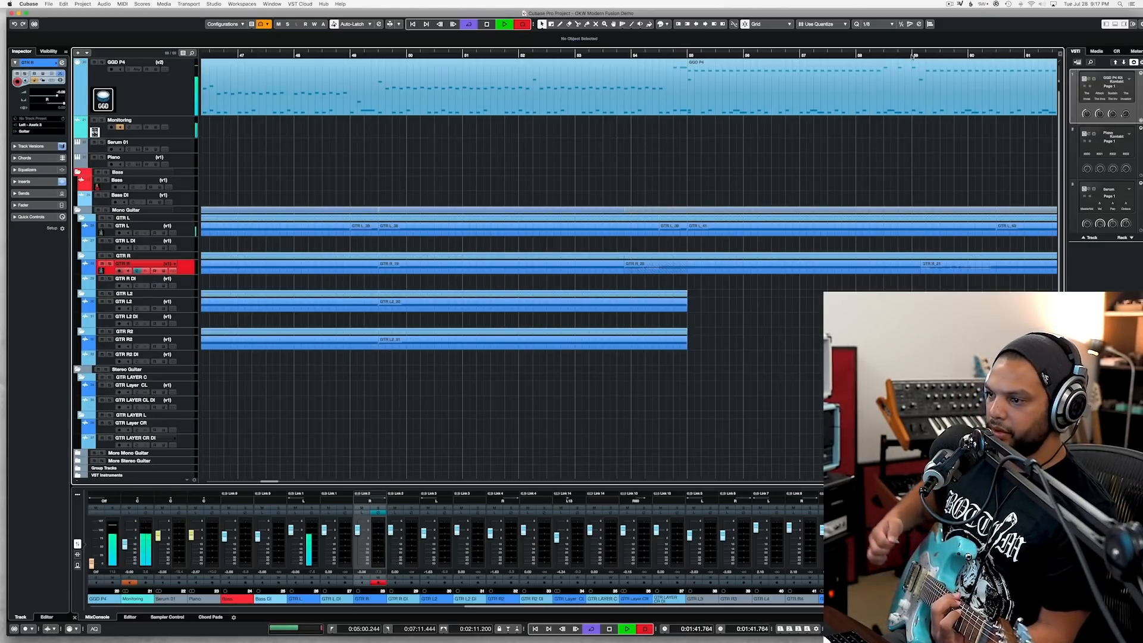
pyautogui.press('space')
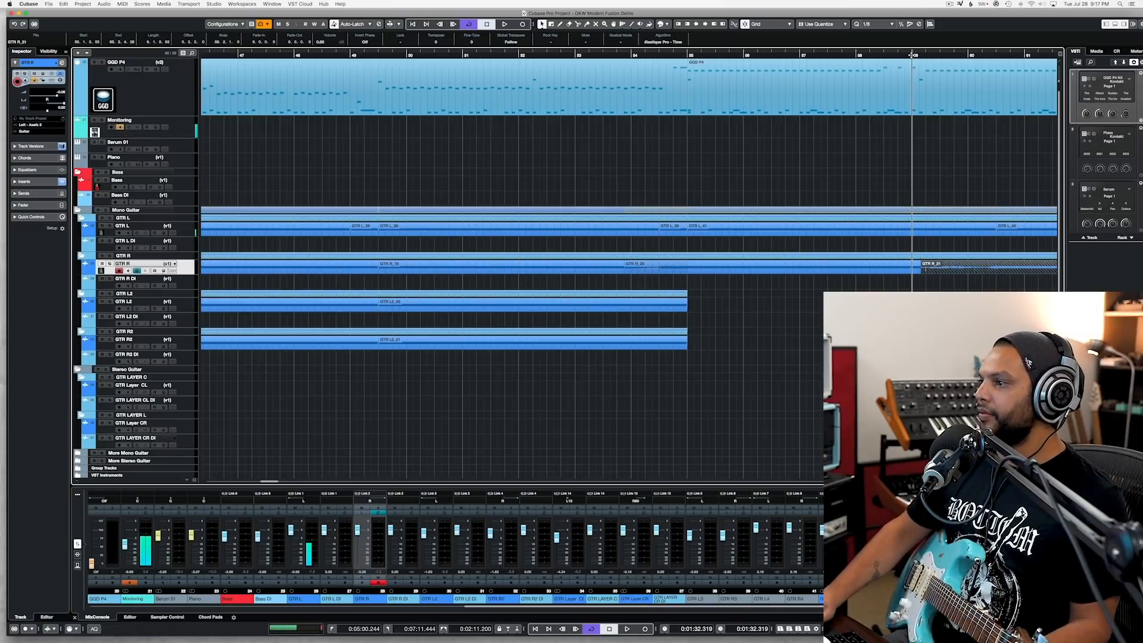
# Step: Trim the two new GTR R takes to start at bar 55 and midway through bar 60, and delete the GTR L and GTR R tails past bar 65
pyautogui.moveTo(922, 269); pyautogui.dragTo(994, 273)
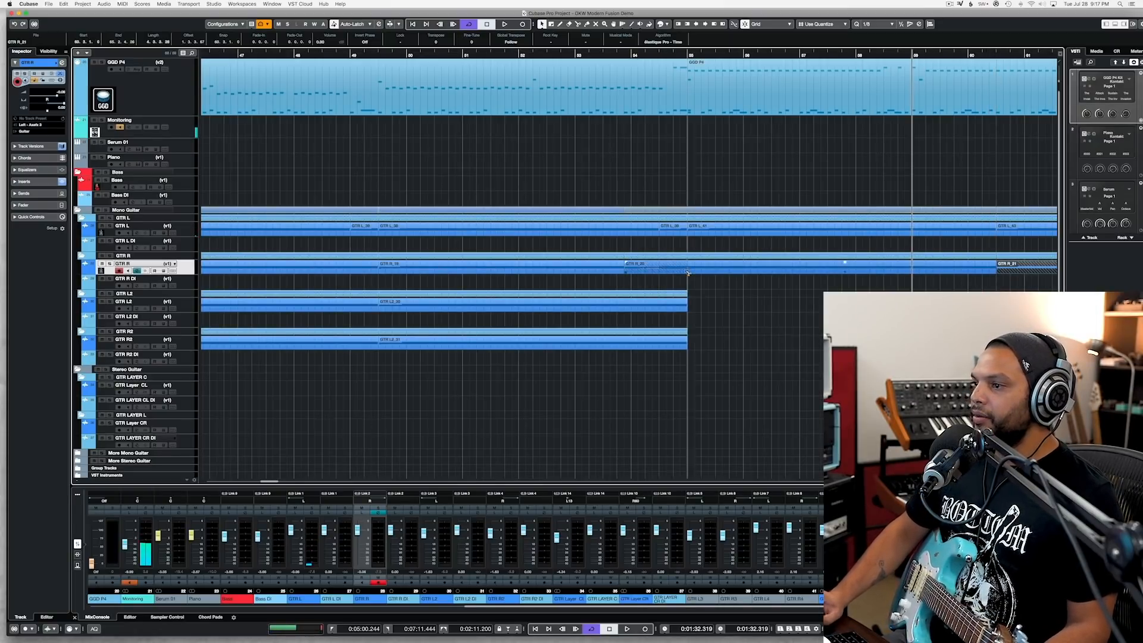
pyautogui.moveTo(687, 271); pyautogui.dragTo(687, 272)
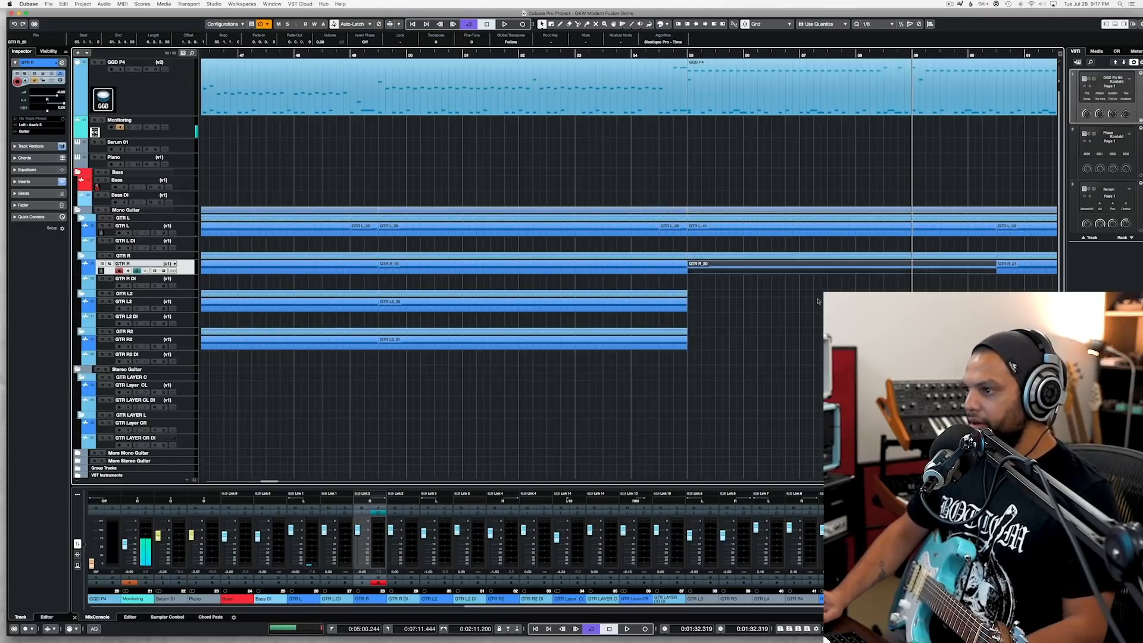
pyautogui.hscroll(3, 808, 299)
pyautogui.hscroll(5, 808, 300)
pyautogui.moveTo(866, 291); pyautogui.dragTo(912, 217)
pyautogui.click(881, 233)
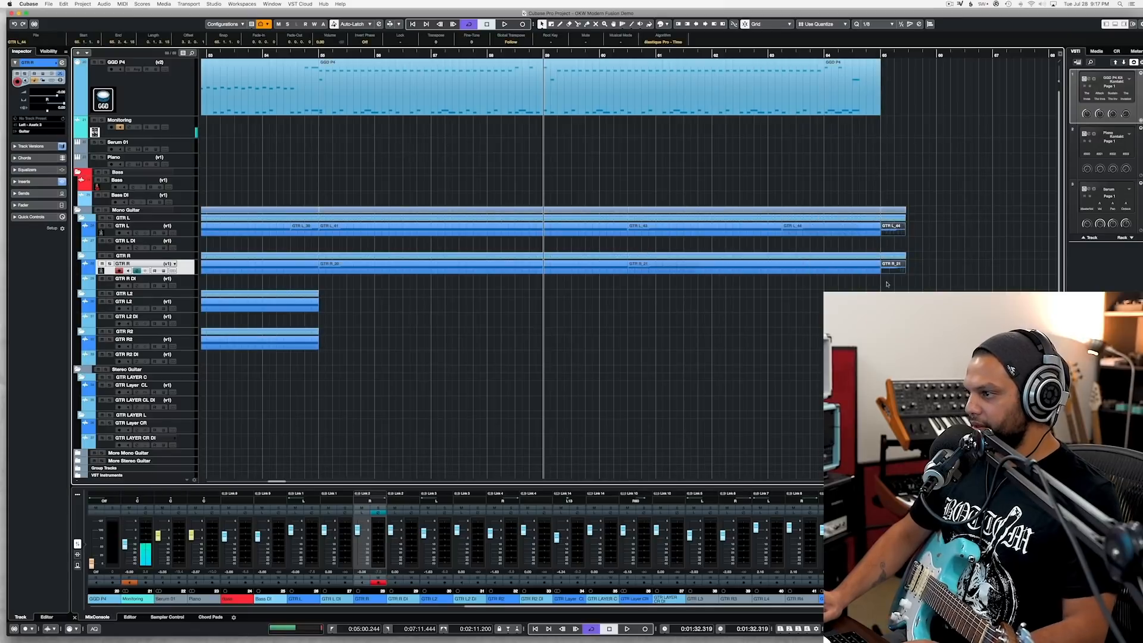
pyautogui.press('Delete')
# Step: Record a guitar take on GTR L2 from bar 54 to just past bar 65, and remove its opening before bar 55
pyautogui.hscroll(-6, 909, 204)
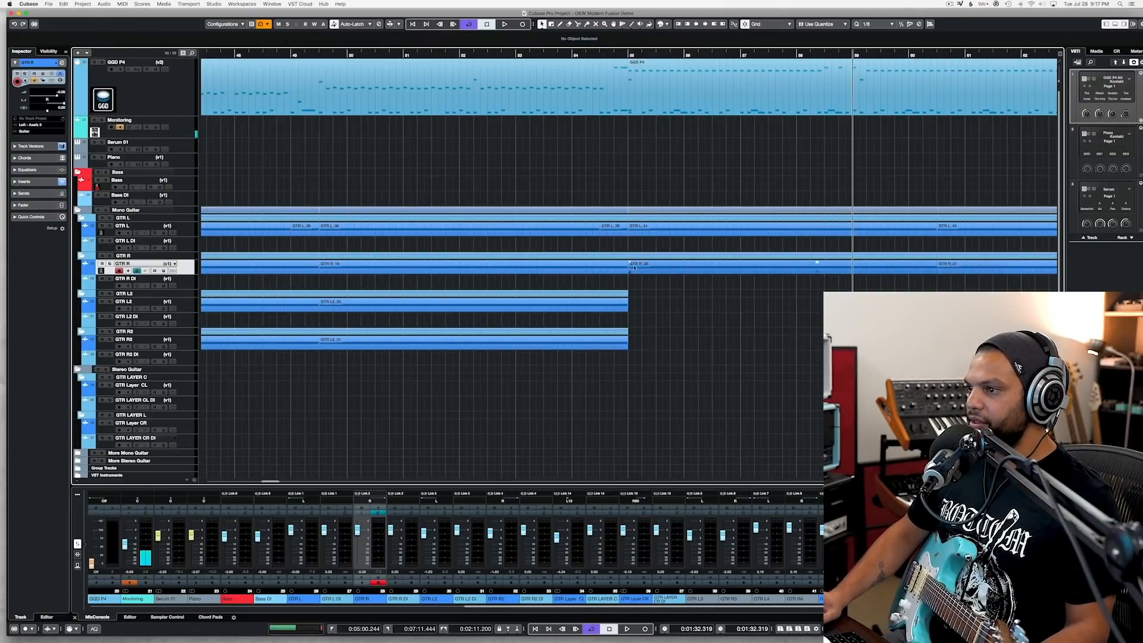
pyautogui.click(572, 55)
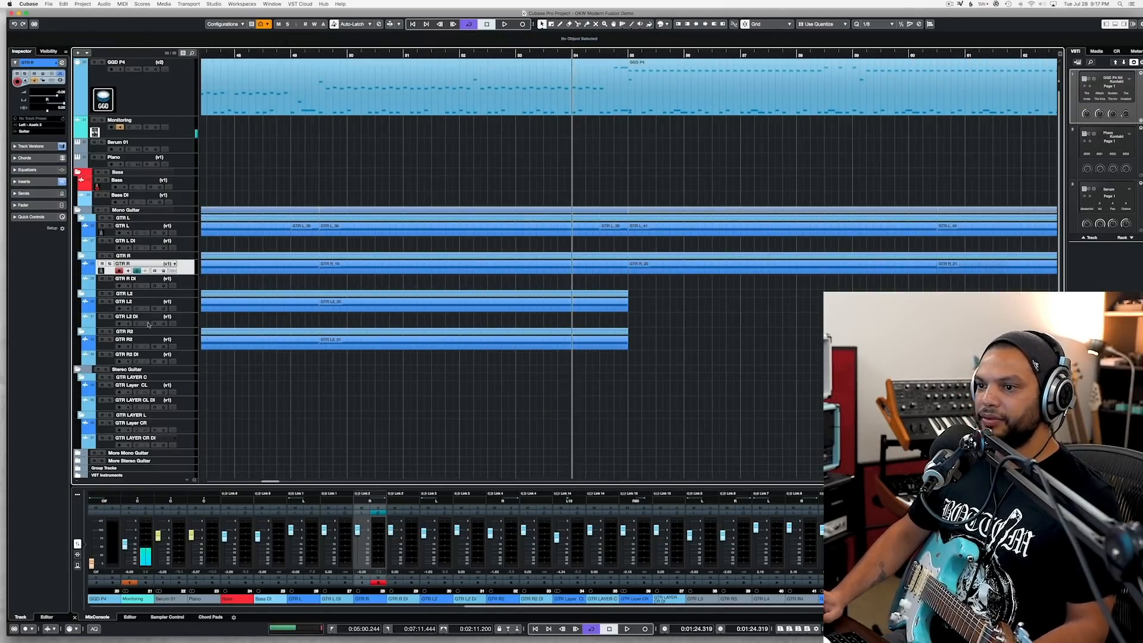
pyautogui.click(191, 307)
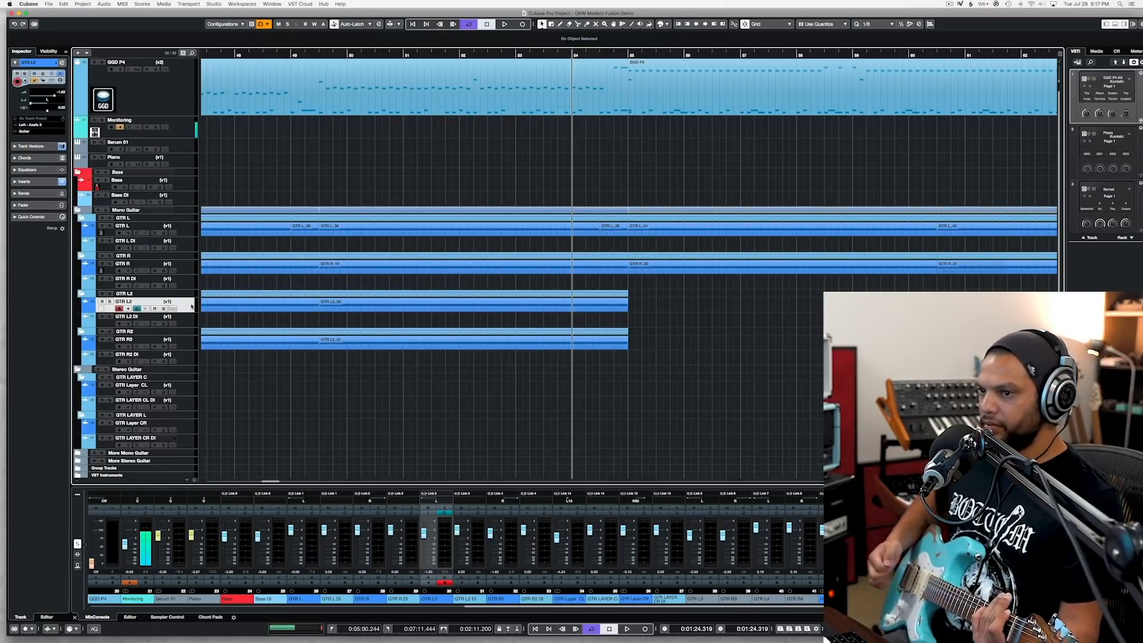
pyautogui.press('KP_Multiply')
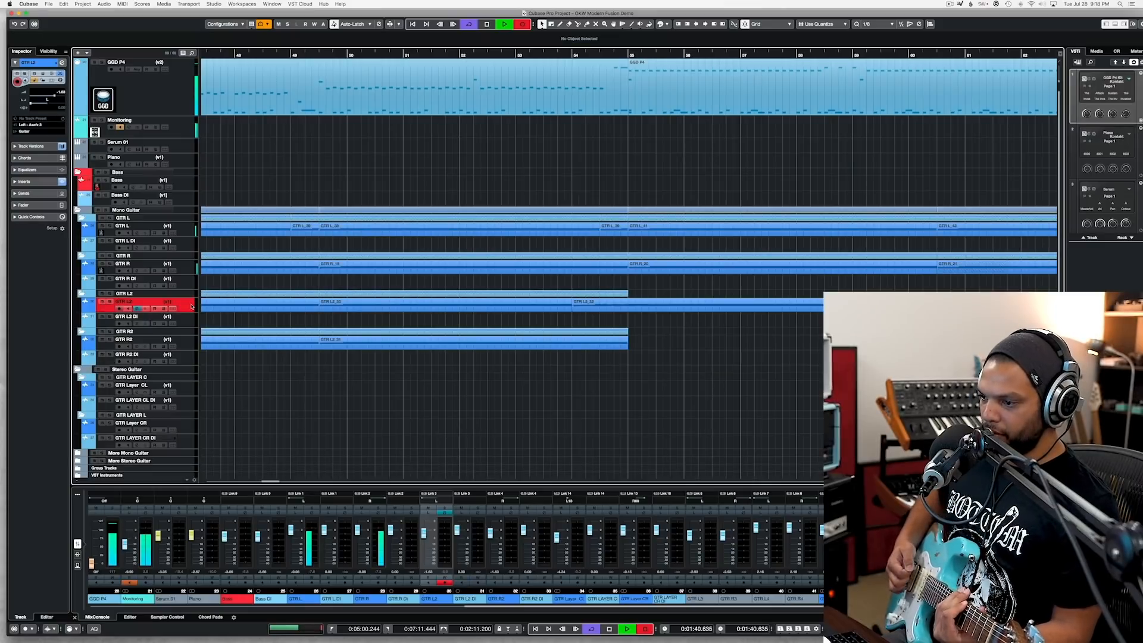
pyautogui.press('space')
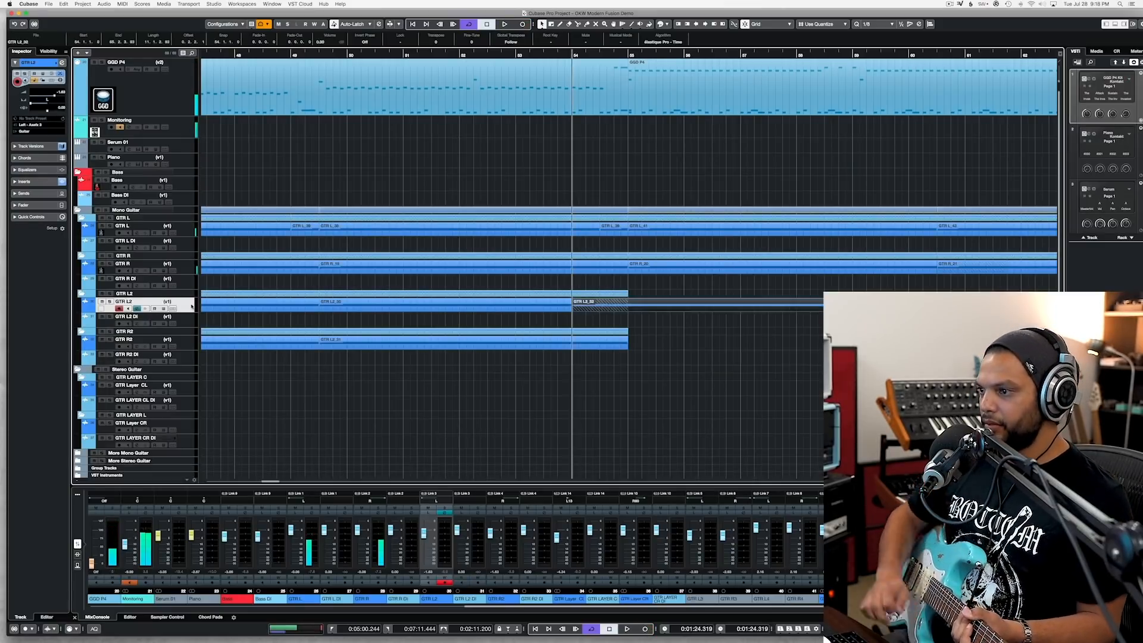
pyautogui.keyDown('alt'); pyautogui.click(625, 307); pyautogui.keyUp('alt')
pyautogui.press('Delete')
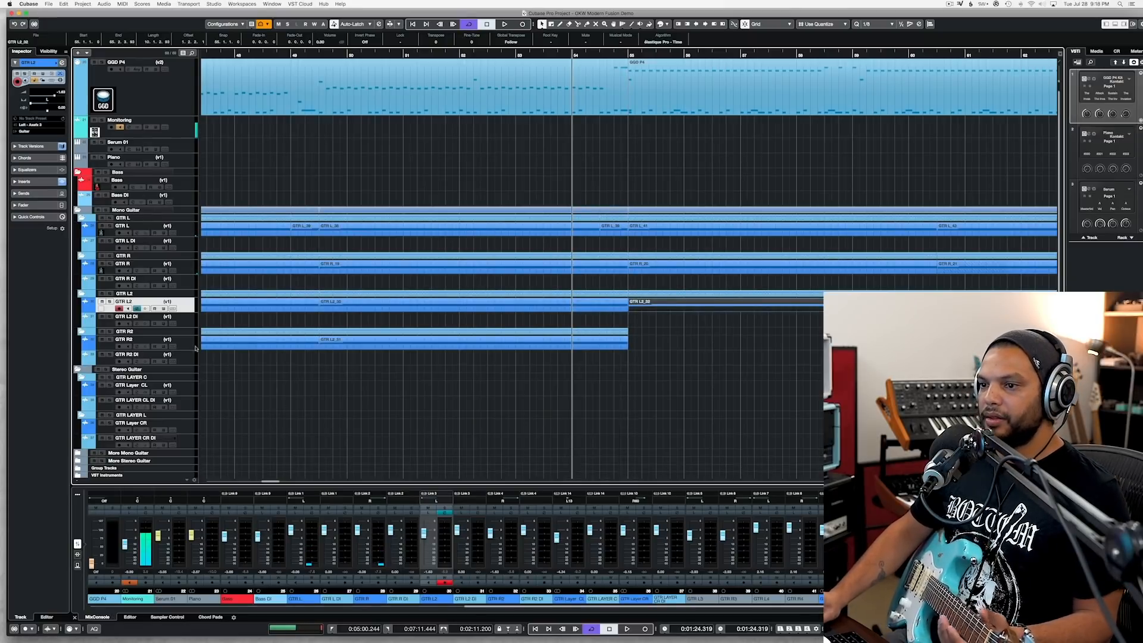
# Step: Record a matching guitar take on GTR R2 from bar 54 to just past bar 65, and remove its opening before bar 55
pyautogui.click(188, 350)
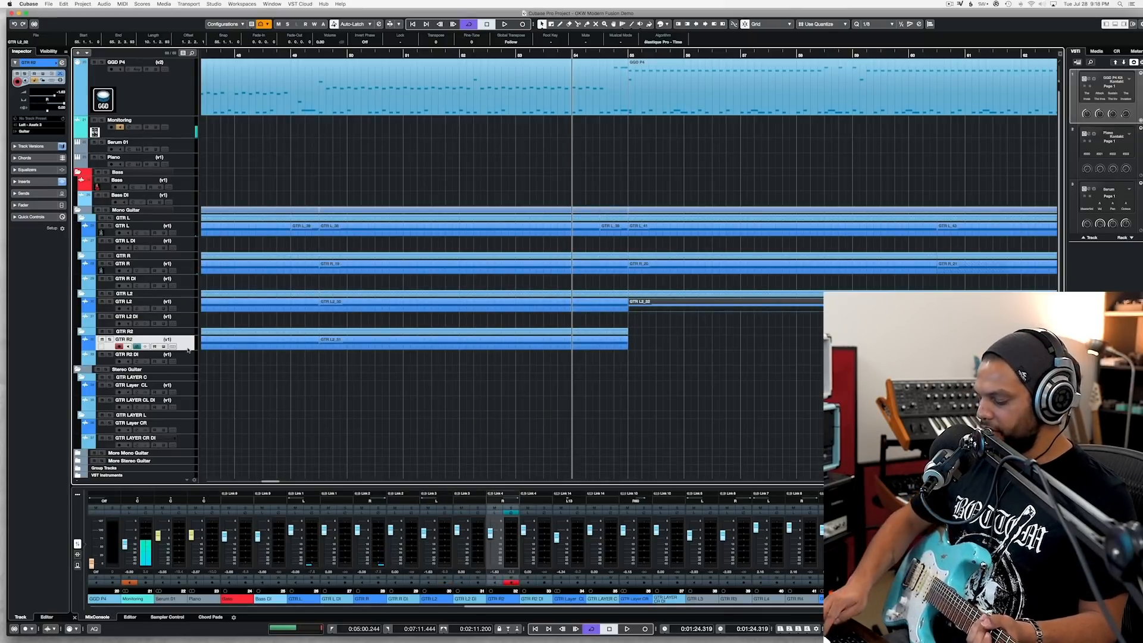
pyautogui.press('KP_Multiply')
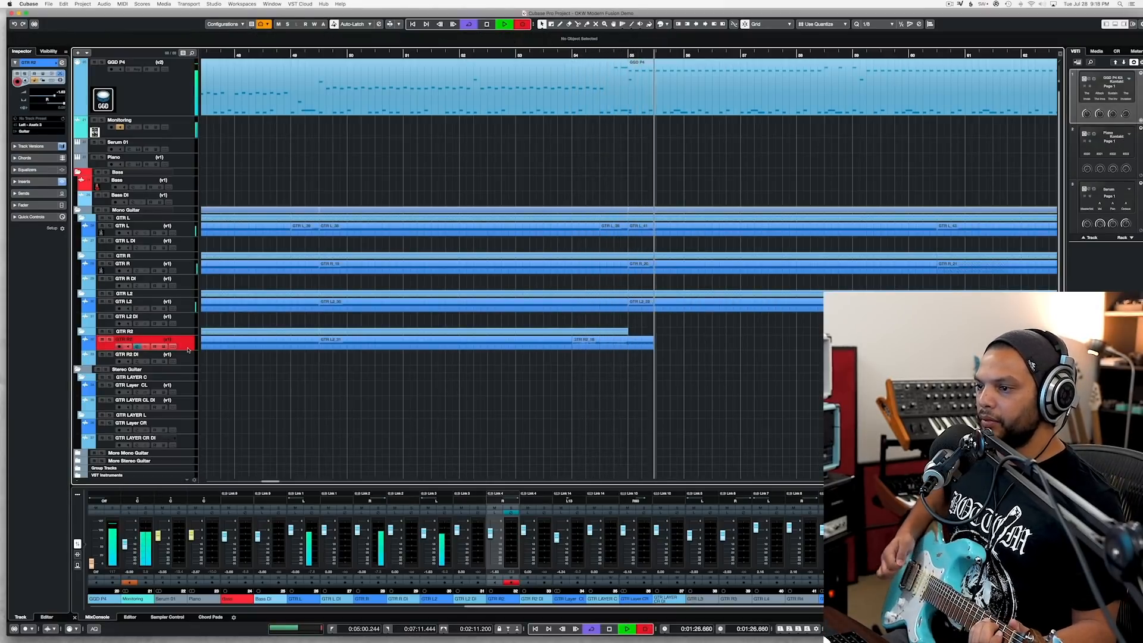
pyautogui.press('KP_Multiply')
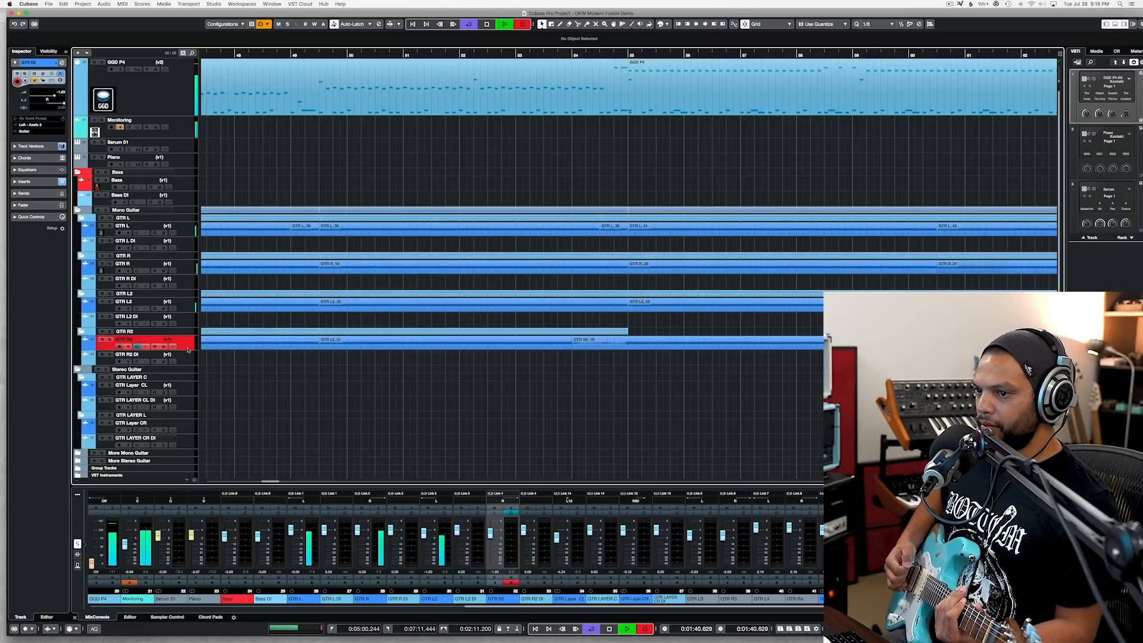
pyautogui.press('space')
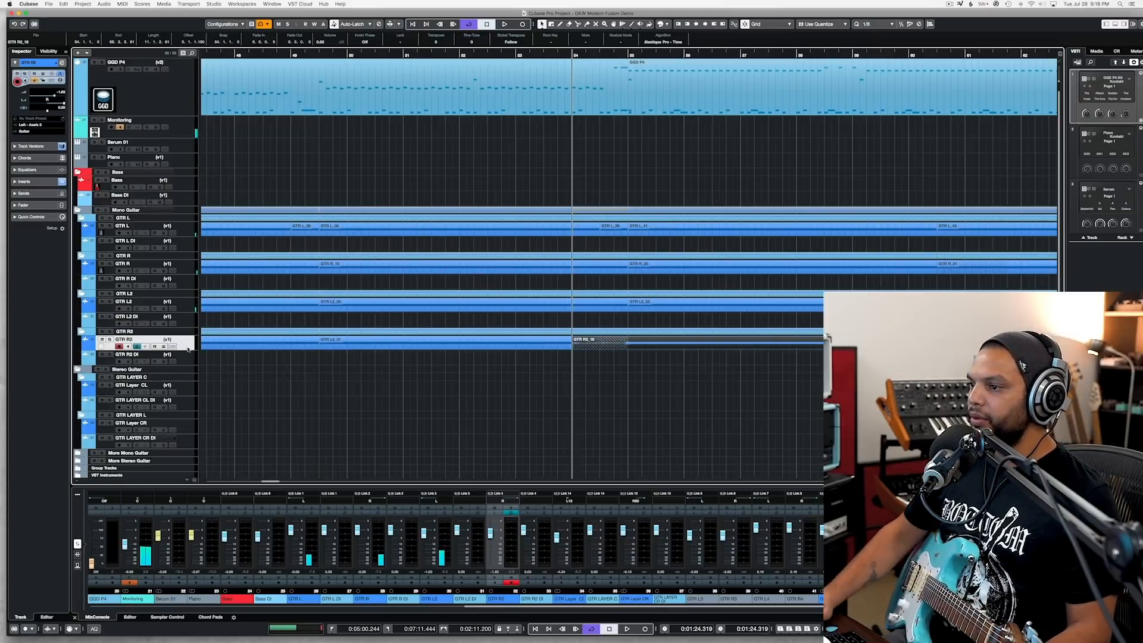
pyautogui.moveTo(628, 347); pyautogui.dragTo(621, 347)
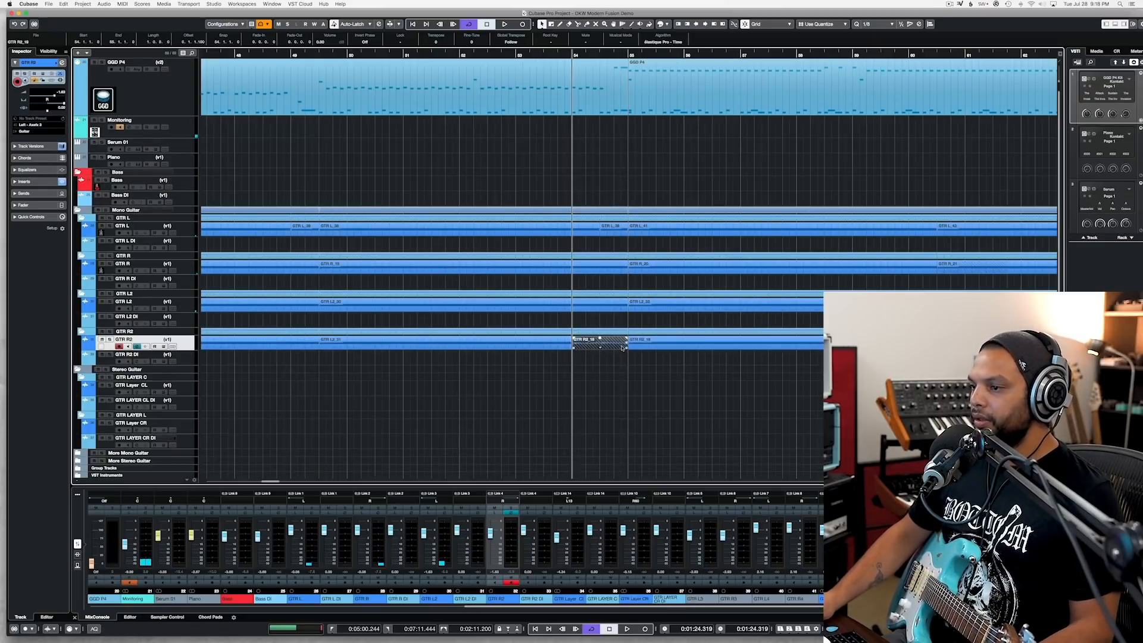
pyautogui.press('Delete')
# Step: Play back from bar 54 to review the layered guitar takes over the drums
pyautogui.hscroll(6, 619, 347)
pyautogui.press('space')
pyautogui.press('g')
pyautogui.press('g')
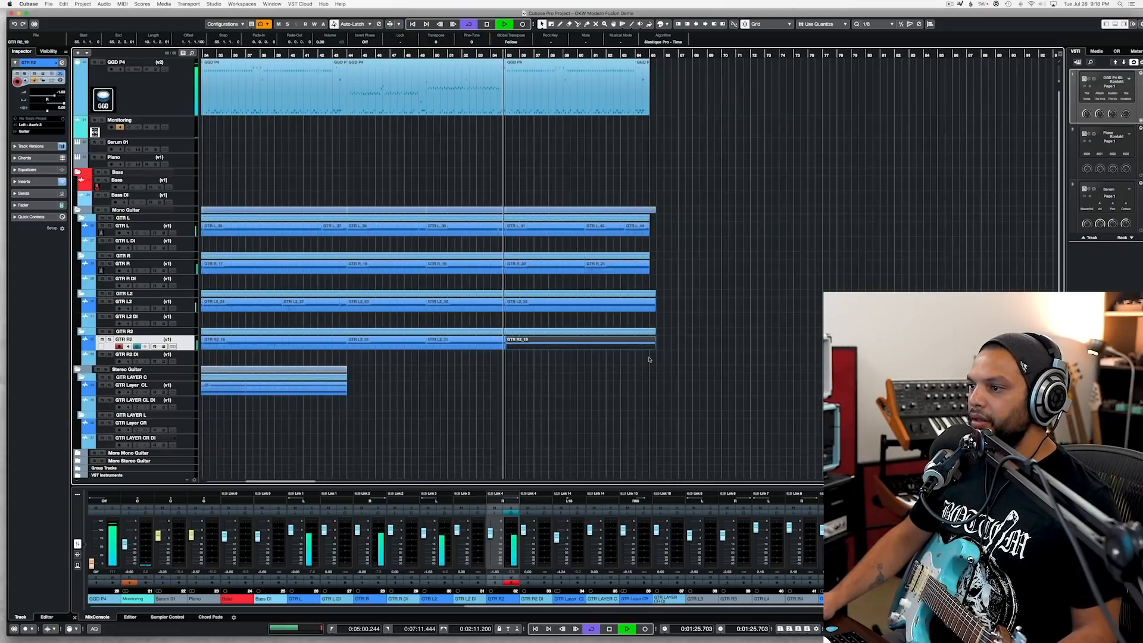
pyautogui.press('h')
pyautogui.press('h')
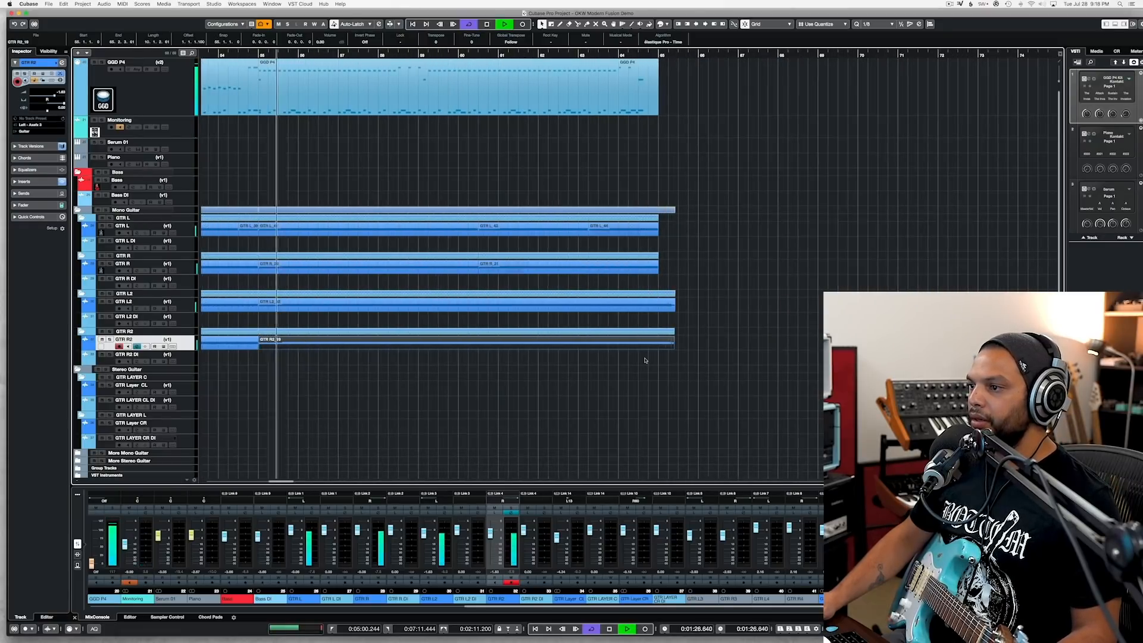
pyautogui.click(597, 236)
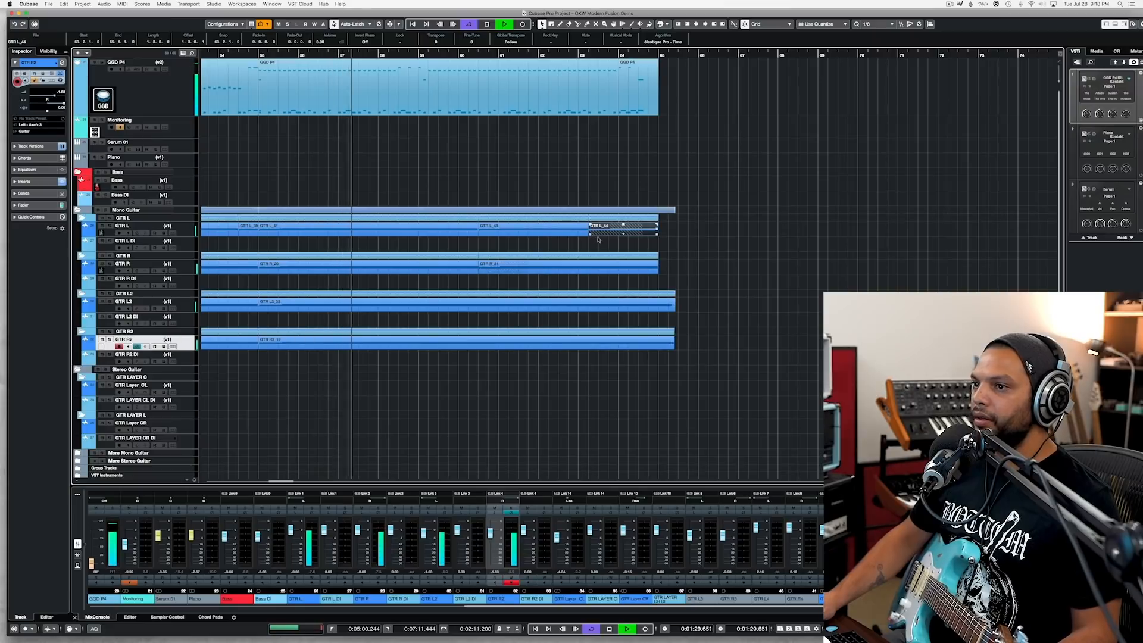
pyautogui.press('space')
# Step: Open the GGD P4 drum part starting at bar 55 and move the D0 hit on its first beat to E2
pyautogui.click(260, 55)
pyautogui.click(272, 88)
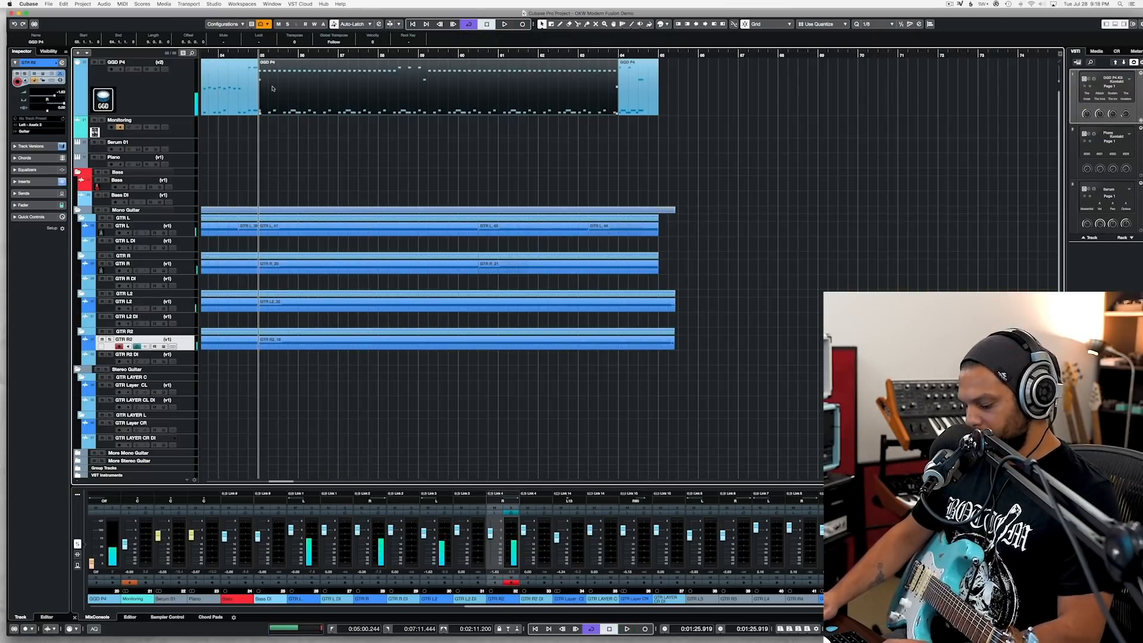
pyautogui.doubleClick(272, 88)
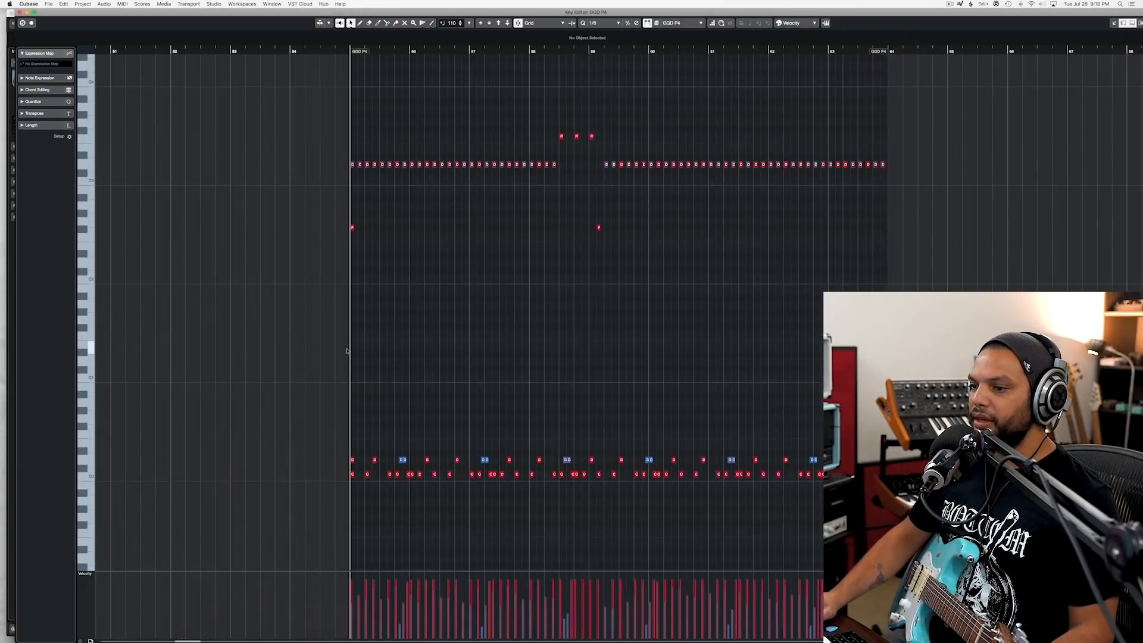
pyautogui.press('h')
pyautogui.press('h')
pyautogui.click(363, 460)
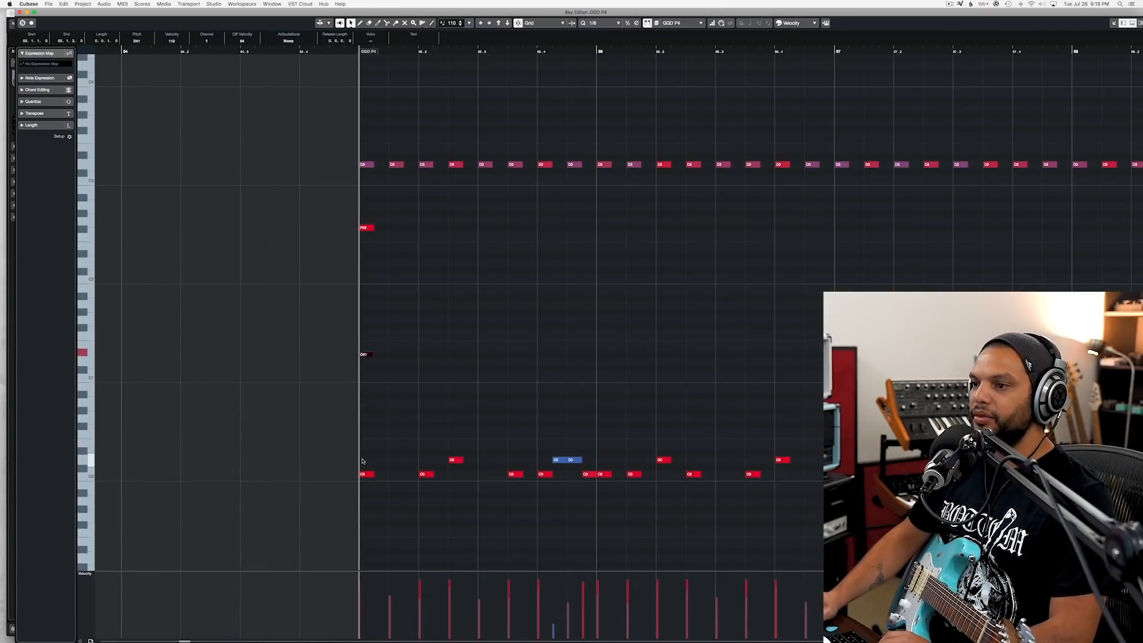
pyautogui.press('Up')
pyautogui.press('Up')
pyautogui.press('Up')
pyautogui.press('Up')
pyautogui.press('Up')
pyautogui.press('Up')
pyautogui.press('Up')
pyautogui.press('Up')
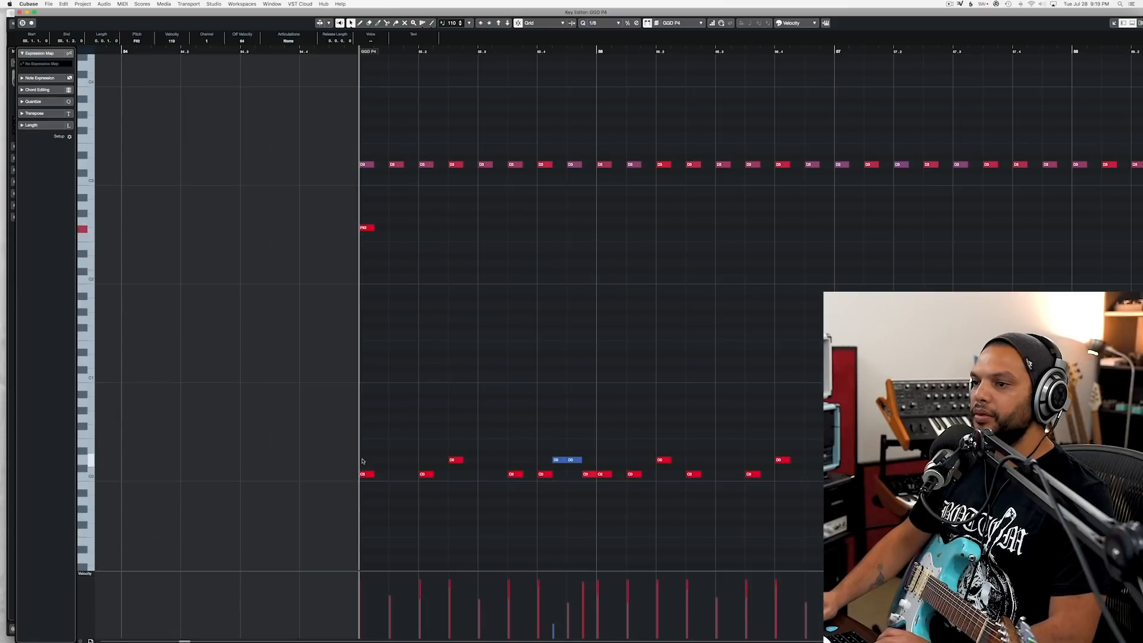
pyautogui.press('Down')
pyautogui.press('Down')
pyautogui.press('Down')
pyautogui.press('Down')
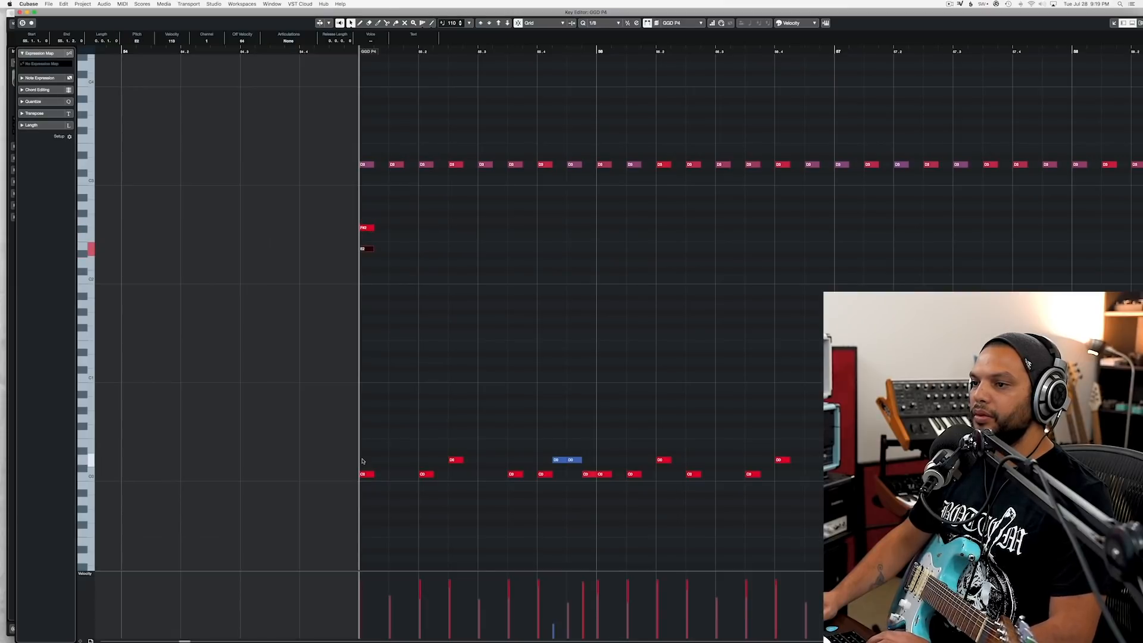
# Step: Listen to the section from bar 55 with the changed drum hit, close the note editor, and save the project
pyautogui.press('space')
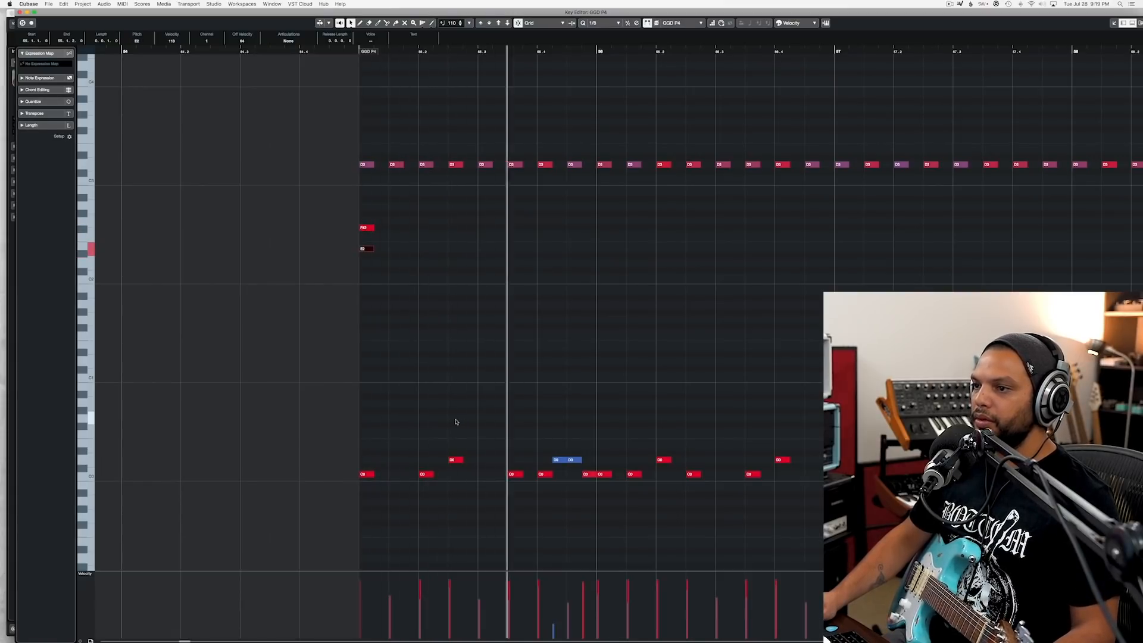
pyautogui.press('g')
pyautogui.press('g')
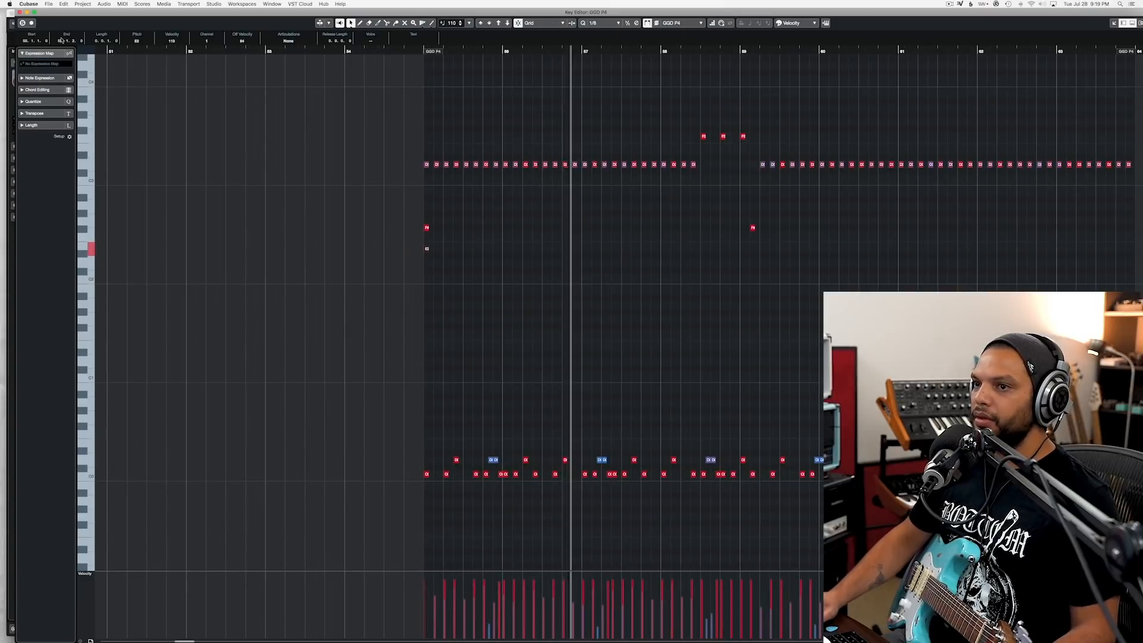
pyautogui.click(20, 11)
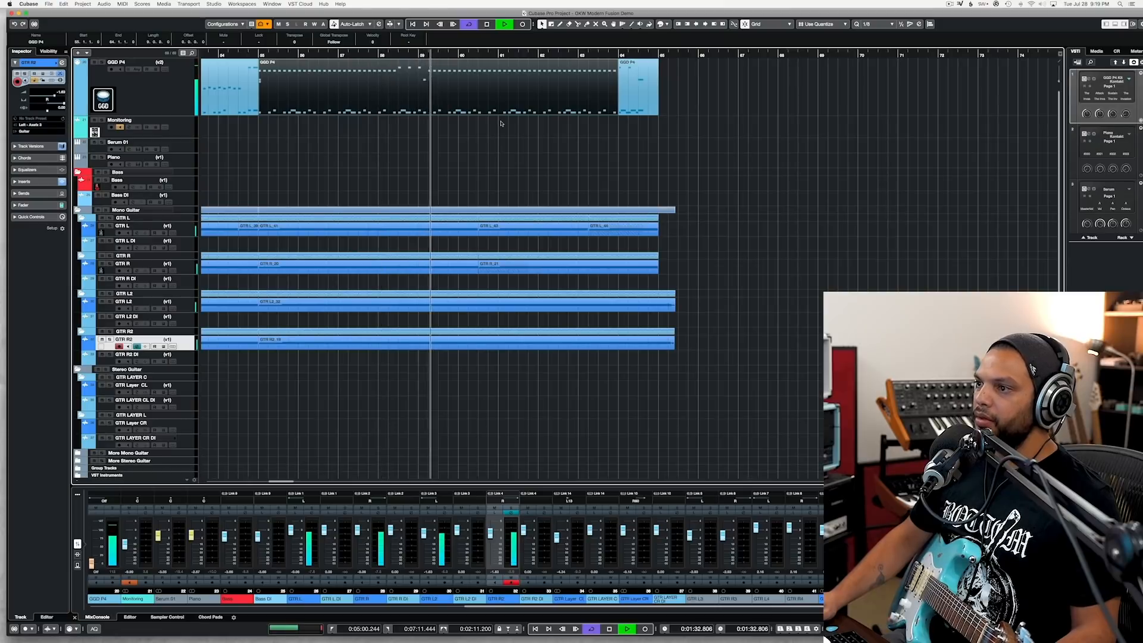
pyautogui.scroll(-3, 498, 123)
pyautogui.press('super+s')
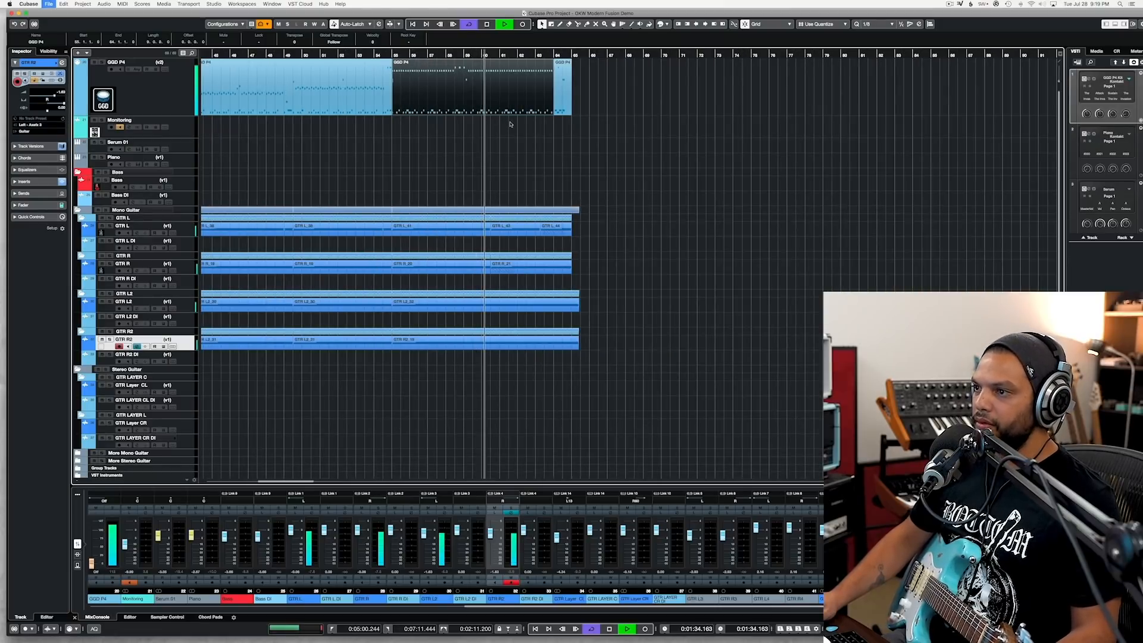
pyautogui.scroll(4, 506, 124)
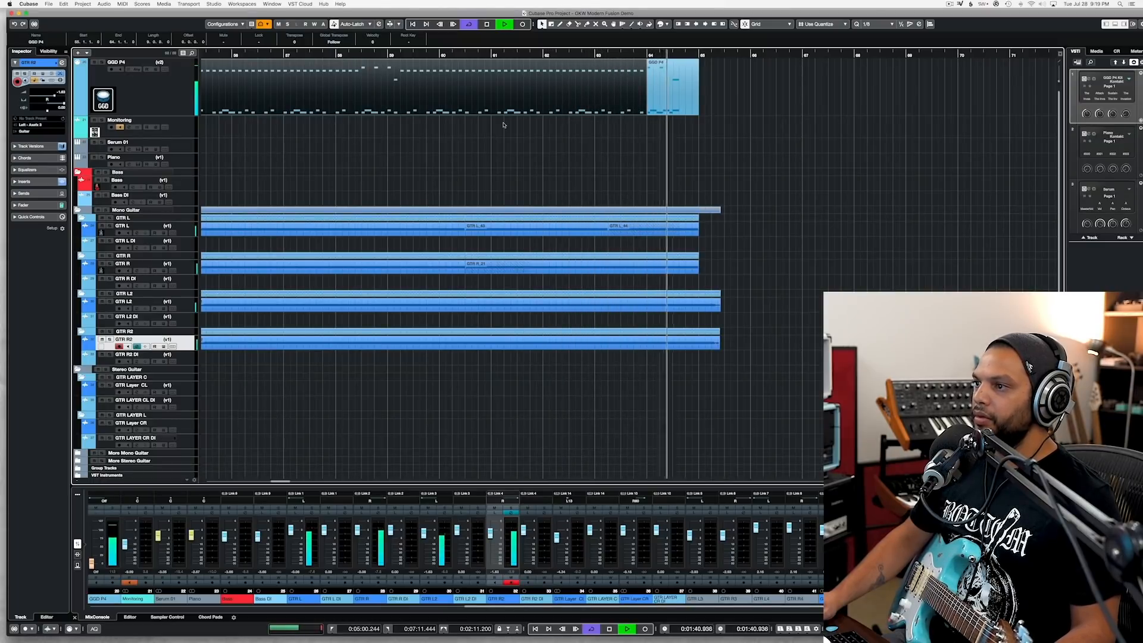
pyautogui.press('space')
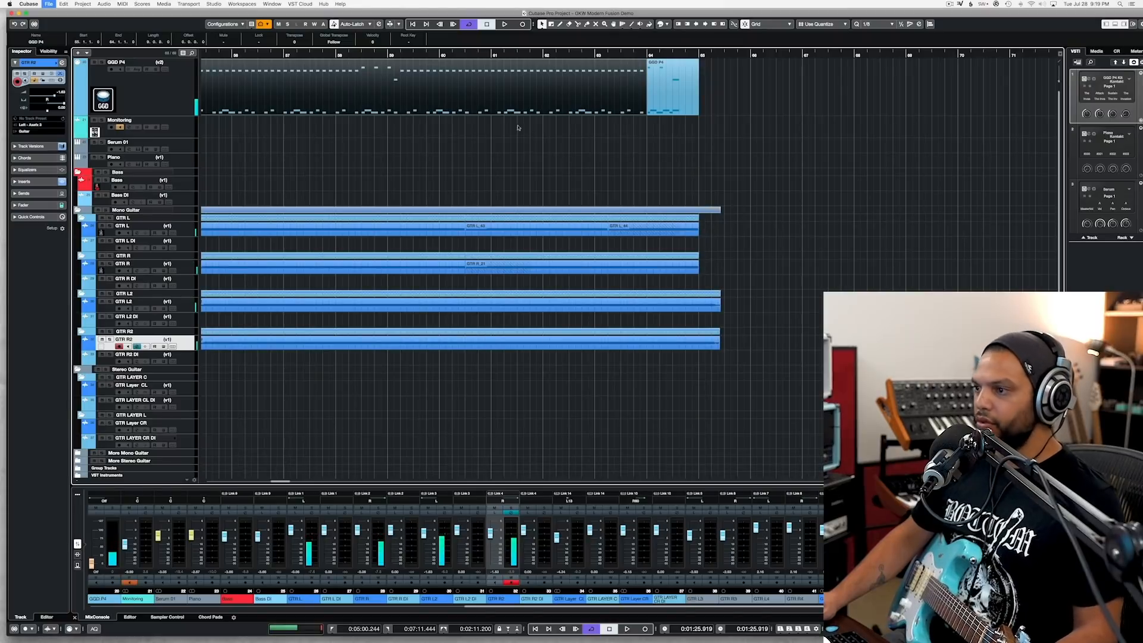
# Step: Split the GTR L2 and GTR R2 guitar takes at bar 65 and delete the tails beyond it
pyautogui.hscroll(5, 372, 67)
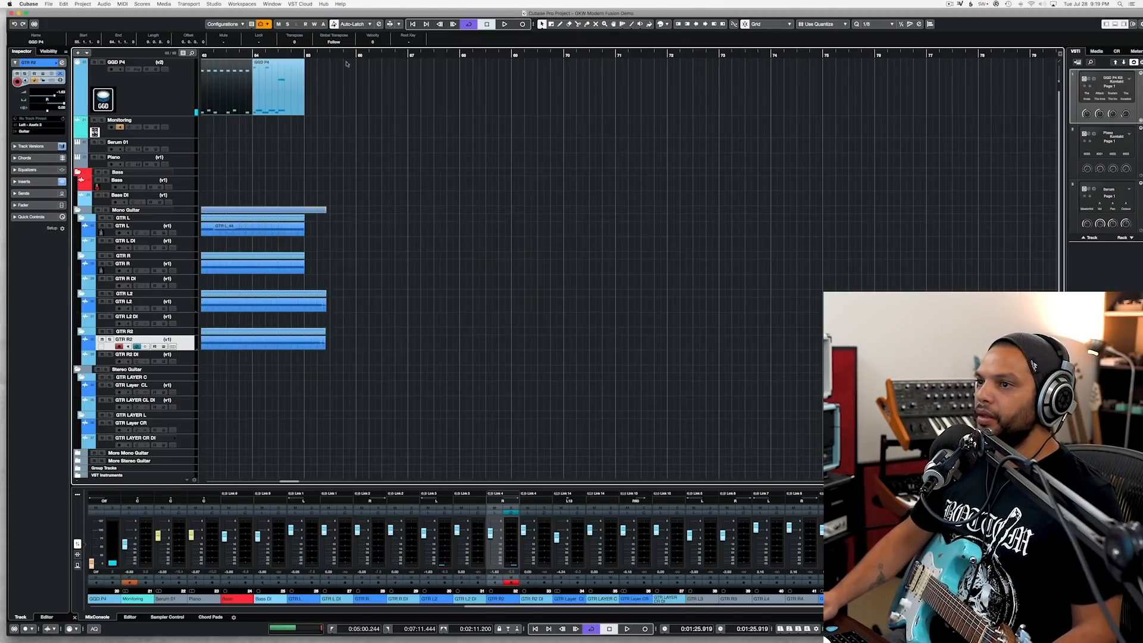
pyautogui.click(307, 56)
pyautogui.press('space')
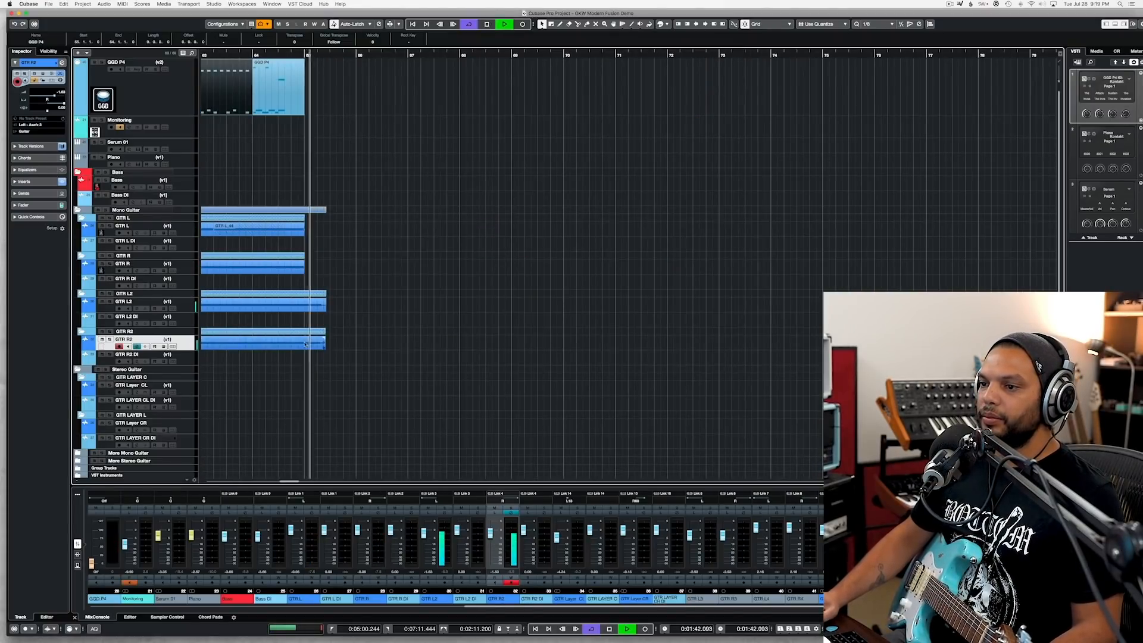
pyautogui.moveTo(319, 326); pyautogui.dragTo(309, 308)
pyautogui.keyDown('alt'); pyautogui.click(307, 307); pyautogui.keyUp('alt')
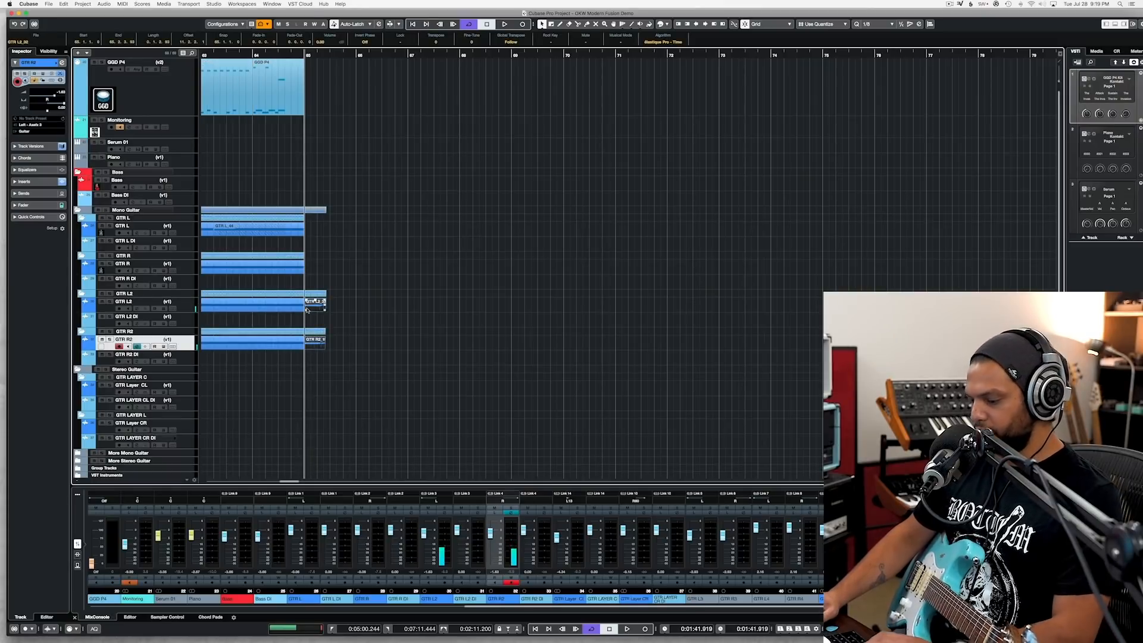
pyautogui.press('Delete')
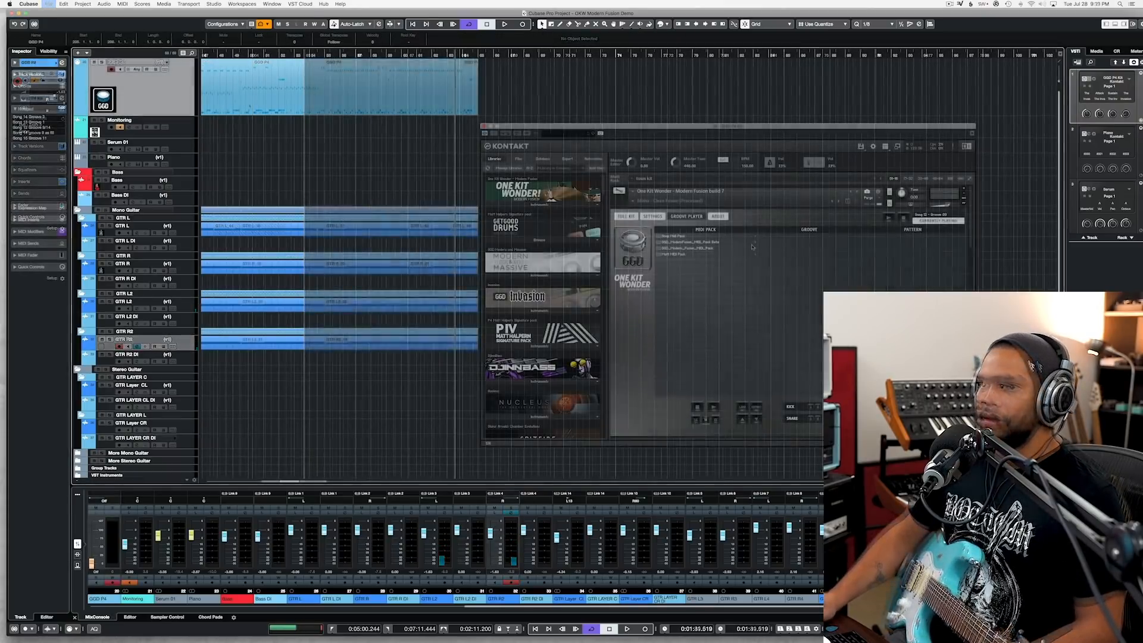
# Step: Audition Song 12 Groove 09 from the Modern Fusion MIDI pack and place it on the GGD P4 track at bar 68
pyautogui.click(708, 247)
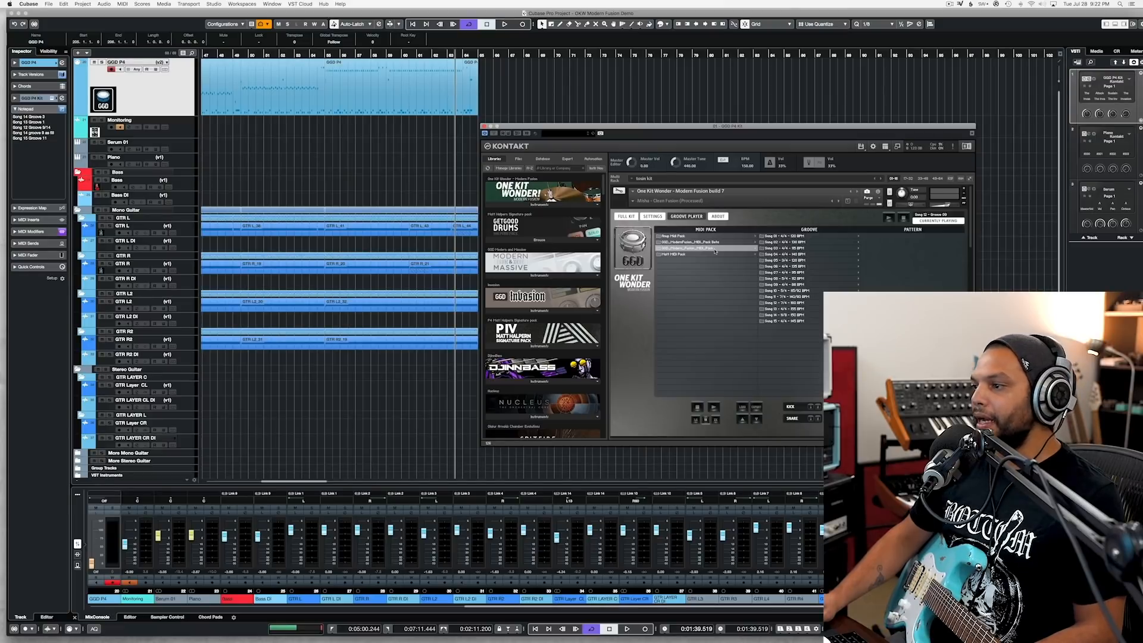
pyautogui.click(797, 303)
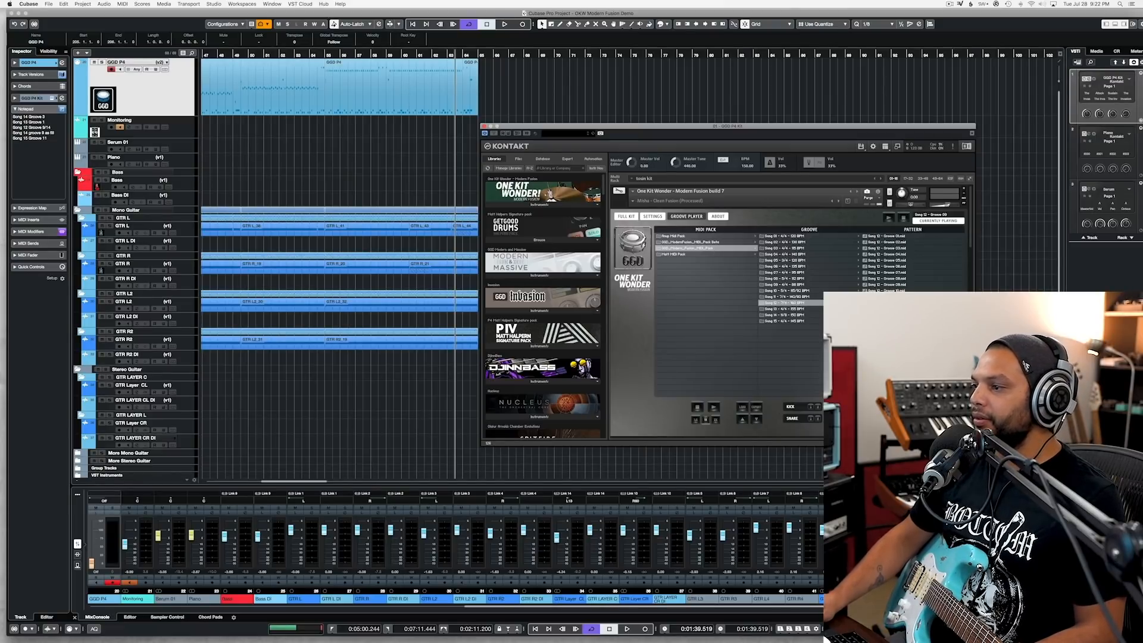
pyautogui.click(903, 285)
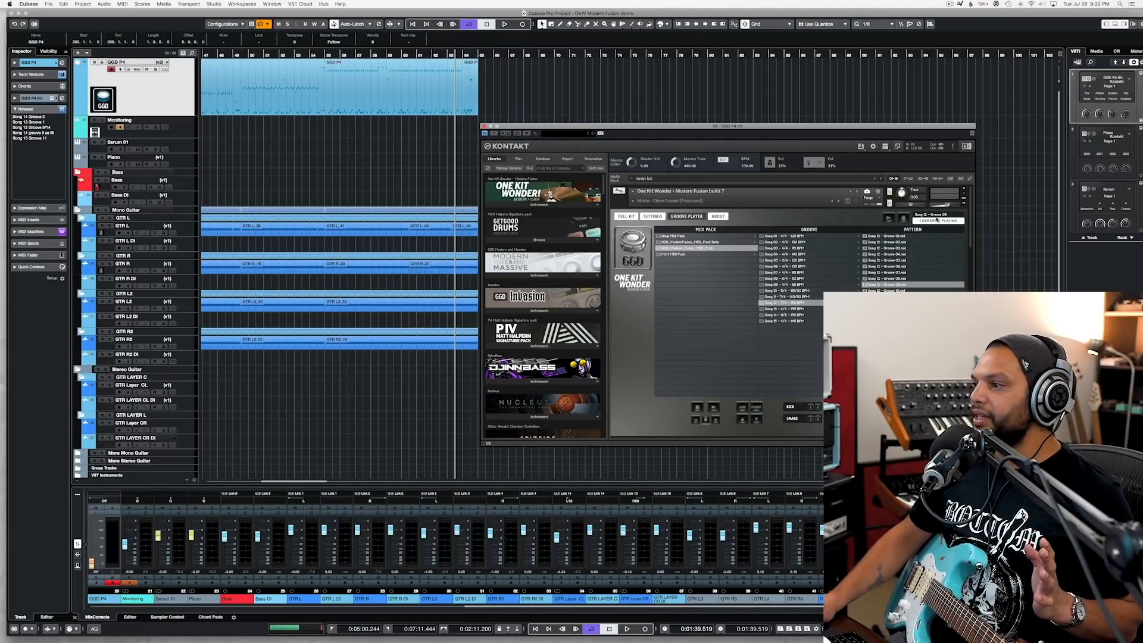
pyautogui.click(888, 218)
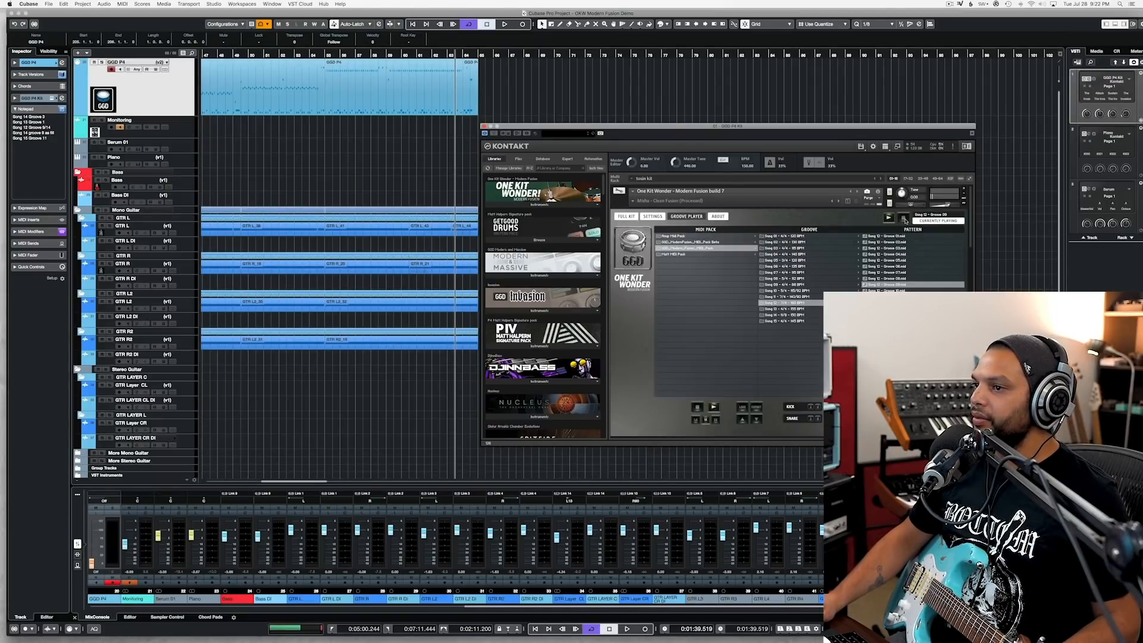
pyautogui.click(904, 220)
pyautogui.moveTo(937, 215); pyautogui.dragTo(522, 55)
pyautogui.click(522, 55)
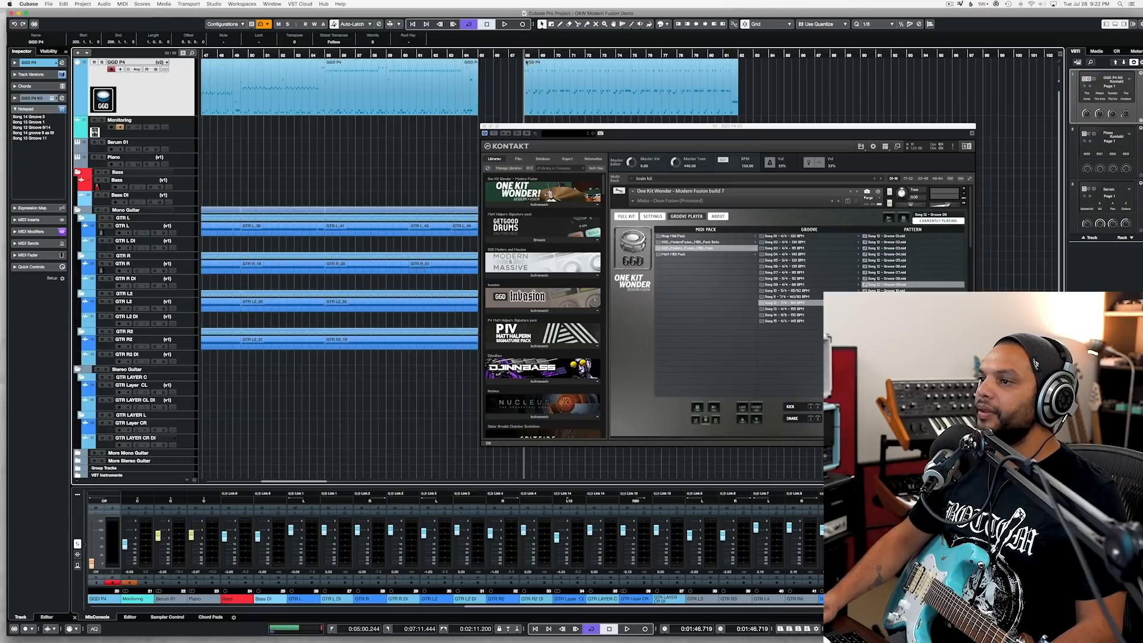
# Step: Open the new drum part at bar 68, close the drum instrument, and lower the velocity of all its notes
pyautogui.click(530, 73)
pyautogui.doubleClick(529, 72)
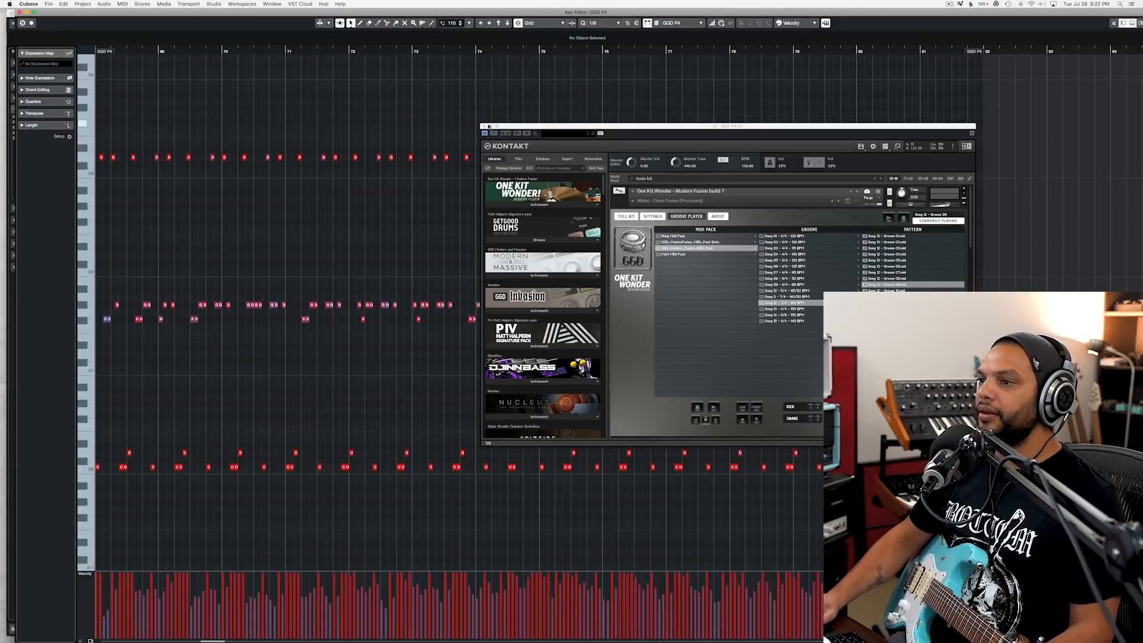
pyautogui.click(485, 127)
pyautogui.scroll(-4, 378, 194)
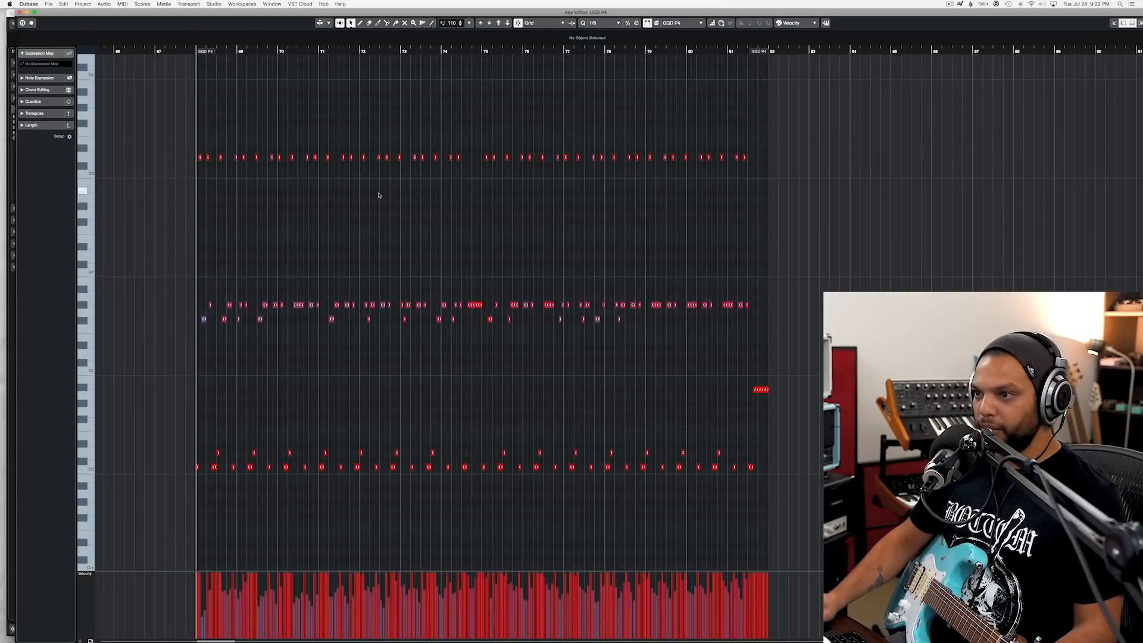
pyautogui.press('super+a')
pyautogui.moveTo(362, 158); pyautogui.dragTo(363, 162)
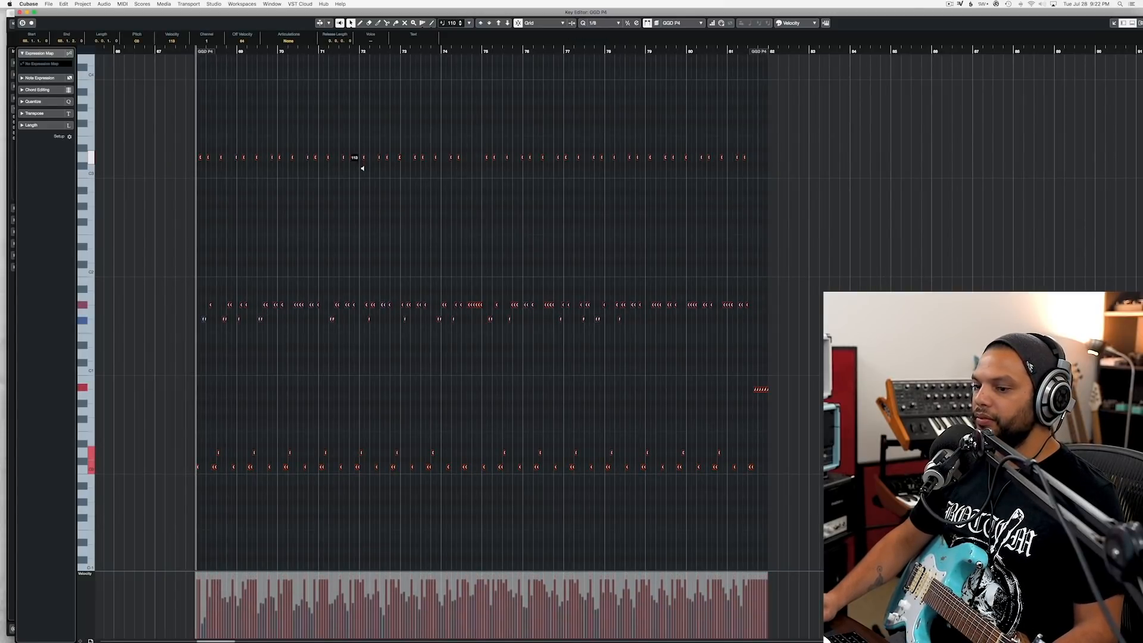
# Step: Listen to the drum groove from bar 68 and again from bar 74, and close the note editor
pyautogui.press('space')
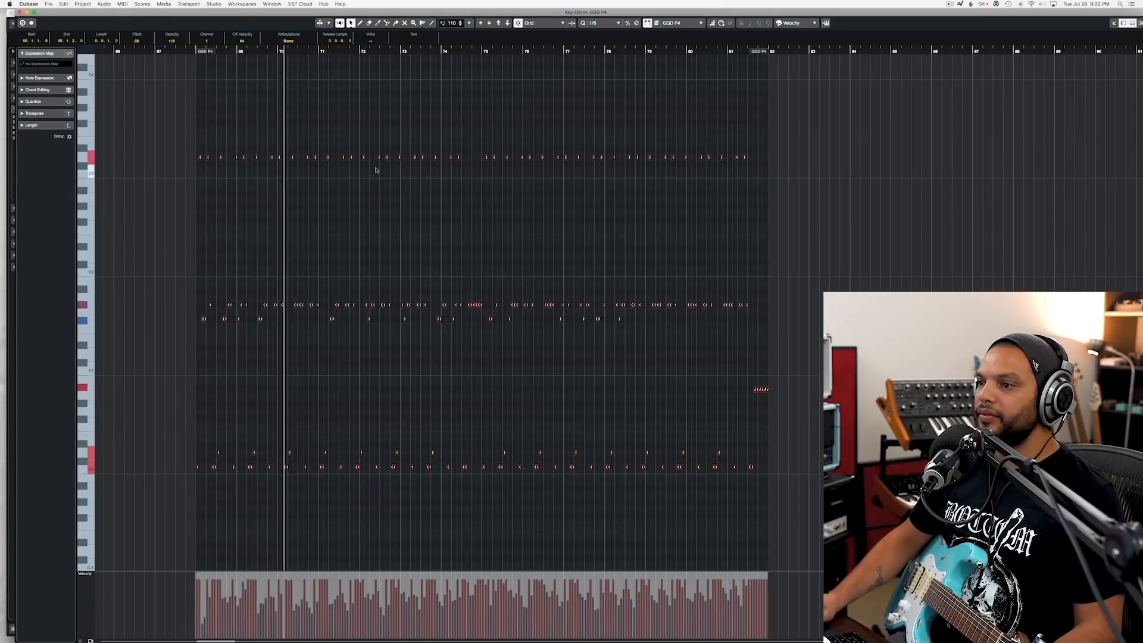
pyautogui.click(439, 51)
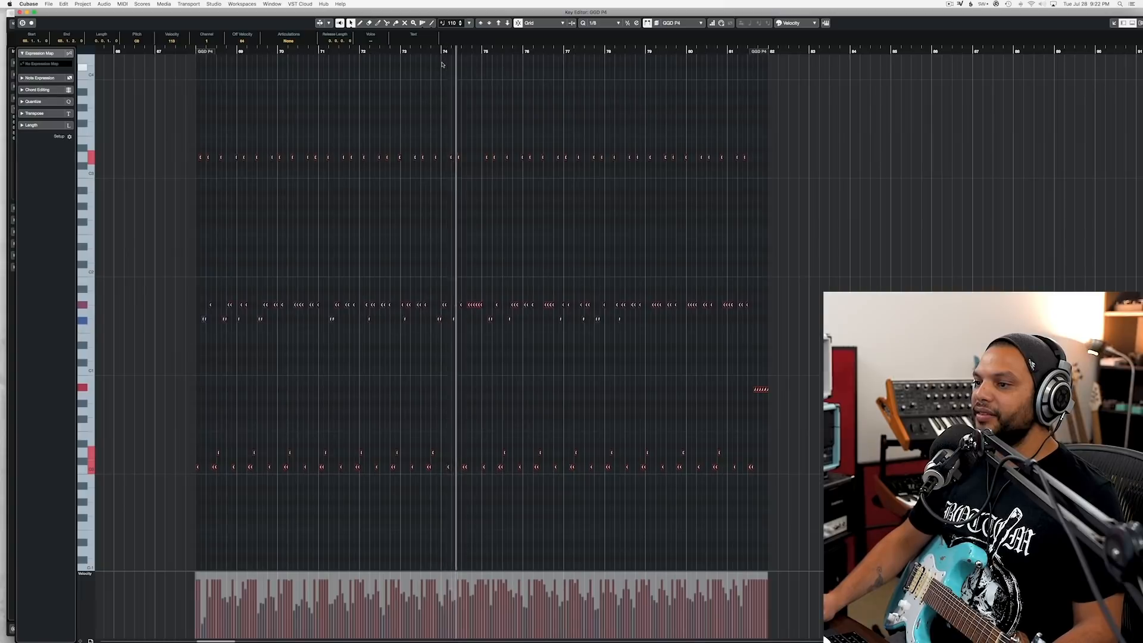
pyautogui.press('space')
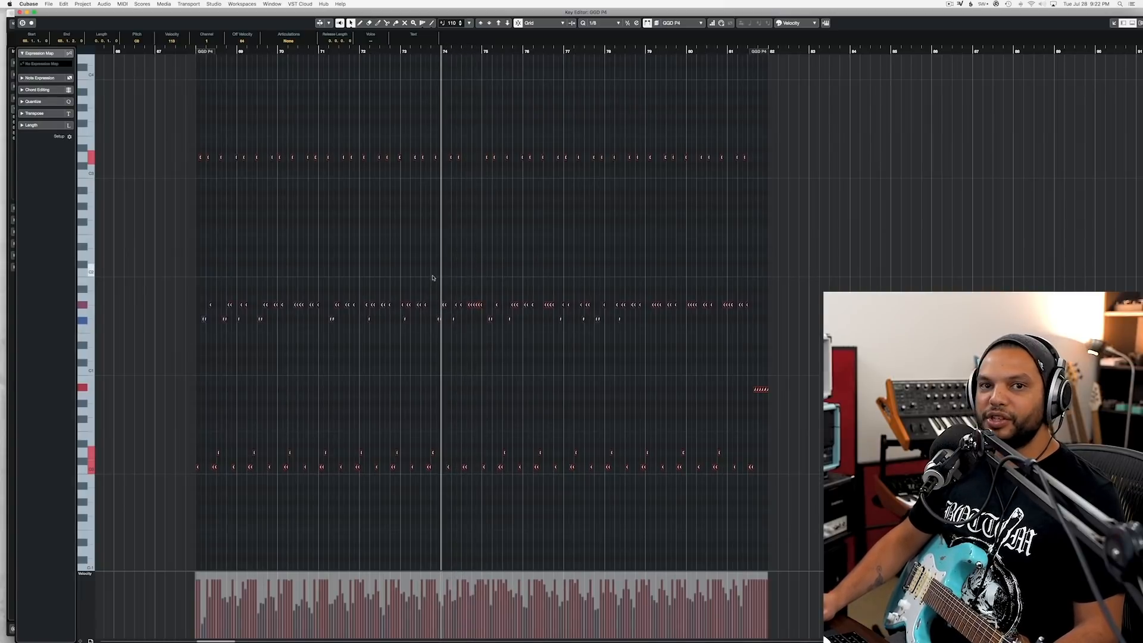
pyautogui.click(20, 13)
# Step: Move the new GGD P4 drum part to start at bar 65 and play into it from just before bar 63
pyautogui.scroll(3, 532, 152)
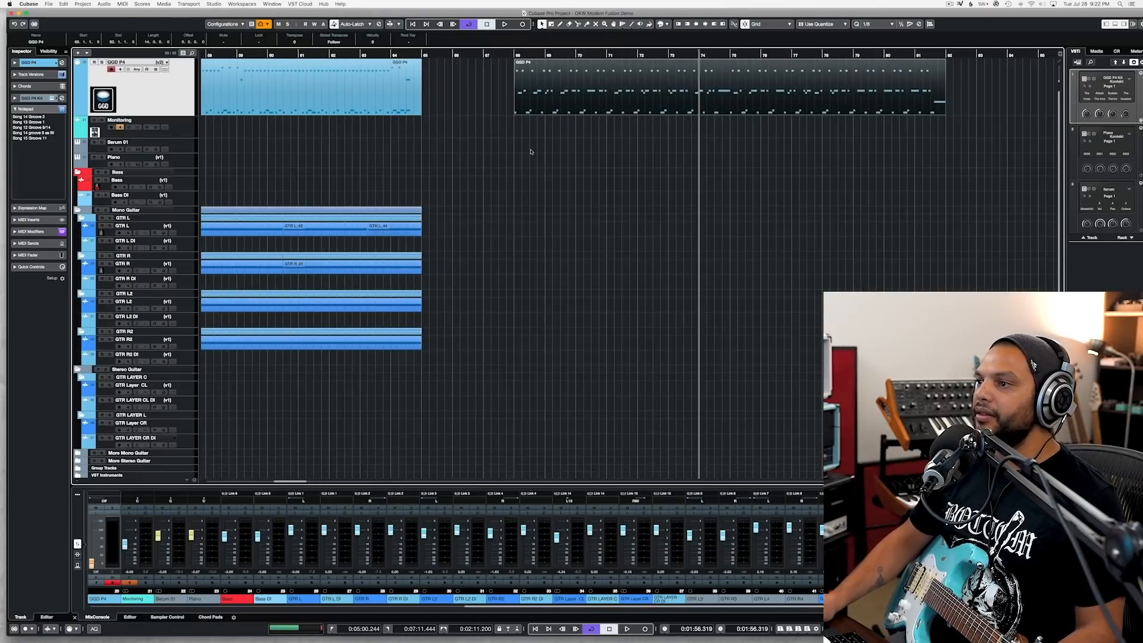
pyautogui.scroll(-1, 528, 151)
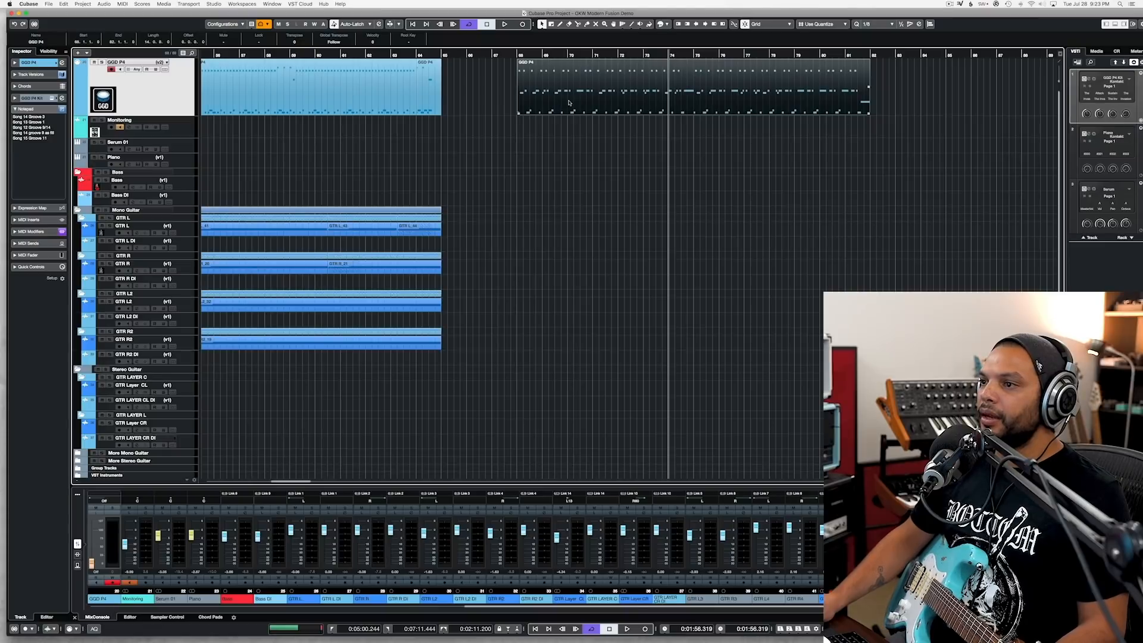
pyautogui.moveTo(519, 97); pyautogui.dragTo(442, 97)
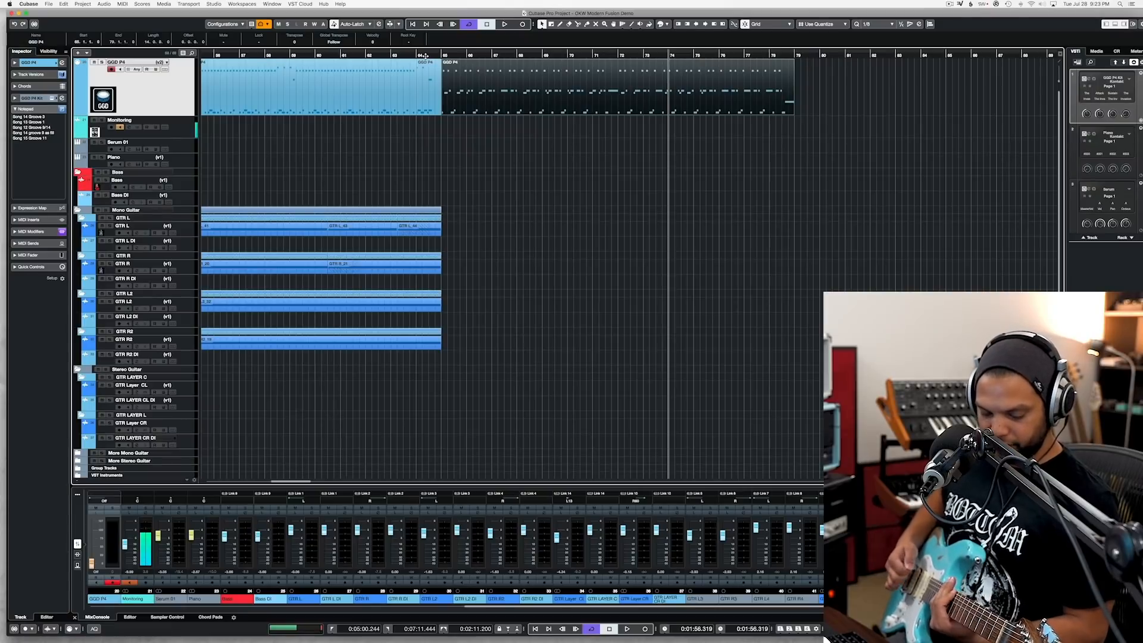
pyautogui.click(388, 55)
pyautogui.press('space')
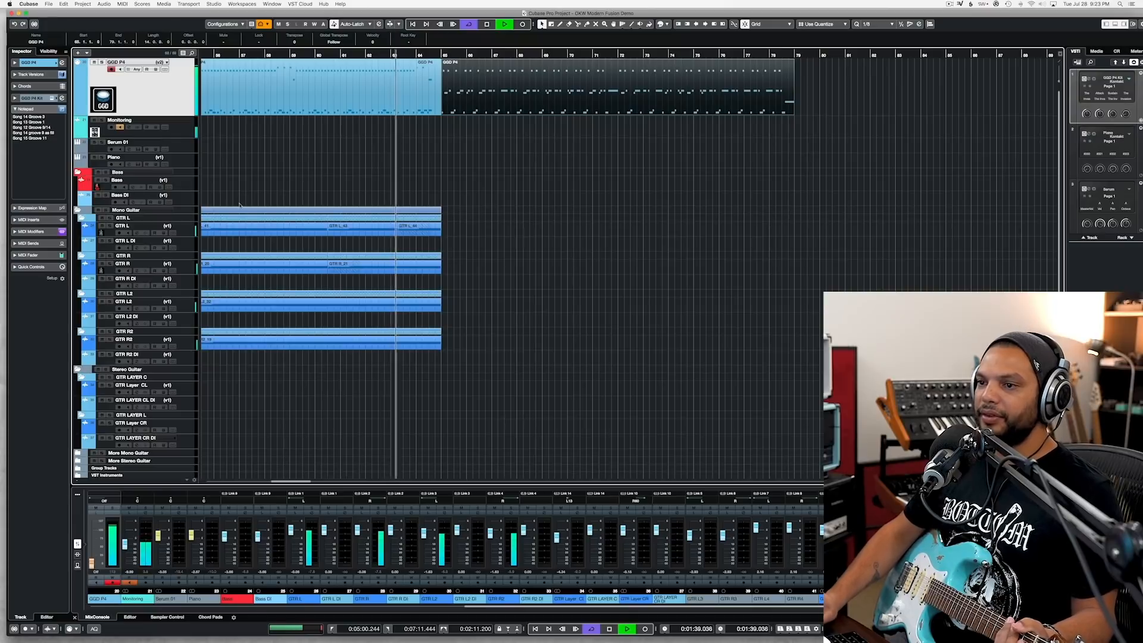
# Step: Save the project and record a guitar take on GTR L from just before bar 63 to just past bar 79
pyautogui.click(185, 232)
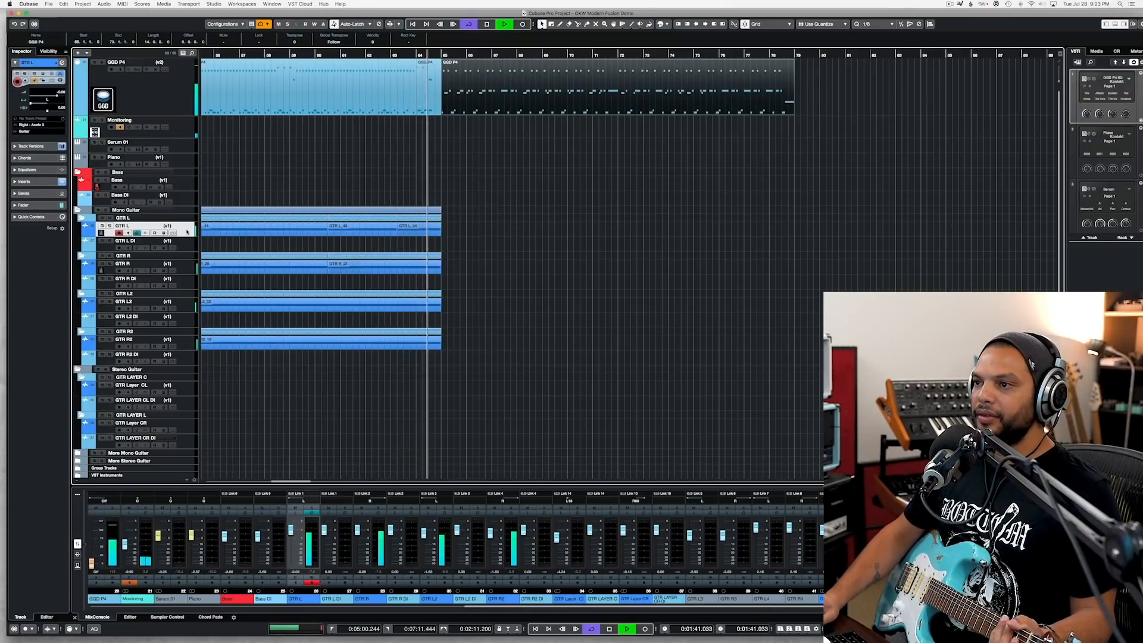
pyautogui.press('super+s')
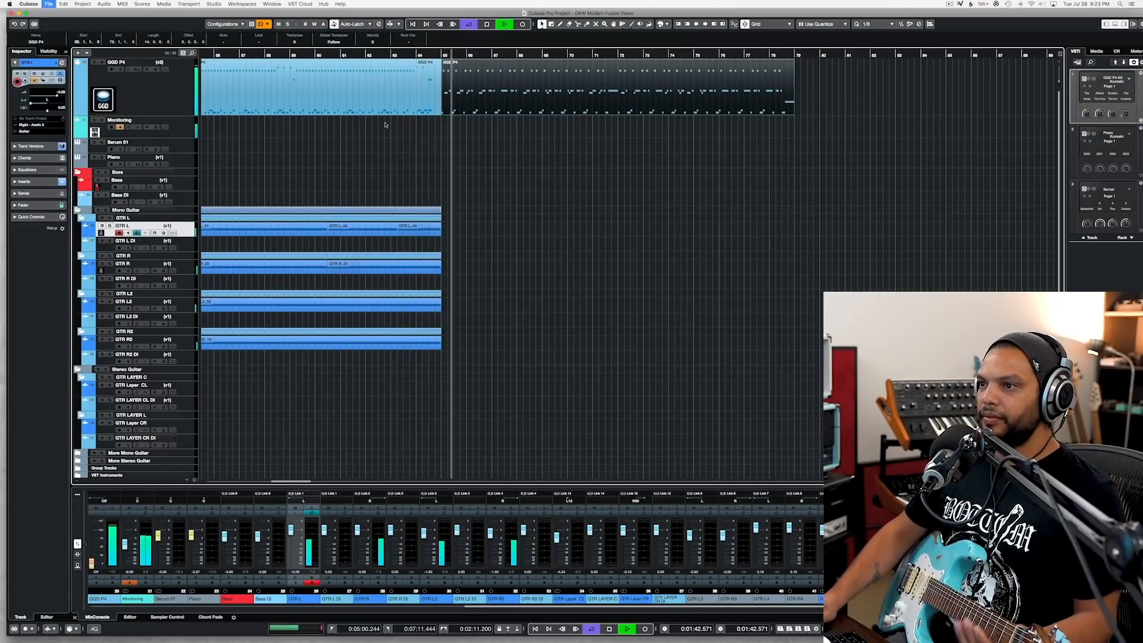
pyautogui.press('space')
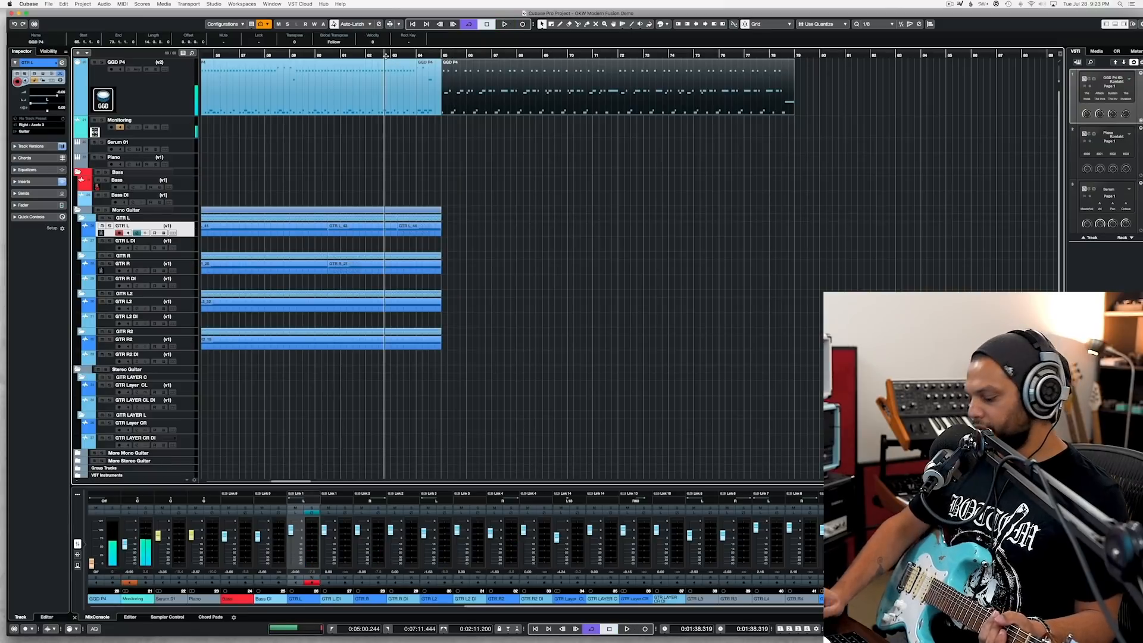
pyautogui.press('KP_Multiply')
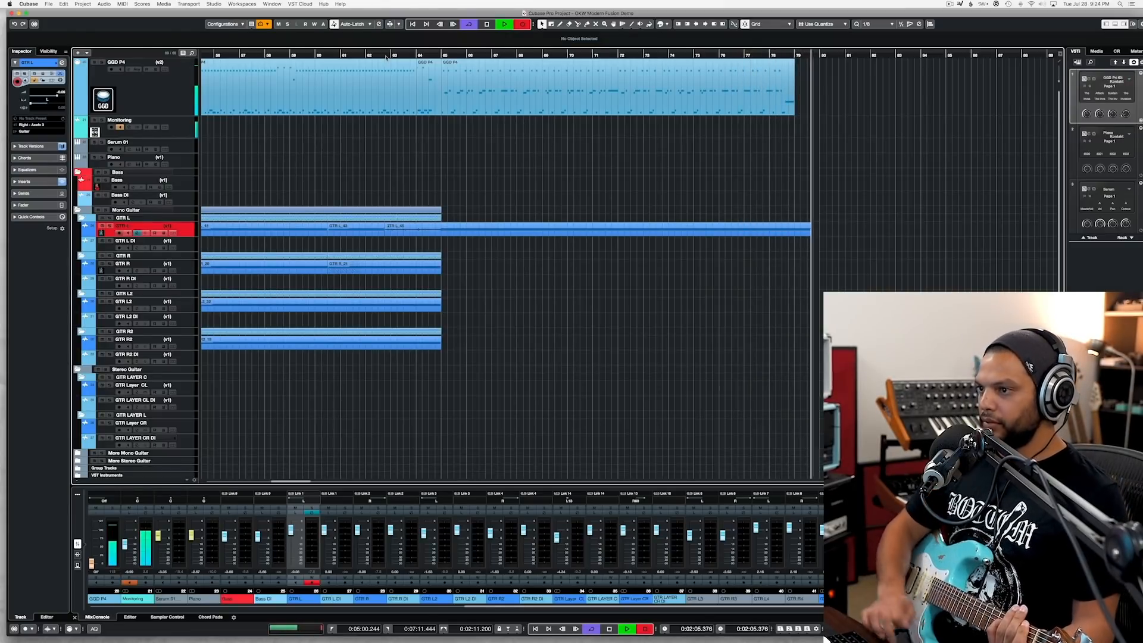
pyautogui.press('space')
# Step: Arm GTR R for recording and trim the start of the new GTR L take to bar 65
pyautogui.click(189, 269)
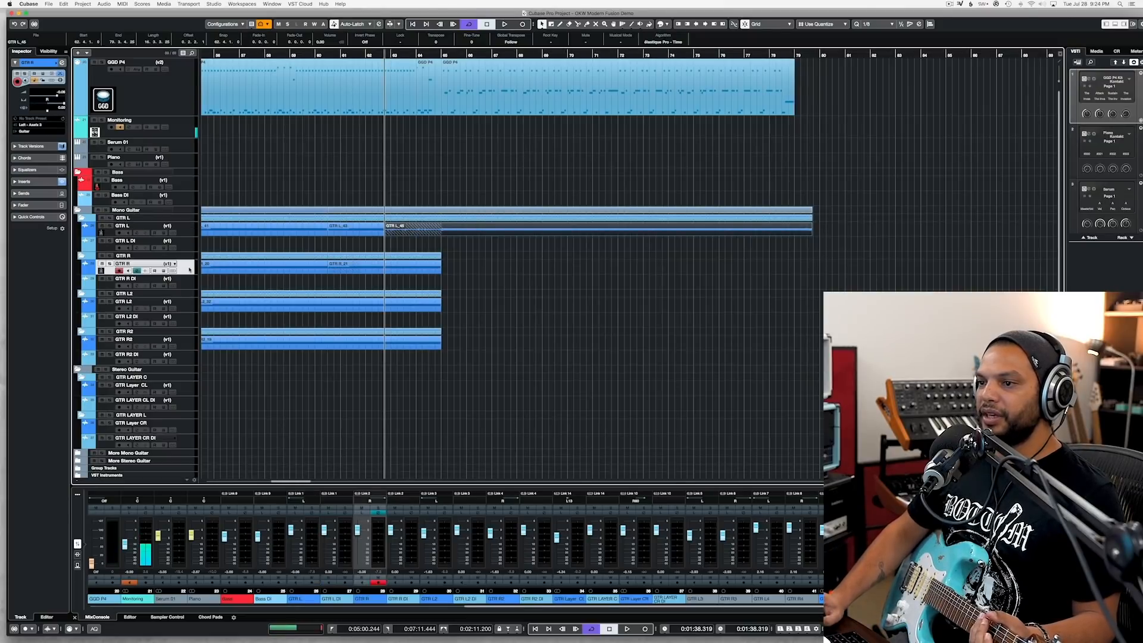
pyautogui.scroll(5, 451, 231)
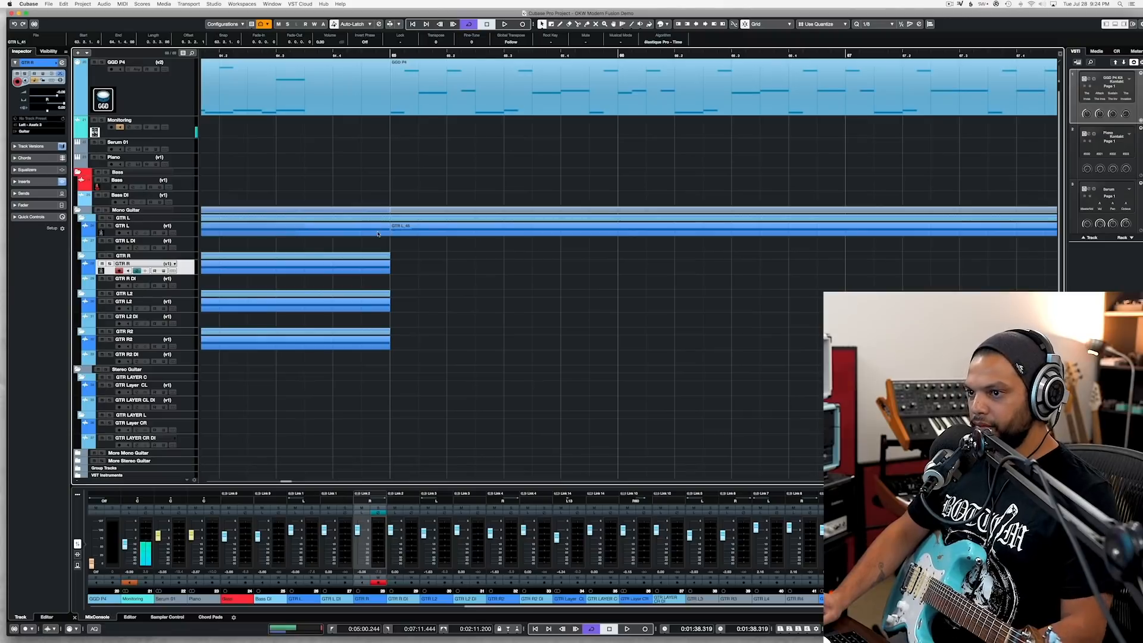
pyautogui.press('space')
pyautogui.press('KP_Multiply')
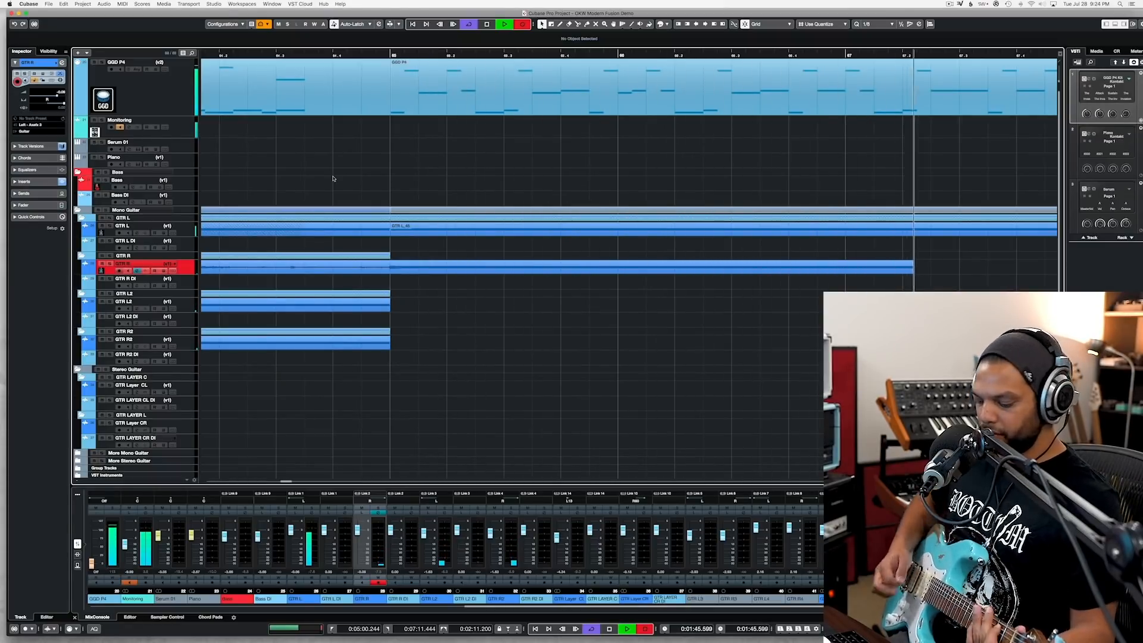
pyautogui.press('space')
pyautogui.press('super+z')
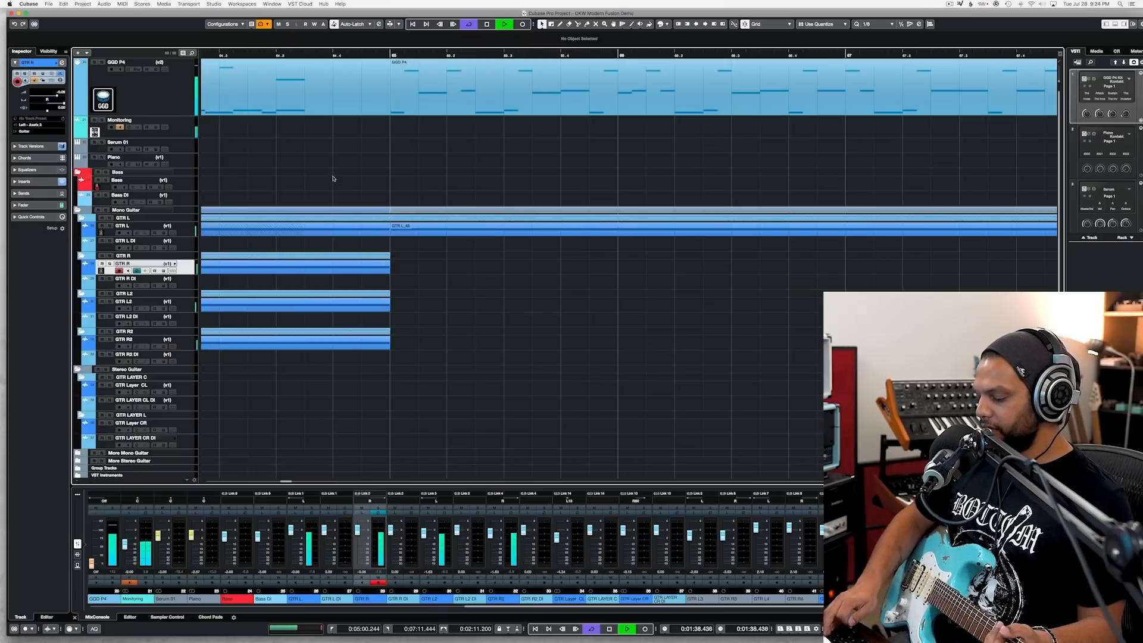
# Step: Record a matching guitar take on GTR R from just before bar 63 through the drum part, and trim its start to bar 65
pyautogui.press('KP_Multiply')
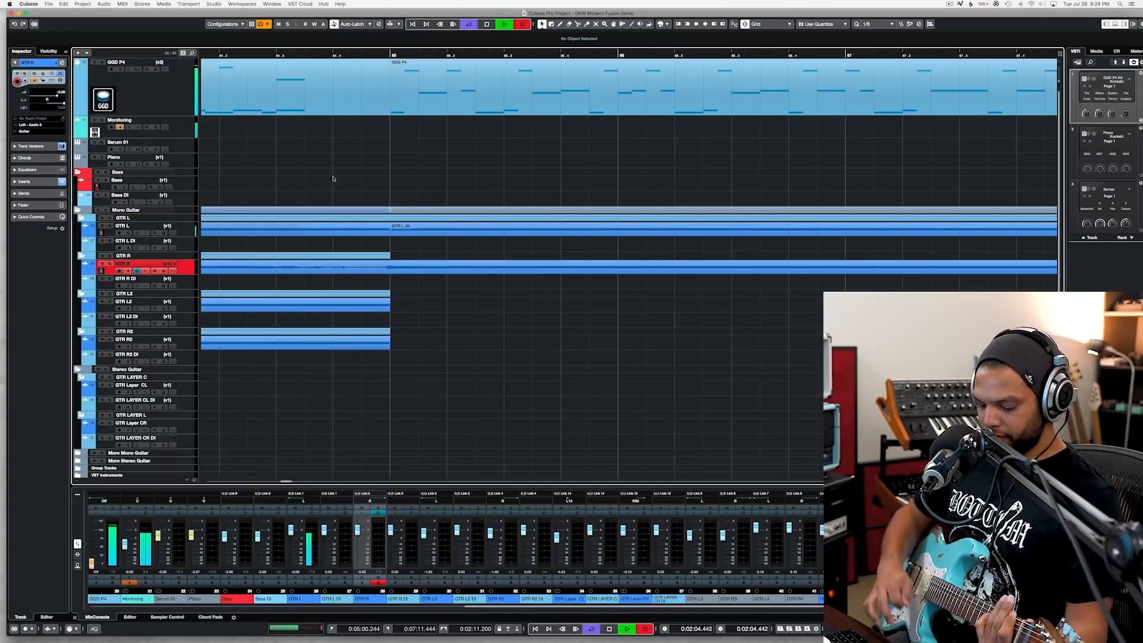
pyautogui.press('space')
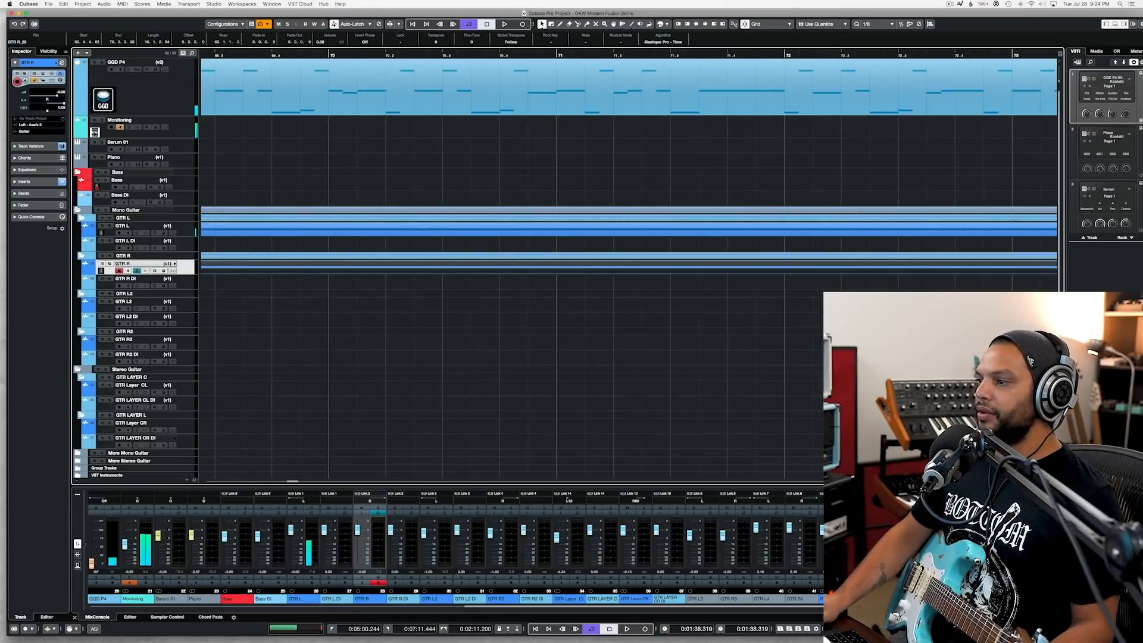
pyautogui.scroll(-3, 828, 381)
pyautogui.scroll(-2, 828, 381)
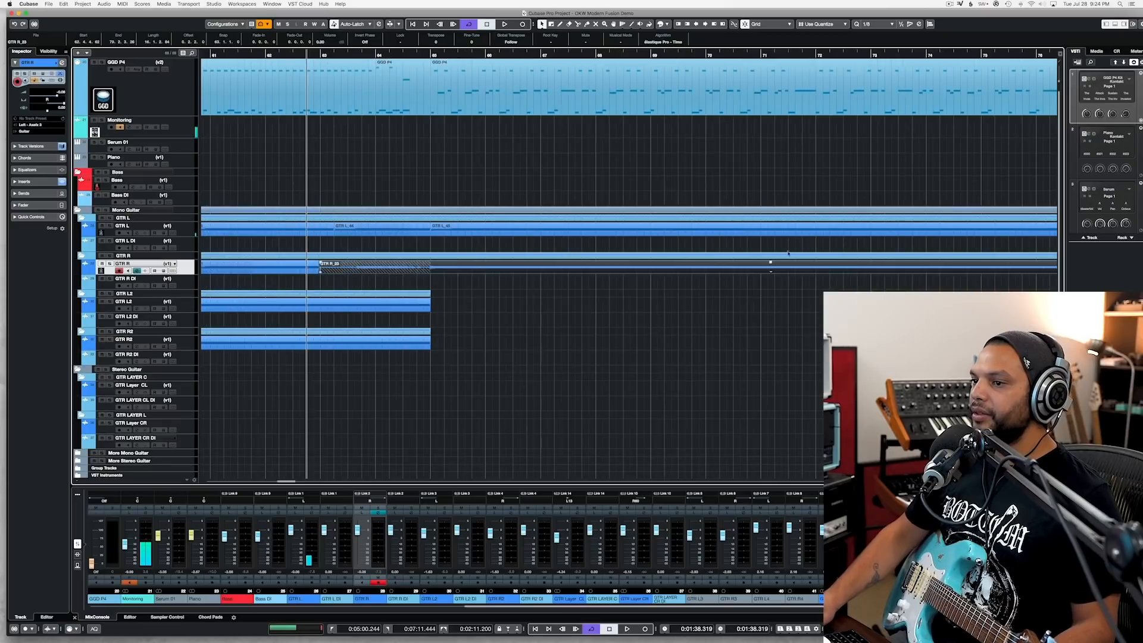
pyautogui.click(428, 54)
pyautogui.press('space')
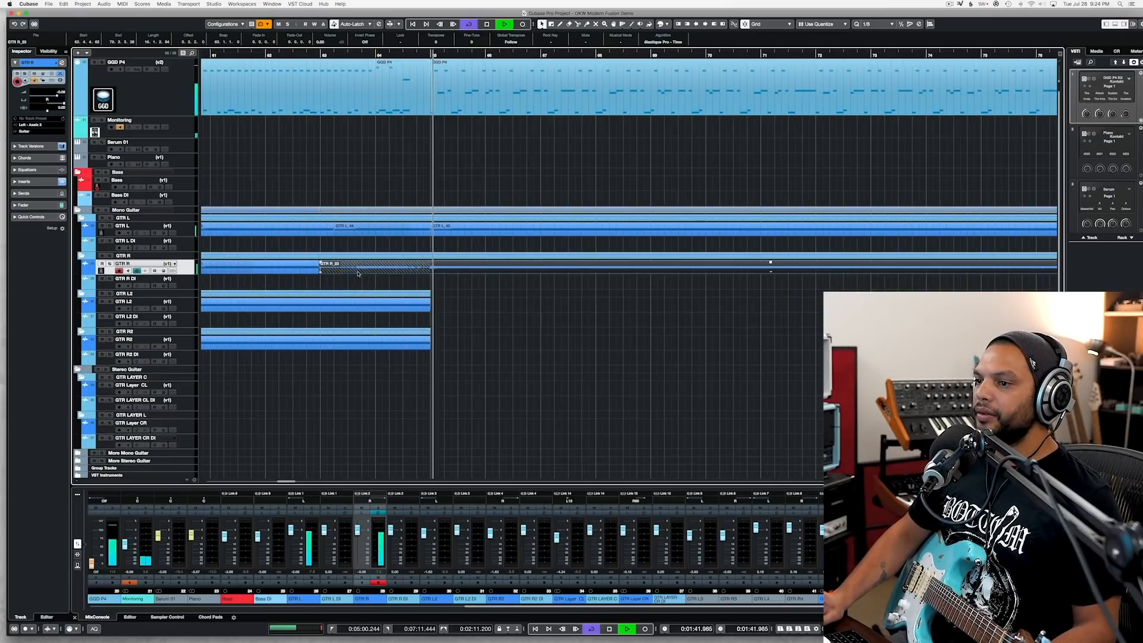
pyautogui.moveTo(324, 274); pyautogui.dragTo(431, 272)
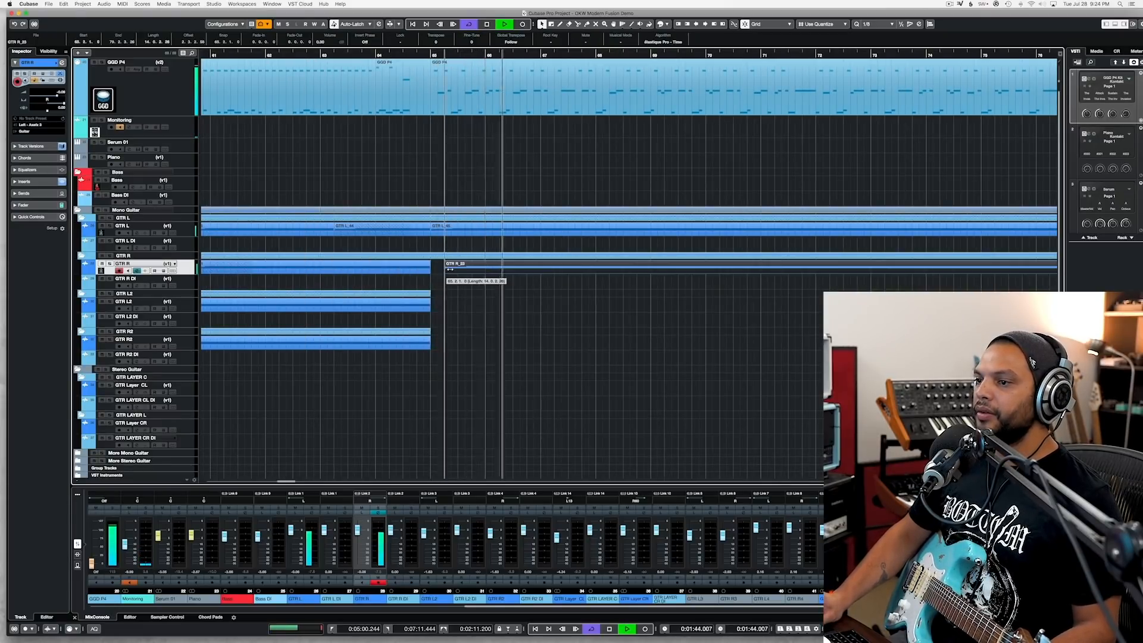
# Step: Review the new GTR L and GTR R takes, moving the playback position to just before bar 72
pyautogui.hscroll(5, 548, 266)
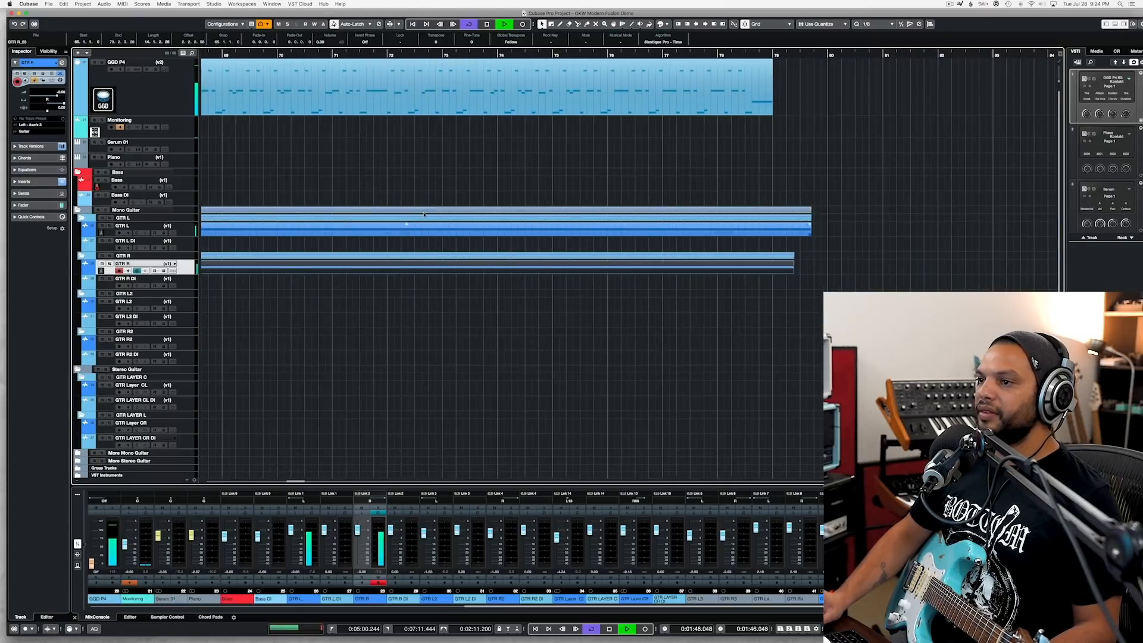
pyautogui.press('space')
pyautogui.click(379, 54)
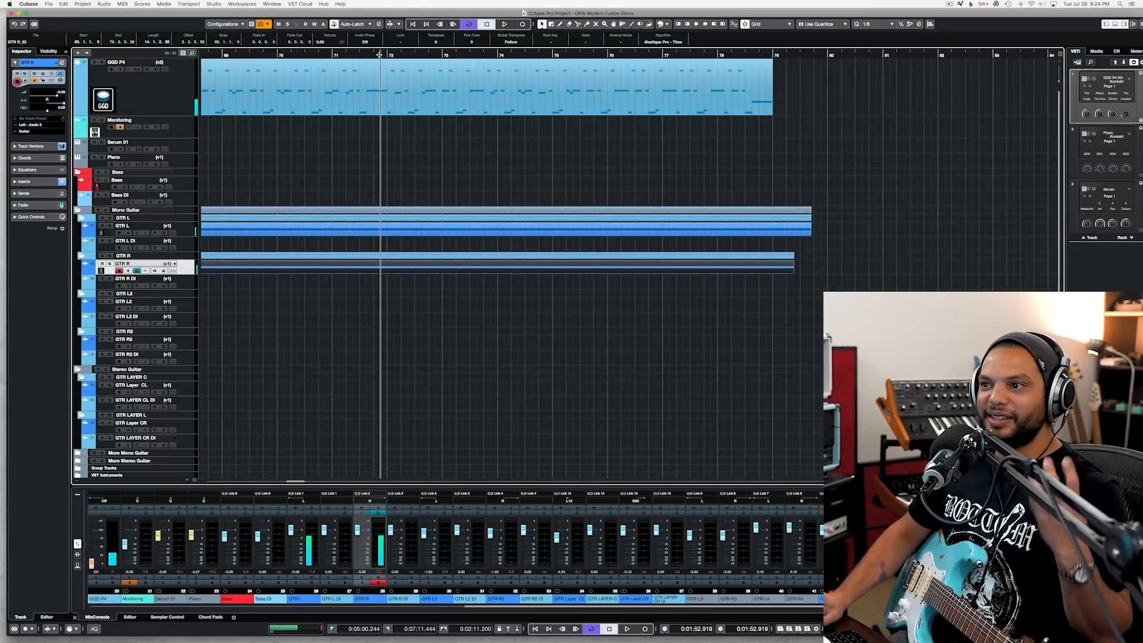
pyautogui.scroll(4, 362, 195)
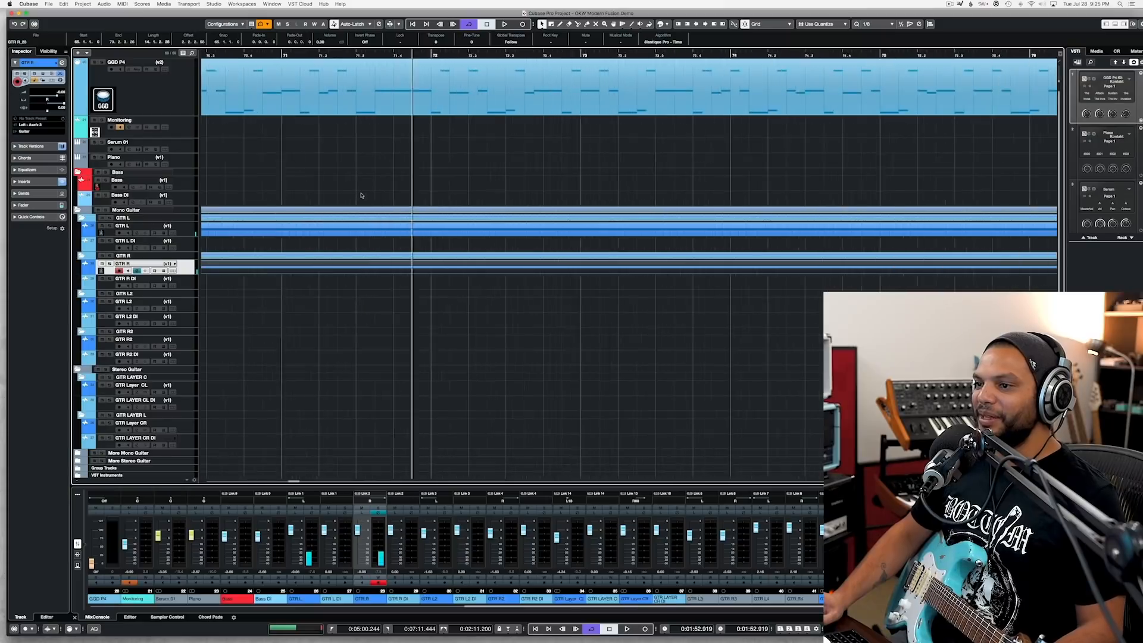
# Step: Review the GTR R take, split it at bar 72, and delete the part from bar 72 onward
pyautogui.scroll(-1, 455, 270)
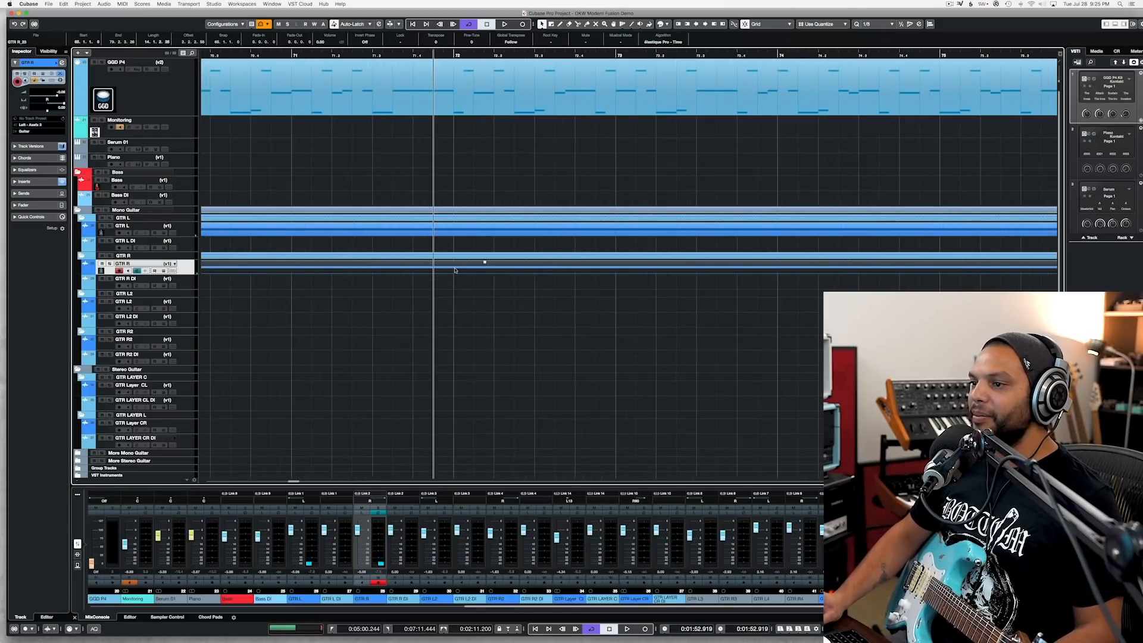
pyautogui.click(465, 328)
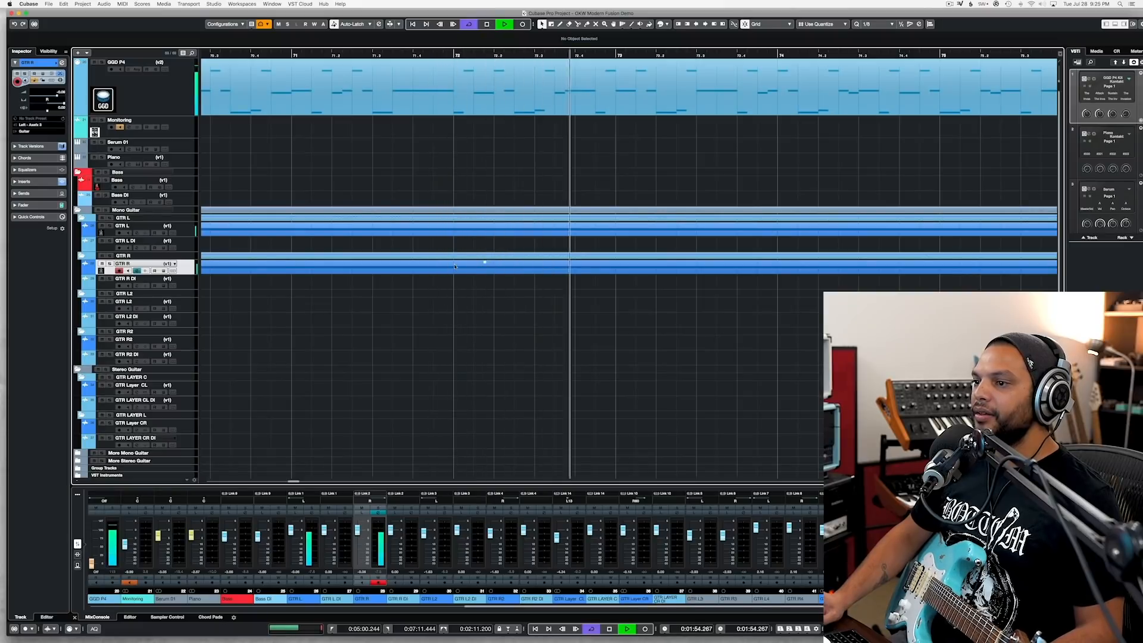
pyautogui.press('space')
pyautogui.keyDown('alt'); pyautogui.click(455, 271); pyautogui.keyUp('alt')
pyautogui.click(468, 269)
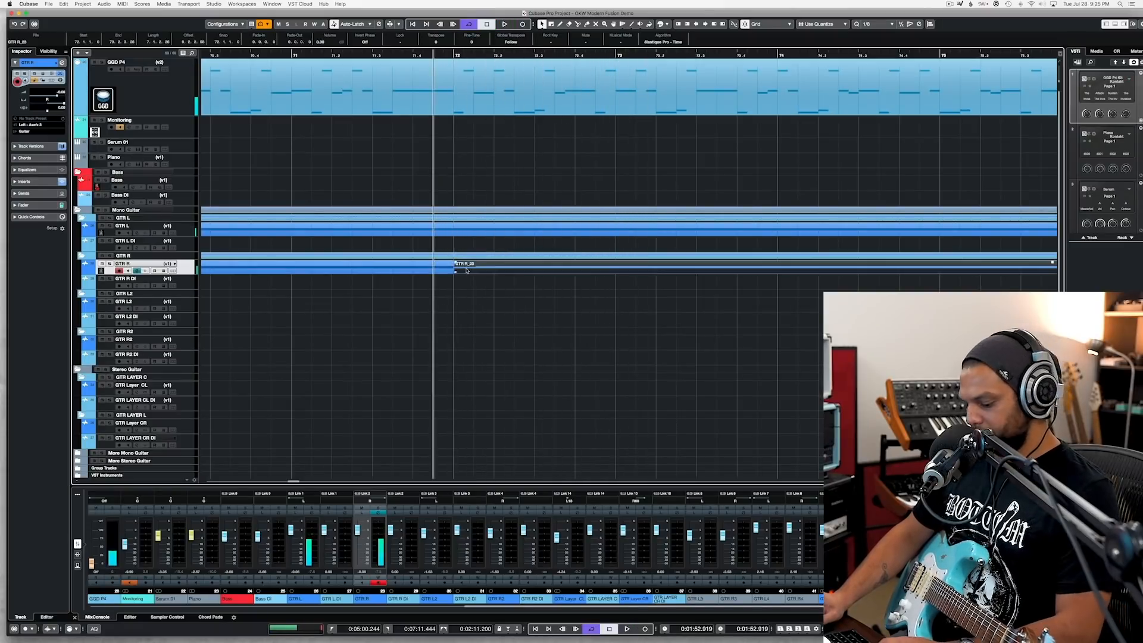
pyautogui.press('Delete')
# Step: Record a replacement guitar take on GTR R from about bar 71 to just past bar 78
pyautogui.click(251, 55)
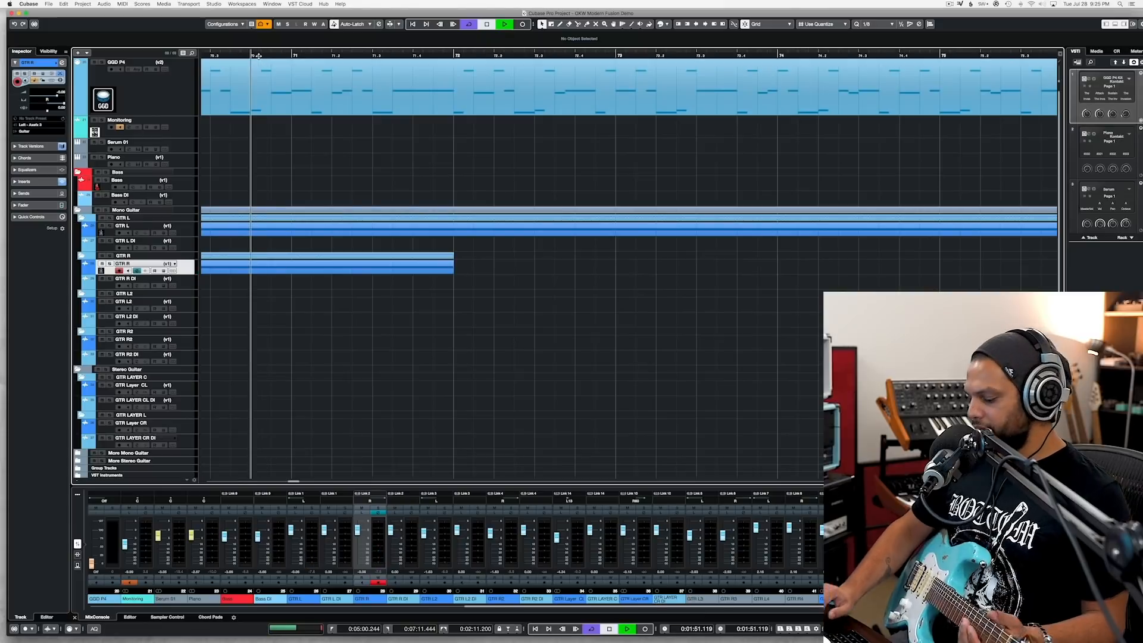
pyautogui.press('space')
pyautogui.press('KP_Multiply')
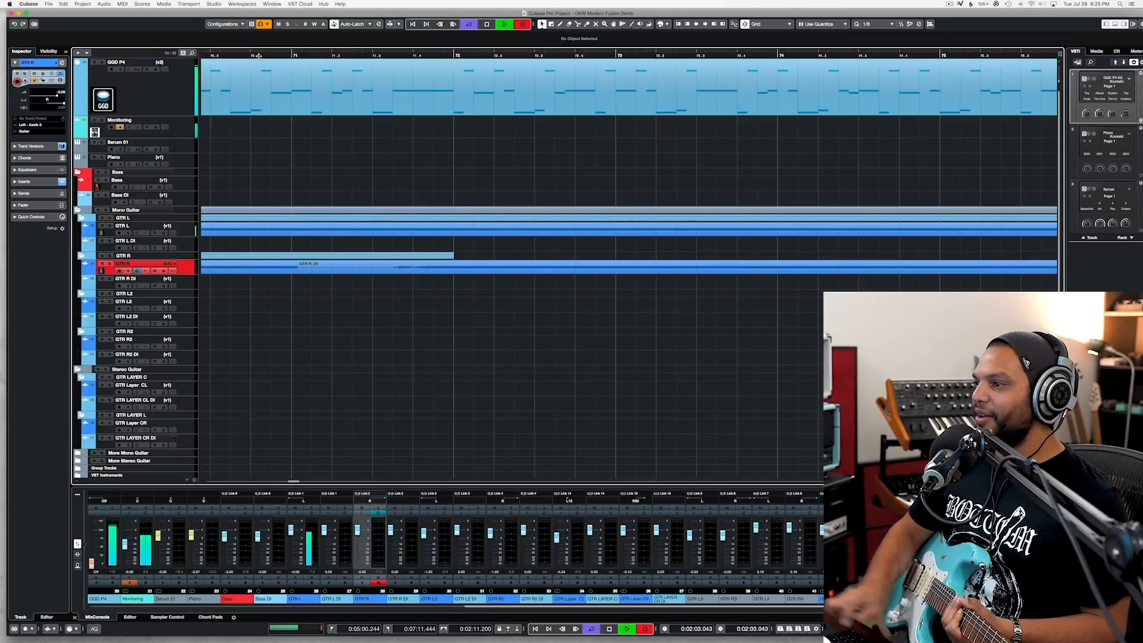
pyautogui.press('space')
pyautogui.press('space')
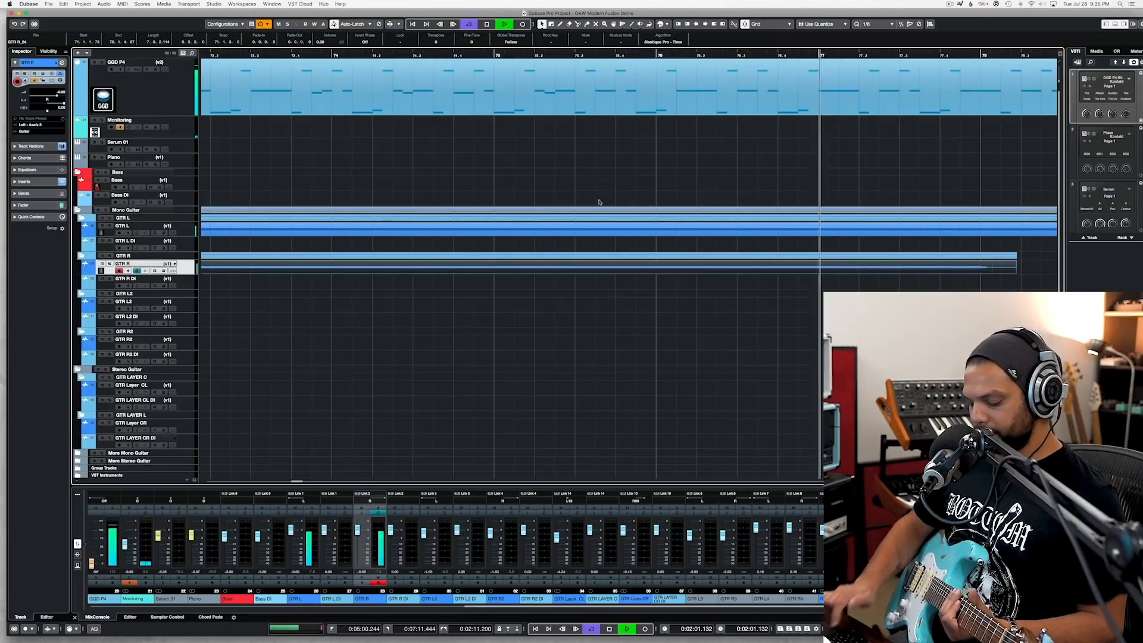
# Step: Check the new GTR R take and record a further guitar take from just before bar 77 to past bar 79
pyautogui.press('space')
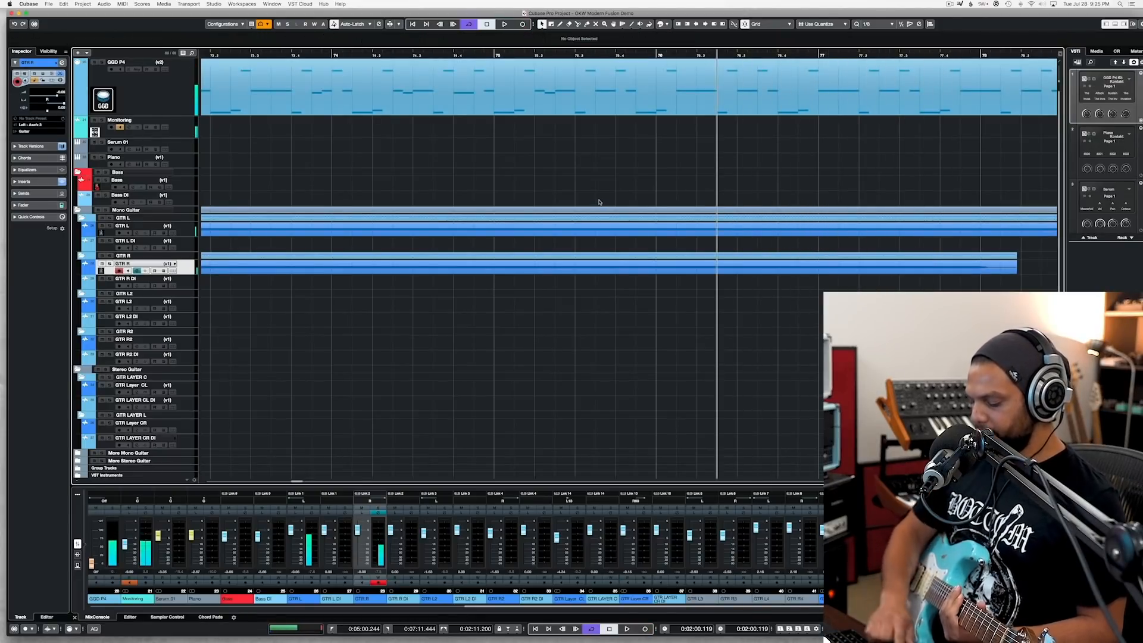
pyautogui.press('KP_Multiply')
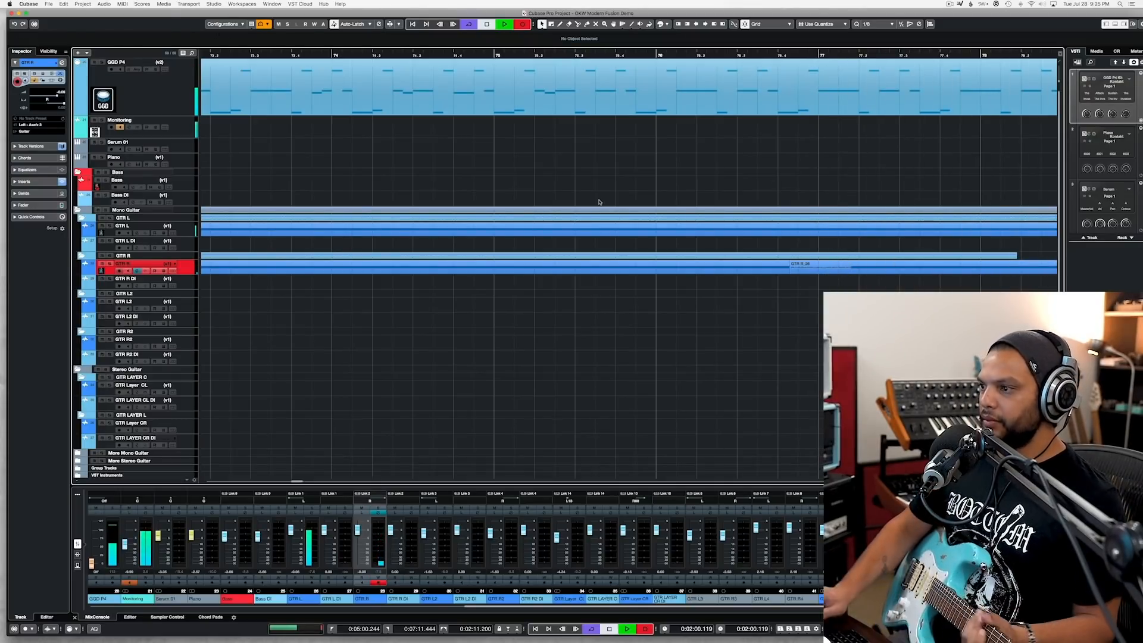
pyautogui.press('space')
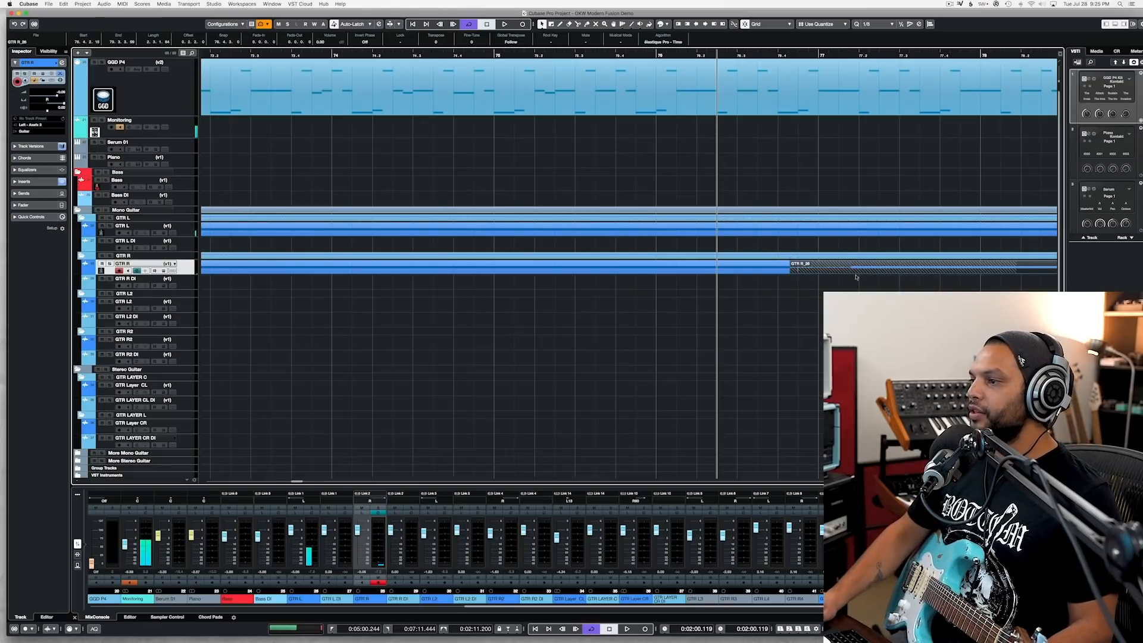
# Step: Trim the start of the last GTR R take to just past bar 77 and play the transition back
pyautogui.moveTo(826, 272); pyautogui.dragTo(857, 273)
pyautogui.press('space')
pyautogui.press('space')
pyautogui.press('space')
pyautogui.scroll(-2, 906, 297)
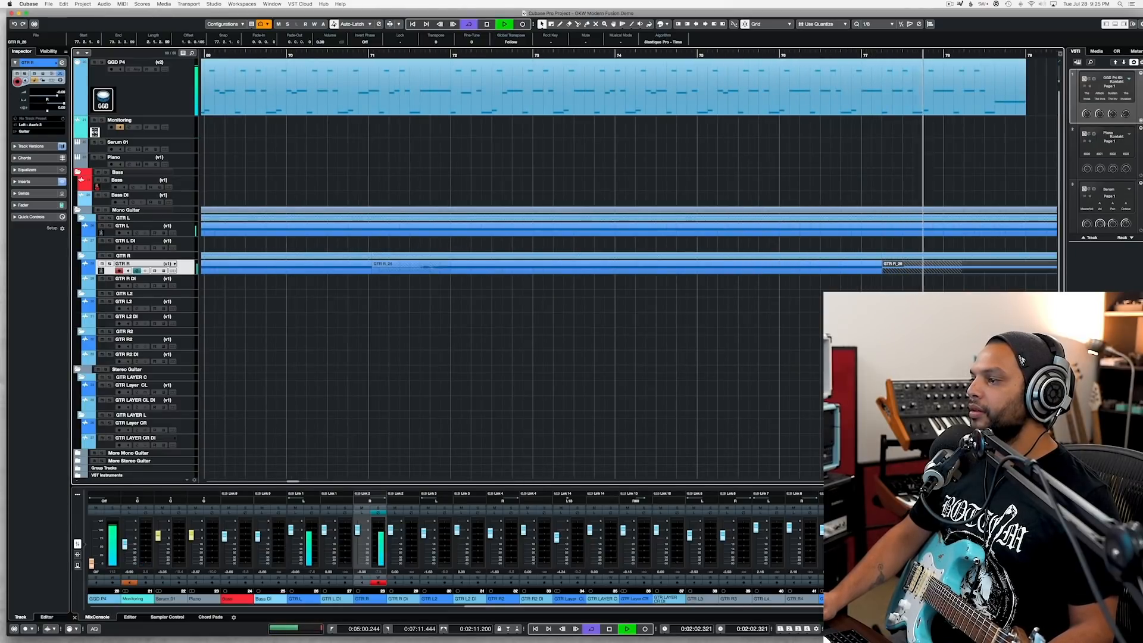
pyautogui.scroll(-2, 892, 297)
pyautogui.hscroll(2, 893, 298)
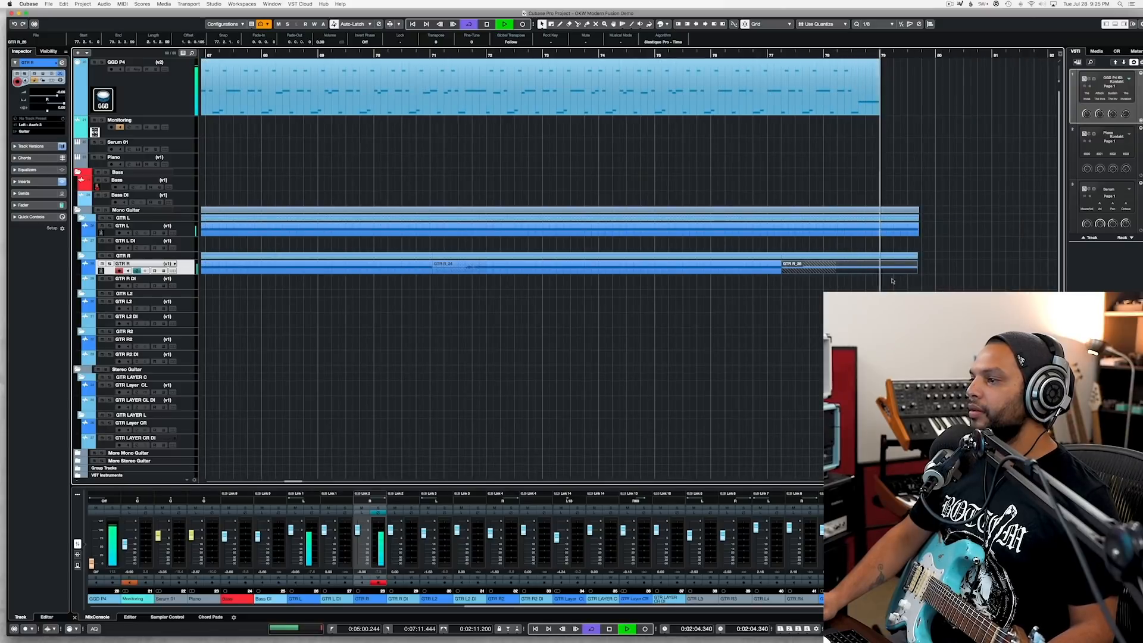
# Step: Split the GTR L and GTR R takes at bar 79, delete the excess after it, and save the project
pyautogui.press('space')
pyautogui.click(882, 231)
pyautogui.keyDown('alt'); pyautogui.click(882, 231); pyautogui.keyUp('alt')
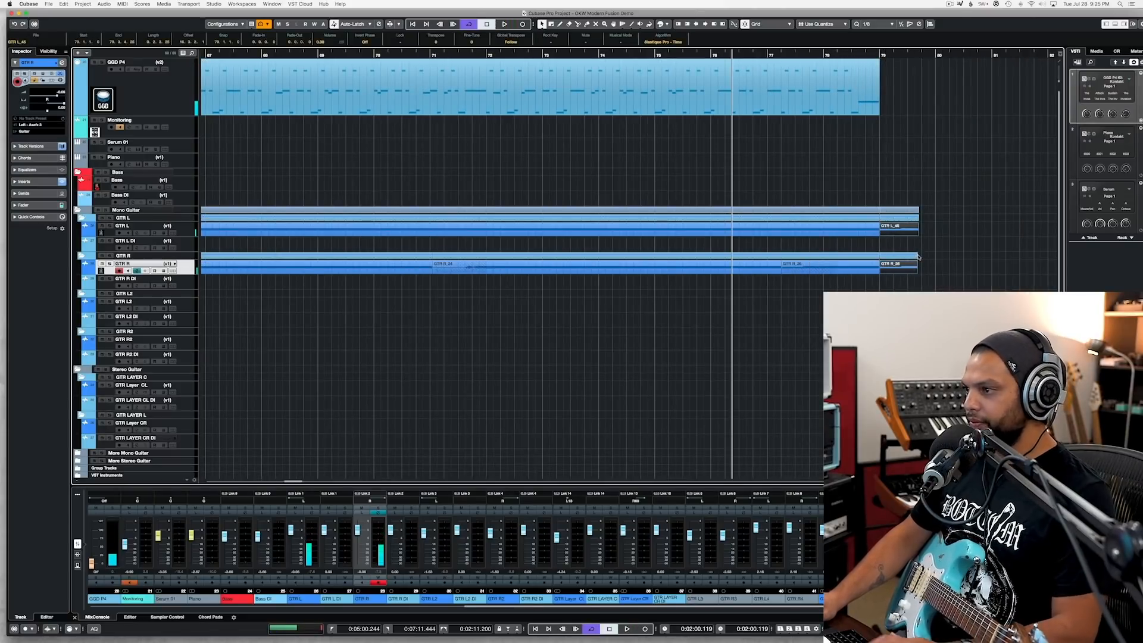
pyautogui.press('Delete')
pyautogui.press('super+s')
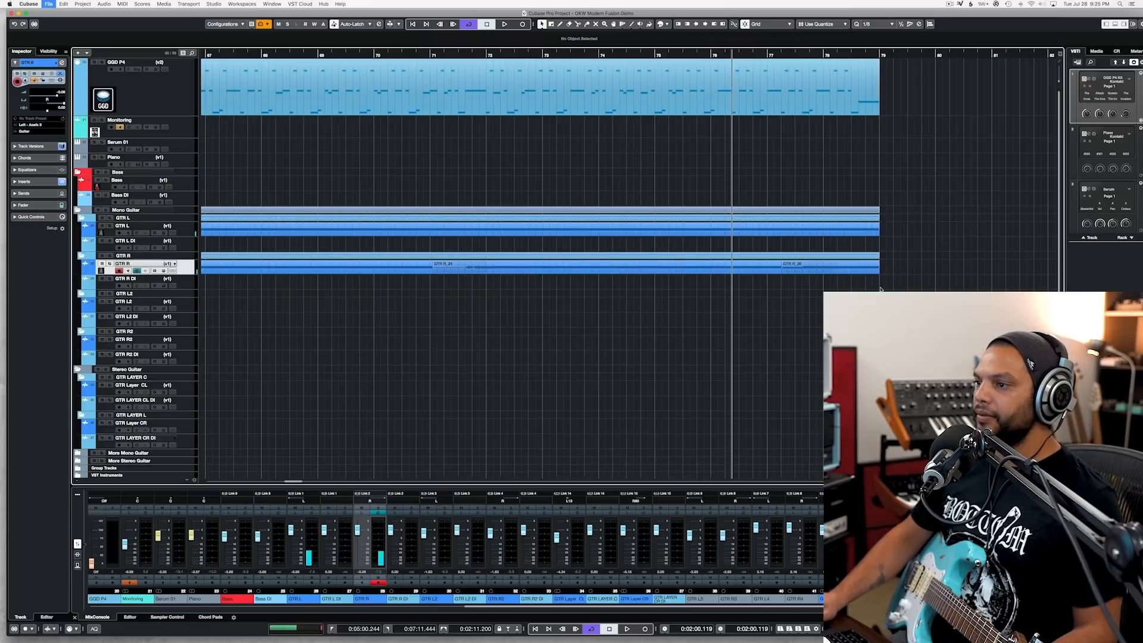
# Step: Move the playback position back to bar 64 and save the project again
pyautogui.hscroll(-5, 881, 289)
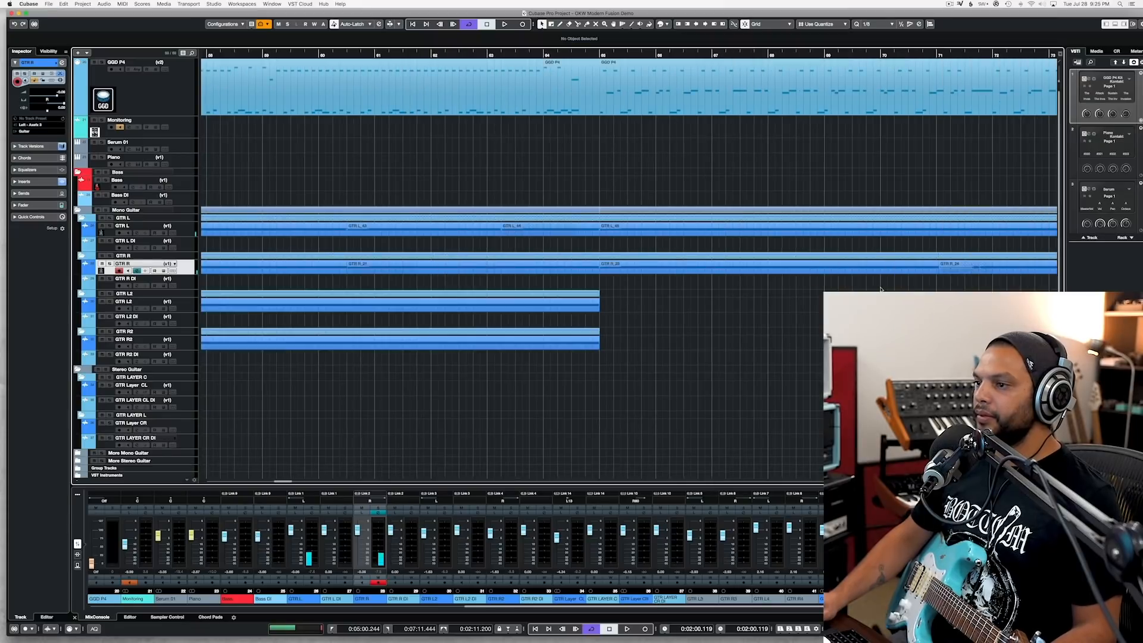
pyautogui.click(545, 55)
pyautogui.press('super+s')
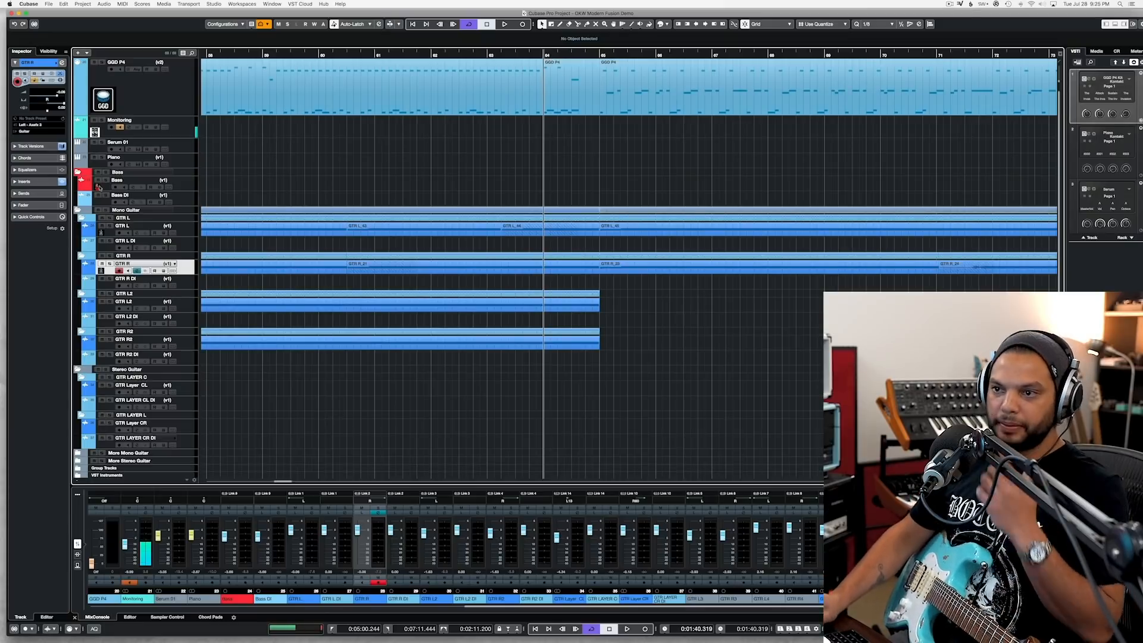
# Step: Switch to Axe-Edit III and load preset 065 Pushed Clean More
pyautogui.moveTo(3, 260)
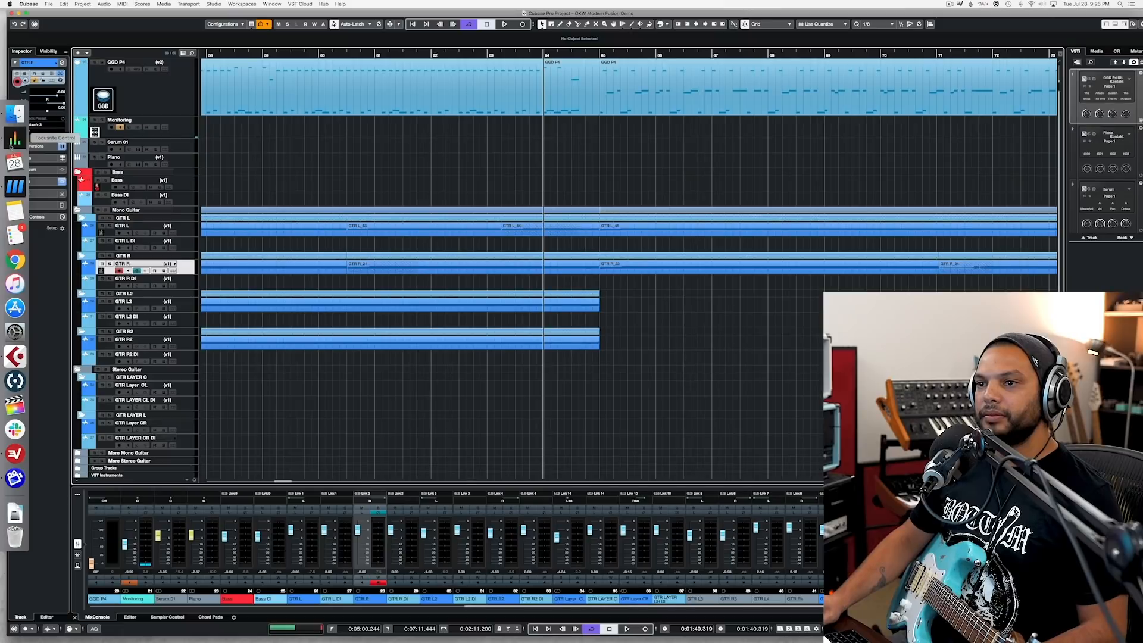
pyautogui.click(14, 187)
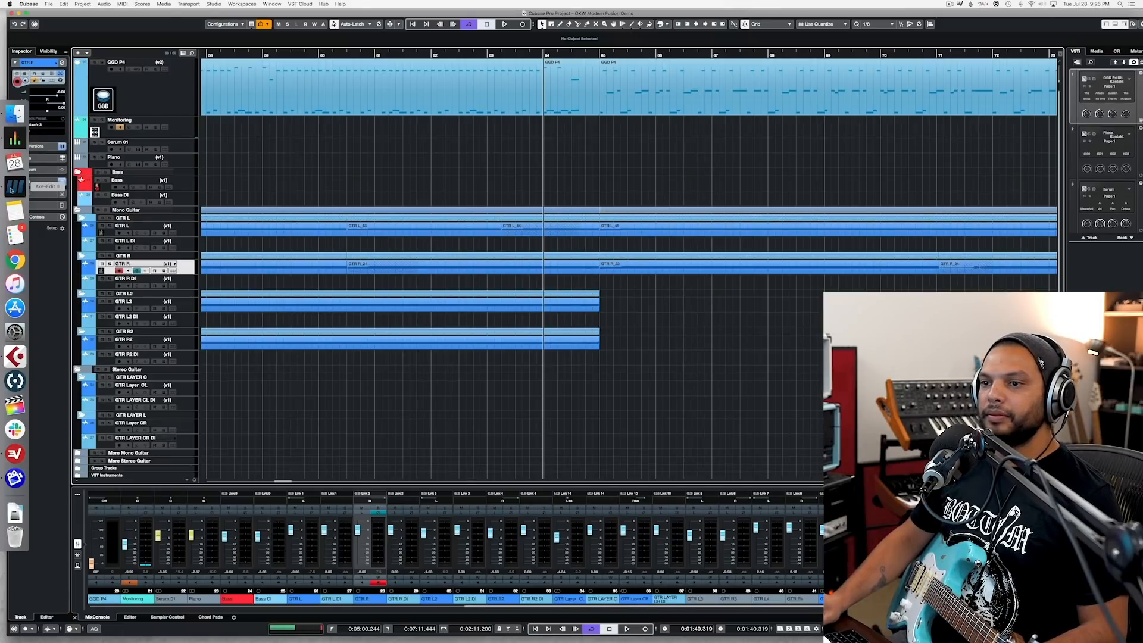
pyautogui.click(524, 173)
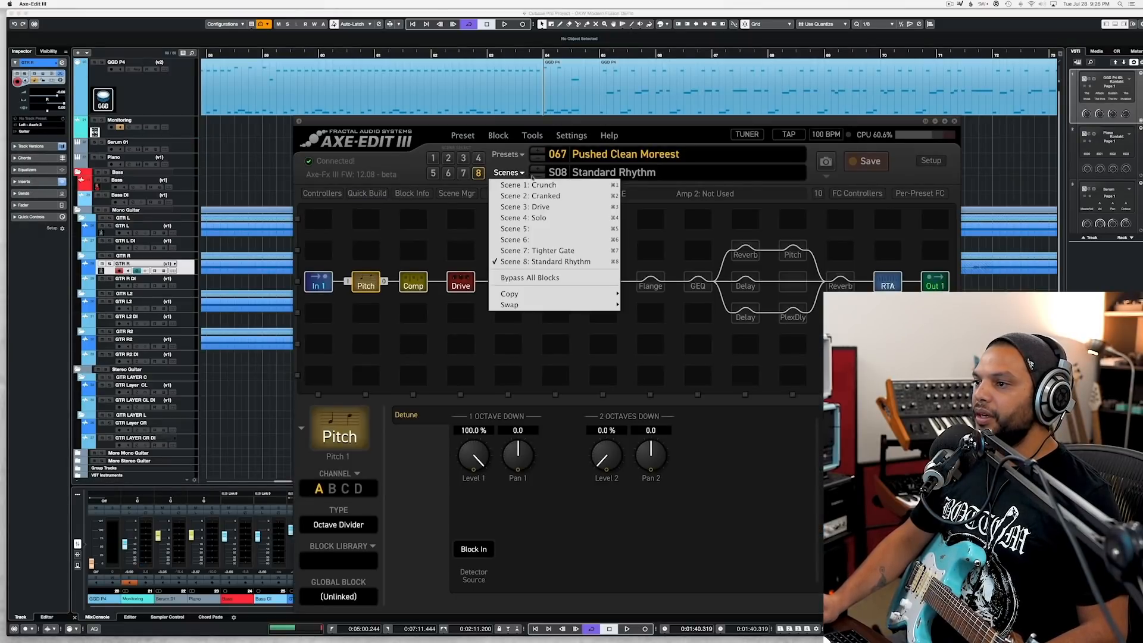
pyautogui.click(682, 188)
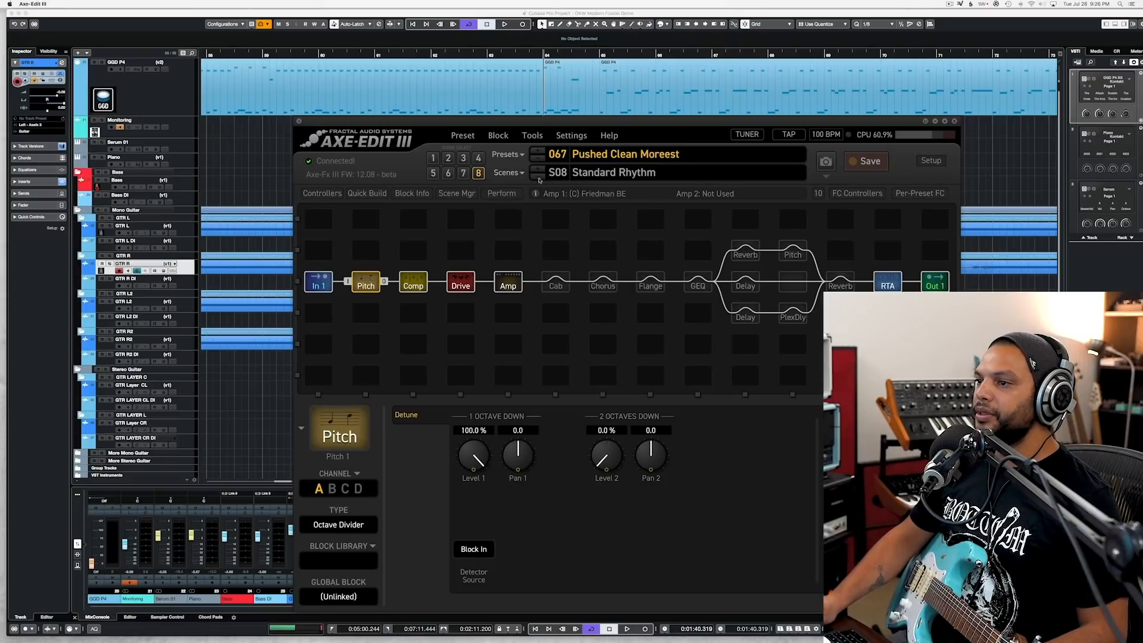
pyautogui.click(521, 155)
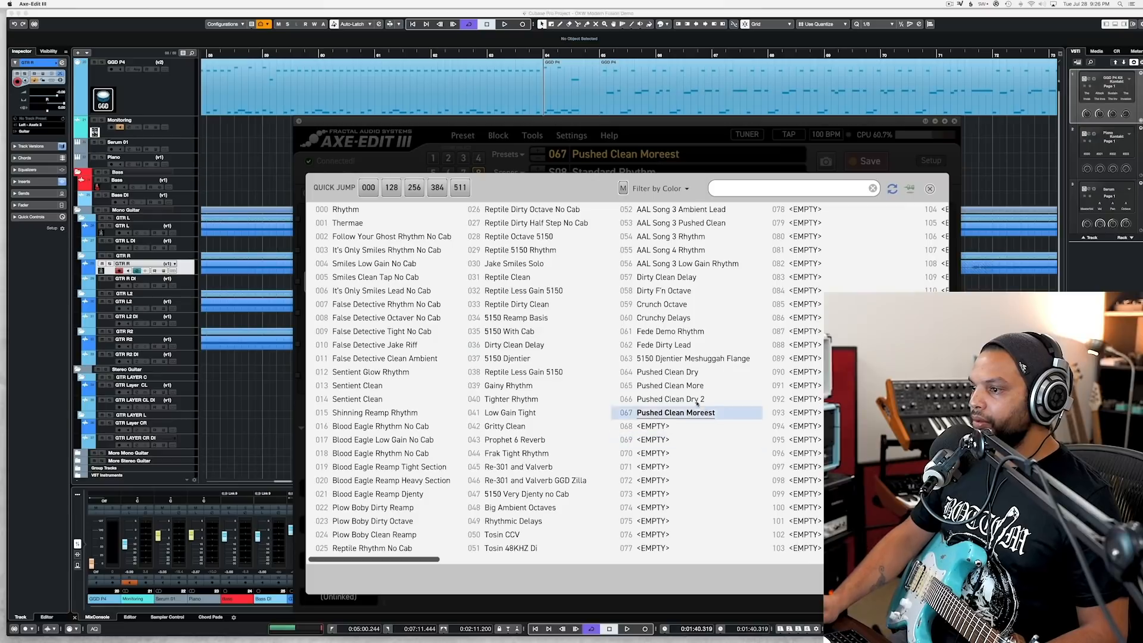
pyautogui.click(660, 386)
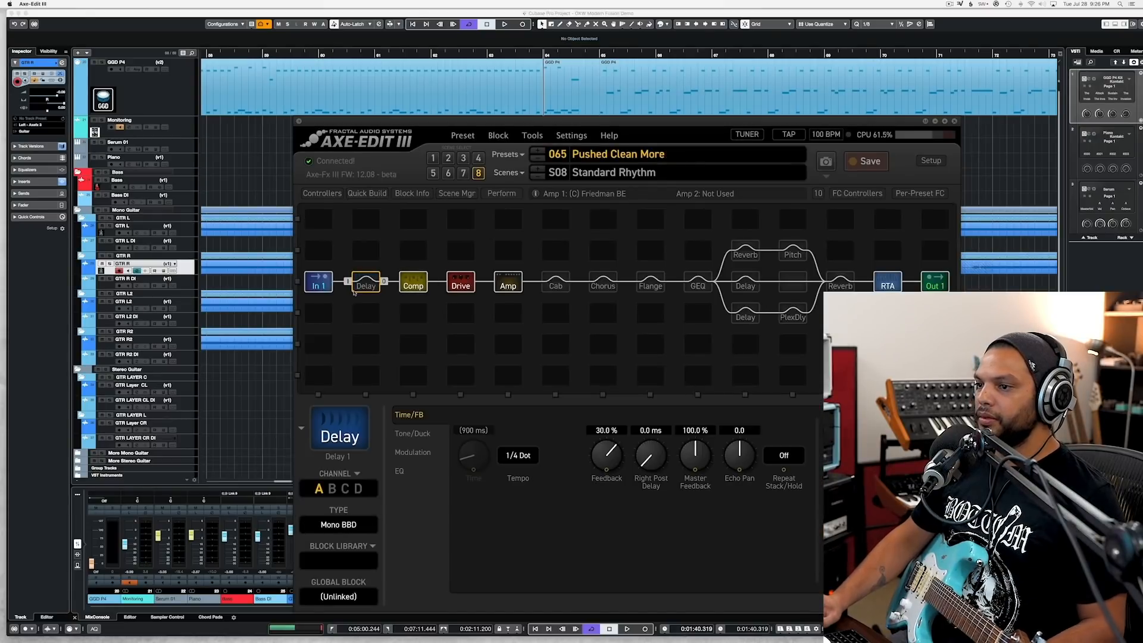
# Step: Enable the Delay block at 150 BPM and set its LFO1 modulation to a 0.758 Hz rate and 52.7% depth
pyautogui.click(365, 283)
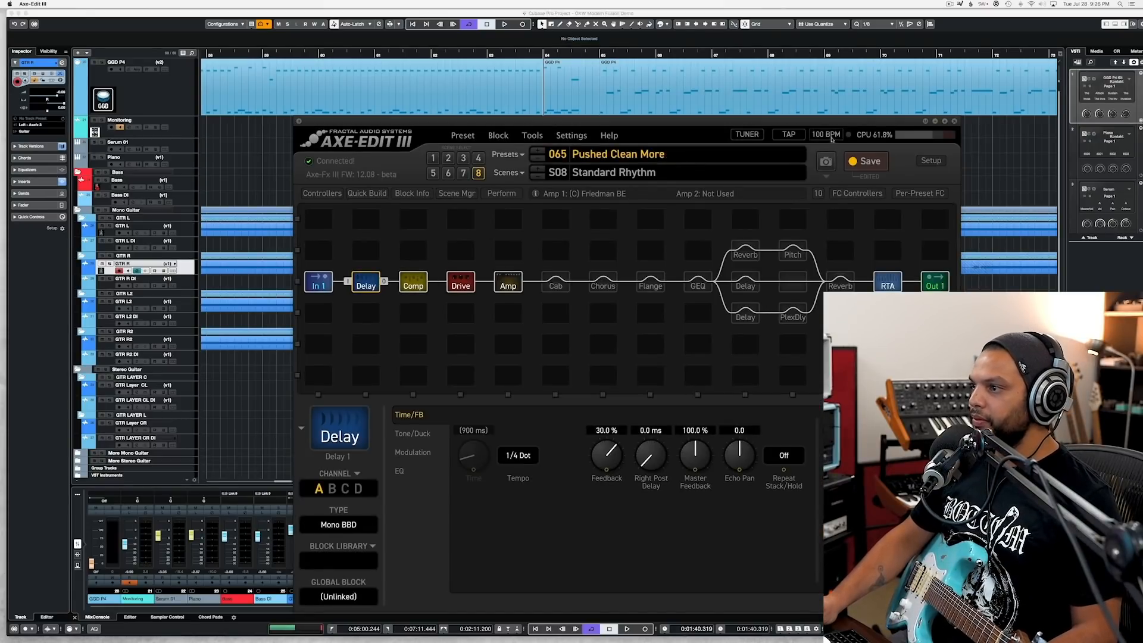
pyautogui.write('150')
pyautogui.press('Return')
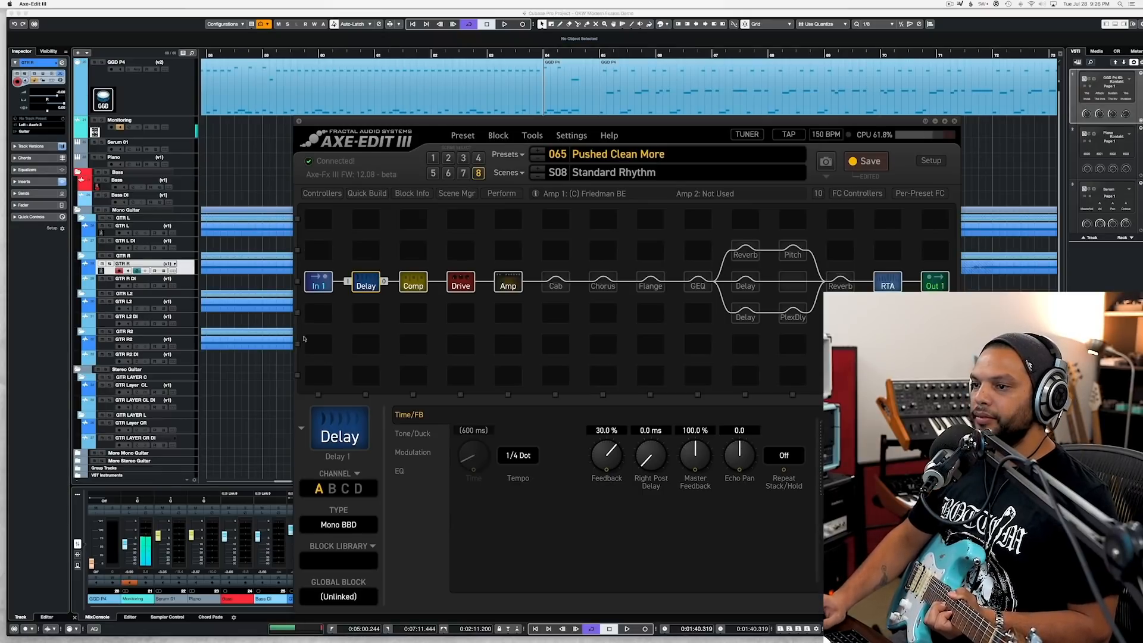
pyautogui.click(412, 452)
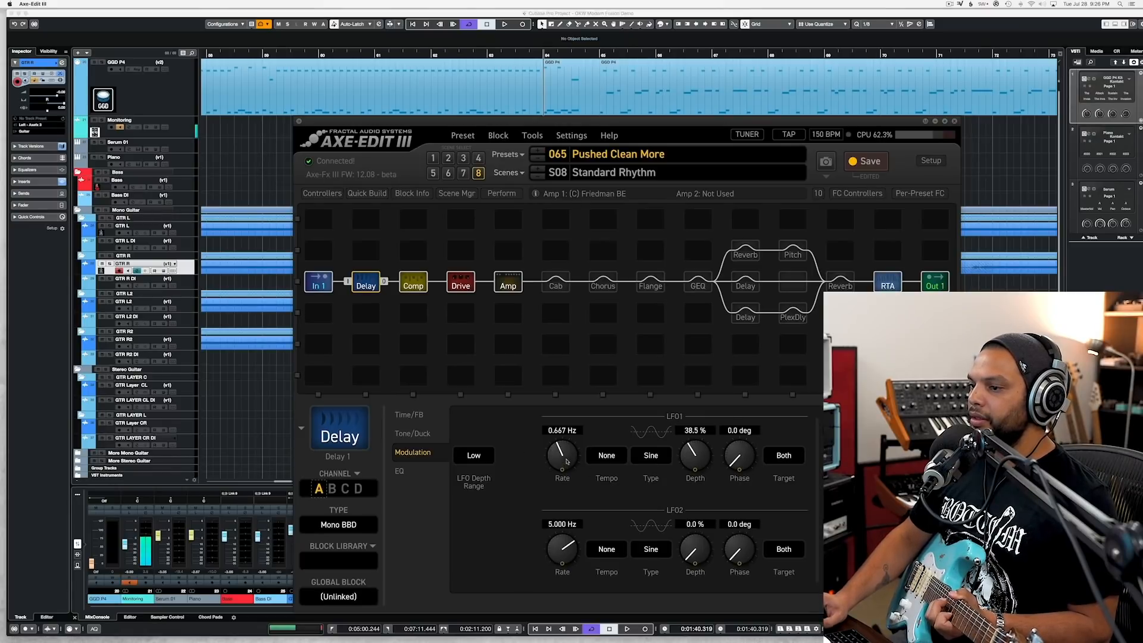
pyautogui.moveTo(706, 425); pyautogui.dragTo(706, 417)
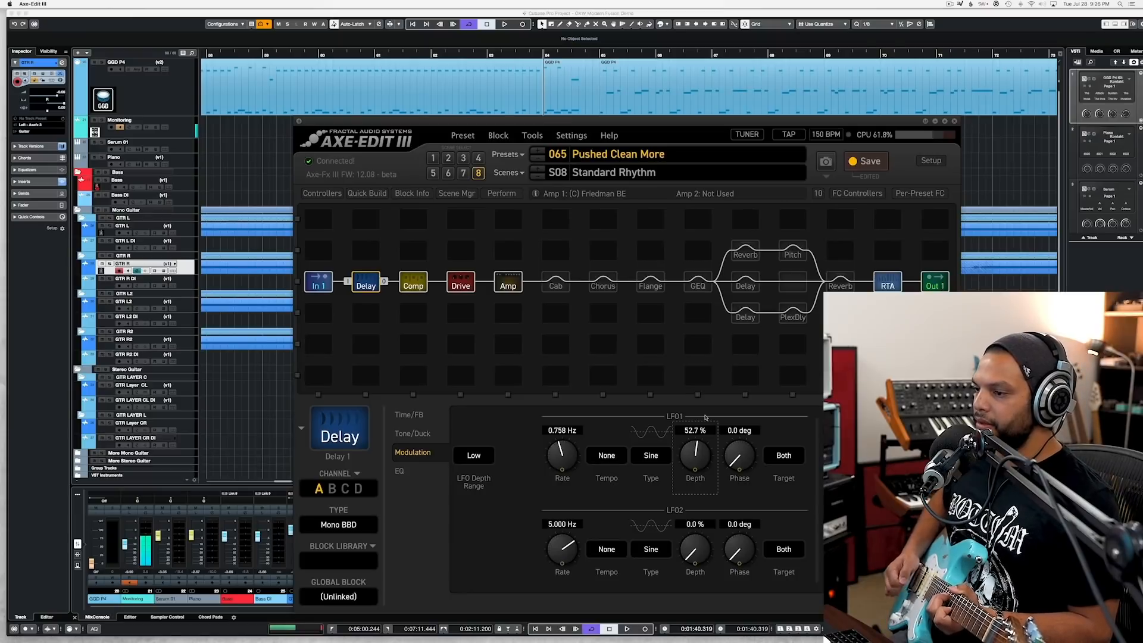
# Step: Return to Cubase and arm the GTR L2 track for recording
pyautogui.click(253, 311)
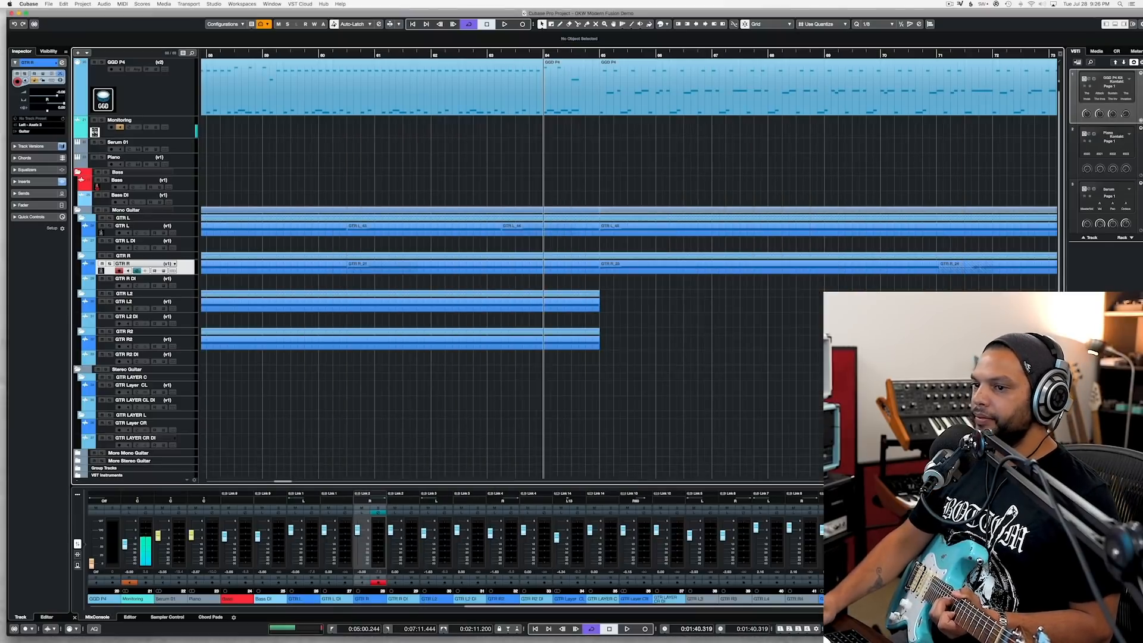
pyautogui.click(193, 308)
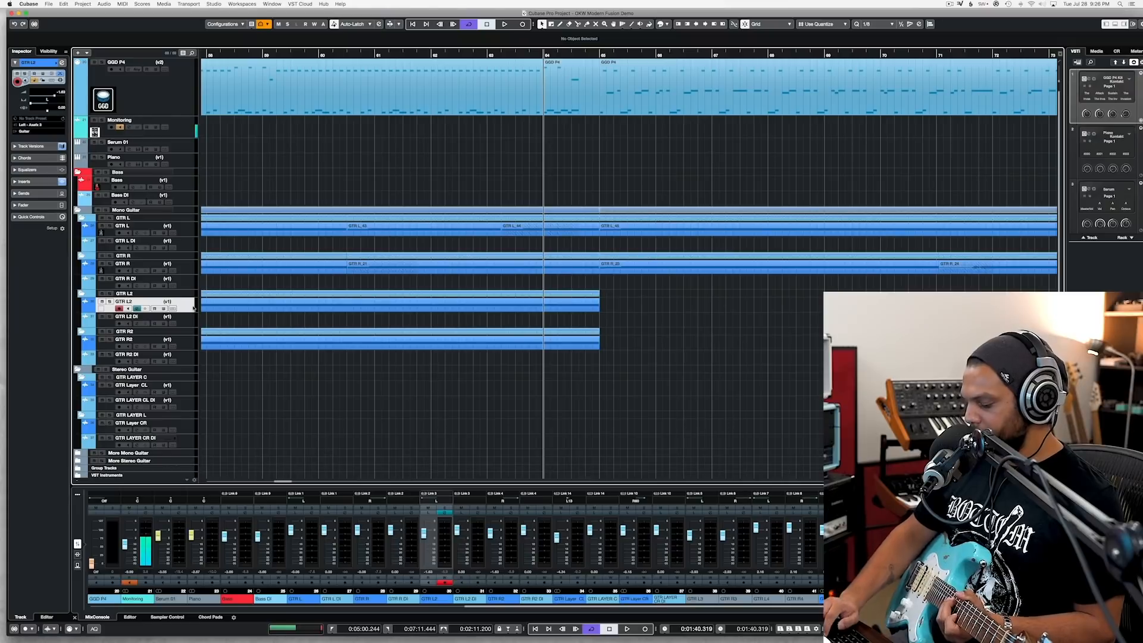
pyautogui.press('KP_Multiply')
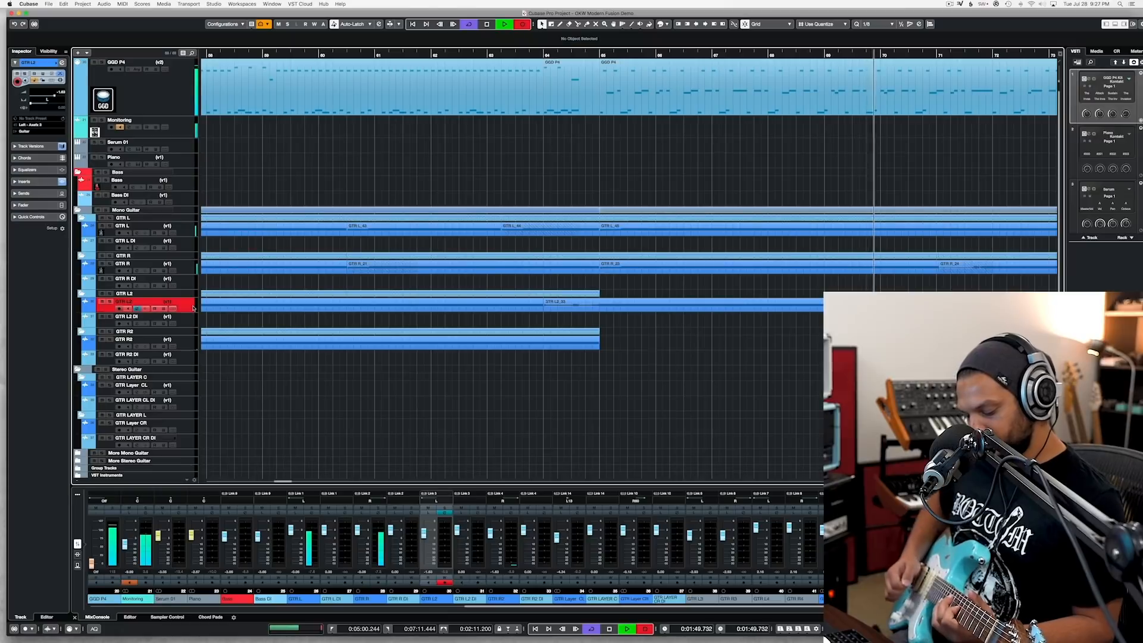
pyautogui.press('space')
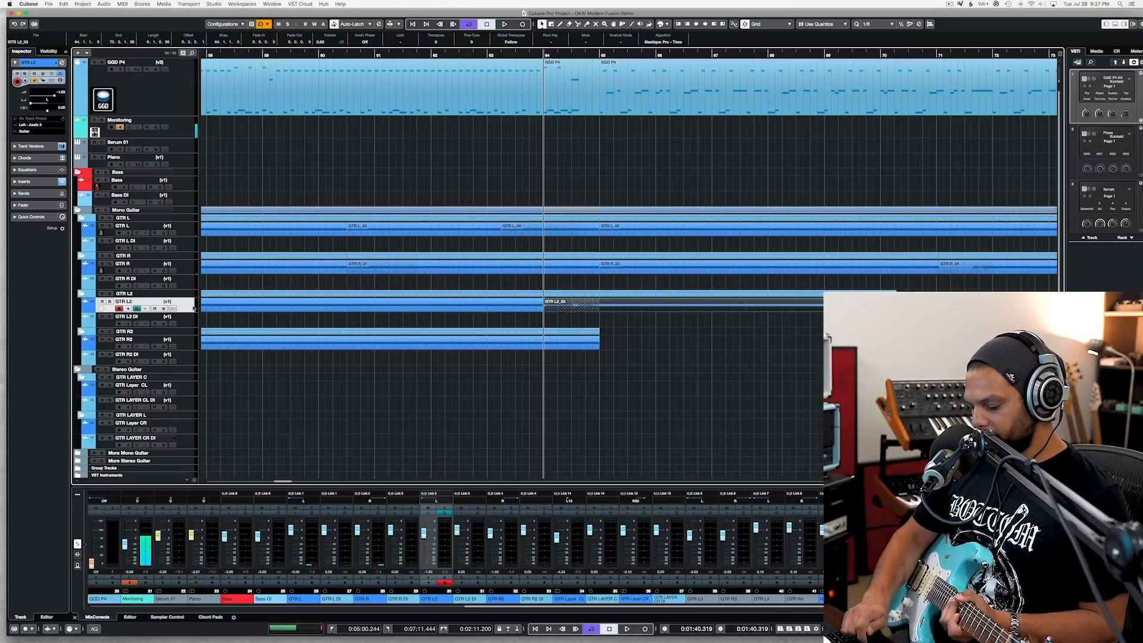
pyautogui.press('Delete')
# Step: Record a delayed guitar layer on GTR L2 from bar 64 past the end of the drum part, and trim its start to bar 65
pyautogui.press('KP_Multiply')
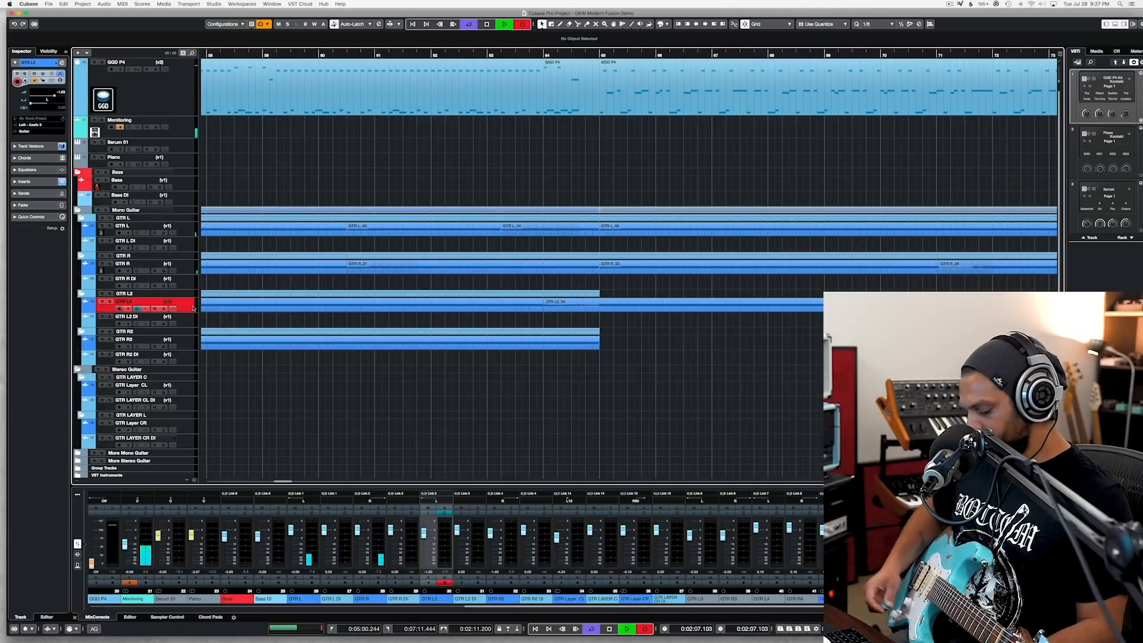
pyautogui.press('space')
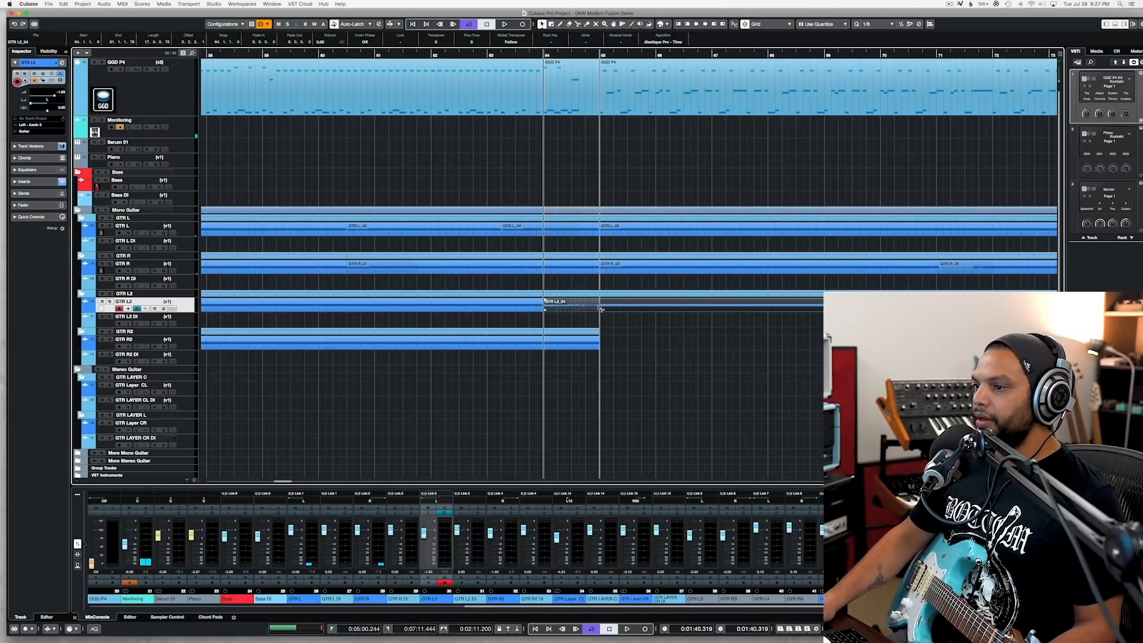
pyautogui.keyDown('alt'); pyautogui.click(600, 310); pyautogui.keyUp('alt')
pyautogui.click(592, 309)
pyautogui.press('Delete')
# Step: Cut the new GTR L2 take at bar 79 and delete the excess after the drum part
pyautogui.hscroll(7, 596, 309)
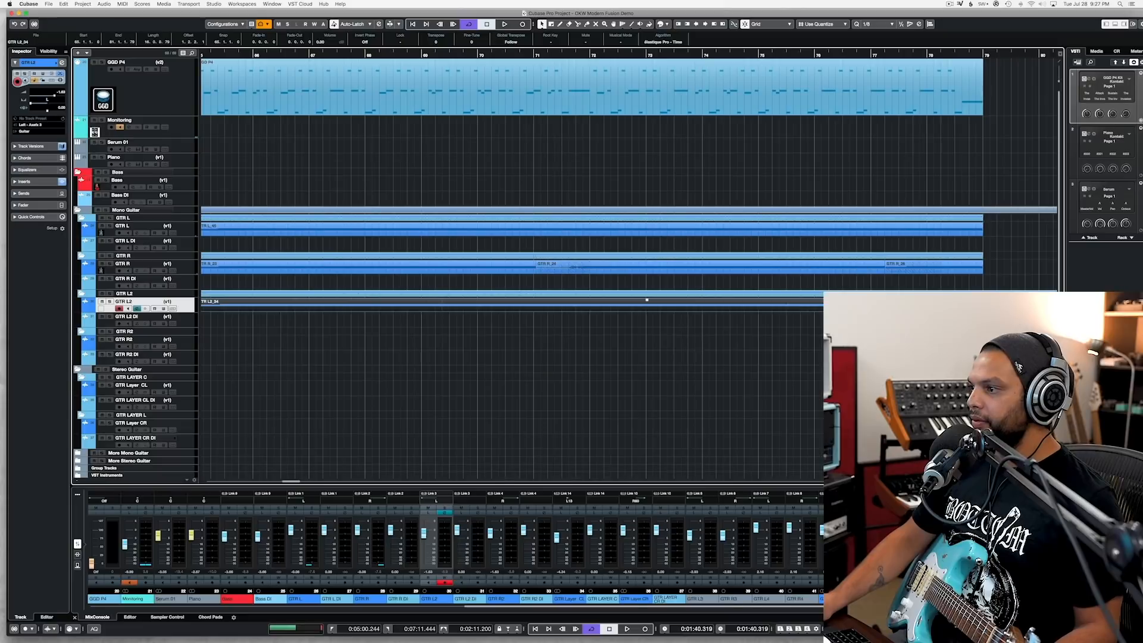
pyautogui.keyDown('alt'); pyautogui.click(983, 305); pyautogui.keyUp('alt')
pyautogui.press('Delete')
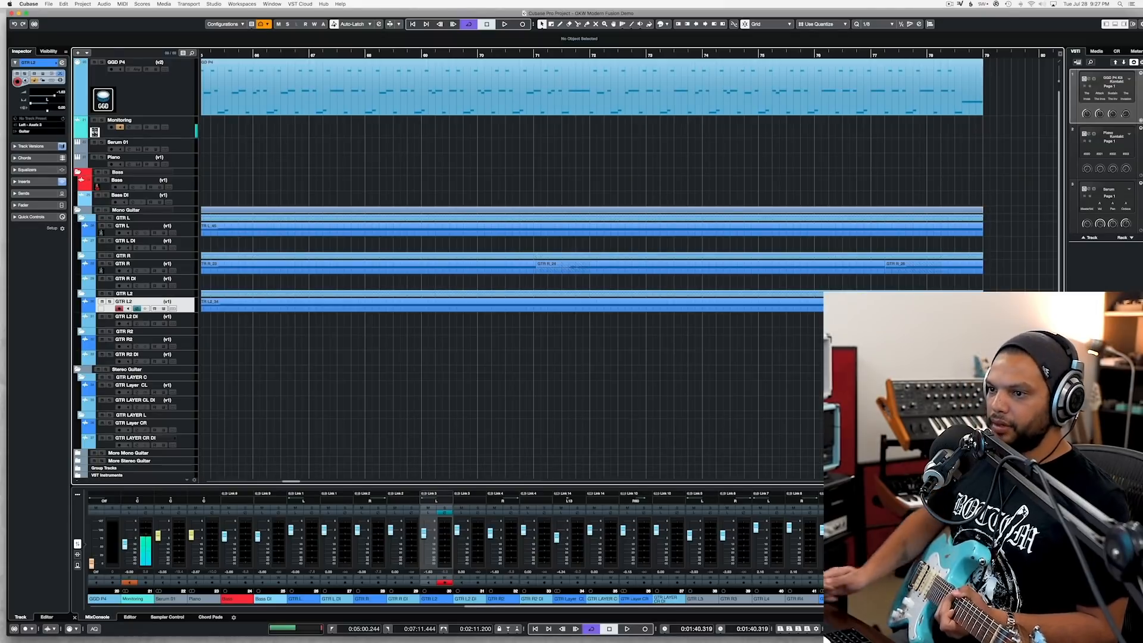
# Step: Arm the GTR R2 track for recording the matching guitar layer
pyautogui.hscroll(-5, 788, 368)
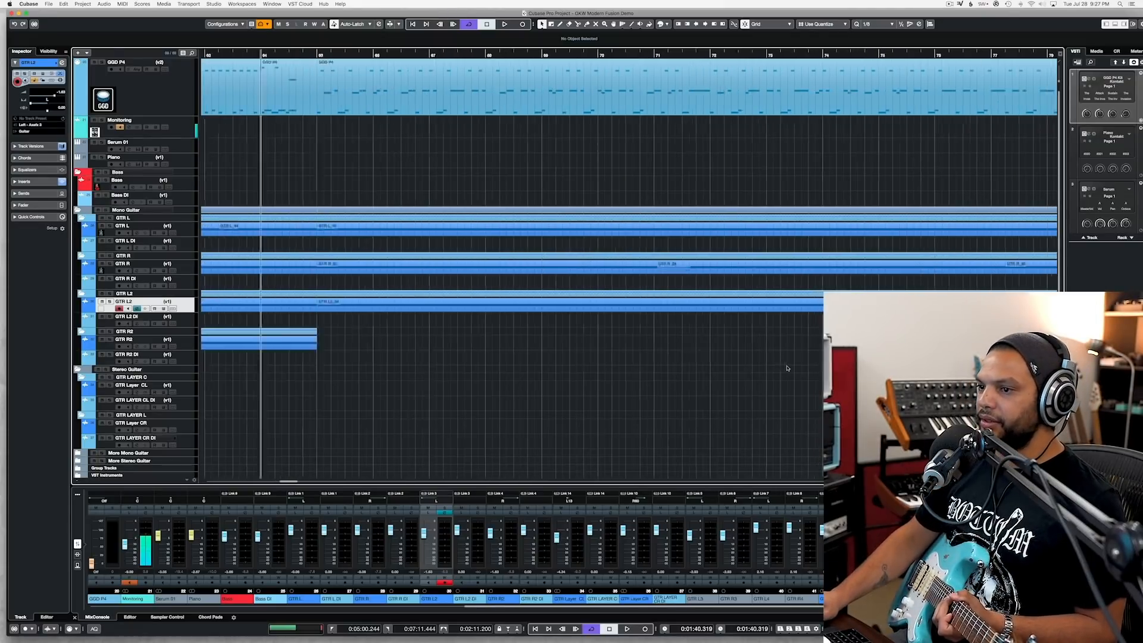
pyautogui.click(181, 345)
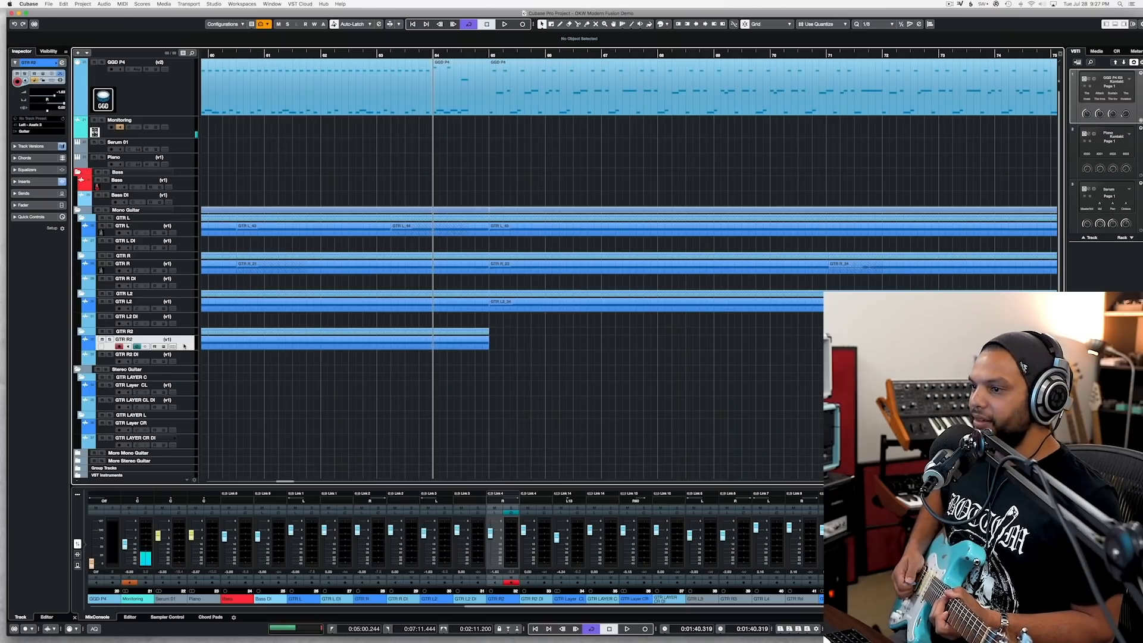
pyautogui.press('KP_Multiply')
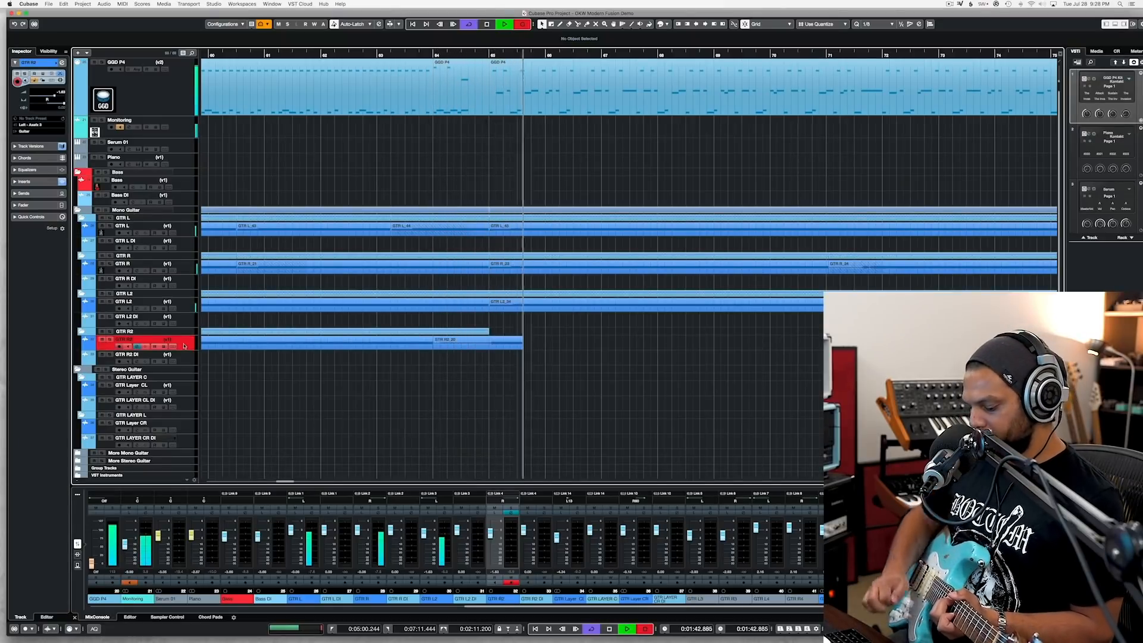
pyautogui.press('space')
pyautogui.press('Delete')
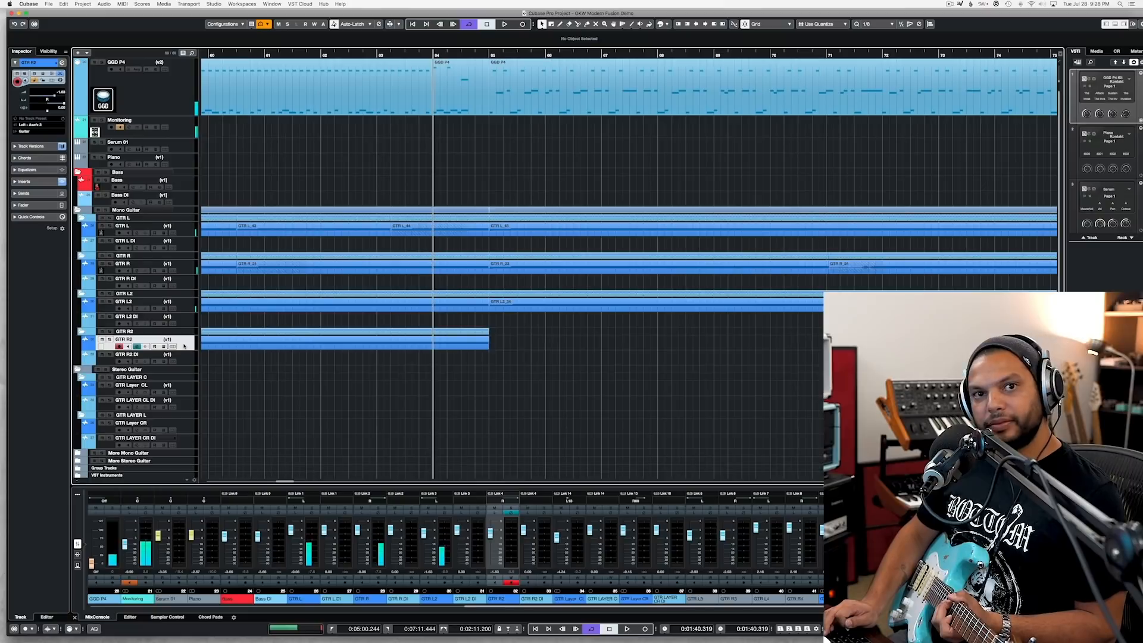
# Step: Record the matching guitar layer on GTR R2 from bar 64 past the drum part, and remove the take's section before bar 65
pyautogui.press('KP_Multiply')
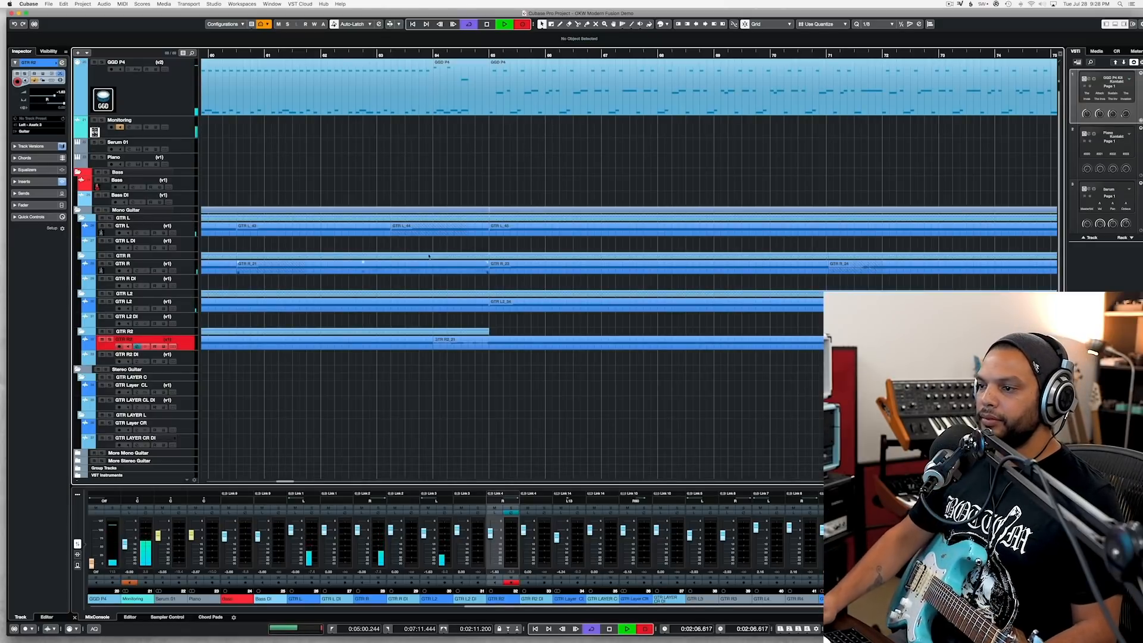
pyautogui.press('space')
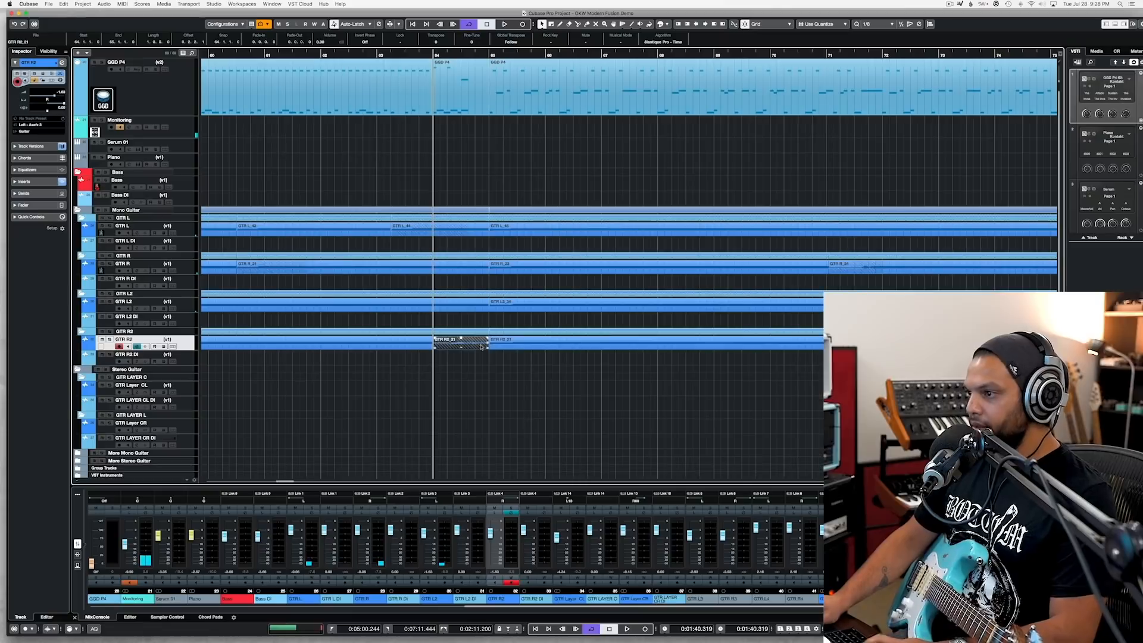
pyautogui.press('Delete')
# Step: Move the edit point between the last two GTR R takes to bar 77
pyautogui.moveTo(861, 270); pyautogui.dragTo(883, 272)
pyautogui.press('space')
pyautogui.scroll(-4, 688, 240)
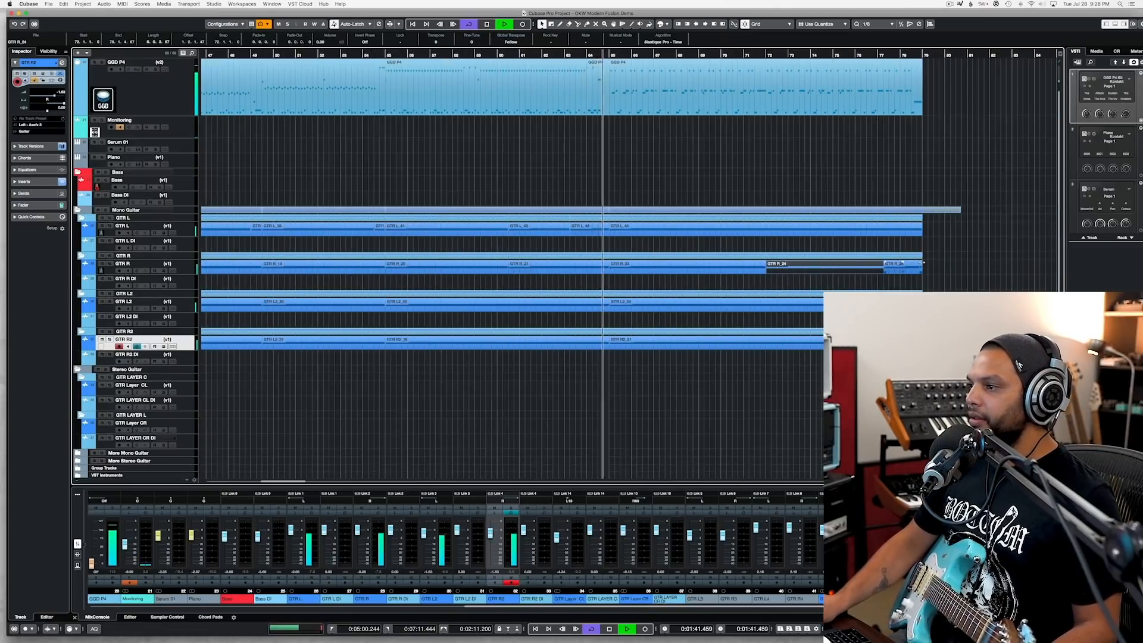
pyautogui.click(886, 272)
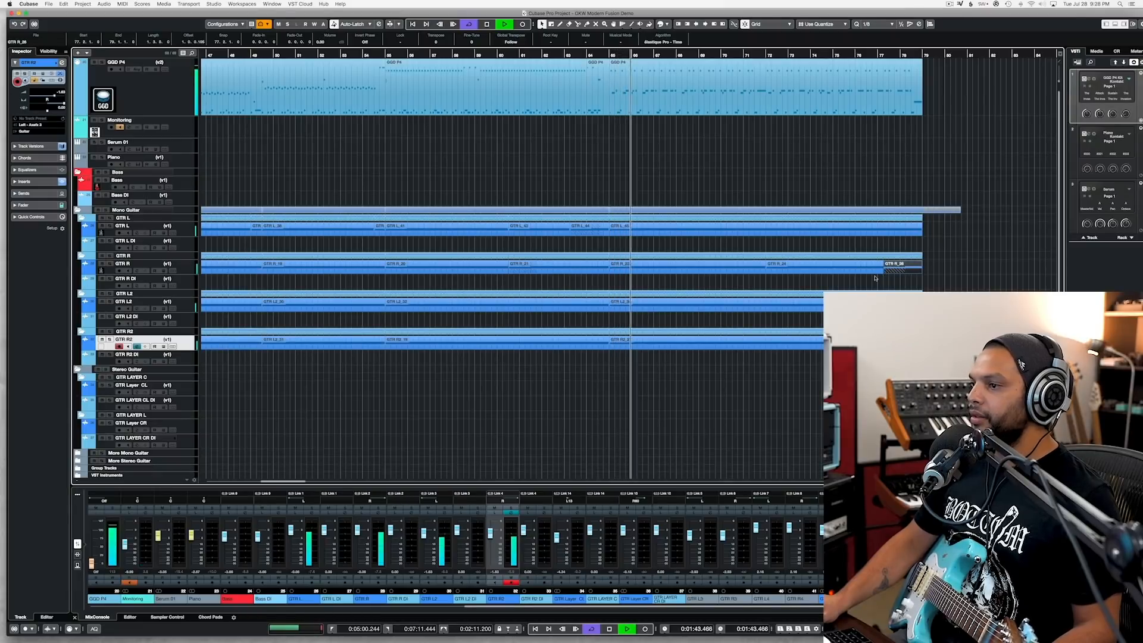
# Step: Split the GTR L clip half a beat after bar 65 and play back the transition into that bar
pyautogui.scroll(2, 887, 274)
pyautogui.scroll(5, 440, 228)
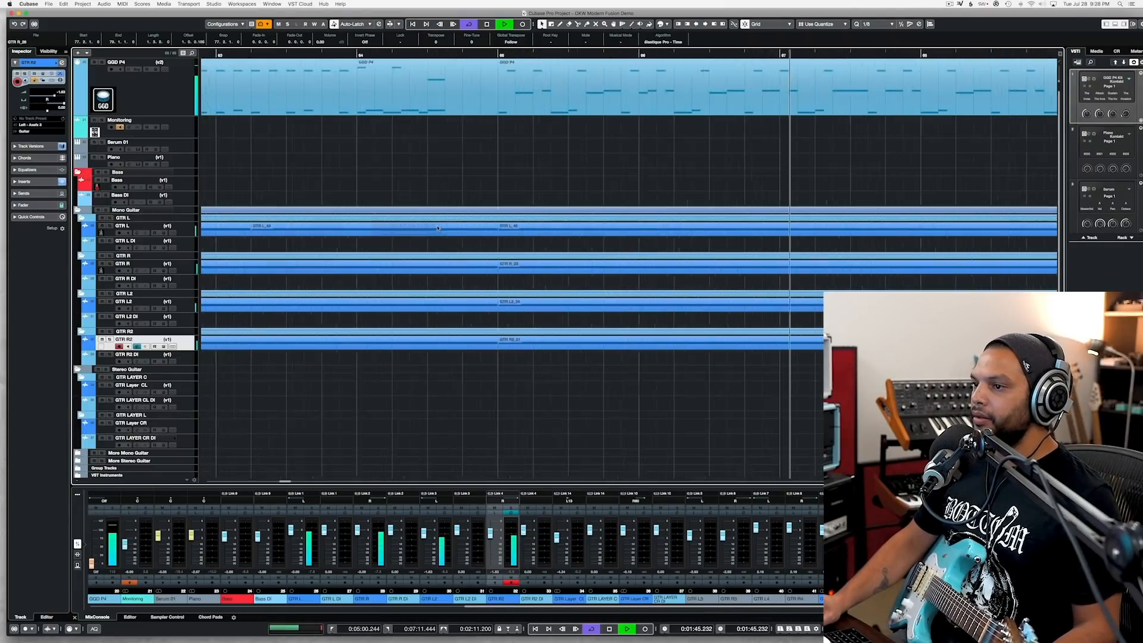
pyautogui.scroll(2, 613, 233)
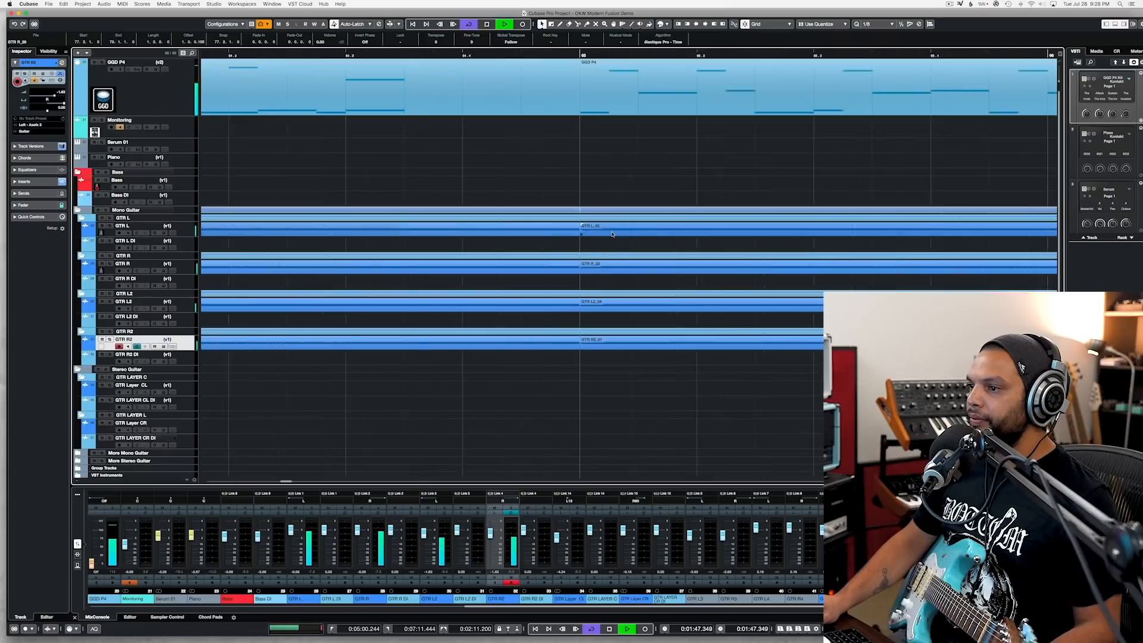
pyautogui.press('space')
pyautogui.click(646, 232)
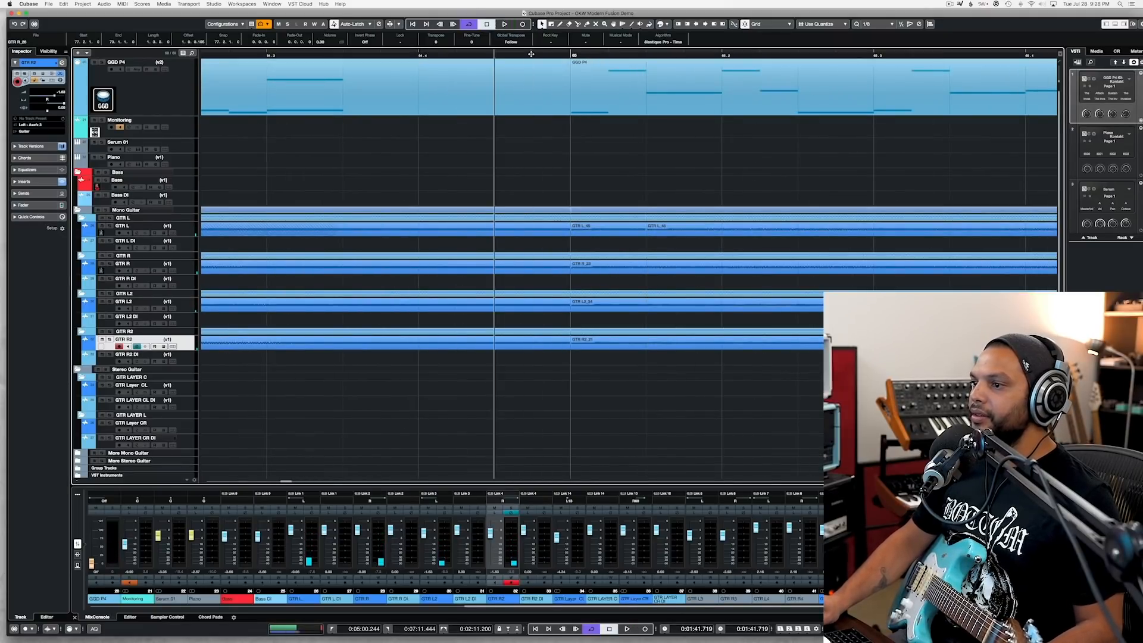
pyautogui.press('space')
pyautogui.scroll(-3, 551, 56)
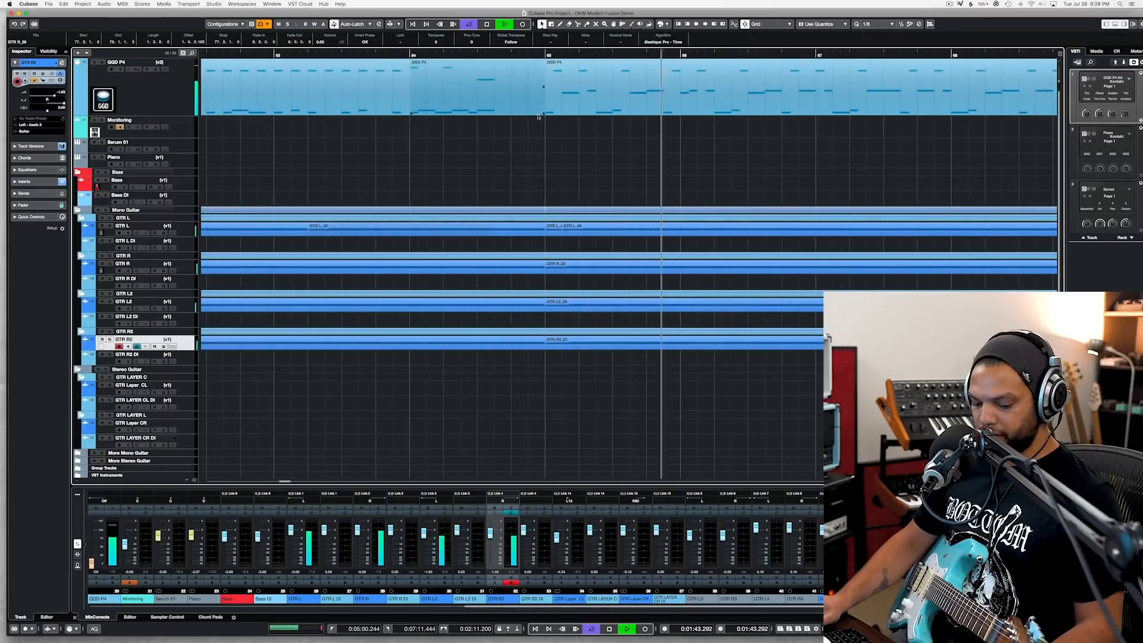
pyautogui.press('space')
pyautogui.click(551, 56)
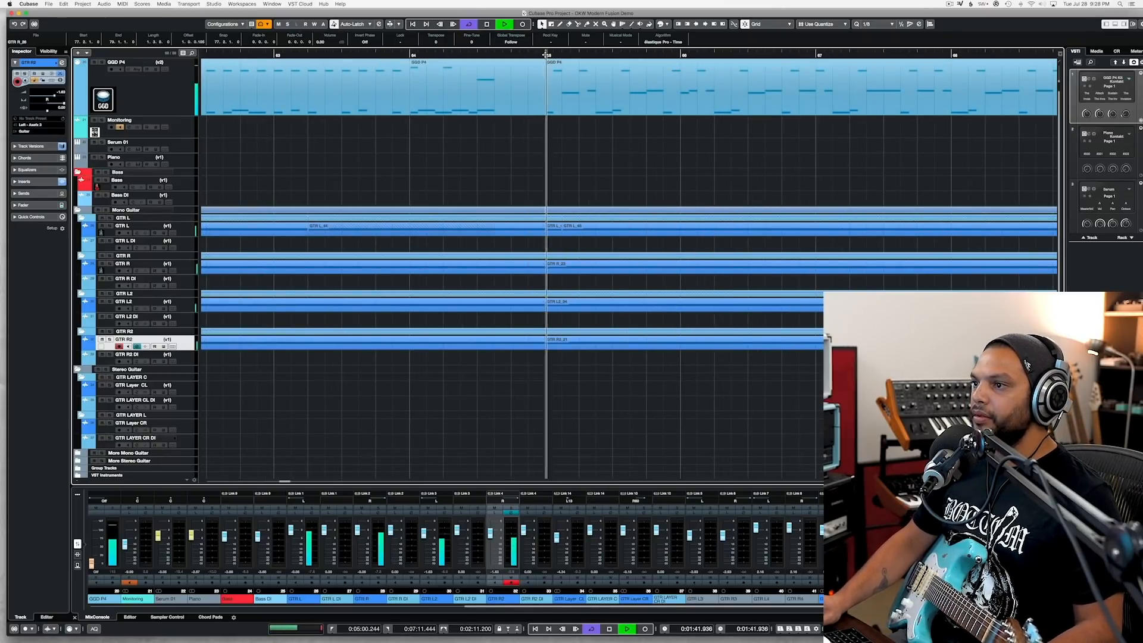
# Step: Open the GGD P4 drum part starting at bar 65 and replace its opening cymbal hit with an F3 note on the downbeat
pyautogui.click(567, 85)
pyautogui.doubleClick(568, 85)
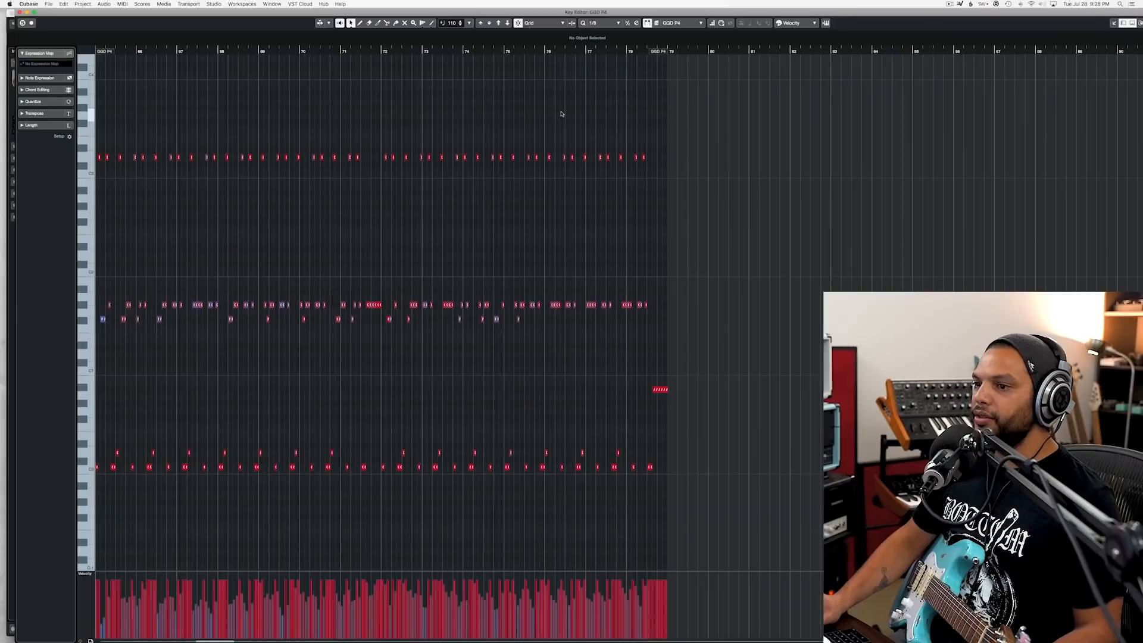
pyautogui.hscroll(-10, 390, 256)
pyautogui.scroll(5, 689, 269)
pyautogui.hscroll(5, 689, 269)
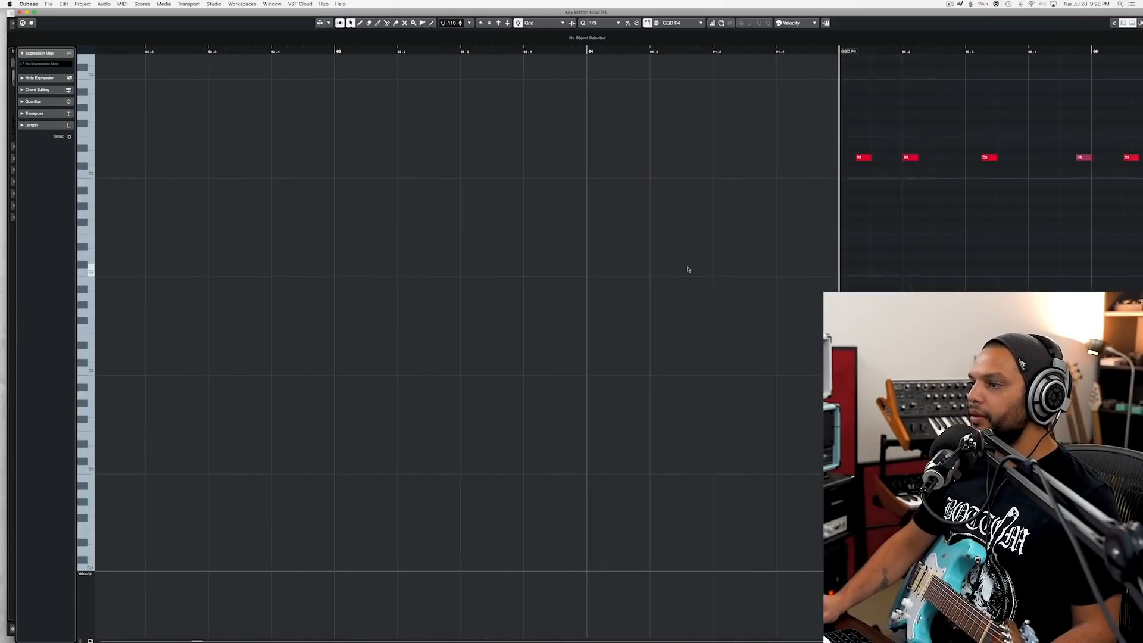
pyautogui.press('space')
pyautogui.click(744, 158)
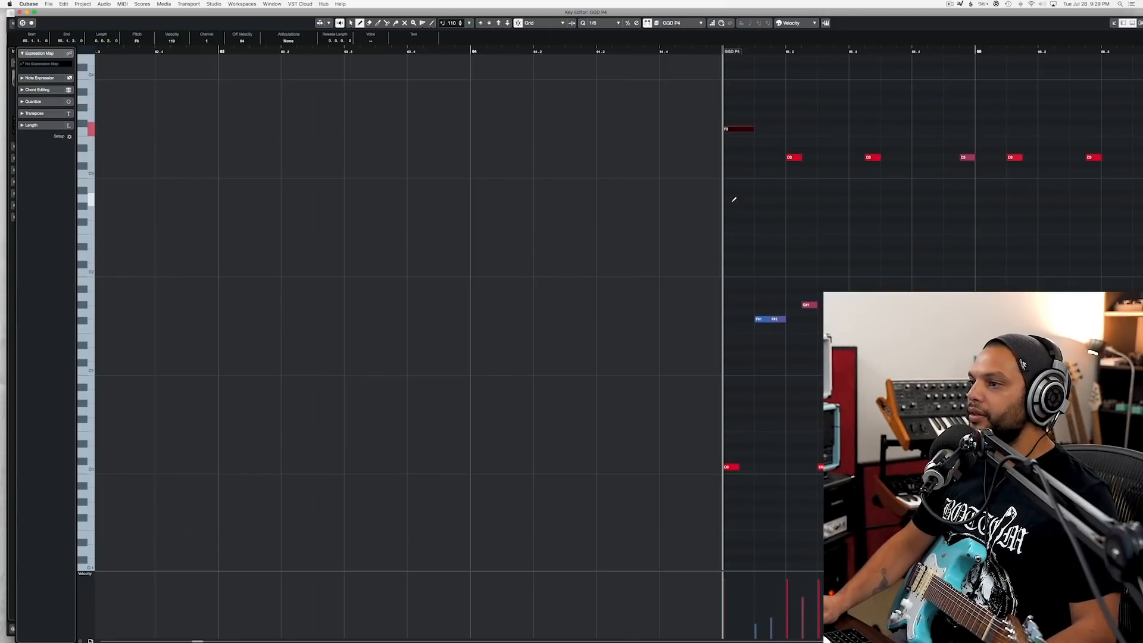
# Step: Replace the first cymbal hit of bar 72 with an F3 note on the downbeat, and close the drum part's editor
pyautogui.press('space')
pyautogui.scroll(-4, 743, 206)
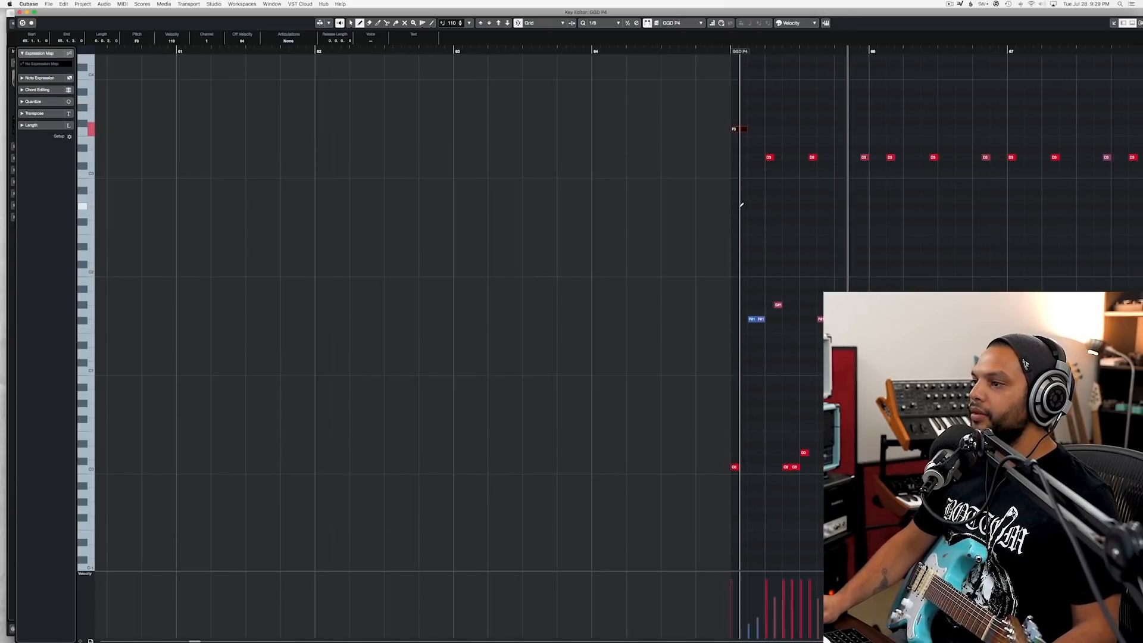
pyautogui.hscroll(8, 737, 206)
pyautogui.scroll(-3, 740, 205)
pyautogui.scroll(-3, 740, 202)
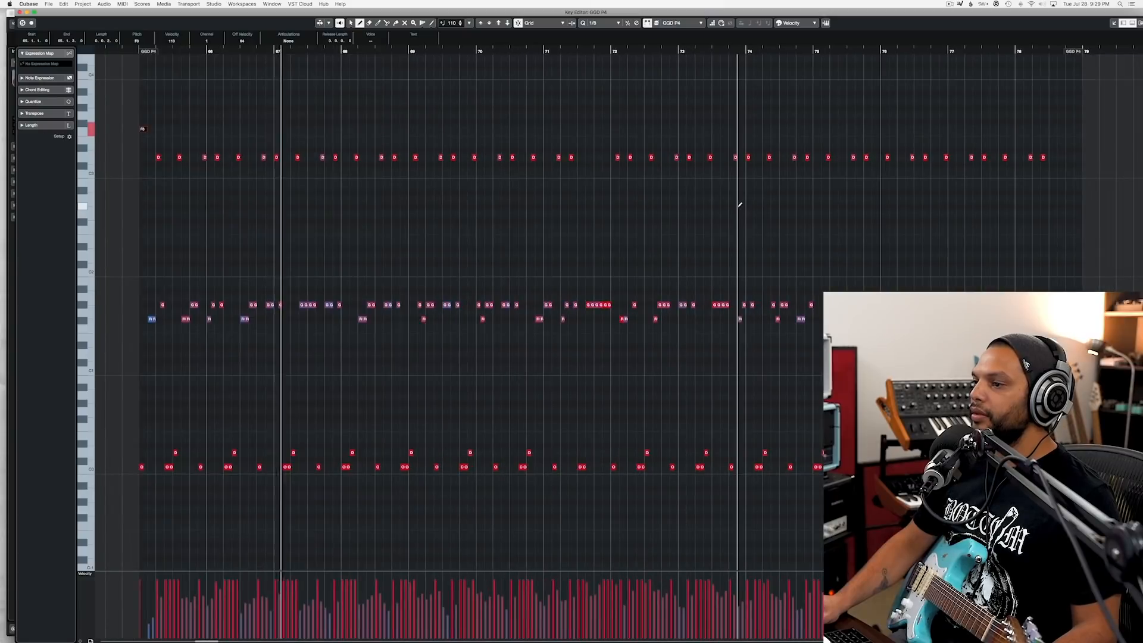
pyautogui.scroll(5, 621, 172)
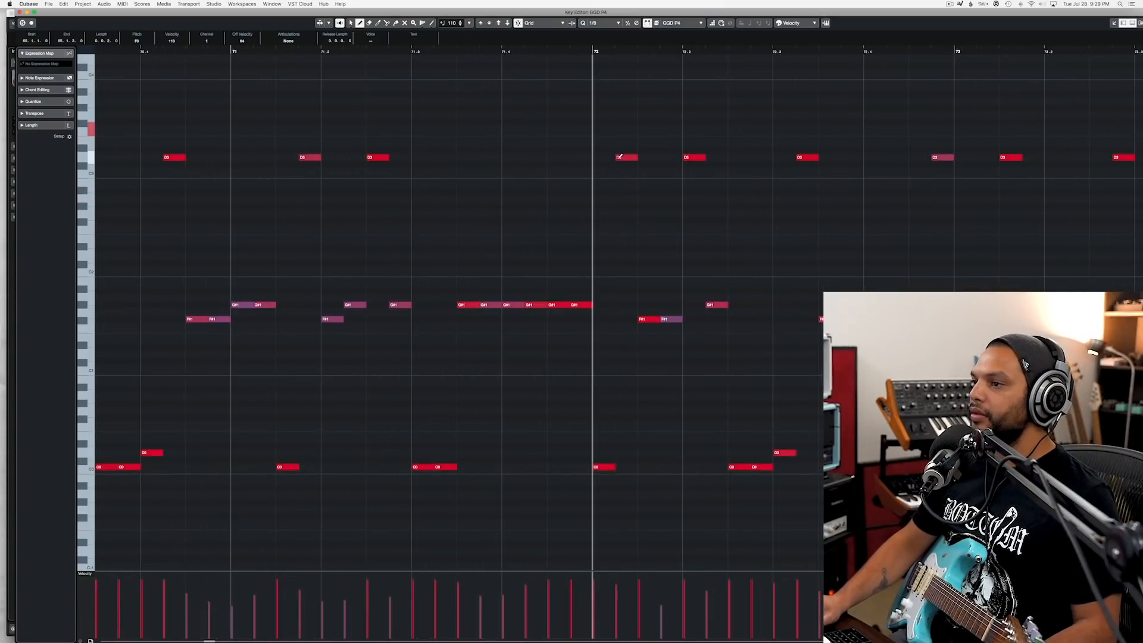
pyautogui.click(611, 121)
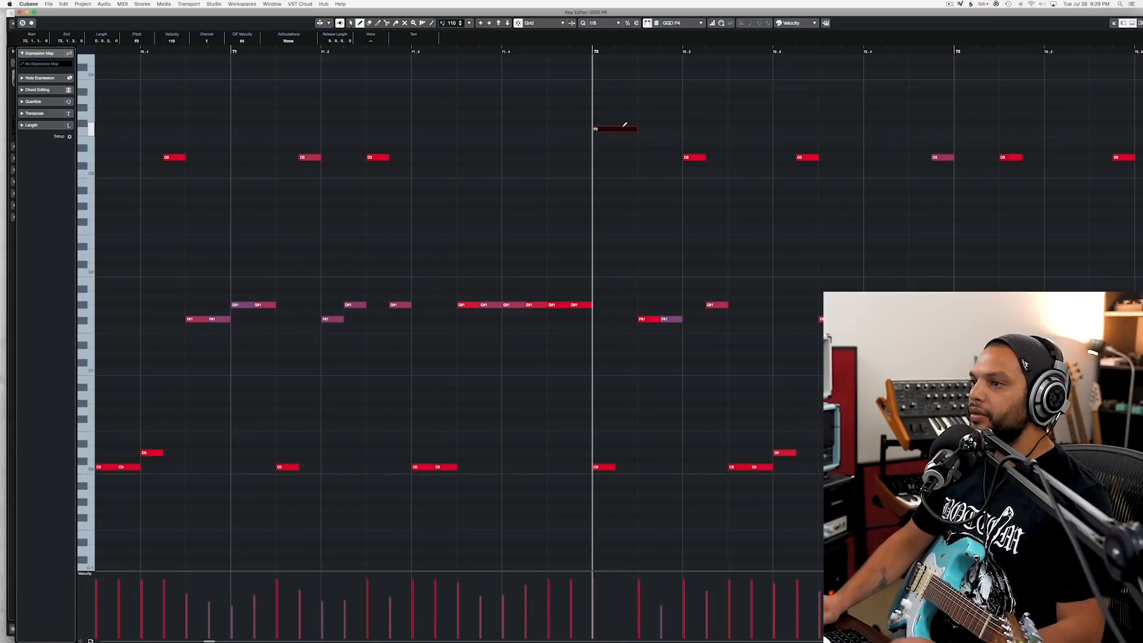
pyautogui.scroll(-5, 601, 90)
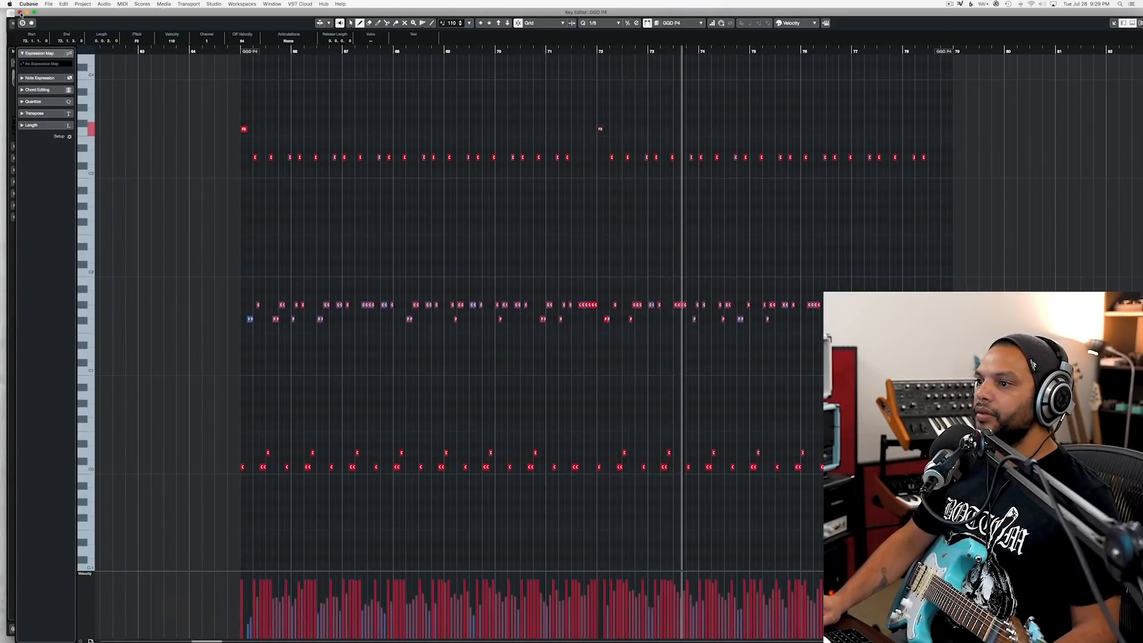
pyautogui.click(20, 12)
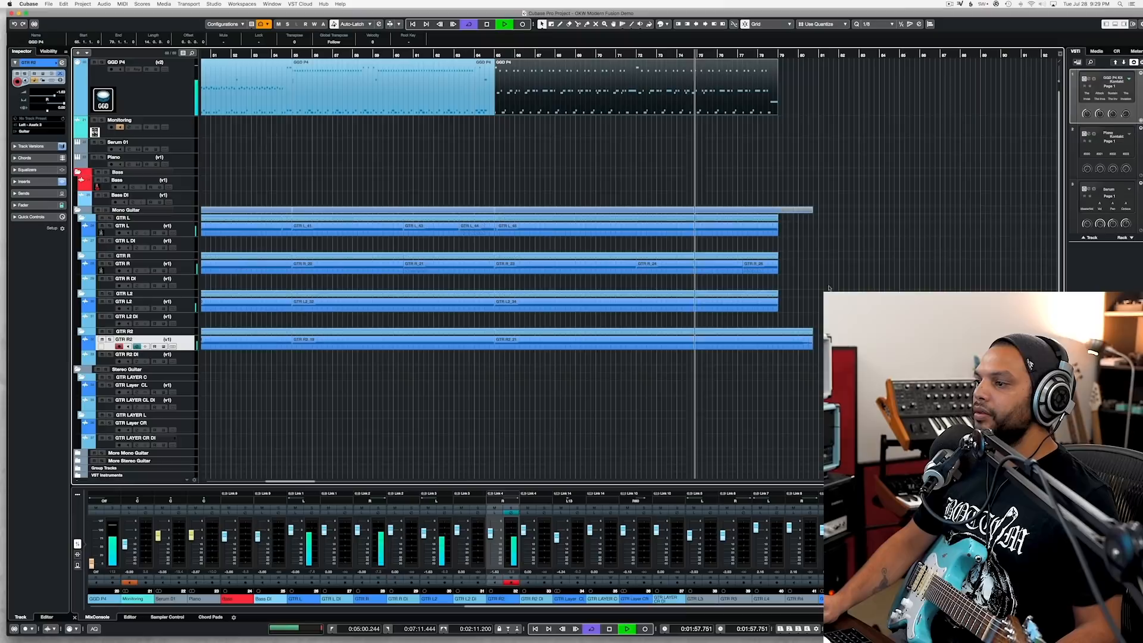
# Step: Cut the GTR R2 take at bar 79, delete the excess after the drum part, and play the ending back
pyautogui.scroll(4, 776, 357)
pyautogui.keyDown('alt'); pyautogui.click(782, 345); pyautogui.keyUp('alt')
pyautogui.click(801, 347)
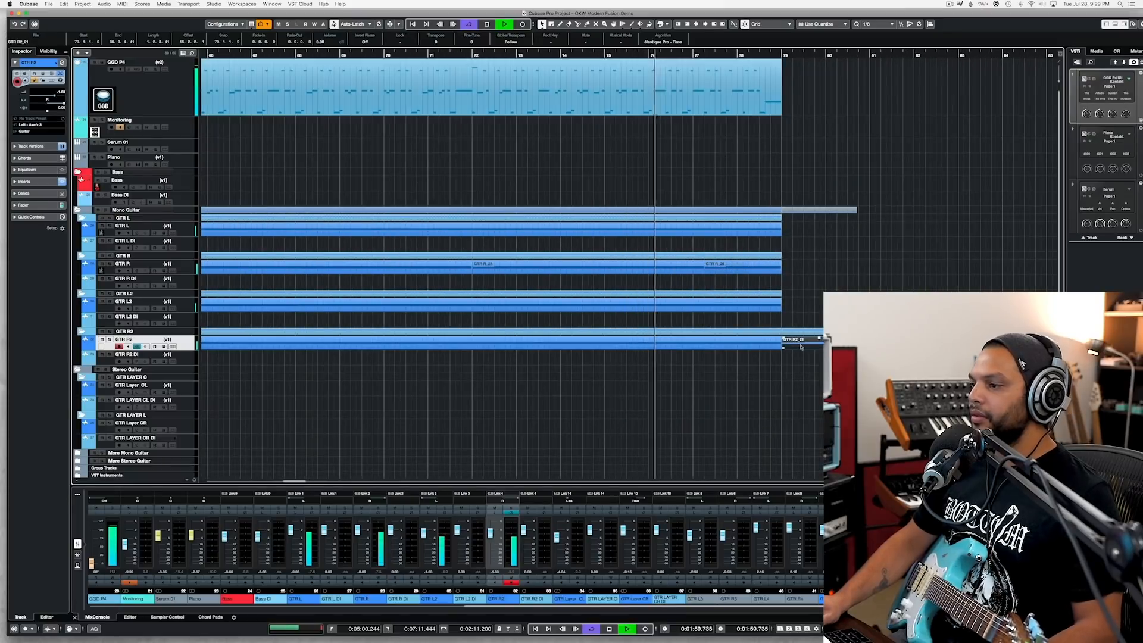
pyautogui.press('Delete')
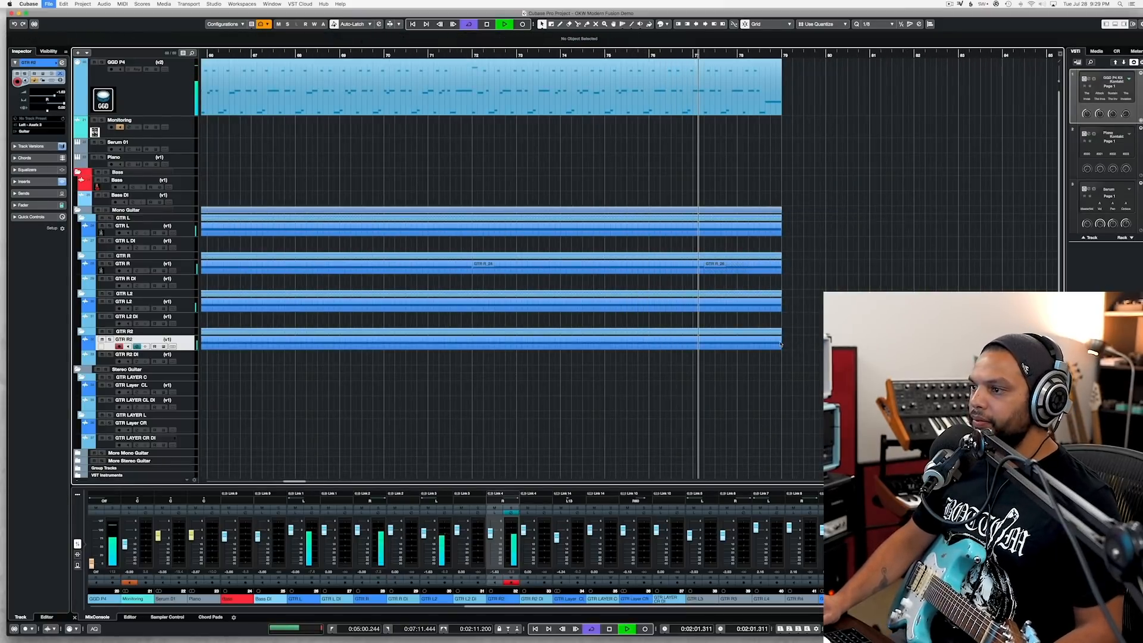
pyautogui.scroll(-3, 782, 345)
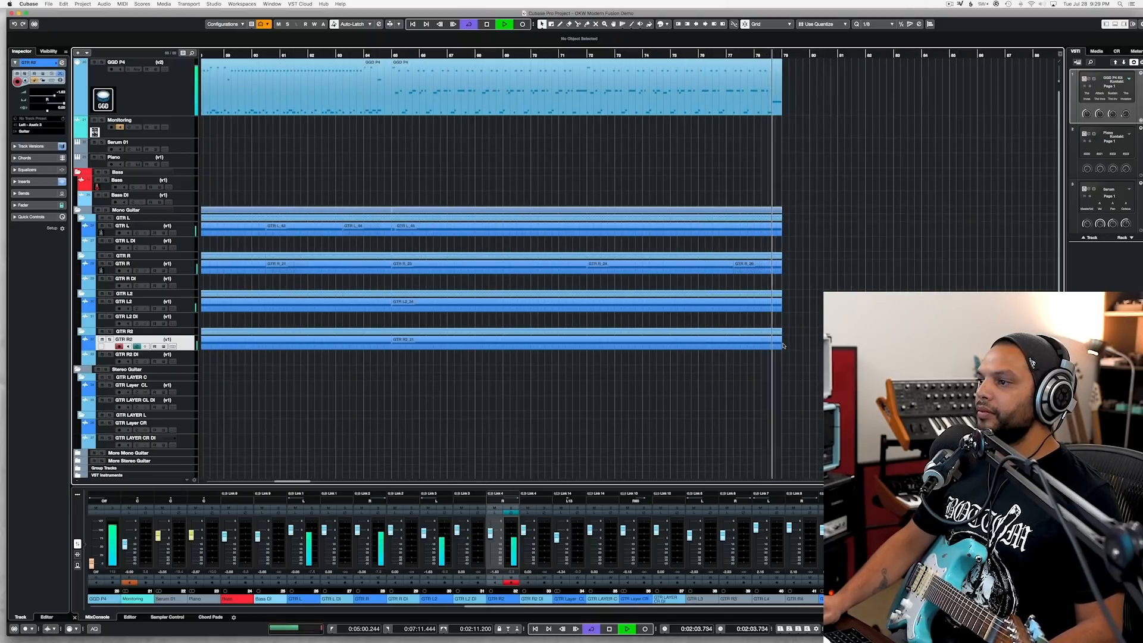
pyautogui.press('space')
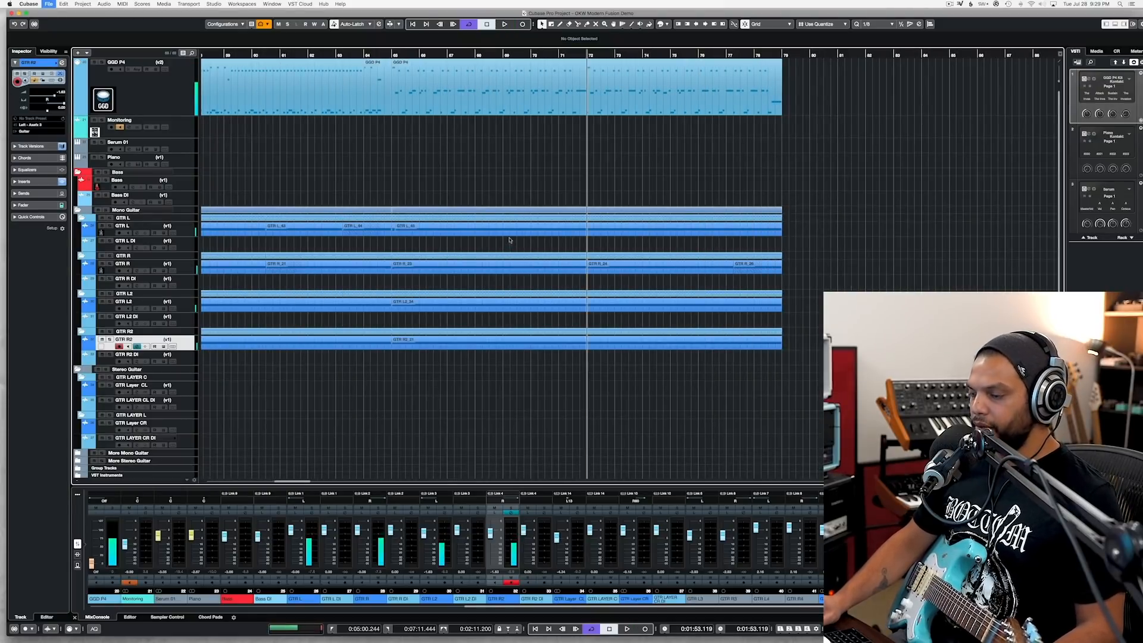
# Step: Play the passage leading into bar 44 and extend the last GTR Layer CL clip so that it ends just past bar 45
pyautogui.scroll(-4, 455, 217)
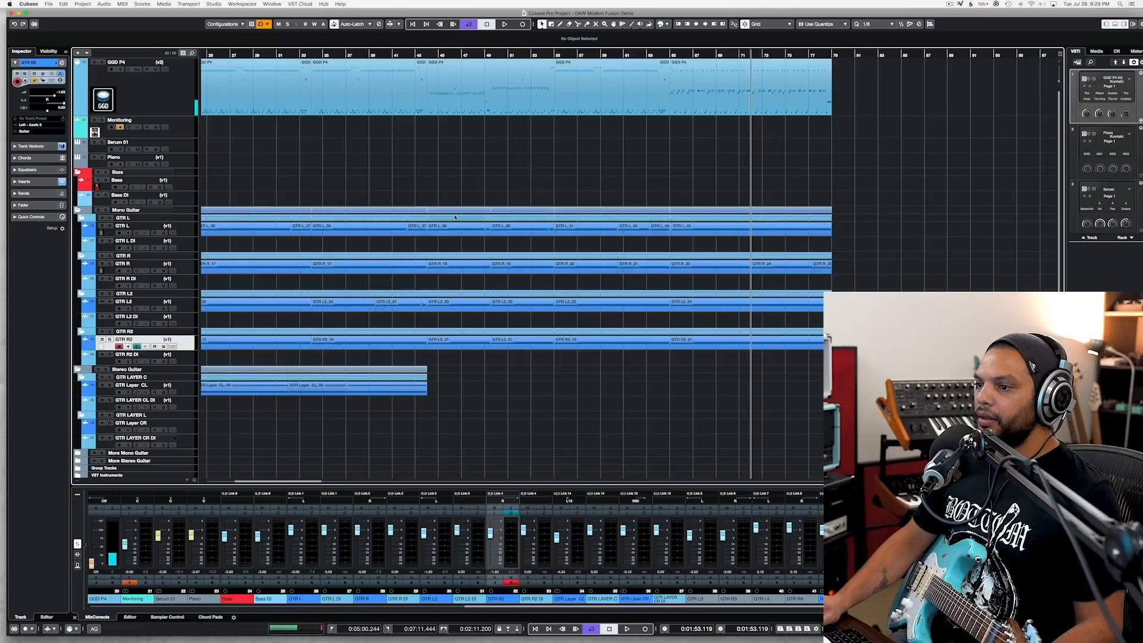
pyautogui.click(414, 54)
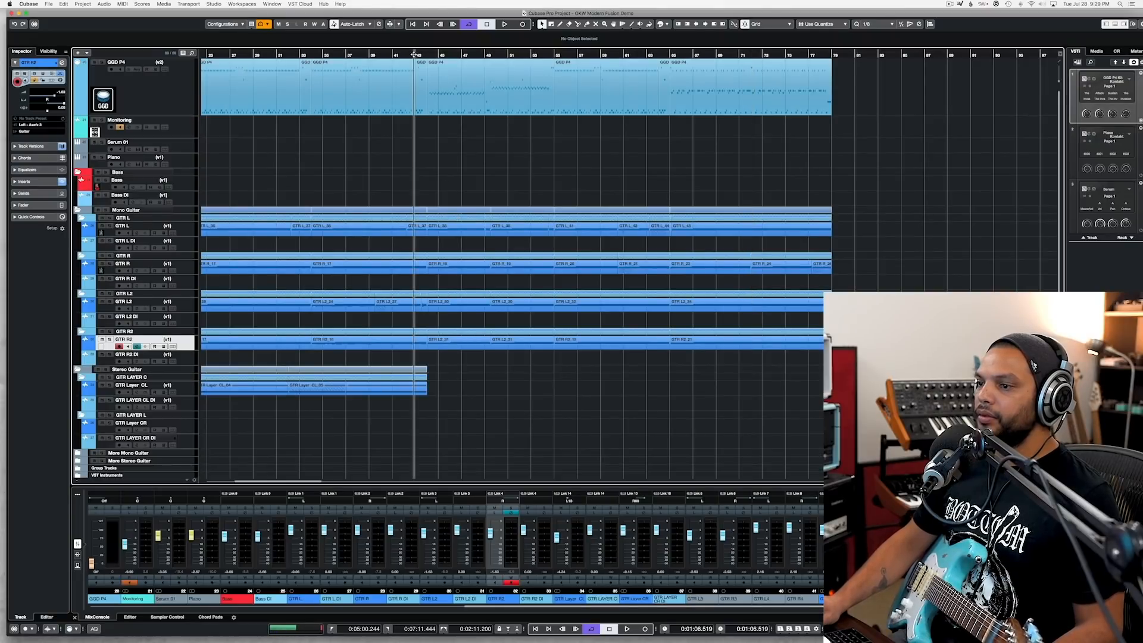
pyautogui.press('space')
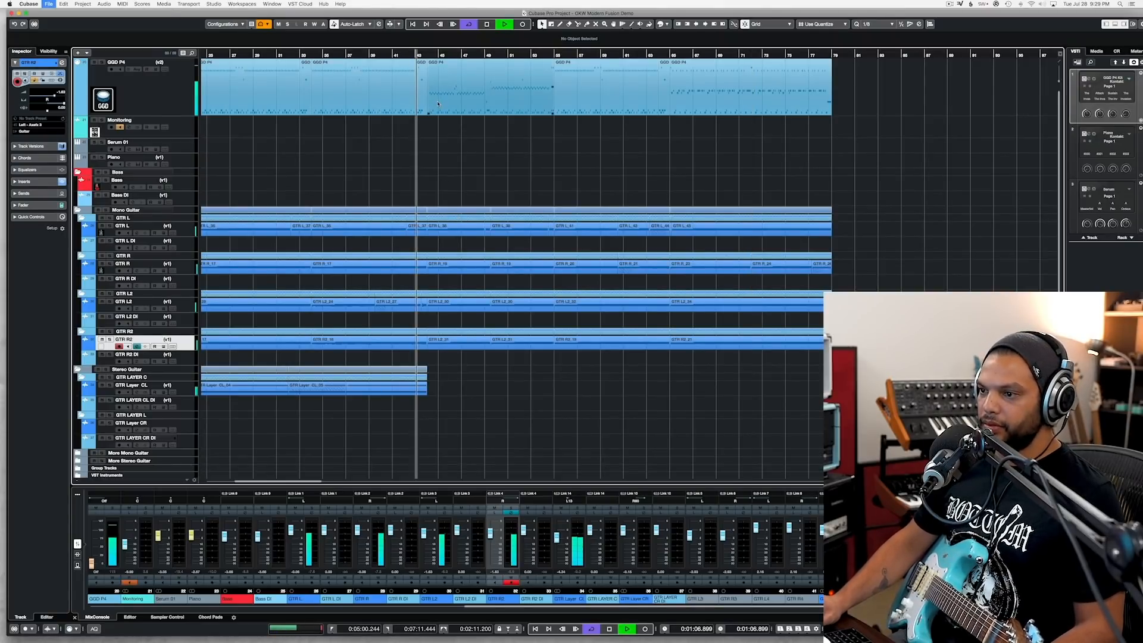
pyautogui.press('space')
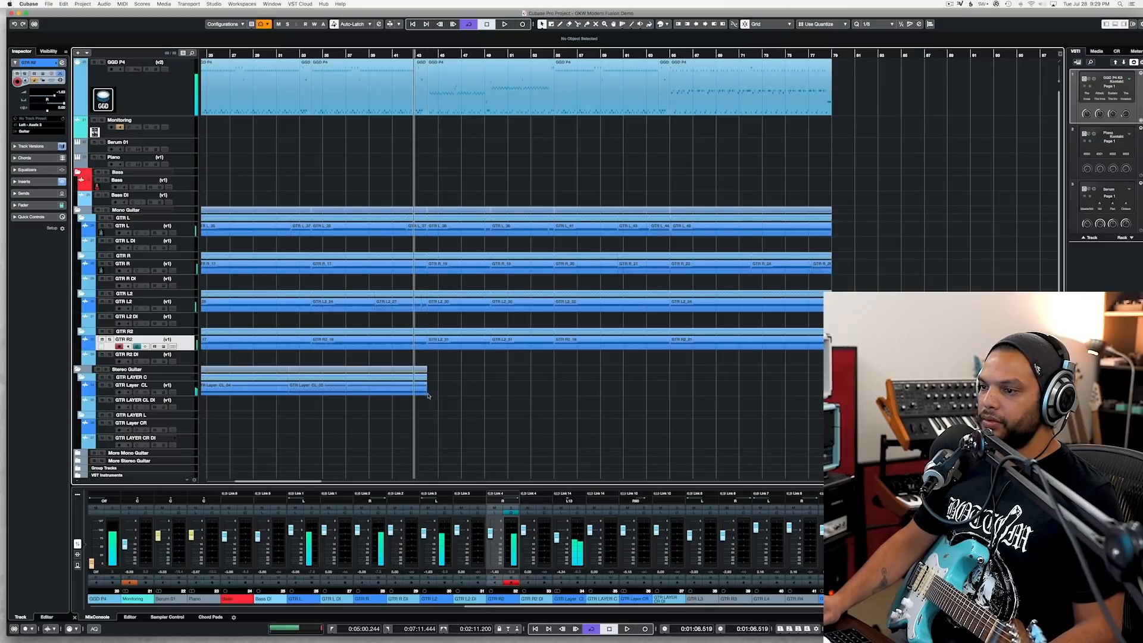
pyautogui.moveTo(425, 393); pyautogui.dragTo(462, 395)
pyautogui.press('space')
pyautogui.scroll(5, 462, 394)
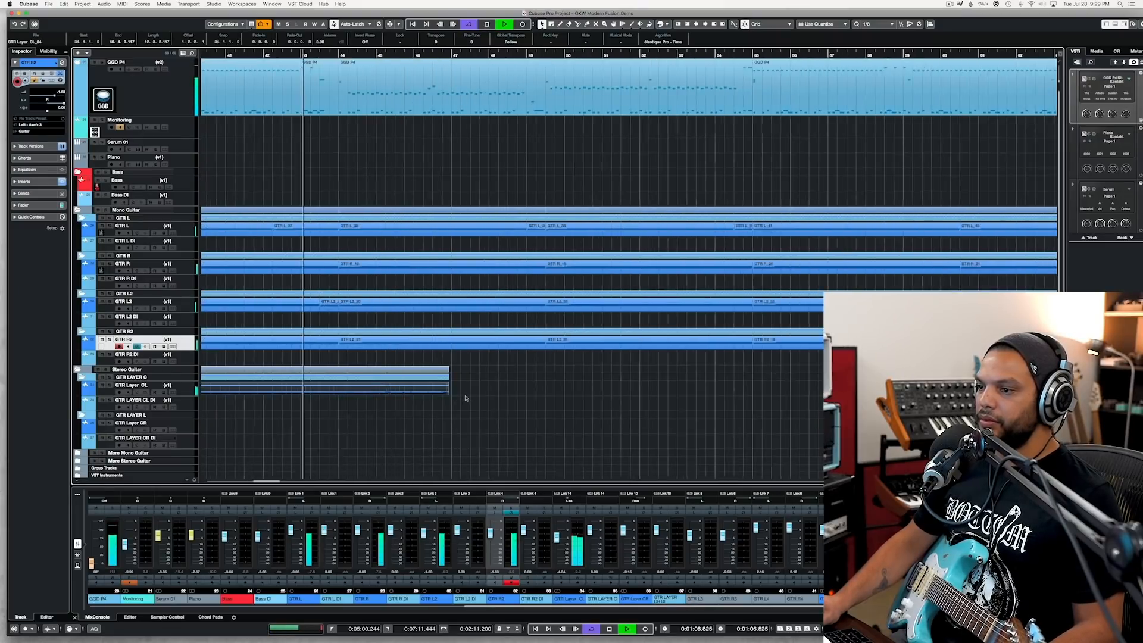
pyautogui.hscroll(-3, 429, 393)
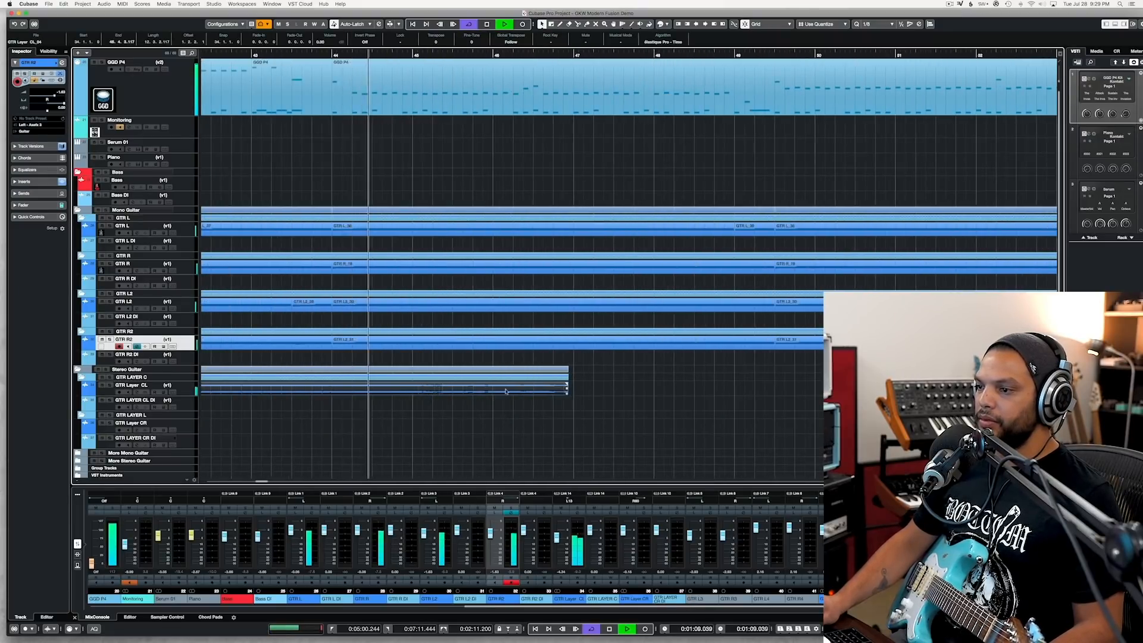
pyautogui.moveTo(566, 394); pyautogui.dragTo(554, 393)
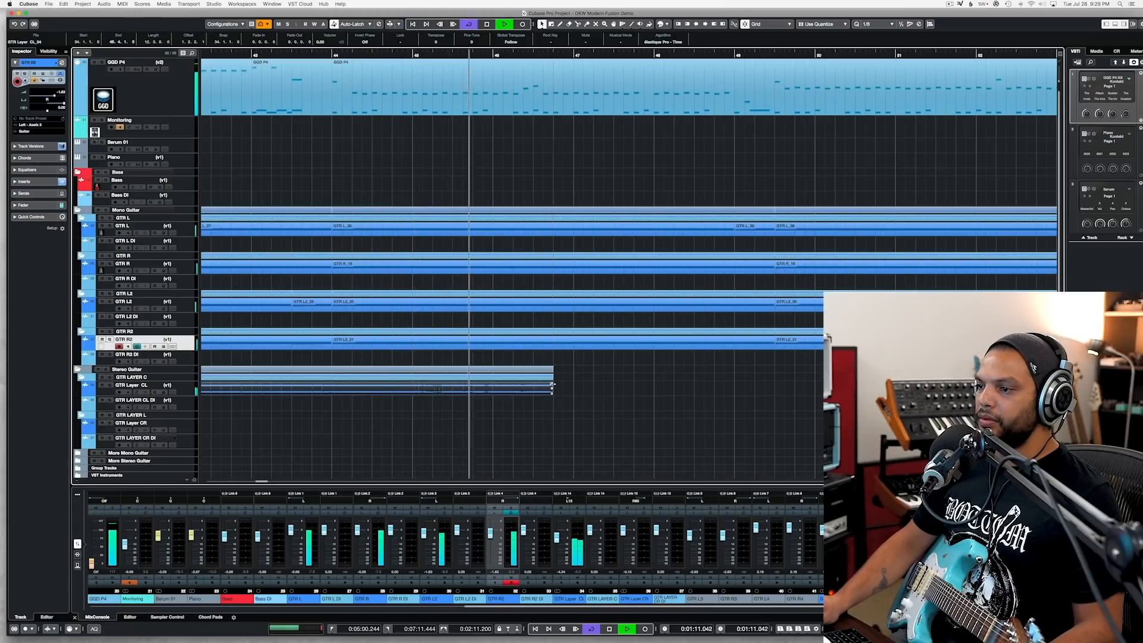
pyautogui.press('space')
pyautogui.moveTo(553, 392); pyautogui.dragTo(419, 393)
pyautogui.press('space')
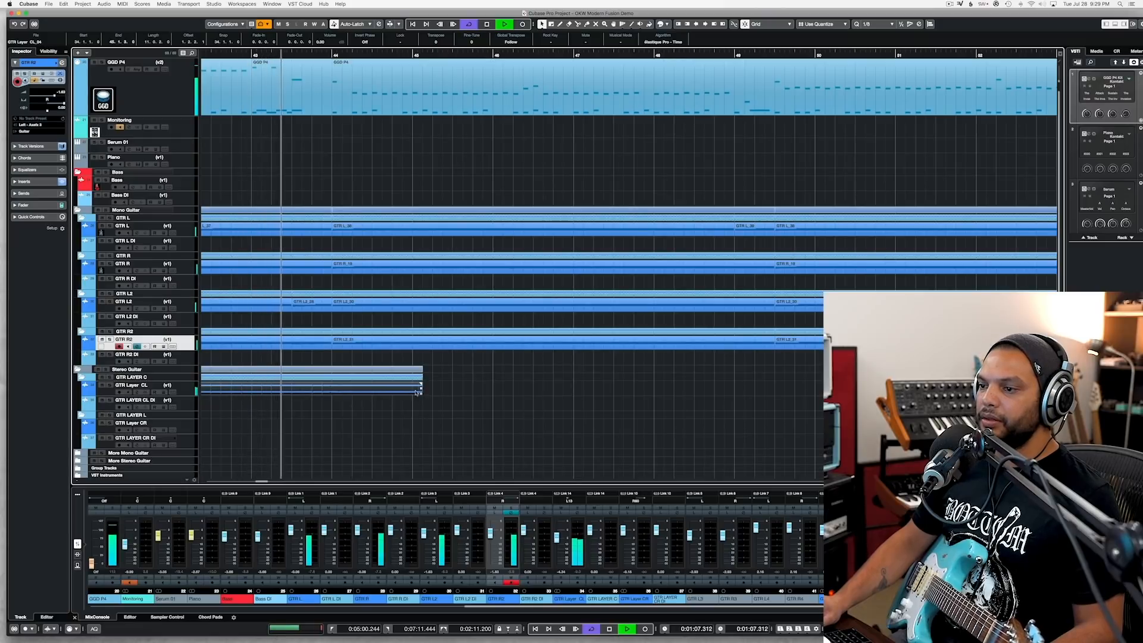
# Step: Add a fade-out to the last GTR Layer CL clip from bar 44 to the clip's end
pyautogui.moveTo(421, 384); pyautogui.dragTo(332, 389)
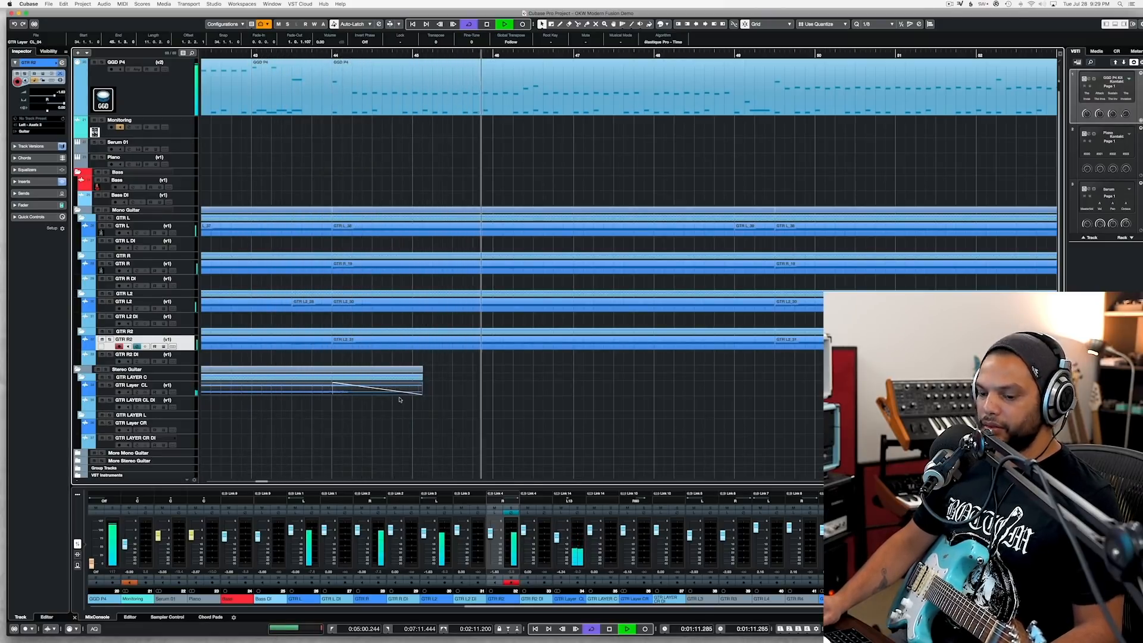
pyautogui.press('g')
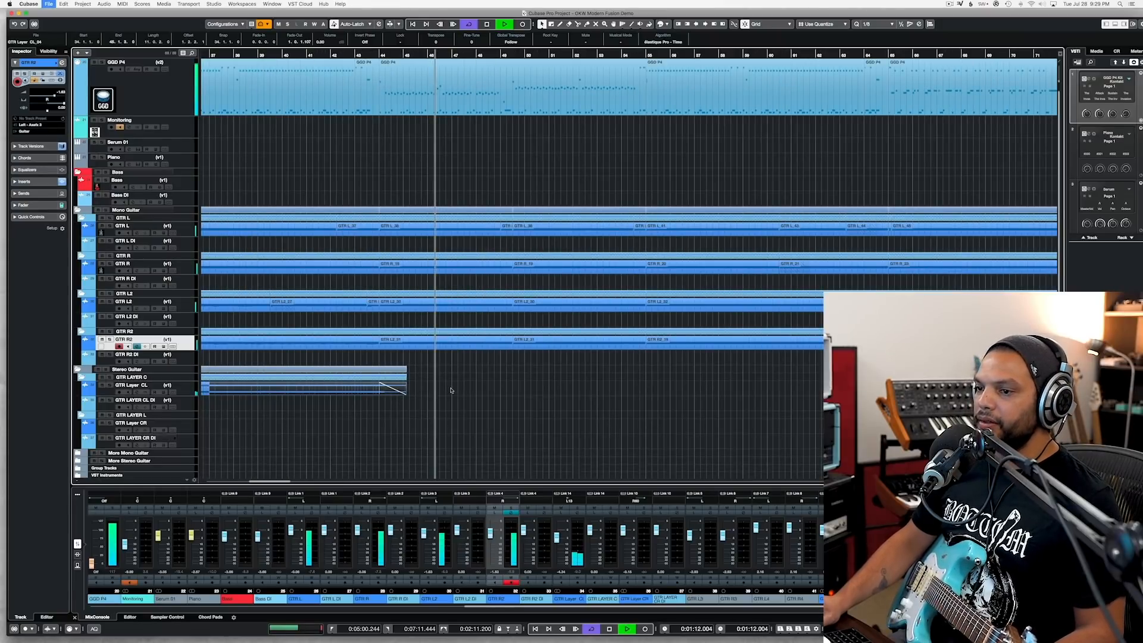
pyautogui.hscroll(5, 451, 390)
pyautogui.hscroll(-10, 451, 391)
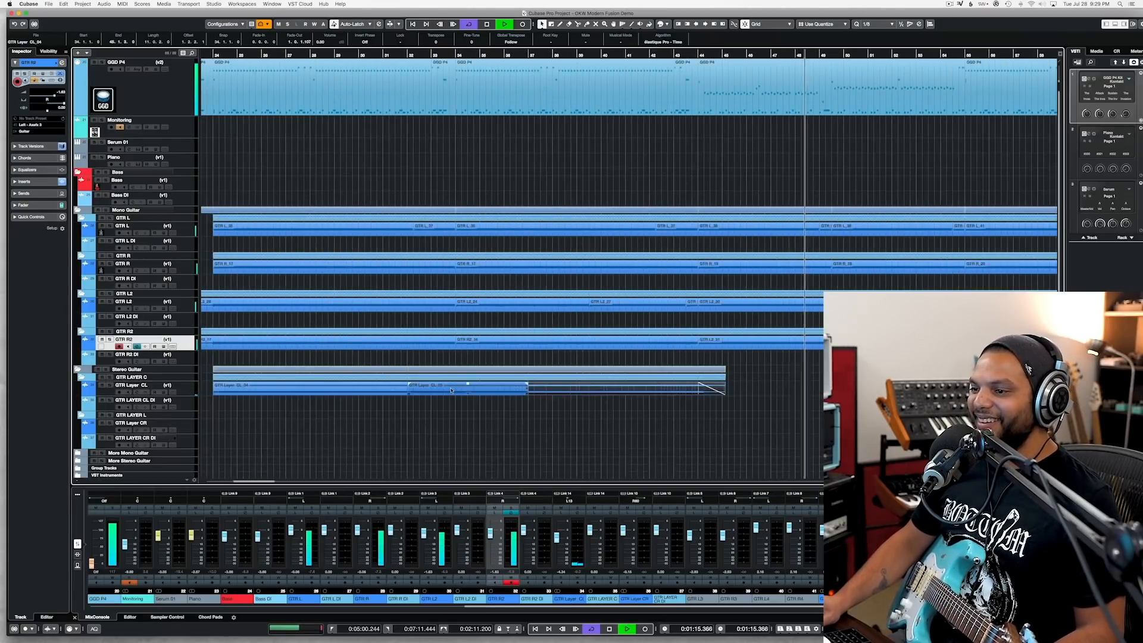
# Step: Continue playback through the guitar sections after bar 48 and save the project
pyautogui.hscroll(6, 451, 391)
pyautogui.press('g')
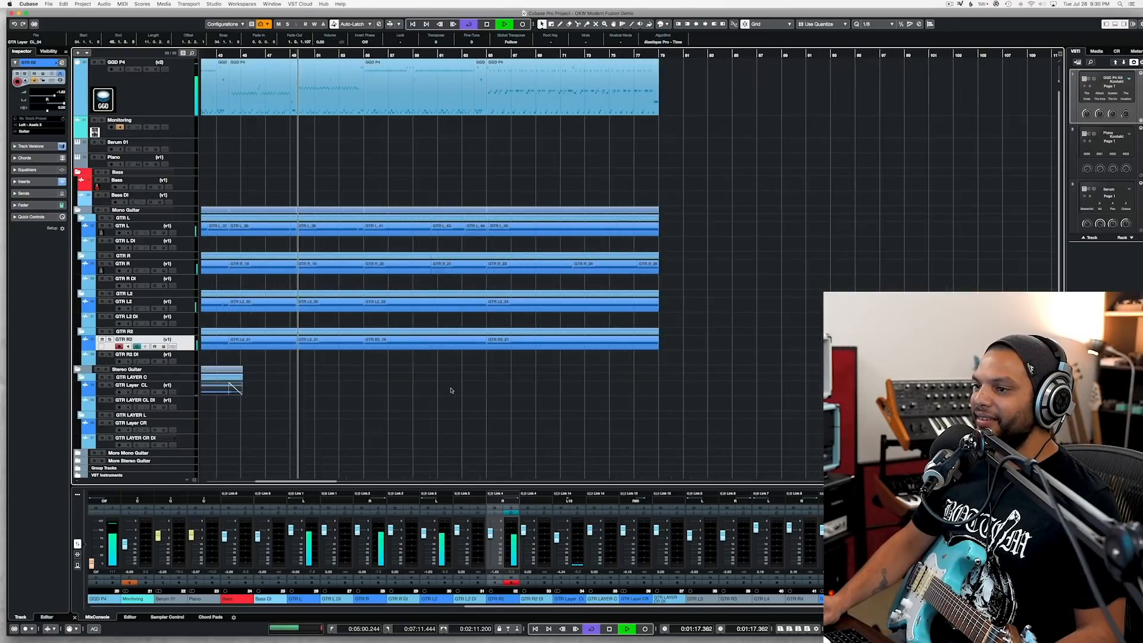
pyautogui.press('super+s')
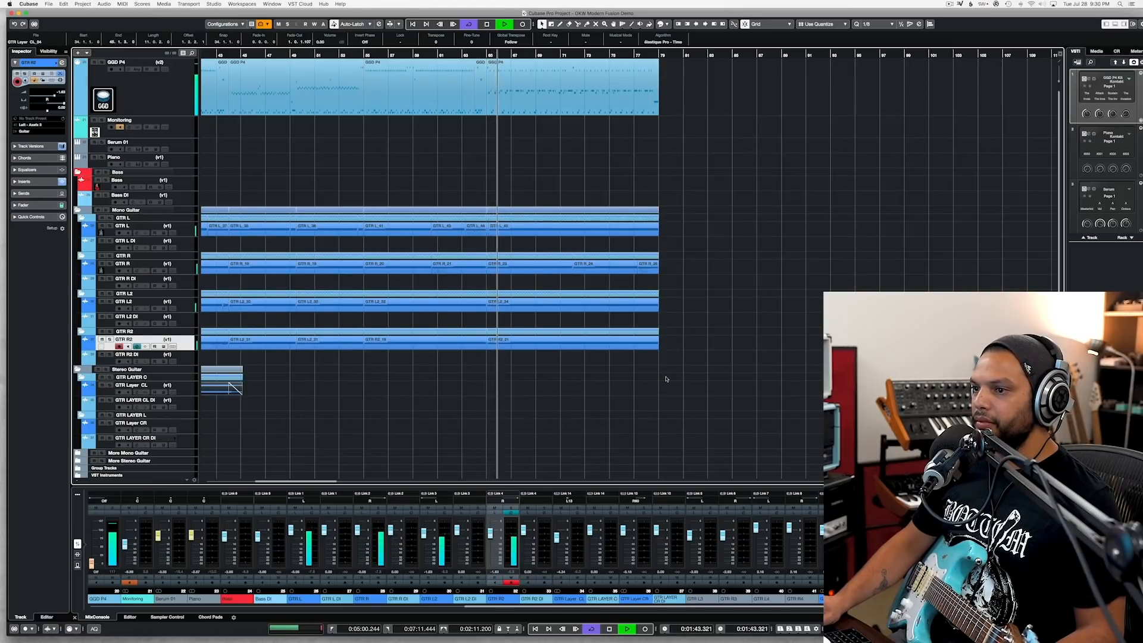
# Step: Check the GTR L2 and GTR R2 clips, and the GTR L and GTR R clips, during playback and return to bar 65
pyautogui.scroll(5, 637, 378)
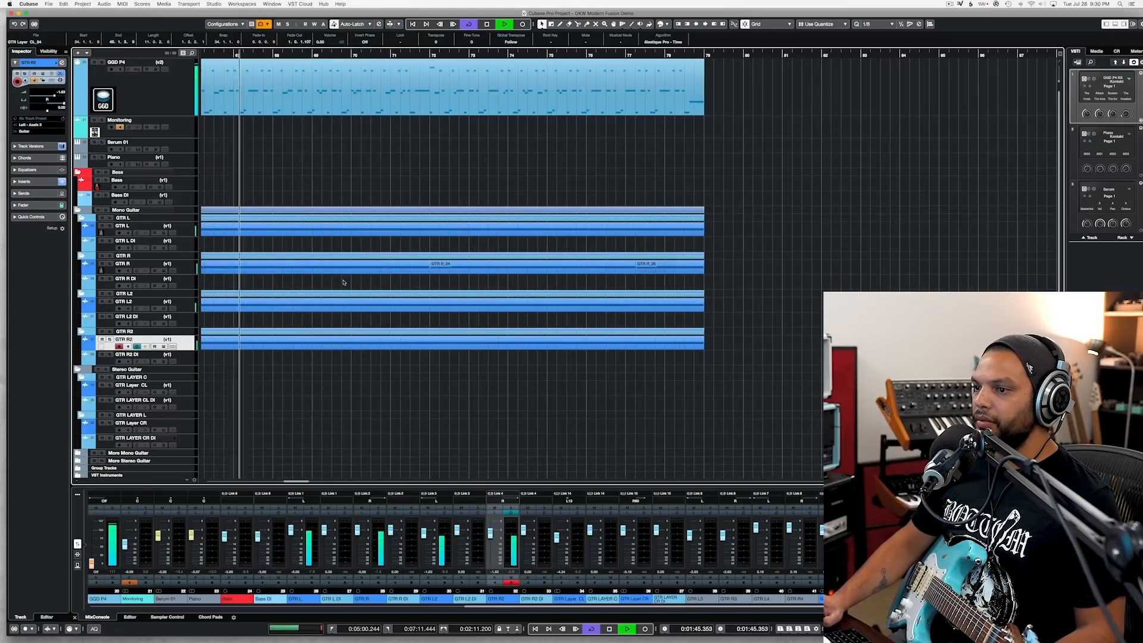
pyautogui.moveTo(322, 359); pyautogui.dragTo(621, 306)
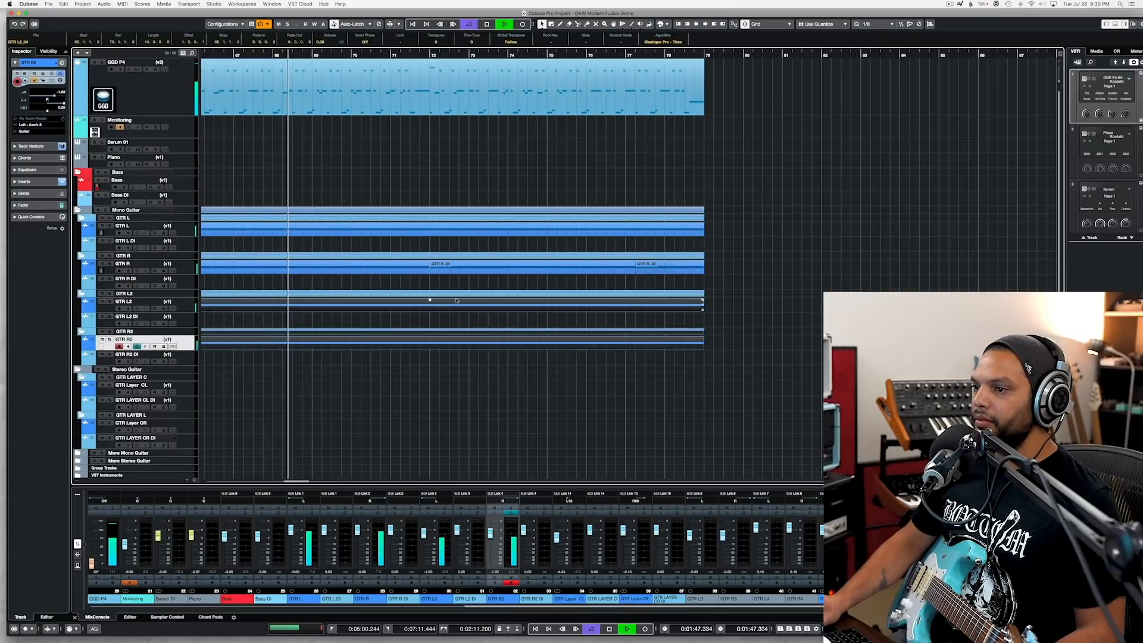
pyautogui.hscroll(-3, 366, 281)
pyautogui.moveTo(366, 280); pyautogui.dragTo(760, 230)
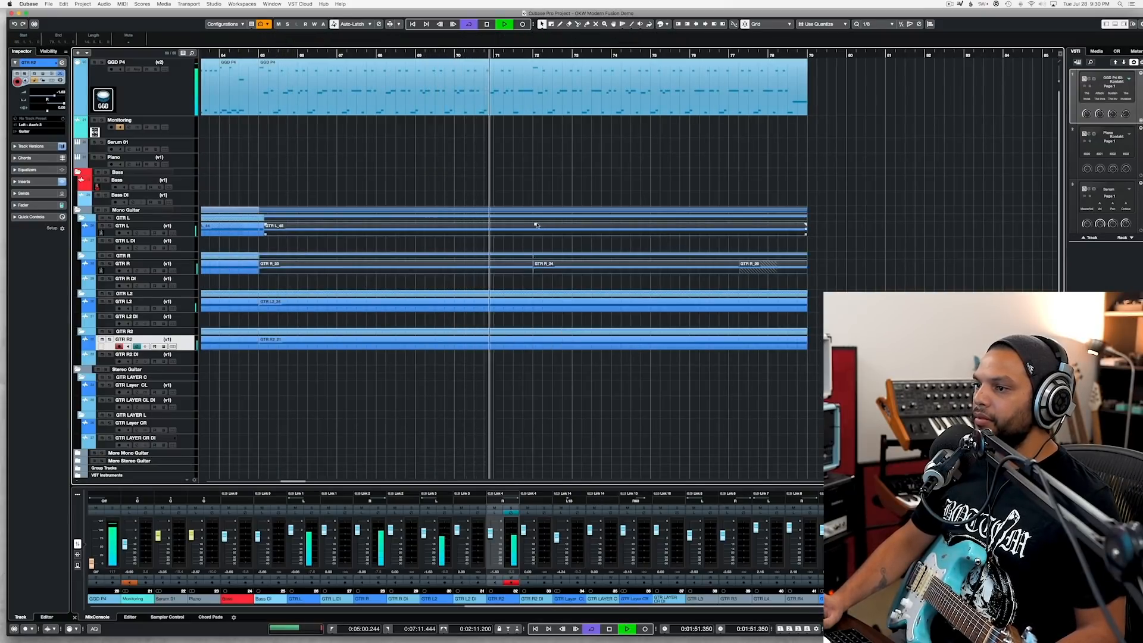
pyautogui.moveTo(536, 225); pyautogui.dragTo(536, 224)
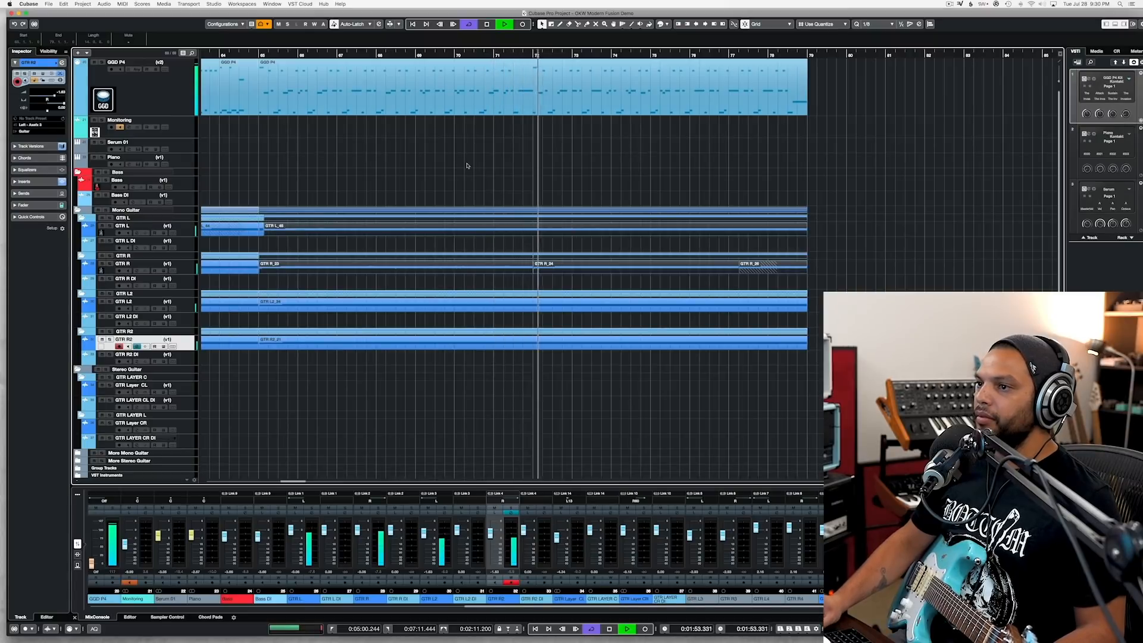
pyautogui.click(467, 166)
pyautogui.click(260, 55)
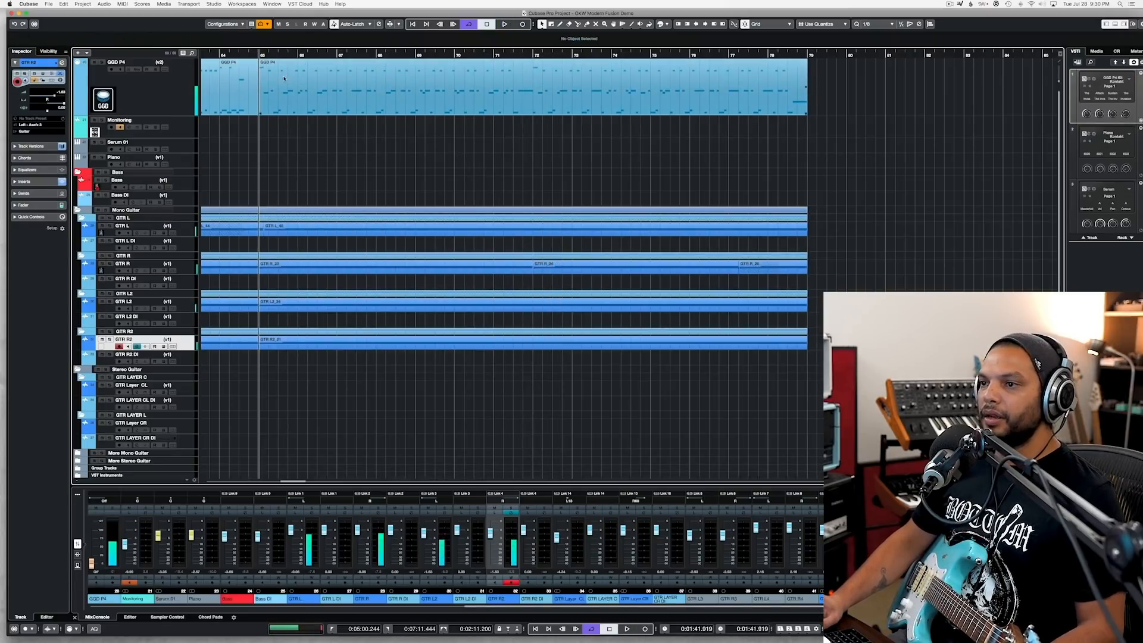
# Step: Open the drum part starting at bar 65, check several of its D0 notes individually, and close the editor
pyautogui.doubleClick(283, 74)
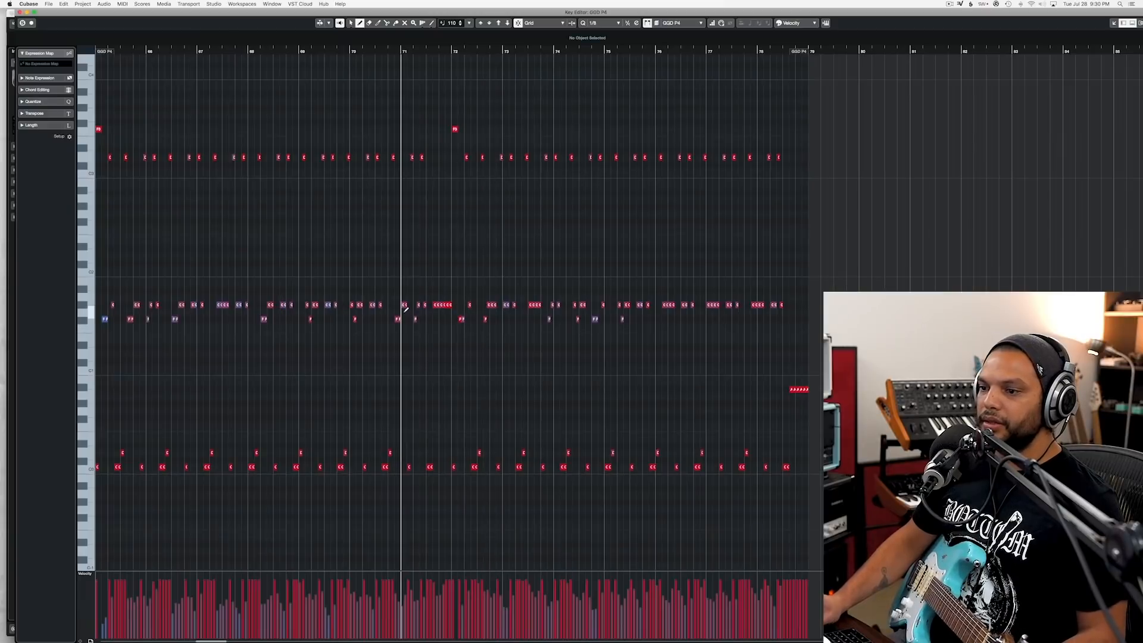
pyautogui.press('1')
pyautogui.click(124, 453)
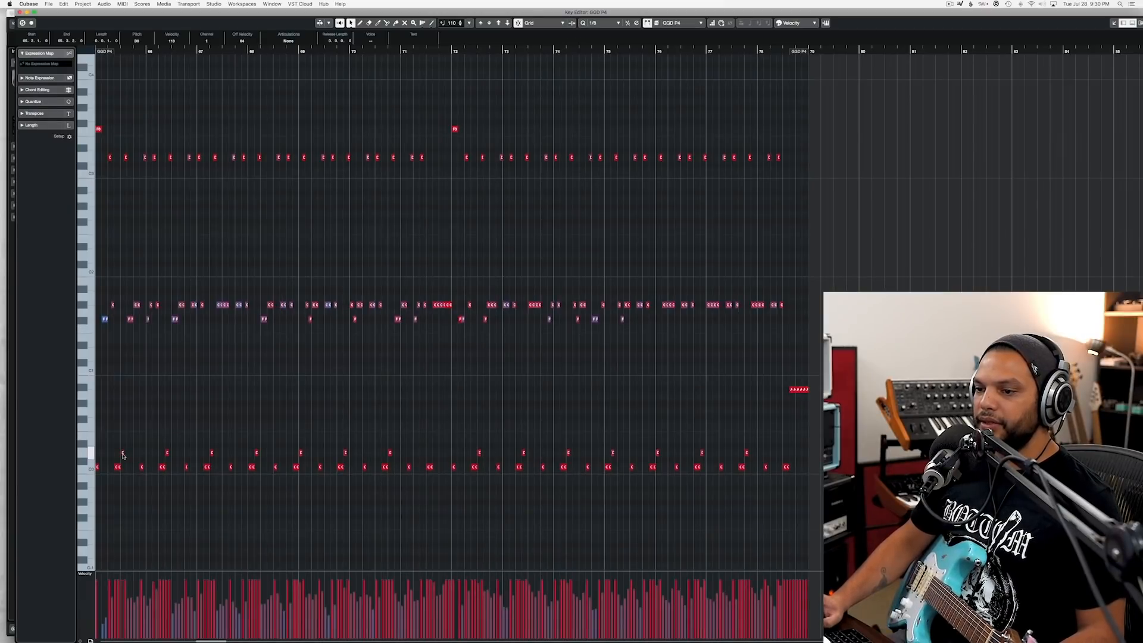
pyautogui.click(257, 453)
pyautogui.click(344, 453)
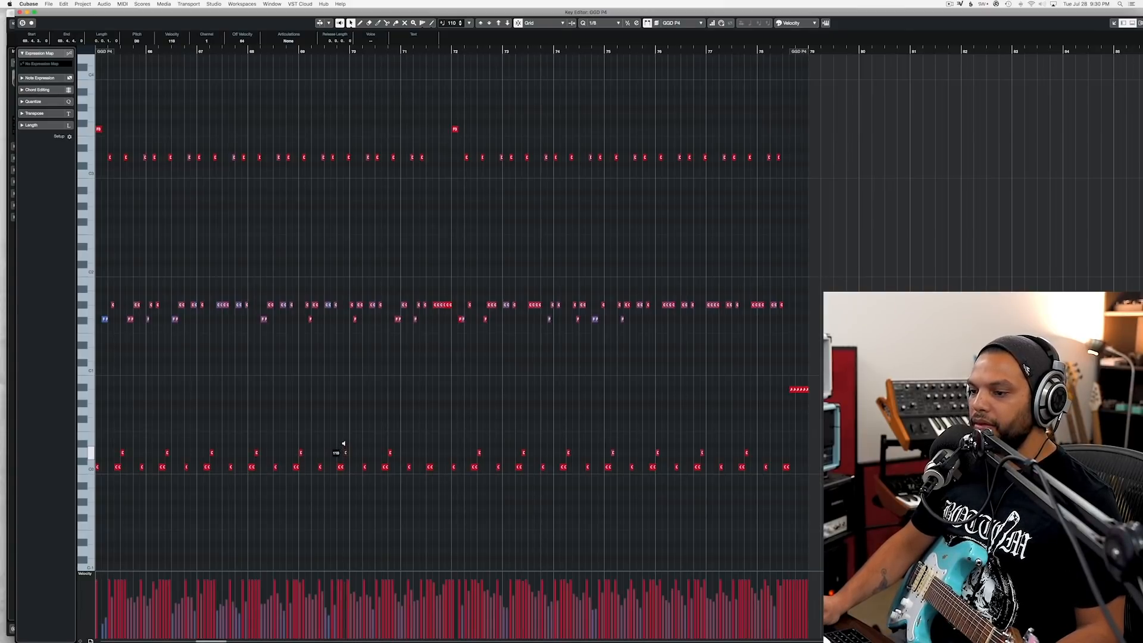
pyautogui.click(390, 453)
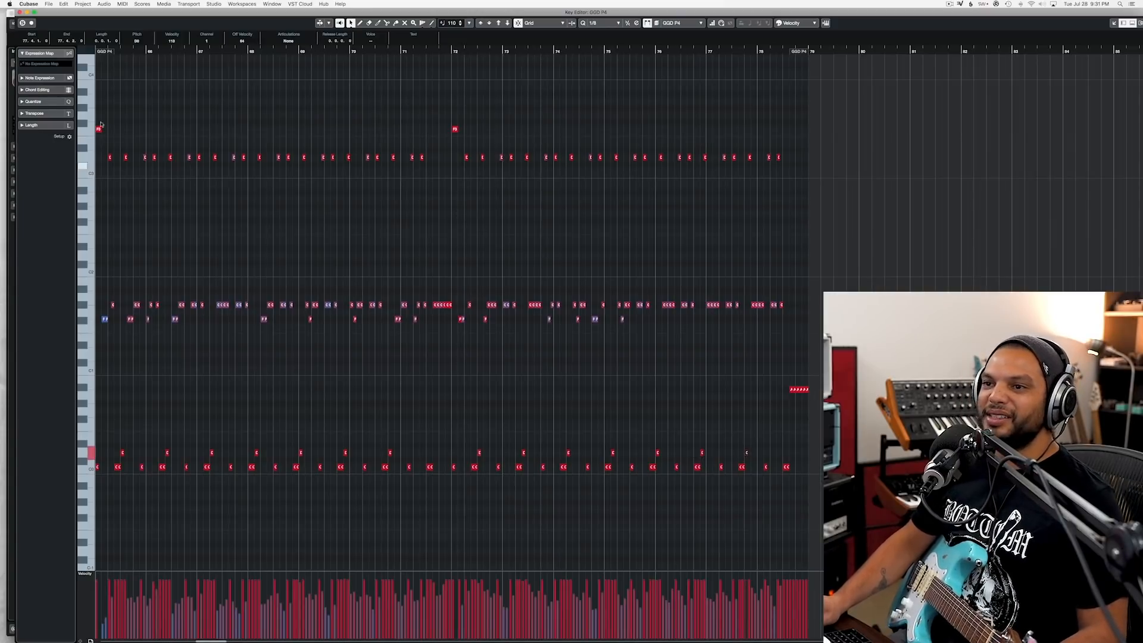
pyautogui.click(12, 11)
# Step: Play the section from bar 65 into bar 72 and save the project
pyautogui.press('space')
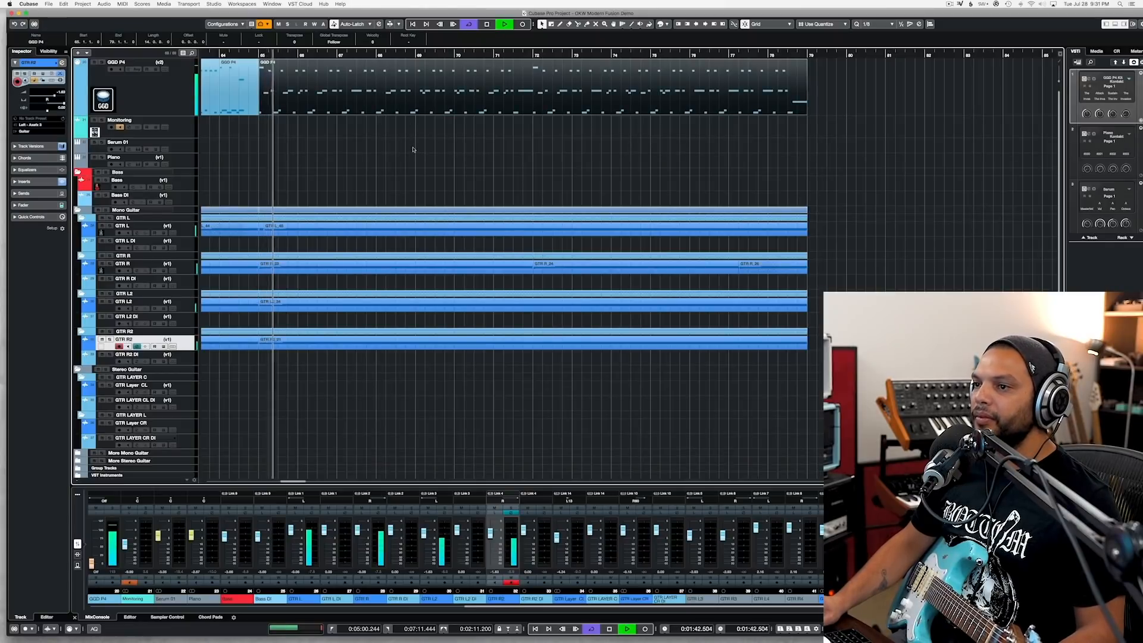
pyautogui.press('super+s')
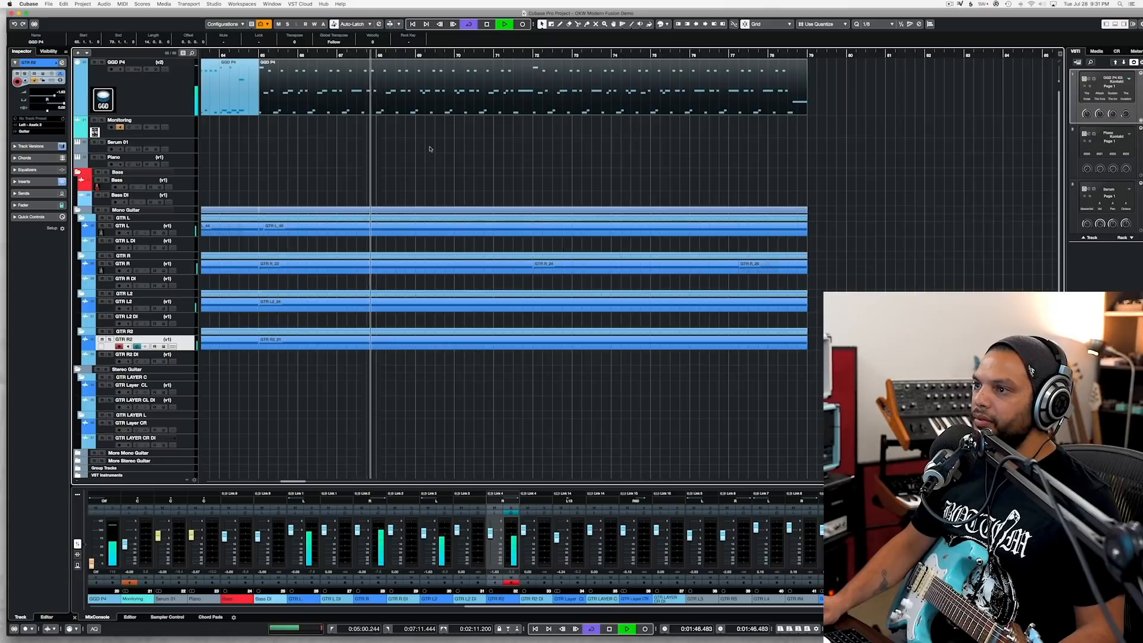
pyautogui.scroll(-2, 437, 148)
pyautogui.scroll(-1, 438, 148)
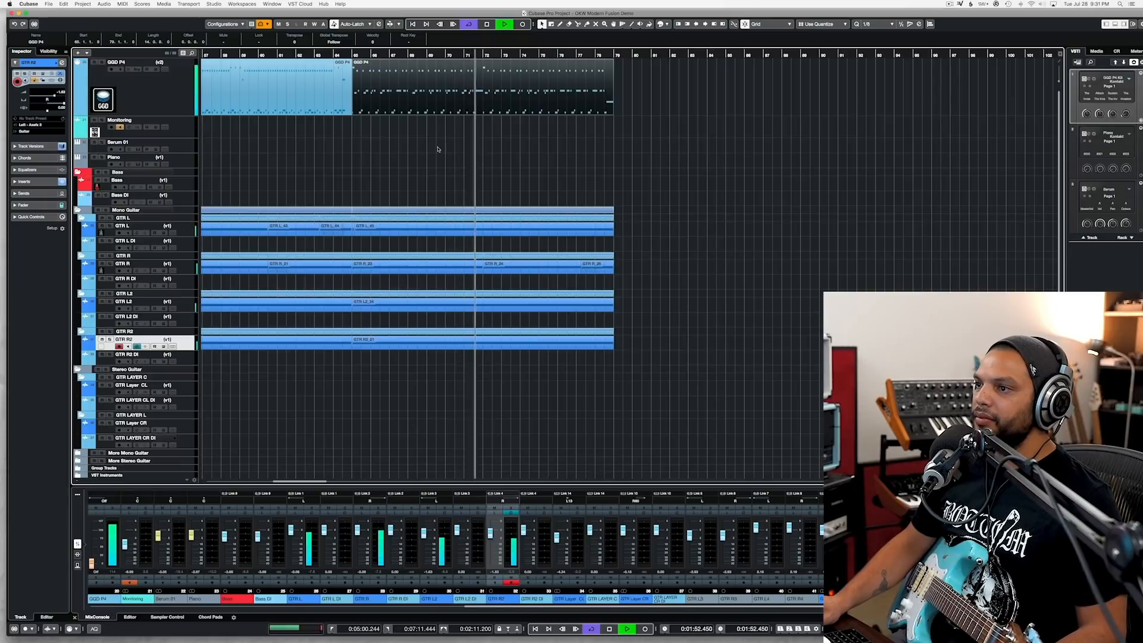
pyautogui.press('space')
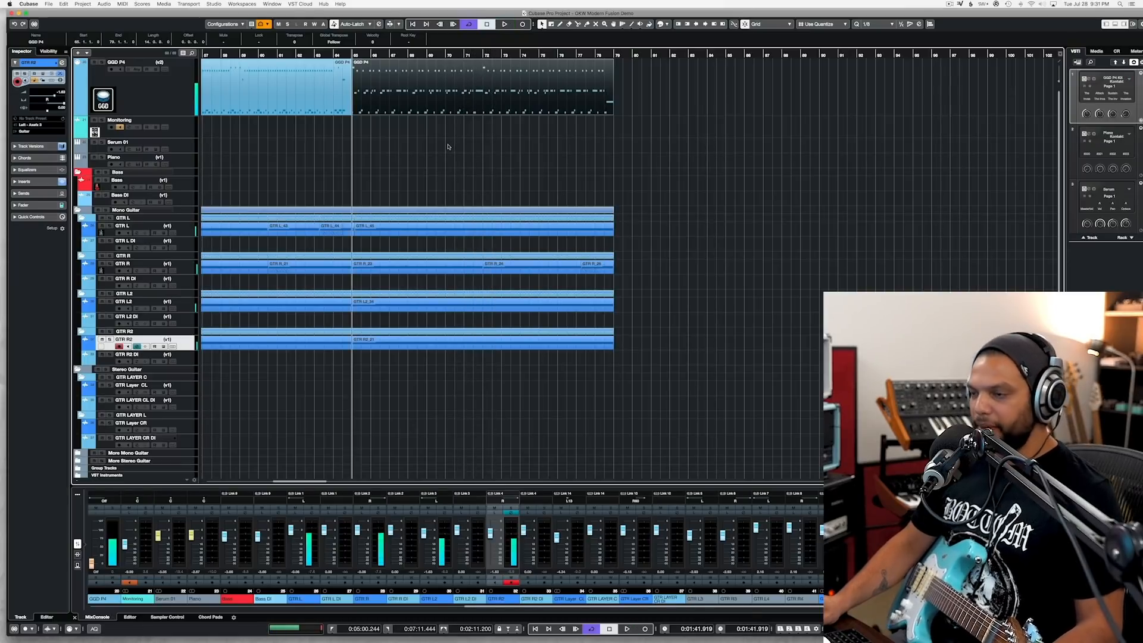
pyautogui.press('super+s')
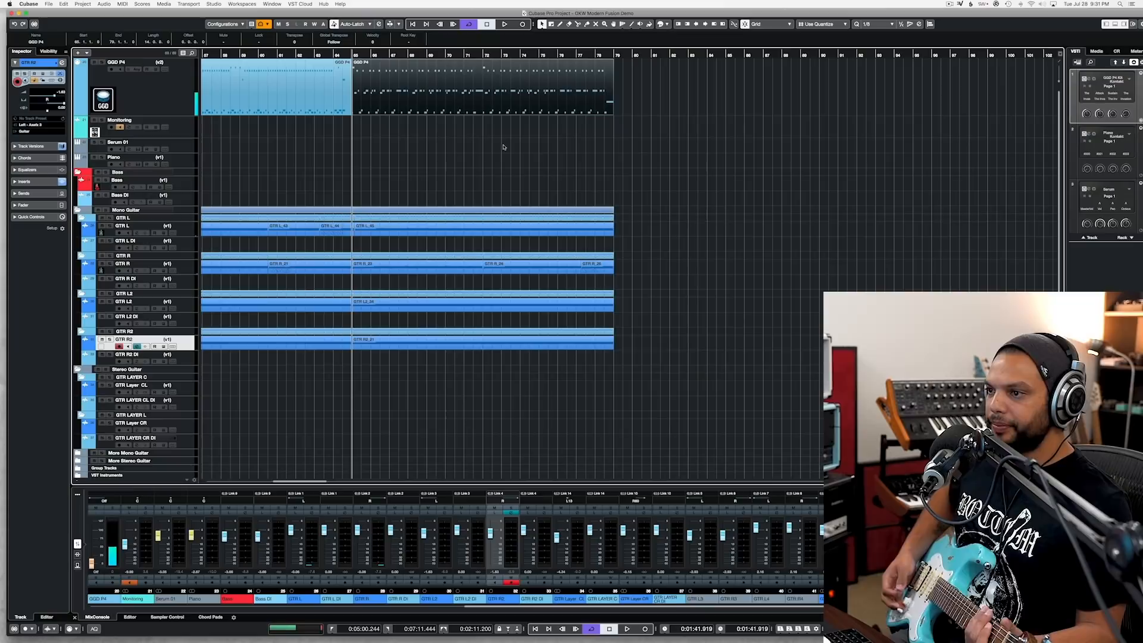
# Step: Open the GGD P4 kit's Groove Player and browse the Song 15 grooves in the Modern Fusion MIDI pack
pyautogui.click(629, 56)
pyautogui.click(149, 105)
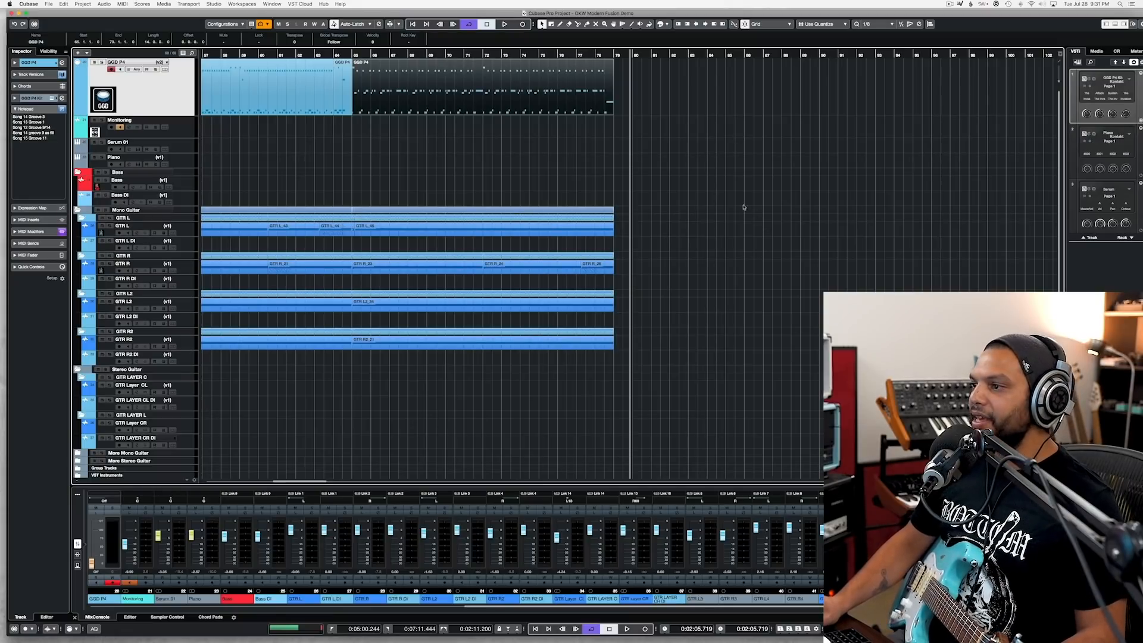
pyautogui.press('F11')
pyautogui.click(694, 249)
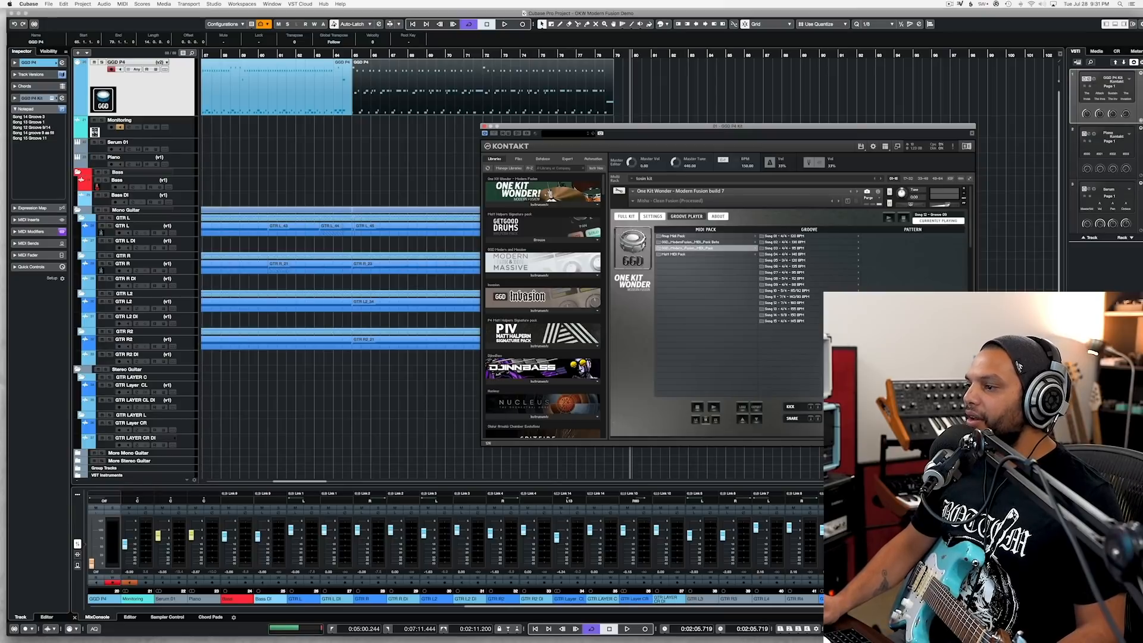
pyautogui.click(778, 322)
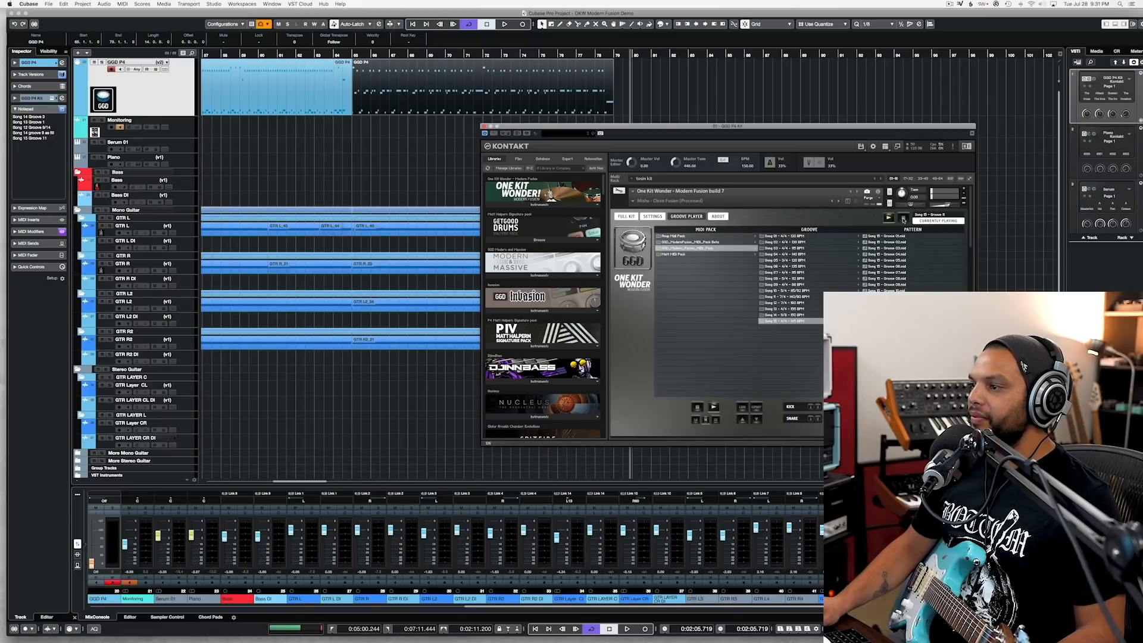
# Step: Place the chosen Song 15 groove on the GGD P4 track at bar 80 and close Kontakt
pyautogui.click(903, 219)
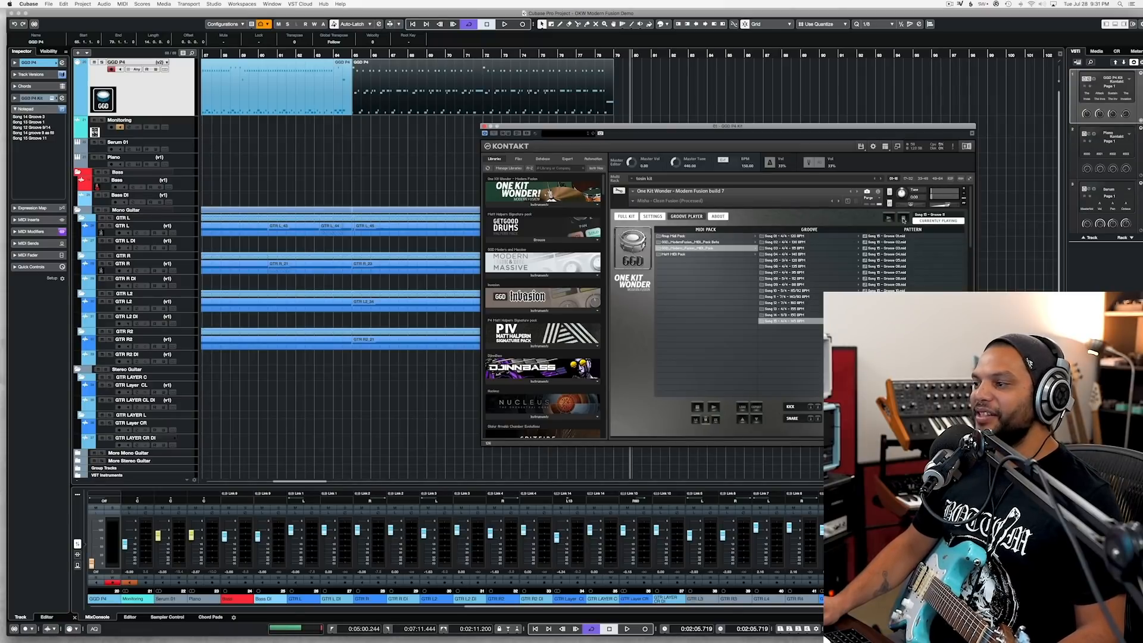
pyautogui.click(651, 95)
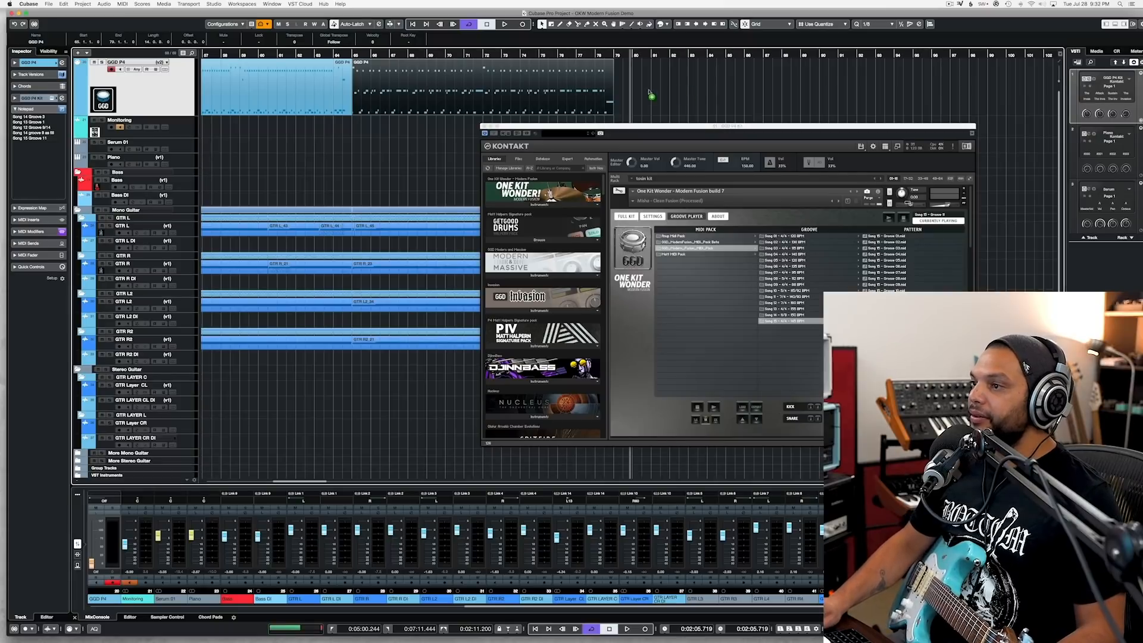
pyautogui.moveTo(632, 97); pyautogui.dragTo(680, 89)
pyautogui.press('h')
pyautogui.press('h')
pyautogui.click(483, 126)
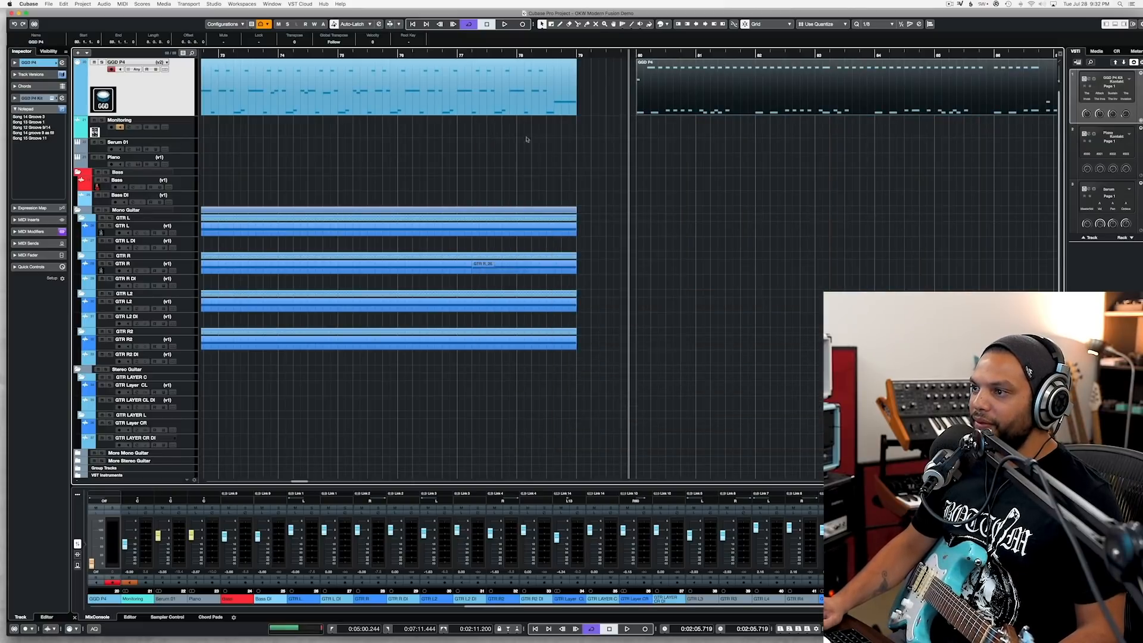
# Step: Play the new drum part with a lead-in from beat 3 of bar 79
pyautogui.press('g')
pyautogui.press('g')
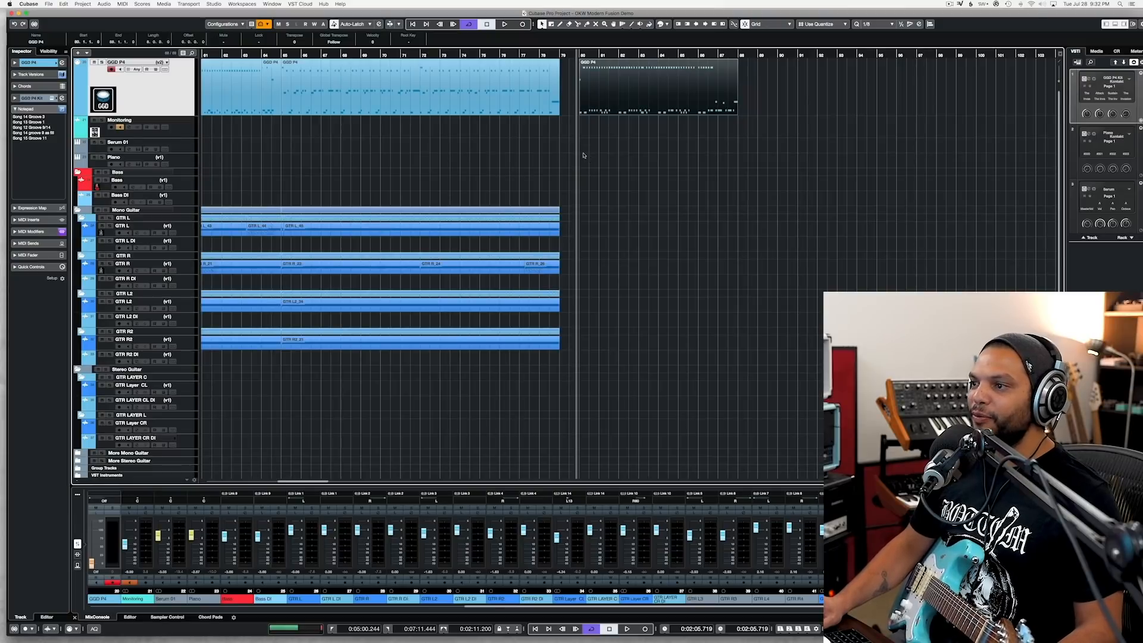
pyautogui.press('h')
pyautogui.press('h')
pyautogui.press('h')
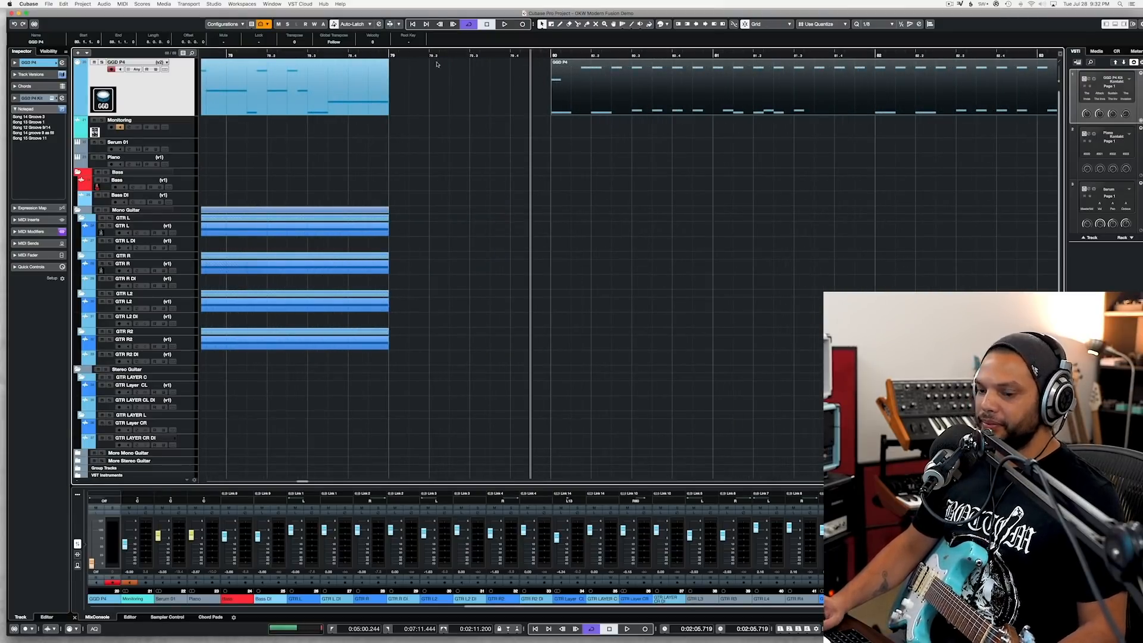
pyautogui.doubleClick(470, 55)
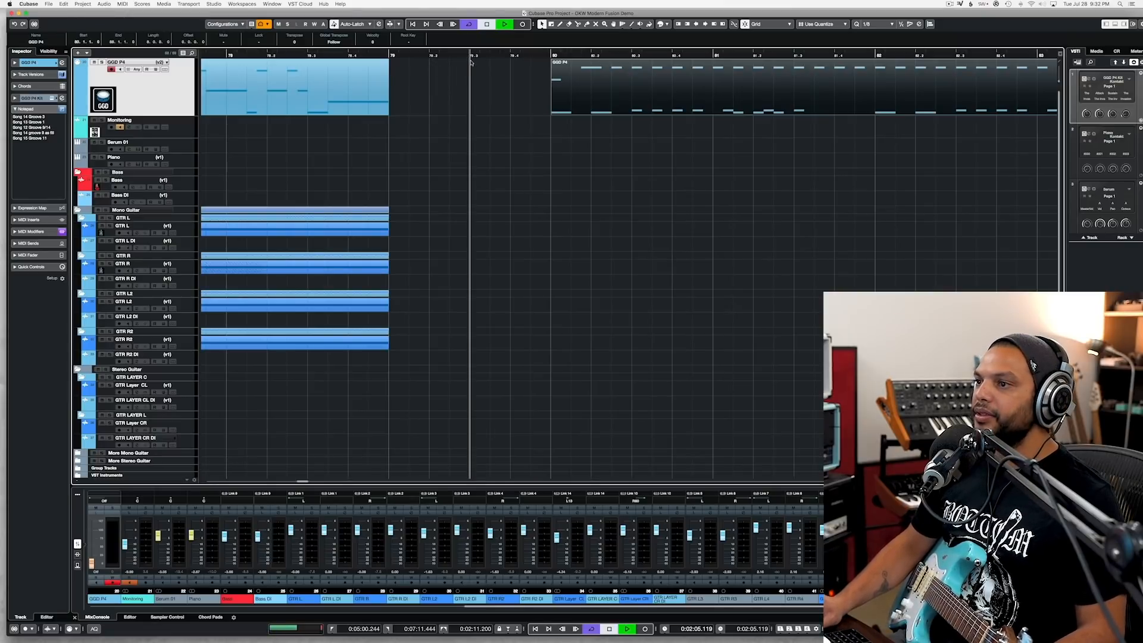
pyautogui.scroll(-4, 558, 206)
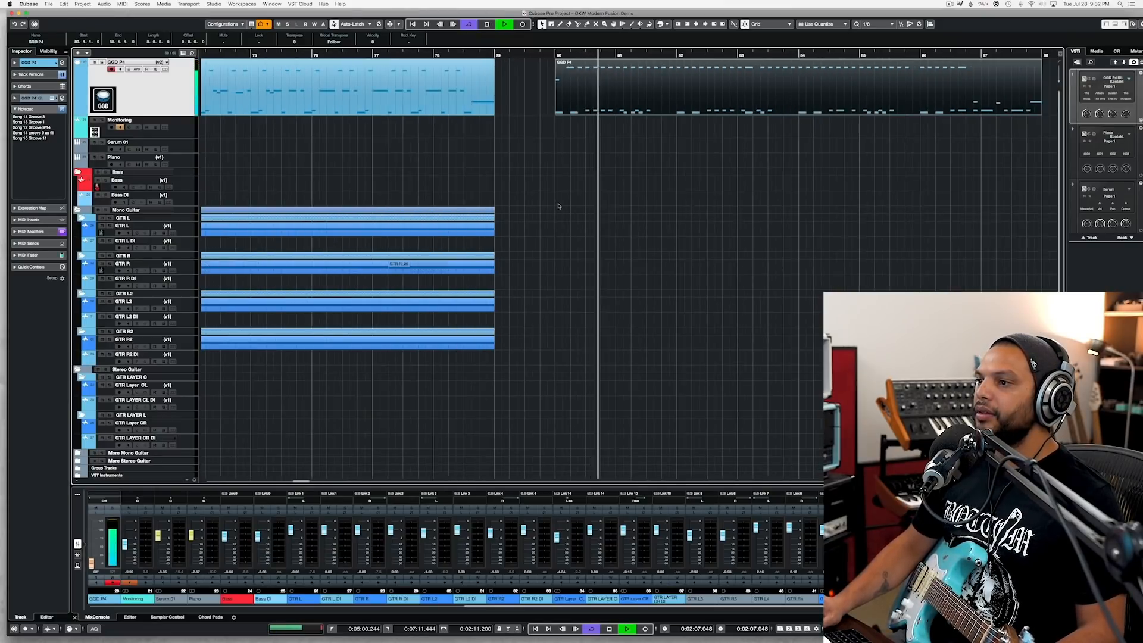
pyautogui.hscroll(5, 553, 198)
pyautogui.hscroll(-2, 552, 200)
pyautogui.hscroll(-4, 553, 199)
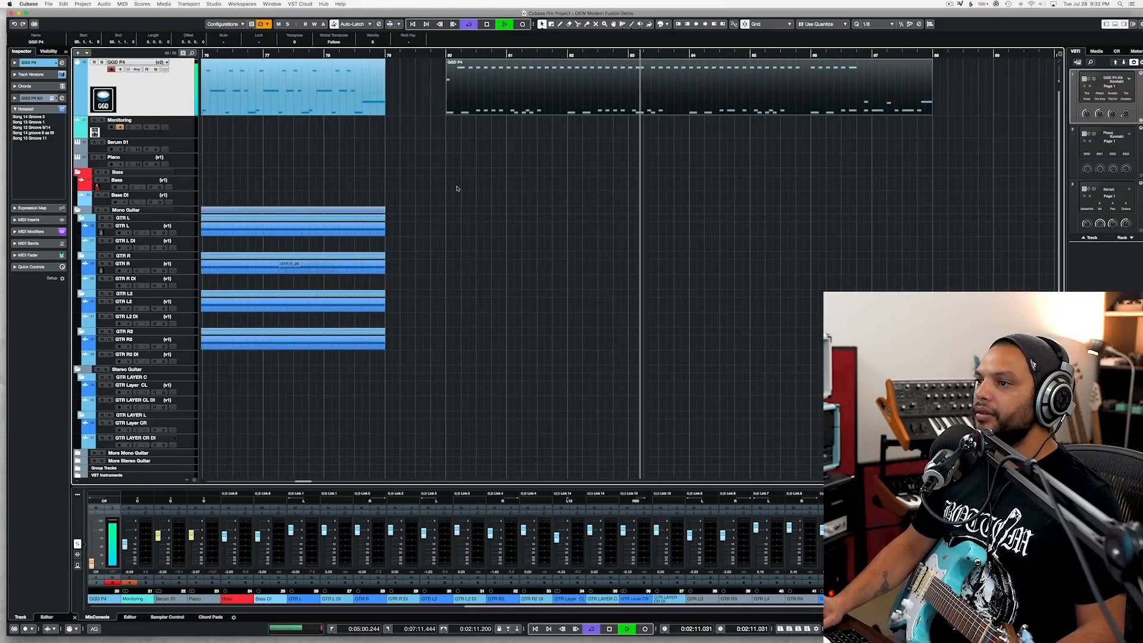
pyautogui.press('space')
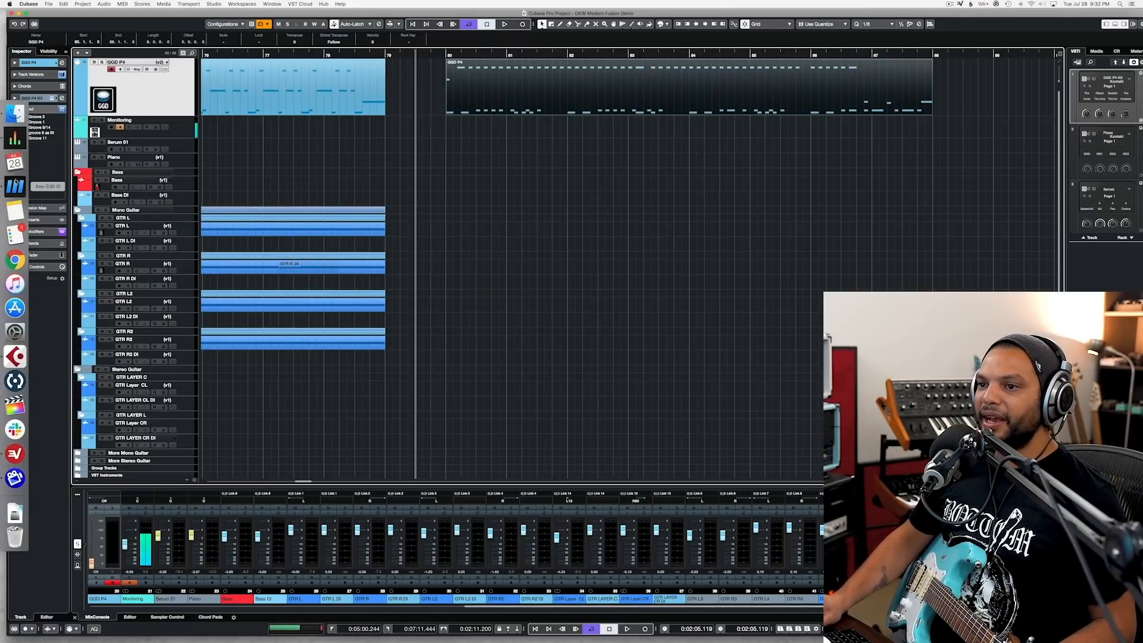
# Step: Switch to Axe-Edit III, load preset 067 Pushed Clean Moreest, and return to the Cubase project
pyautogui.click(13, 186)
pyautogui.click(526, 157)
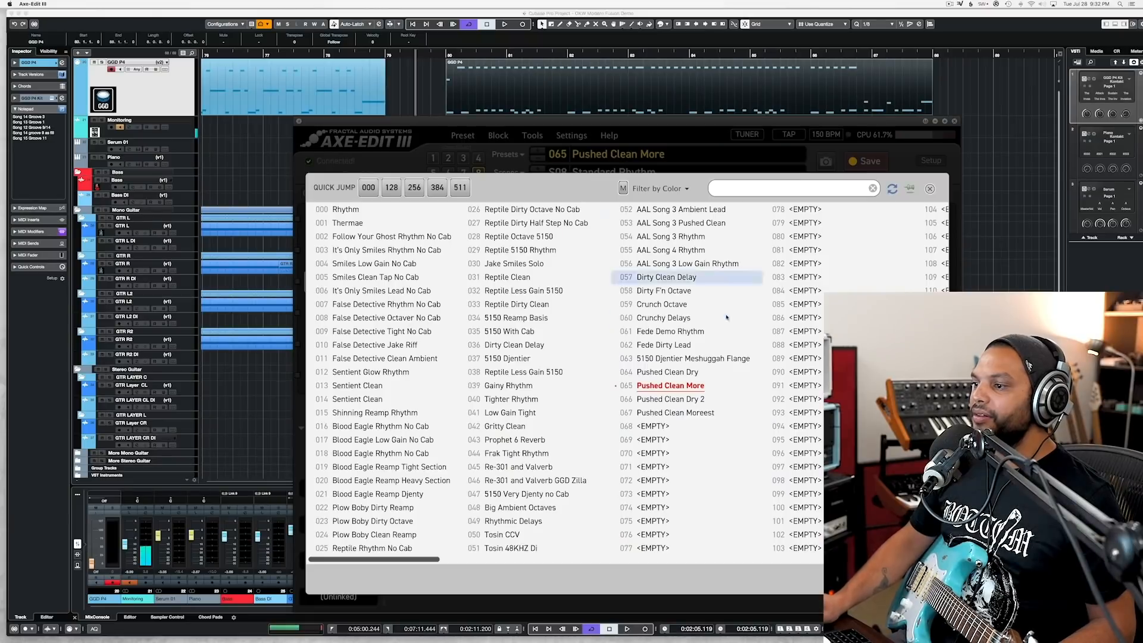
pyautogui.click(697, 414)
pyautogui.press('super+h')
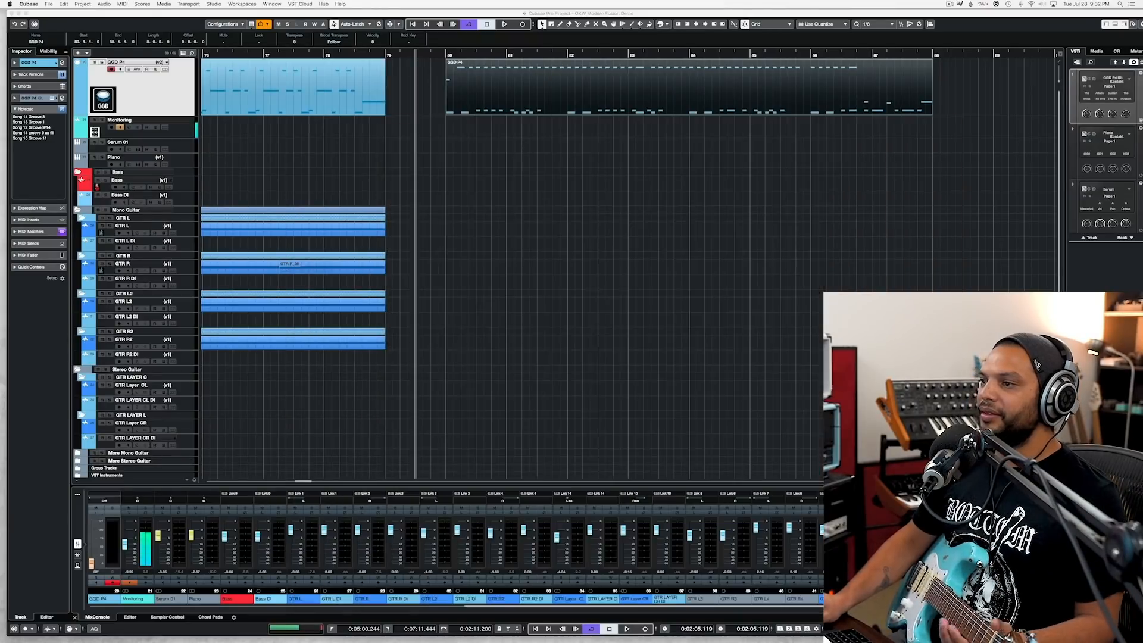
pyautogui.click(643, 253)
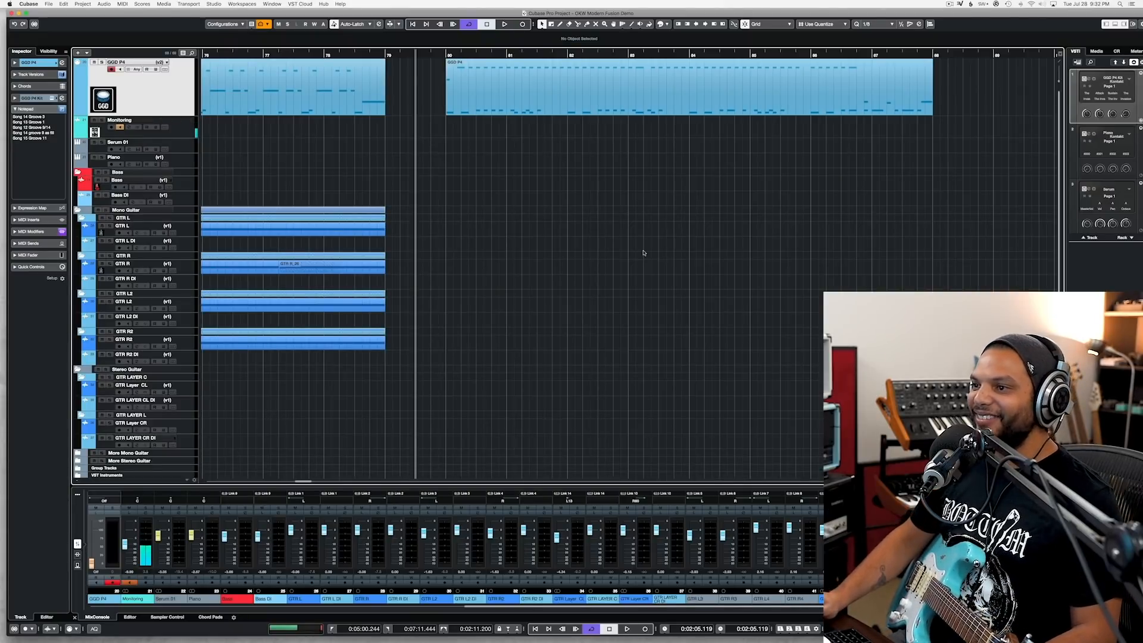
# Step: Rehearse over the new groove and record a GTR L take from beat 3 of bar 79 to about the middle of bar 88
pyautogui.press('space')
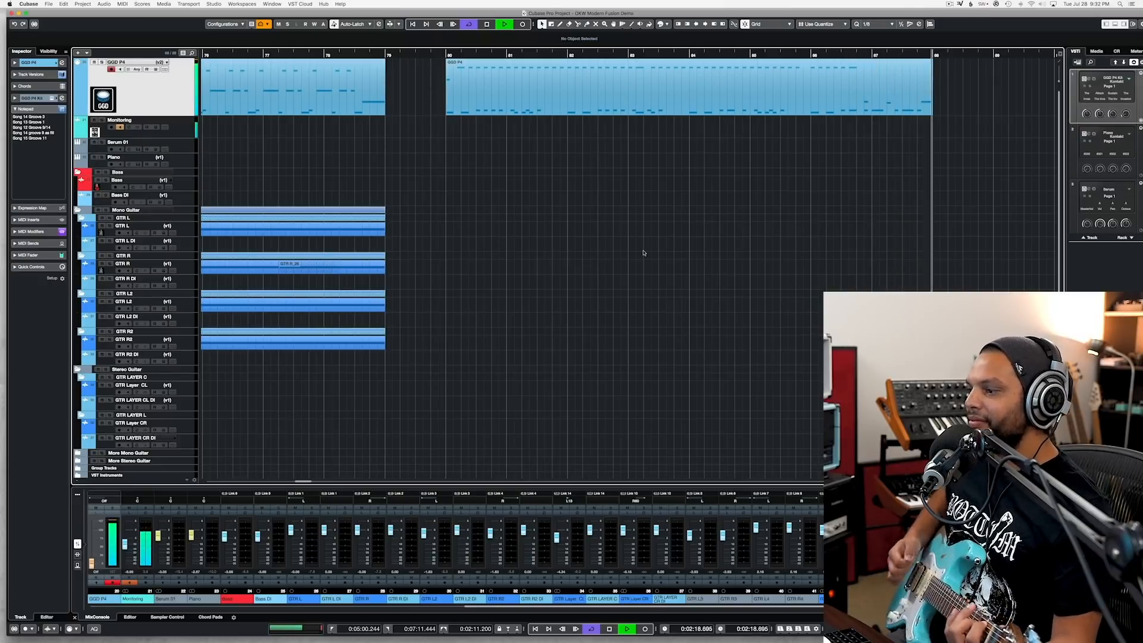
pyautogui.press('space')
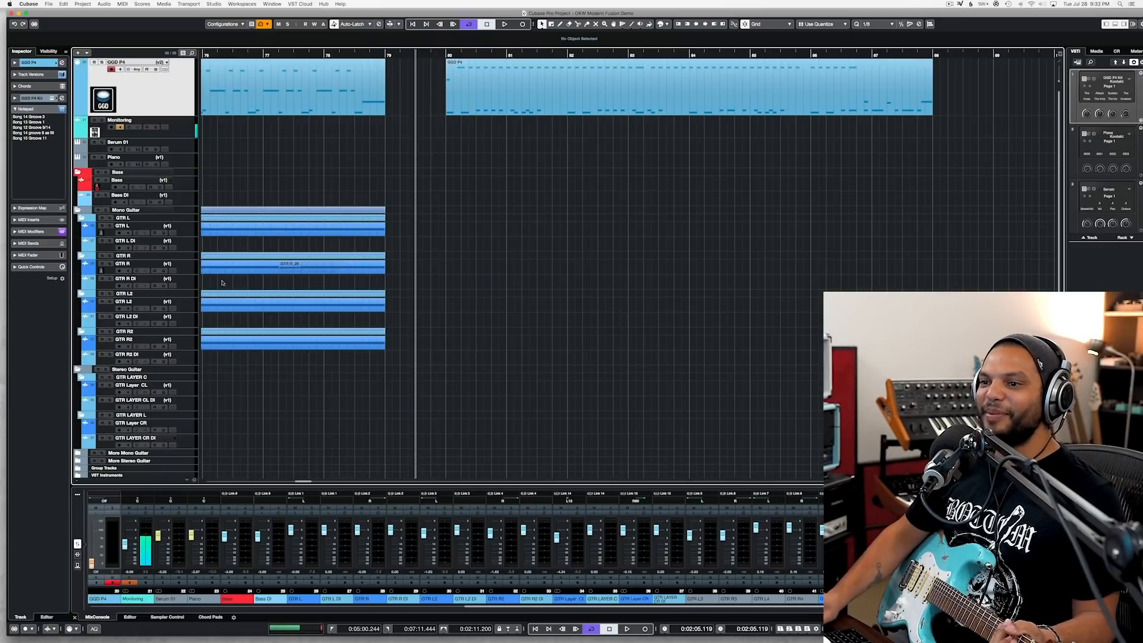
pyautogui.click(187, 234)
pyautogui.press('KP_Multiply')
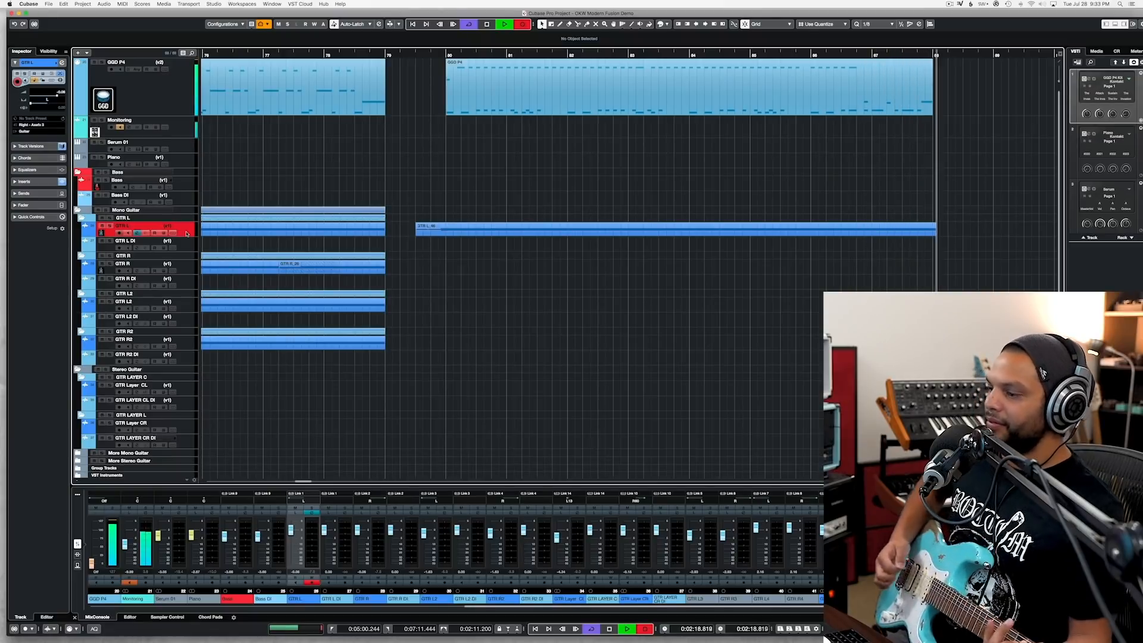
pyautogui.press('space')
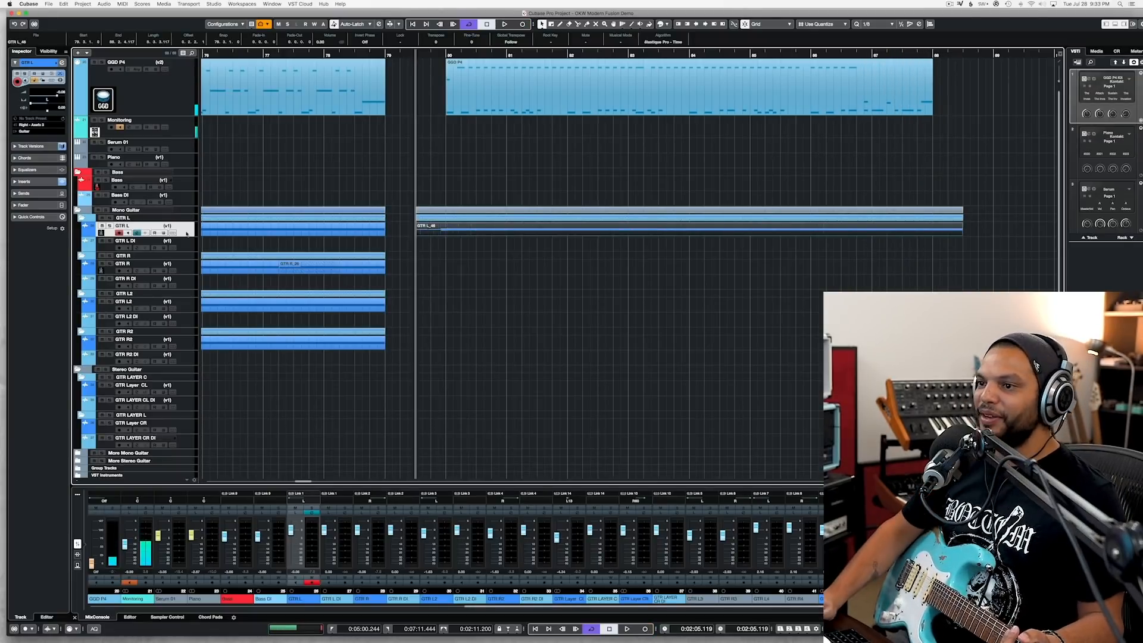
# Step: Record a GTR R take from beat 3 of bar 79 to late in bar 88, discarding an aborted first take
pyautogui.click(187, 268)
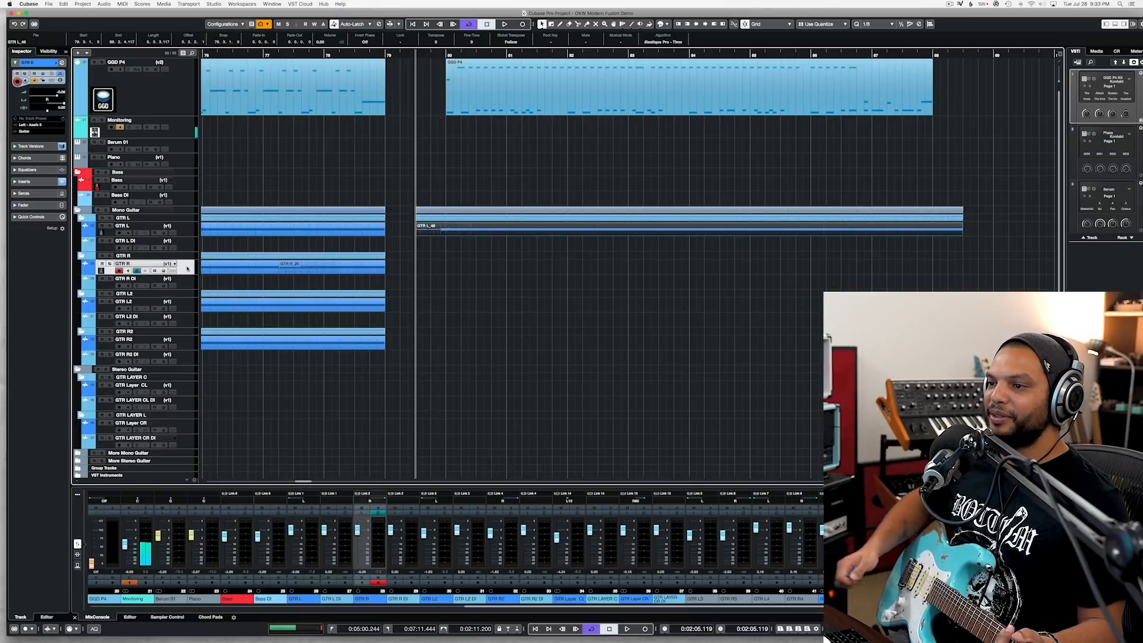
pyautogui.press('KP_Multiply')
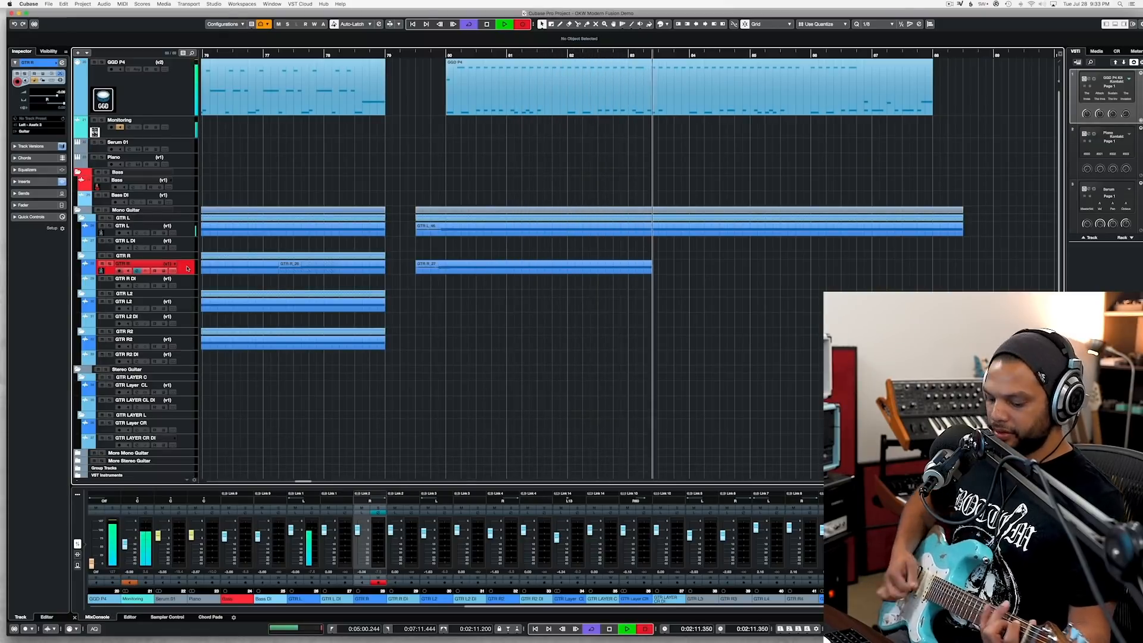
pyautogui.press('space')
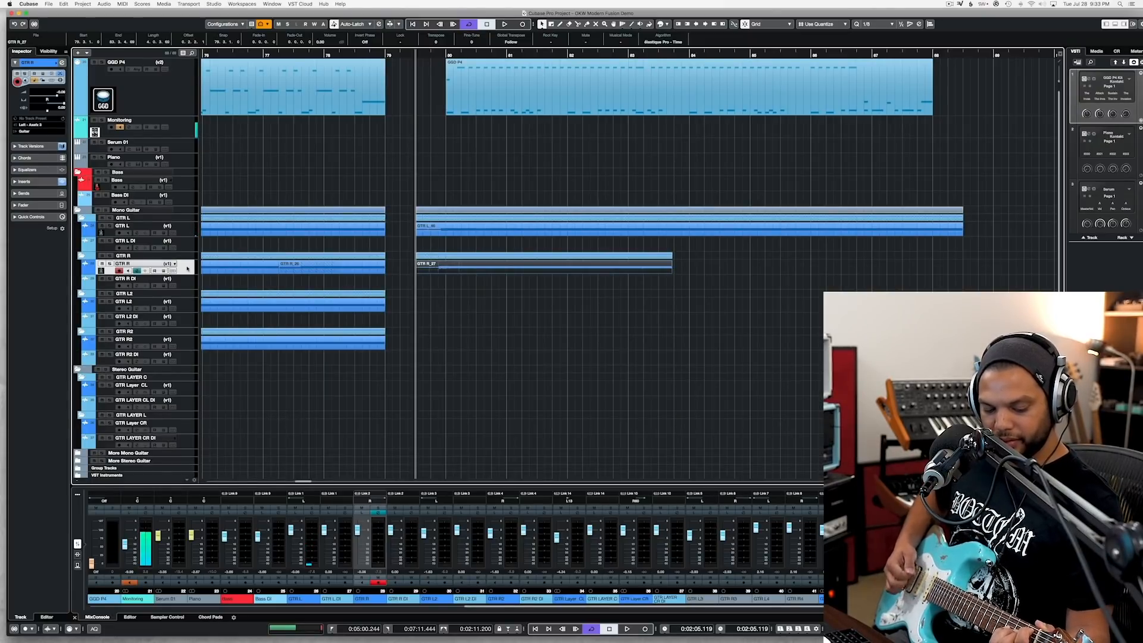
pyautogui.press('Delete')
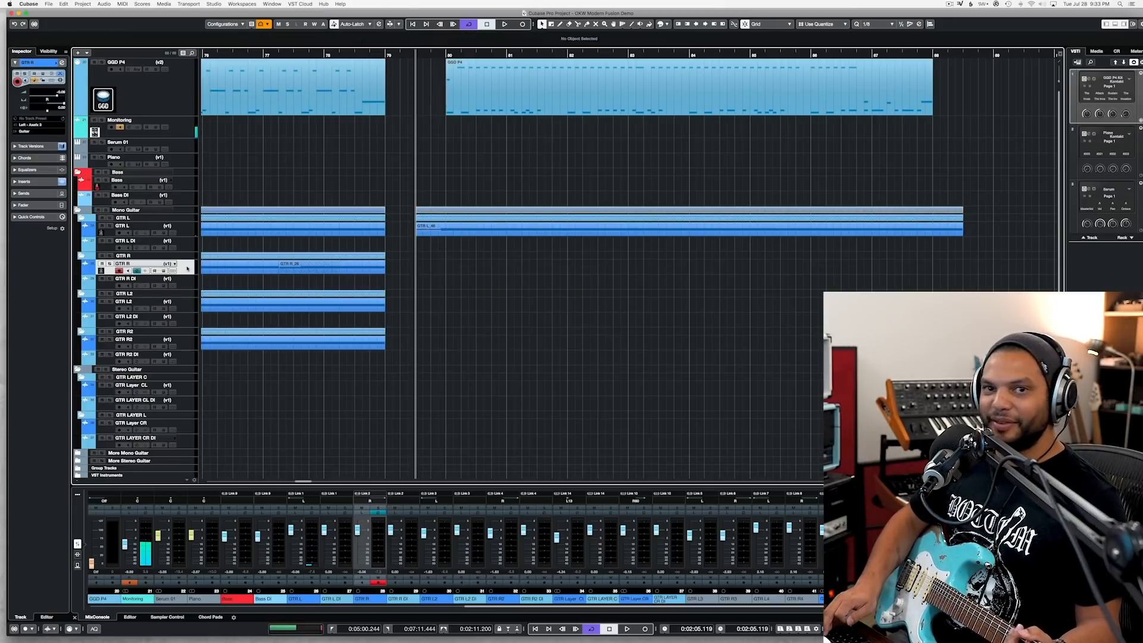
pyautogui.press('KP_Multiply')
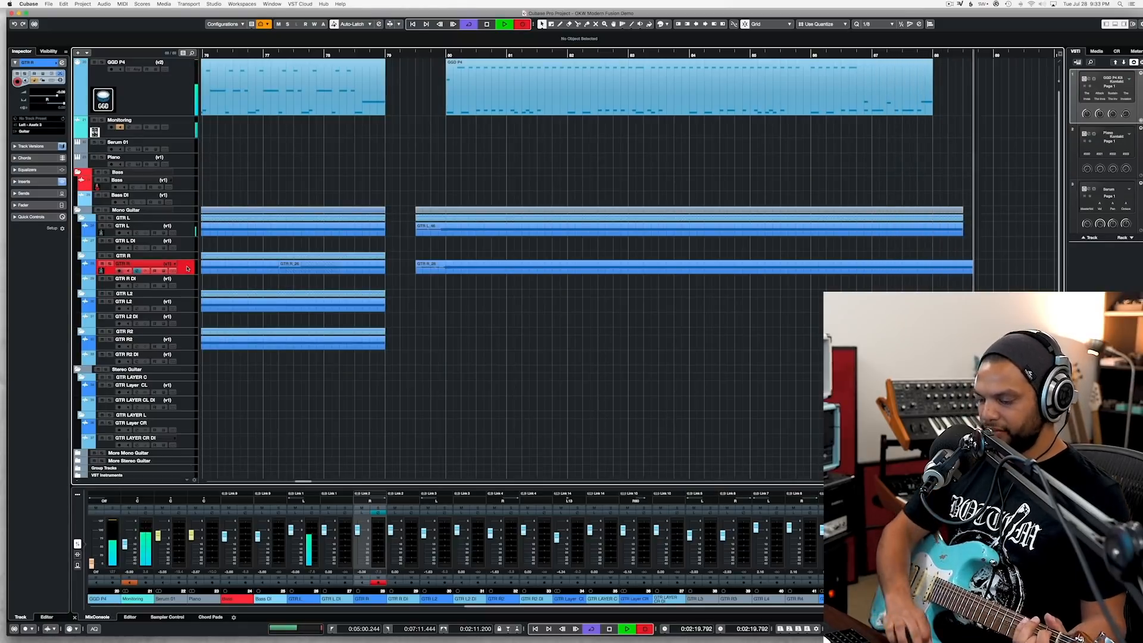
pyautogui.press('space')
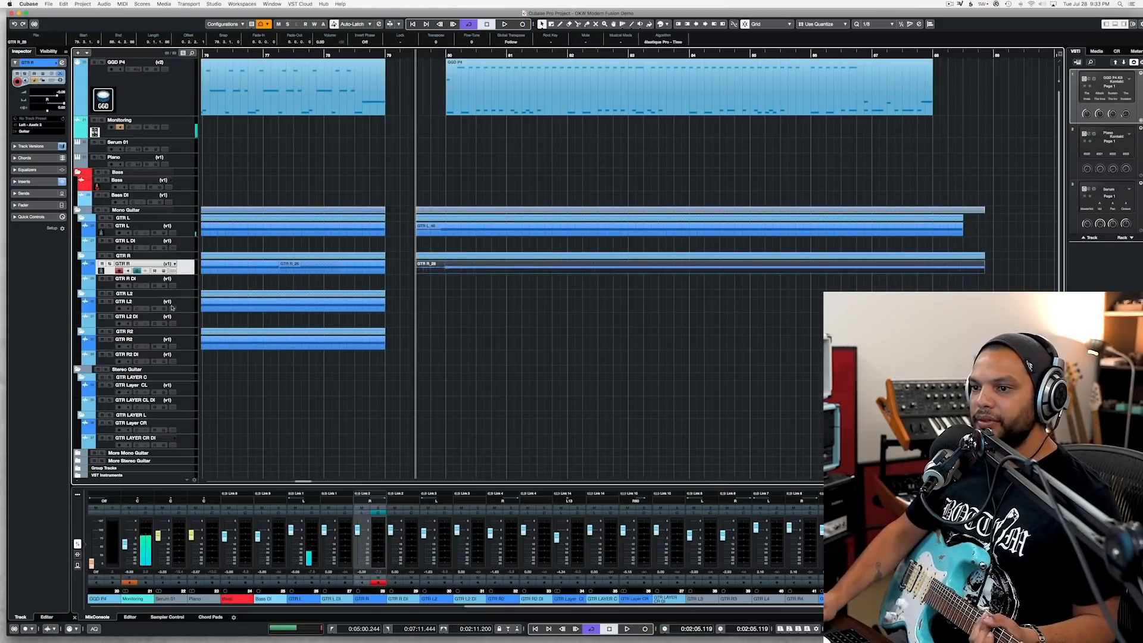
# Step: Record a GTR L2 take over the new groove from beat 3 of bar 79 to late in bar 88
pyautogui.click(191, 307)
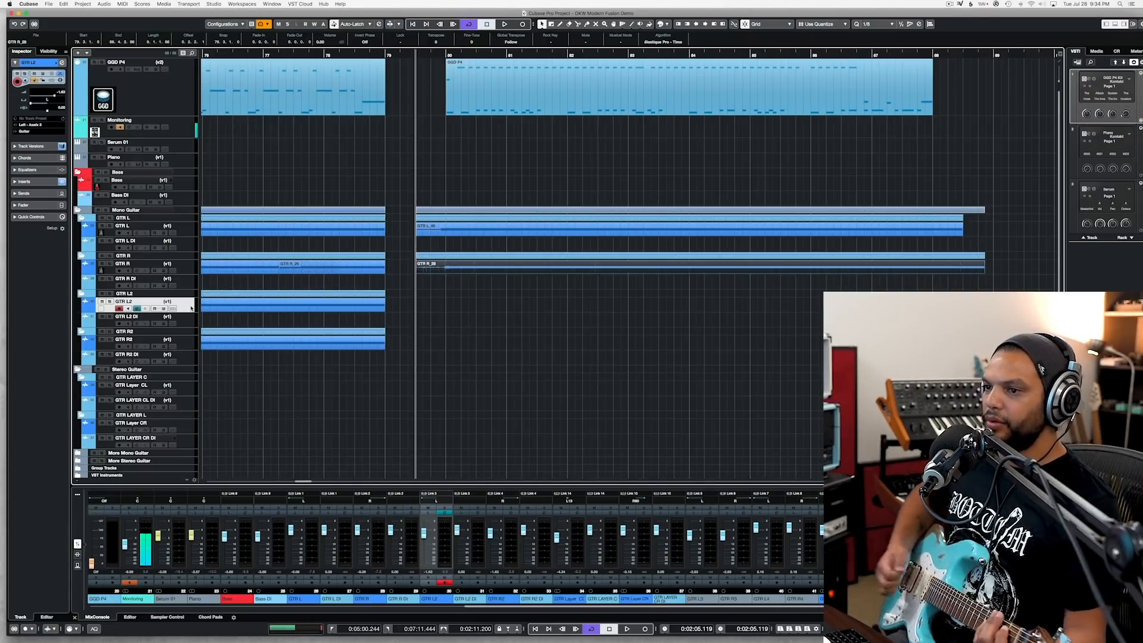
pyautogui.press('KP_Multiply')
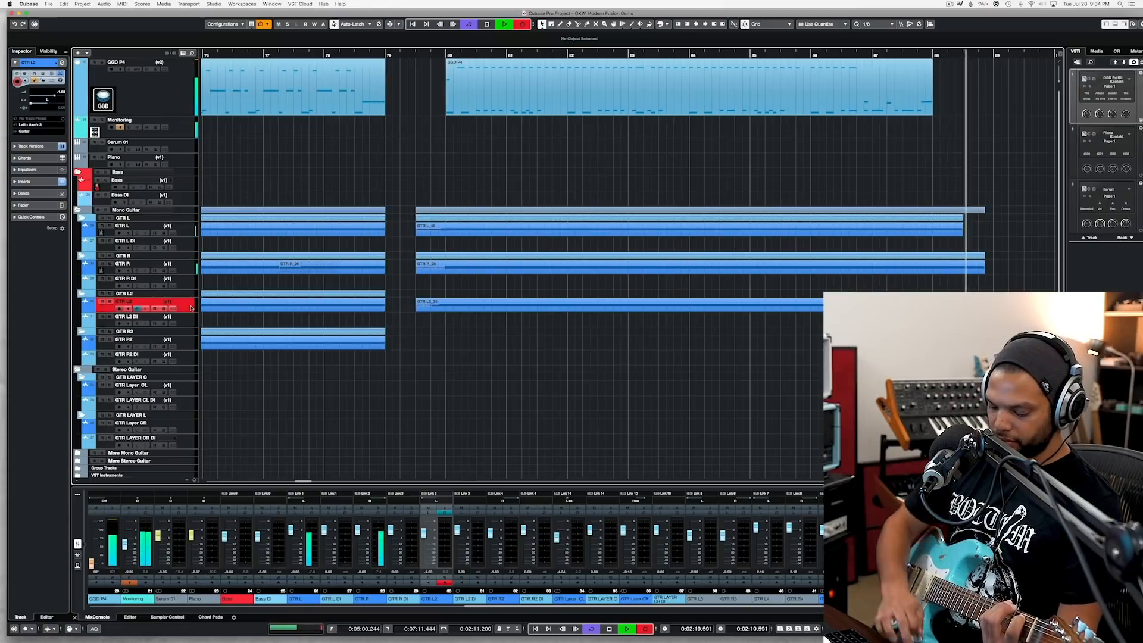
pyautogui.press('space')
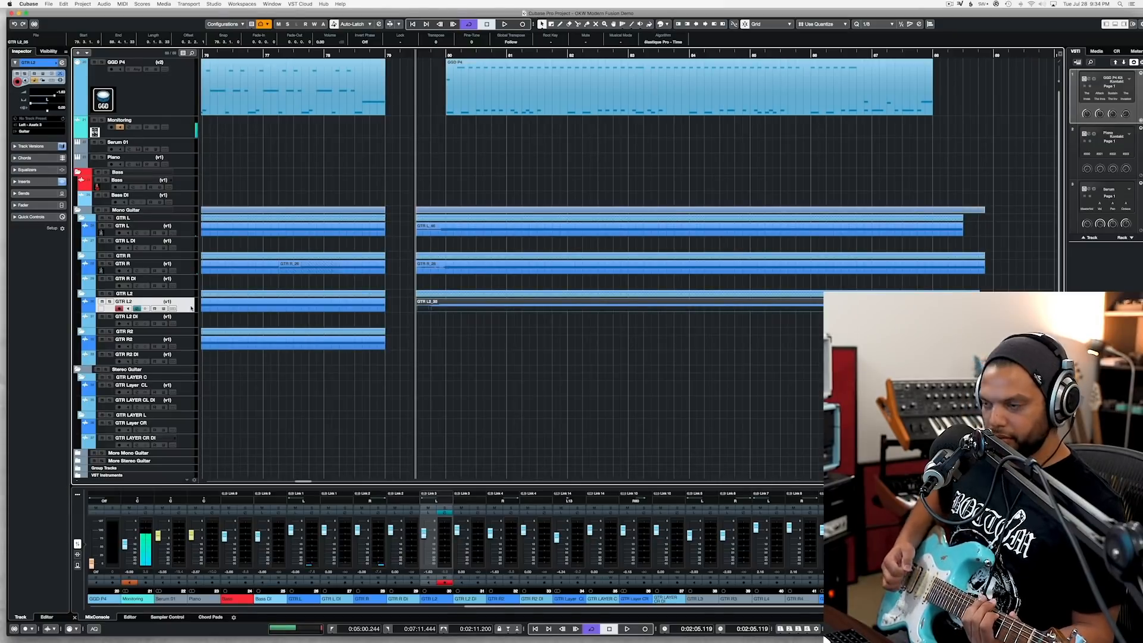
# Step: Record a GTR R2 take over the new groove from the start of bar 79 to about the end of bar 88
pyautogui.click(181, 347)
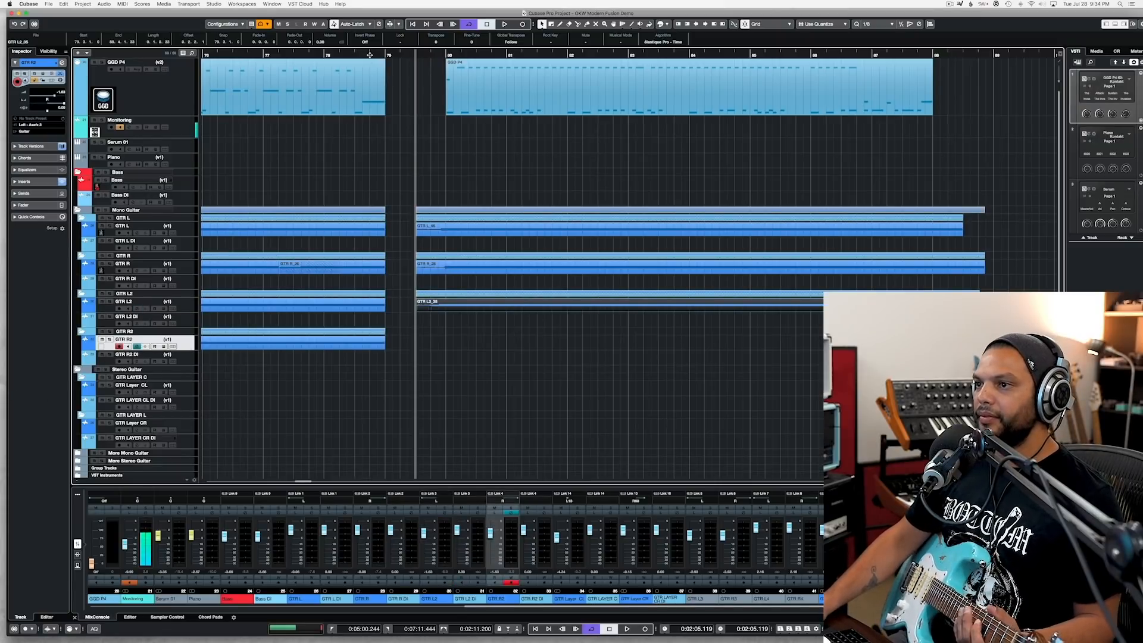
pyautogui.click(385, 54)
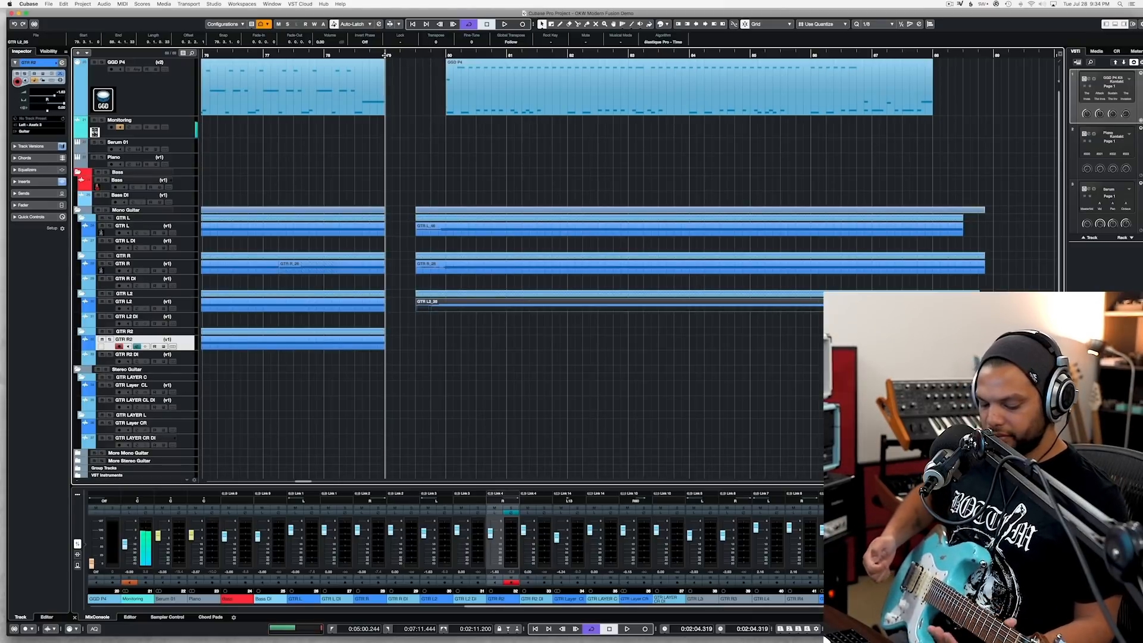
pyautogui.press('KP_Multiply')
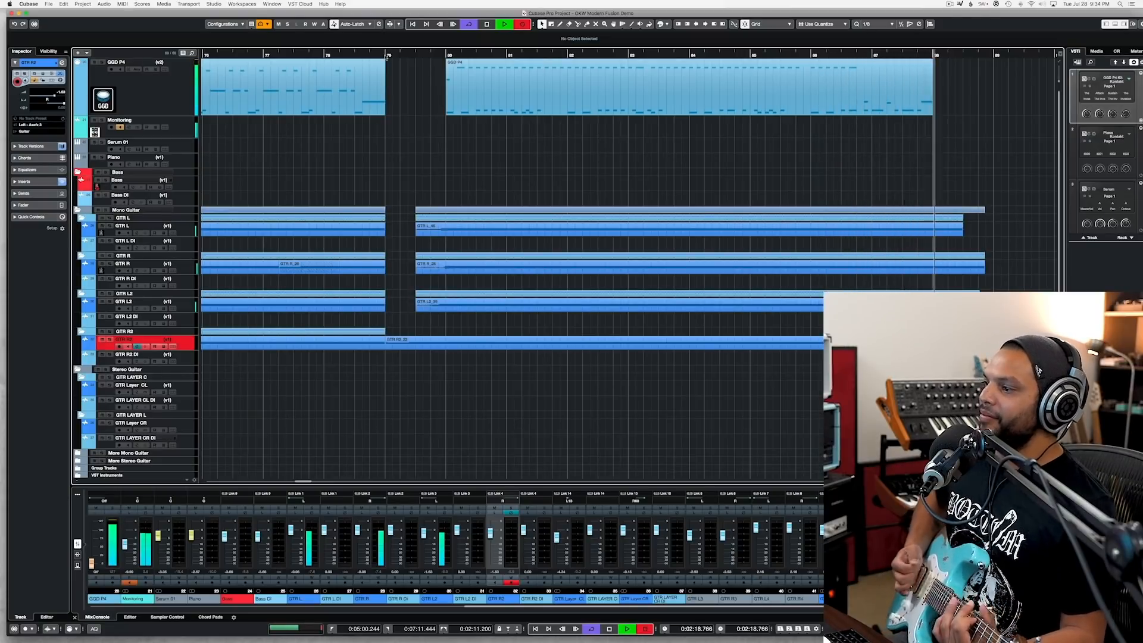
pyautogui.press('space')
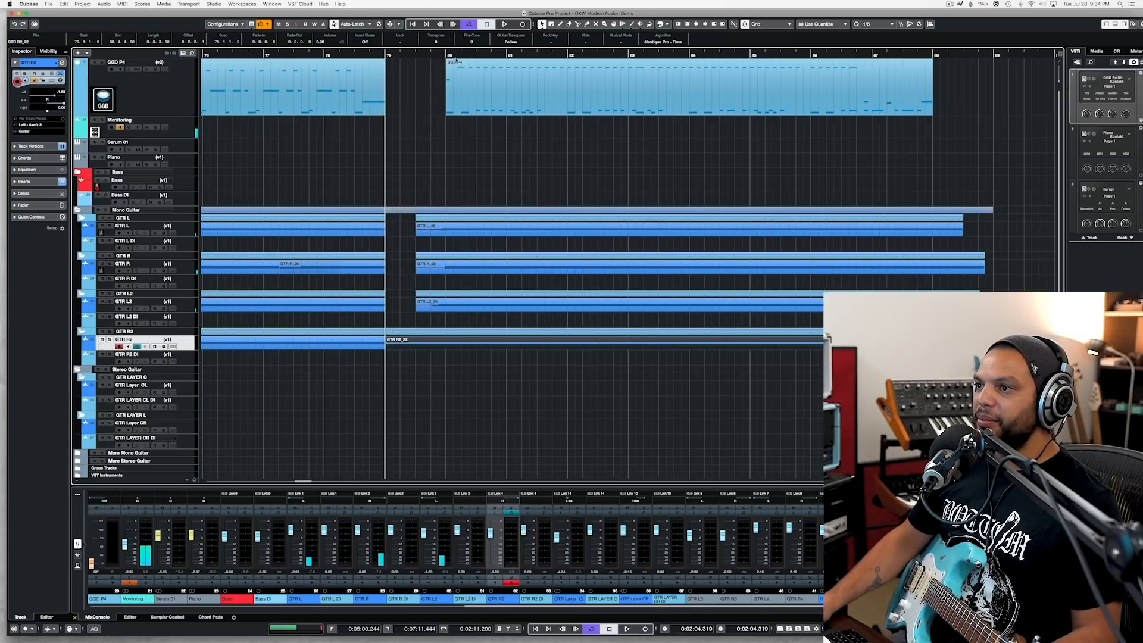
# Step: Play the four layered guitar takes with the groove from bar 80 and save the project
pyautogui.click(443, 54)
pyautogui.press('space')
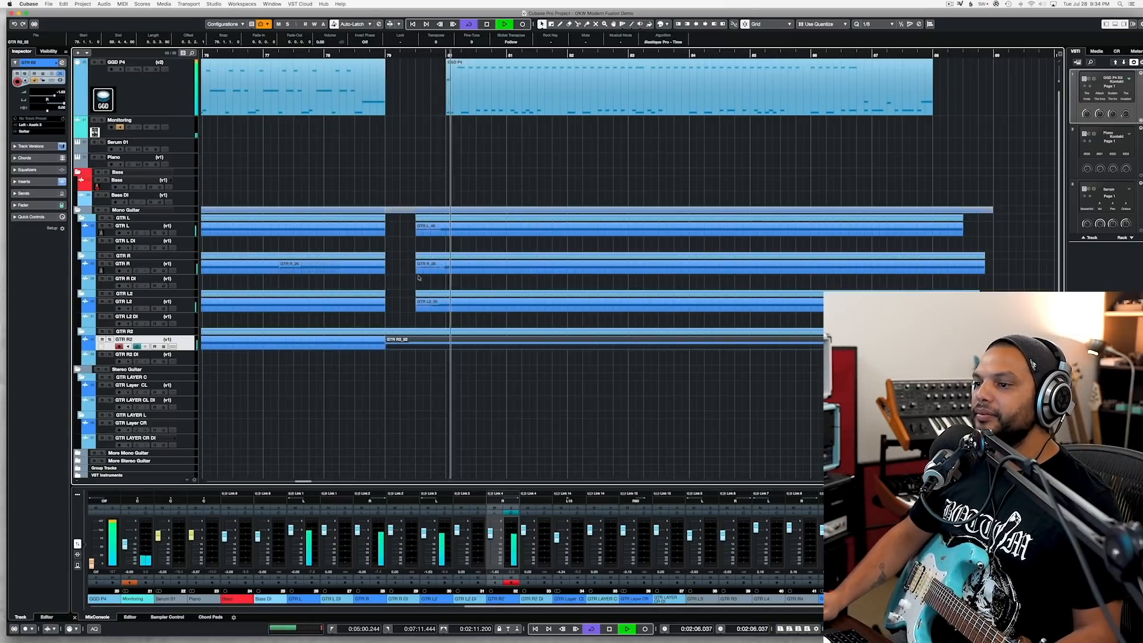
pyautogui.click(425, 360)
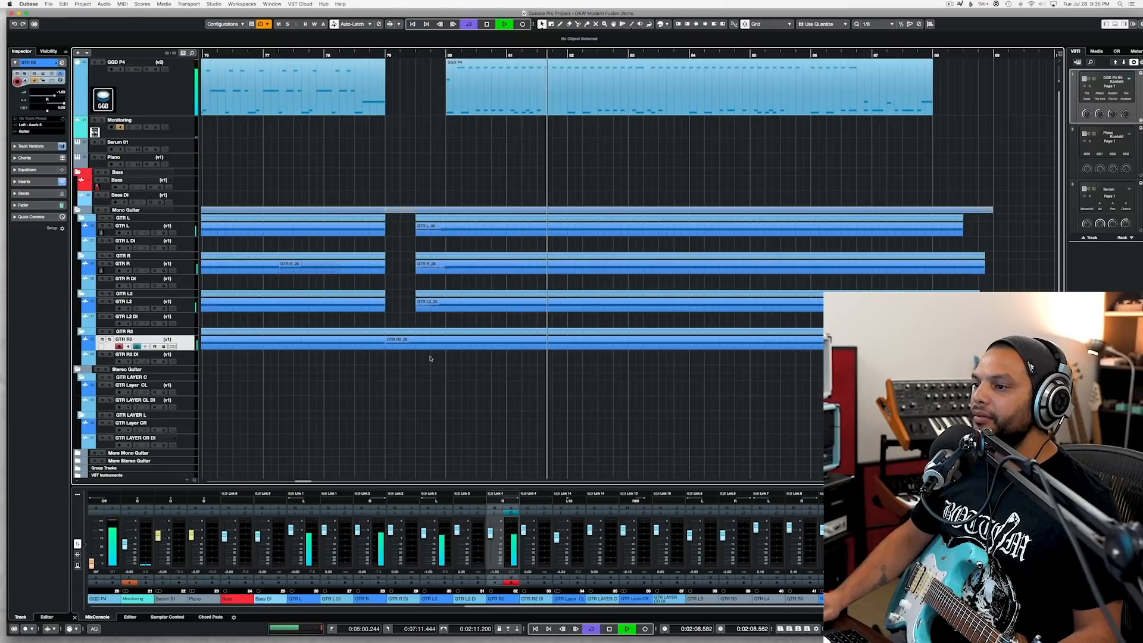
pyautogui.press('super+s')
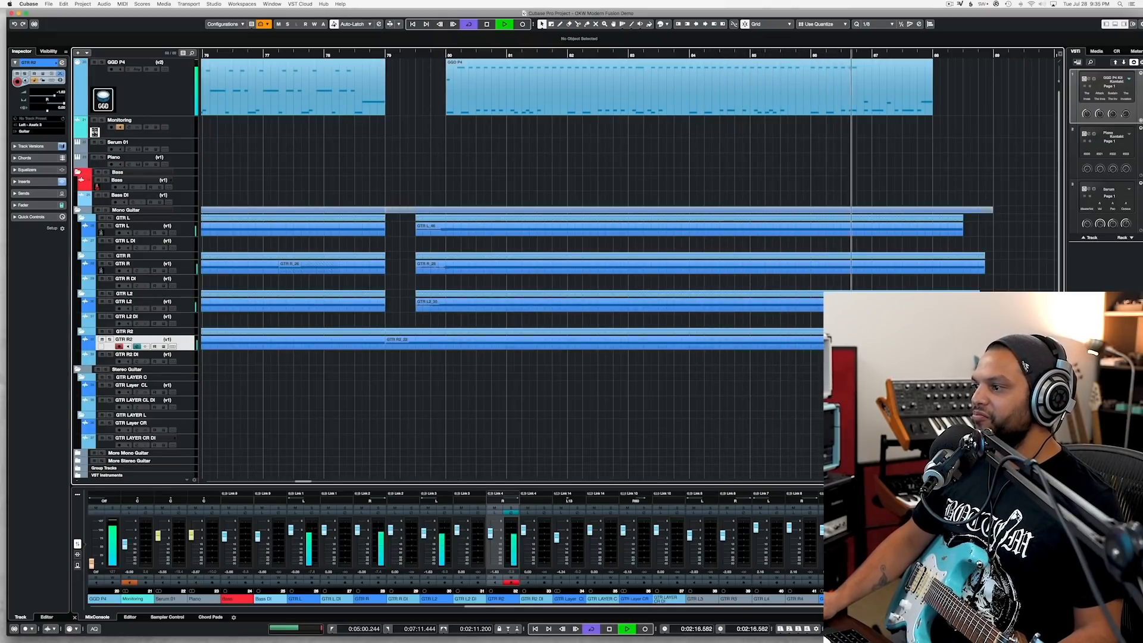
# Step: Split the four guitar takes at bar 88 and delete the tails that run past the drum part
pyautogui.click(954, 225)
pyautogui.keyDown('alt'); pyautogui.click(932, 233); pyautogui.keyUp('alt')
pyautogui.press('space')
pyautogui.press('space')
pyautogui.click(959, 193)
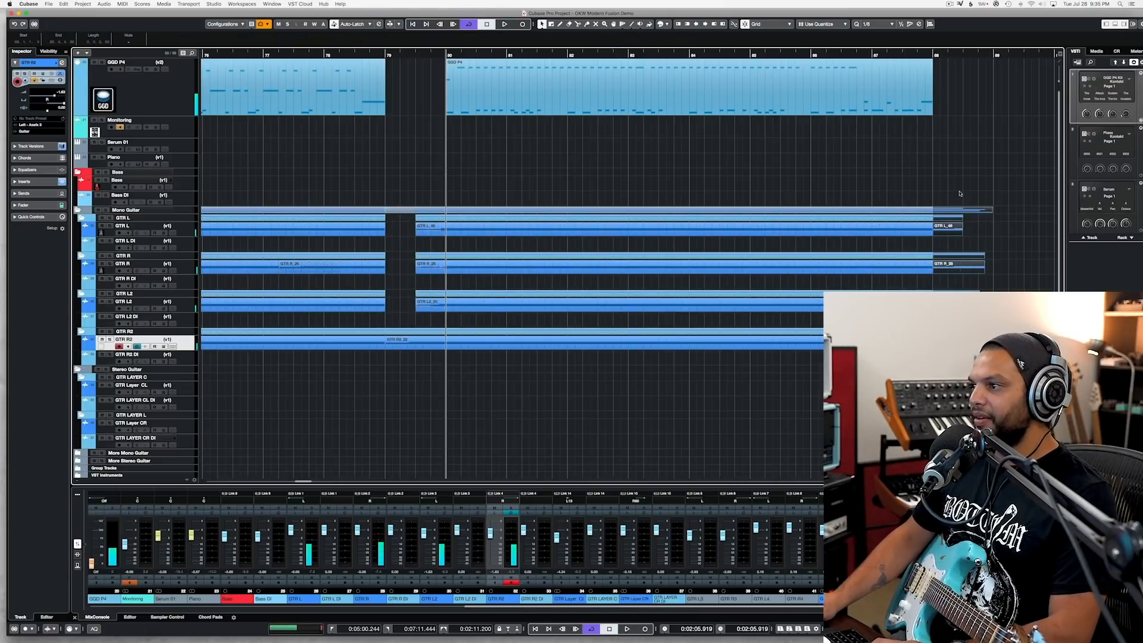
pyautogui.press('Delete')
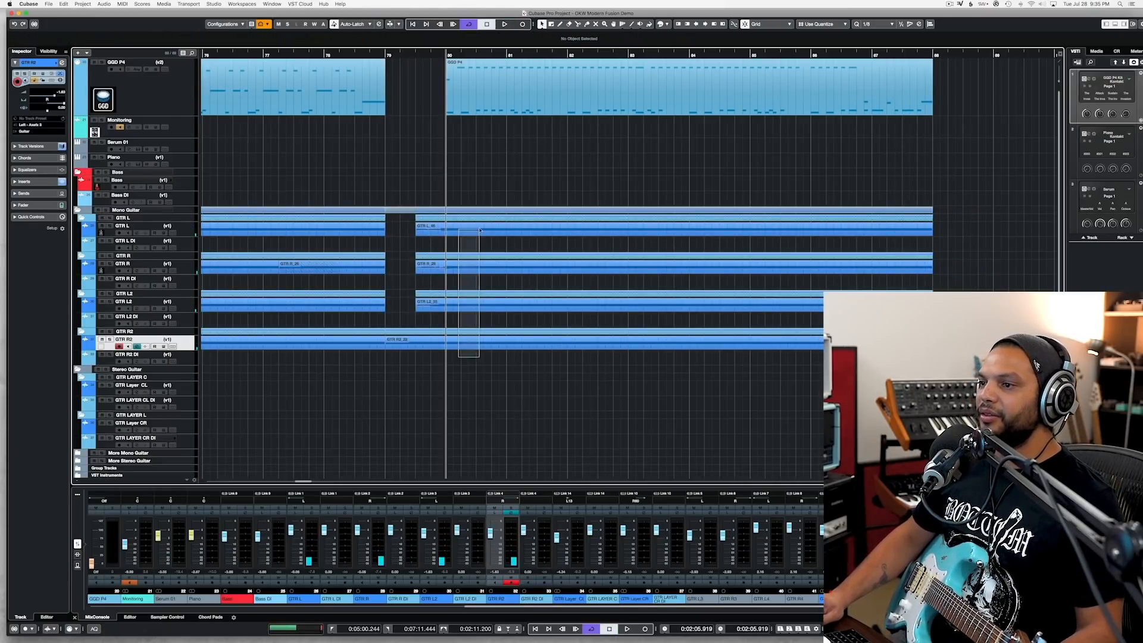
# Step: Split the guitar takes at bar 80, then duplicate the bar 80–88 drum part and guitar events so the copies start at bar 88
pyautogui.moveTo(480, 231); pyautogui.dragTo(480, 231)
pyautogui.hotkey('alt', 'x')
pyautogui.moveTo(449, 368); pyautogui.dragTo(966, 82)
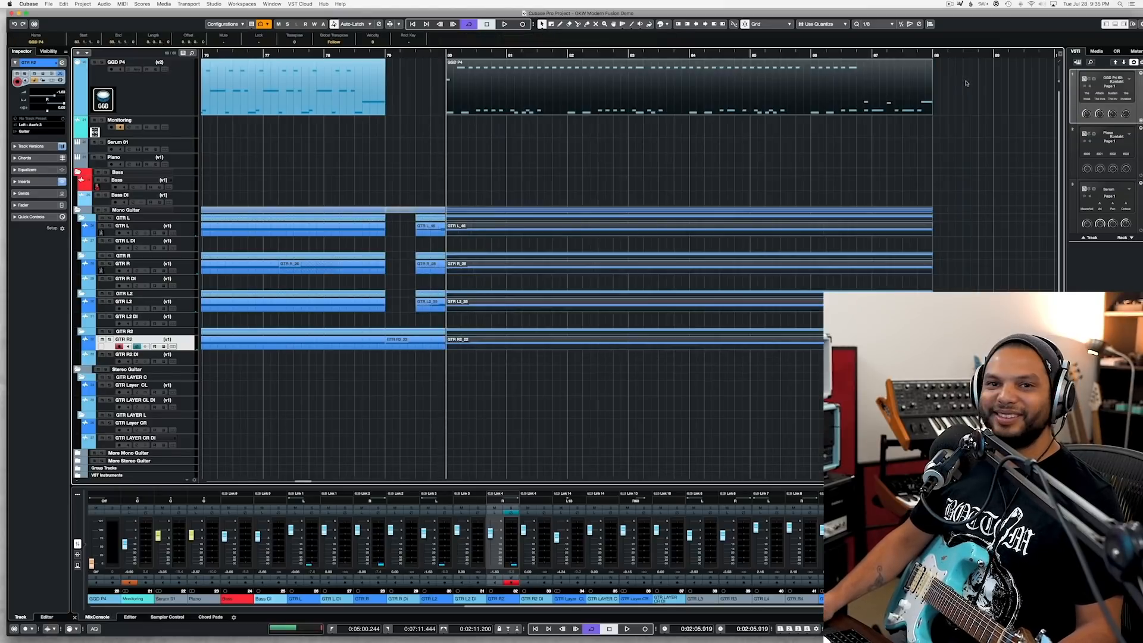
pyautogui.press('super+d')
# Step: Play across the transition into bar 88, then delete the duplicated GTR L2 and GTR R2 events that start there
pyautogui.click(535, 54)
pyautogui.press('space')
pyautogui.scroll(-5, 593, 158)
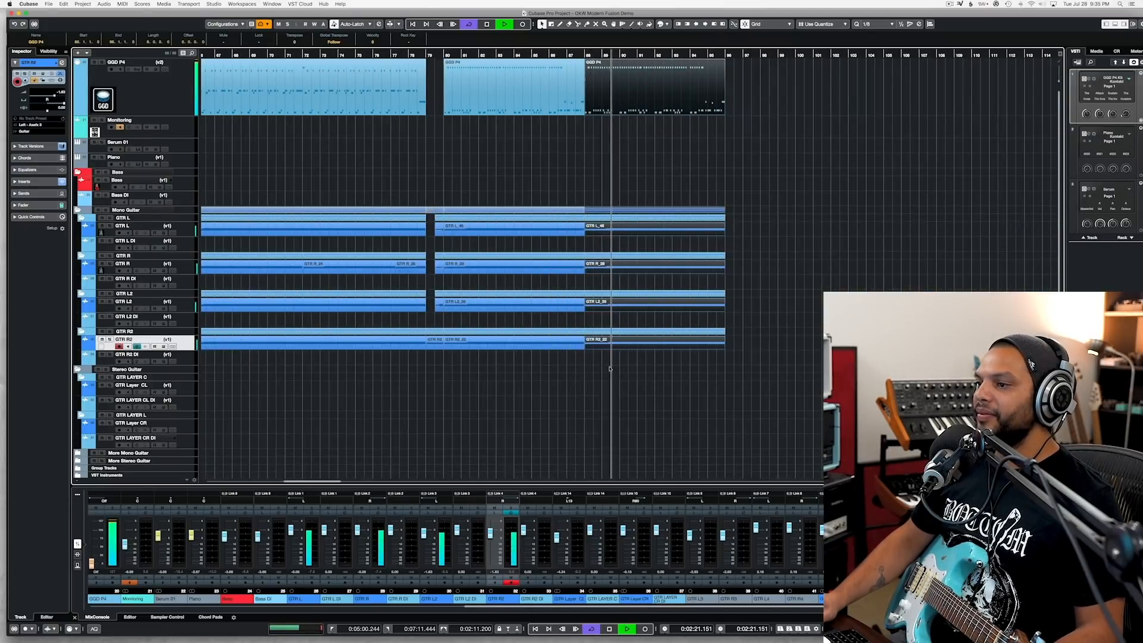
pyautogui.scroll(3, 608, 368)
pyautogui.press('space')
pyautogui.moveTo(605, 370); pyautogui.dragTo(657, 303)
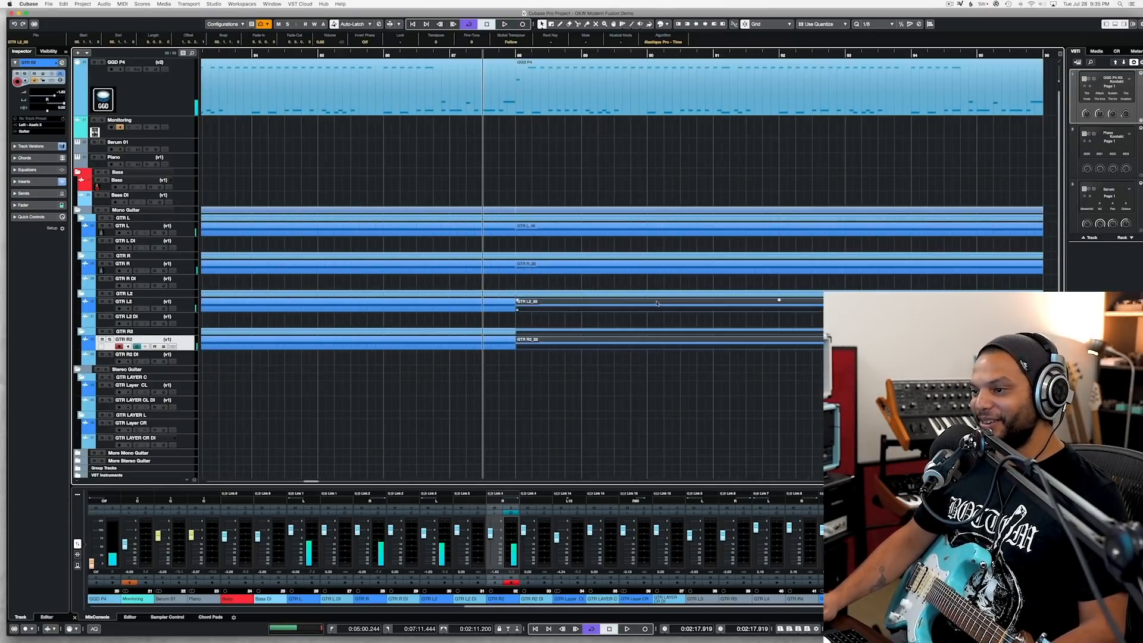
pyautogui.press('Delete')
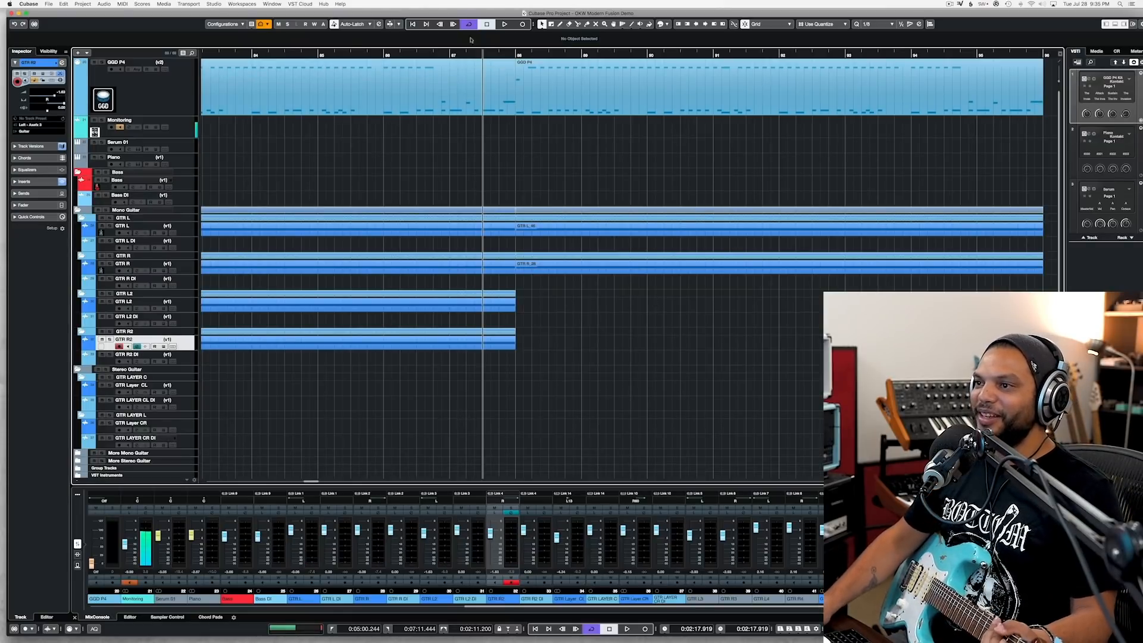
# Step: Record a new GTR R2 part from bar 87 into bar 96 and delete its lead-in before bar 88
pyautogui.click(449, 54)
pyautogui.press('KP_Multiply')
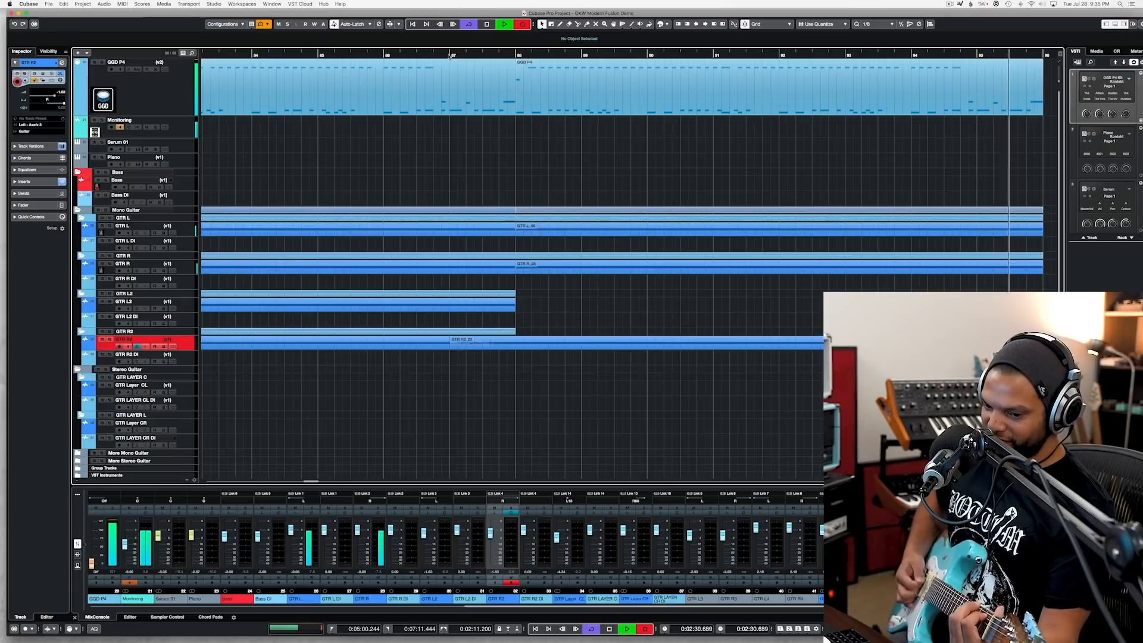
pyautogui.press('space')
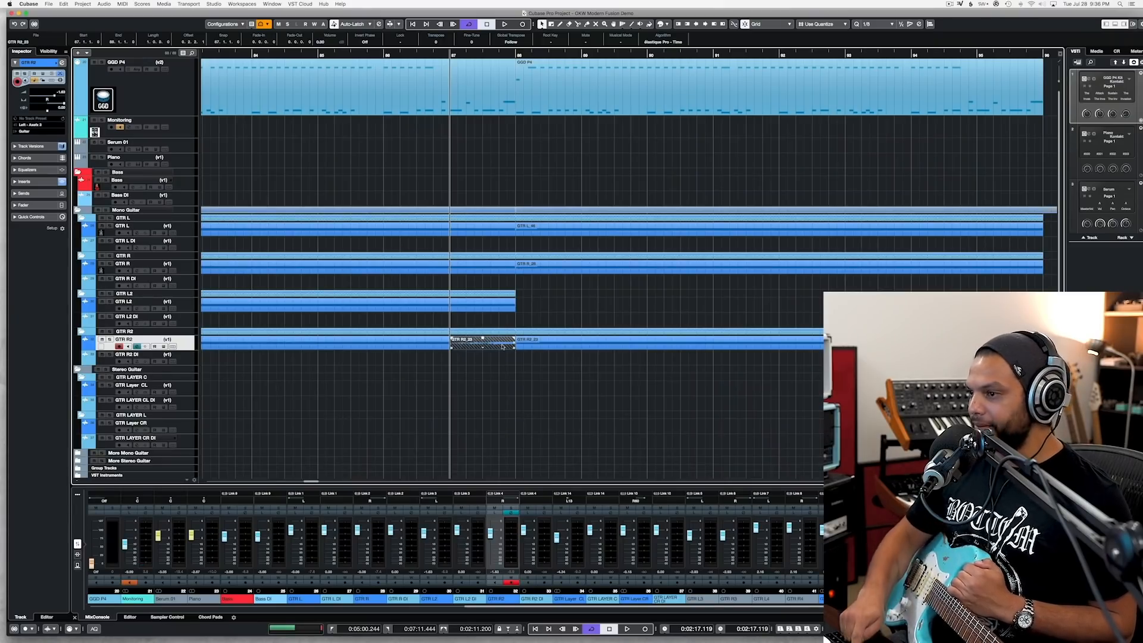
pyautogui.press('Delete')
# Step: Record a new GTR L2 part from bar 87 into bar 96 and remove its lead-in before bar 88
pyautogui.click(190, 309)
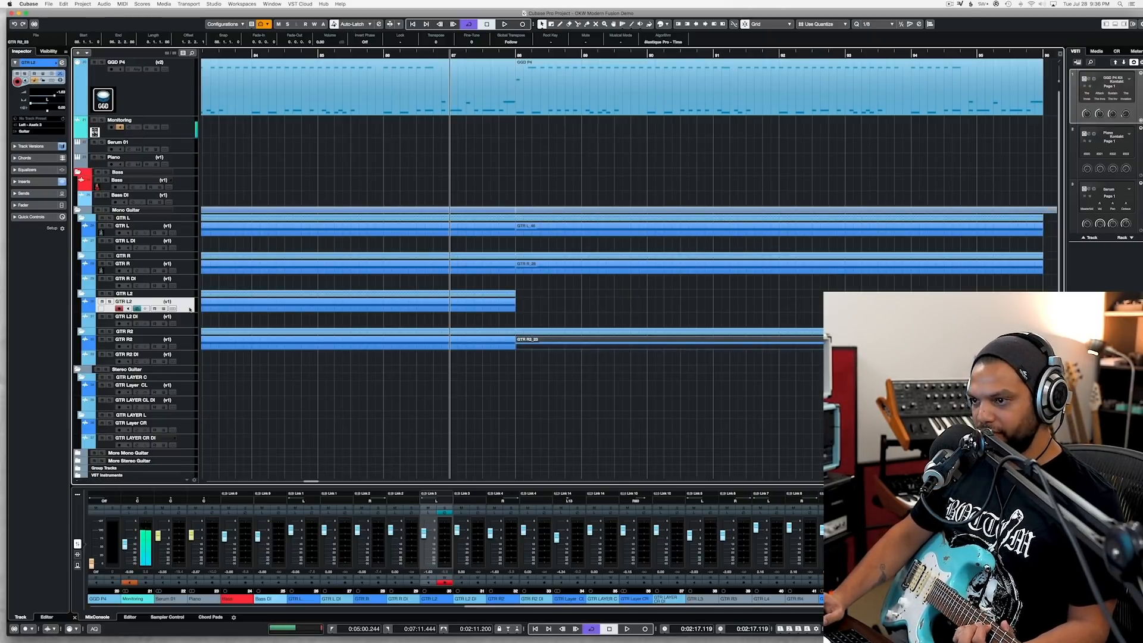
pyautogui.press('KP_Multiply')
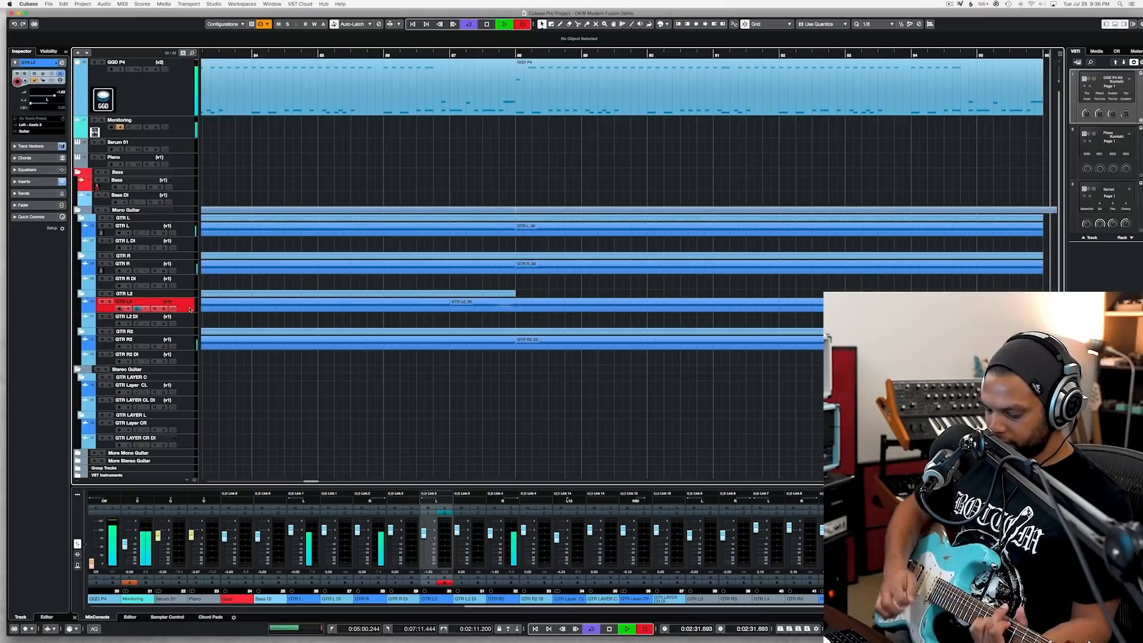
pyautogui.press('space')
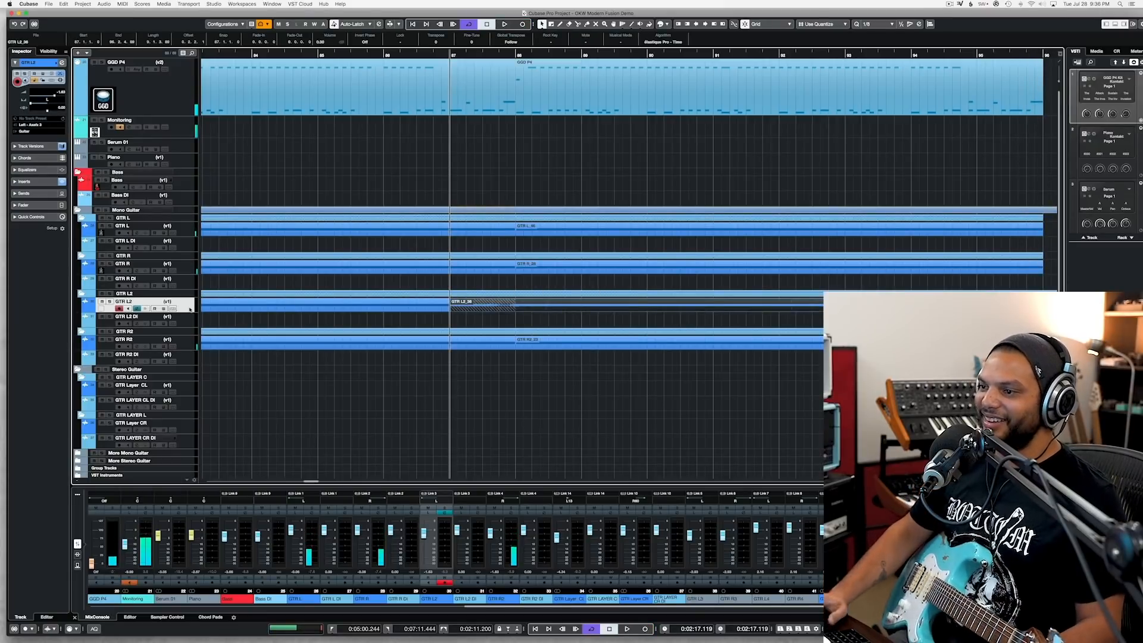
pyautogui.keyDown('alt'); pyautogui.click(516, 308); pyautogui.keyUp('alt')
pyautogui.click(500, 310)
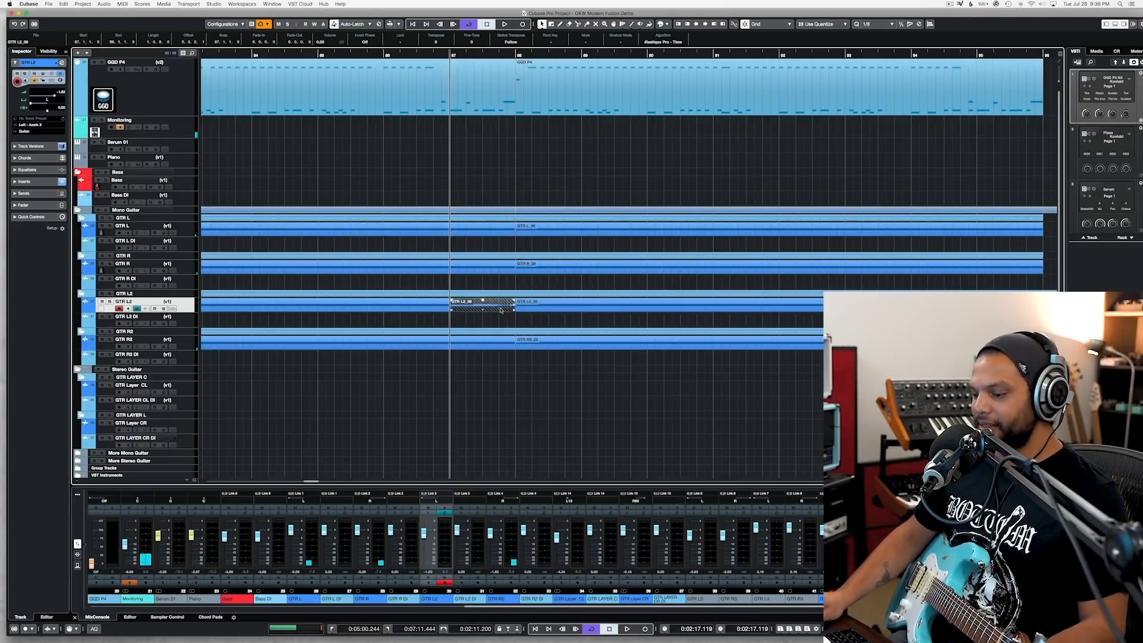
pyautogui.press('Delete')
# Step: During playback from bar 88, split GTR L2 and GTR R2 at bar 96, delete their tails, and save the project
pyautogui.click(514, 54)
pyautogui.press('space')
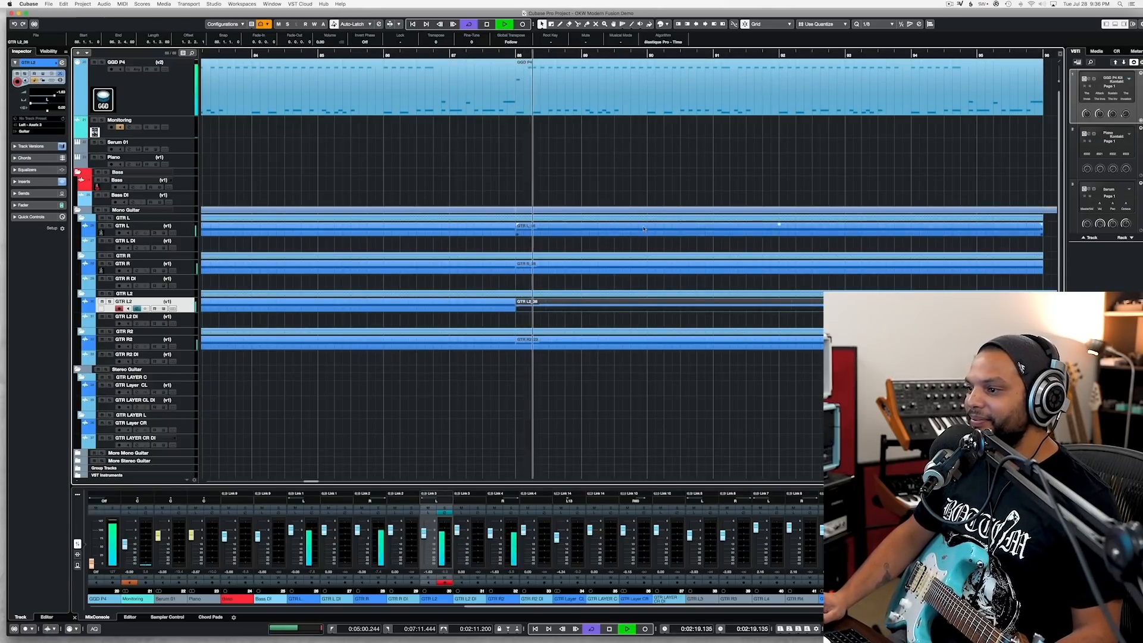
pyautogui.press('g')
pyautogui.press('g')
pyautogui.press('g')
pyautogui.press('h')
pyautogui.press('h')
pyautogui.press('h')
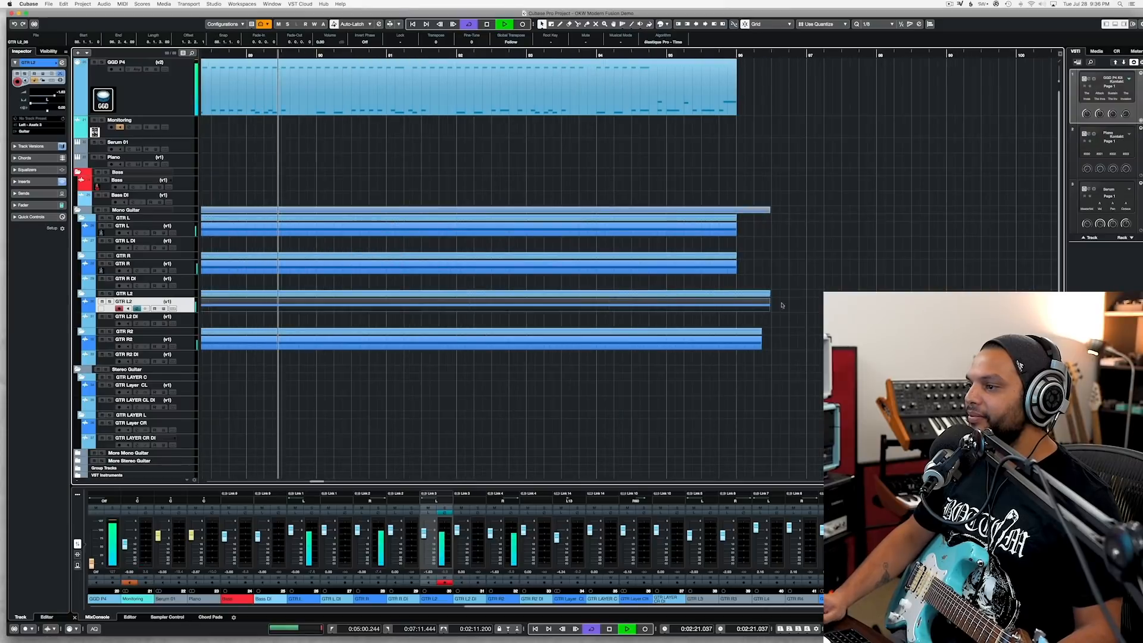
pyautogui.moveTo(771, 331); pyautogui.dragTo(744, 296)
pyautogui.keyDown('alt'); pyautogui.click(736, 307); pyautogui.keyUp('alt')
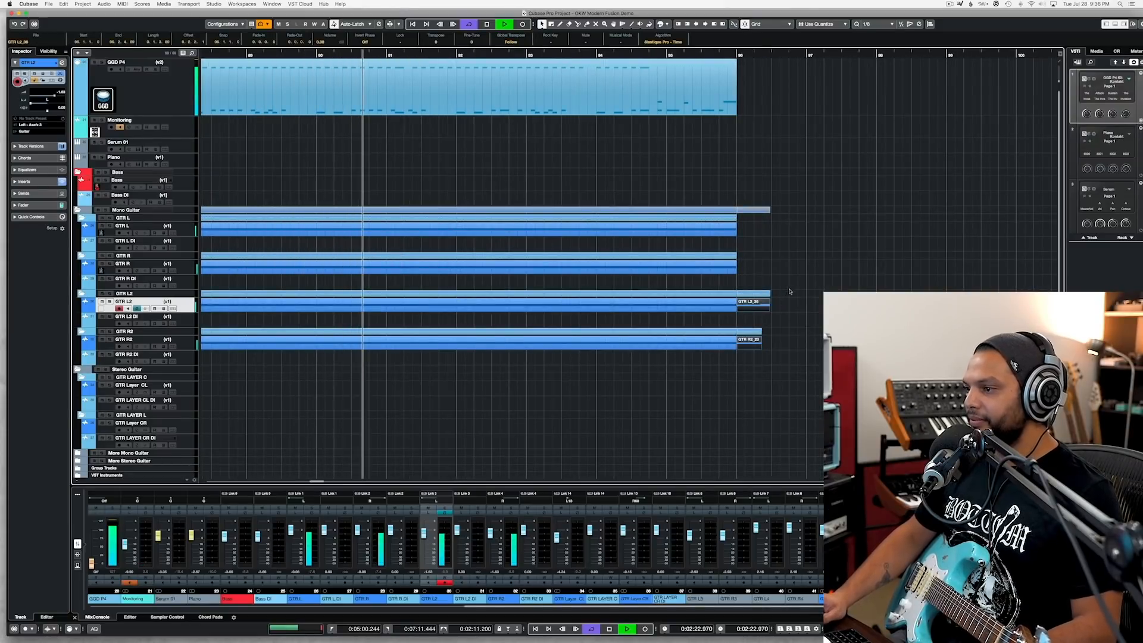
pyautogui.press('Delete')
pyautogui.press('super+s')
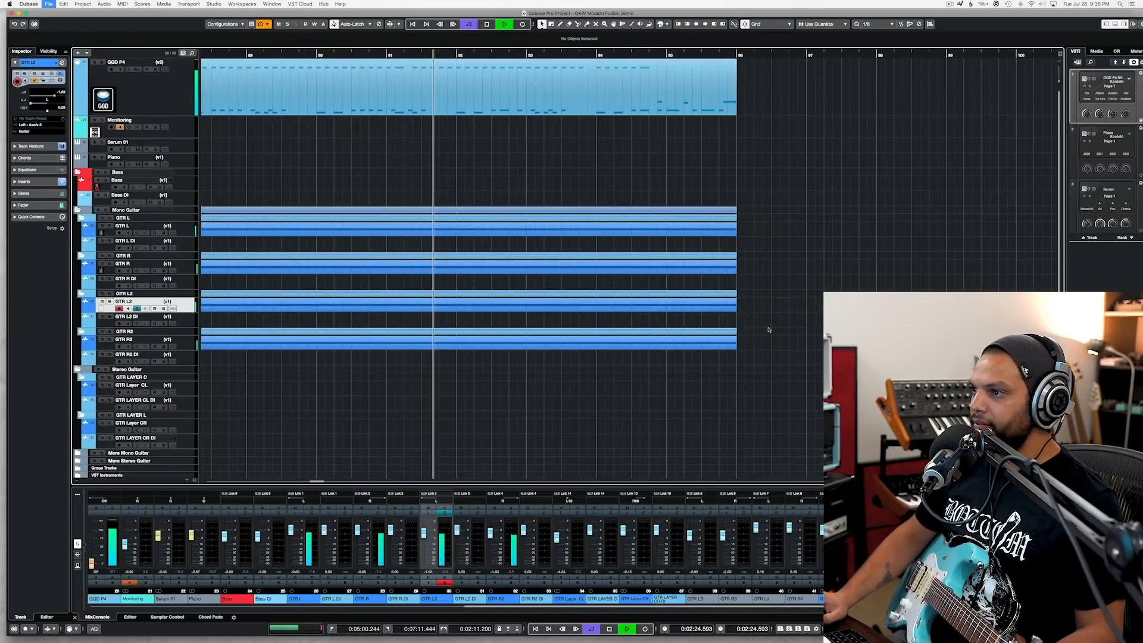
# Step: Listen to the repeated section up to bar 96, stop playback, and examine the gap in the arrangement at bar 79
pyautogui.press('g')
pyautogui.press('g')
pyautogui.press('g')
pyautogui.hscroll(5, 768, 330)
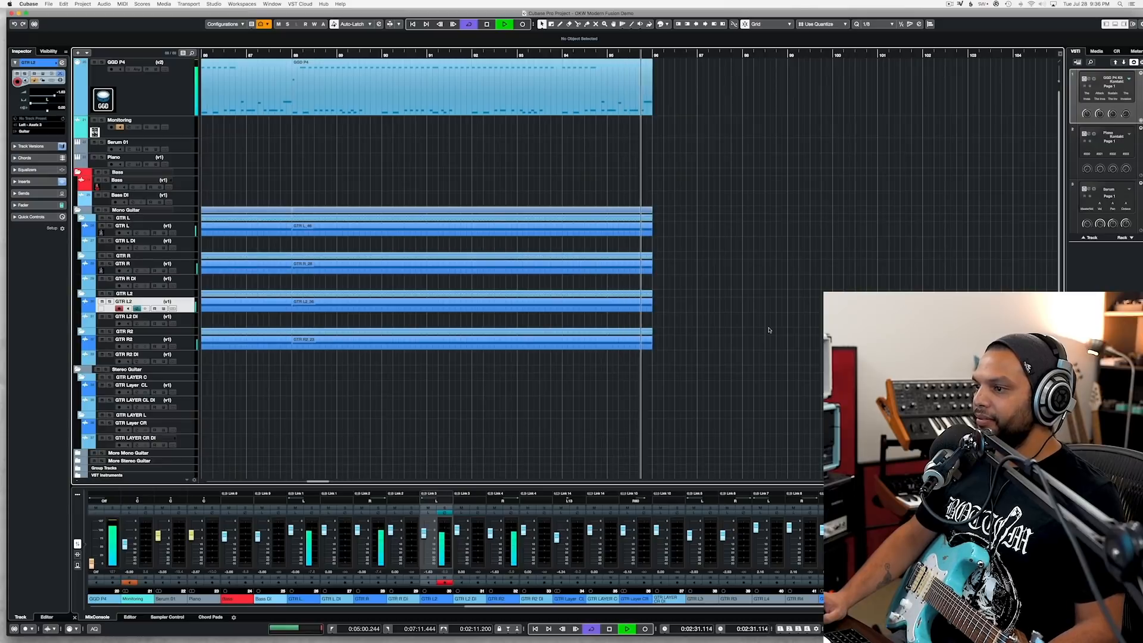
pyautogui.press('space')
pyautogui.hscroll(-7, 768, 330)
pyautogui.press('g')
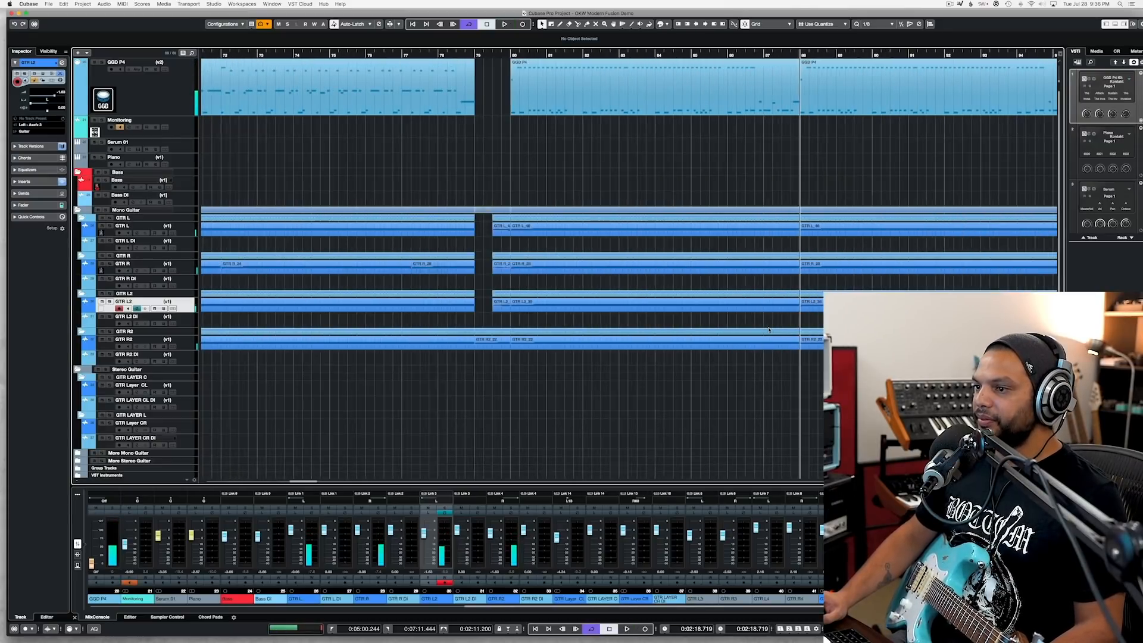
pyautogui.scroll(4, 477, 293)
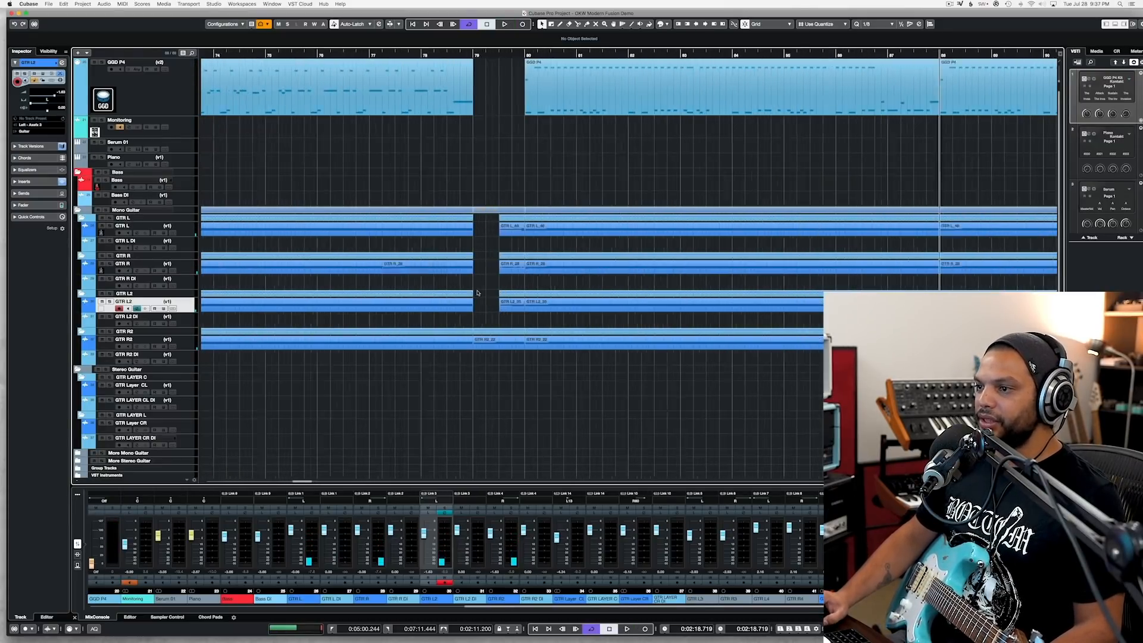
# Step: Record a GTR L take from just after bar 78, across the gap at bar 79 and past bar 80
pyautogui.hscroll(-3, 476, 293)
pyautogui.hscroll(2, 554, 108)
pyautogui.scroll(-1, 554, 108)
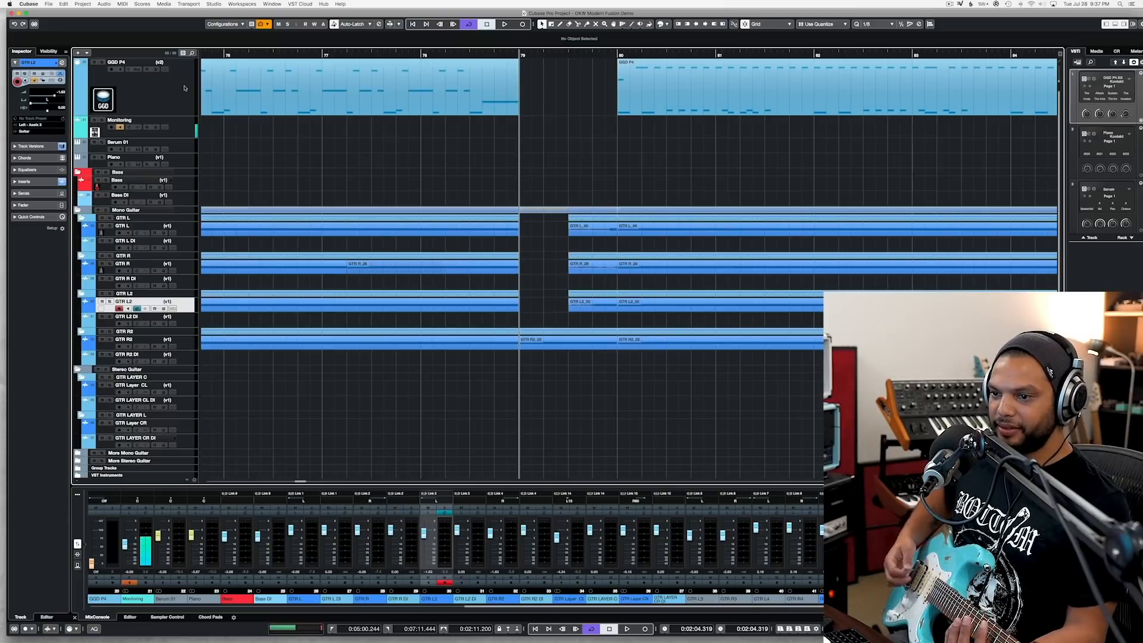
pyautogui.click(183, 235)
pyautogui.click(437, 55)
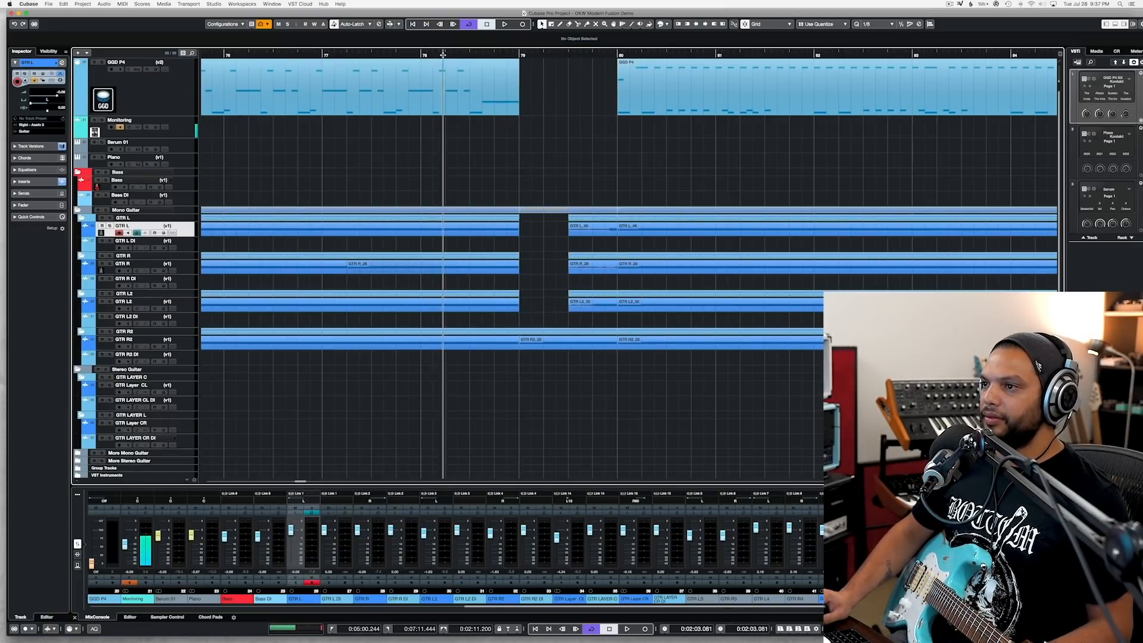
pyautogui.click(442, 55)
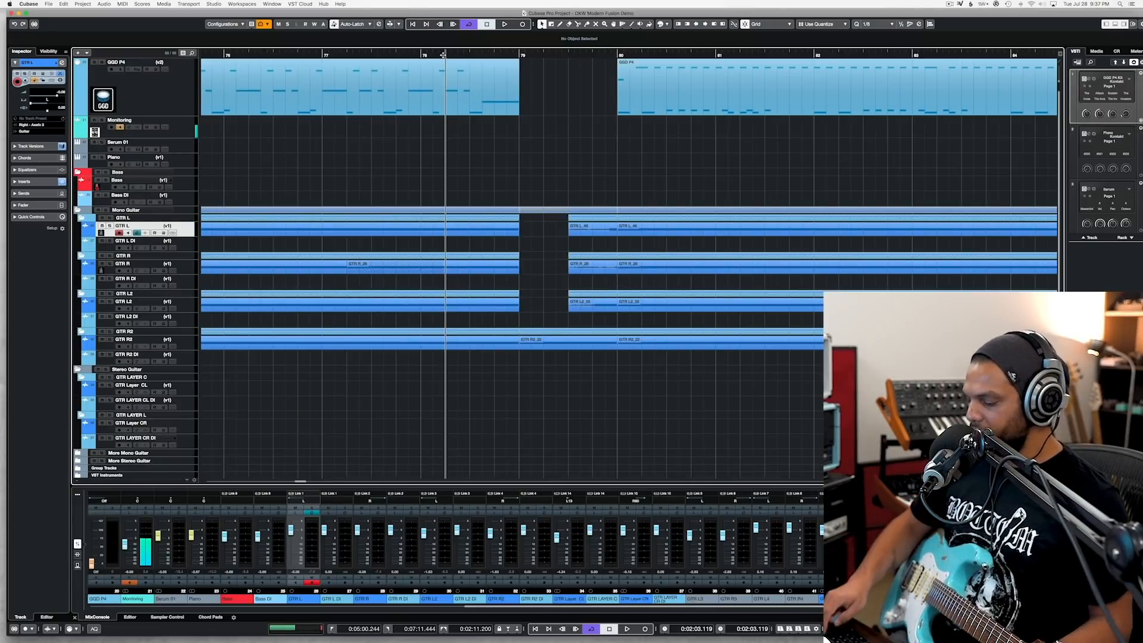
pyautogui.press('KP_Multiply')
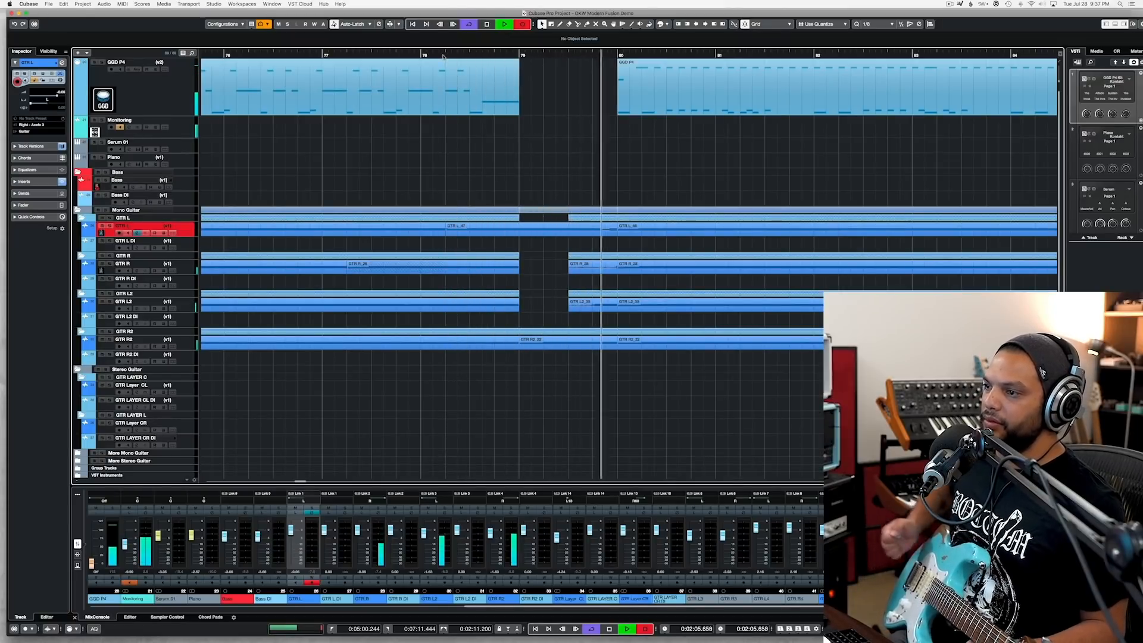
pyautogui.press('space')
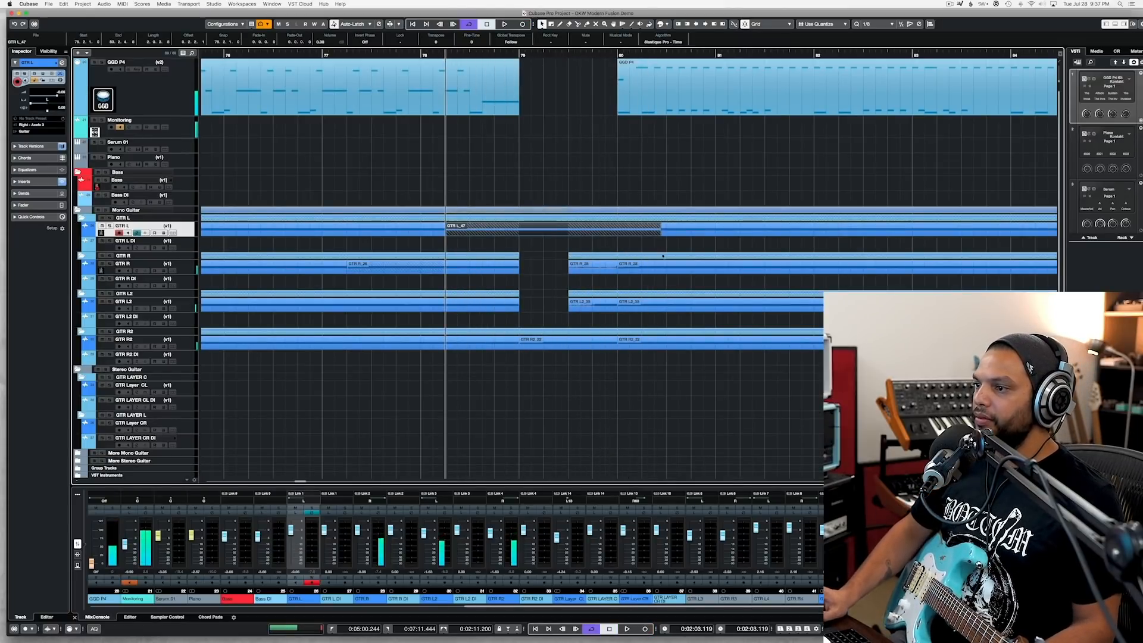
# Step: Trim the new guitar take to bars 79–80, move it onto the GTR R track, and play back the transition
pyautogui.moveTo(659, 233); pyautogui.dragTo(615, 233)
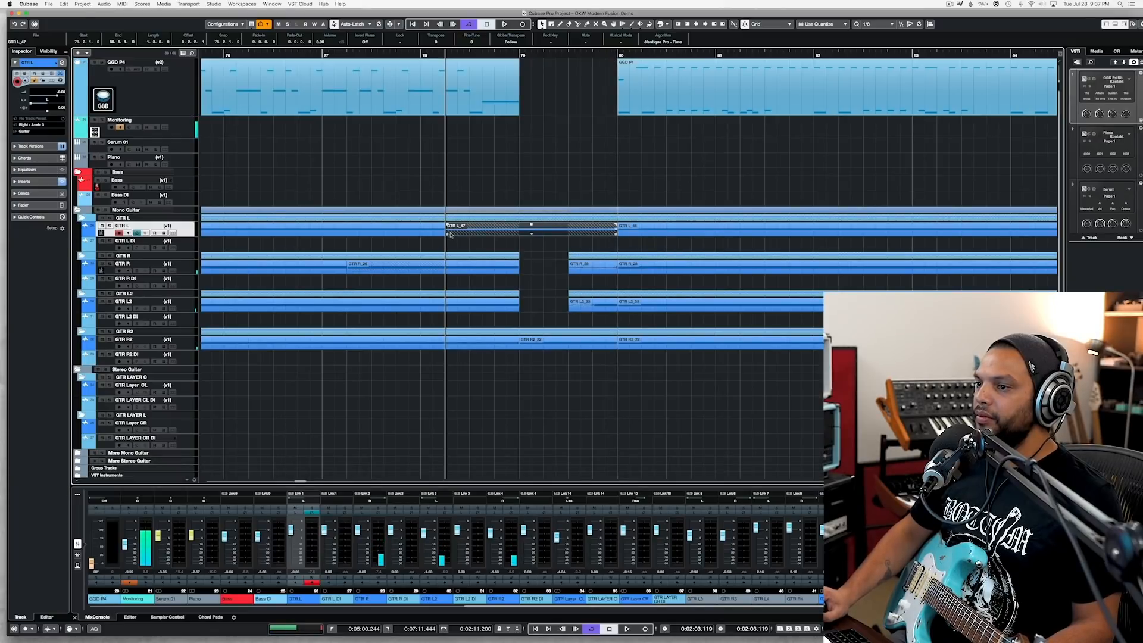
pyautogui.moveTo(447, 234); pyautogui.dragTo(536, 265)
pyautogui.press('space')
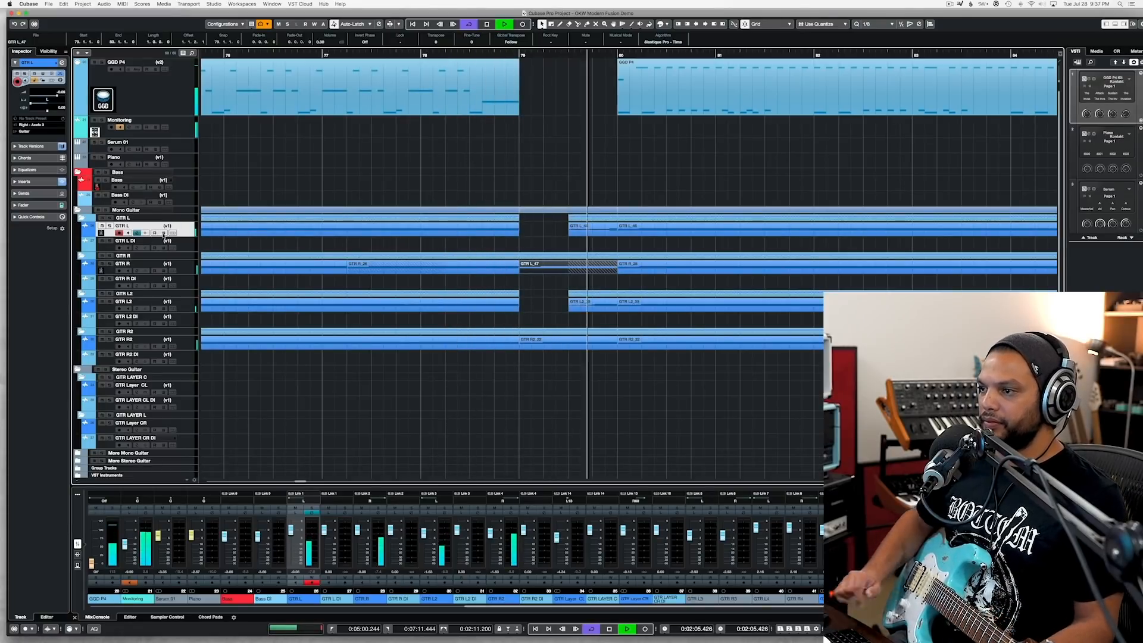
pyautogui.press('space')
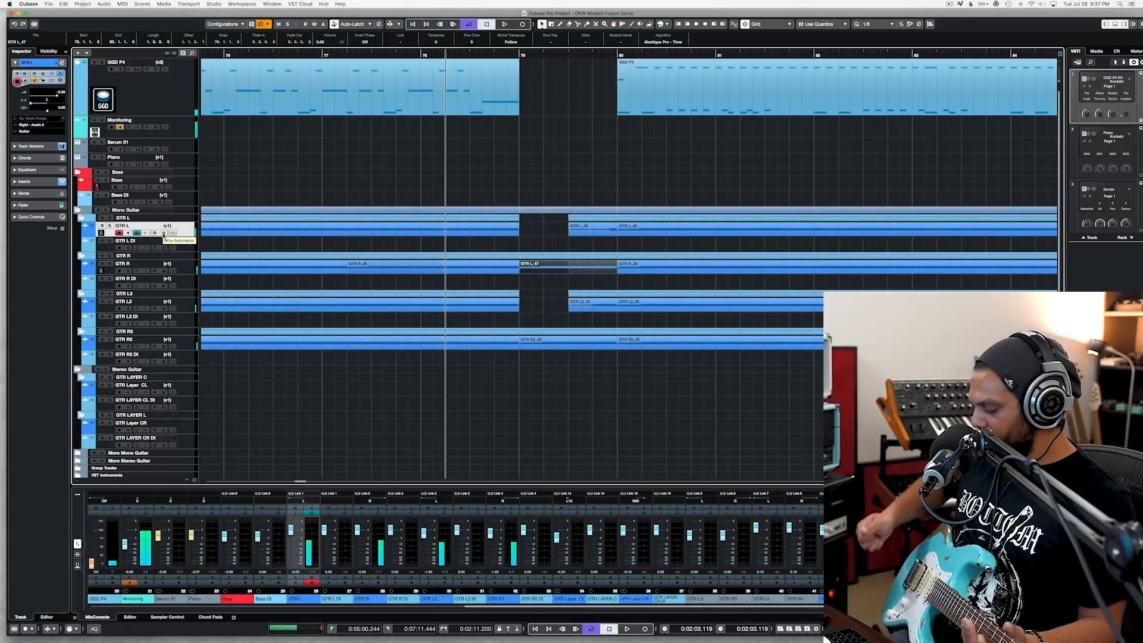
# Step: Record another GTR L take from just after bar 78 and trim it to fill the gap between bars 79 and 80
pyautogui.press('KP_Multiply')
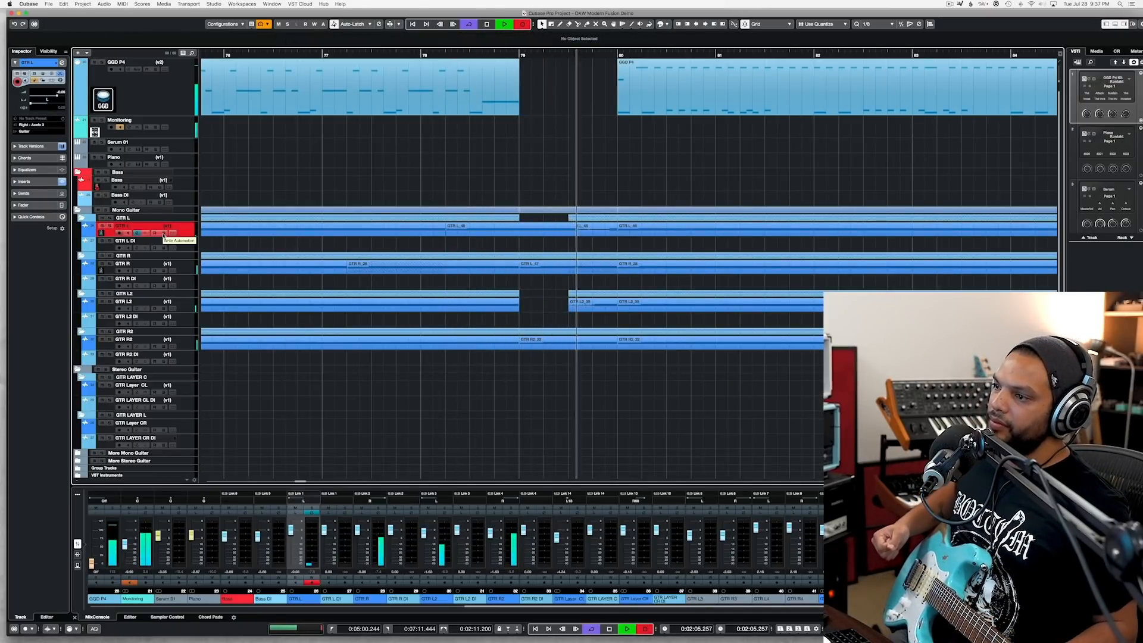
pyautogui.press('space')
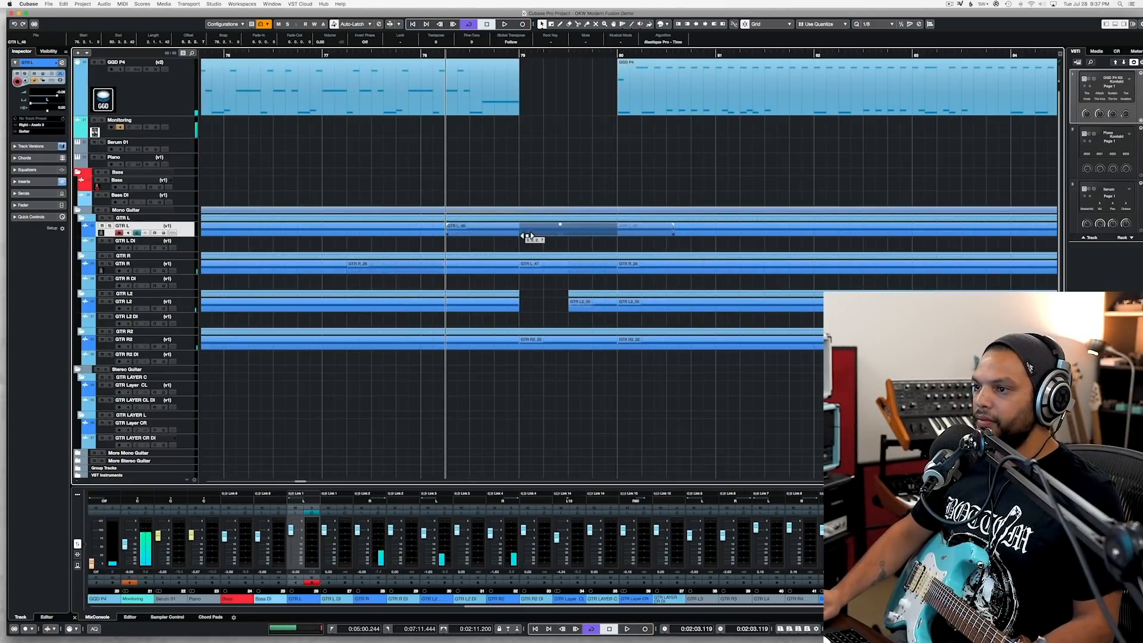
pyautogui.moveTo(447, 233); pyautogui.dragTo(520, 233)
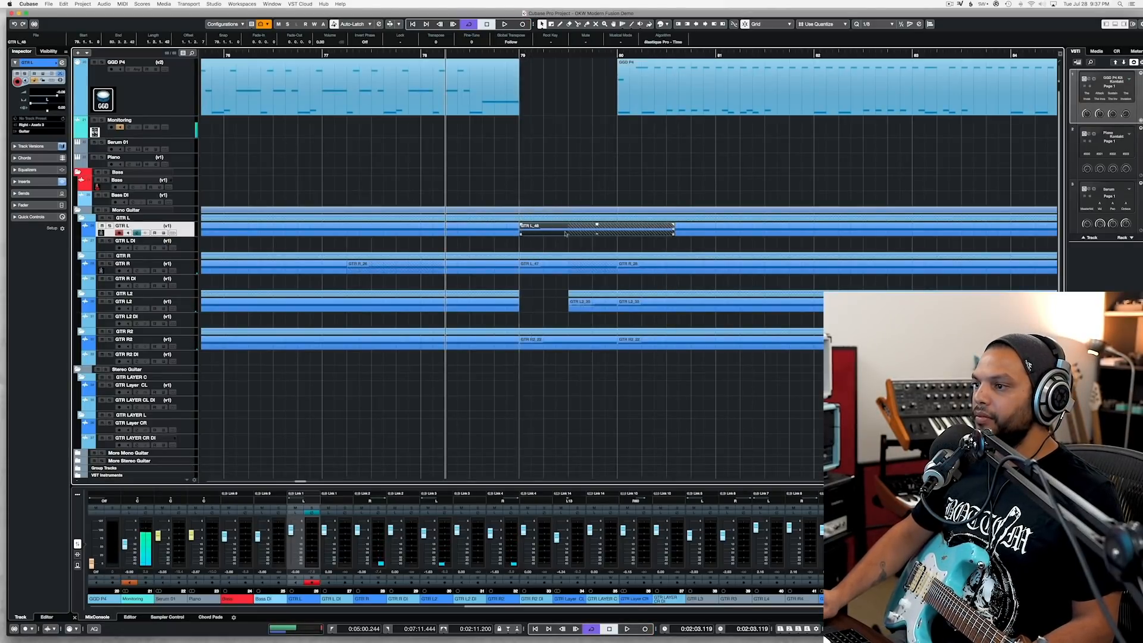
pyautogui.moveTo(672, 233); pyautogui.dragTo(617, 238)
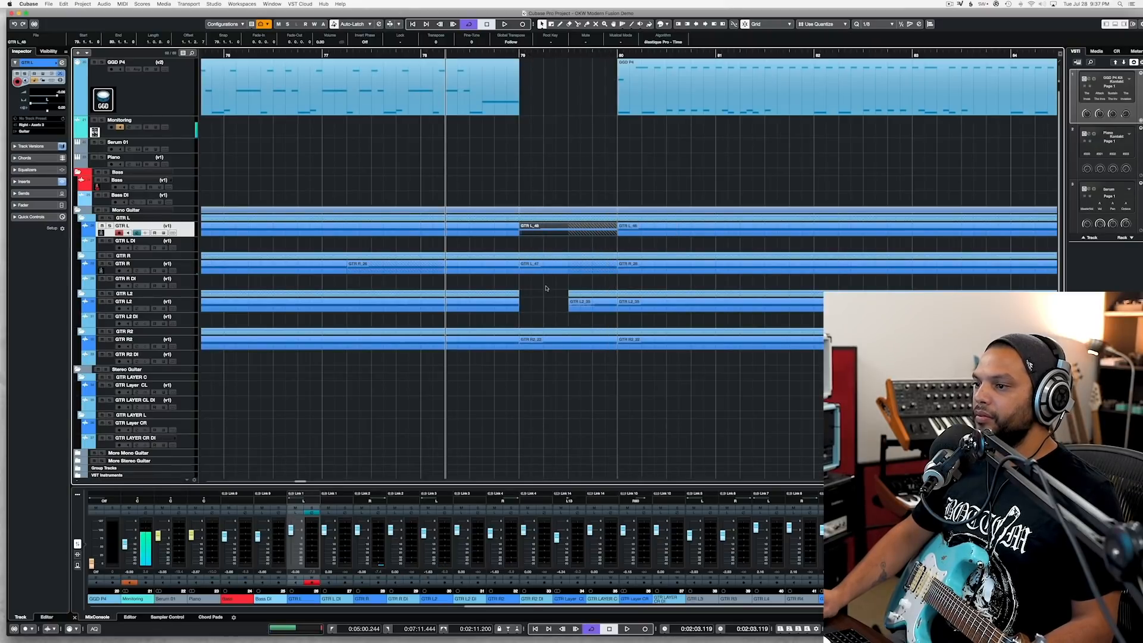
# Step: Record a GTR L2 take from just after bar 78 and trim it to fit between bars 79 and 80
pyautogui.click(193, 310)
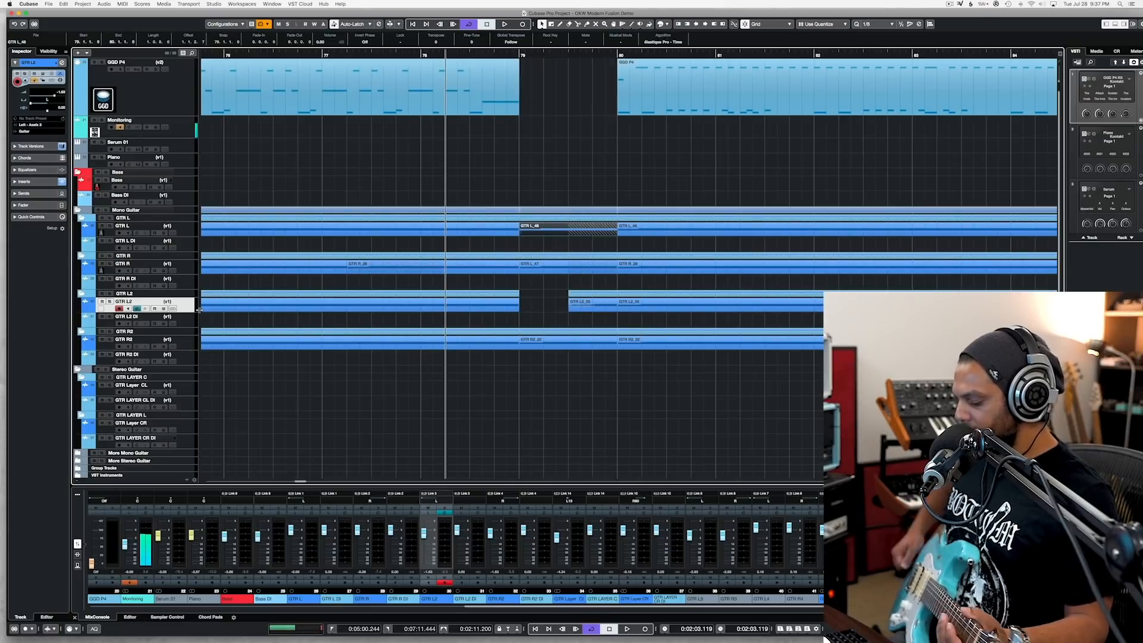
pyautogui.press('KP_Multiply')
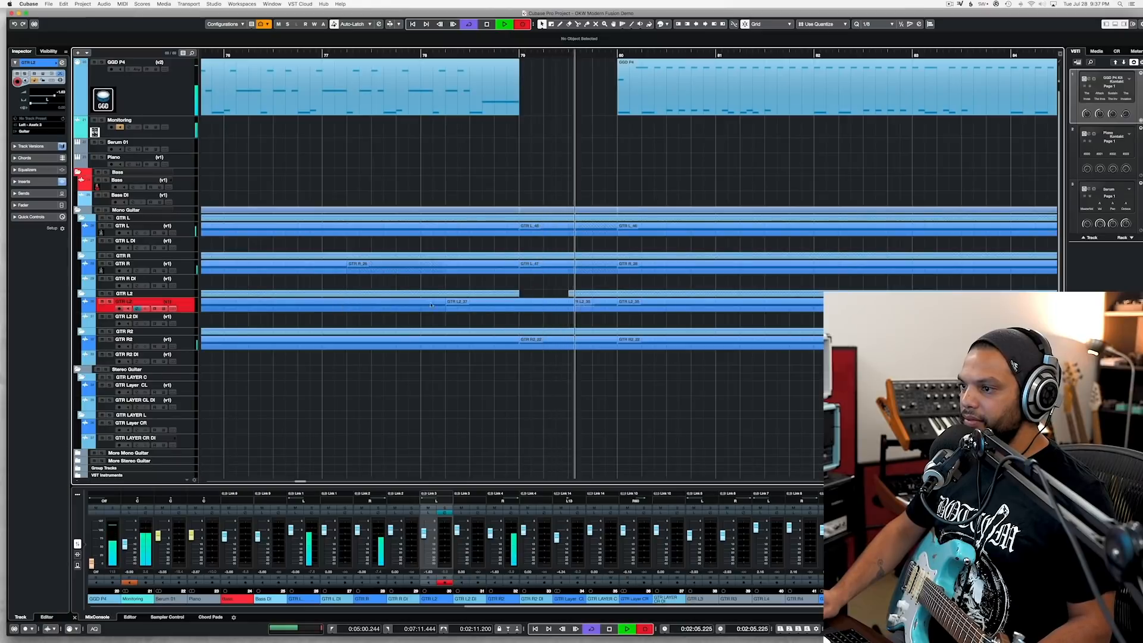
pyautogui.press('space')
pyautogui.moveTo(611, 310); pyautogui.dragTo(601, 310)
pyautogui.moveTo(447, 310); pyautogui.dragTo(519, 310)
# Step: Select the bar 79 clip on GTR R and listen to the layered guitars through the filled gap
pyautogui.click(535, 267)
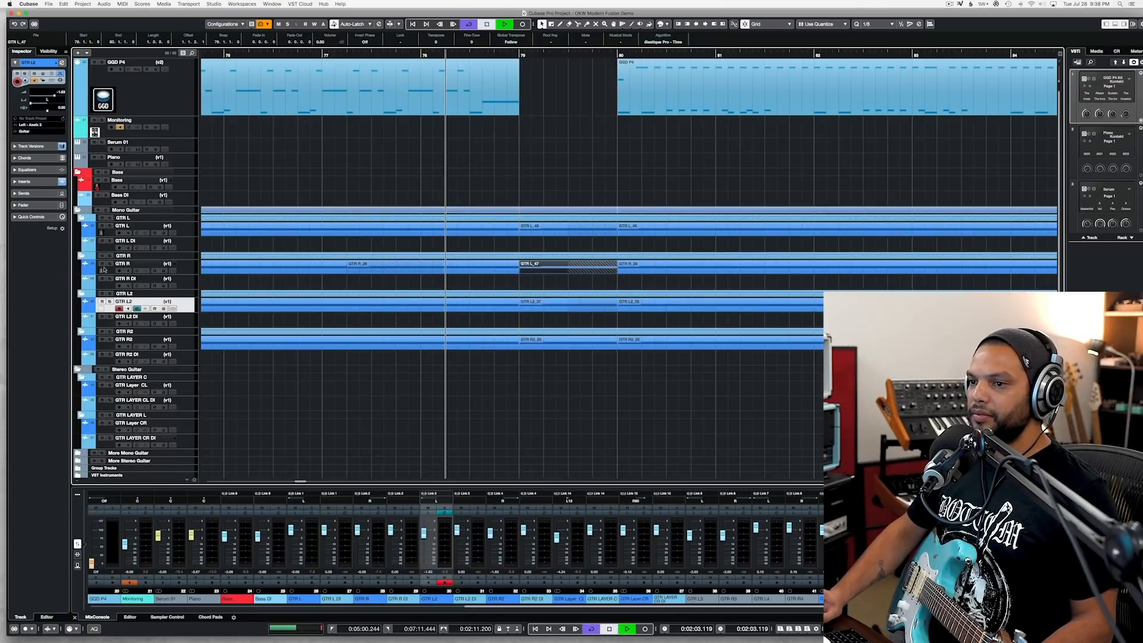
pyautogui.press('space')
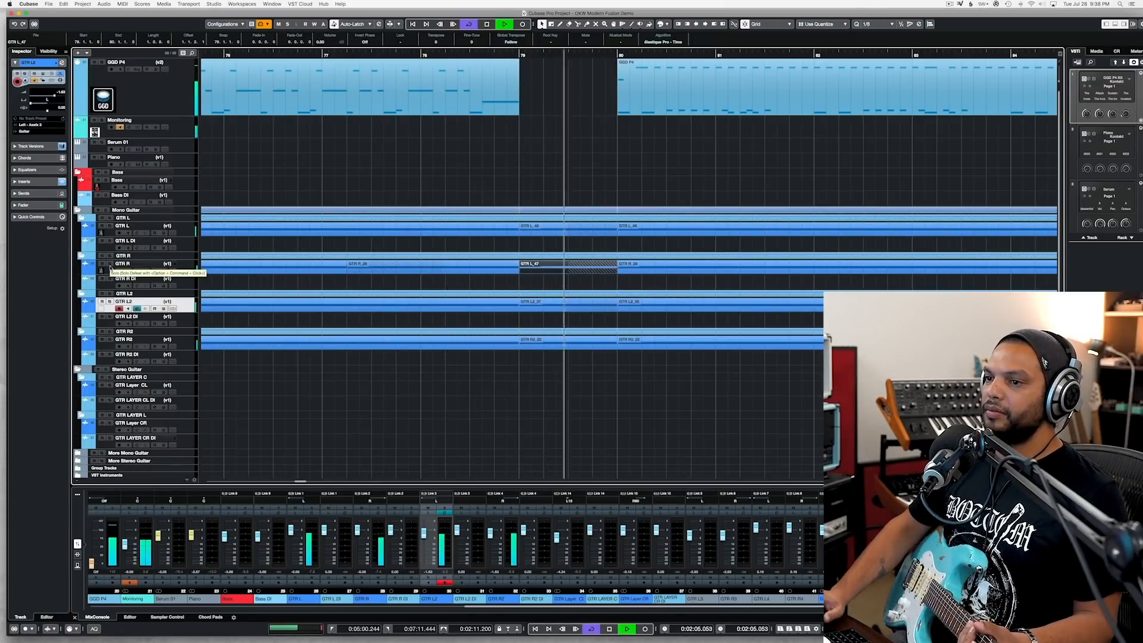
pyautogui.press('space')
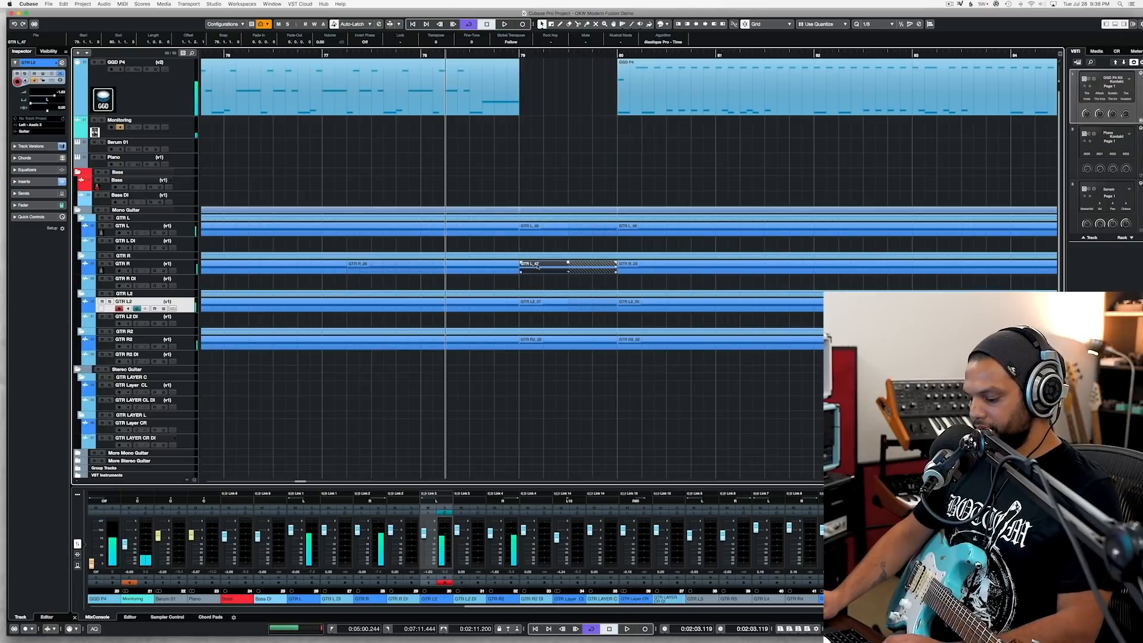
# Step: Open the GGD P4 drum instrument and choose Song 14 Groove 09 from the Modern Fusion MIDI pack in the groove player
pyautogui.click(166, 107)
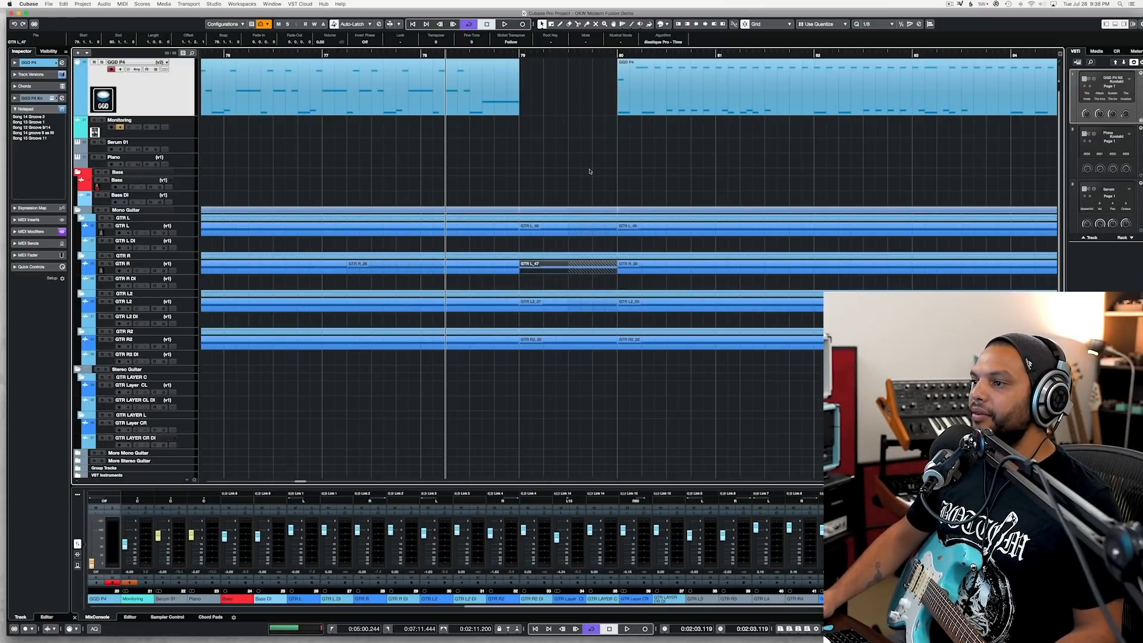
pyautogui.press('e')
pyautogui.click(701, 249)
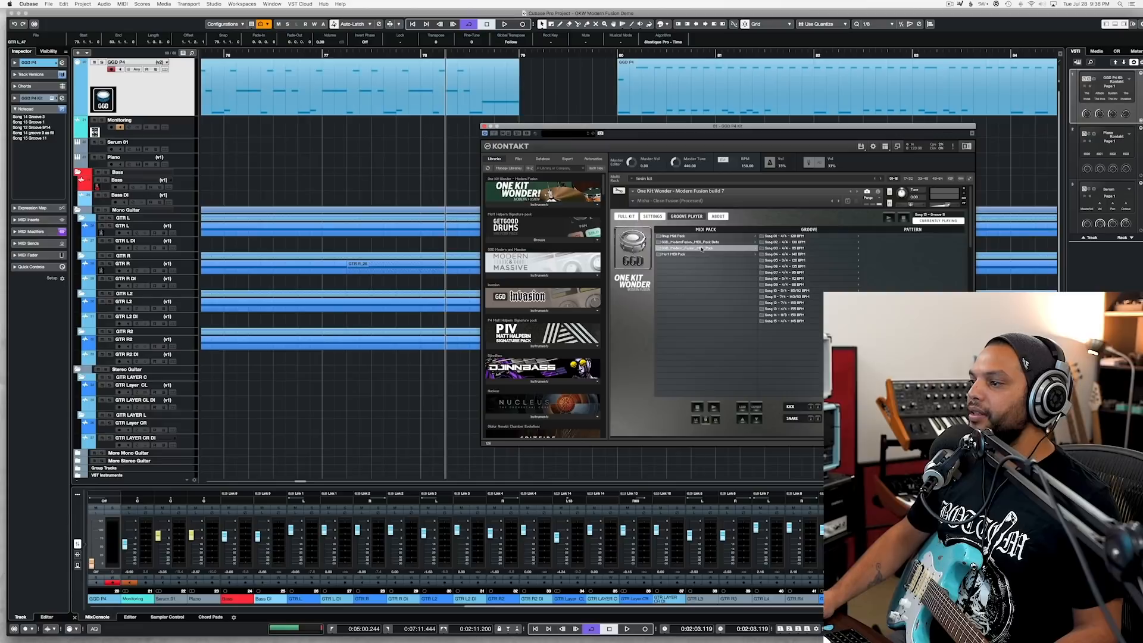
pyautogui.click(787, 315)
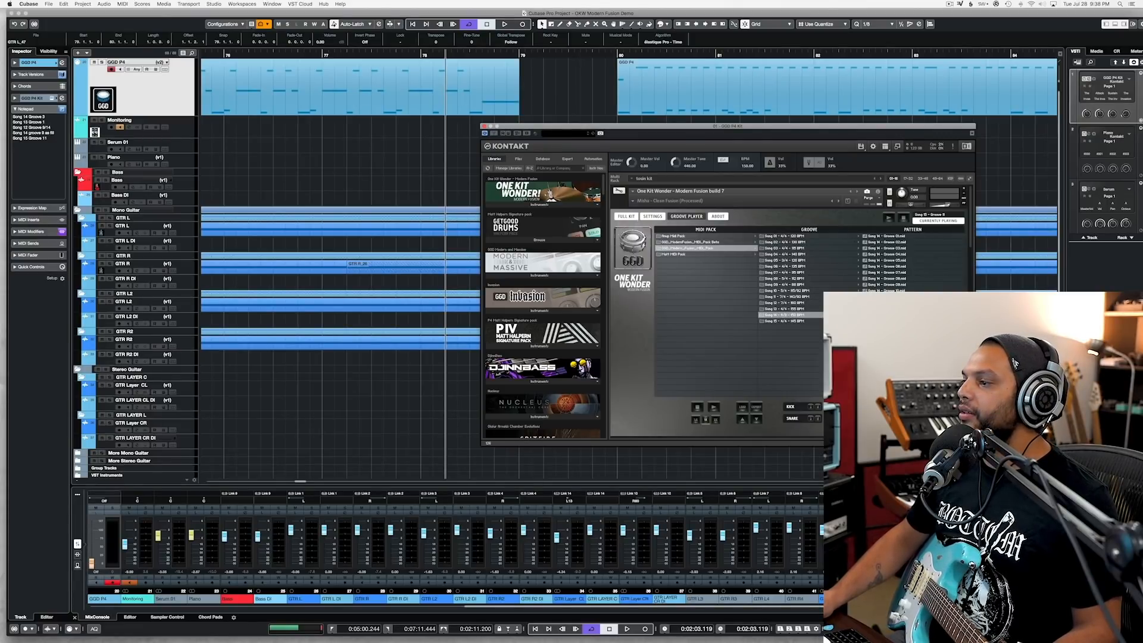
pyautogui.click(901, 285)
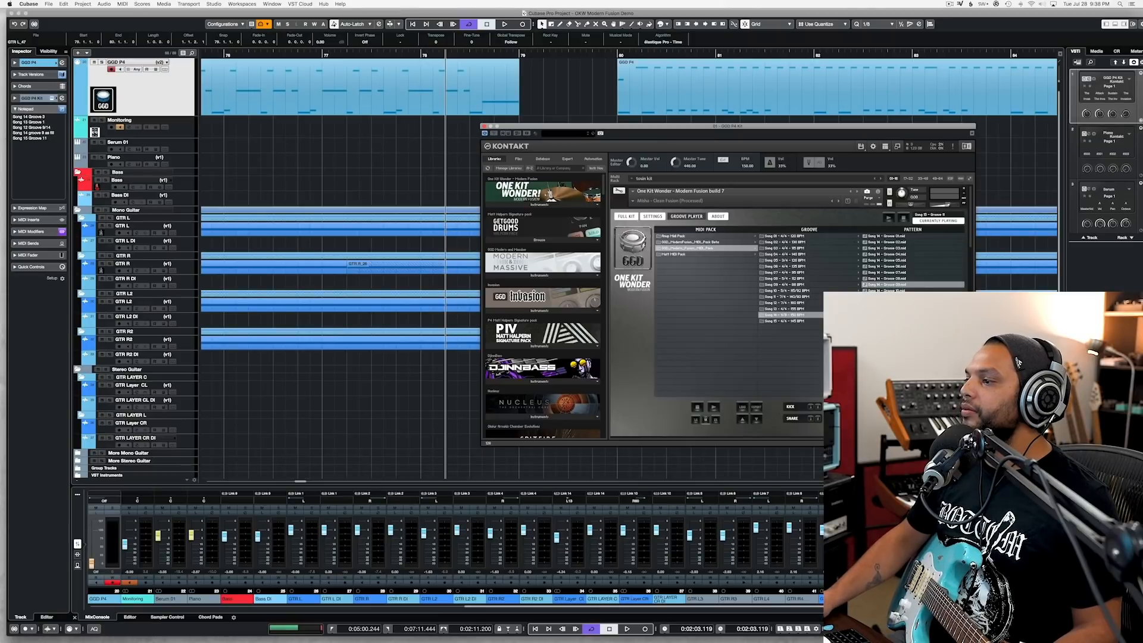
pyautogui.doubleClick(910, 286)
pyautogui.click(902, 219)
# Step: Place the Song 14 Groove 09 pattern on the GGD P4 track at bar 101
pyautogui.scroll(-4, 1033, 181)
pyautogui.hscroll(10, 1033, 181)
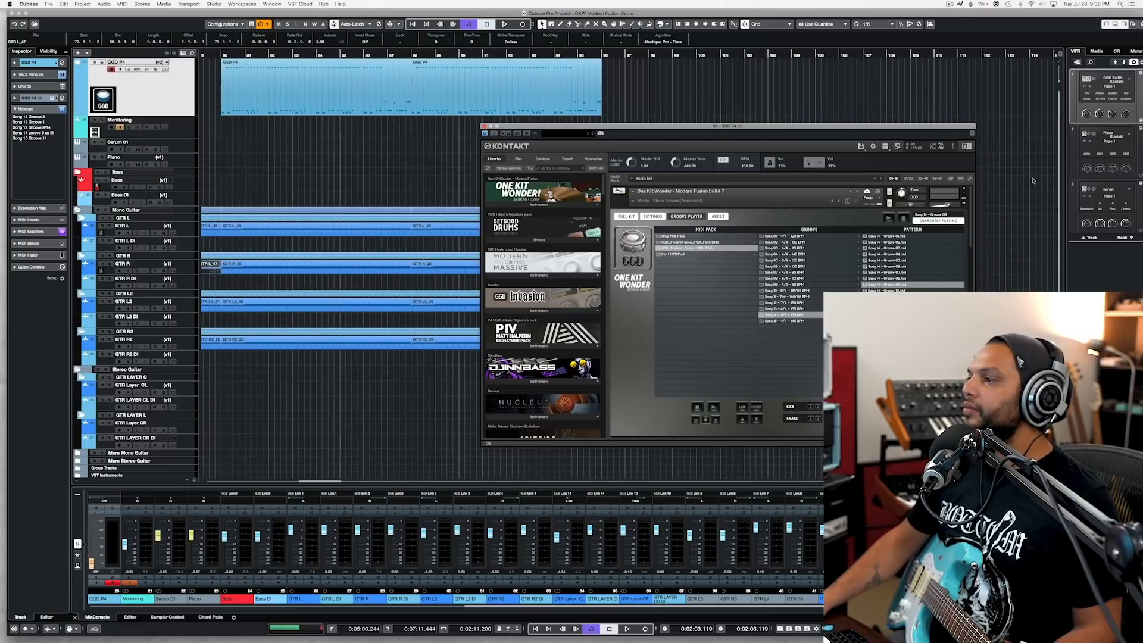
pyautogui.moveTo(924, 219); pyautogui.dragTo(810, 83)
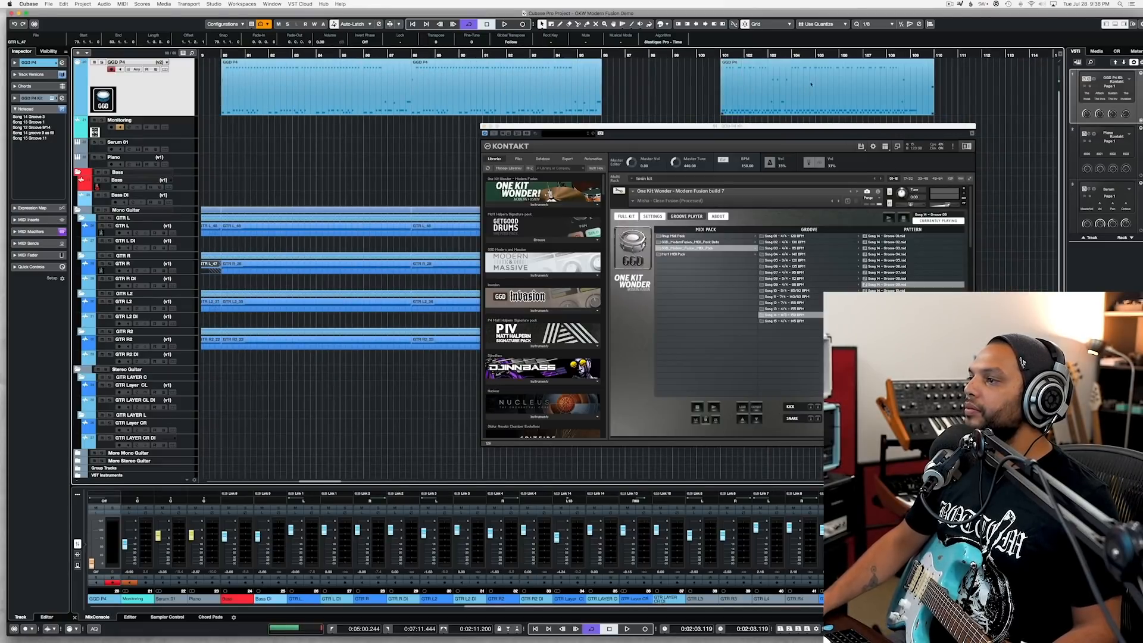
# Step: Audition the placed groove from around bar 102 to locate where its drum fill starts
pyautogui.click(778, 54)
pyautogui.press('space')
pyautogui.scroll(5, 774, 80)
pyautogui.scroll(3, 774, 80)
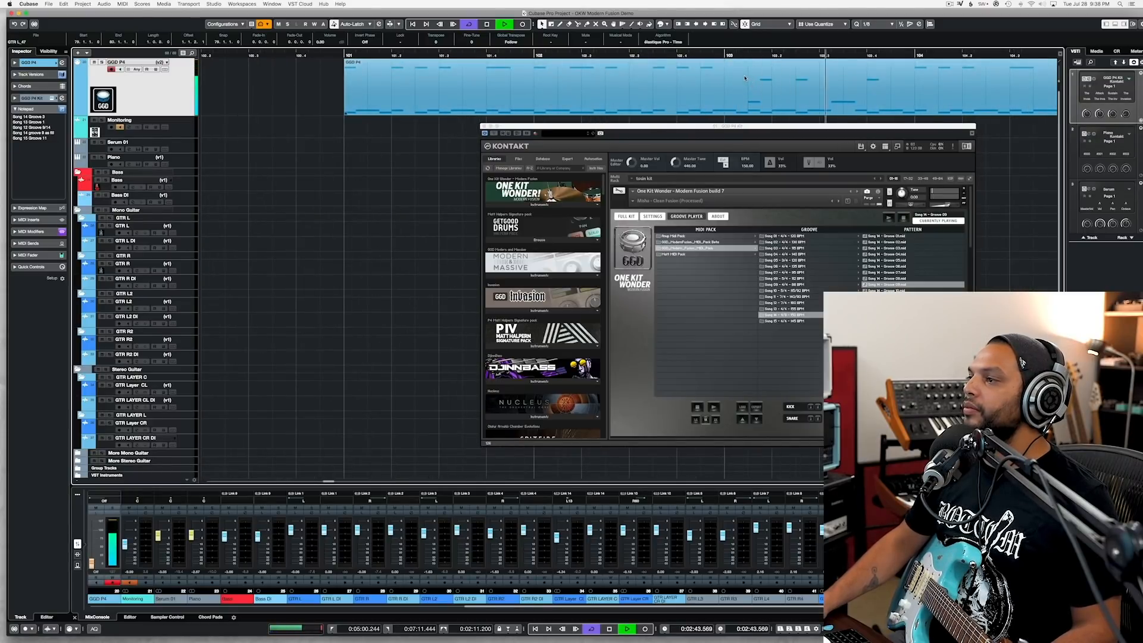
pyautogui.press('space')
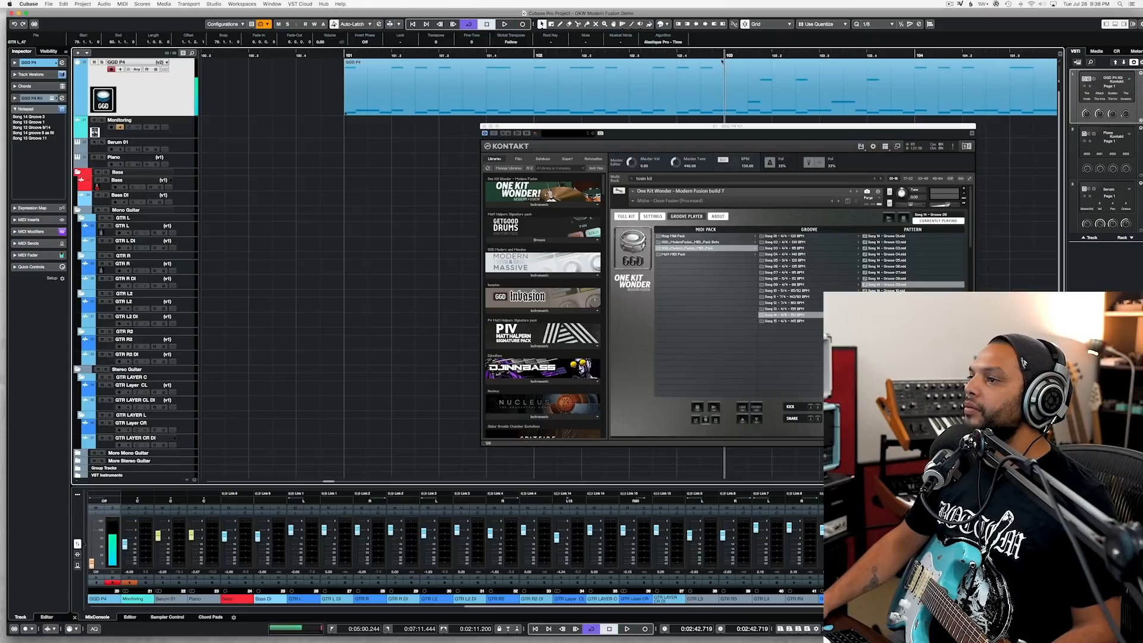
pyautogui.click(704, 55)
pyautogui.press('space')
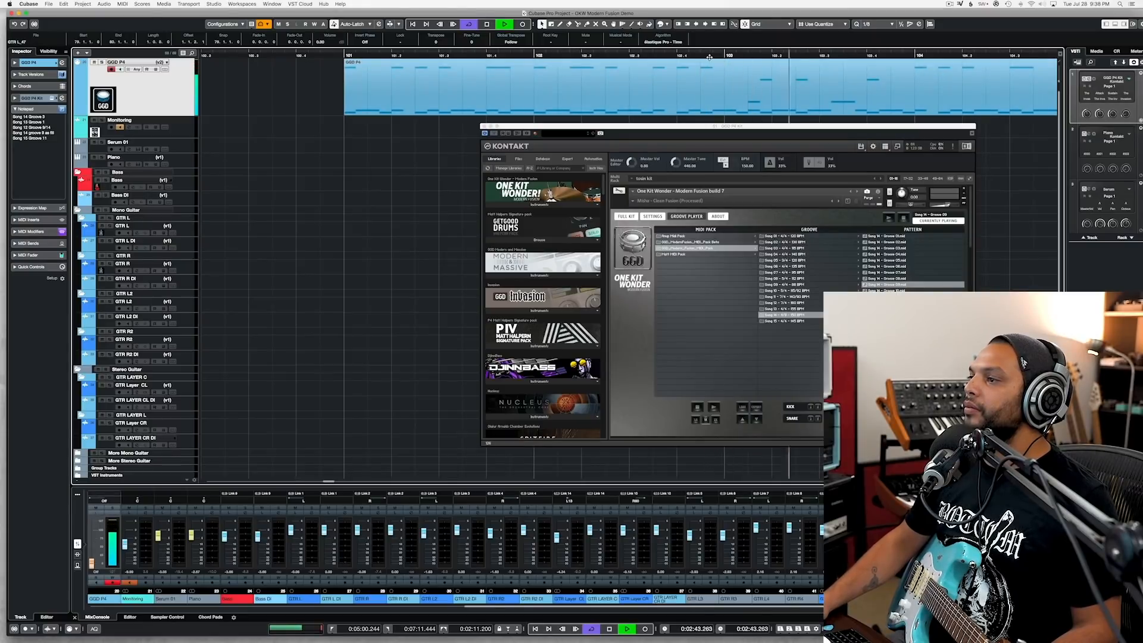
pyautogui.press('space')
pyautogui.press('space')
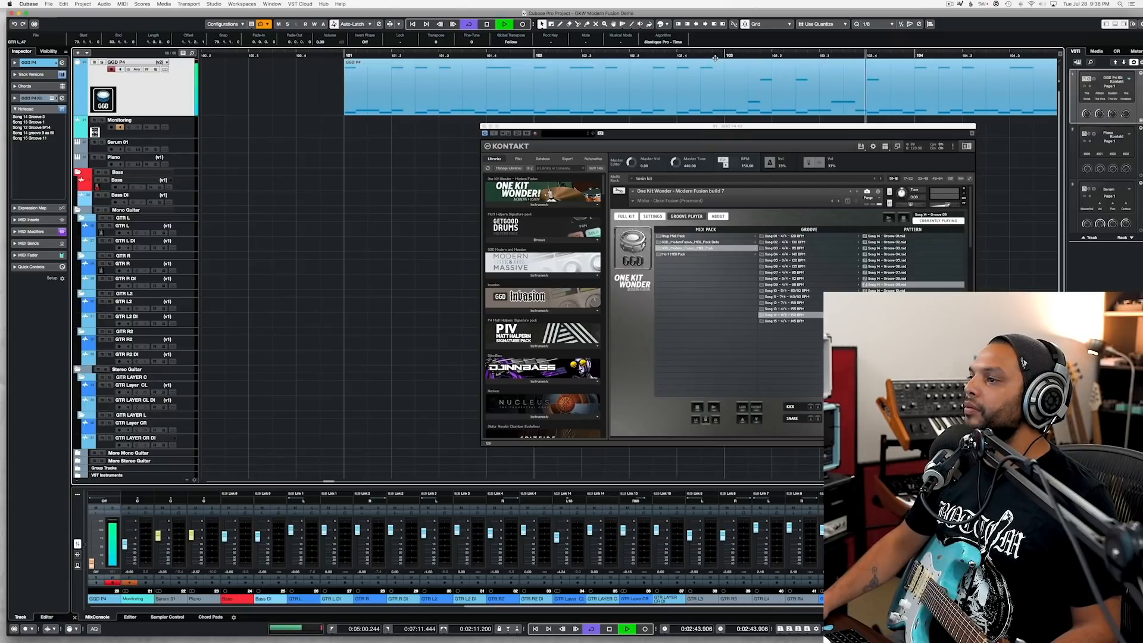
pyautogui.press('space')
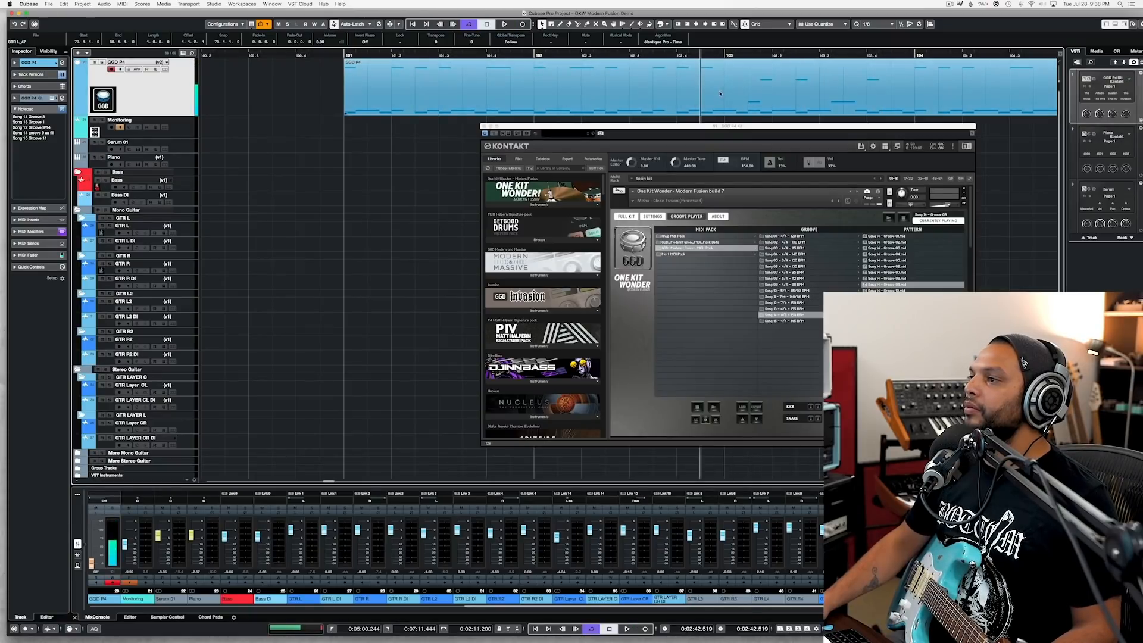
# Step: Set the quantize grid to 1/16 and split the bar 101 groove just before bar 103 and in bar 104, isolating the fill
pyautogui.click(875, 27)
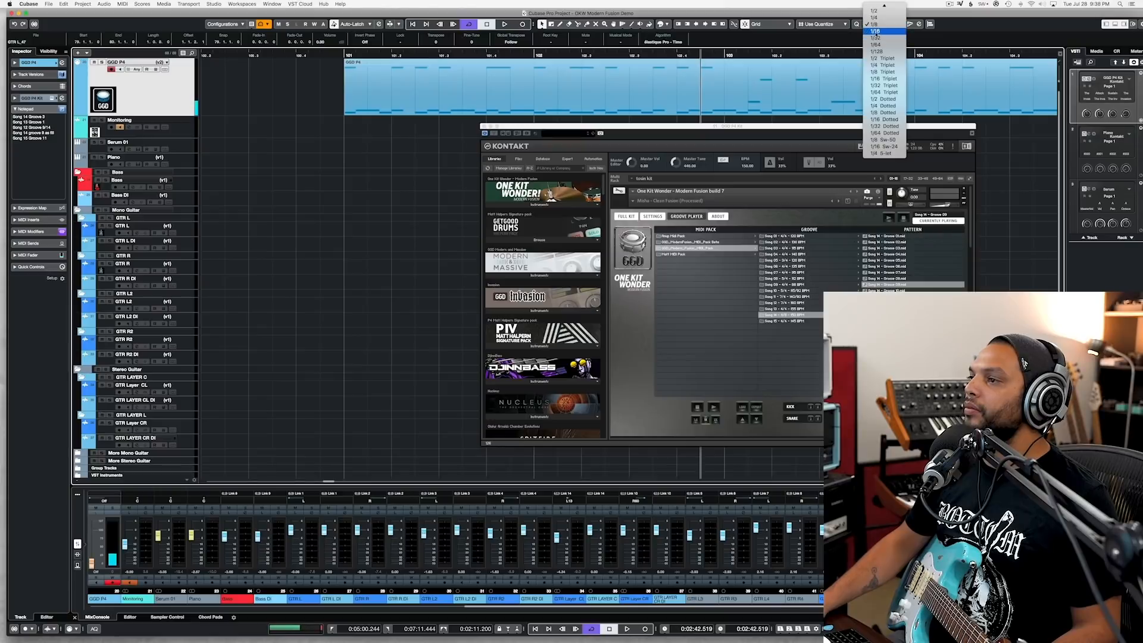
pyautogui.click(874, 31)
pyautogui.click(713, 110)
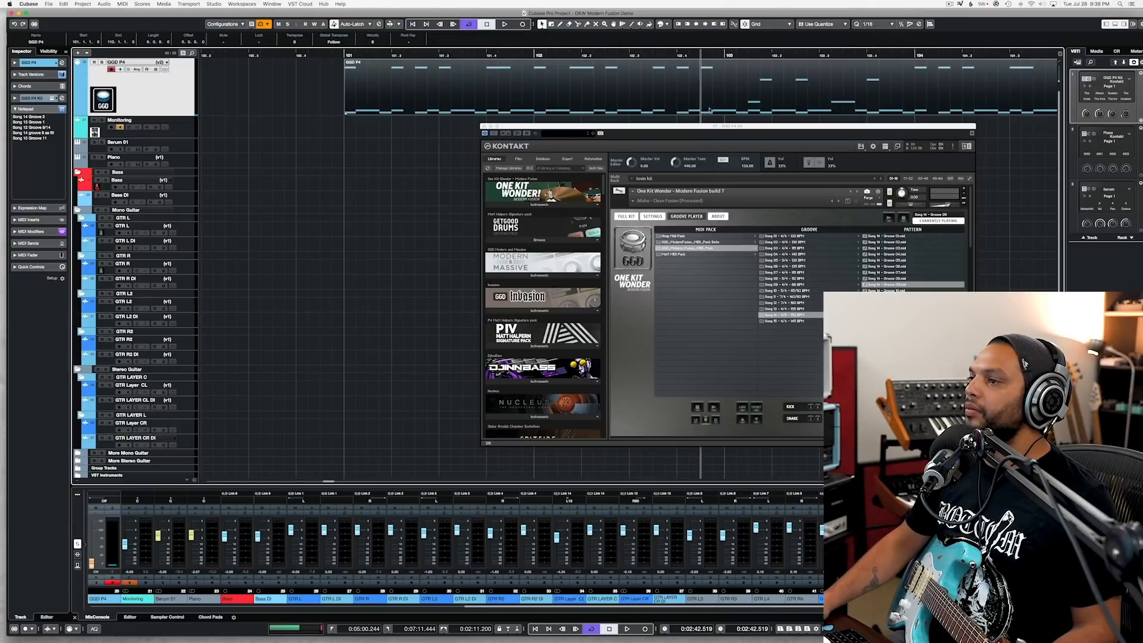
pyautogui.keyDown('alt'); pyautogui.click(701, 109); pyautogui.keyUp('alt')
pyautogui.keyDown('alt'); pyautogui.click(975, 104); pyautogui.keyUp('alt')
pyautogui.click(900, 102)
# Step: Close the drum instrument window and set the playback position to the empty drum gap at bar 79
pyautogui.hscroll(-5, 887, 101)
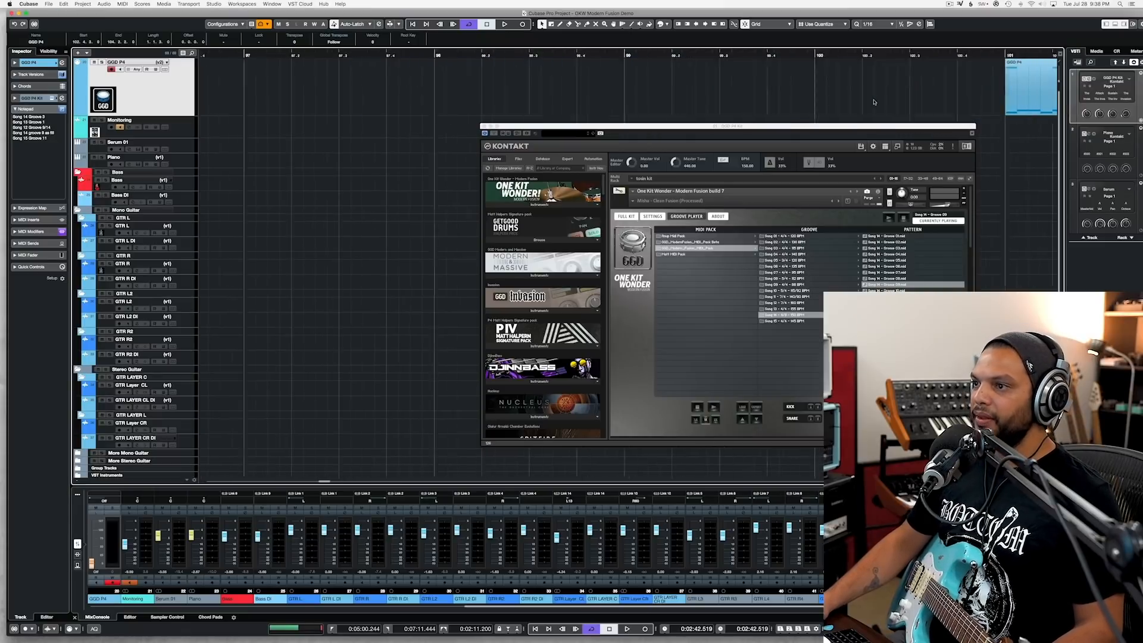
pyautogui.scroll(-5, 874, 101)
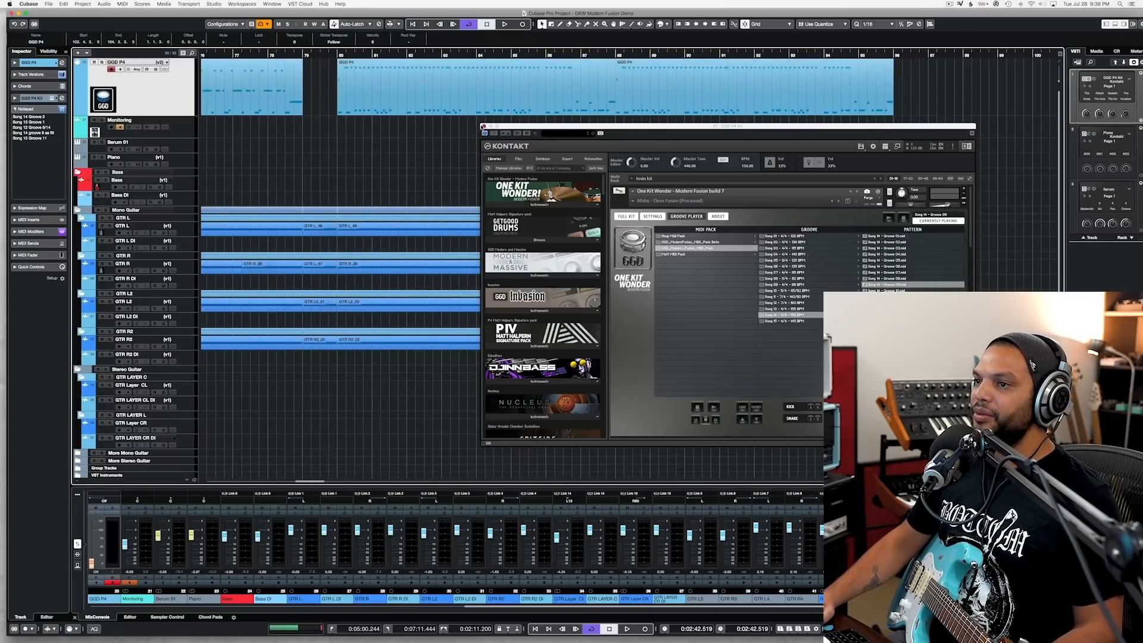
pyautogui.click(483, 126)
pyautogui.scroll(3, 334, 55)
pyautogui.click(334, 56)
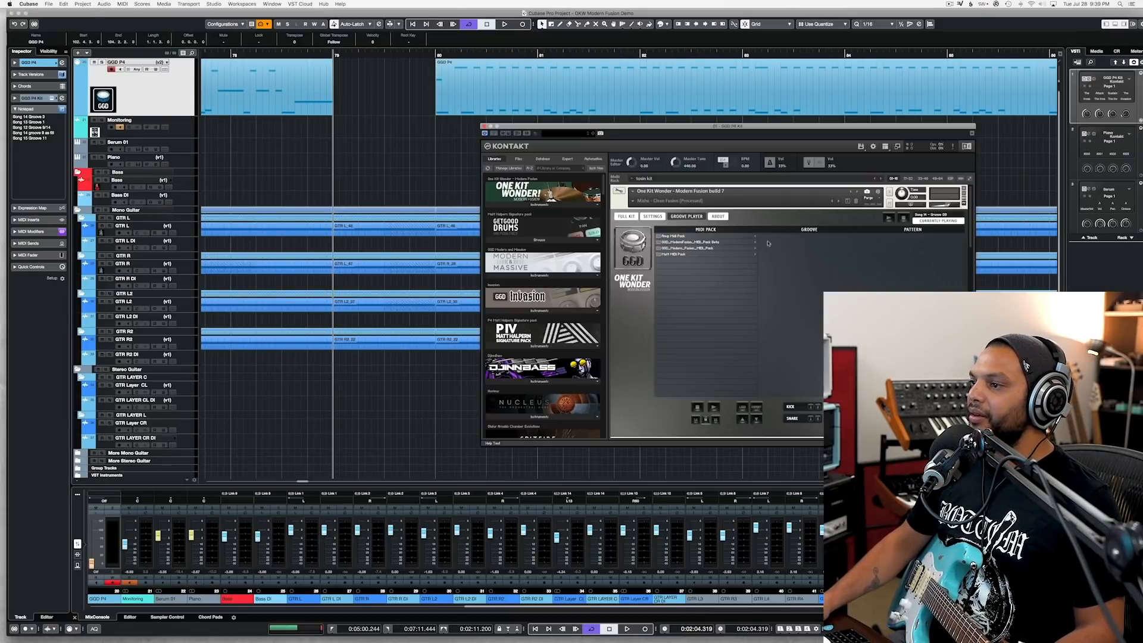
# Step: Audition Song 14 Groove 09 from the Modern Fusion MIDI pack in the Kontakt groove player
pyautogui.click(716, 248)
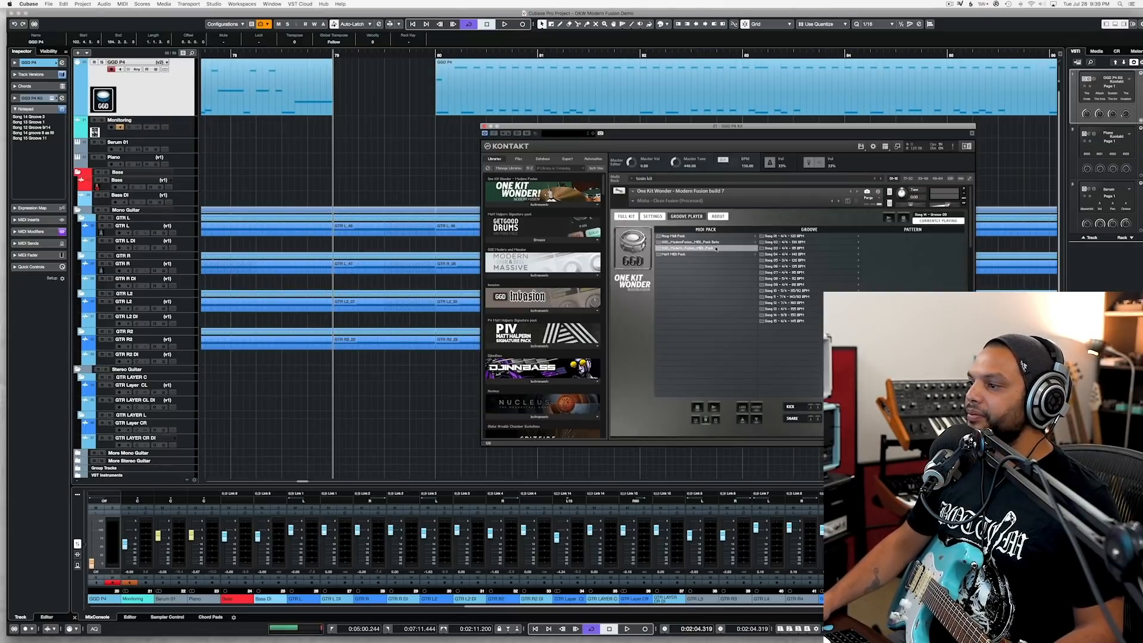
pyautogui.click(785, 315)
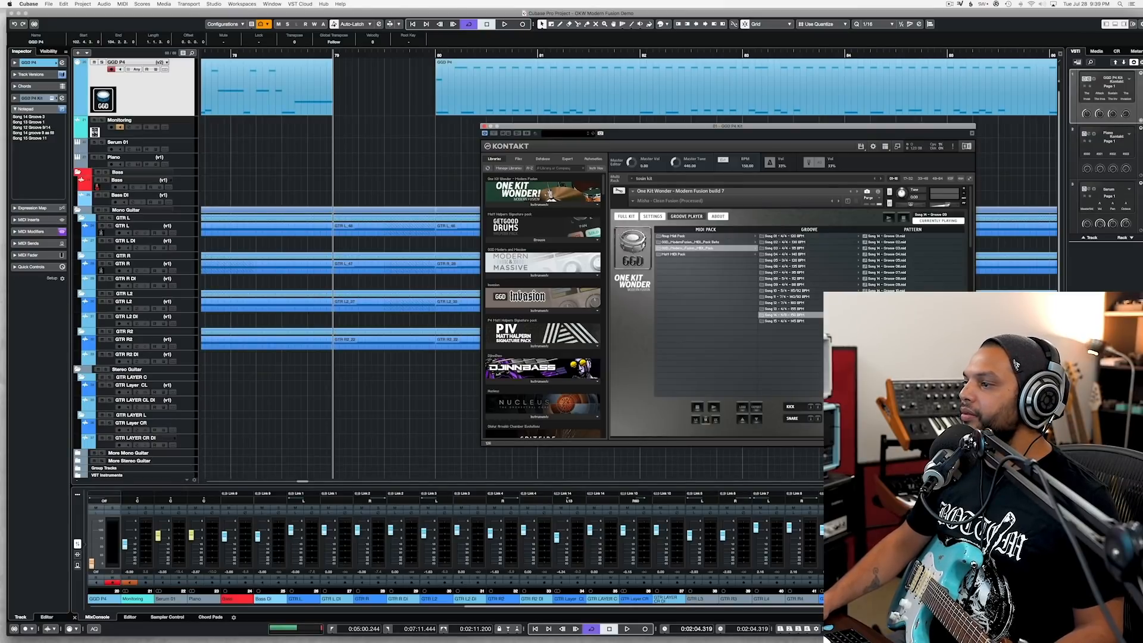
pyautogui.click(900, 285)
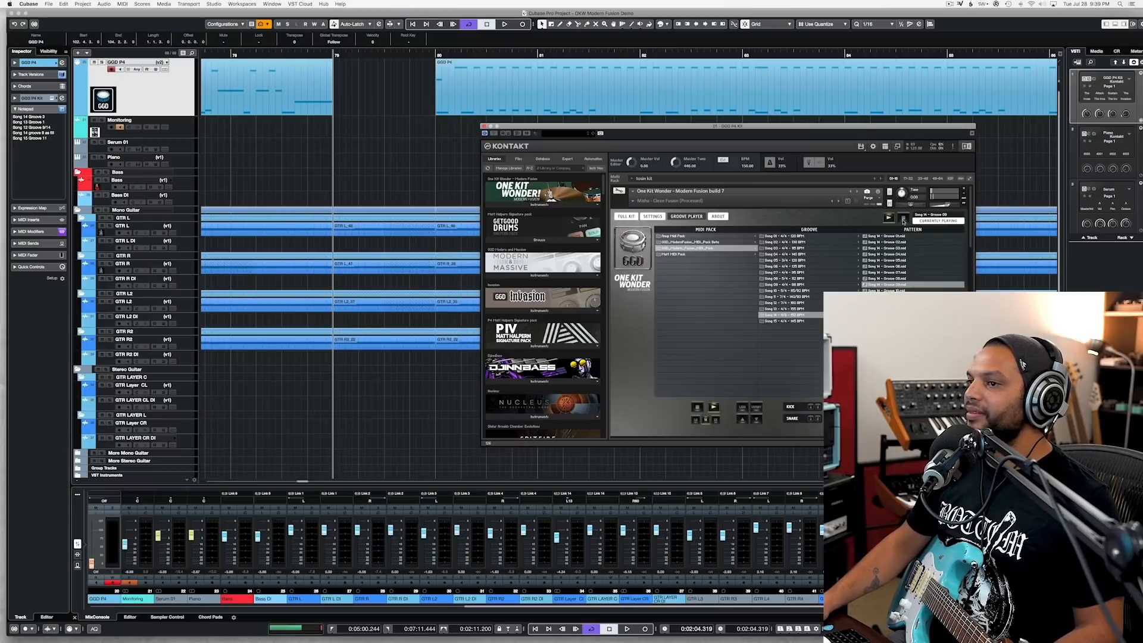
pyautogui.click(902, 221)
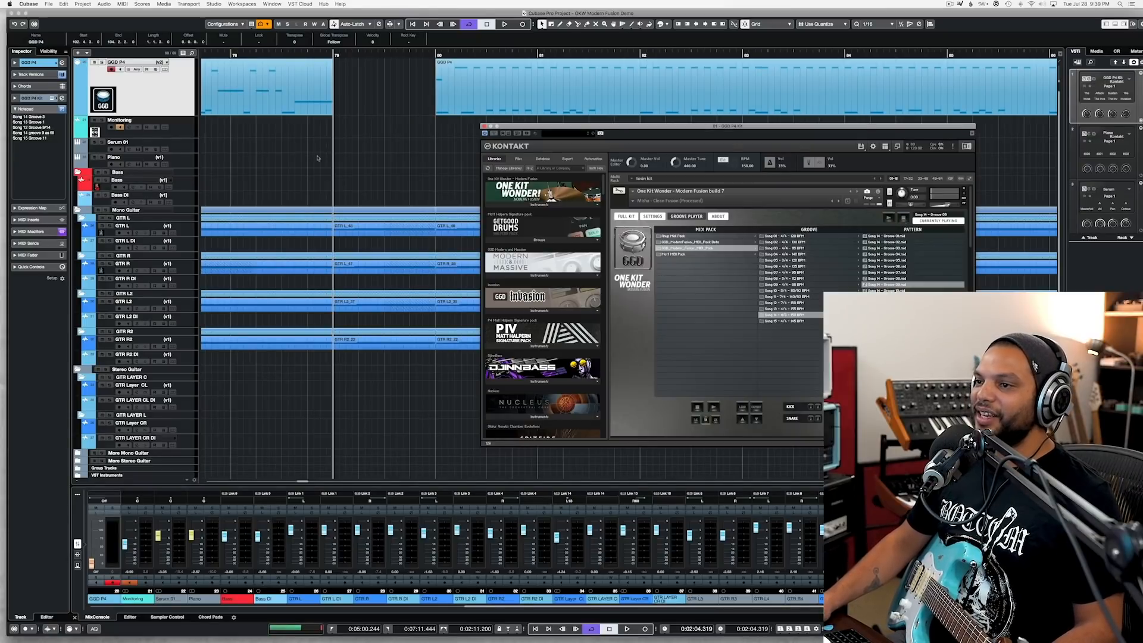
# Step: Paste the drum fill at bar 79, trim its end to bar 80, and close the drum instrument window
pyautogui.click(298, 147)
pyautogui.press('super+v')
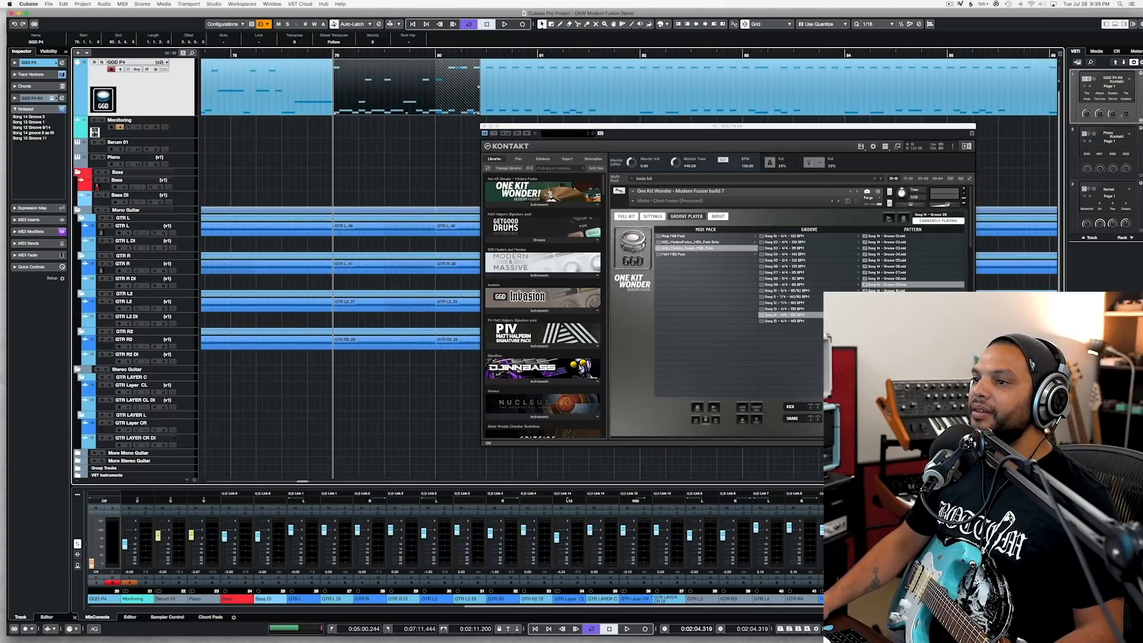
pyautogui.moveTo(478, 112); pyautogui.dragTo(435, 113)
pyautogui.press('space')
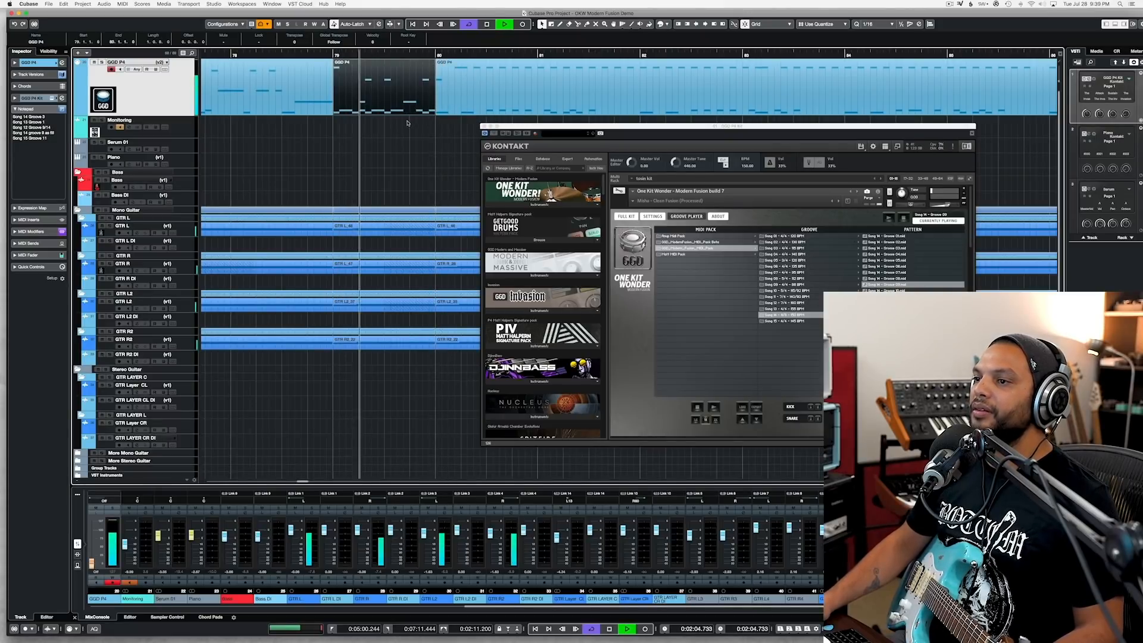
pyautogui.click(484, 126)
pyautogui.scroll(-3, 465, 155)
pyautogui.press('space')
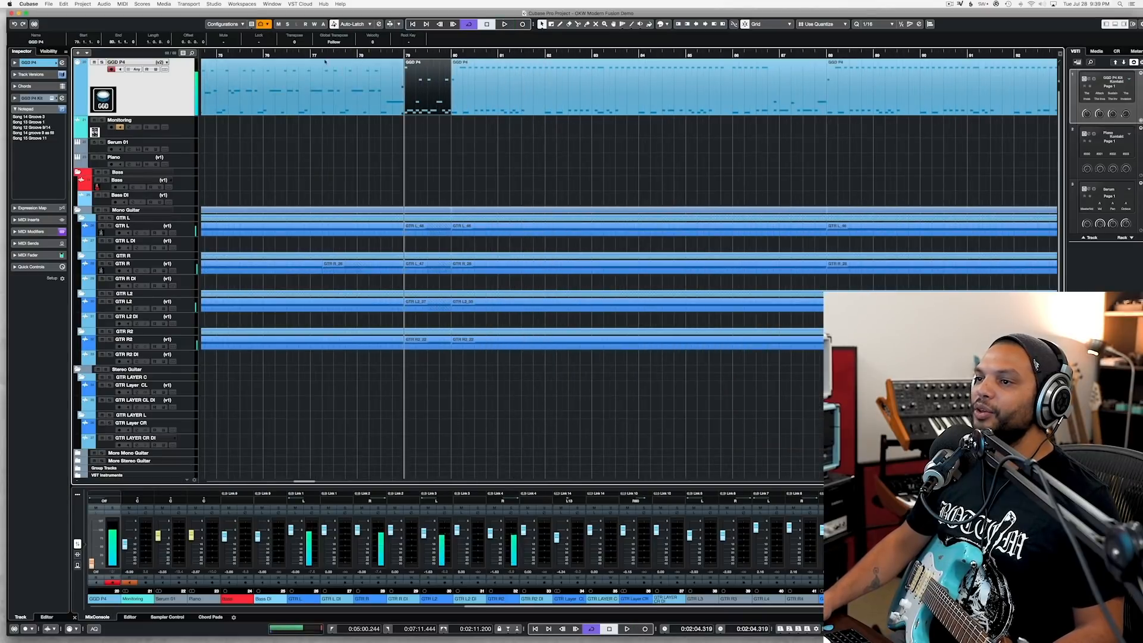
# Step: Play the transition from around bar 77 to check the drum fill in context, and save the project
pyautogui.click(310, 55)
pyautogui.press('space')
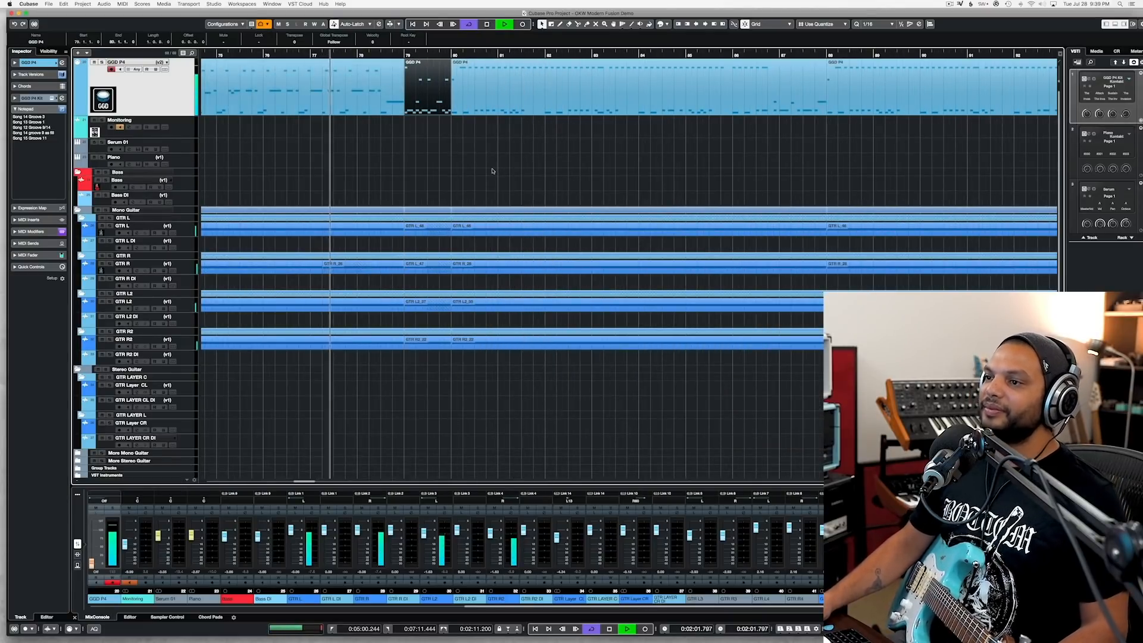
pyautogui.press('super+s')
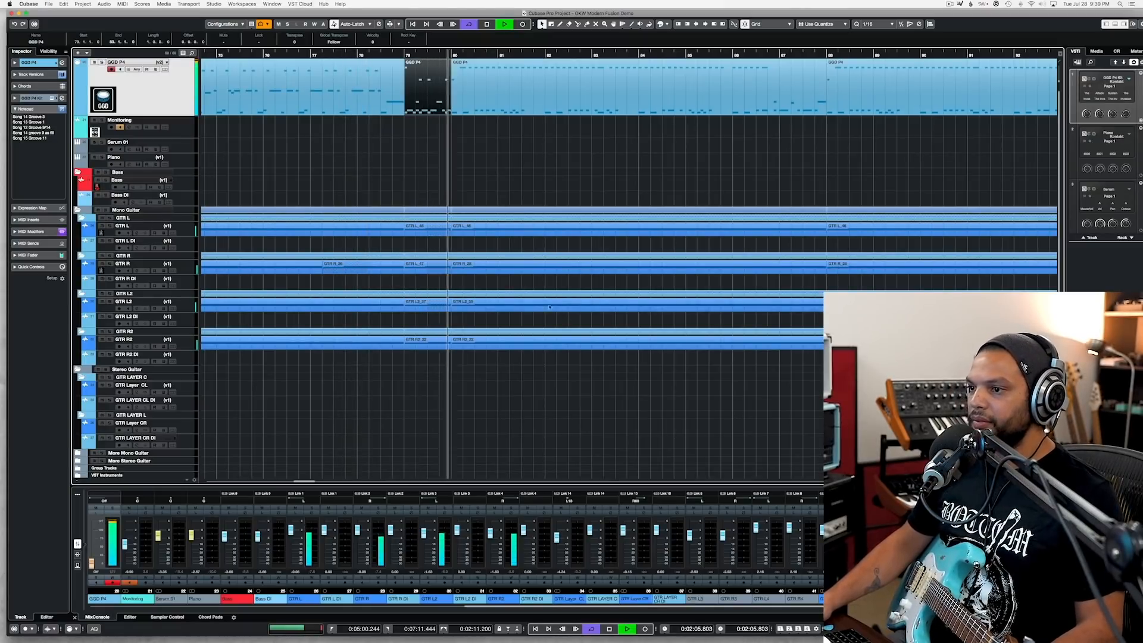
pyautogui.press('space')
# Step: Listen to GTR R alone at bar 79 and delete its clip in the first half of that bar
pyautogui.click(406, 54)
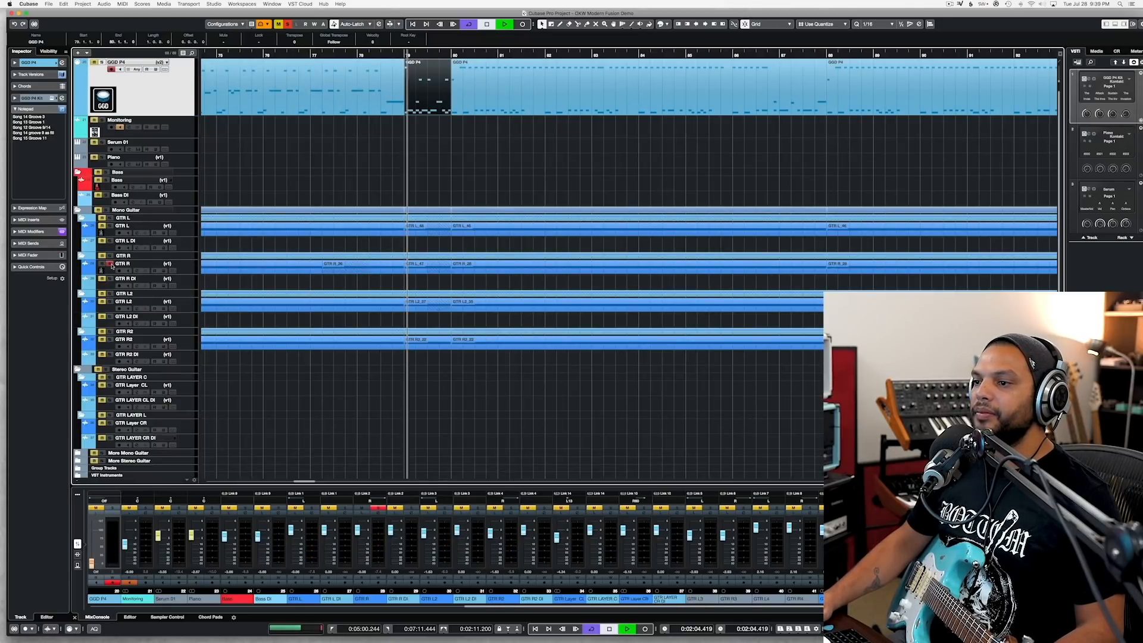
pyautogui.click(419, 272)
pyautogui.press('Delete')
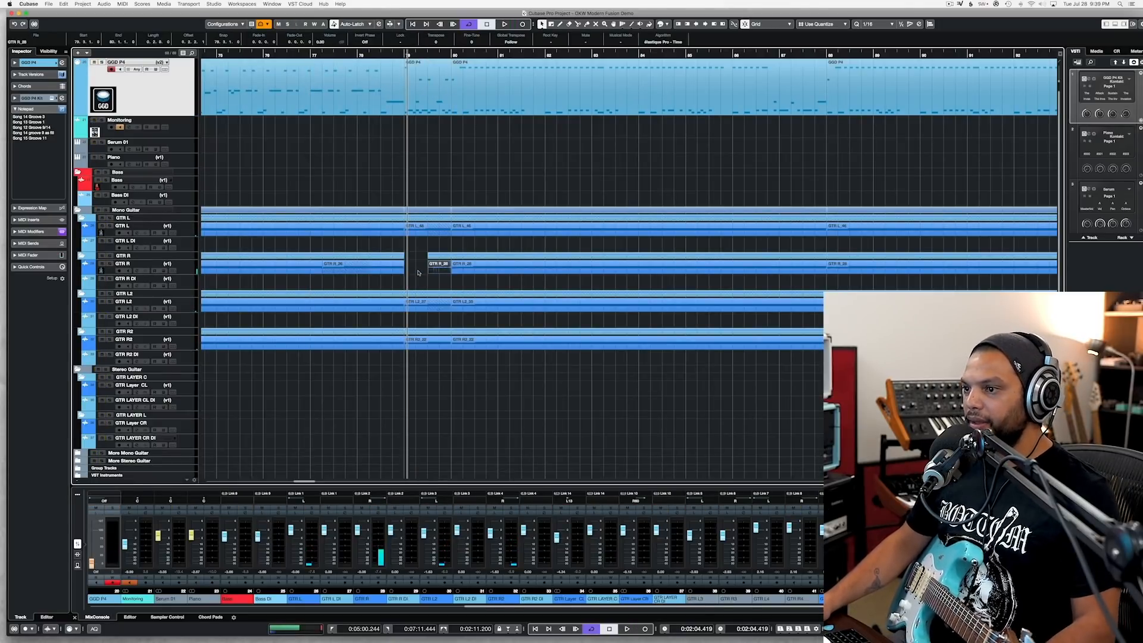
# Step: Record a new GTR R take over the gap, starting before bar 78 and stopping just past bar 80
pyautogui.press('space')
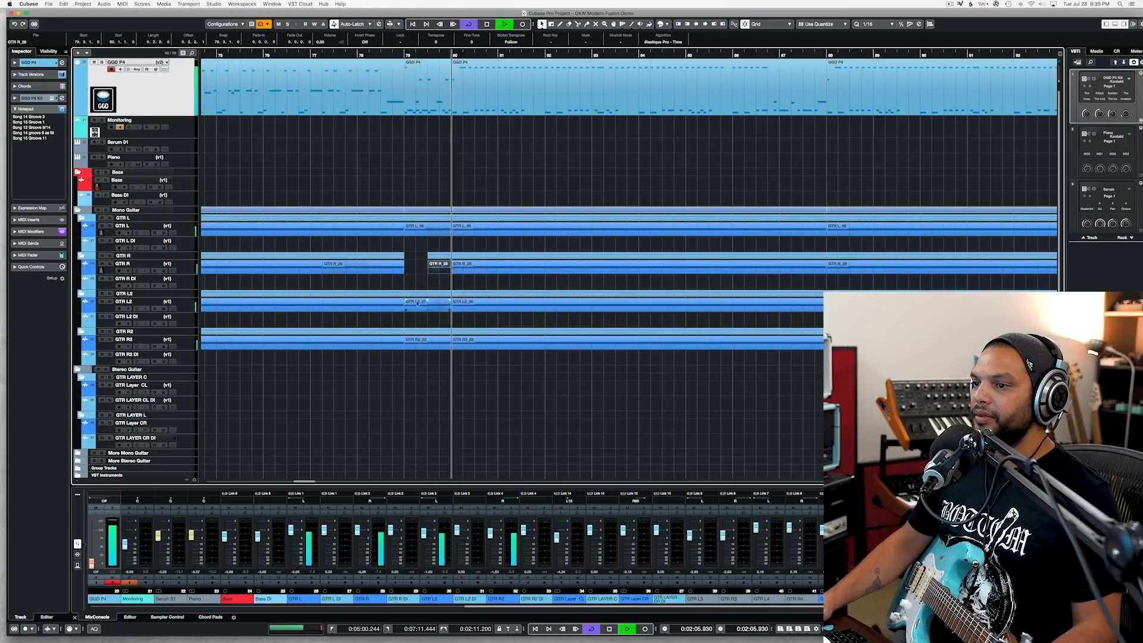
pyautogui.click(346, 56)
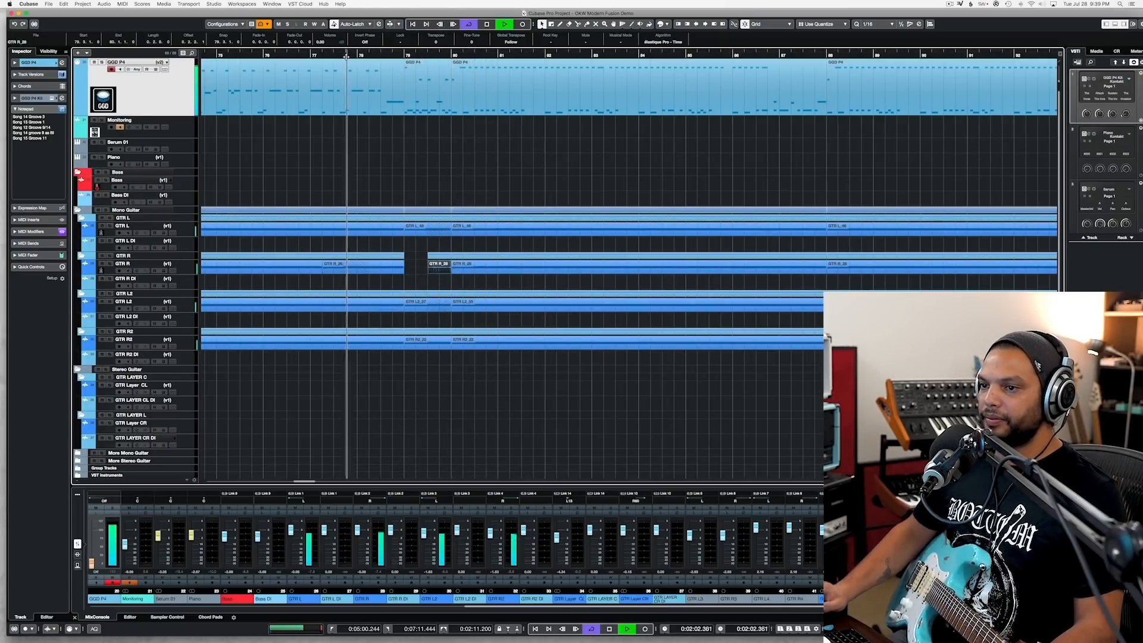
pyautogui.press('space')
pyautogui.click(188, 268)
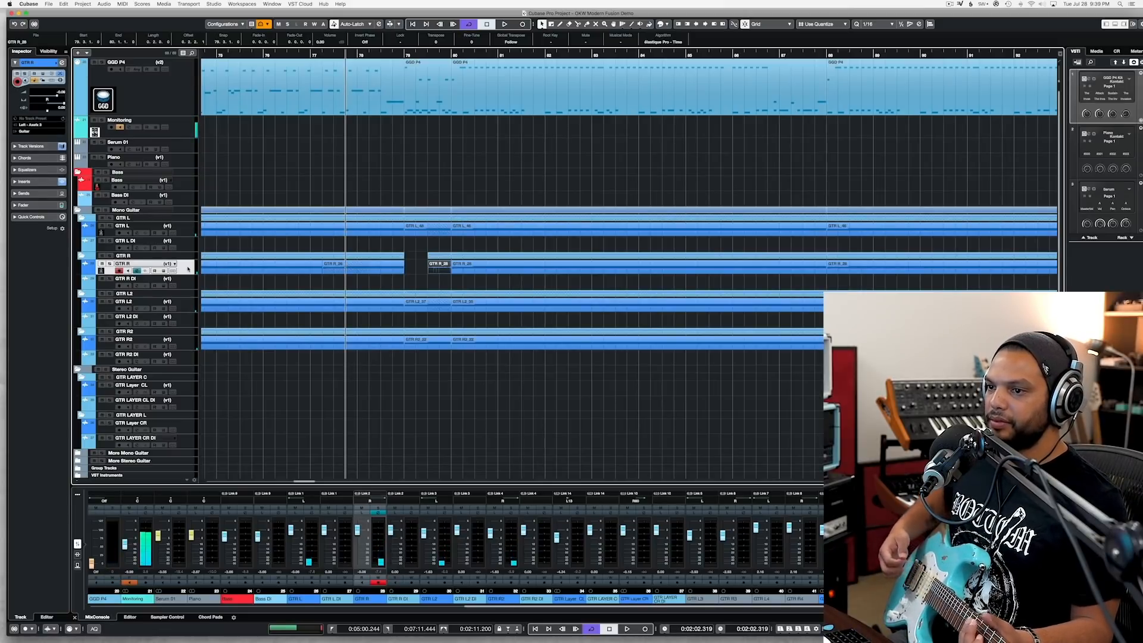
pyautogui.press('KP_Multiply')
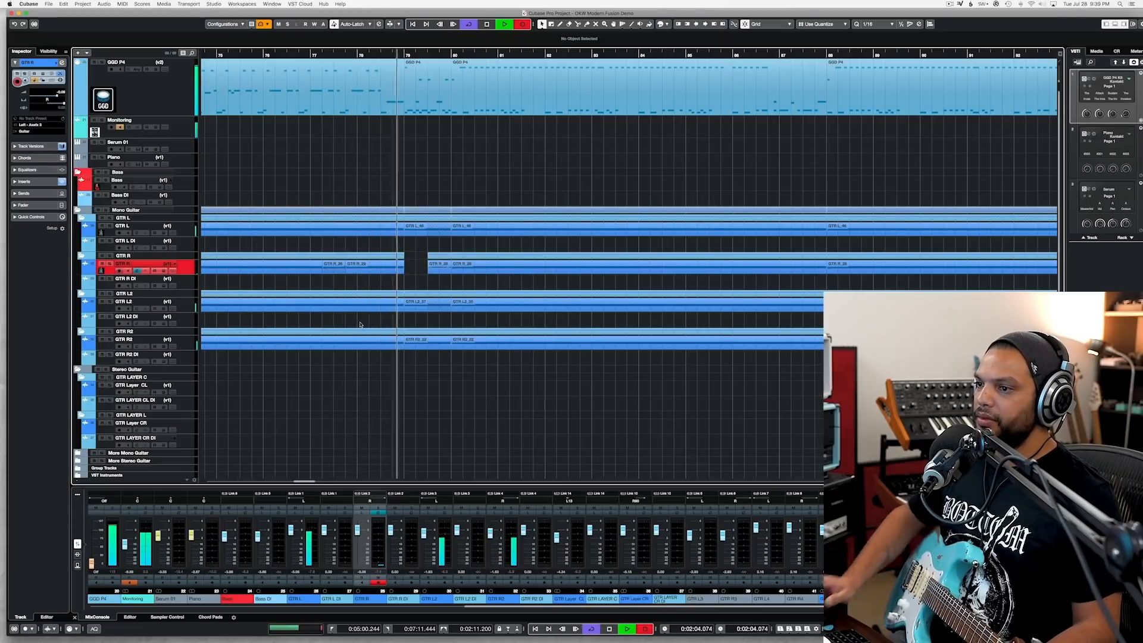
pyautogui.press('space')
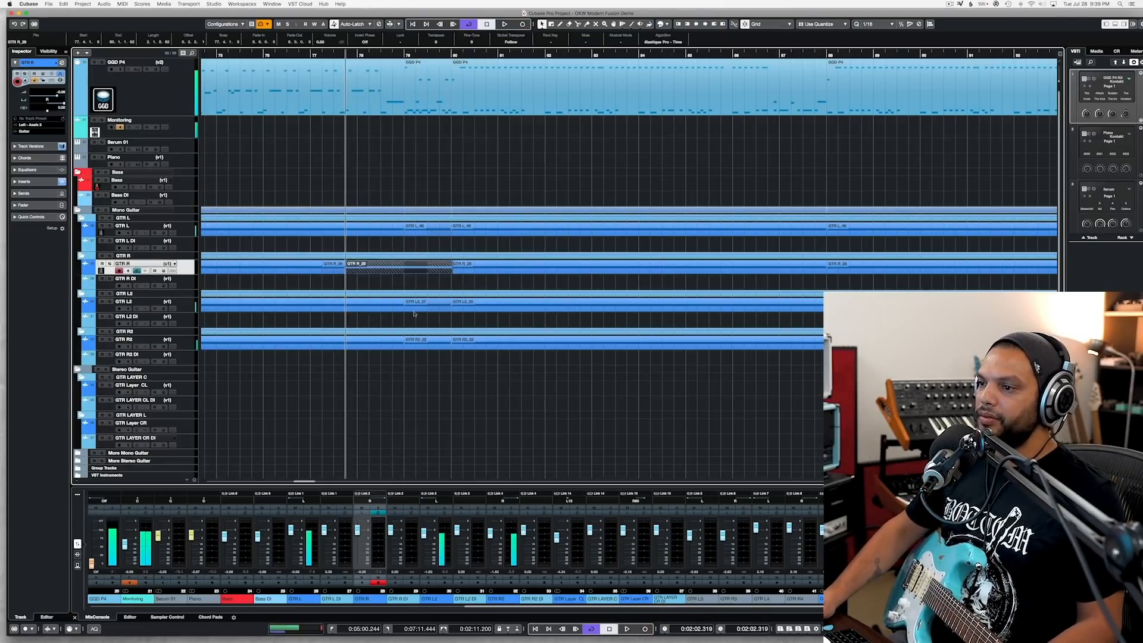
# Step: Trim the new GTR R take to bar 79, play it back, and save the project
pyautogui.moveTo(412, 270); pyautogui.dragTo(447, 273)
pyautogui.press('space')
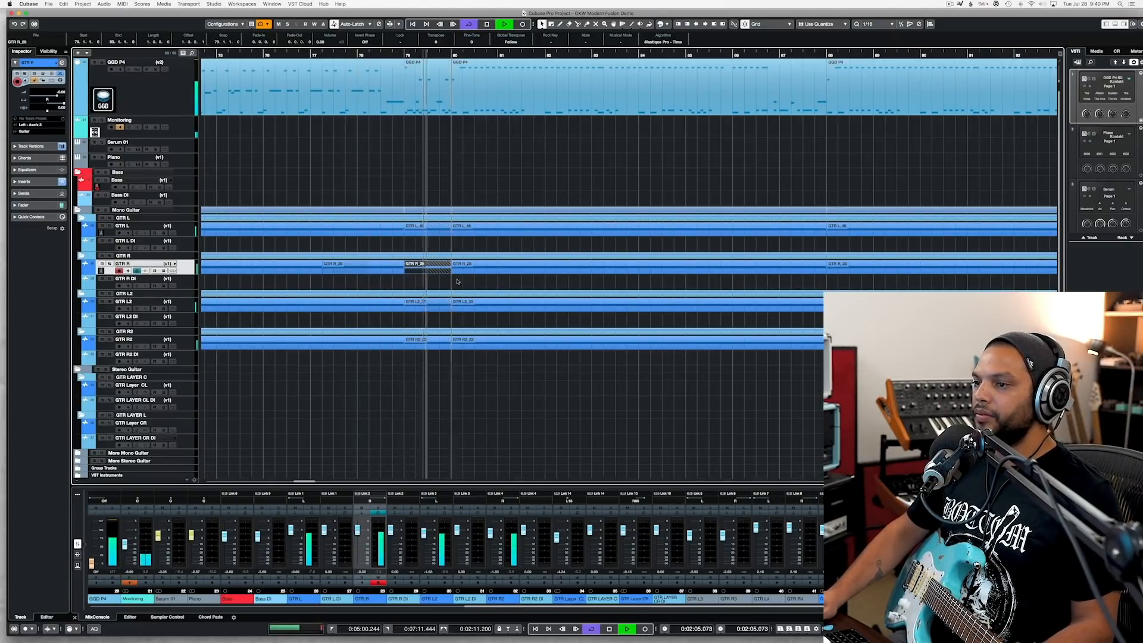
pyautogui.press('g')
pyautogui.press('super+s')
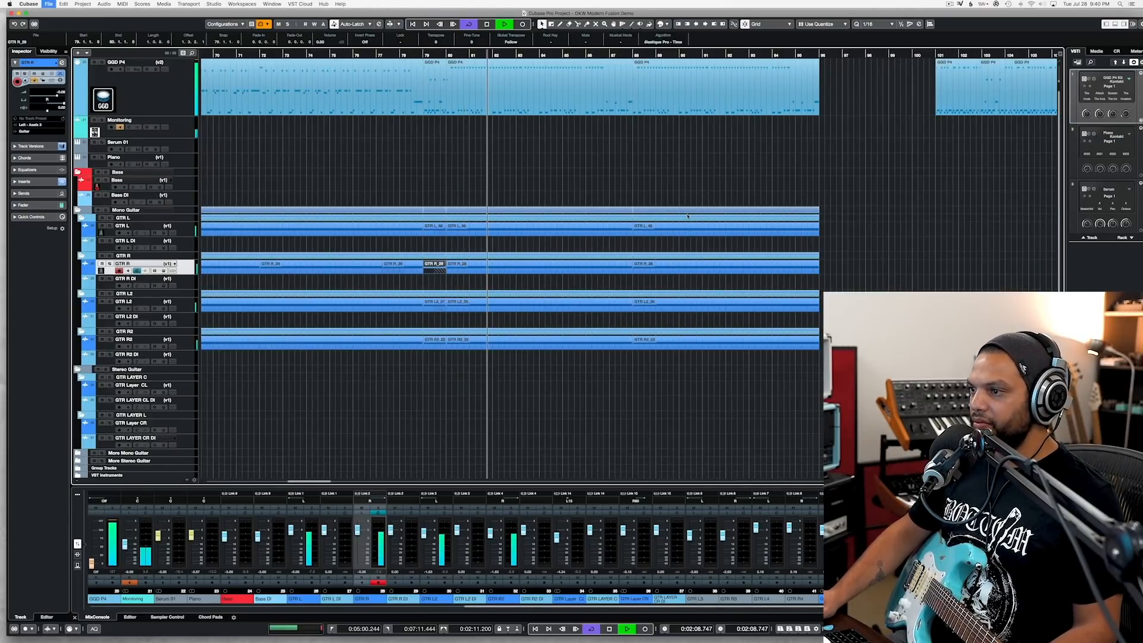
# Step: Delete the leftover drum groove pieces from bar 101 onward on the GGD P4 track and save the project
pyautogui.press('g')
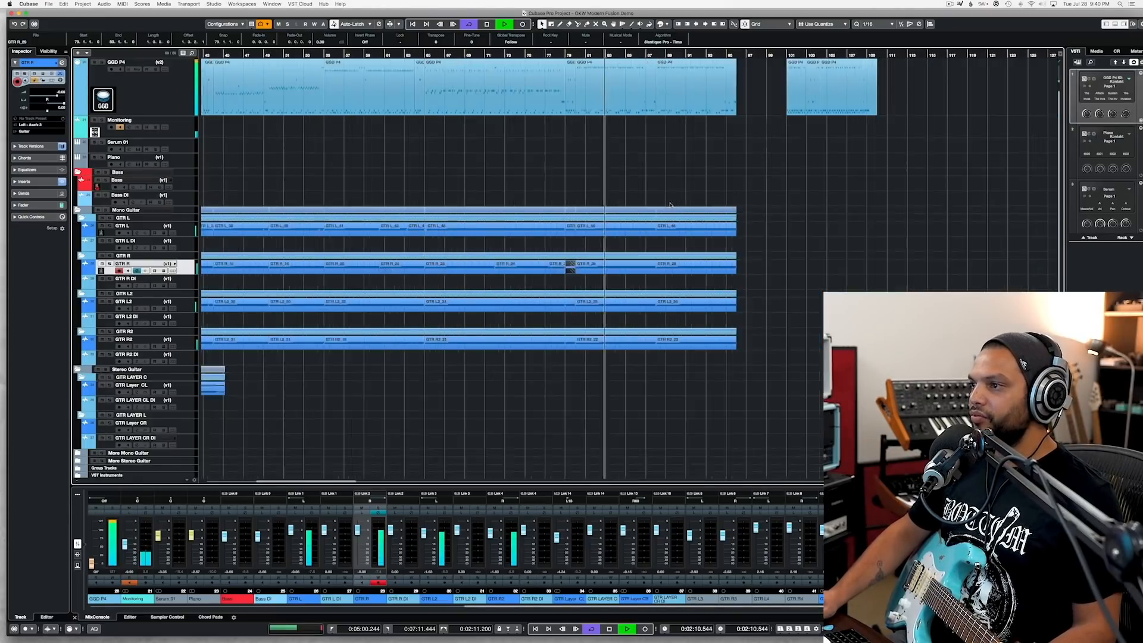
pyautogui.click(813, 110)
pyautogui.moveTo(785, 136); pyautogui.dragTo(917, 92)
pyautogui.press('BackSpace')
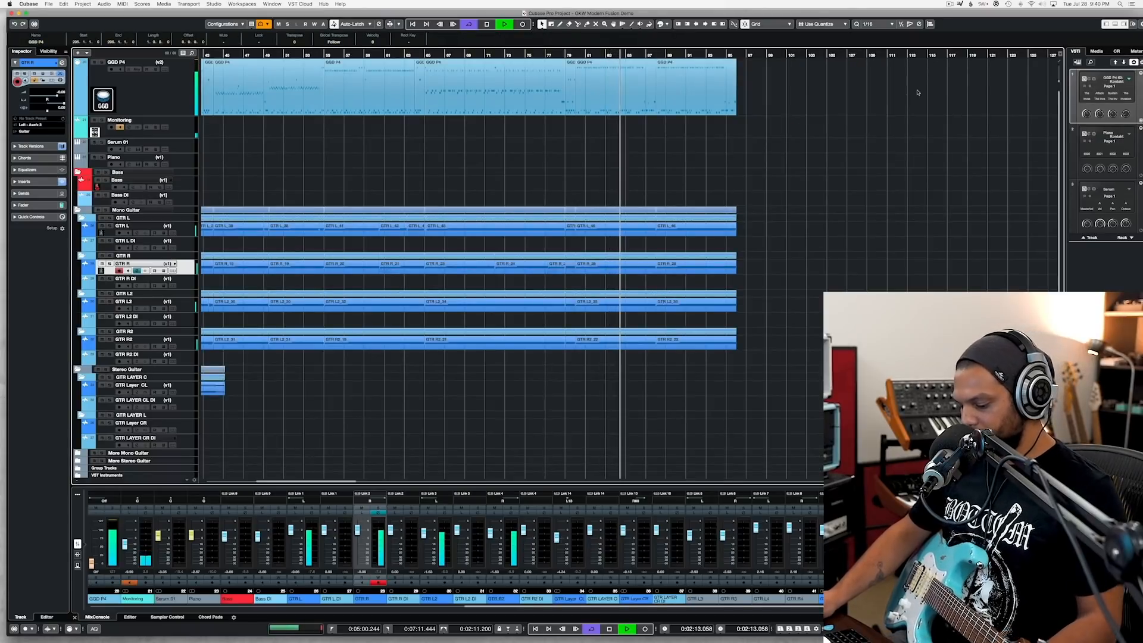
pyautogui.press('super+s')
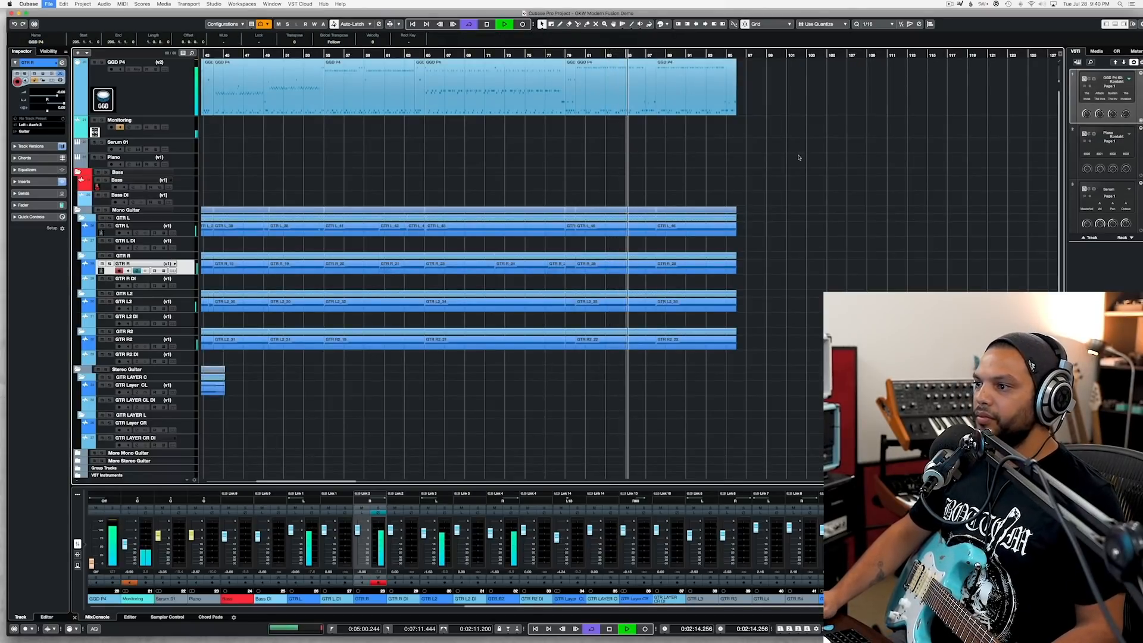
# Step: Listen through the closing section of the arrangement and save the project
pyautogui.hscroll(-7, 799, 157)
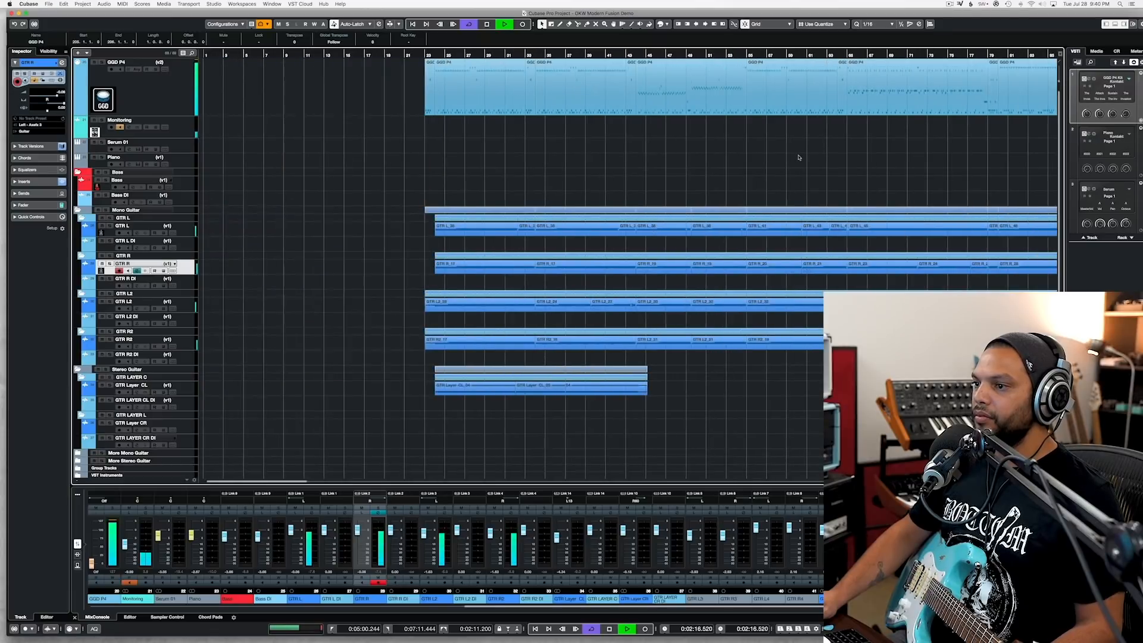
pyautogui.hscroll(10, 798, 157)
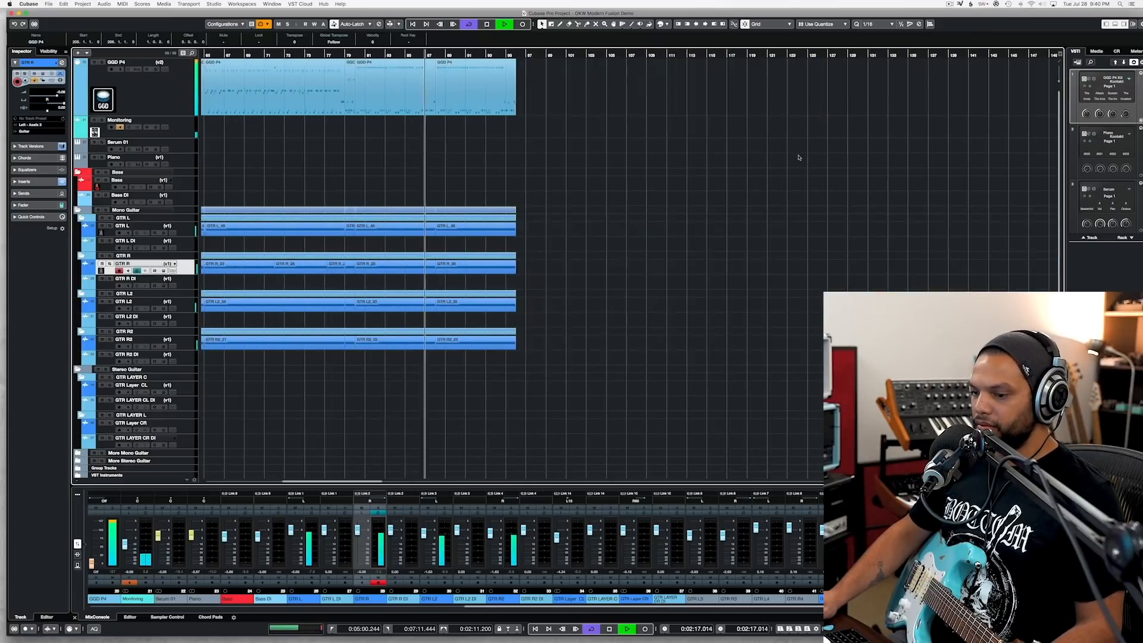
pyautogui.hscroll(-4, 799, 158)
pyautogui.press('super+s')
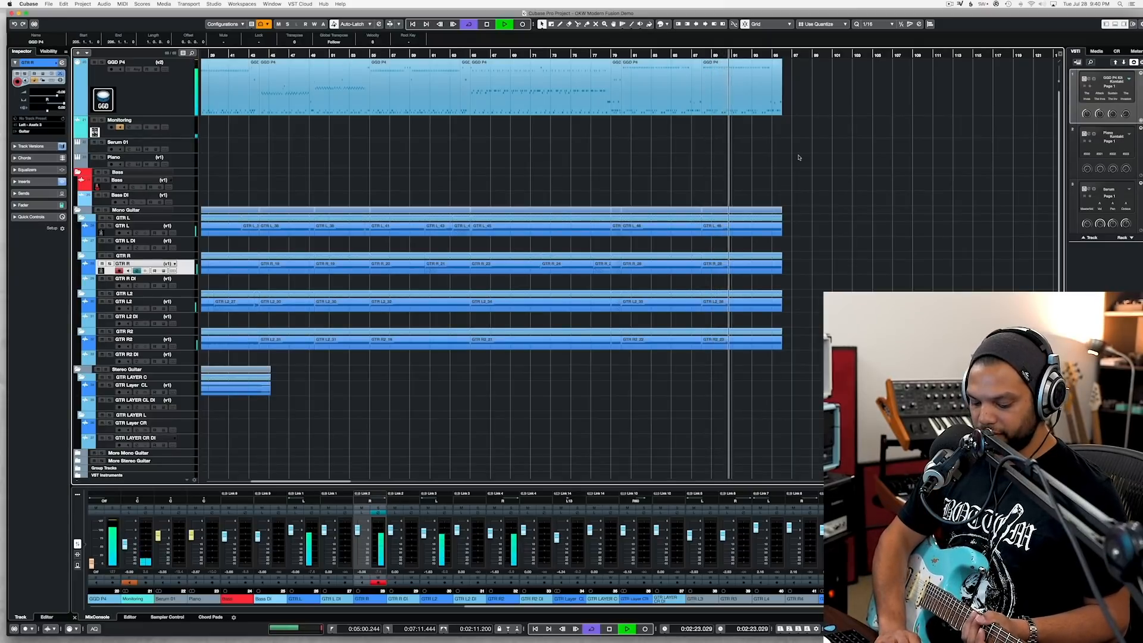
pyautogui.press('space')
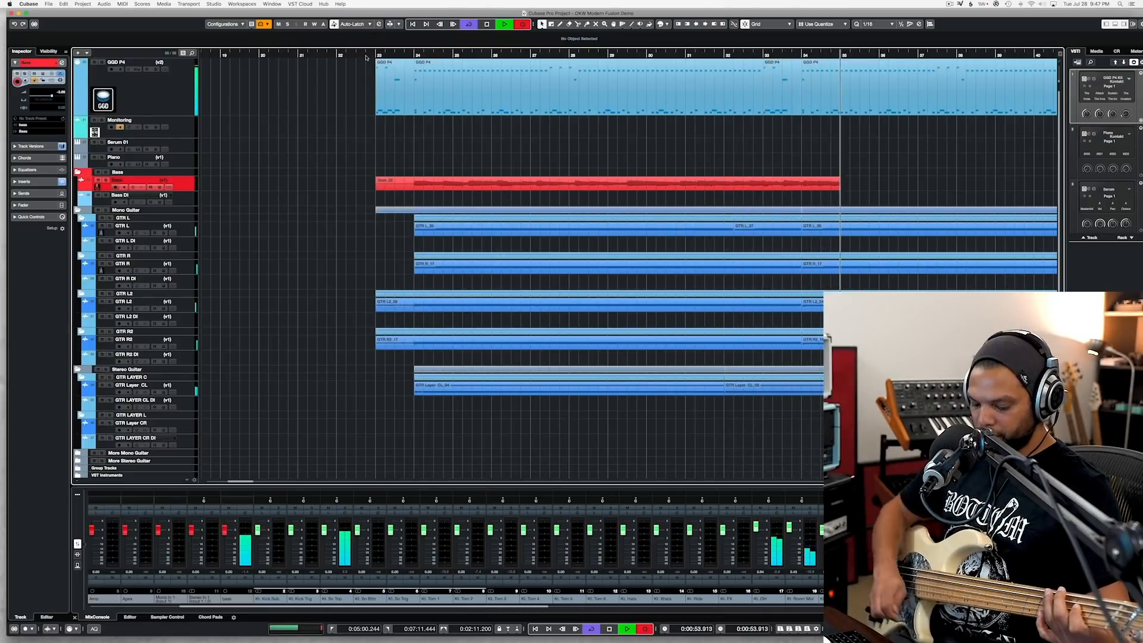
# Step: Stop the bass recording and trim the take to start at bar 24 and end at bar 34
pyautogui.press('space')
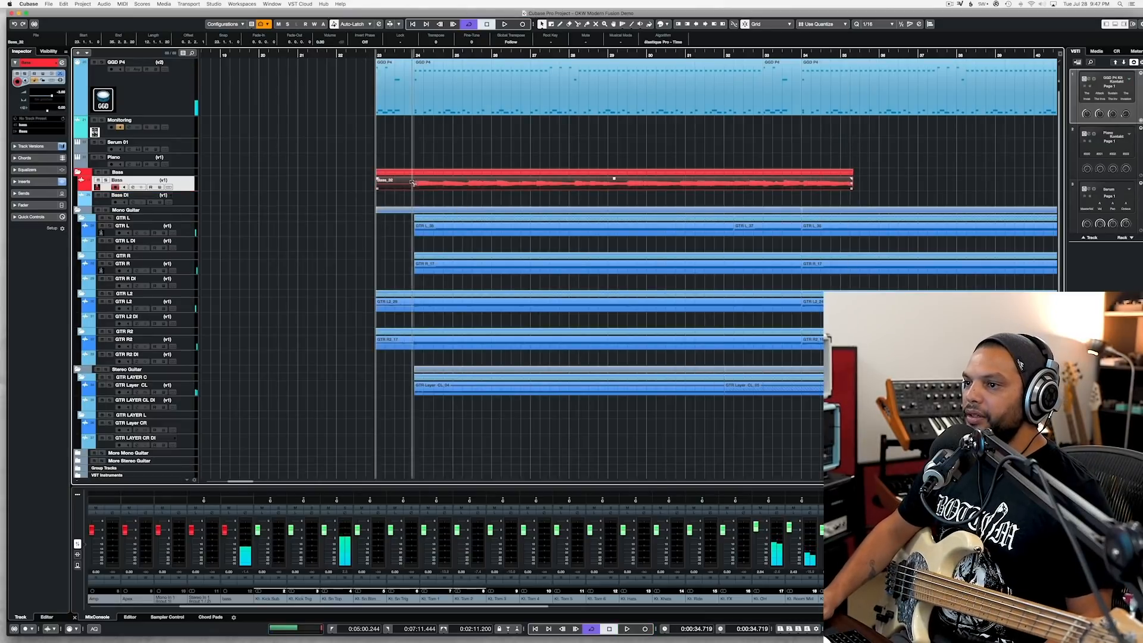
pyautogui.moveTo(377, 181); pyautogui.dragTo(414, 182)
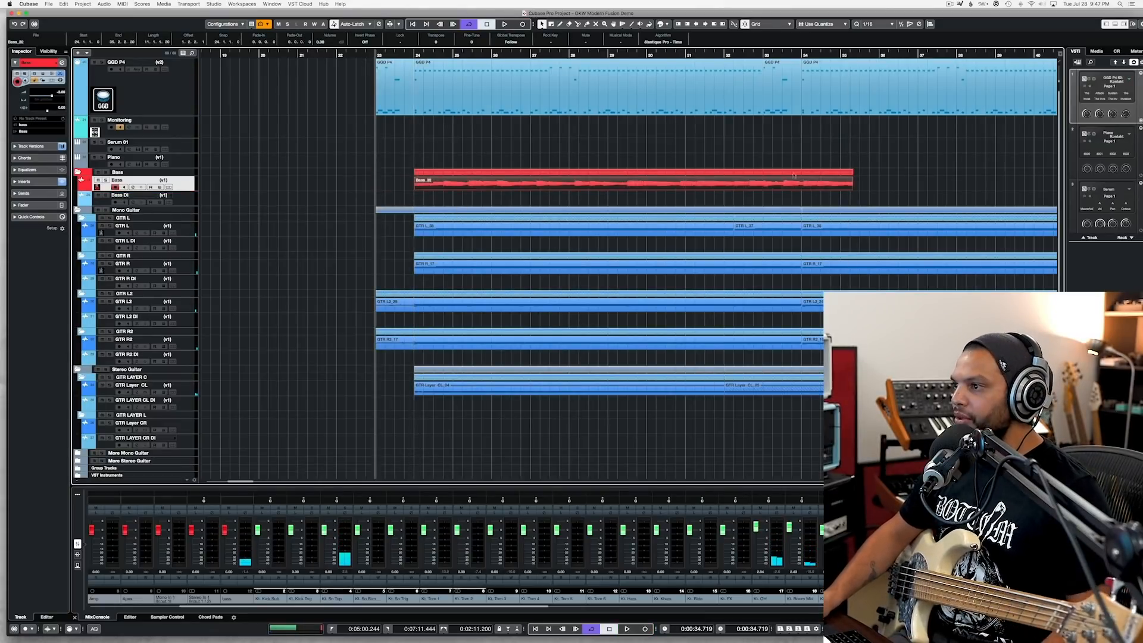
pyautogui.keyDown('alt'); pyautogui.click(802, 188); pyautogui.keyUp('alt')
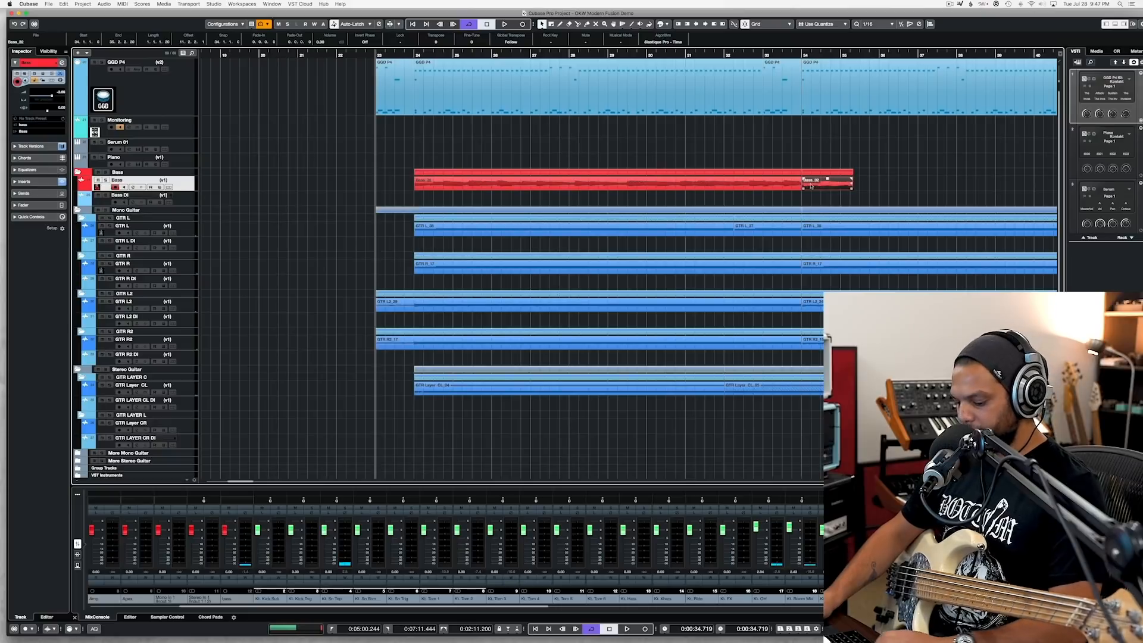
pyautogui.press('Delete')
# Step: Duplicate the bass clip so the copy starts at bar 34, and play the join from bar 33
pyautogui.click(768, 183)
pyautogui.hotkey('ctrl', 'd')
pyautogui.hscroll(5, 595, 179)
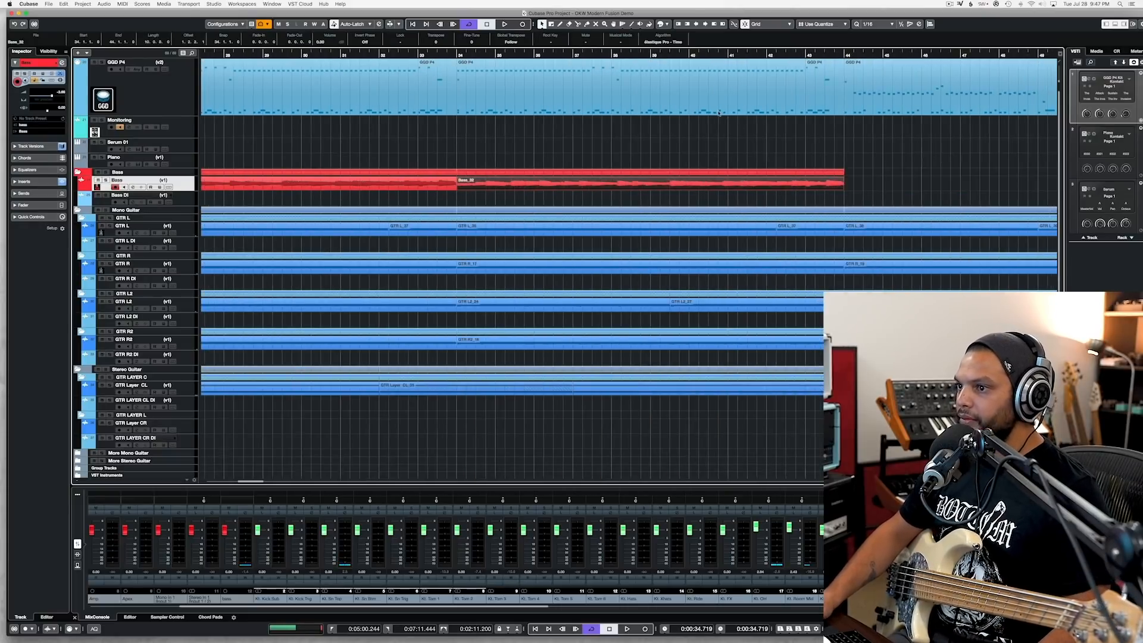
pyautogui.click(417, 55)
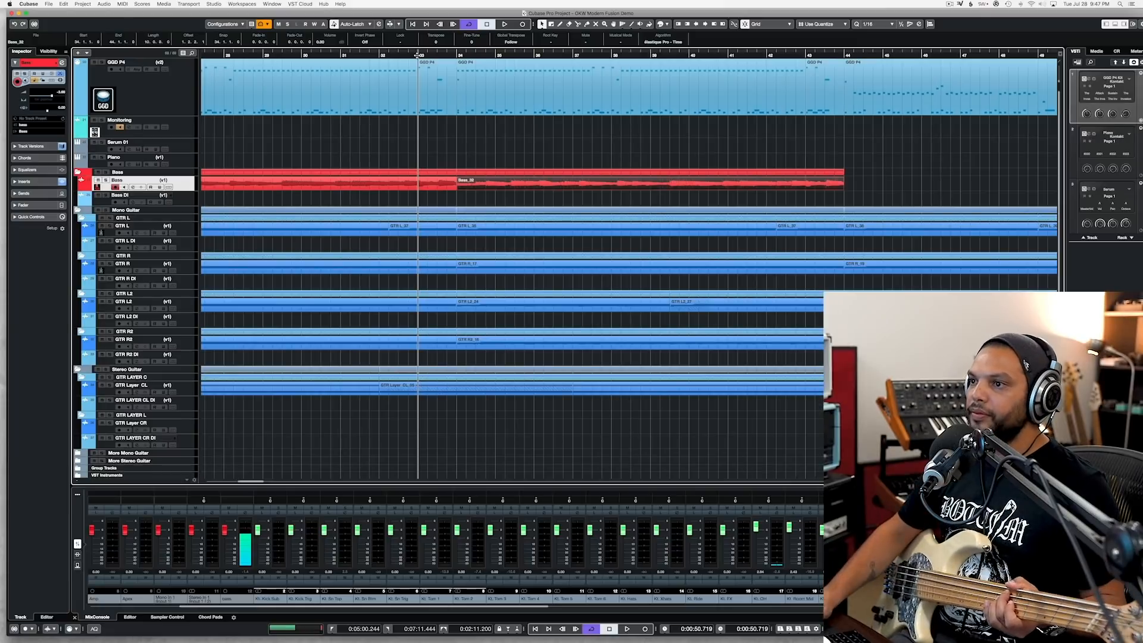
pyautogui.press('space')
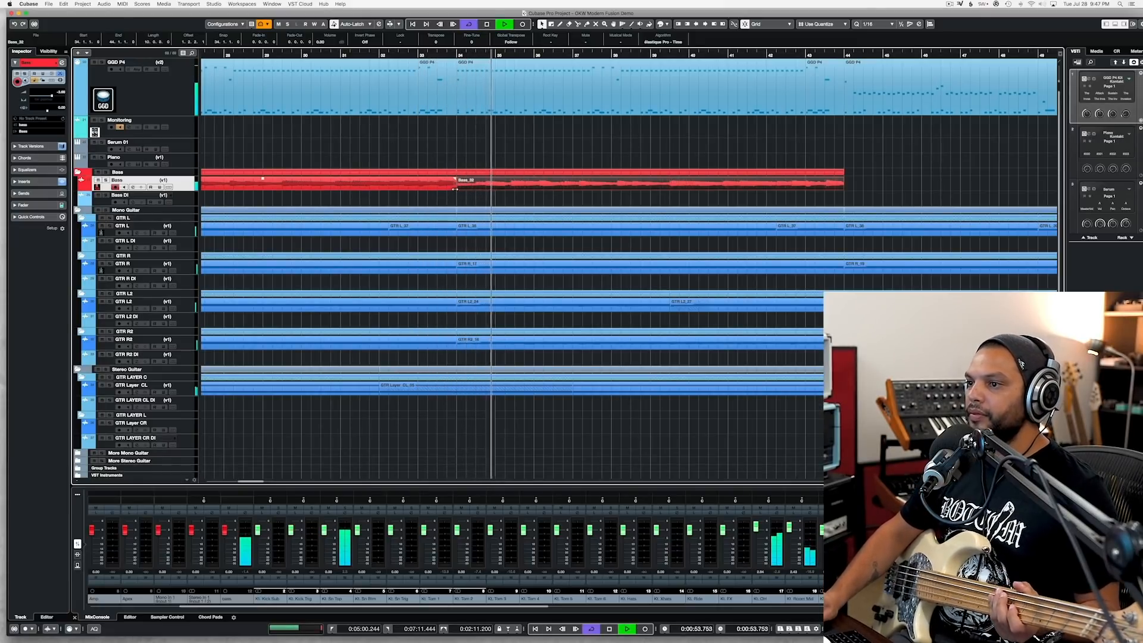
# Step: Try to replace the bass in the second half of bar 33 with a new recording, and undo the take and the trim
pyautogui.moveTo(455, 188); pyautogui.dragTo(438, 188)
pyautogui.click(380, 55)
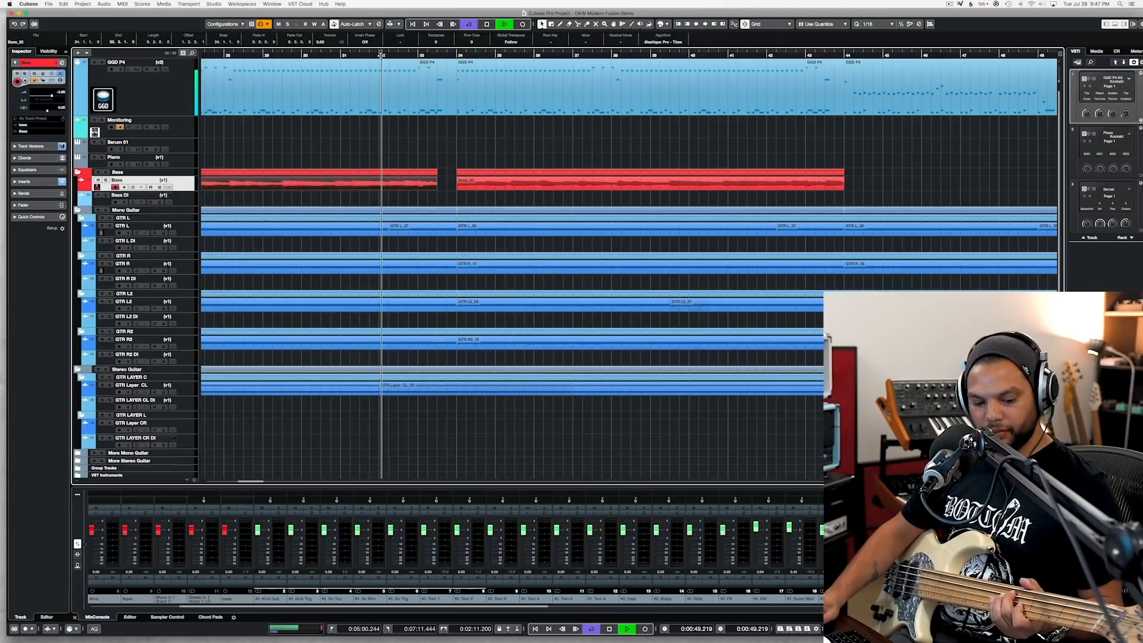
pyautogui.press('KP_Multiply')
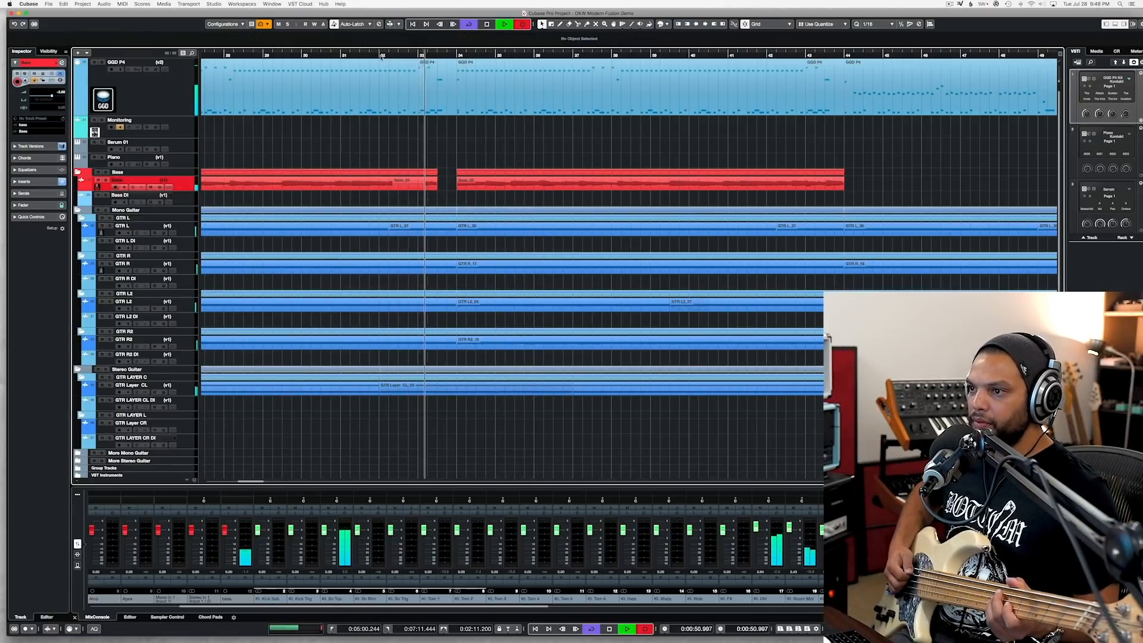
pyautogui.press('space')
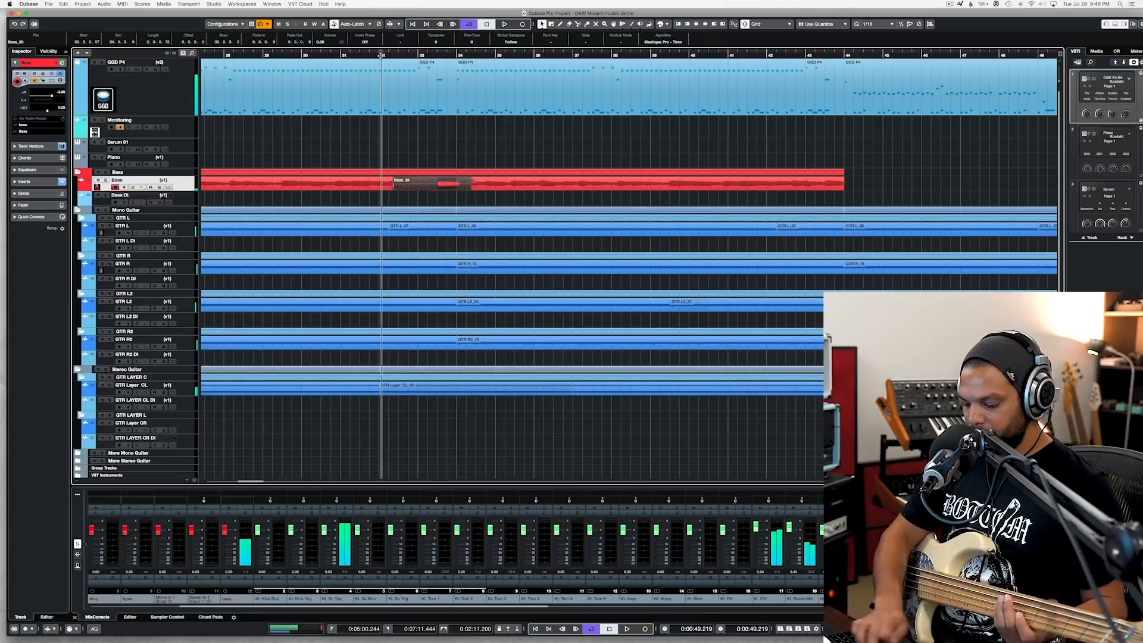
pyautogui.press('super+z')
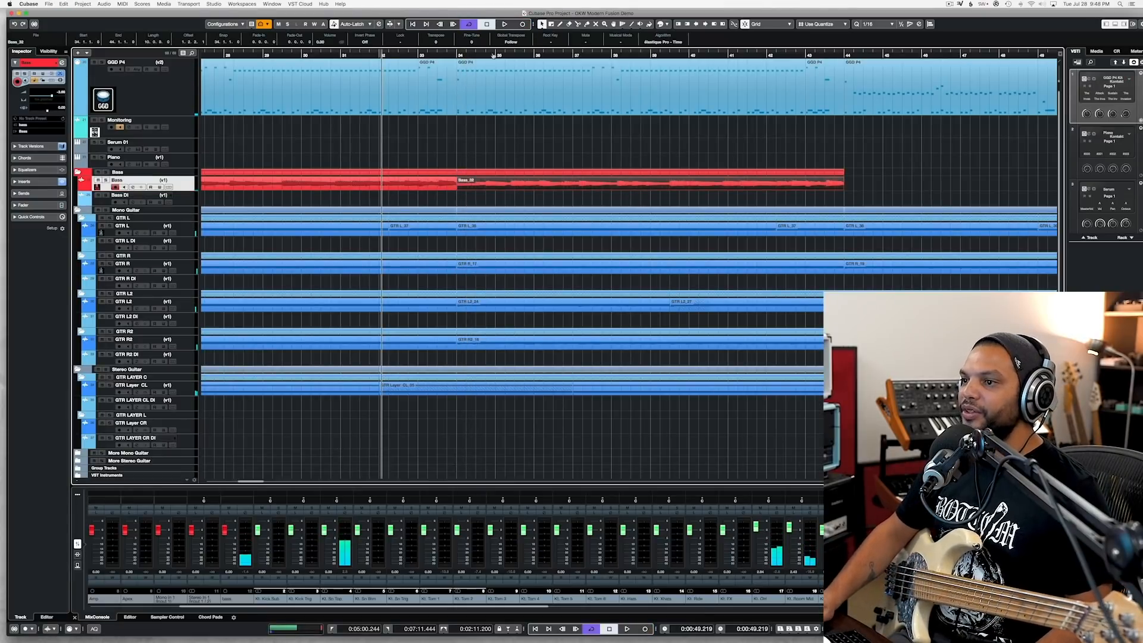
pyautogui.press('space')
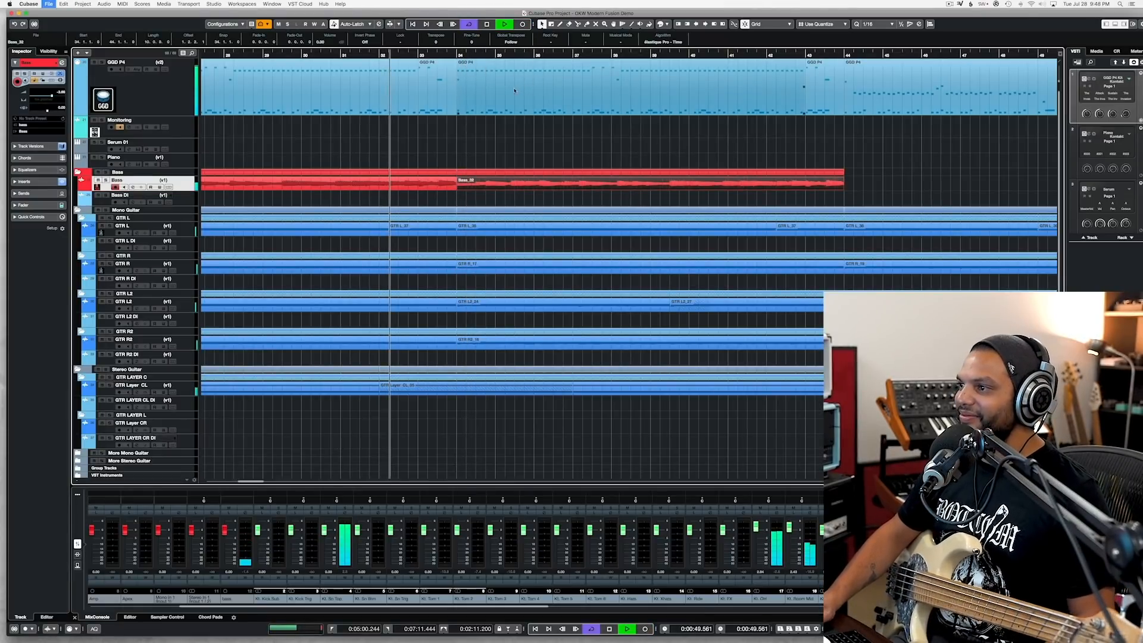
# Step: Try to record a new bass take starting at about bar 43
pyautogui.hscroll(10, 513, 90)
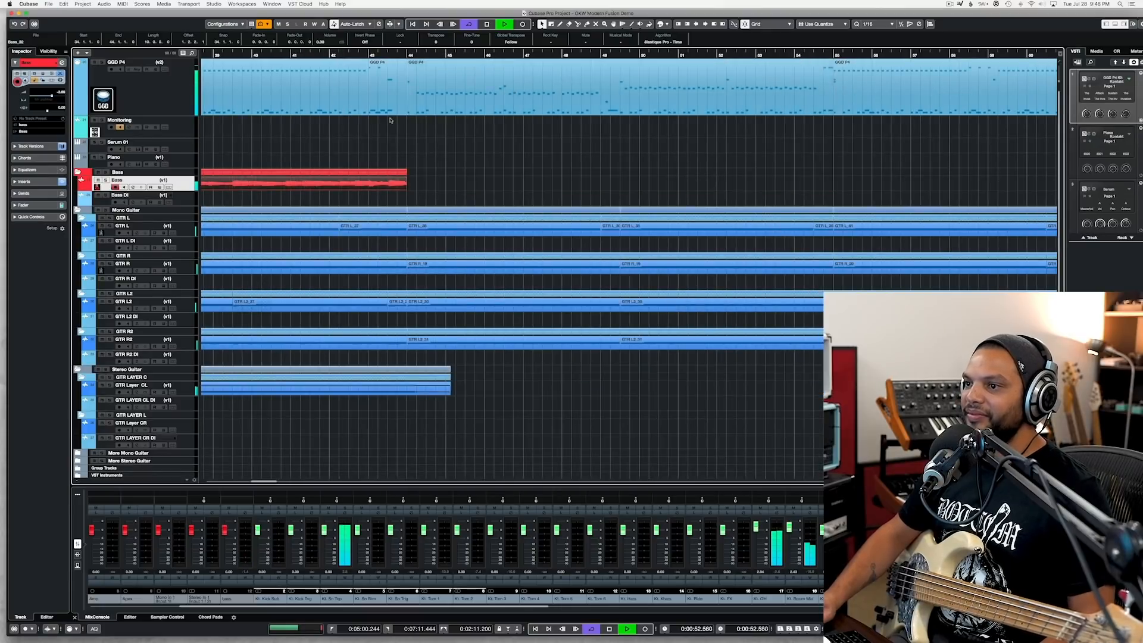
pyautogui.hscroll(-3, 410, 110)
pyautogui.press('space')
pyautogui.click(471, 55)
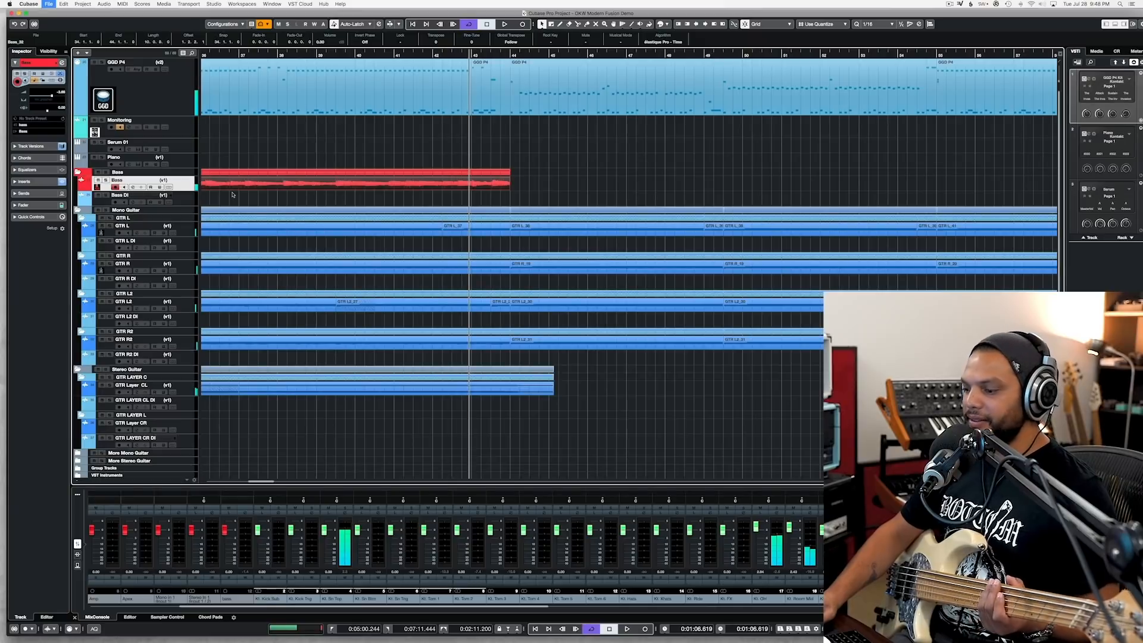
pyautogui.press('KP_Multiply')
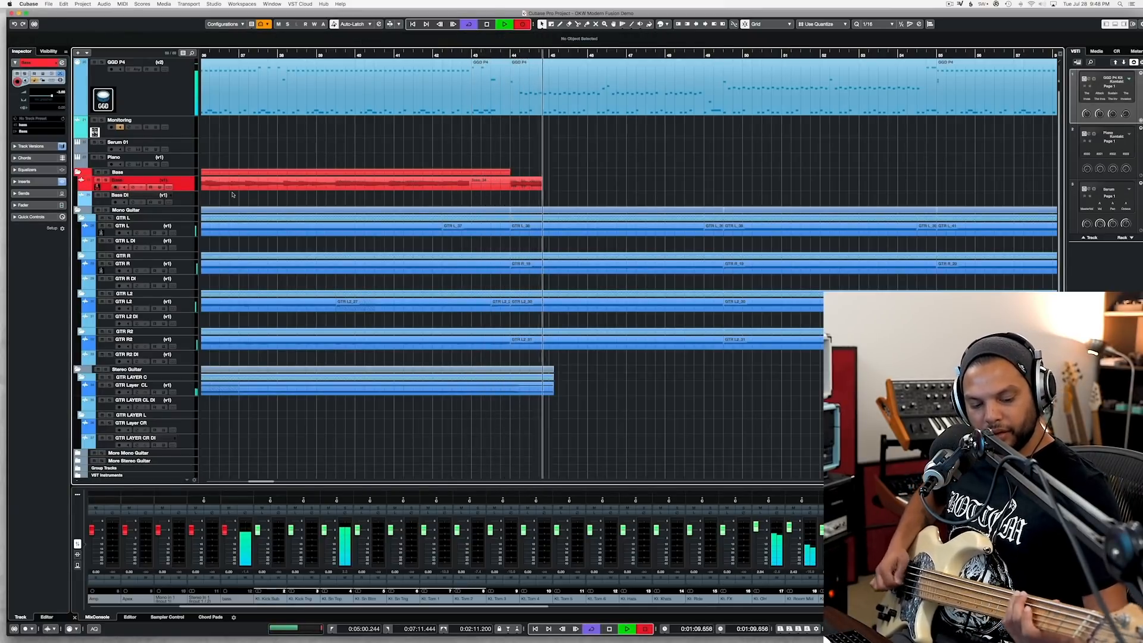
pyautogui.press('space')
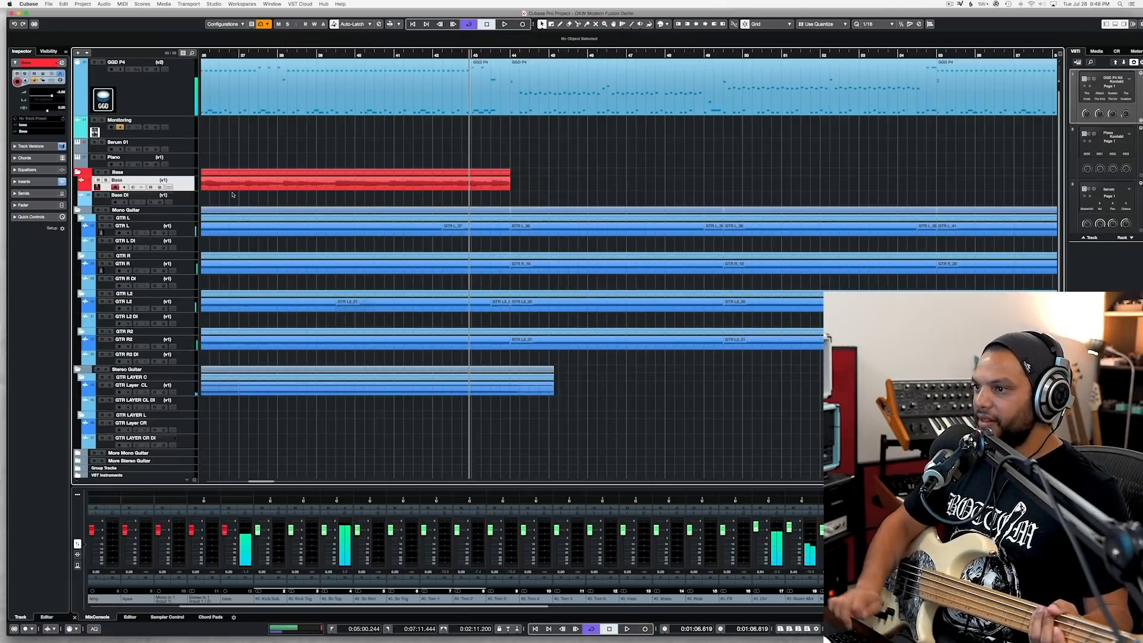
# Step: Record a bass take on the Bass track from bar 43 until just past bar 50
pyautogui.scroll(6, 389, 292)
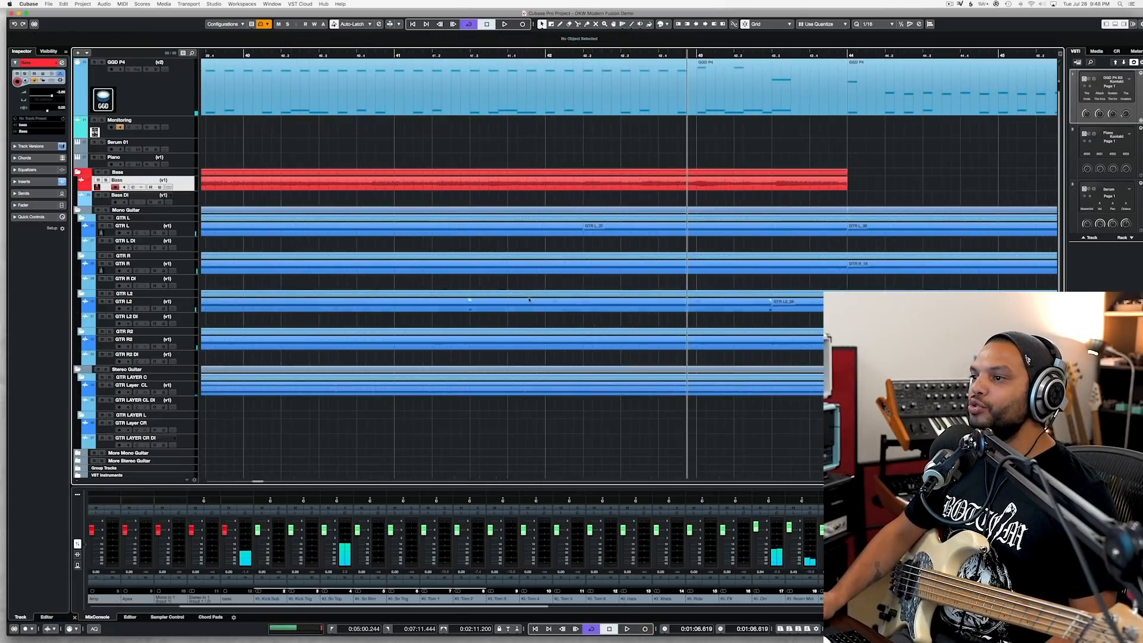
pyautogui.hscroll(10, 532, 286)
pyautogui.hscroll(-4, 533, 286)
pyautogui.scroll(-3, 532, 287)
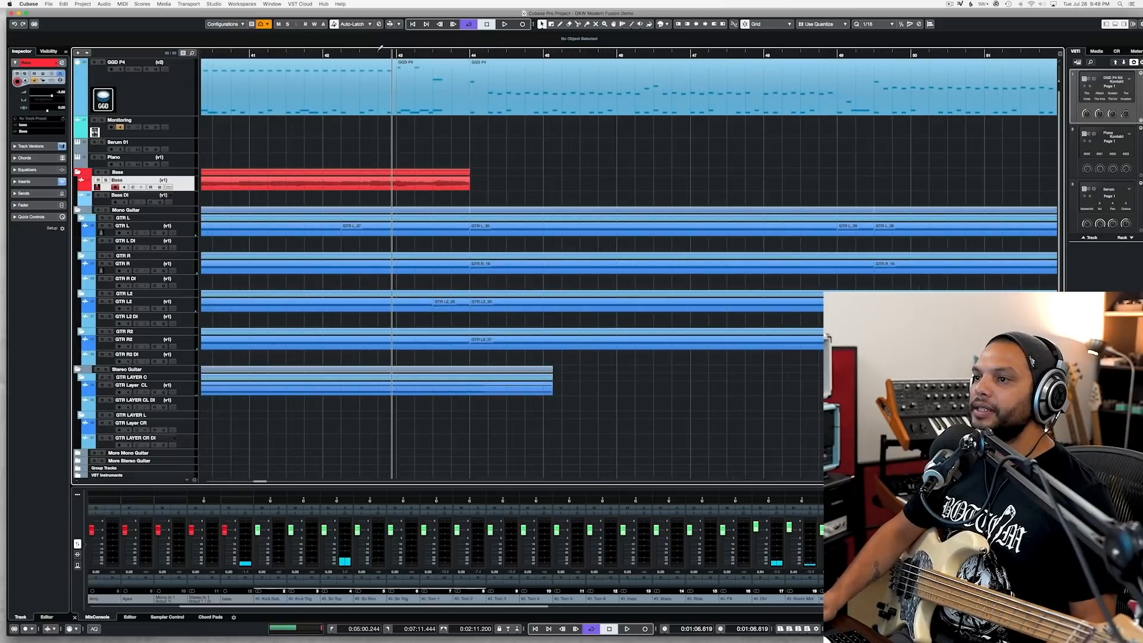
pyautogui.rightClick(397, 53)
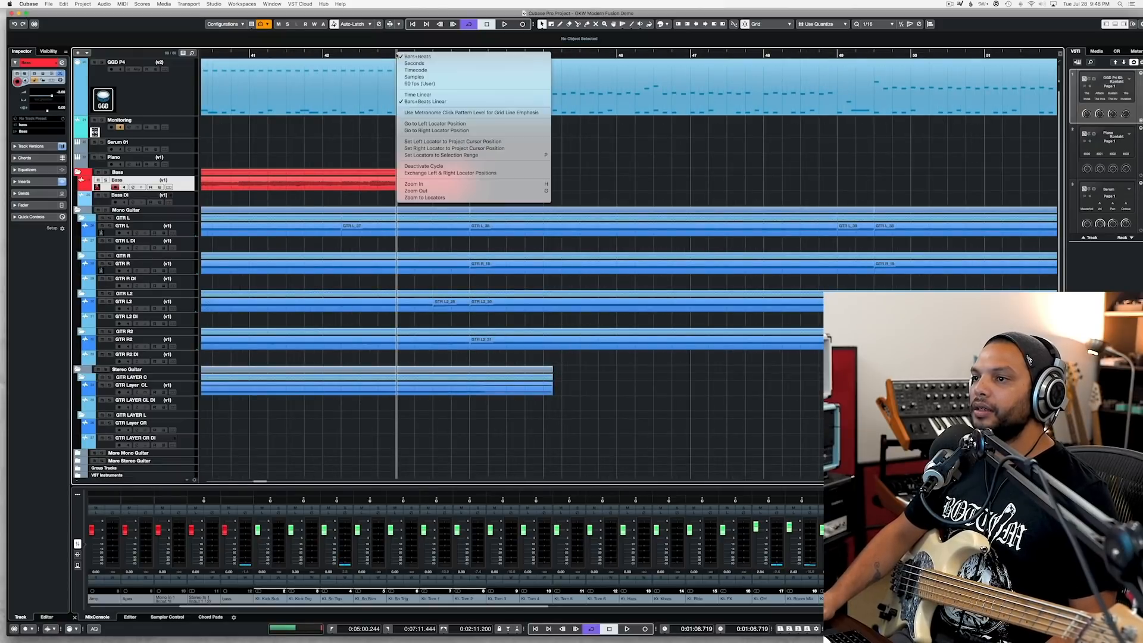
pyautogui.click(386, 61)
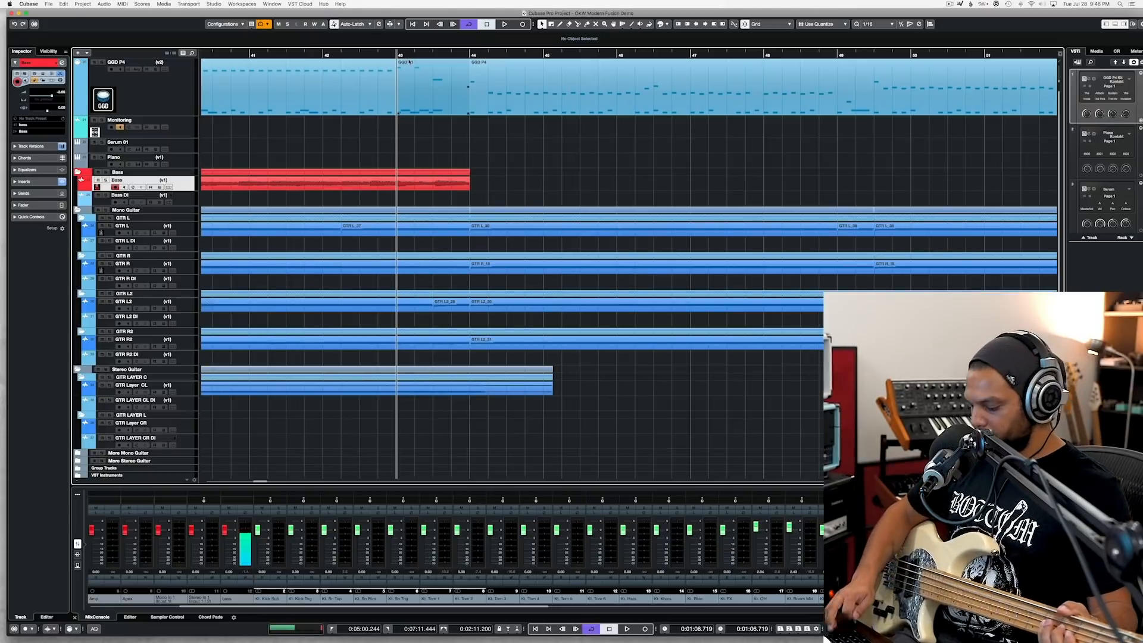
pyautogui.press('KP_Multiply')
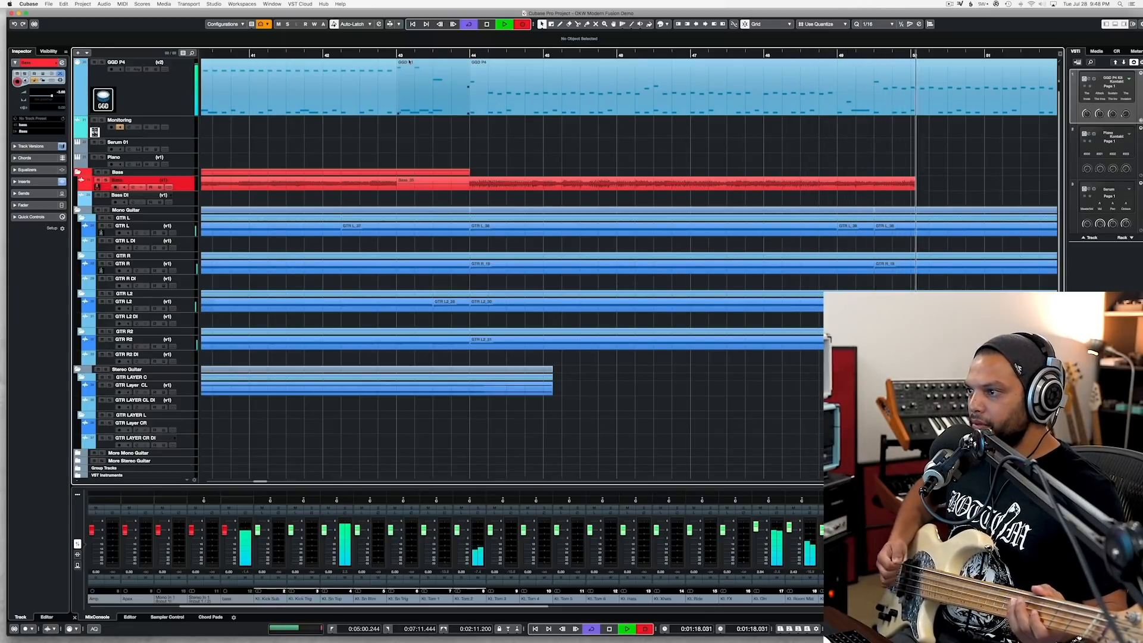
pyautogui.press('space')
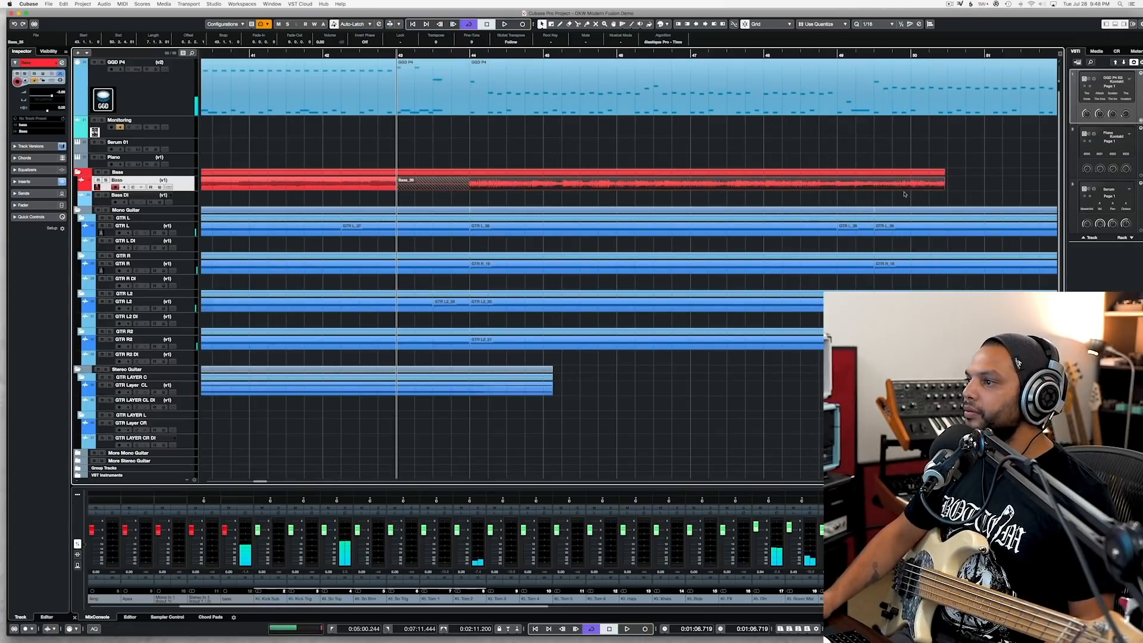
# Step: Trim the new bass take to start at bar 44 and end midway through bar 49
pyautogui.click(860, 55)
pyautogui.press('space')
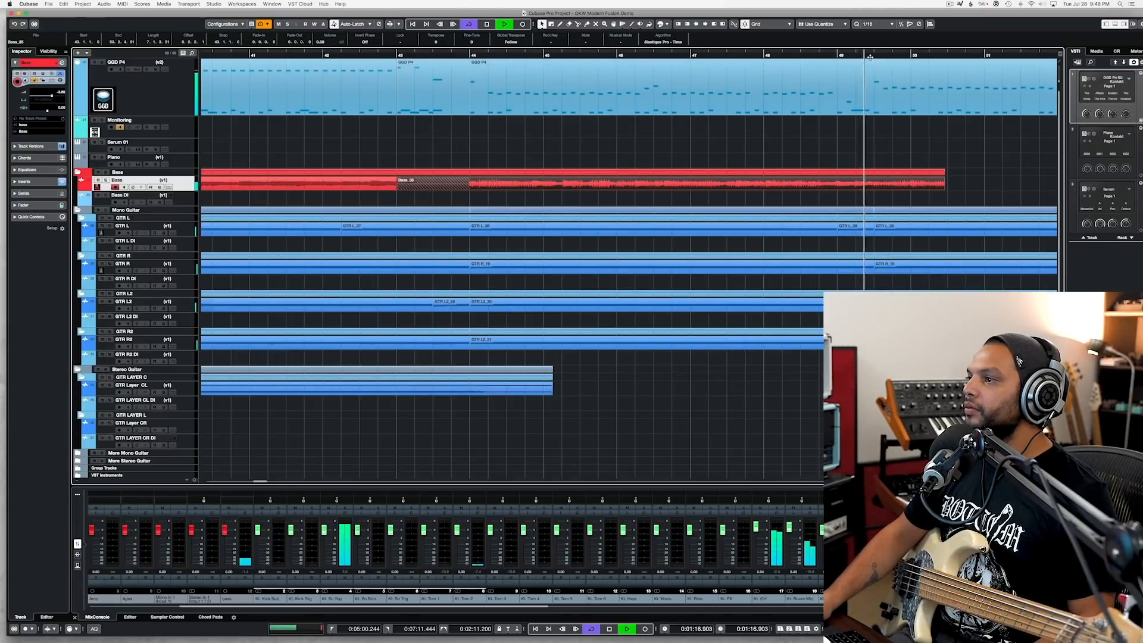
pyautogui.press('space')
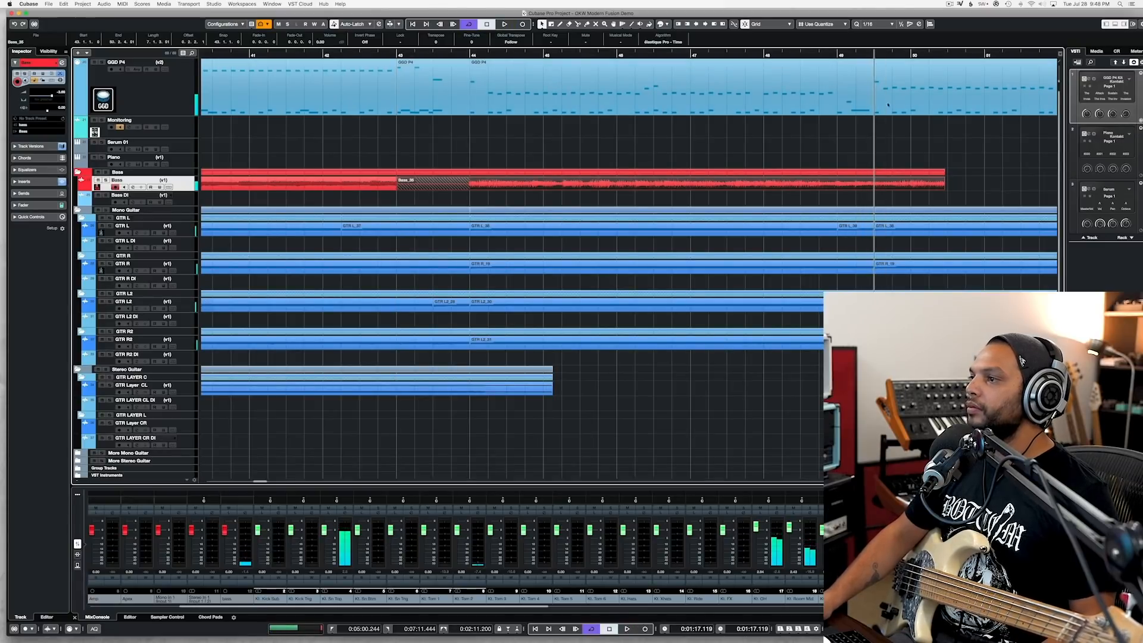
pyautogui.keyDown('alt'); pyautogui.click(876, 185); pyautogui.keyUp('alt')
pyautogui.press('Delete')
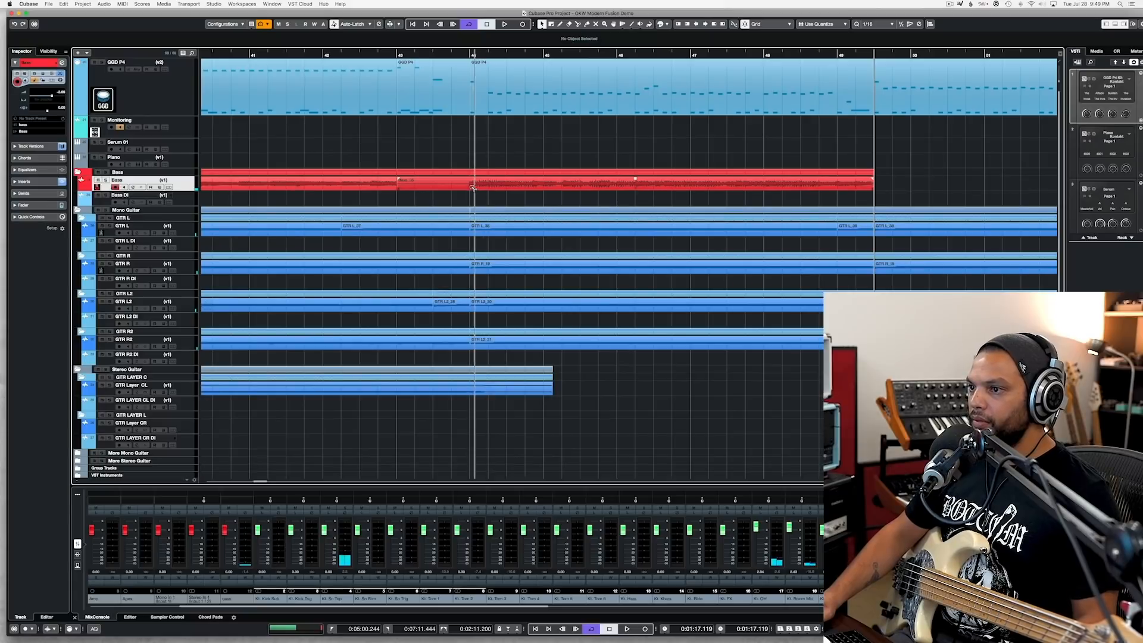
pyautogui.keyDown('alt'); pyautogui.click(469, 187); pyautogui.keyUp('alt')
pyautogui.click(455, 187)
pyautogui.click(467, 187)
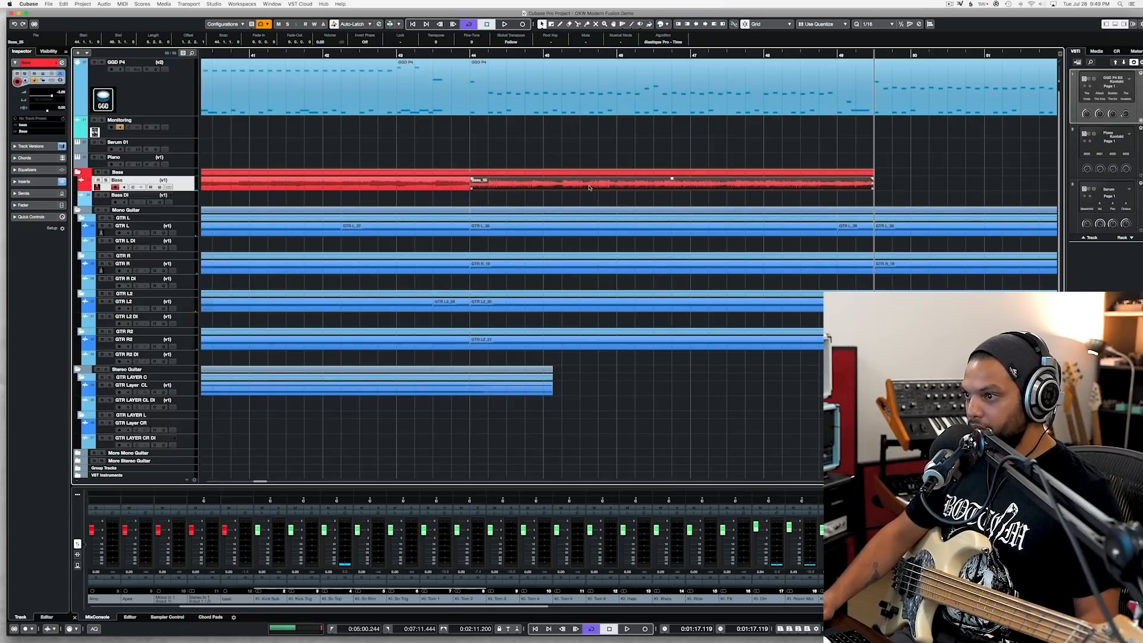
# Step: Duplicate the trimmed bass clip directly after itself, from mid-bar 49, and save the project
pyautogui.press('super+d')
pyautogui.press('g')
pyautogui.press('g')
pyautogui.press('g')
pyautogui.press('space')
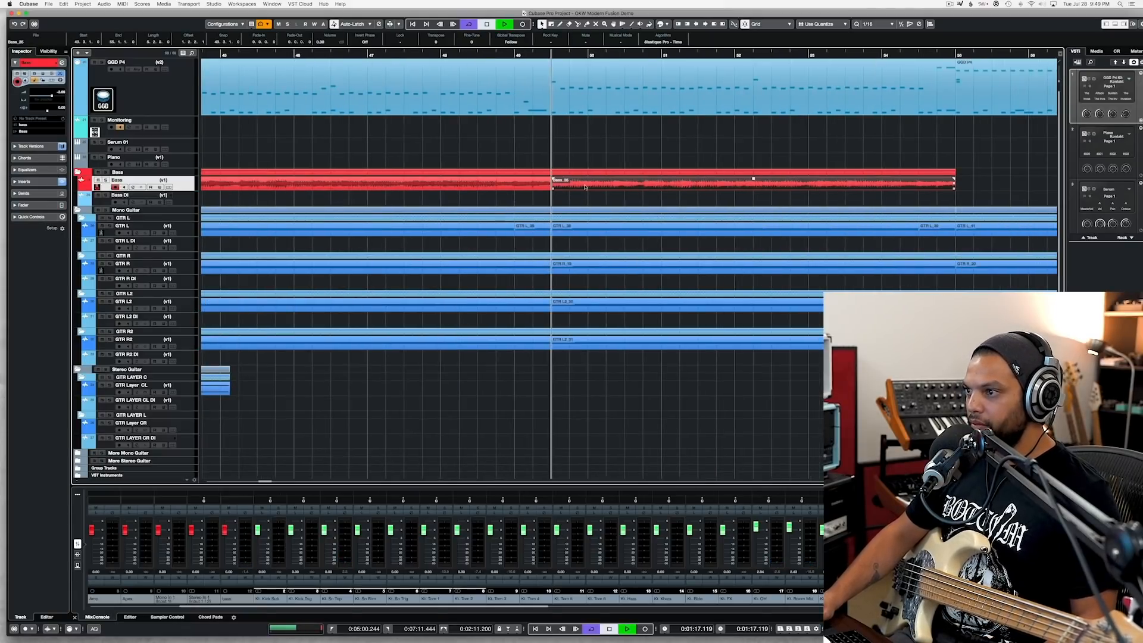
pyautogui.press('g')
pyautogui.press('g')
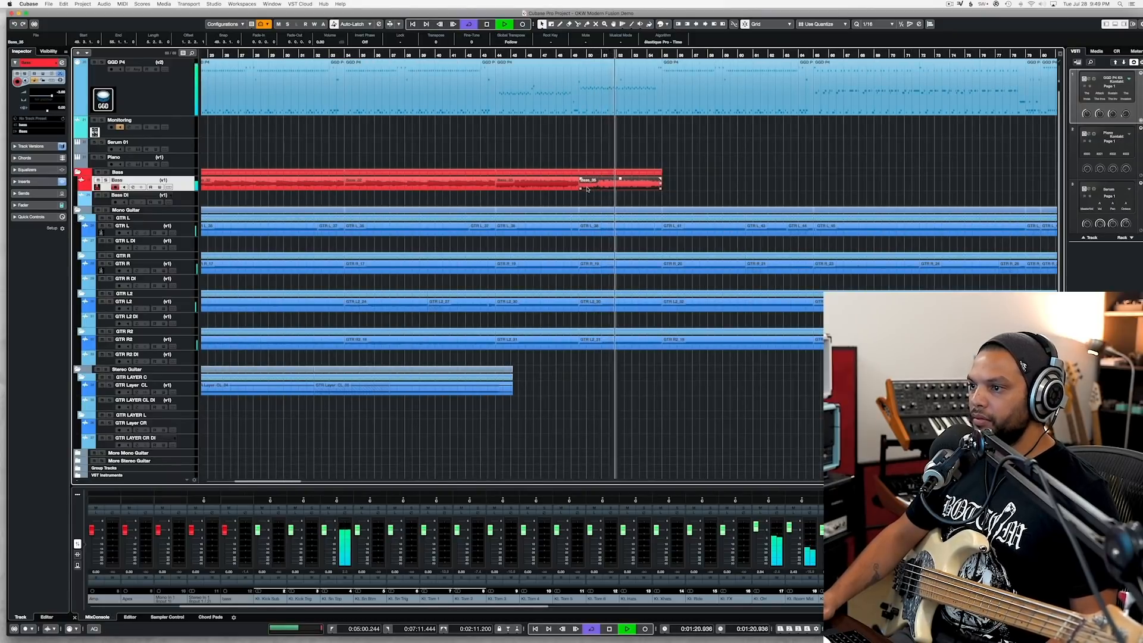
pyautogui.press('super+s')
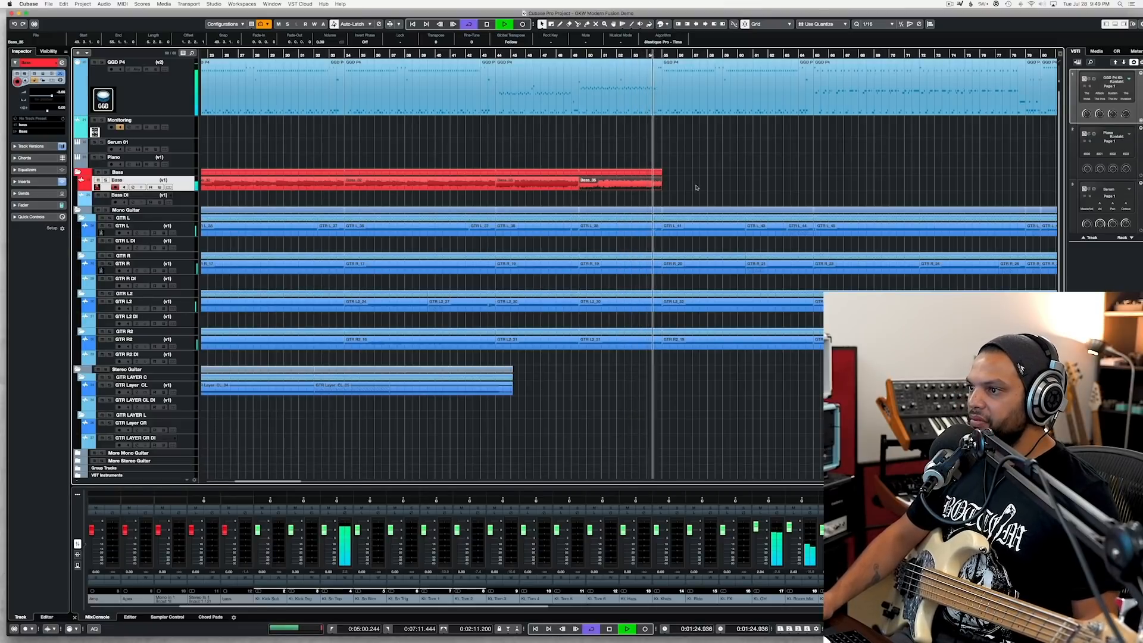
# Step: Start recording a new bass take from bar 54, shortly before the end of the duplicated clip
pyautogui.press('h')
pyautogui.press('h')
pyautogui.press('h')
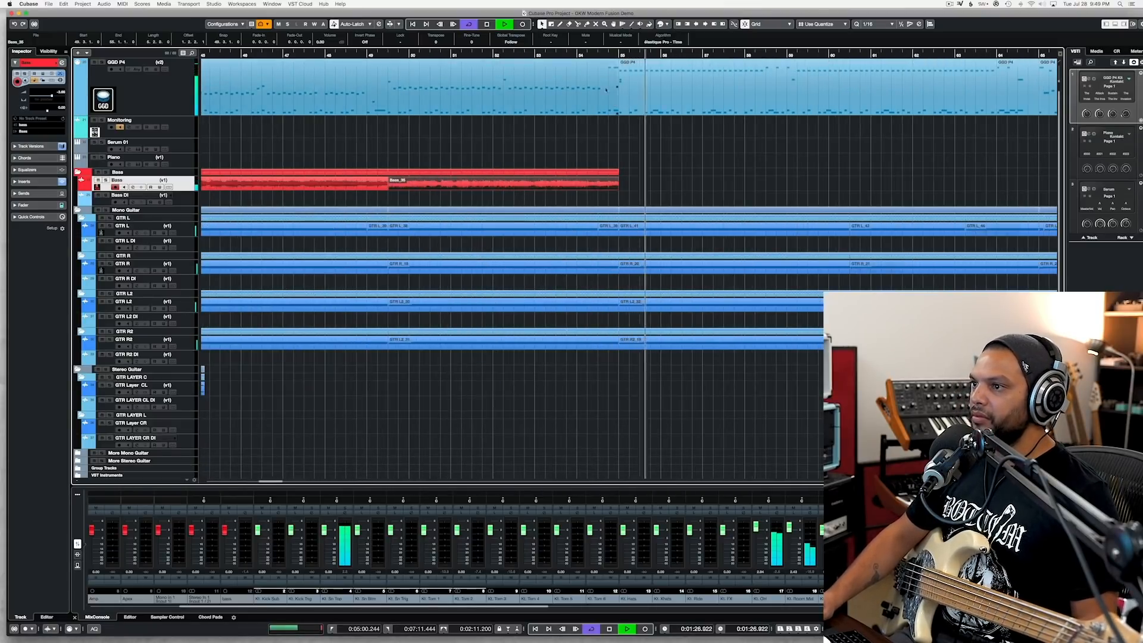
pyautogui.press('space')
pyautogui.click(585, 54)
pyautogui.press('KP_Multiply')
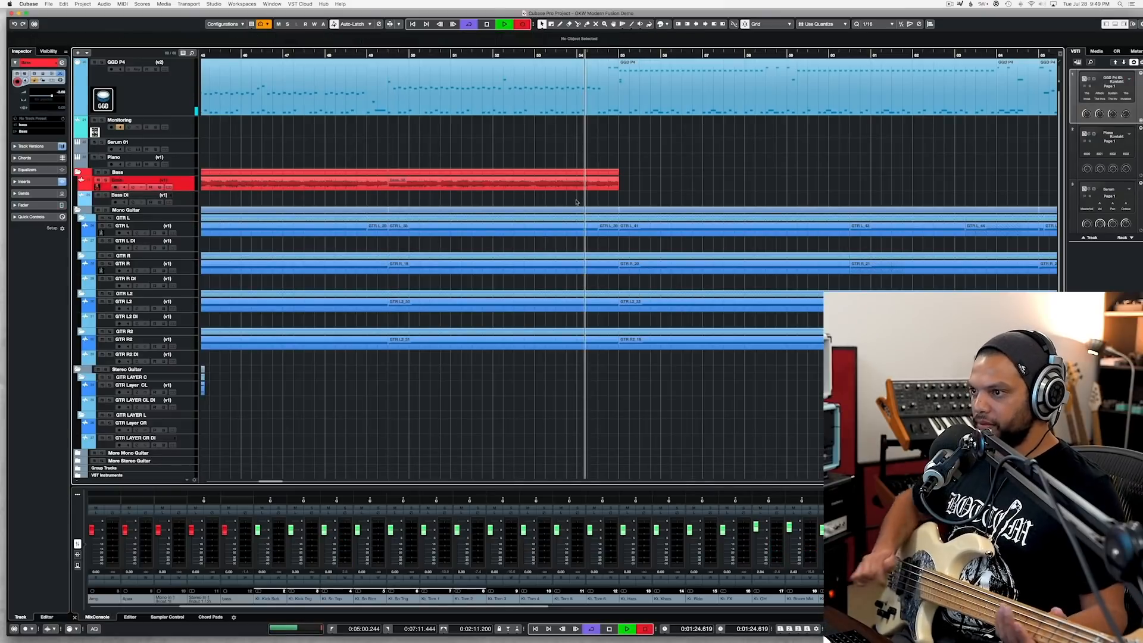
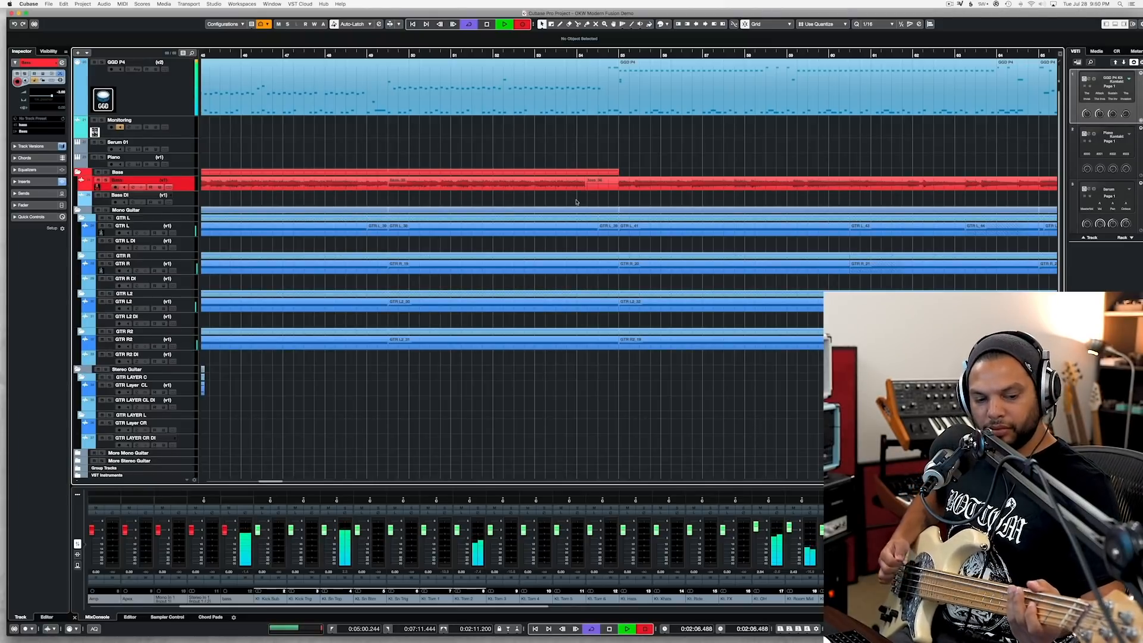
# Step: Stop recording the bass take and trim it to start at bar 55 and end at bar 79
pyautogui.press('space')
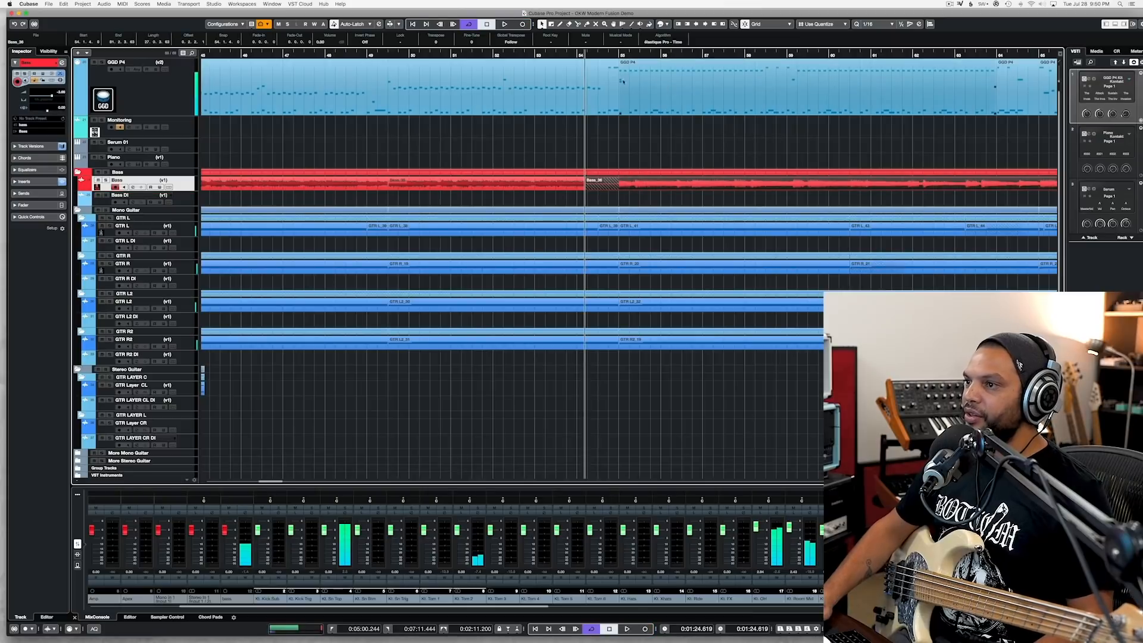
pyautogui.press('space')
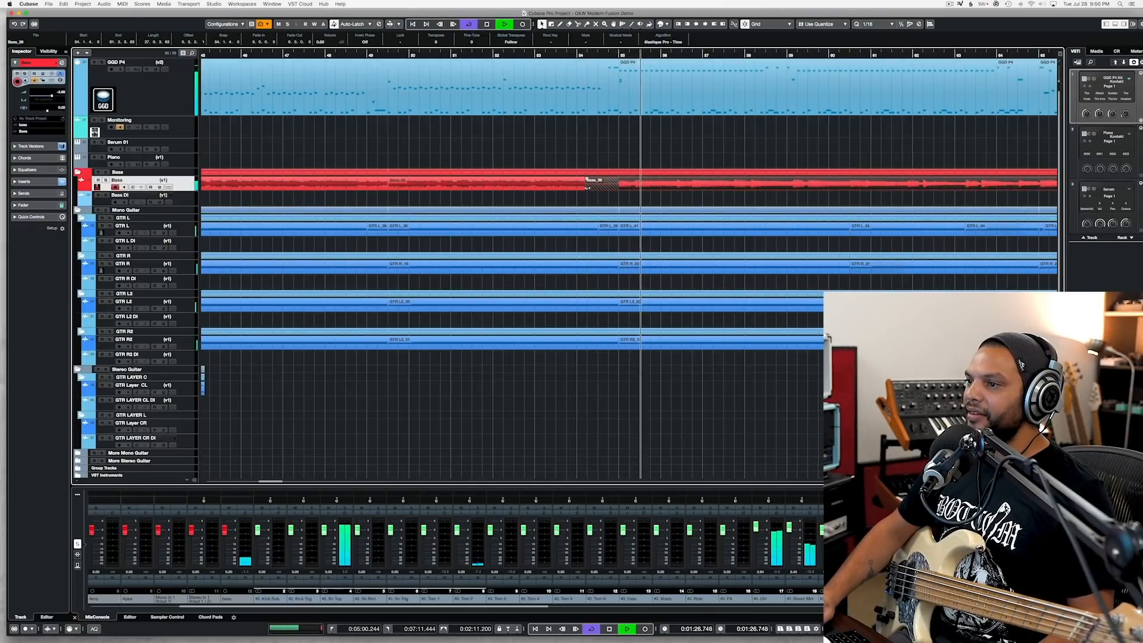
pyautogui.moveTo(587, 188); pyautogui.dragTo(621, 189)
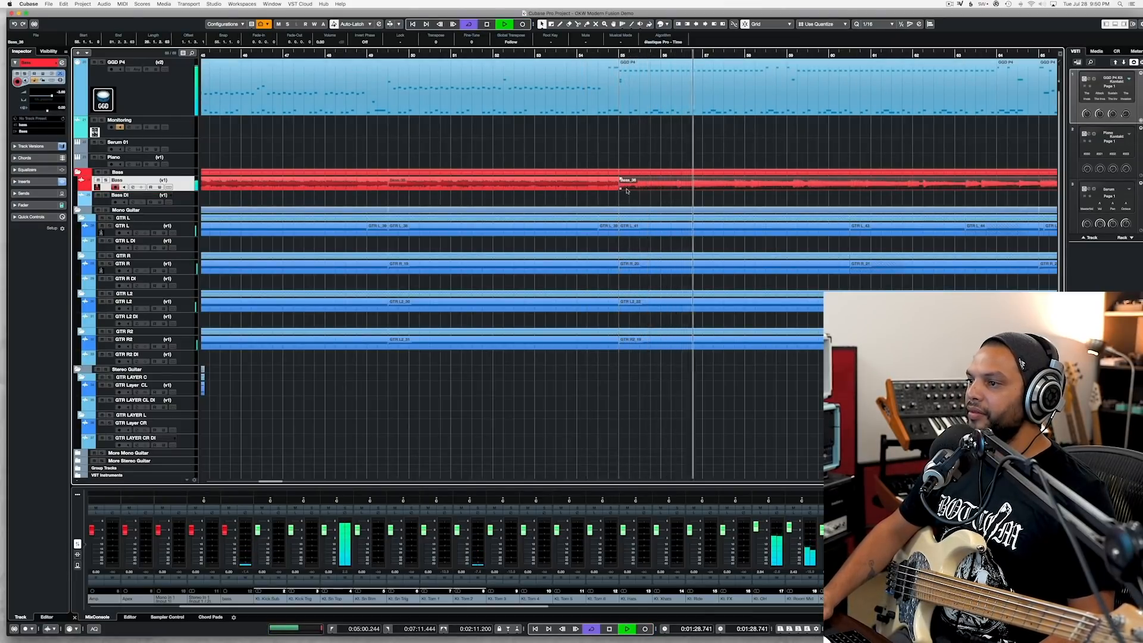
pyautogui.hscroll(5, 624, 189)
pyautogui.click(603, 54)
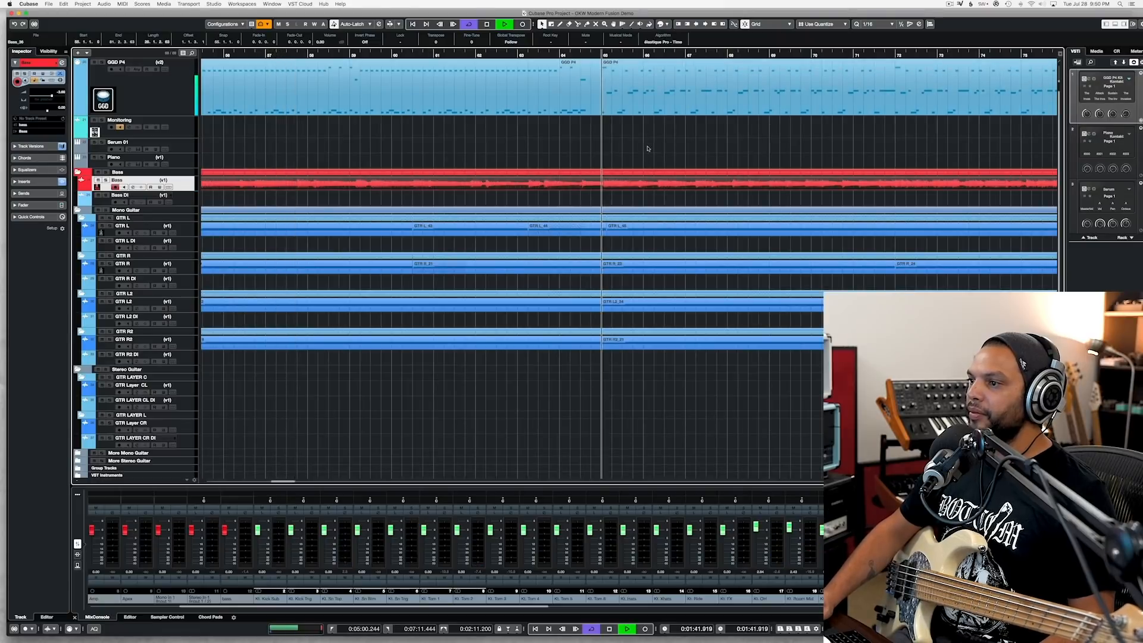
pyautogui.hscroll(5, 645, 148)
pyautogui.moveTo(782, 188); pyautogui.dragTo(683, 202)
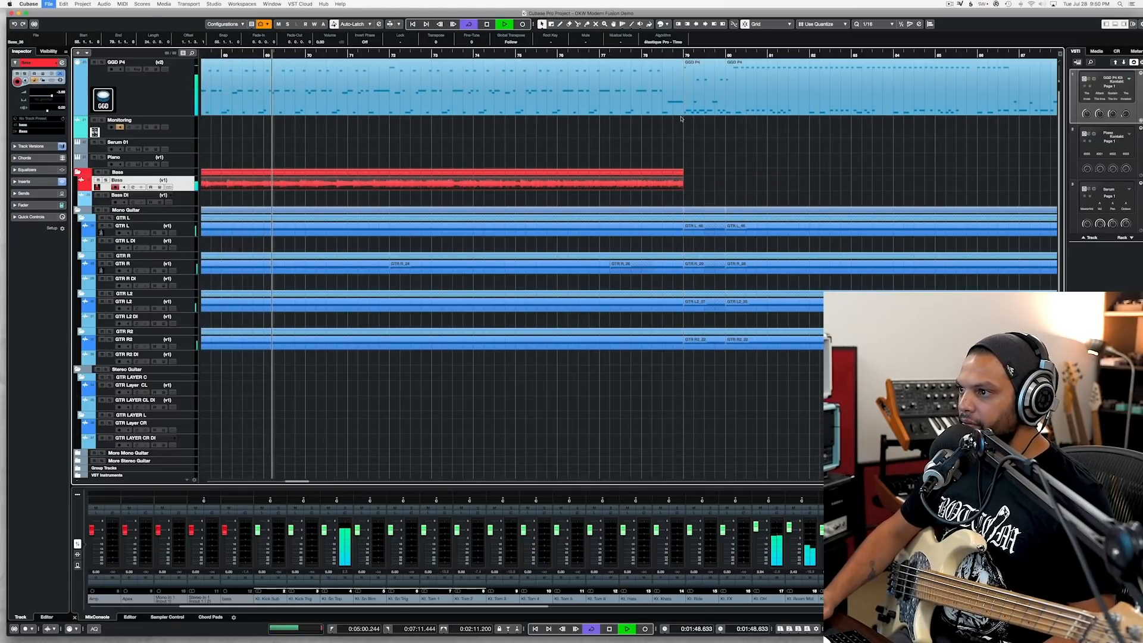
# Step: Play back the transition out of the bass take around bar 79, replaying it from bar 78
pyautogui.scroll(3, 682, 119)
pyautogui.click(668, 55)
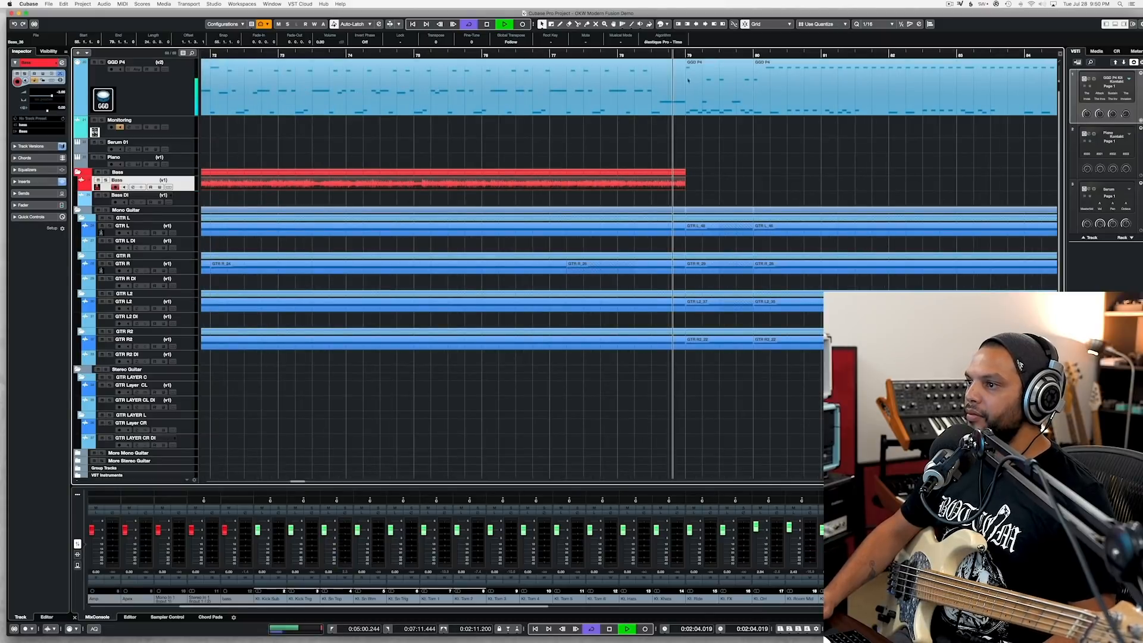
pyautogui.hscroll(6, 702, 119)
pyautogui.hscroll(-4, 512, 146)
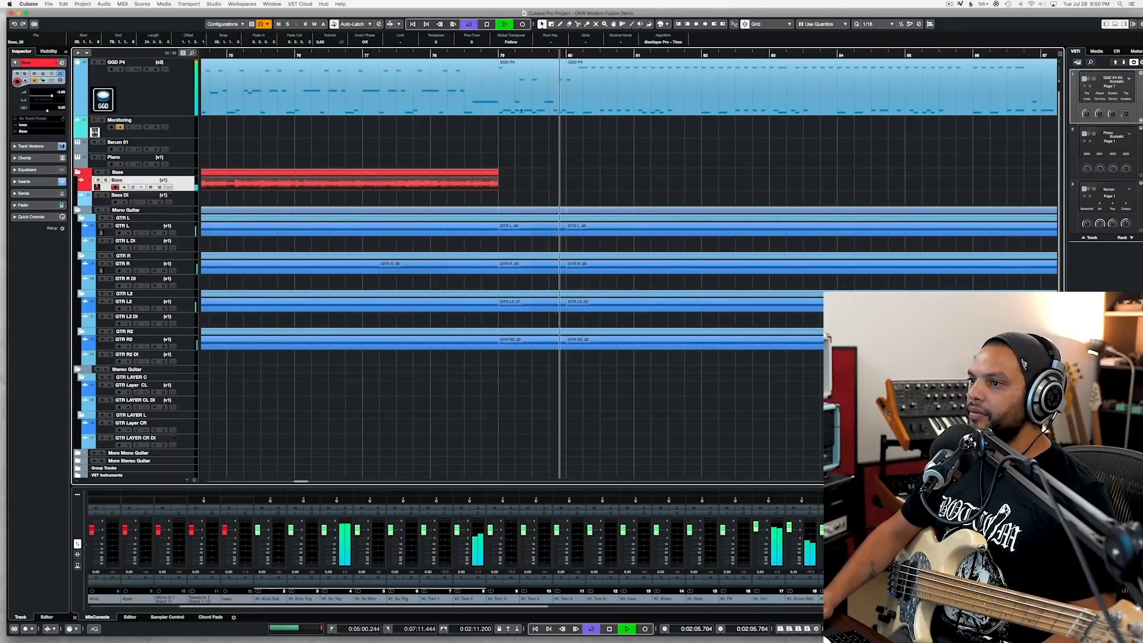
pyautogui.press('space')
pyautogui.click(434, 55)
pyautogui.press('space')
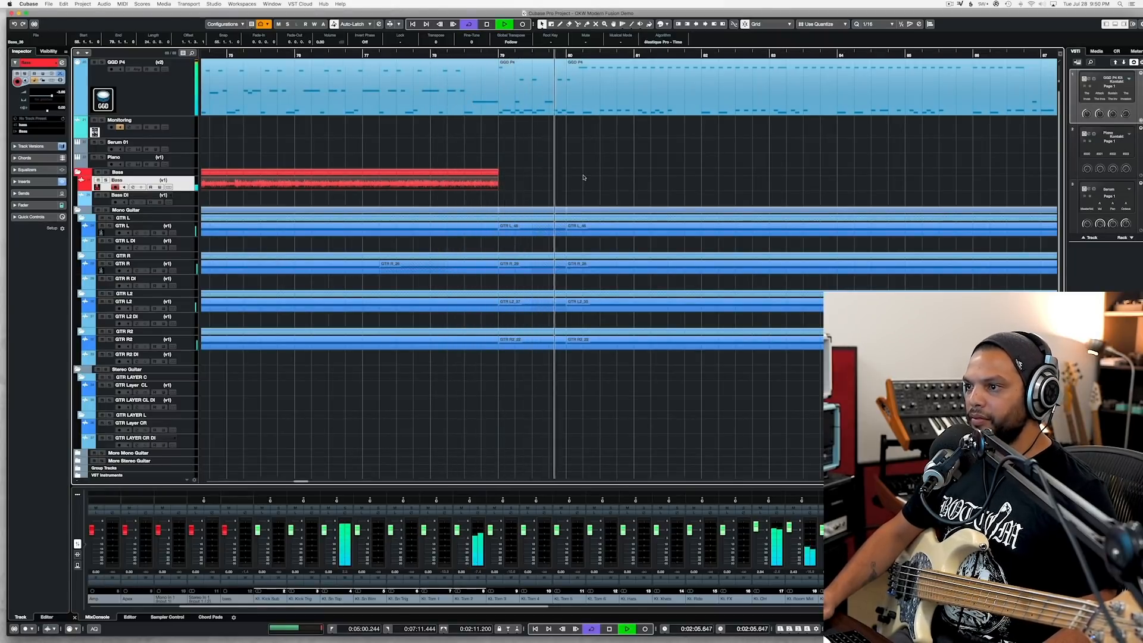
pyautogui.press('space')
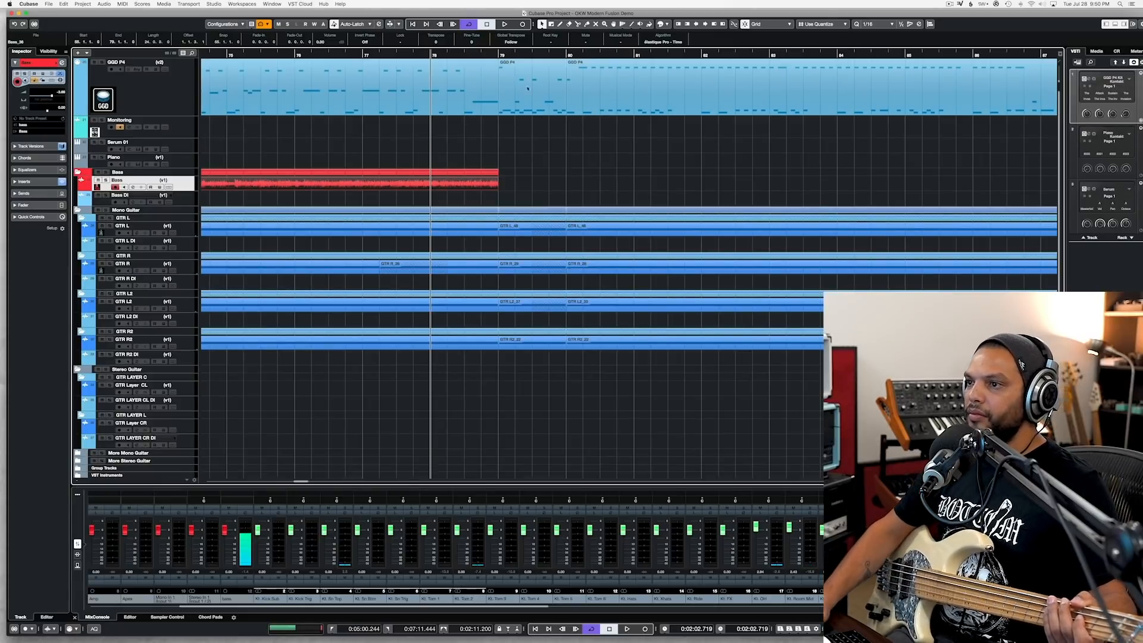
# Step: Rehearse the next section and record a new bass take from midway through bar 78 until about midway through bar 88
pyautogui.press('space')
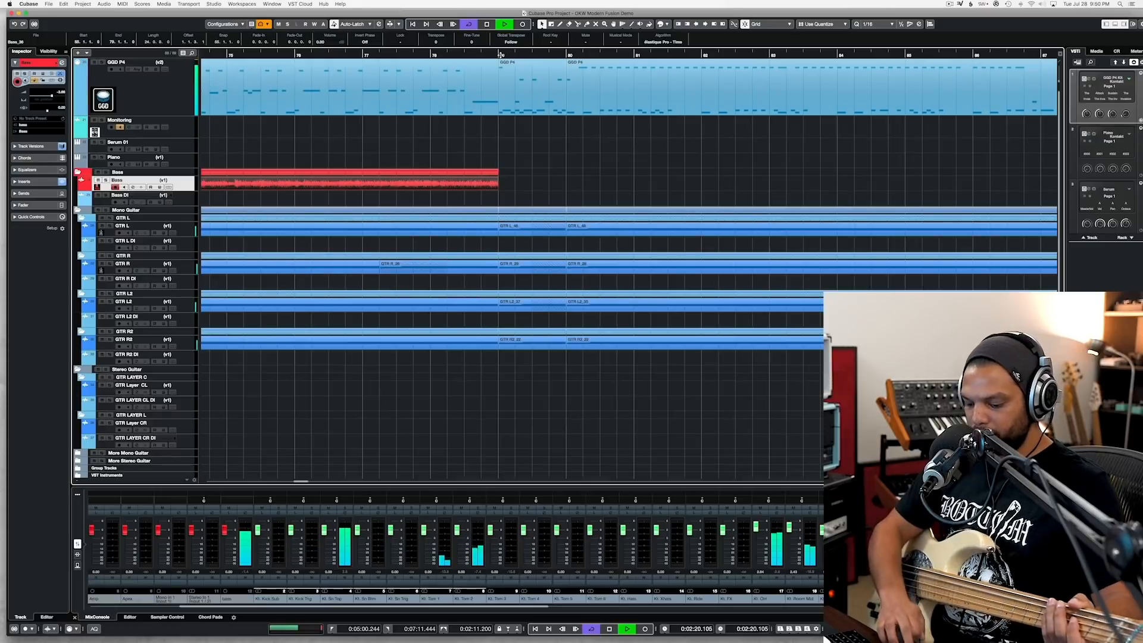
pyautogui.press('space')
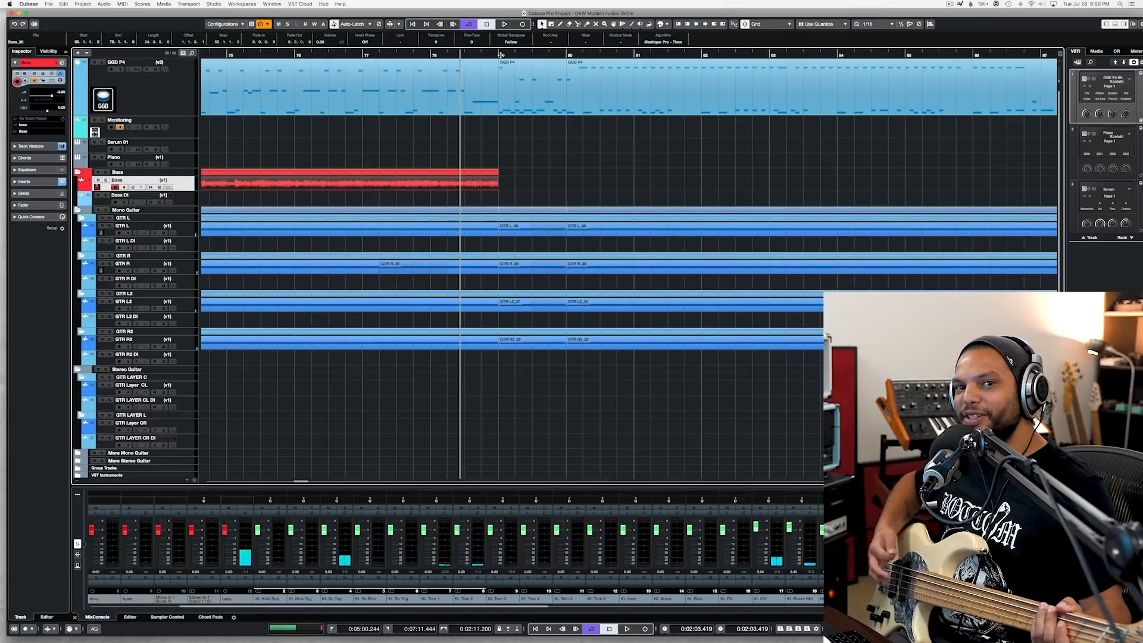
pyautogui.press('KP_Multiply')
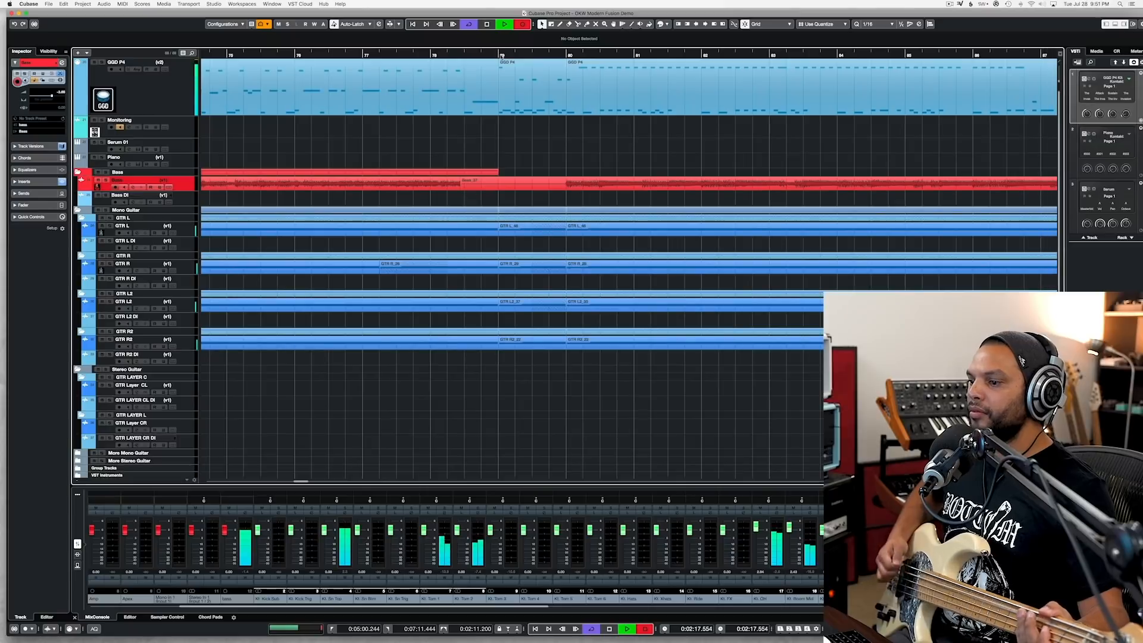
pyautogui.press('space')
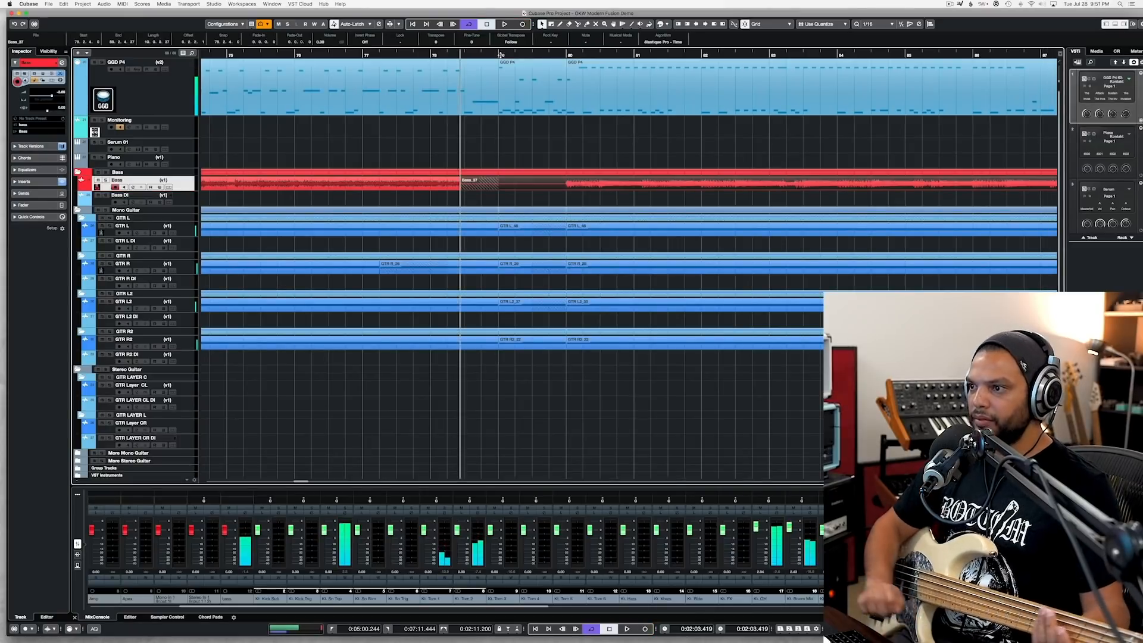
# Step: Trim the new bass take to start at bar 80 and end at bar 88, in line with the guitar clips
pyautogui.moveTo(568, 186); pyautogui.dragTo(566, 189)
pyautogui.hotkey('alt', 'space')
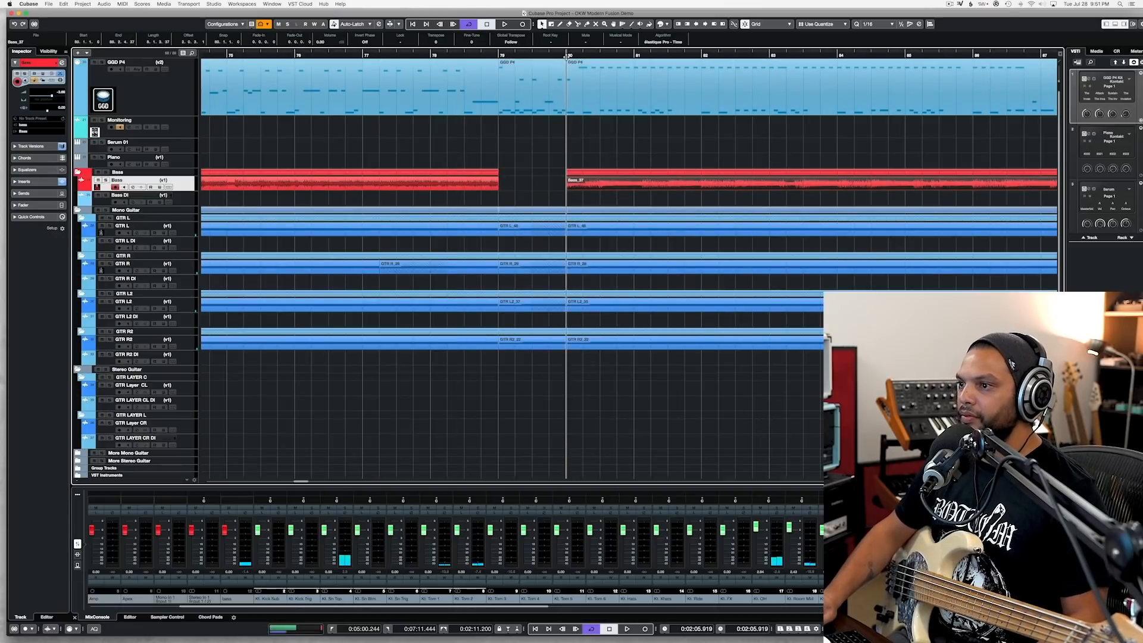
pyautogui.press('g')
pyautogui.press('g')
pyautogui.press('g')
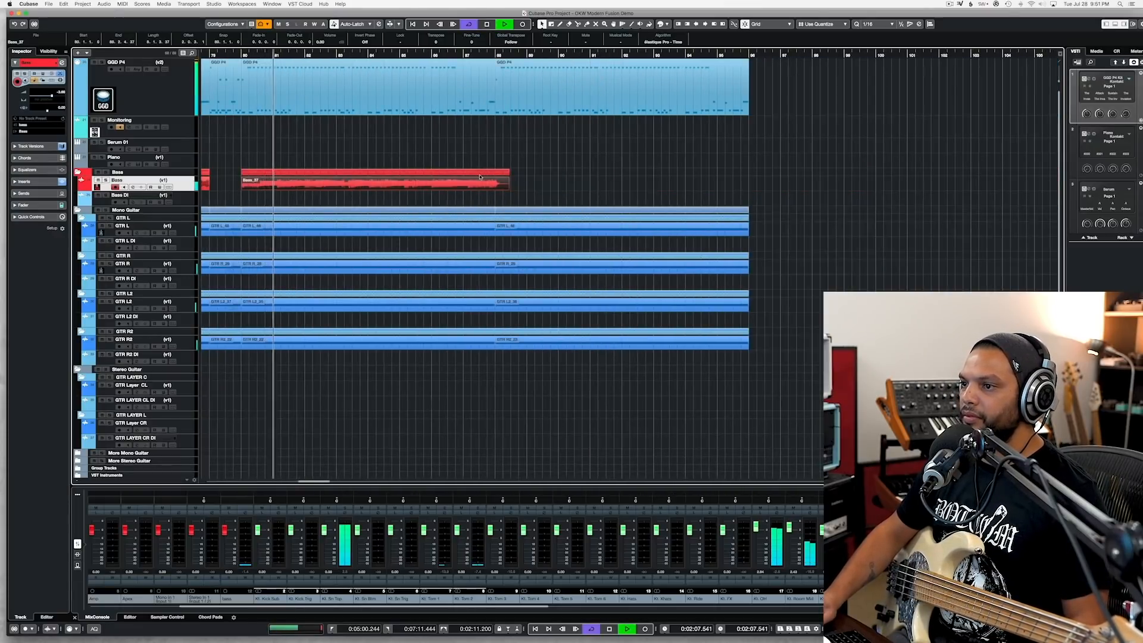
pyautogui.scroll(4, 553, 188)
pyautogui.moveTo(511, 189); pyautogui.dragTo(509, 190)
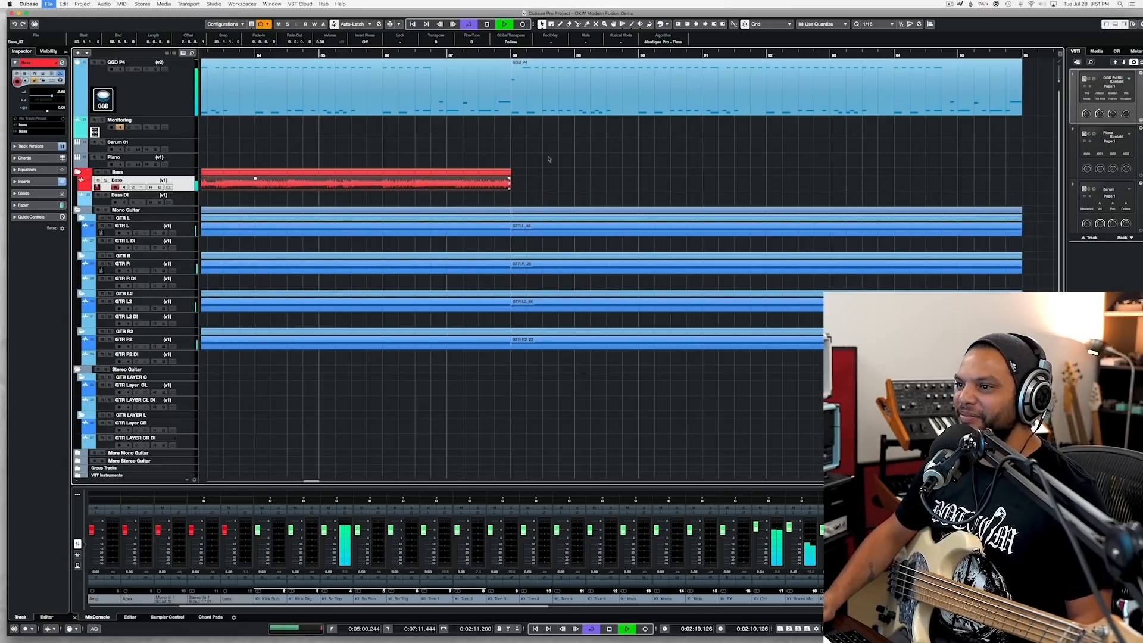
# Step: Try recording a bass take from early in bar 87 until past bar 96, and delete it
pyautogui.press('space')
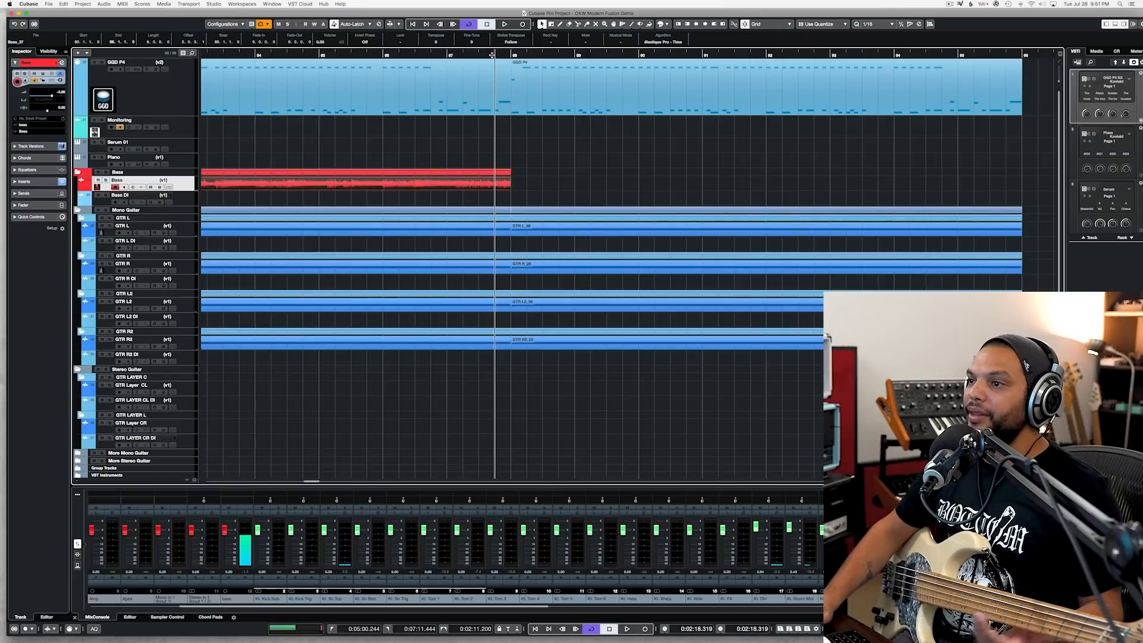
pyautogui.click(464, 55)
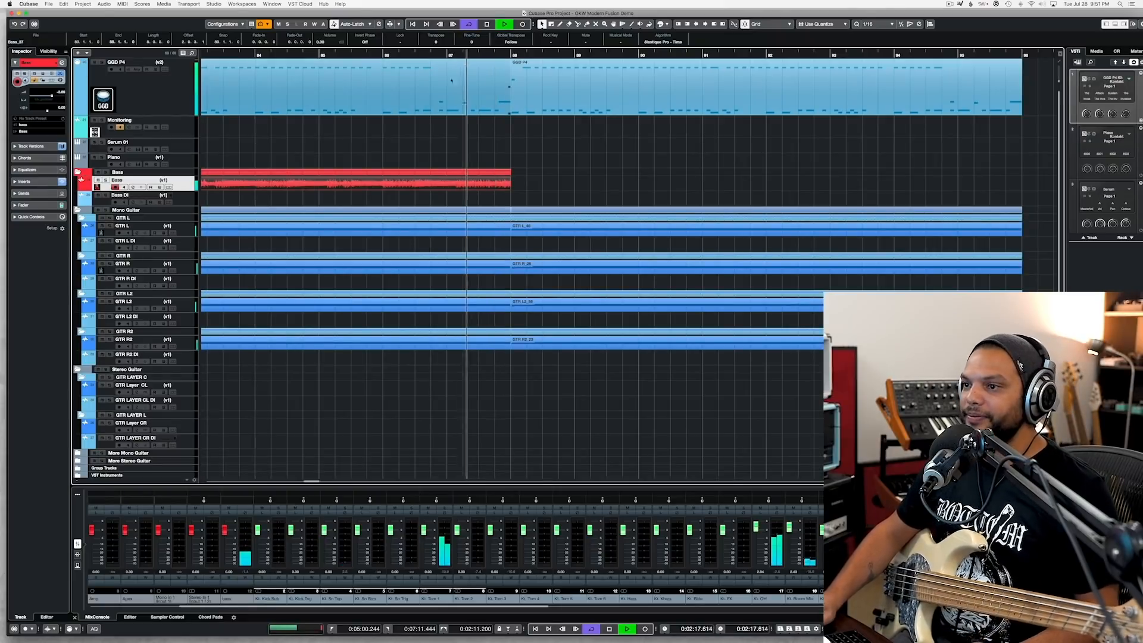
pyautogui.press('KP_Multiply')
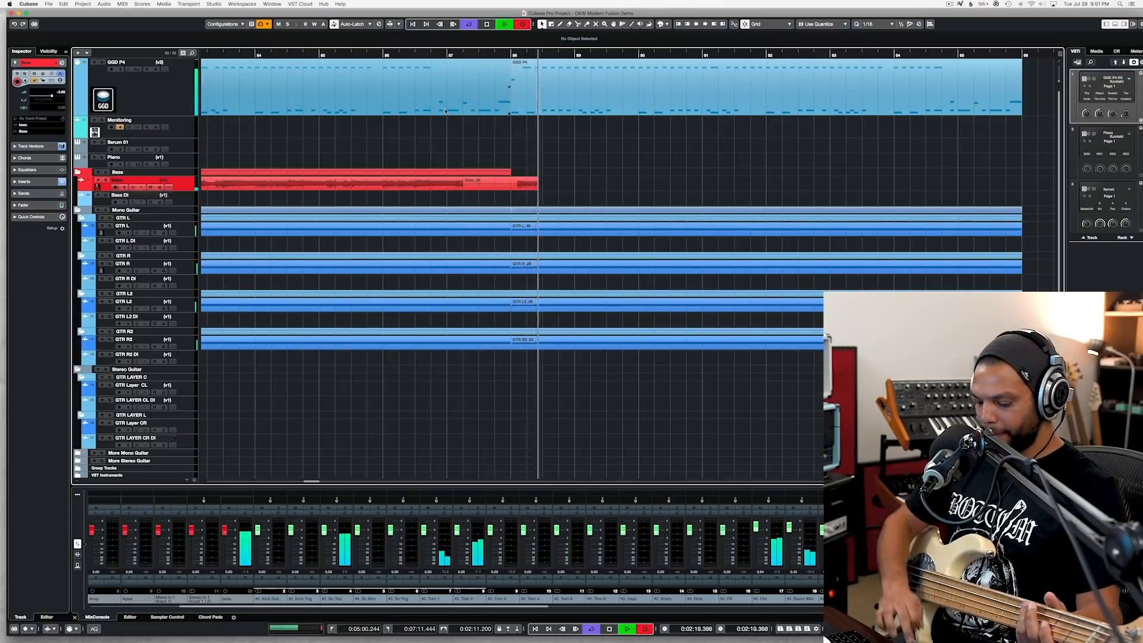
pyautogui.press('KP_0')
pyautogui.click(446, 55)
pyautogui.press('KP_Multiply')
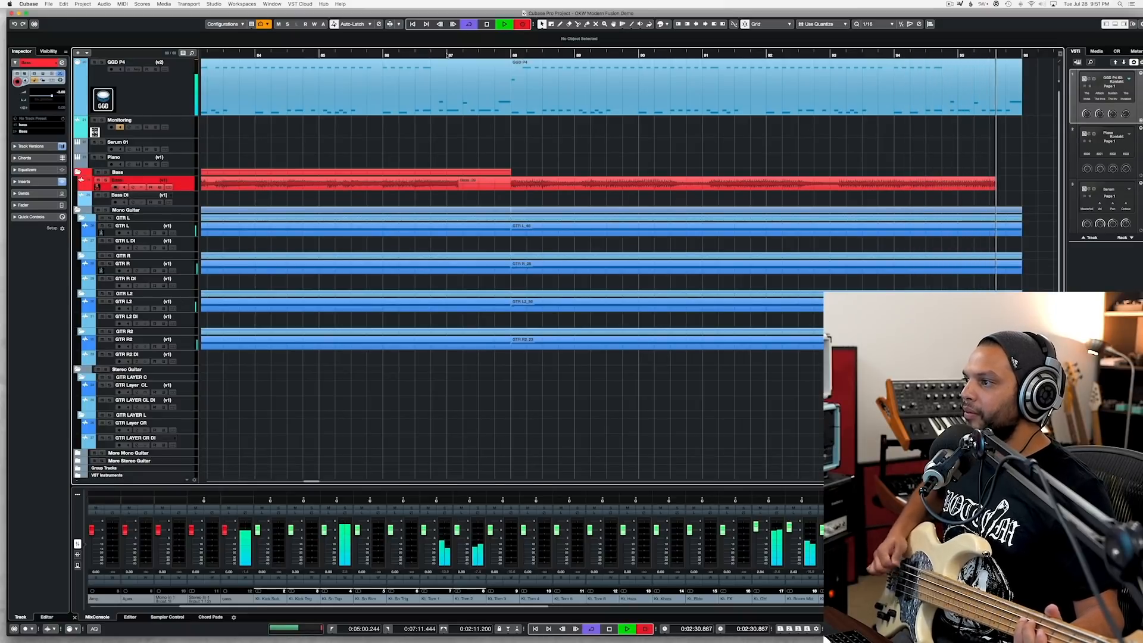
pyautogui.press('space')
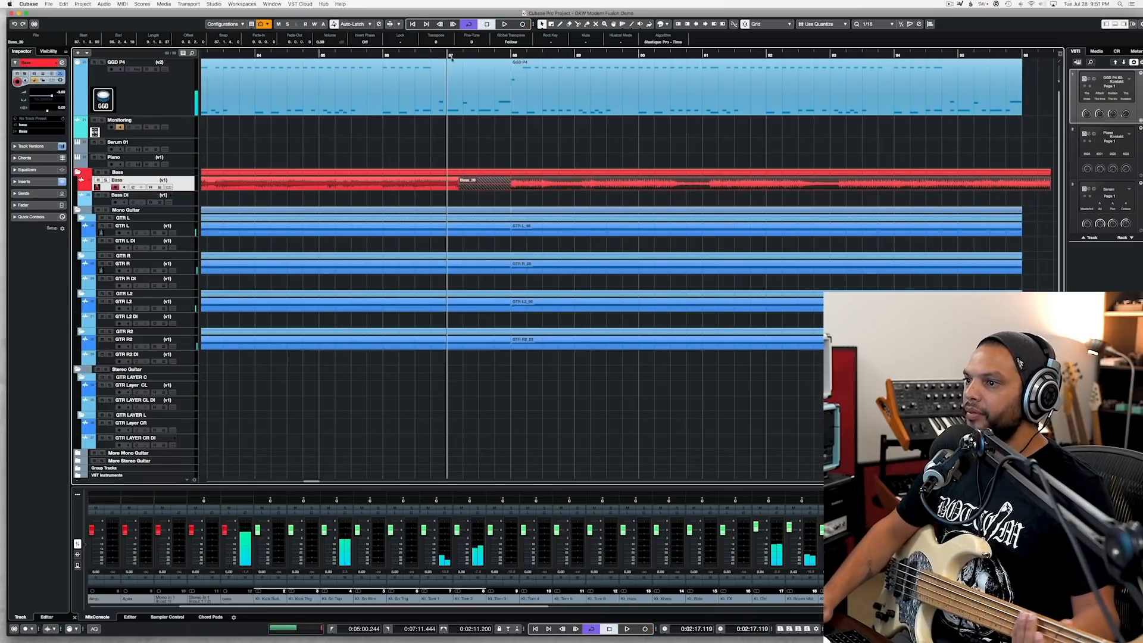
pyautogui.press('BackSpace')
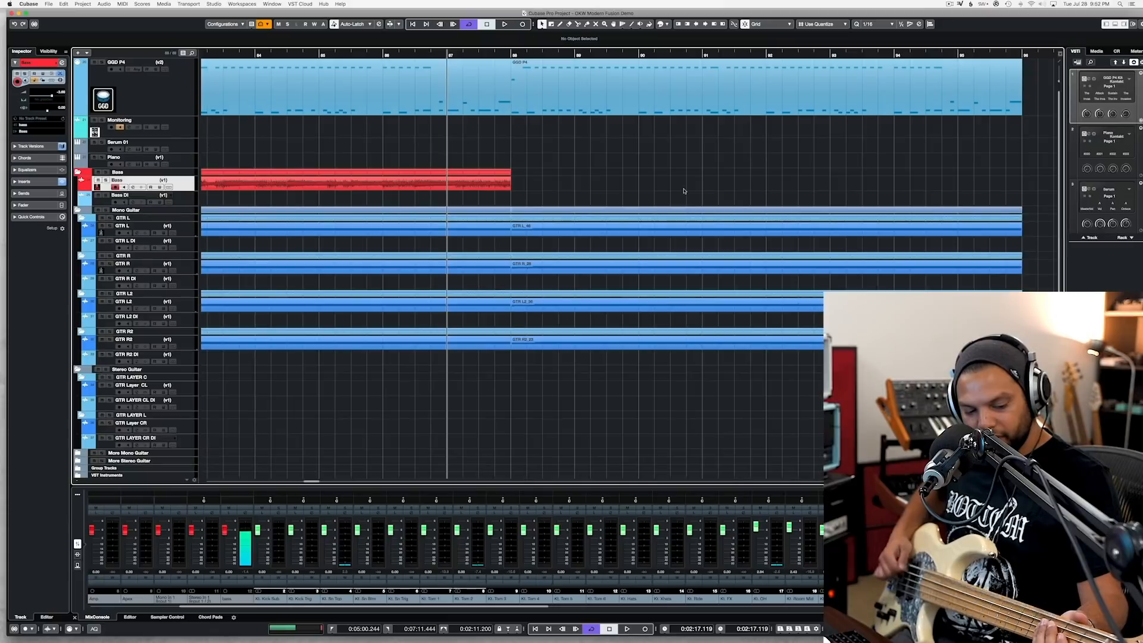
# Step: Record a bass take from bar 87 until past bar 96 and trim it to run from bar 88 to bar 96
pyautogui.press('KP_Multiply')
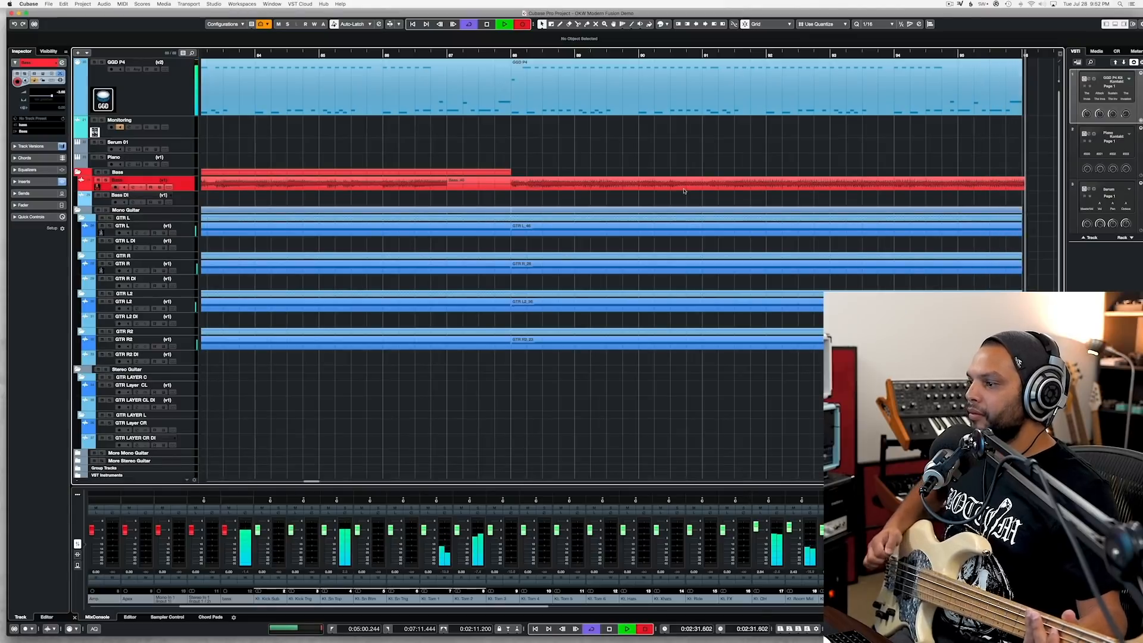
pyautogui.press('space')
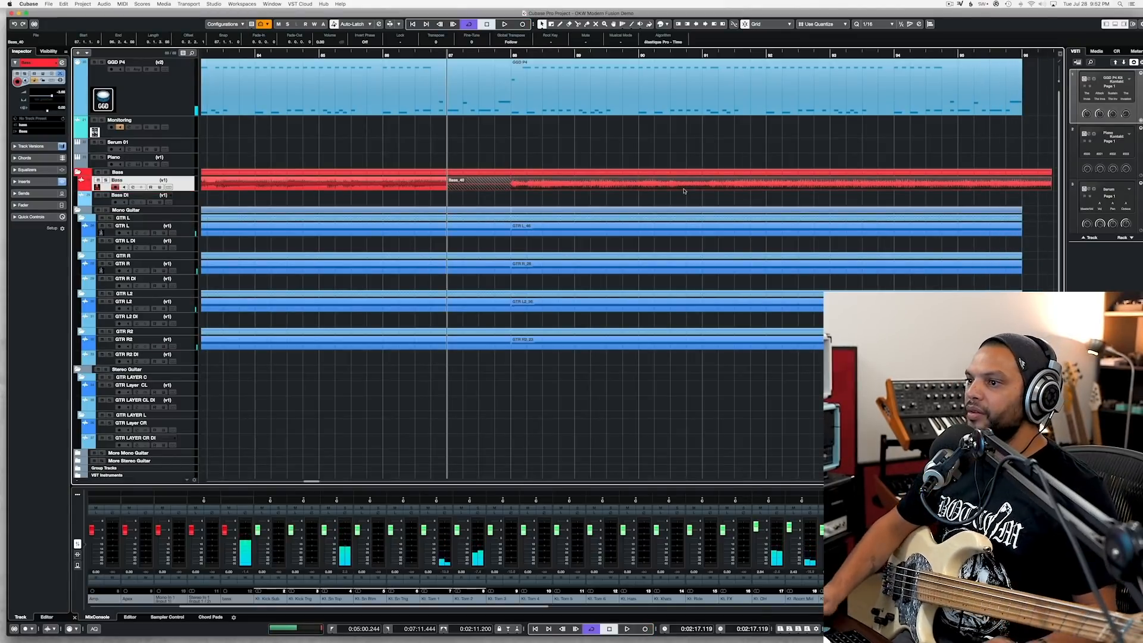
pyautogui.click(512, 54)
pyautogui.press('space')
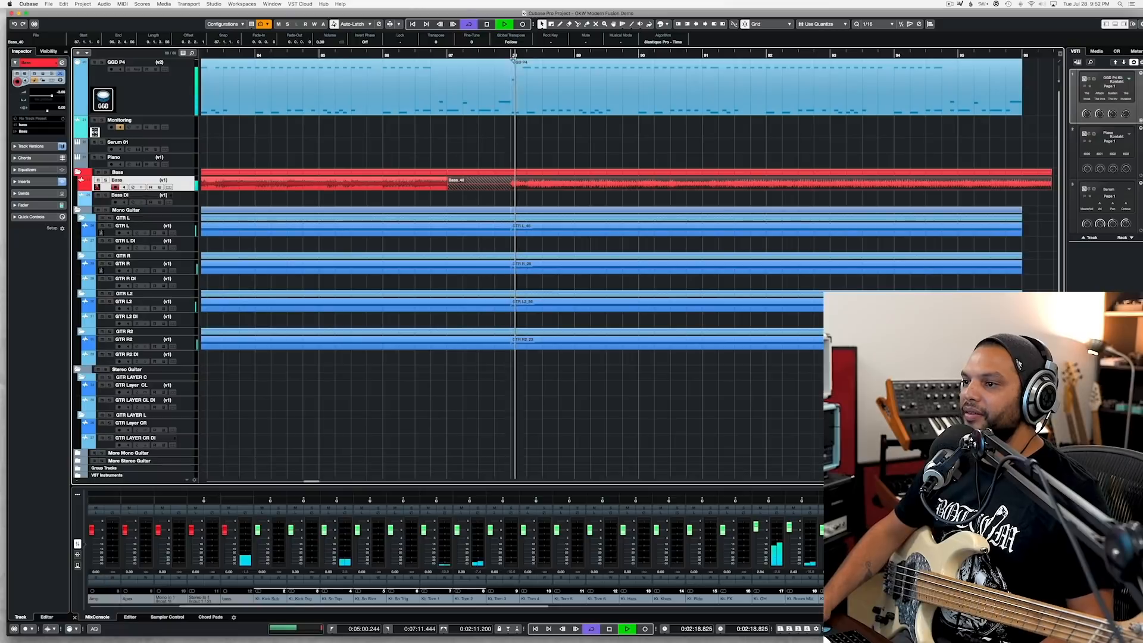
pyautogui.moveTo(457, 188); pyautogui.dragTo(511, 188)
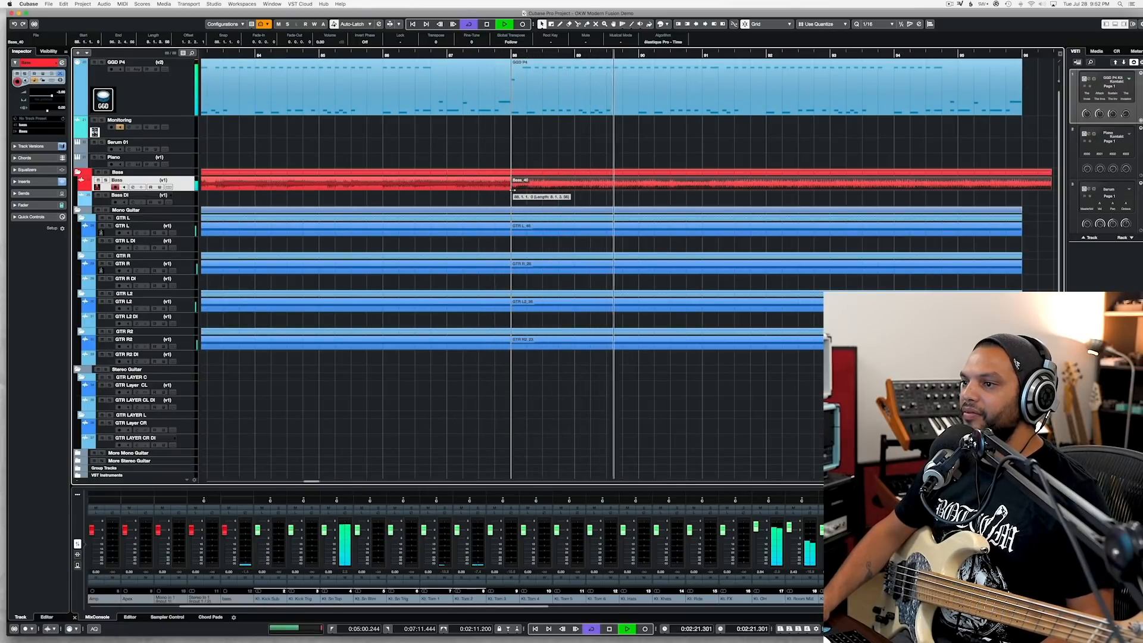
pyautogui.keyDown('alt'); pyautogui.click(1023, 186); pyautogui.keyUp('alt')
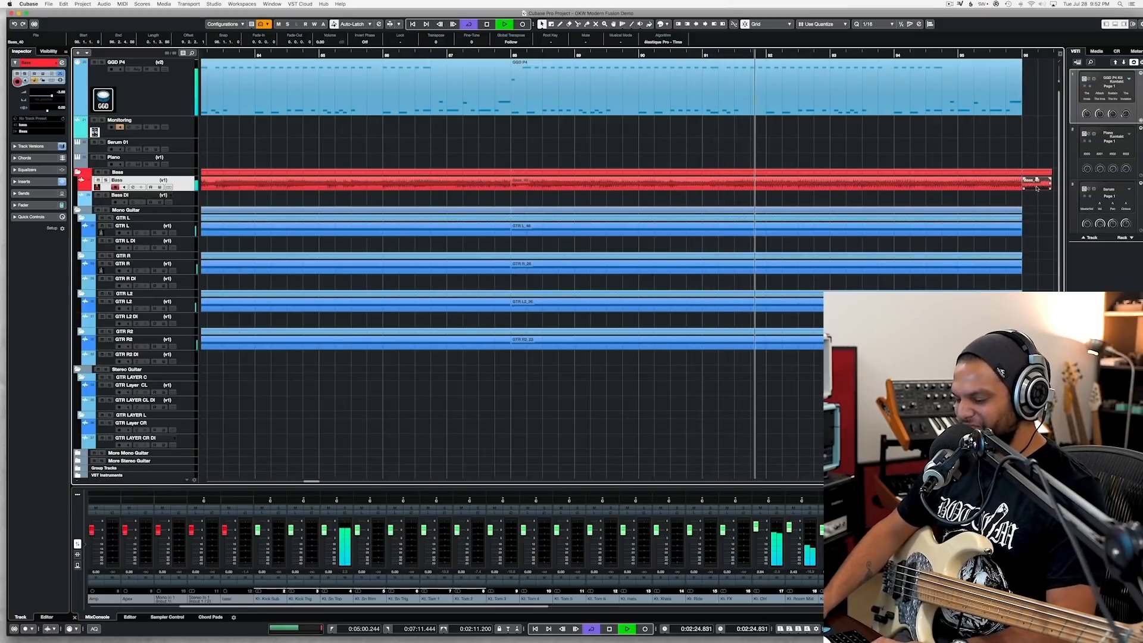
pyautogui.press('BackSpace')
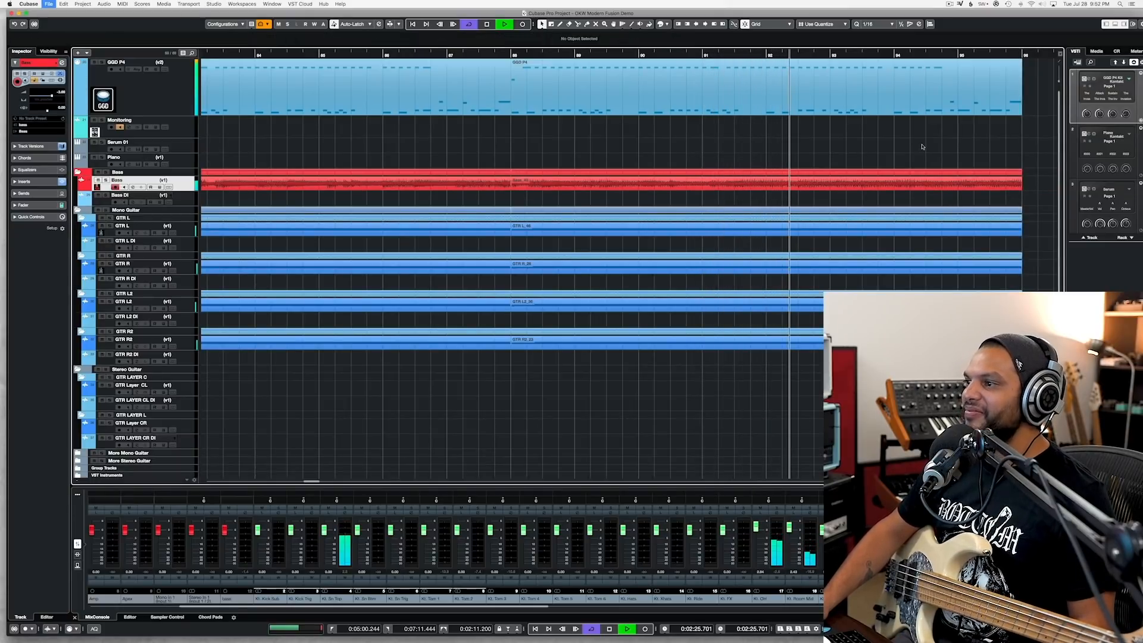
# Step: Open the last GGD P4 drum part in the Key Editor and move its final two notes down to D0
pyautogui.hscroll(5, 921, 147)
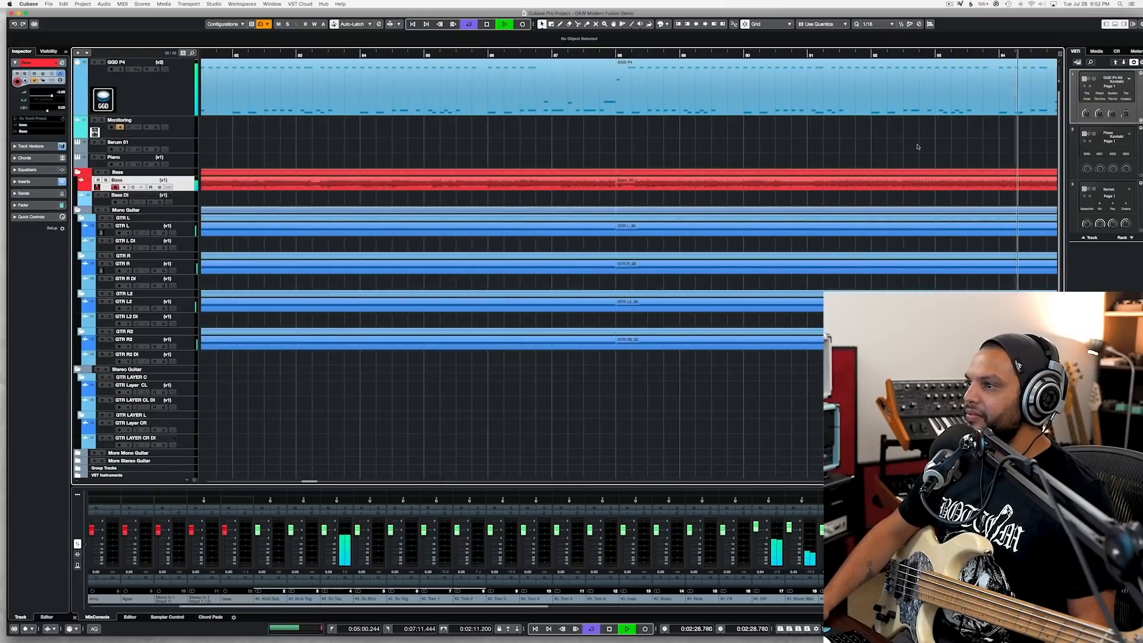
pyautogui.scroll(4, 816, 140)
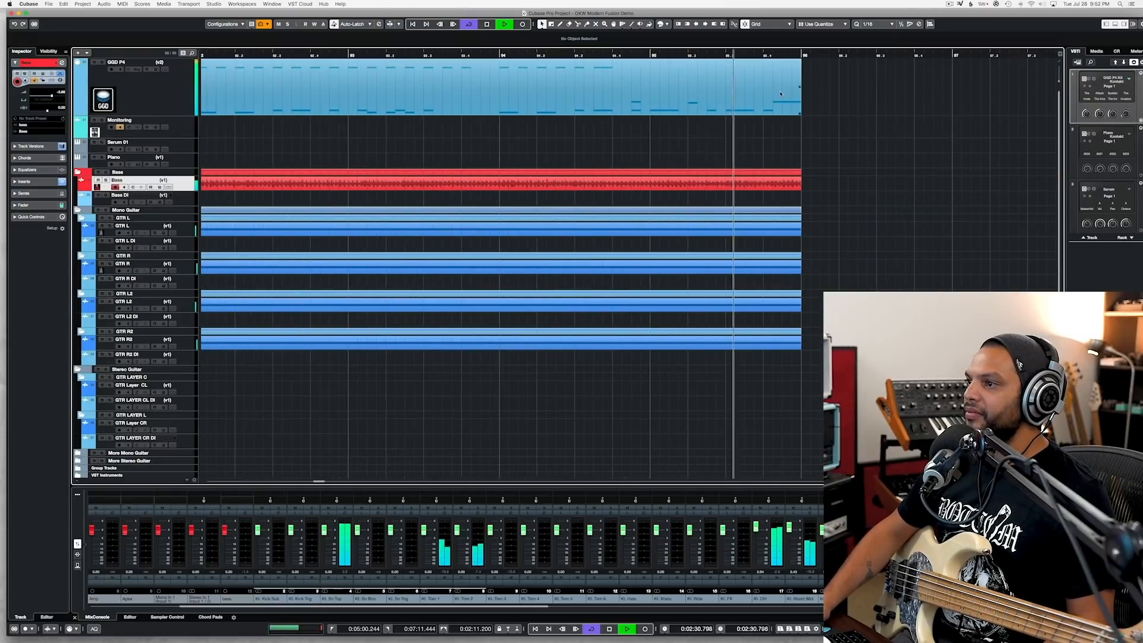
pyautogui.press('space')
pyautogui.click(772, 55)
pyautogui.click(777, 94)
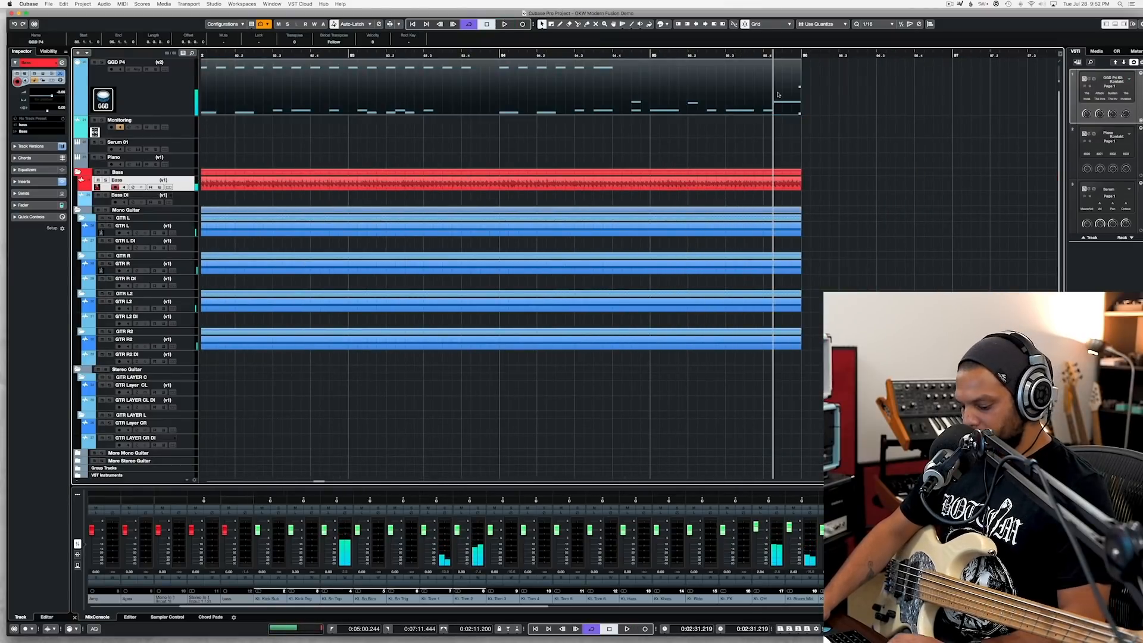
pyautogui.doubleClick(778, 94)
pyautogui.scroll(5, 525, 225)
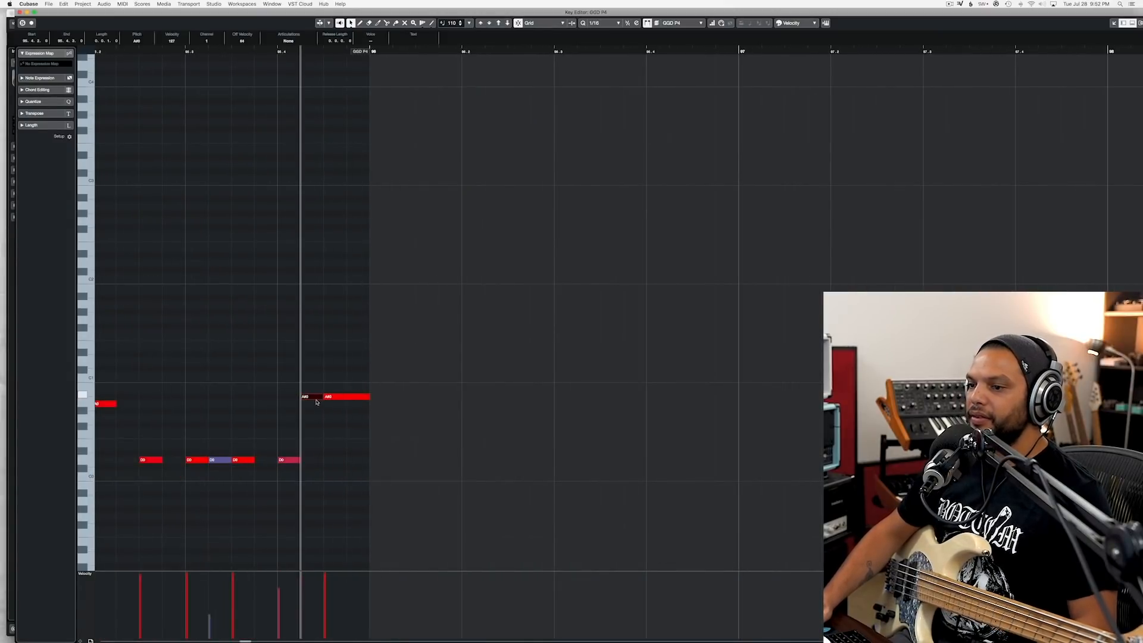
pyautogui.moveTo(296, 418); pyautogui.dragTo(368, 387)
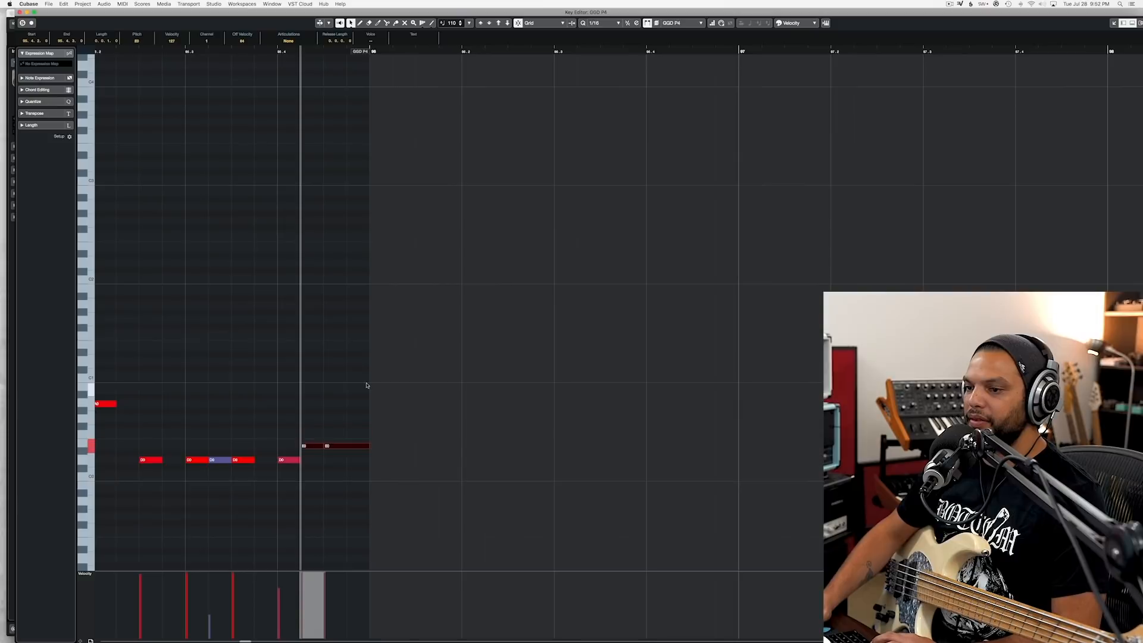
# Step: Add three C0 notes beneath the last three D0 notes at the end of bar 95 and play back the ending
pyautogui.click(301, 476)
pyautogui.click(289, 474)
pyautogui.click(312, 473)
pyautogui.click(188, 50)
pyautogui.press('space')
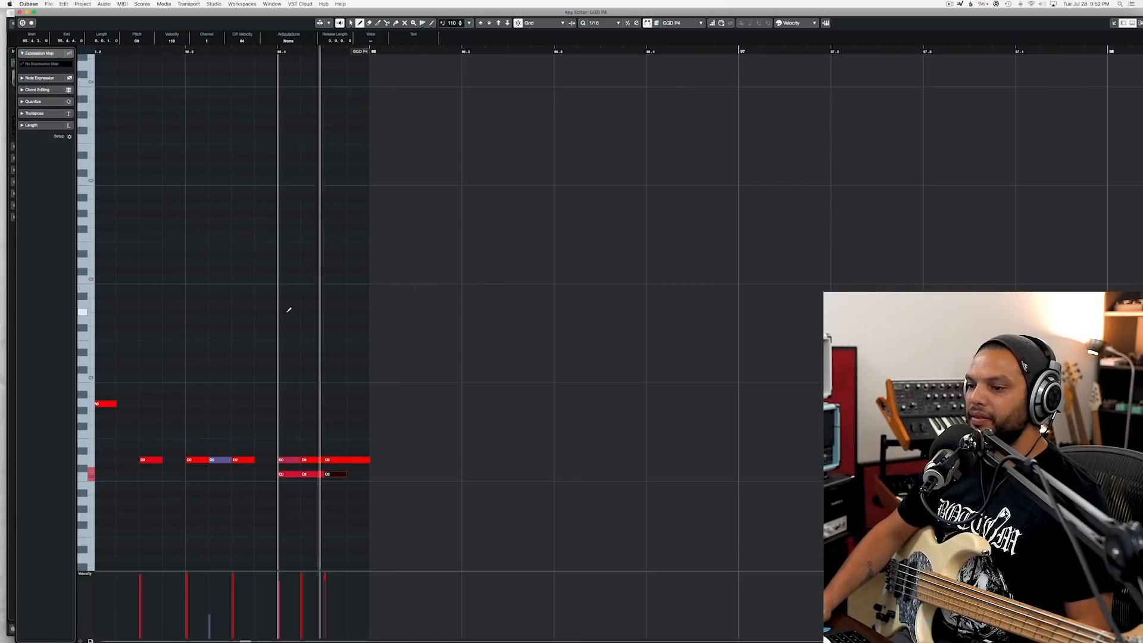
pyautogui.press('space')
pyautogui.press('1')
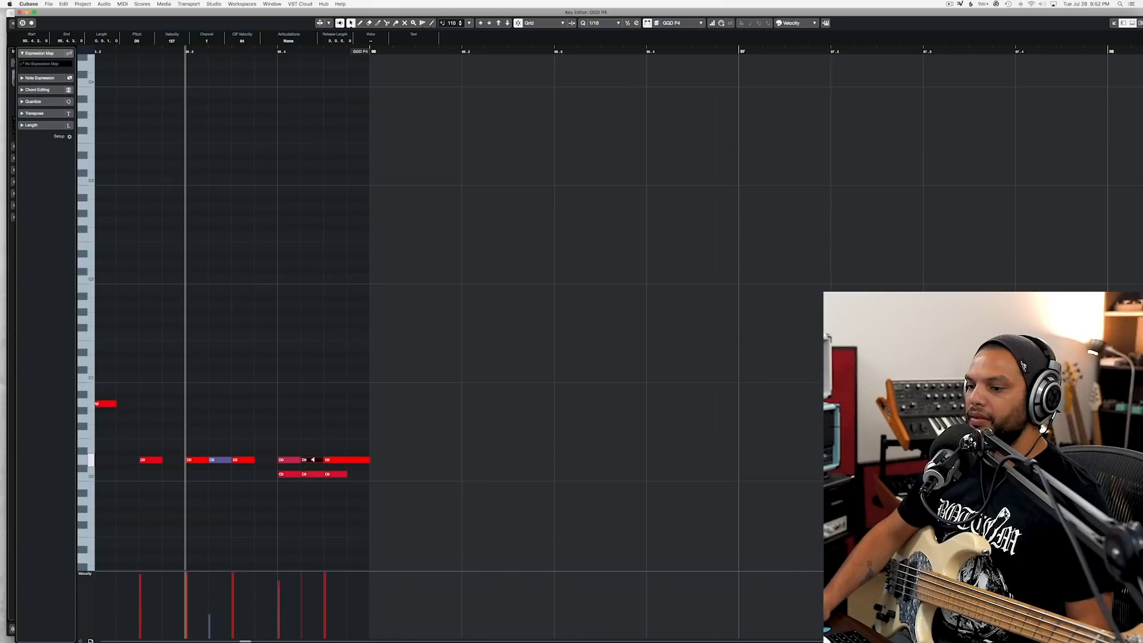
# Step: Play back the edited drum ending once more and close the Key Editor
pyautogui.press('space')
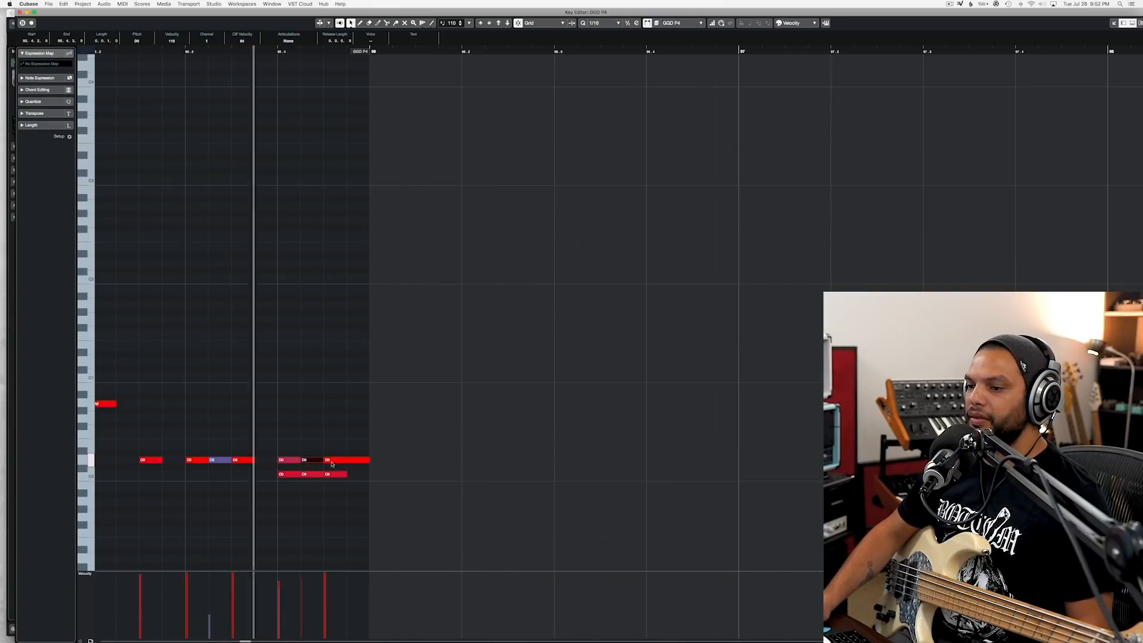
pyautogui.press('space')
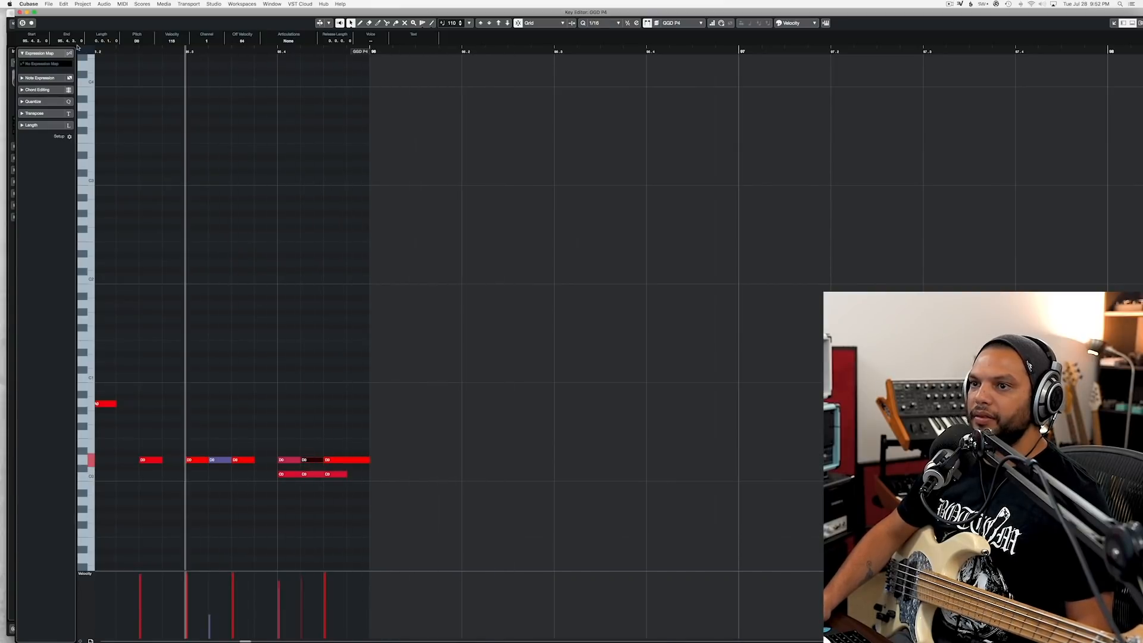
pyautogui.click(20, 12)
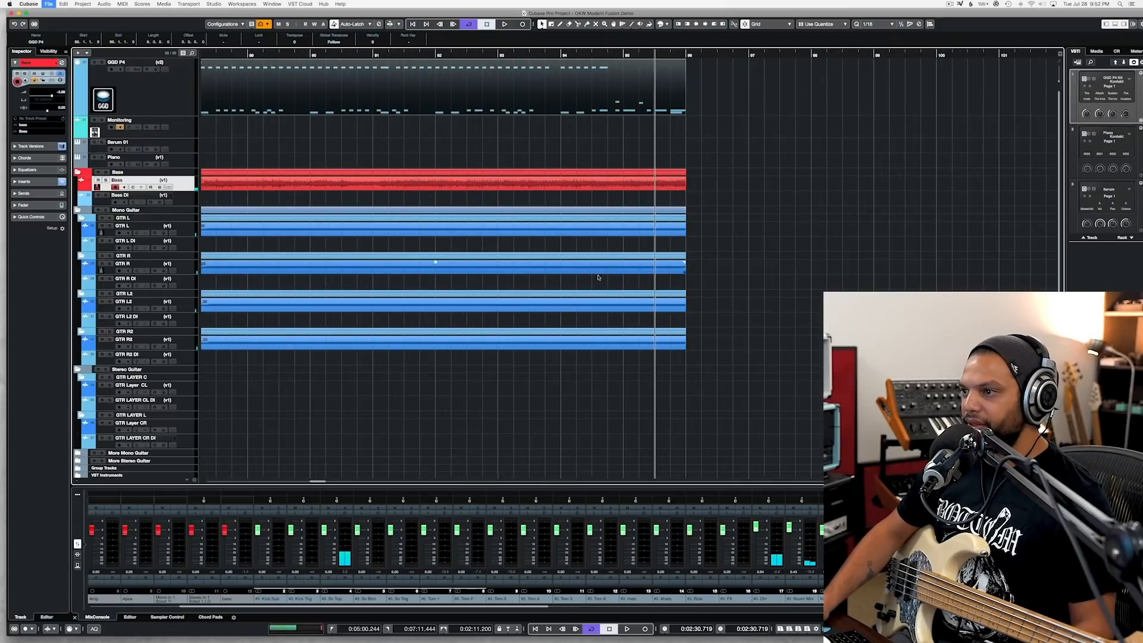
# Step: Place the playhead at bar 23, where the drums begin, and start playing the whole song
pyautogui.scroll(-5, 596, 279)
pyautogui.hscroll(-15, 597, 278)
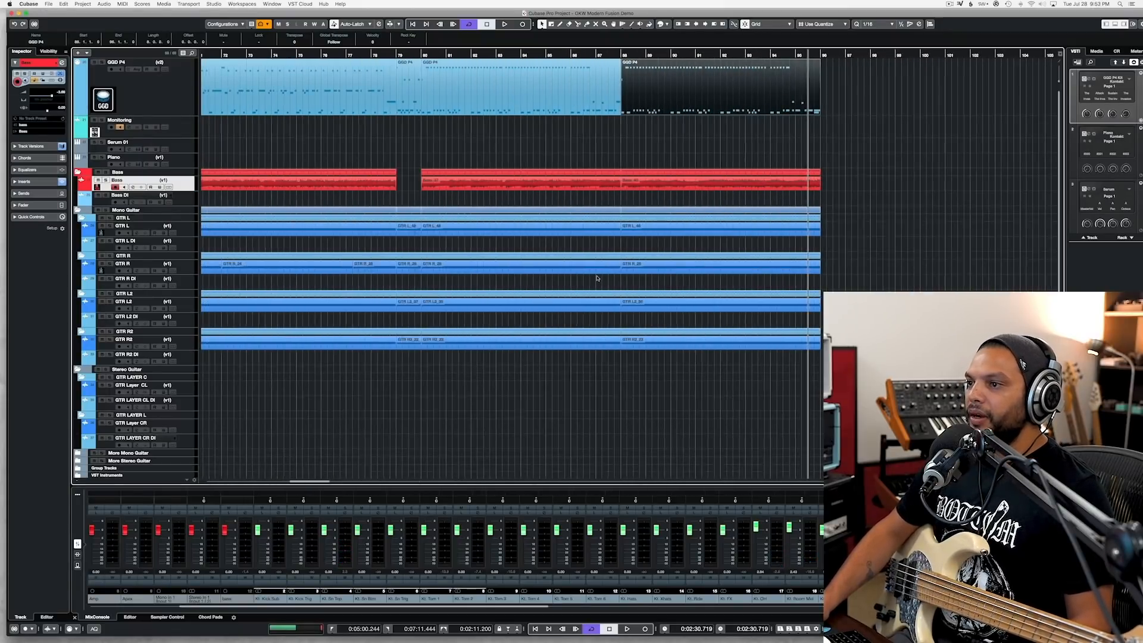
pyautogui.hscroll(-10, 596, 279)
pyautogui.hscroll(8, 596, 278)
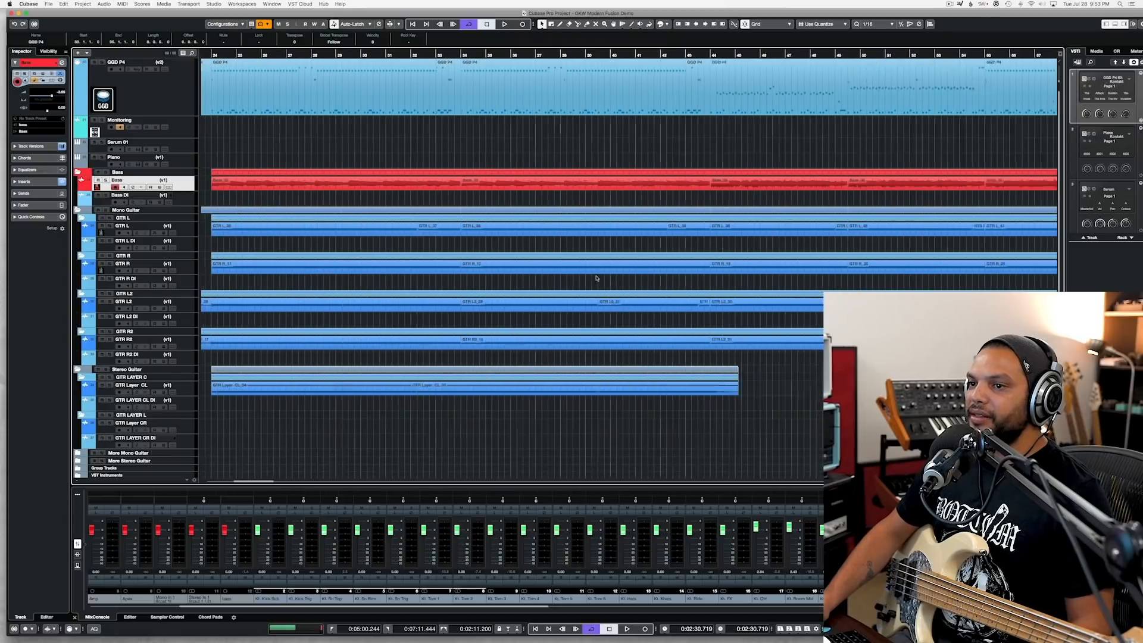
pyautogui.hscroll(-6, 272, 197)
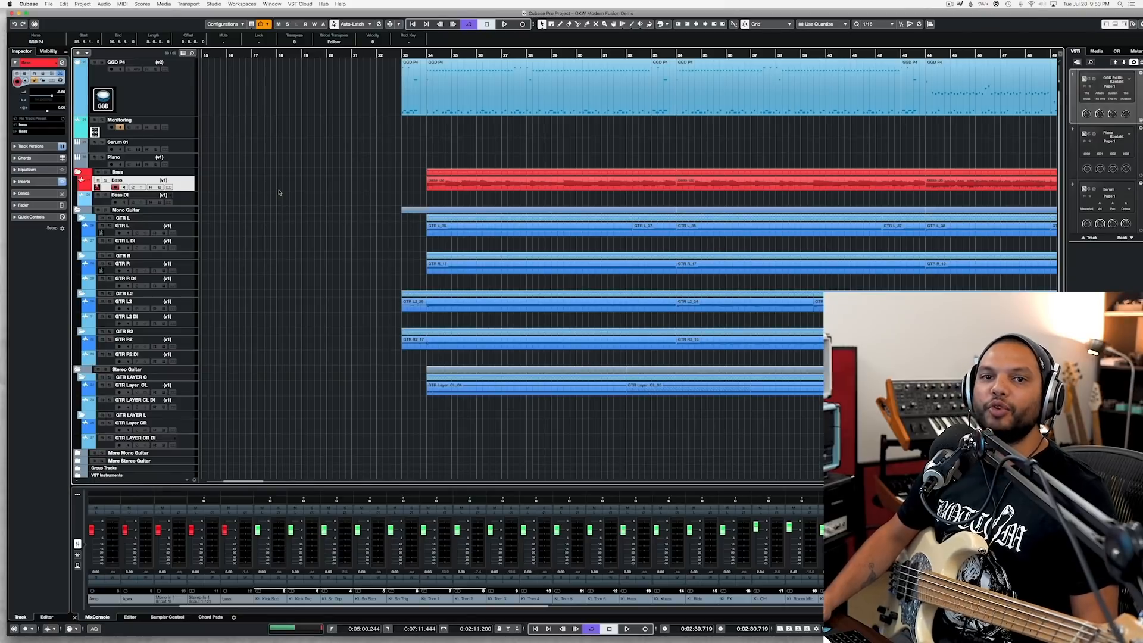
pyautogui.click(400, 56)
pyautogui.hscroll(10, 411, 172)
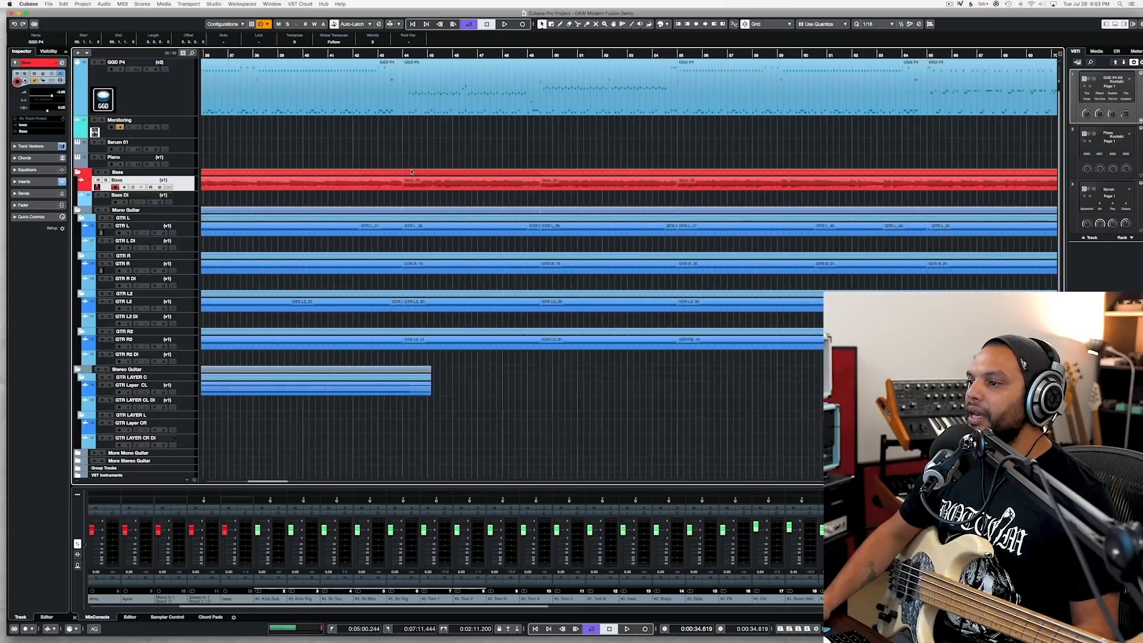
pyautogui.scroll(-3, 409, 172)
pyautogui.hscroll(3, 409, 172)
pyautogui.hscroll(-5, 409, 172)
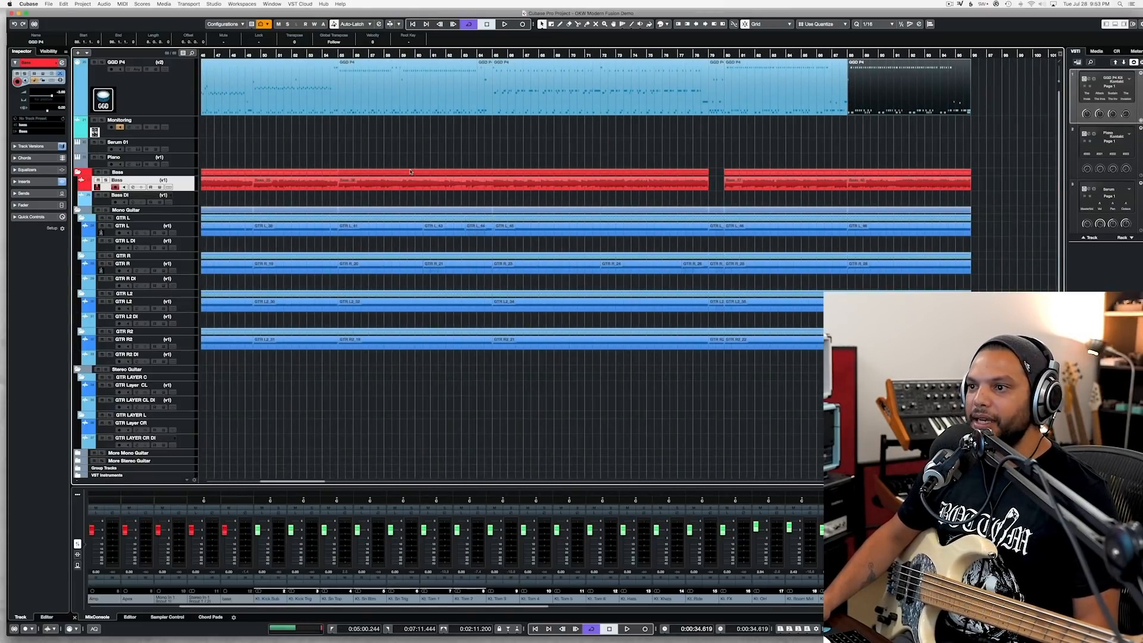
pyautogui.hscroll(-10, 410, 172)
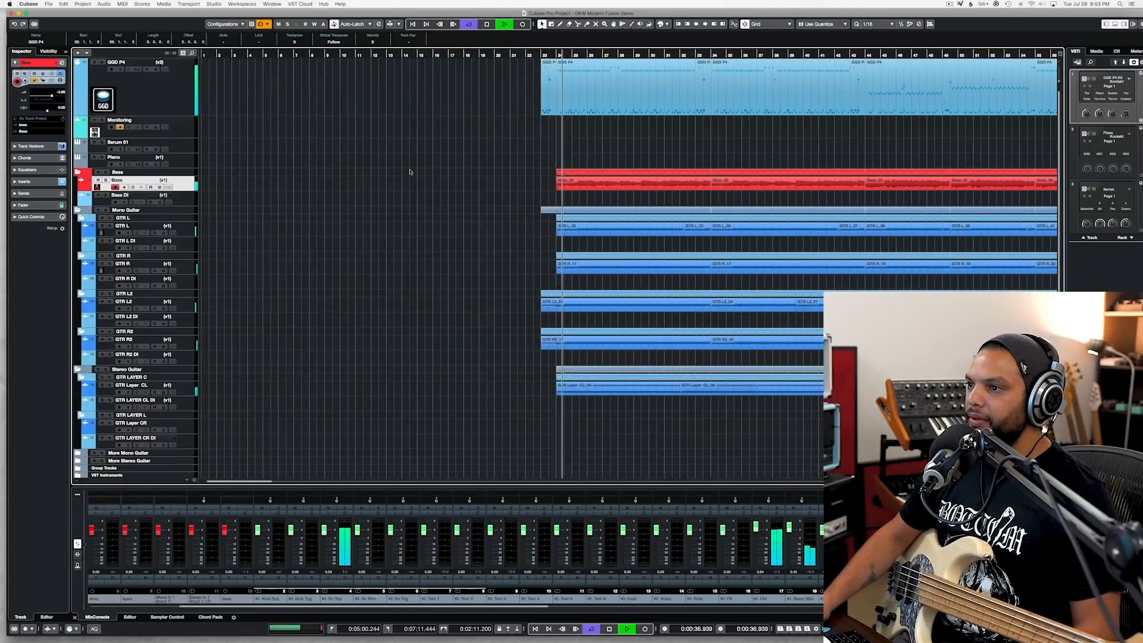
# Step: Adjust the event volume of both GTR Layer CL recordings during playback, and deselect them
pyautogui.hscroll(2, 393, 172)
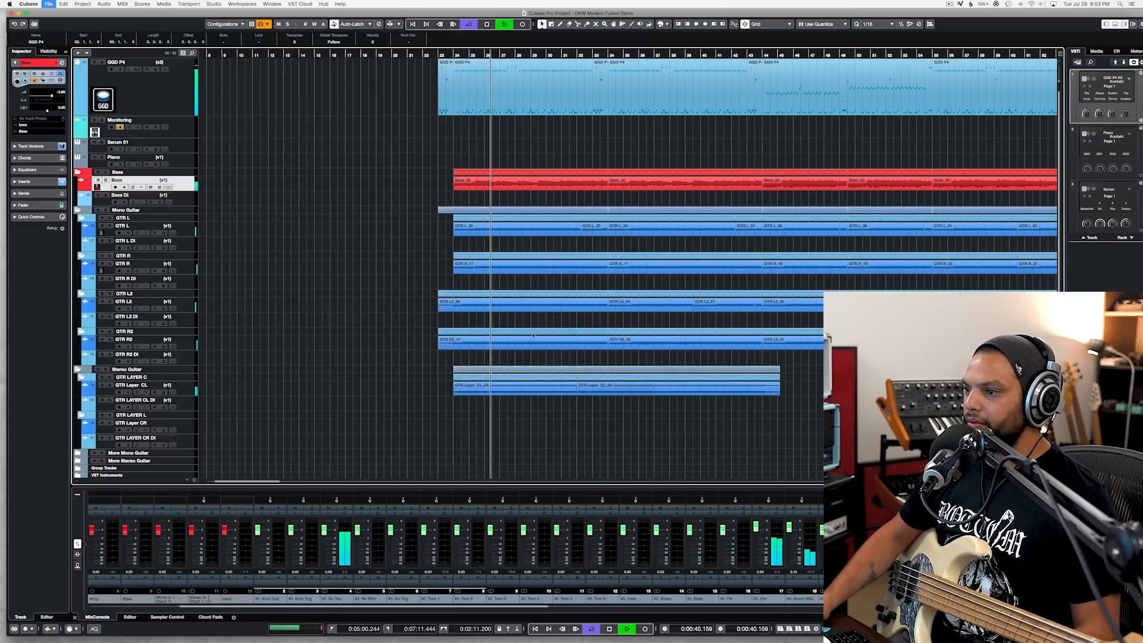
pyautogui.moveTo(498, 404); pyautogui.dragTo(669, 392)
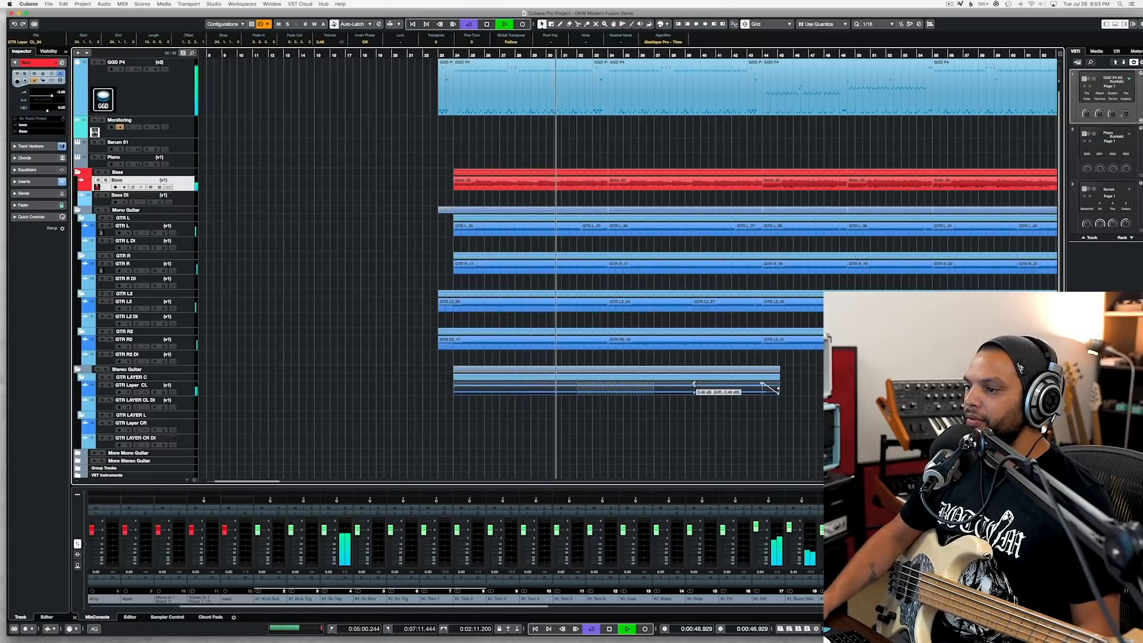
pyautogui.click(660, 422)
# Step: Adjust the event volume of the GTR L2 and GTR R2 recordings between bars 34 and 44, and deselect them
pyautogui.press('h')
pyautogui.press('h')
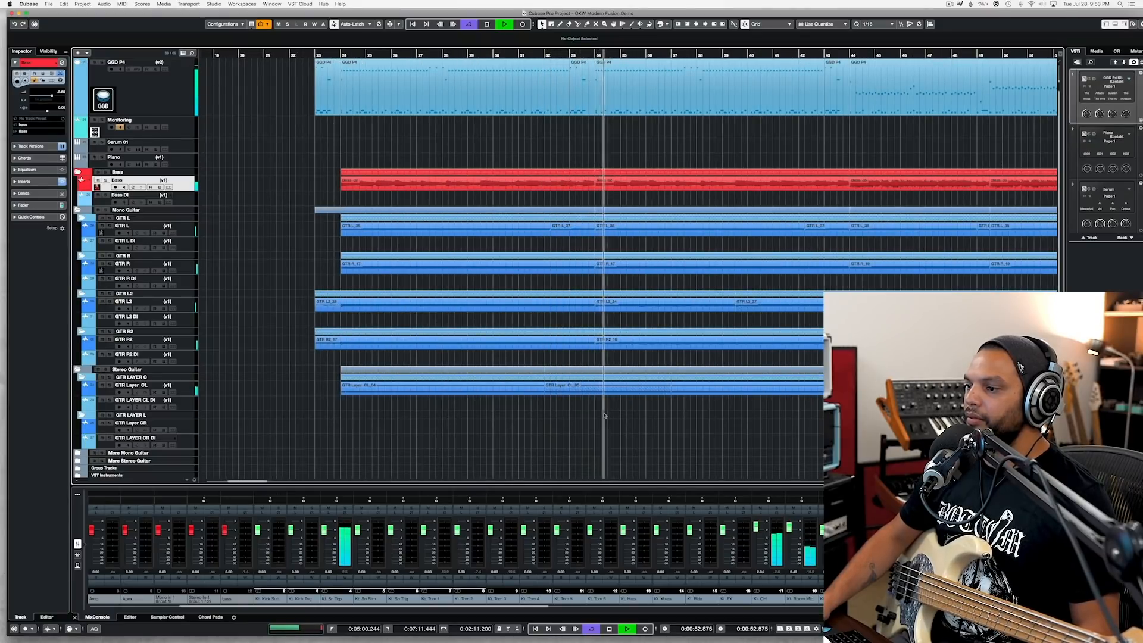
pyautogui.hscroll(4, 604, 416)
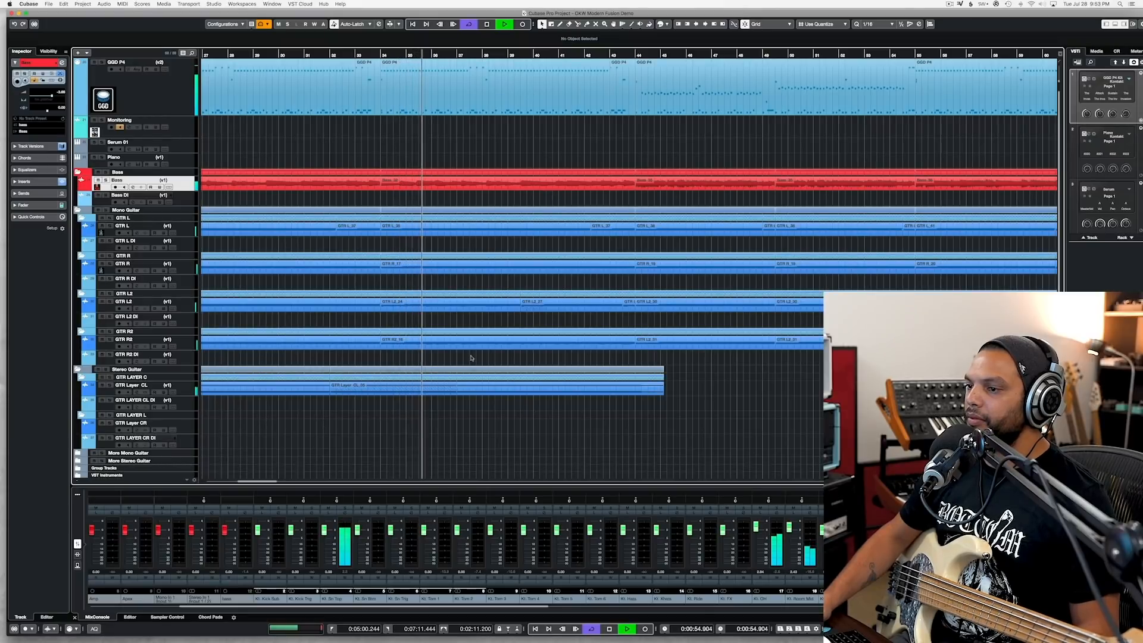
pyautogui.moveTo(457, 356); pyautogui.dragTo(572, 298)
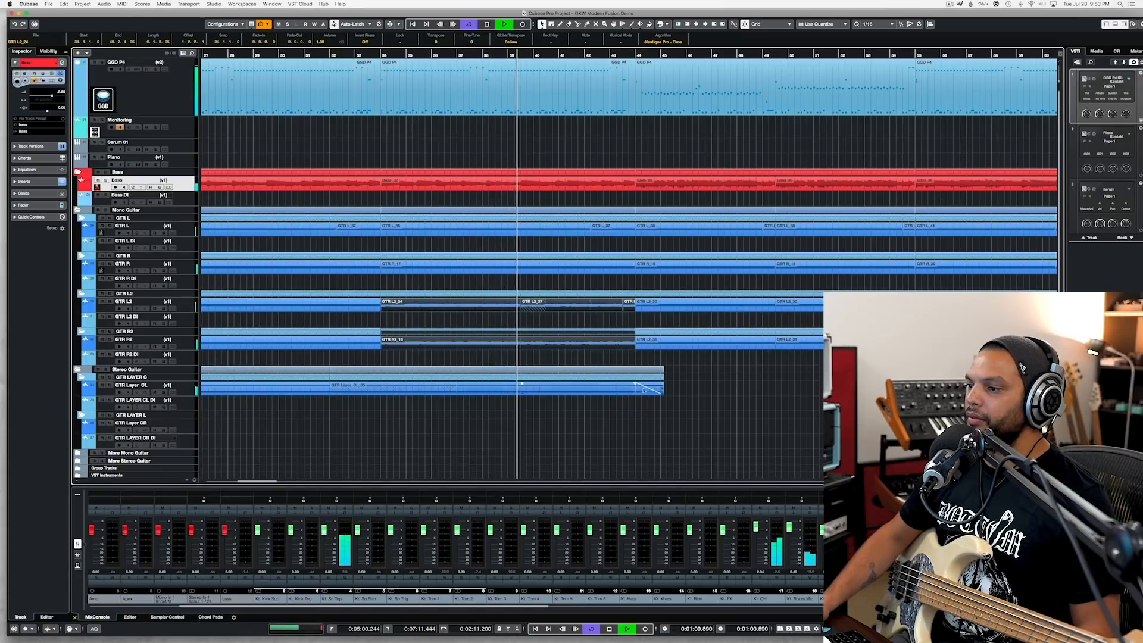
pyautogui.click(642, 360)
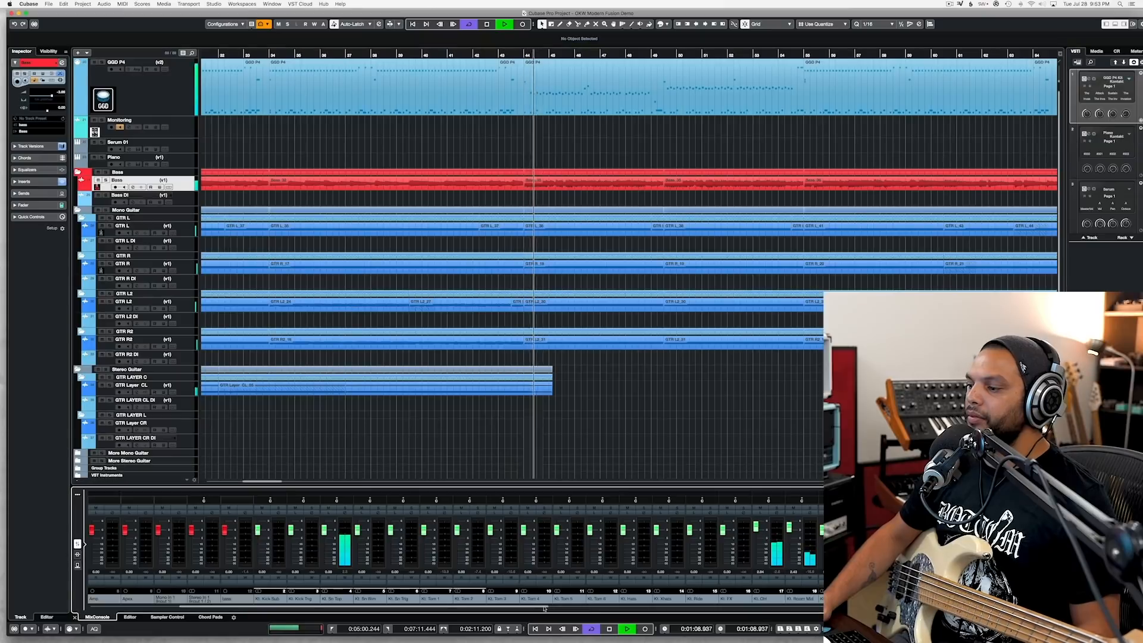
# Step: Raise the event volume of the GTR L, R, L2 and R2 recordings between bars 55 and 65, and deselect them
pyautogui.moveTo(548, 608); pyautogui.dragTo(975, 608)
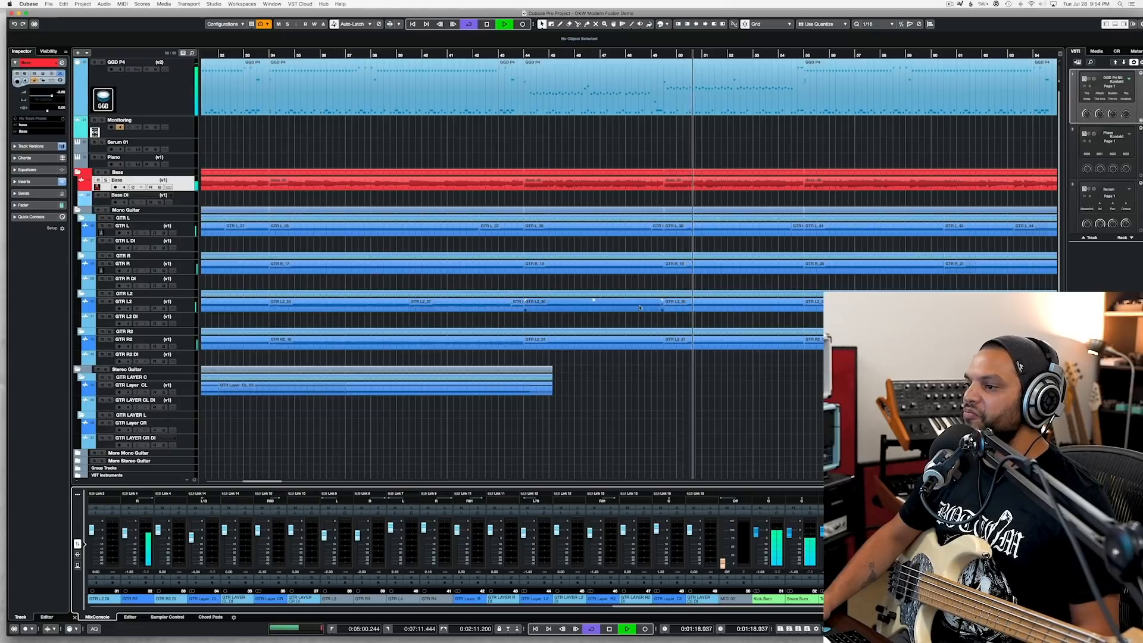
pyautogui.hscroll(4, 637, 309)
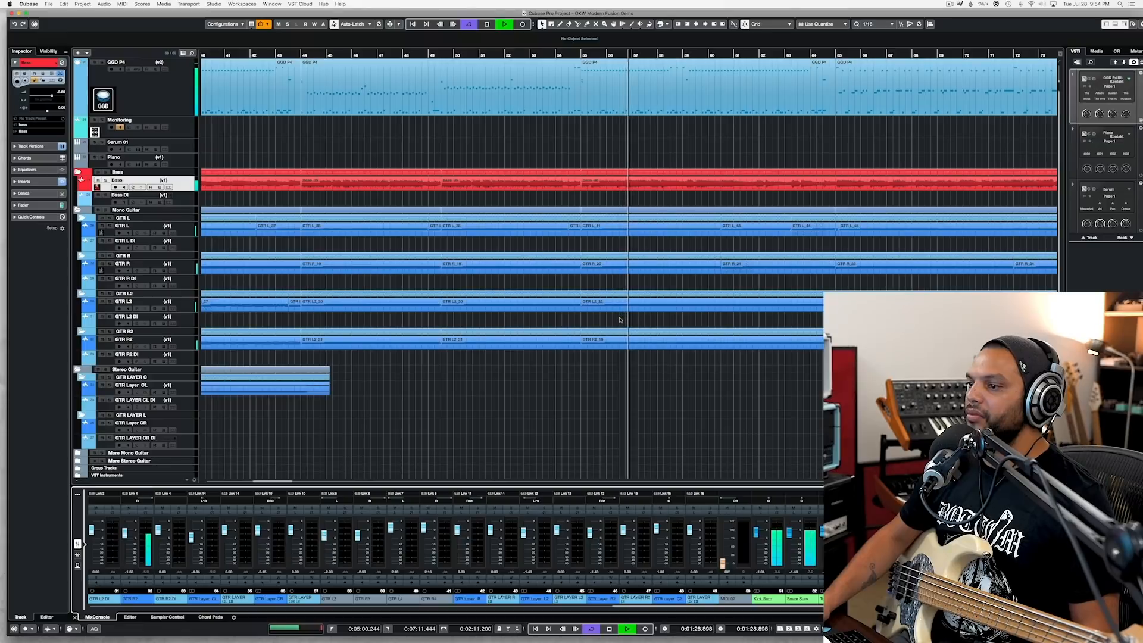
pyautogui.scroll(-1, 620, 319)
pyautogui.moveTo(606, 362); pyautogui.dragTo(796, 230)
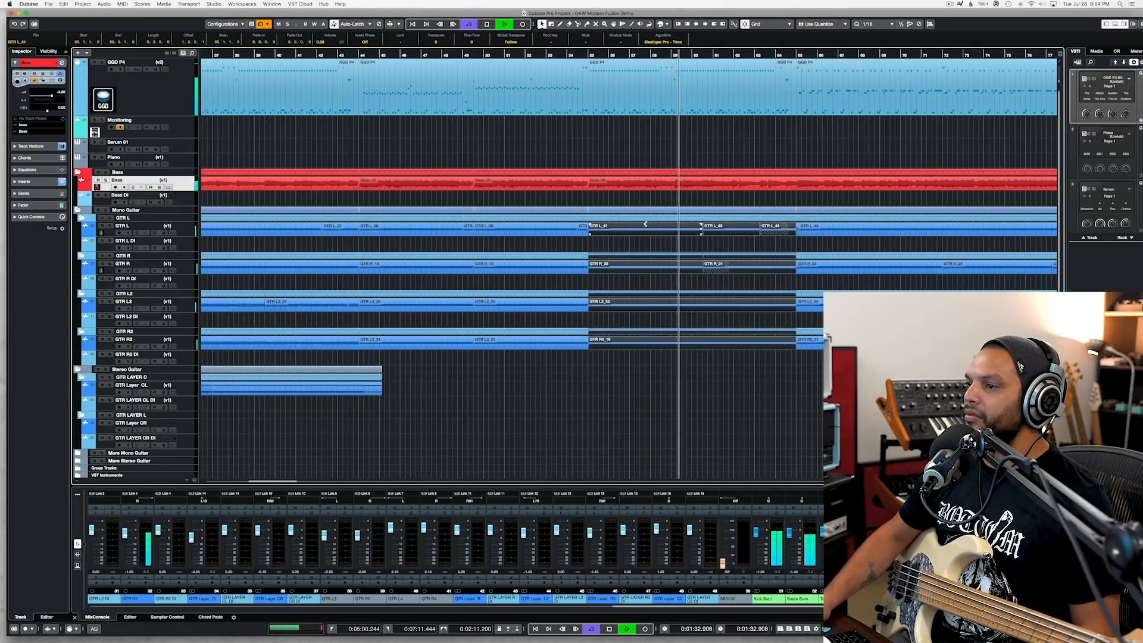
pyautogui.moveTo(646, 226); pyautogui.dragTo(645, 223)
pyautogui.click(643, 203)
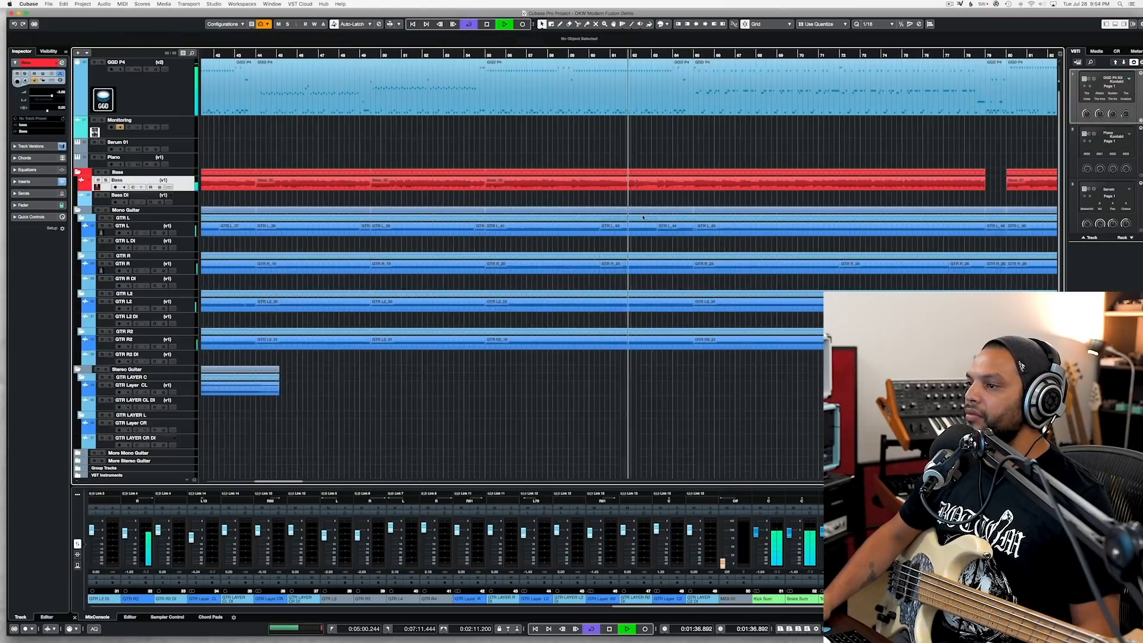
# Step: Raise the event volume of the GTR L, R, L2 and R2 recordings between bars 65 and 79, and save the project
pyautogui.moveTo(715, 367); pyautogui.dragTo(851, 306)
pyautogui.moveTo(704, 277); pyautogui.dragTo(975, 229)
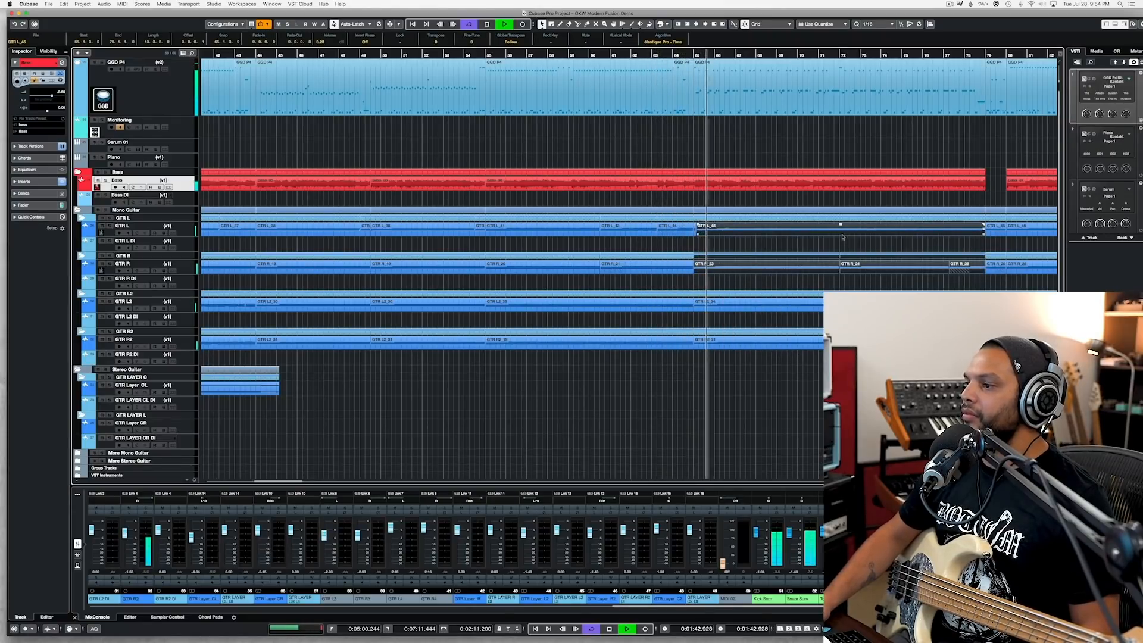
pyautogui.moveTo(785, 358); pyautogui.dragTo(845, 307)
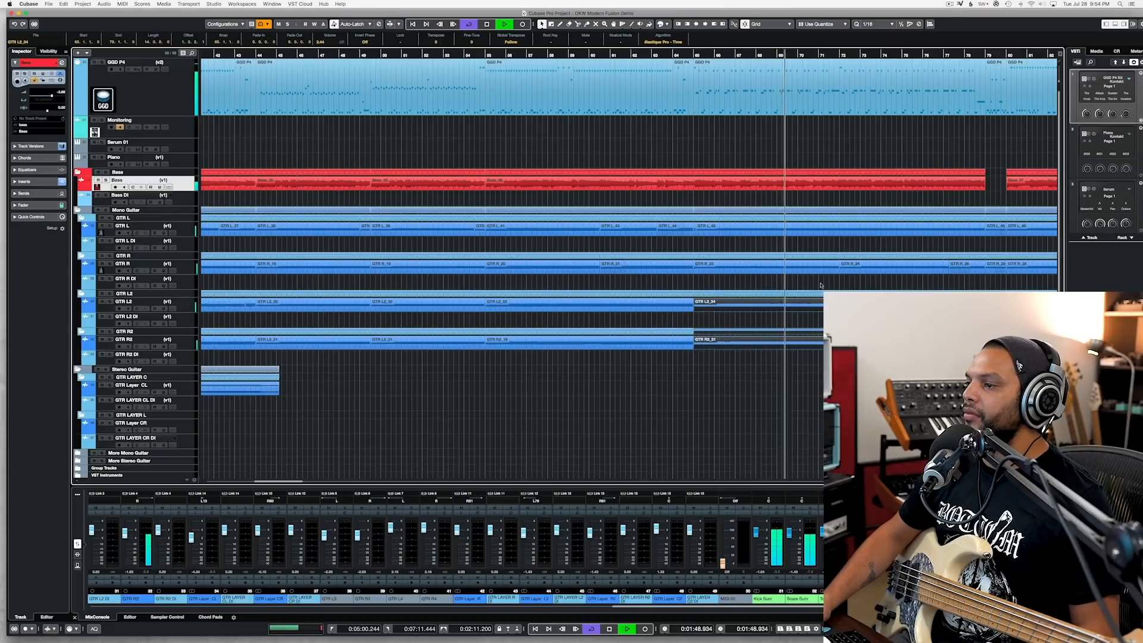
pyautogui.hscroll(10, 820, 285)
pyautogui.press('super+s')
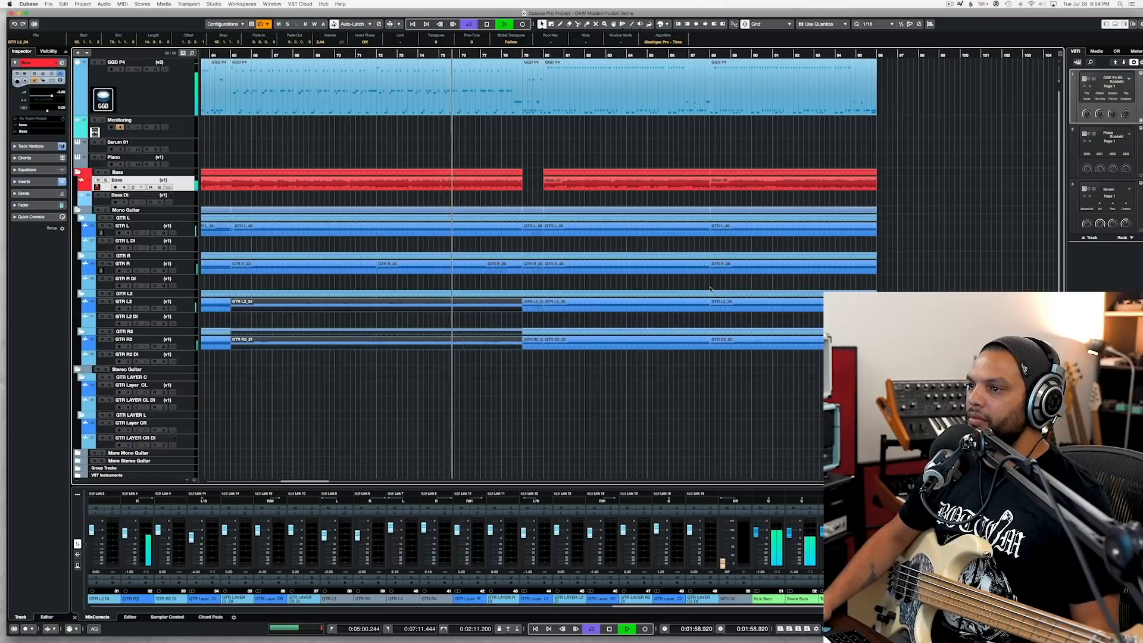
# Step: Deselect the guitar events, listen through the rest of the song past bar 96, and stop playback
pyautogui.press('h')
pyautogui.press('h')
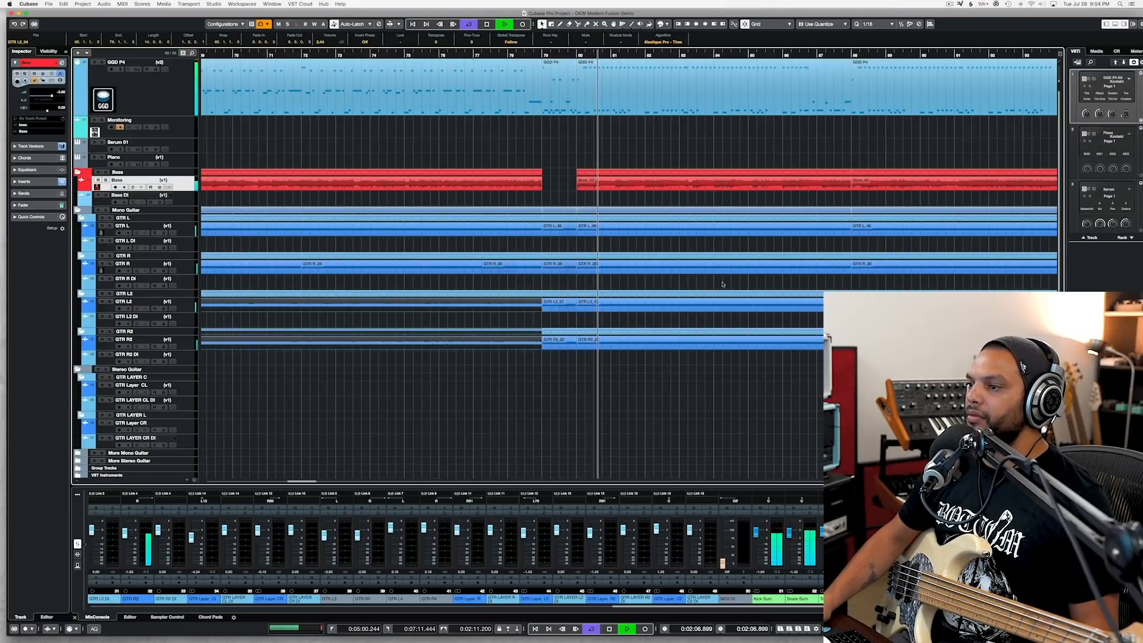
pyautogui.click(711, 288)
pyautogui.scroll(-2, 714, 287)
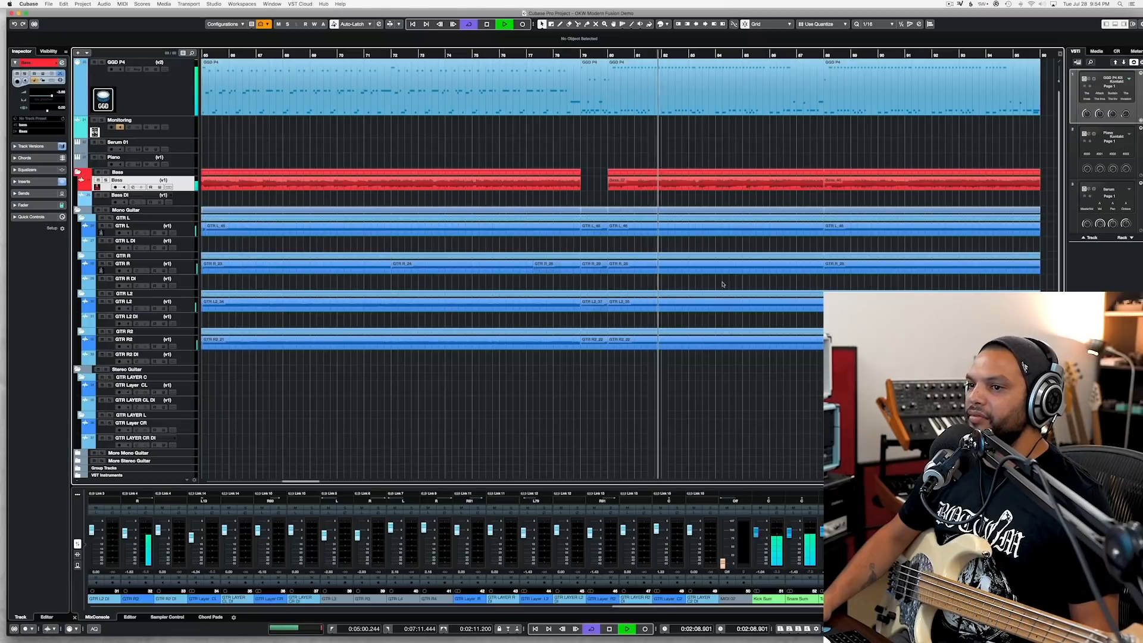
pyautogui.scroll(-2, 722, 284)
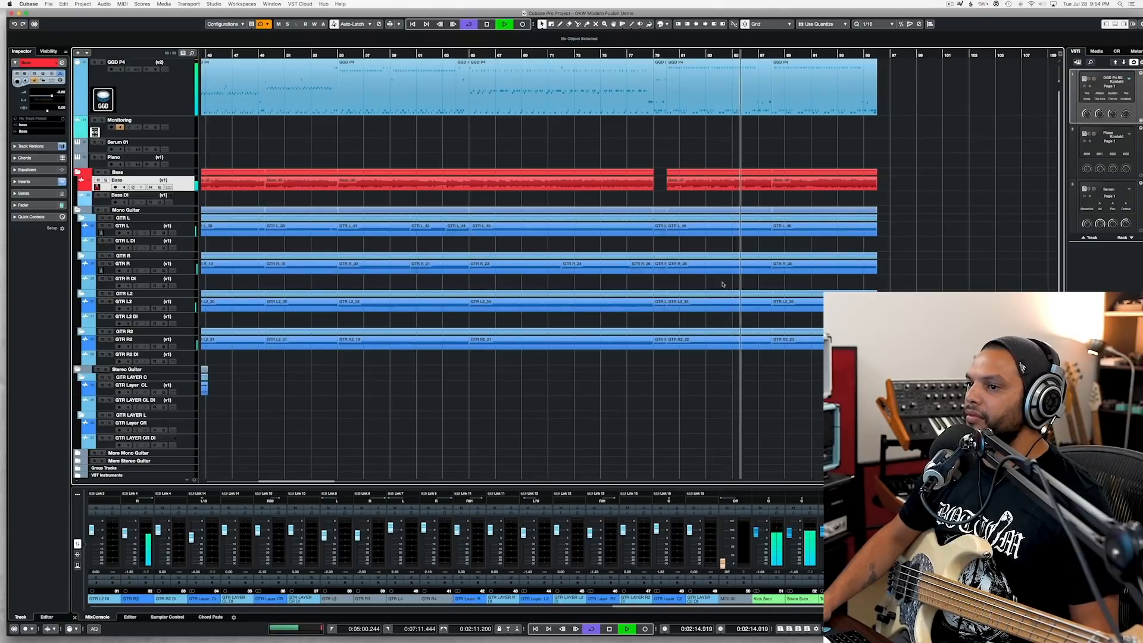
pyautogui.hscroll(-3, 721, 284)
pyautogui.hscroll(3, 722, 284)
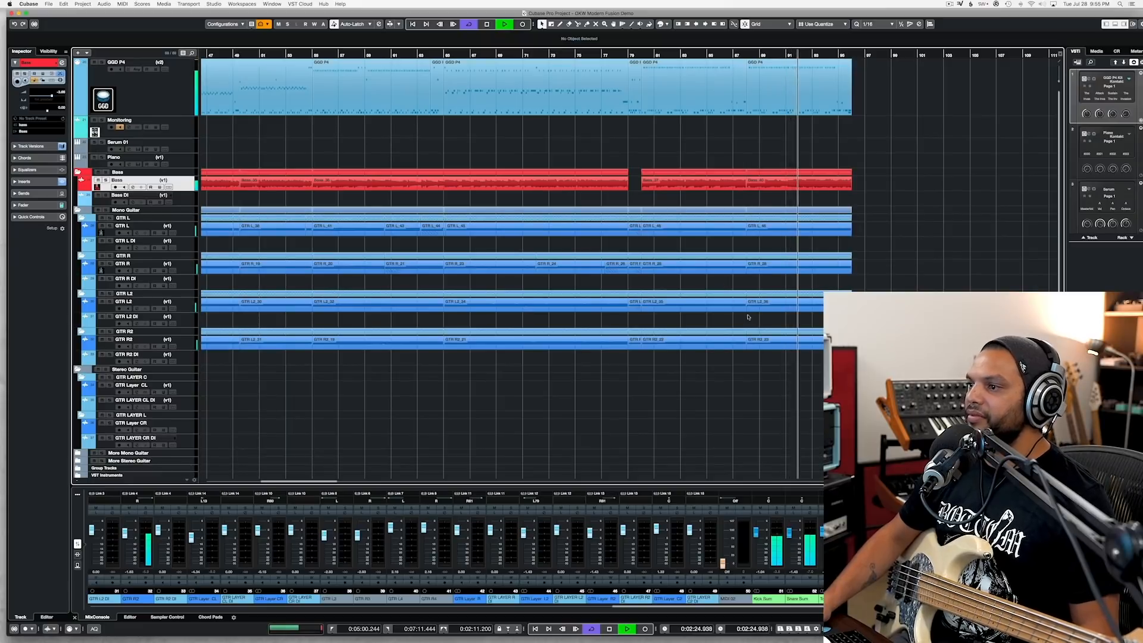
pyautogui.hscroll(5, 708, 155)
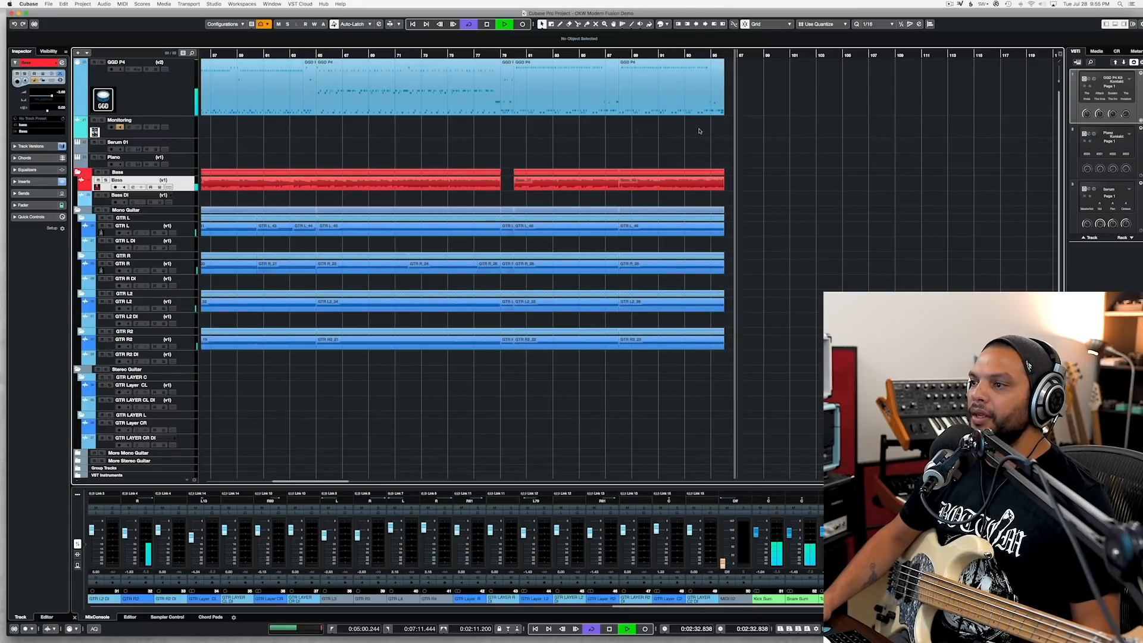
pyautogui.press('space')
pyautogui.hscroll(-3, 702, 136)
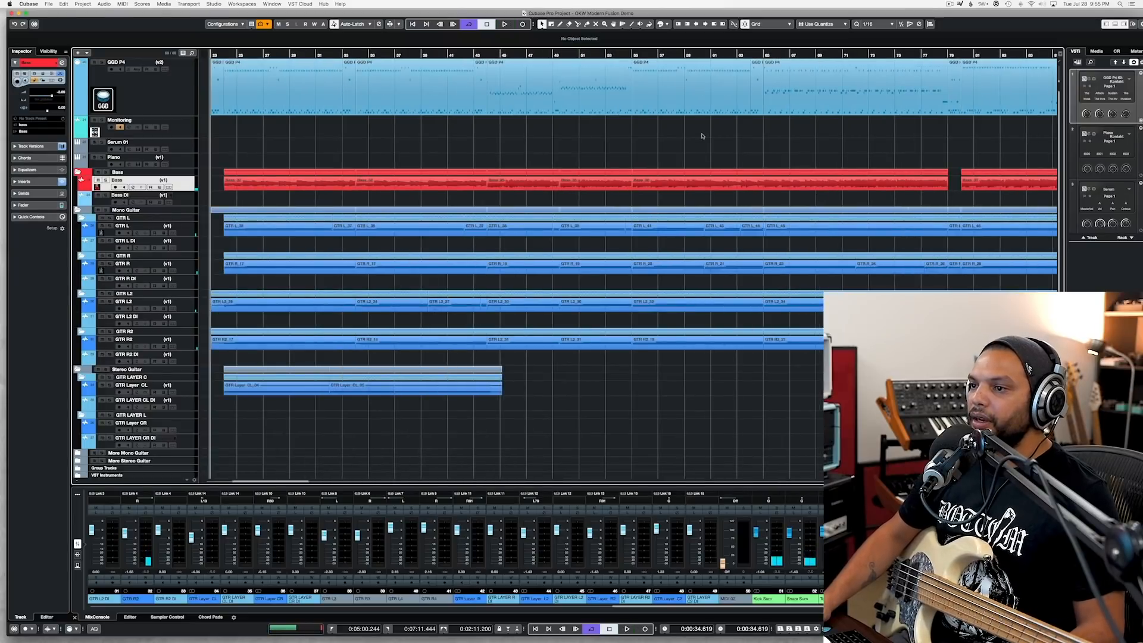
pyautogui.scroll(-2, 702, 136)
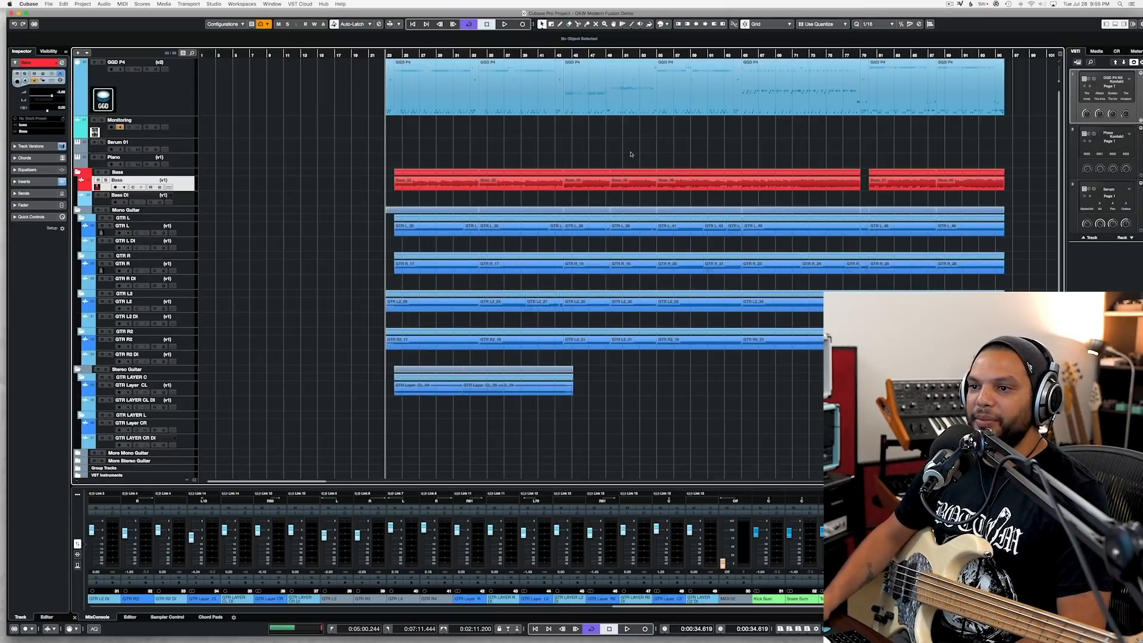
pyautogui.hscroll(5, 631, 154)
pyautogui.hscroll(-4, 631, 154)
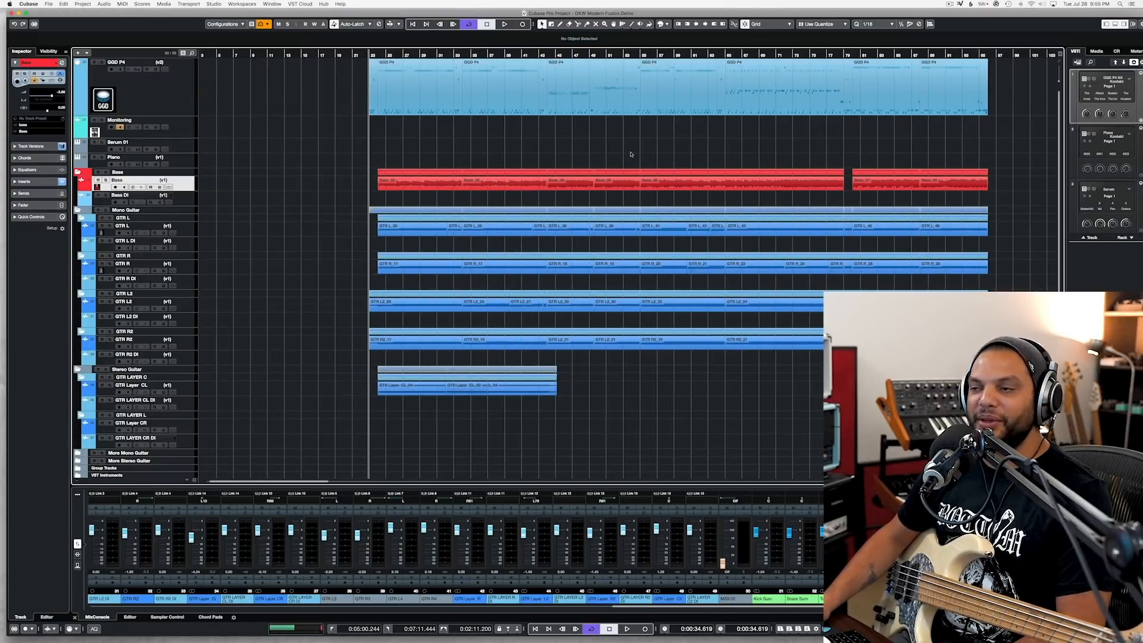
pyautogui.hscroll(5, 630, 154)
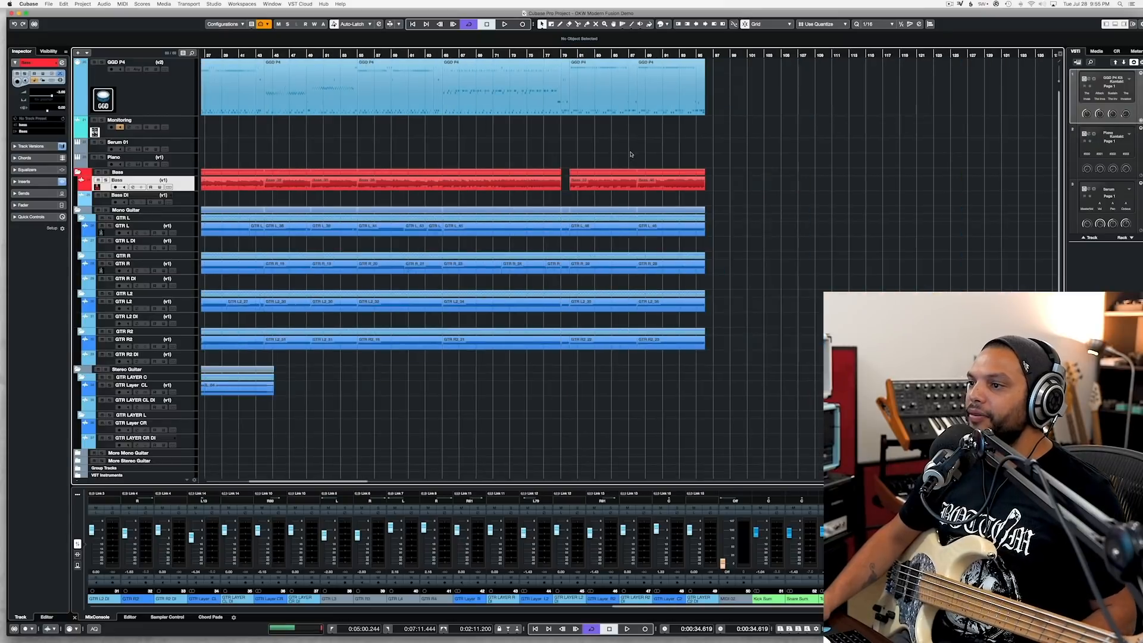
pyautogui.hscroll(-2, 631, 154)
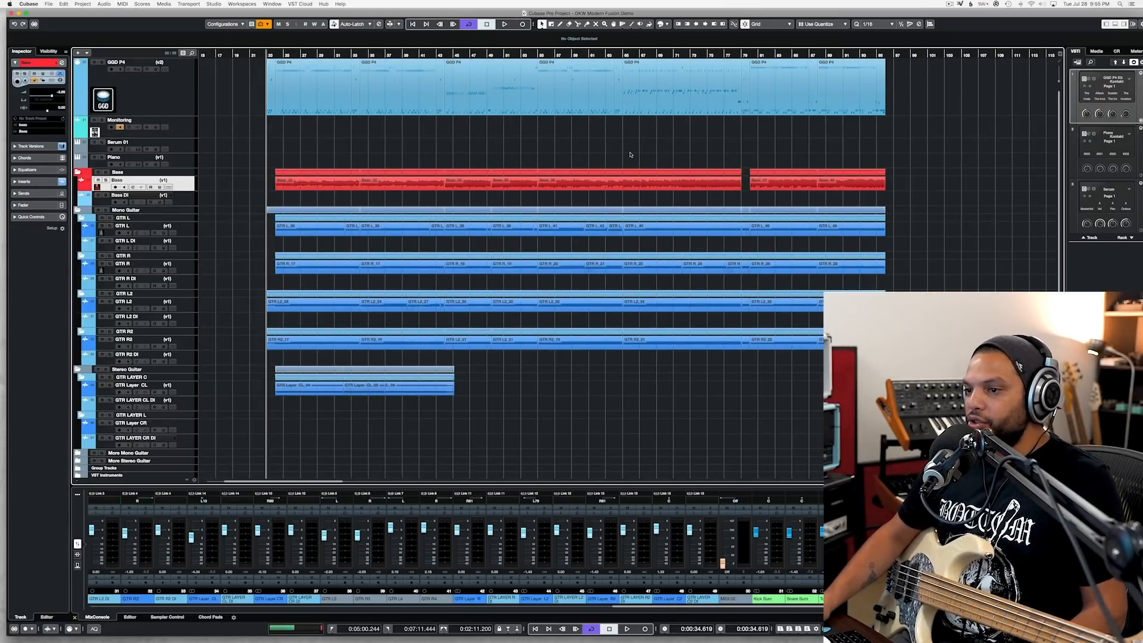
# Step: Open the GGD P4 drum instrument in Kontakt and list the GGD_Modern_Fusion_MIDI_Pack grooves in its Groove Player
pyautogui.click(143, 105)
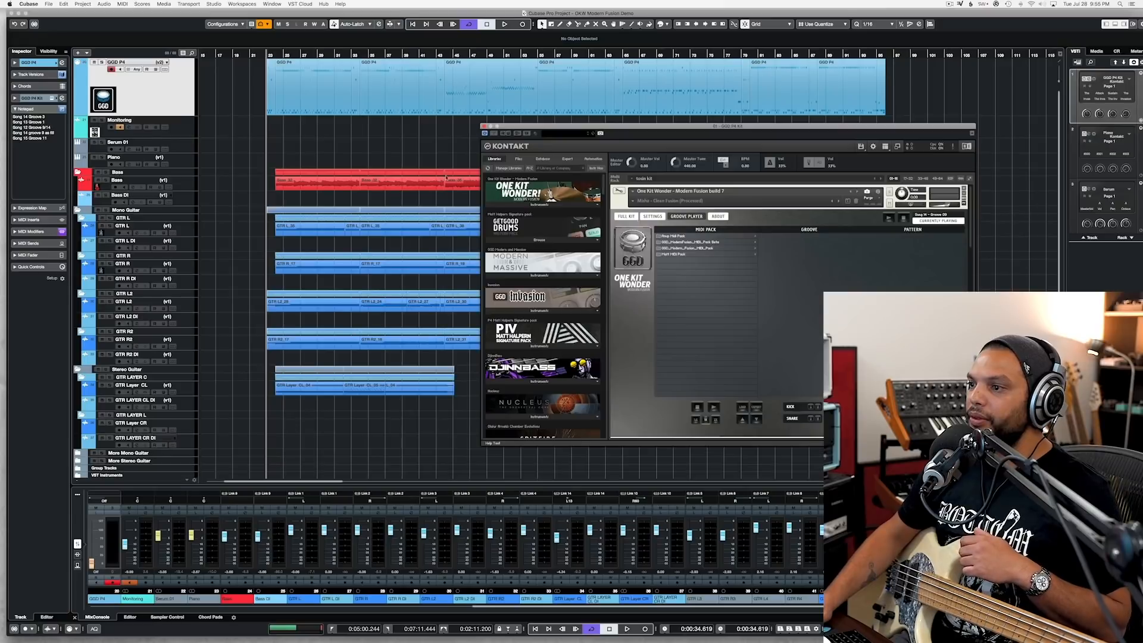
pyautogui.click(629, 217)
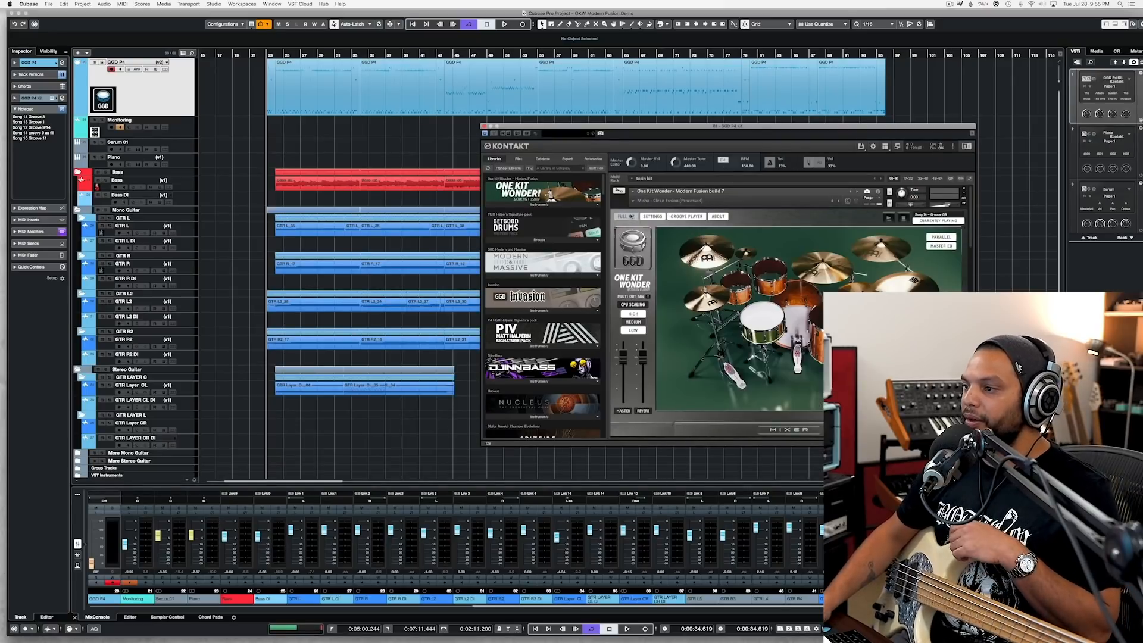
pyautogui.click(687, 216)
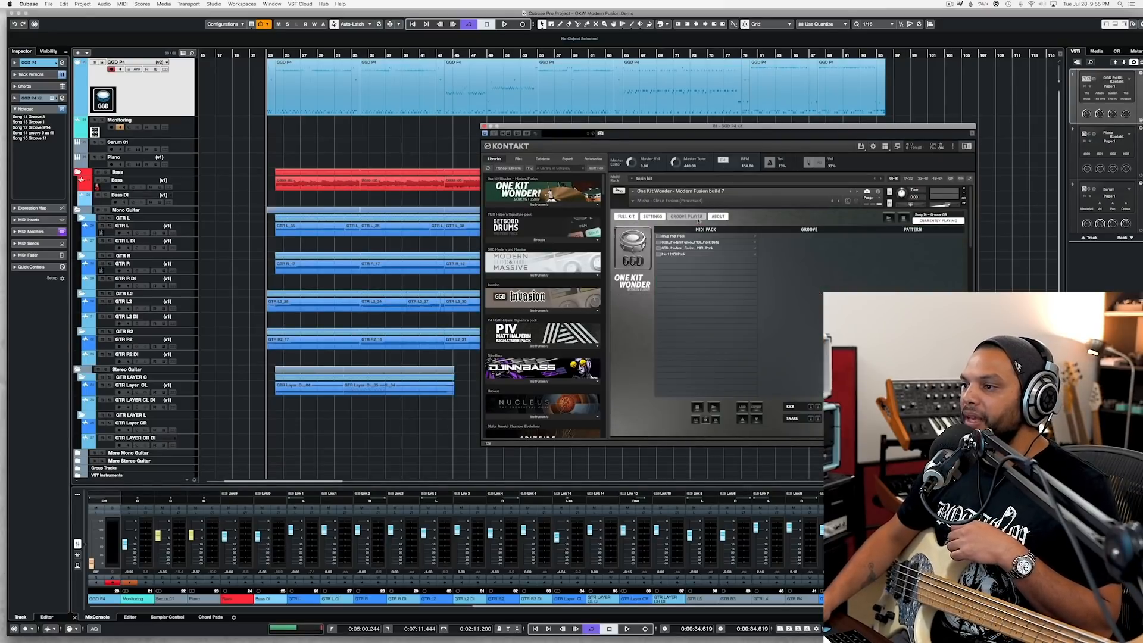
pyautogui.click(692, 248)
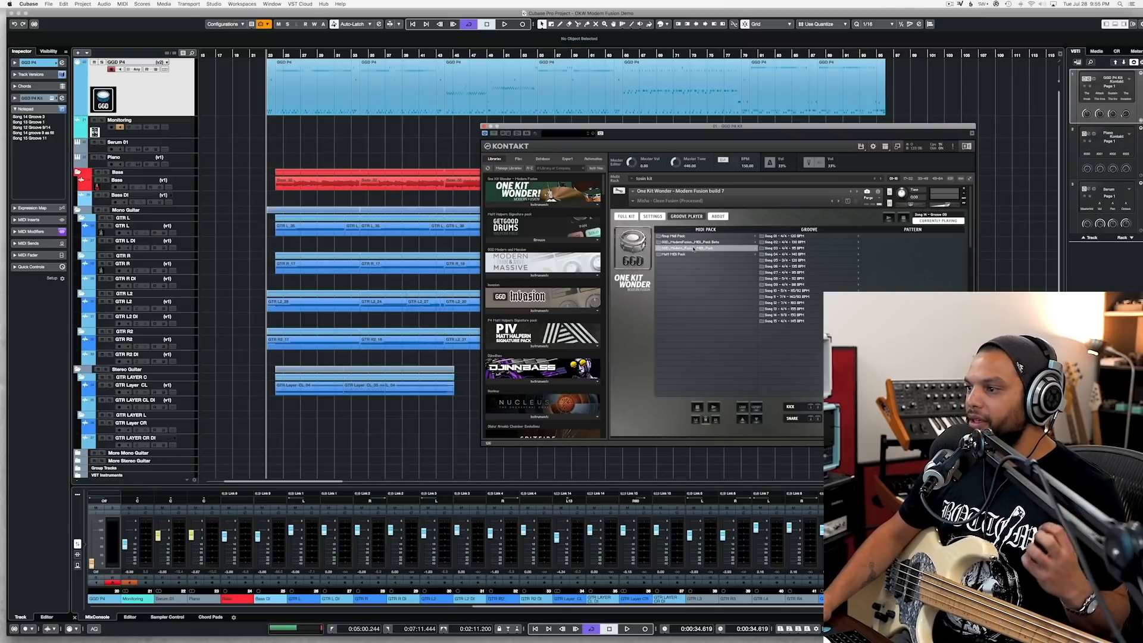